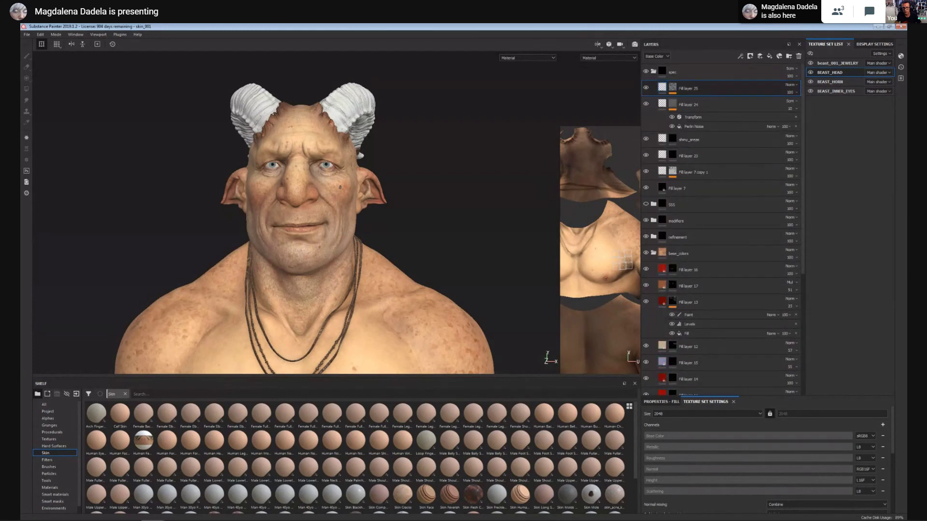
Collapse the base_colors folder in the BEAST_HEAD layer stack.
scroll(748, 249, down, 3)
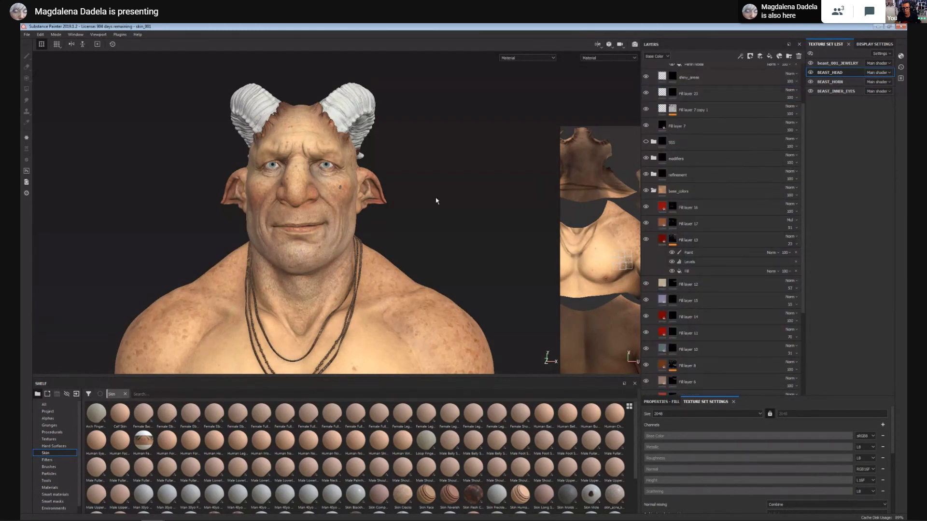
click(422, 212)
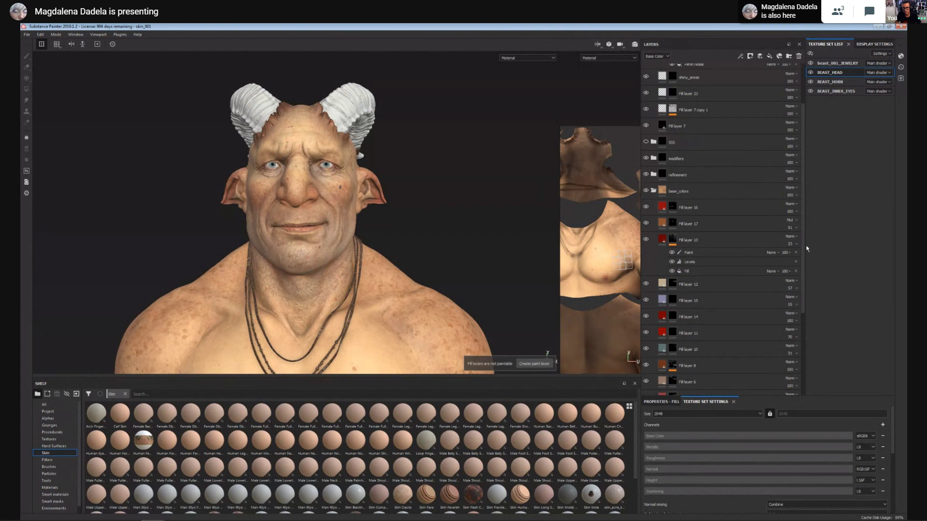
drag(802, 248, 802, 248)
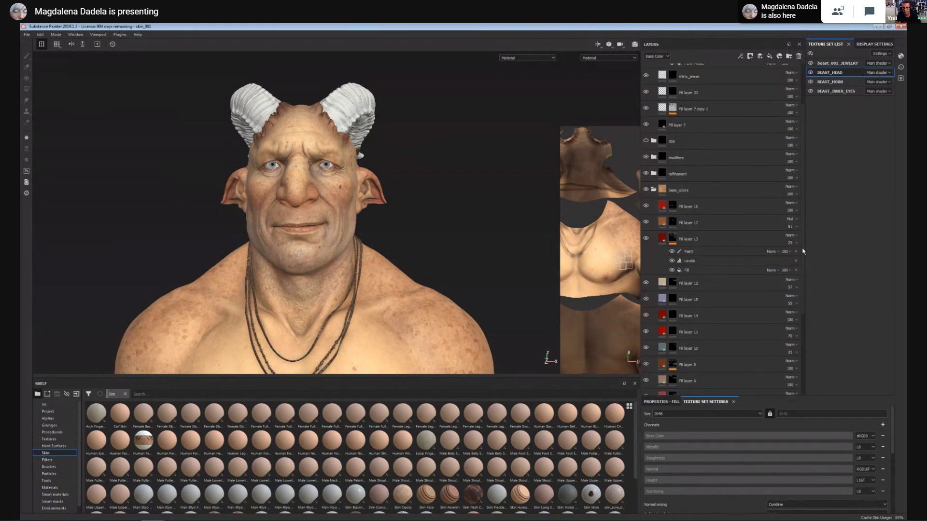
scroll(803, 251, up, 3)
click(654, 253)
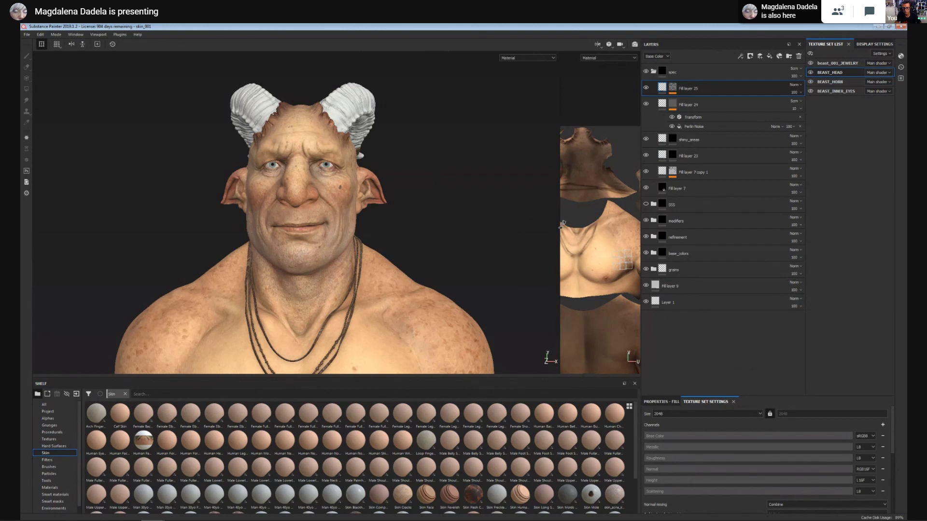
Widen the 2D texture view beside the 3D view and reframe the creature's head and shoulders.
drag(560, 225, 524, 260)
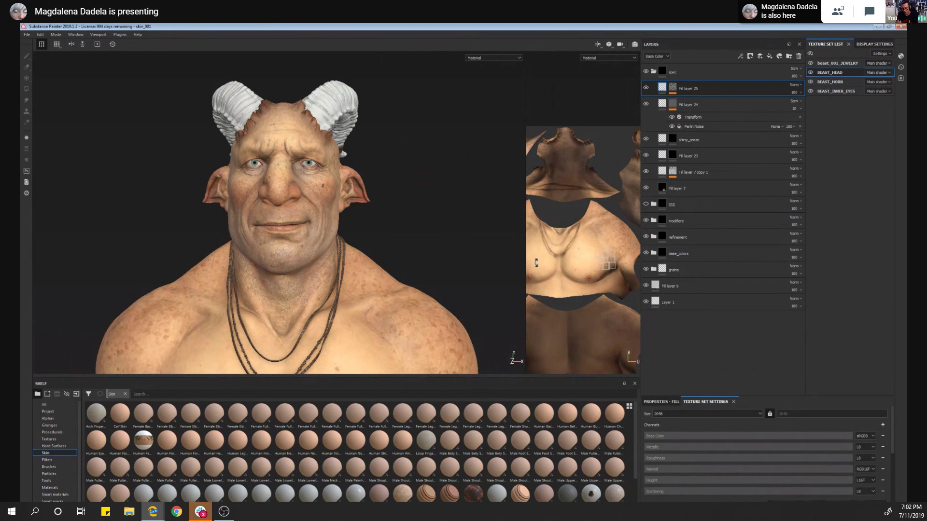
drag(526, 260, 448, 261)
scroll(350, 238, up, 3)
scroll(351, 238, down, 3)
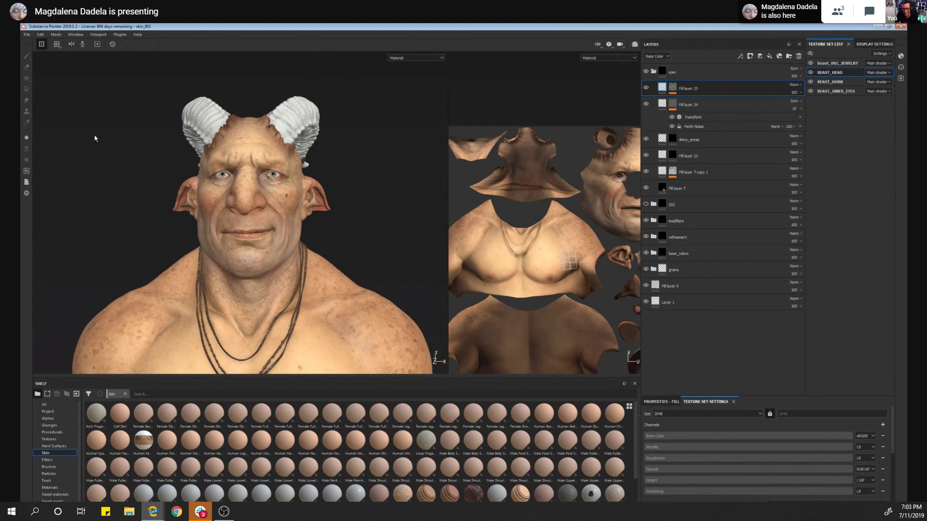
alt+middle_drag(308, 128, 338, 178)
alt+right_drag(338, 178, 365, 254)
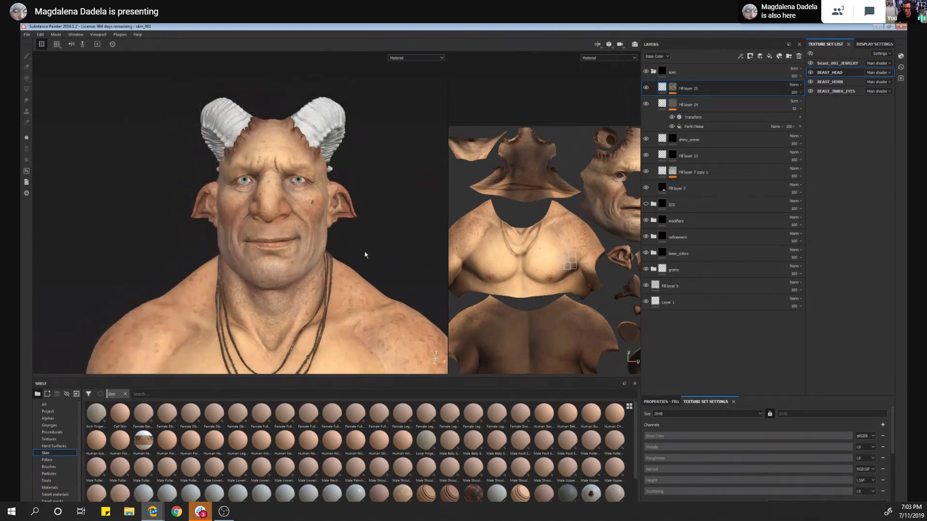
alt+middle_drag(365, 255, 376, 149)
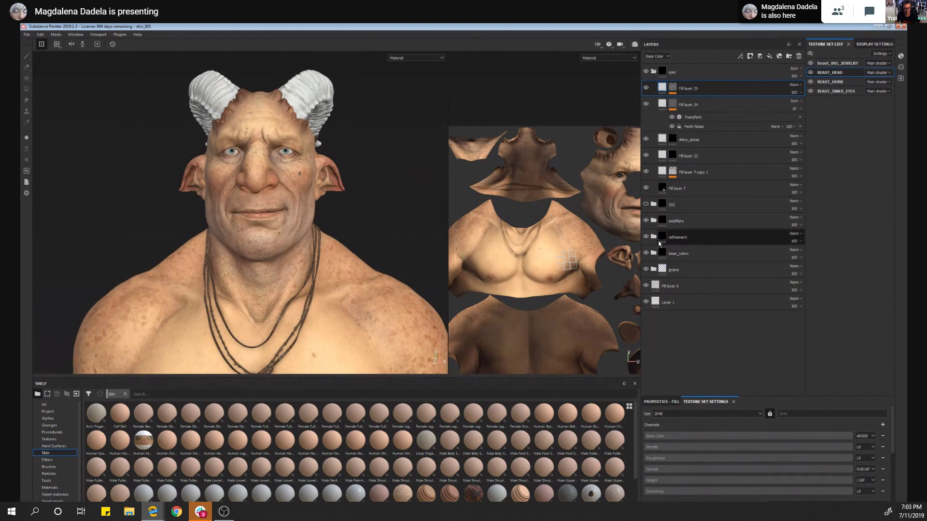
Expand the base_colors folder and look through its fill layers down to Fill layer 2.
click(678, 255)
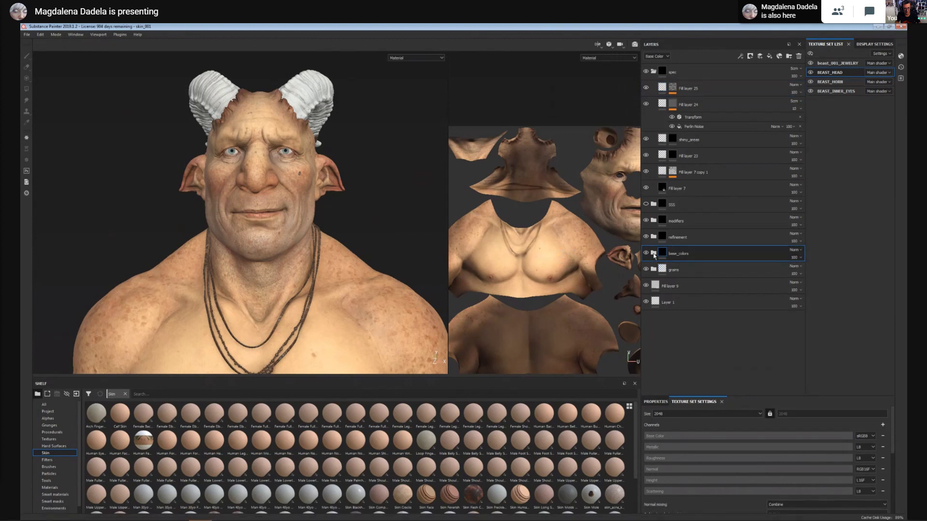
click(653, 253)
scroll(804, 280, down, 1)
scroll(804, 280, down, 10)
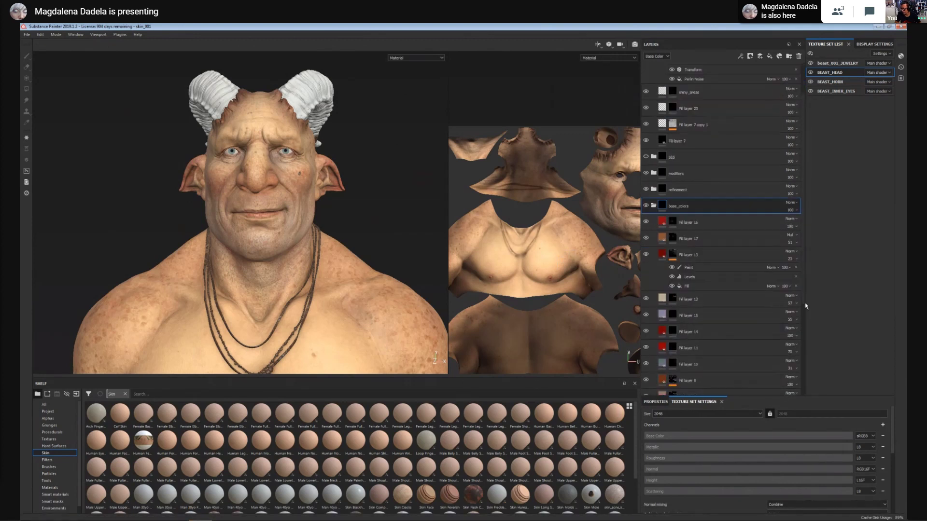
drag(806, 369, 805, 368)
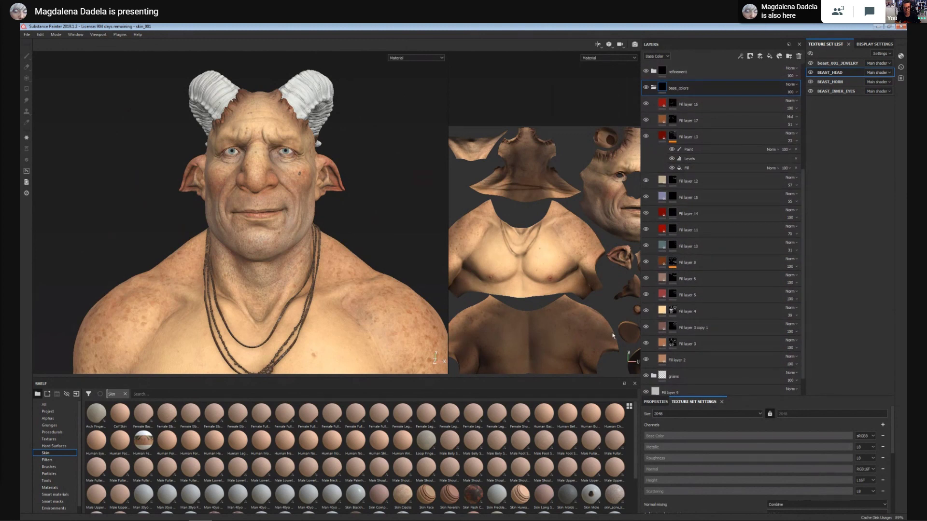
mouse_move(804, 255)
mouse_down()
mouse_move(804, 266)
mouse_move(806, 254)
mouse_up()
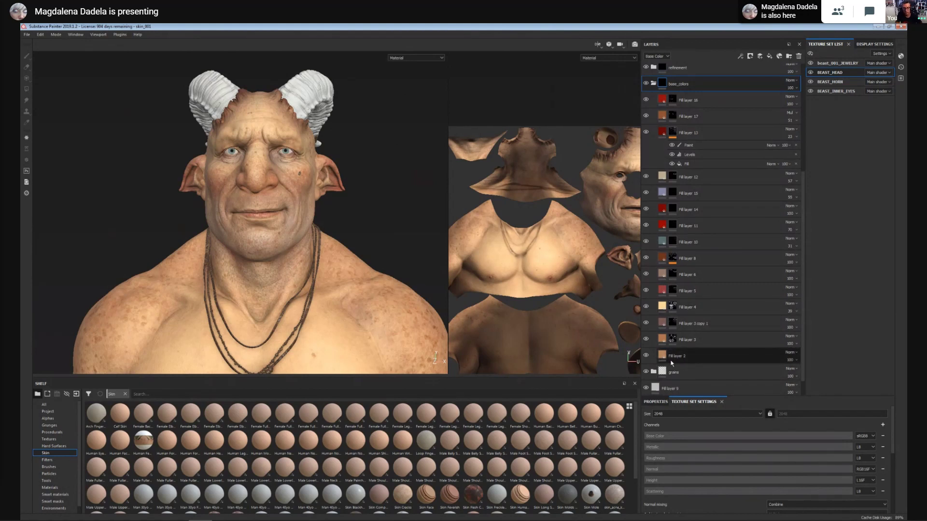
scroll(673, 347, up, 1)
scroll(673, 338, up, 3)
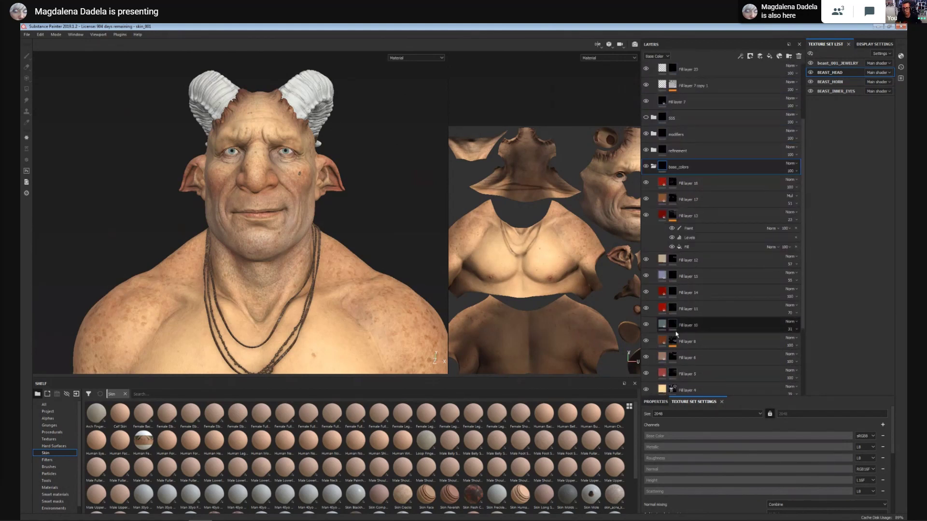
Expand the modifiers folder and toggle its visibility off and on to compare the skin with and without it.
click(690, 133)
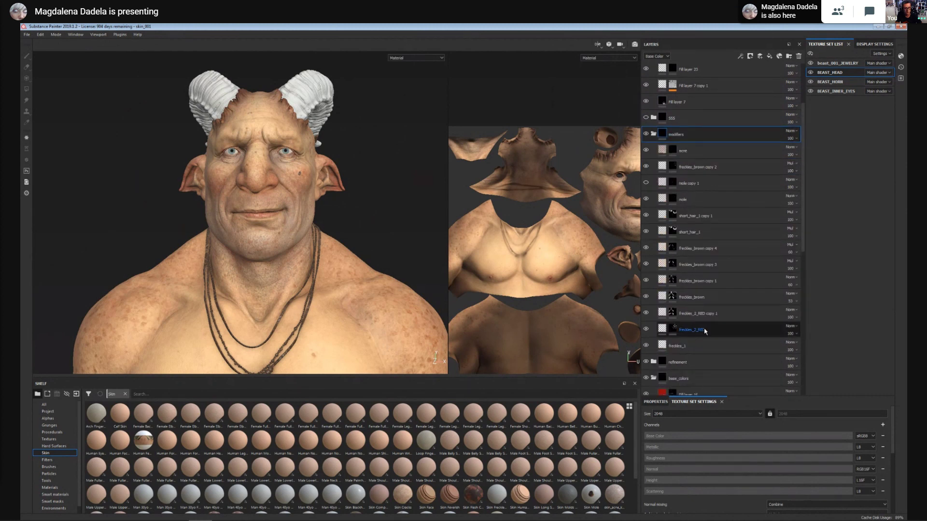
click(653, 135)
click(645, 114)
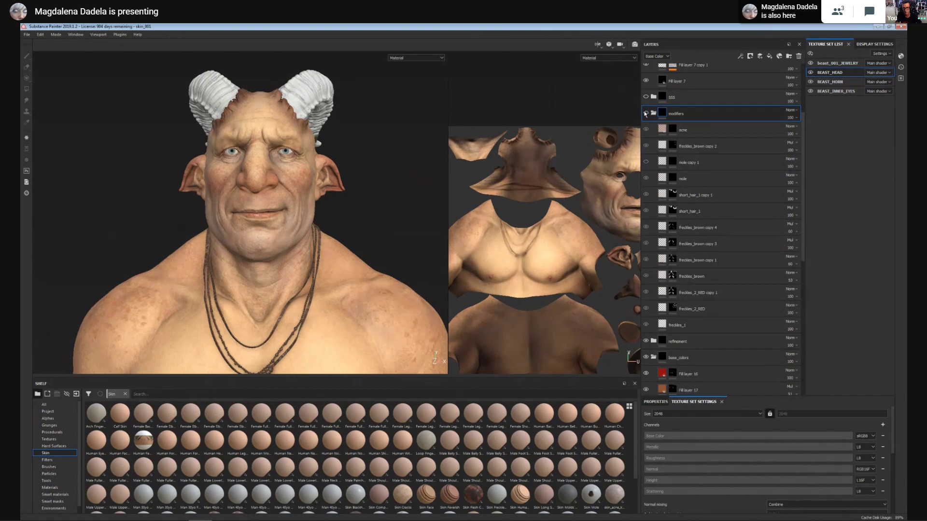
click(645, 114)
click(645, 114)
click(645, 114)
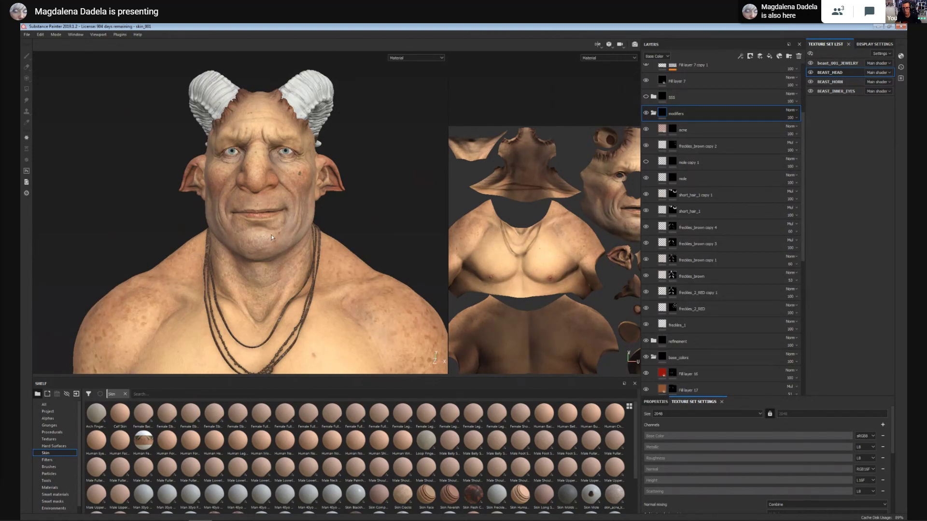
Examine the skin details on the creature's face, neck, shoulders and chest from several distances.
alt+right_drag(271, 238, 352, 204)
alt+middle_drag(351, 204, 286, 263)
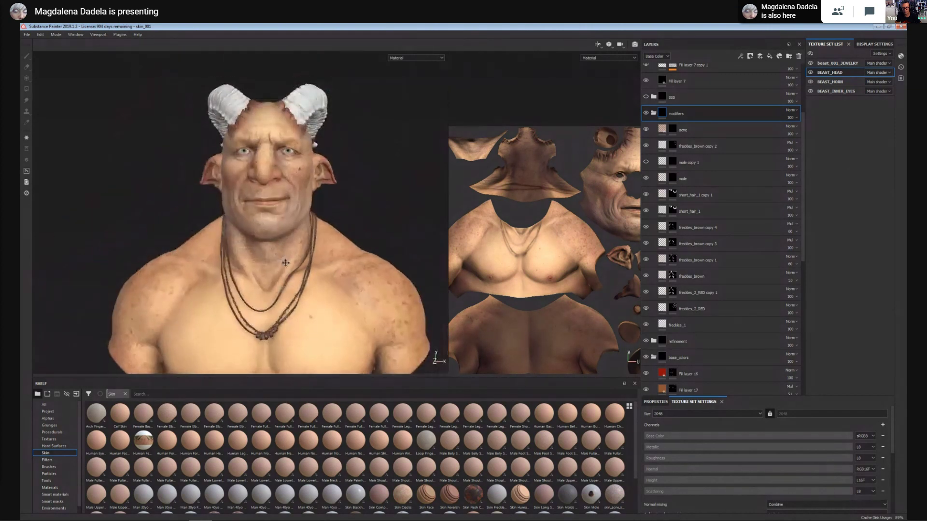
alt+right_drag(286, 263, 307, 235)
alt+middle_drag(307, 235, 295, 208)
alt+middle_drag(307, 286, 301, 260)
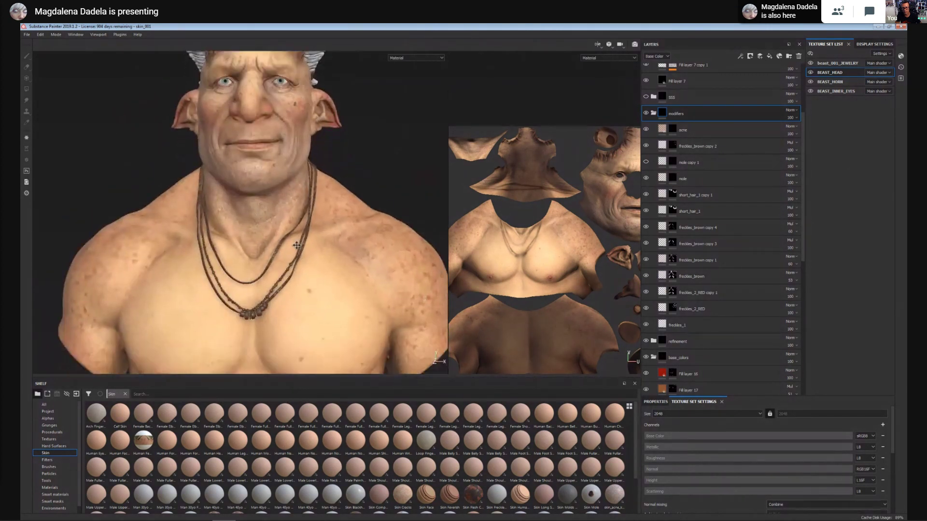
alt+right_drag(301, 260, 324, 247)
alt+middle_drag(323, 248, 329, 296)
alt+right_drag(330, 297, 336, 284)
mouse_move(336, 285)
alt+middle_down()
mouse_move(338, 259)
mouse_move(342, 268)
alt+middle_up()
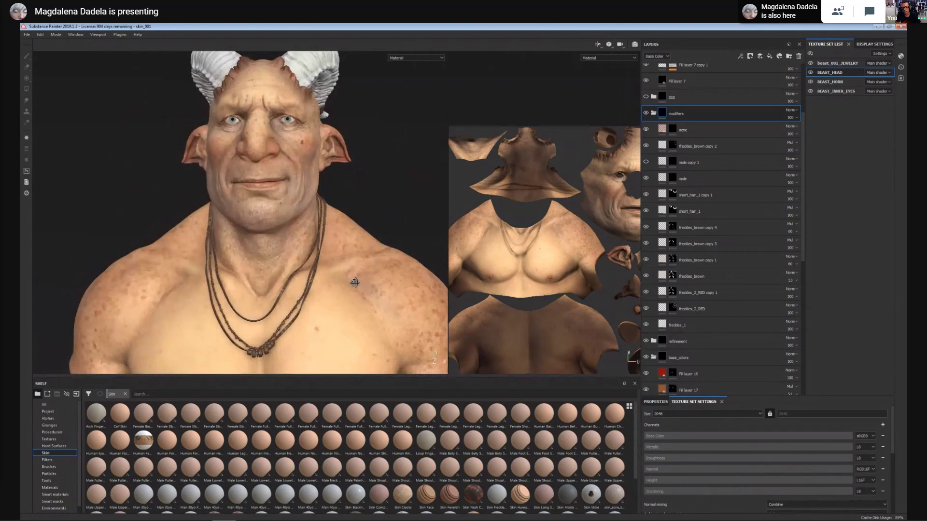
mouse_move(272, 251)
alt+middle_down()
mouse_move(282, 296)
mouse_move(265, 256)
alt+middle_up()
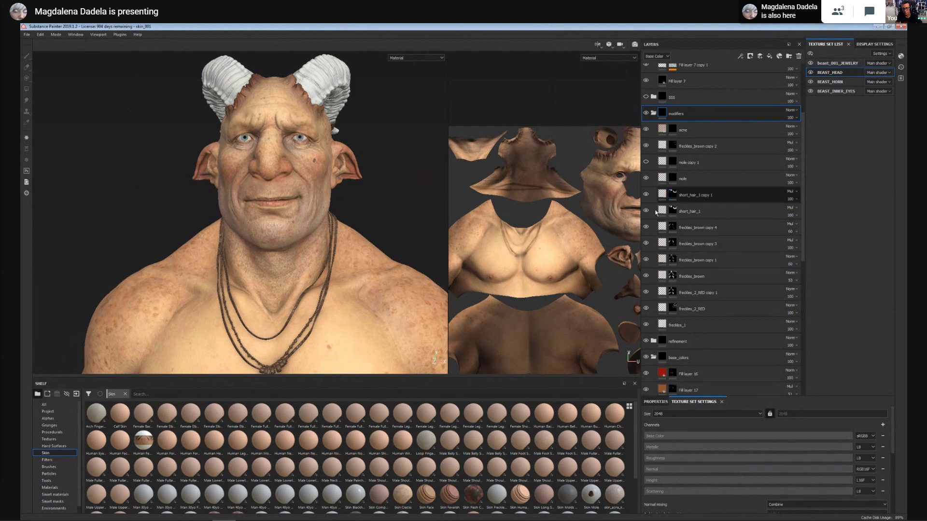
Select the short_hair_1 copy 1 layer and examine the short hair detail on the creature's face.
click(686, 196)
scroll(806, 227, up, 1)
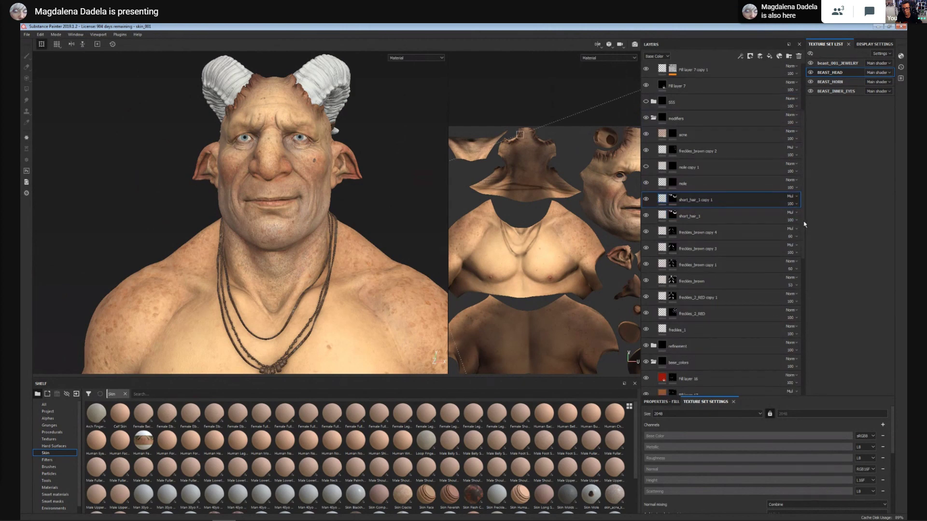
drag(804, 222, 805, 227)
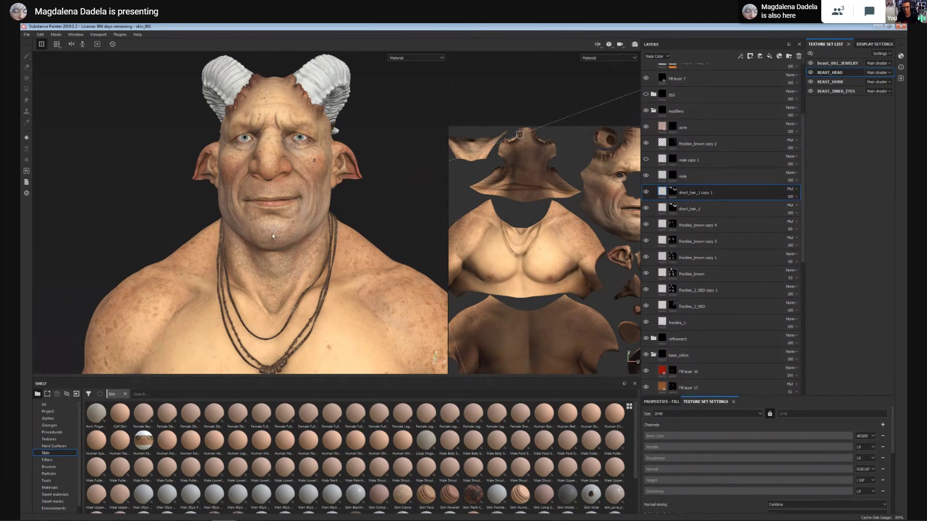
scroll(416, 219, down, 2)
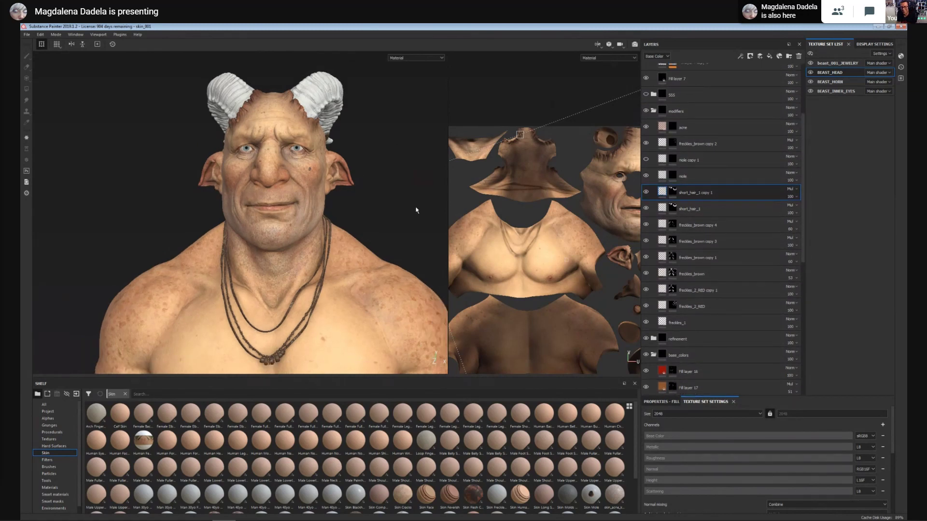
scroll(416, 210, up, 2)
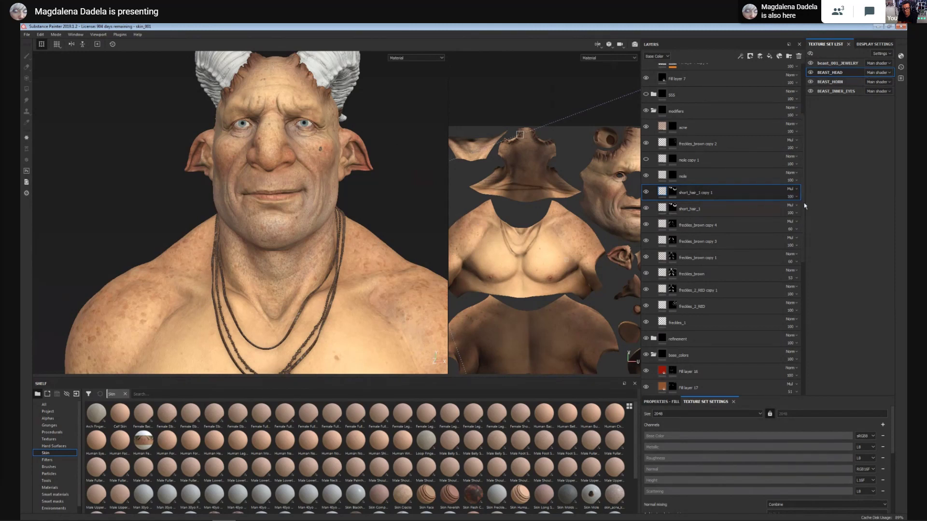
scroll(671, 160, up, 2)
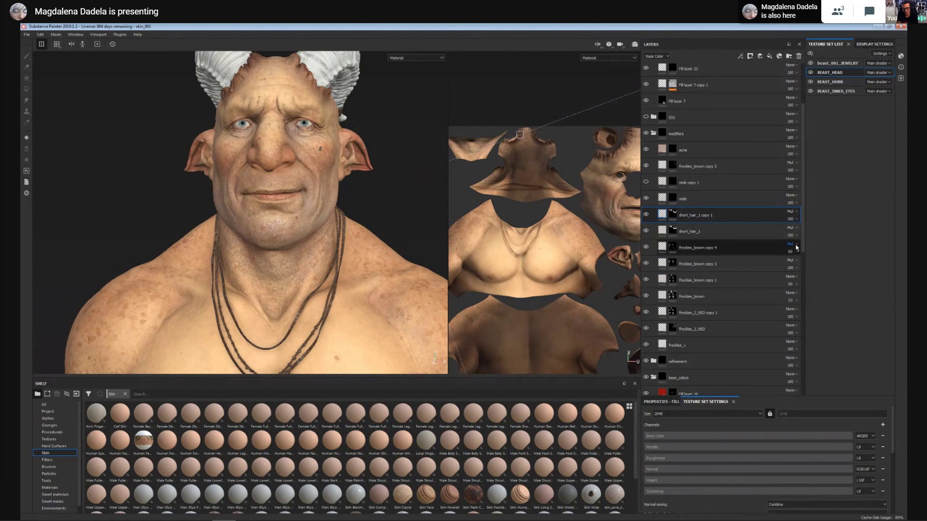
drag(803, 240, 805, 227)
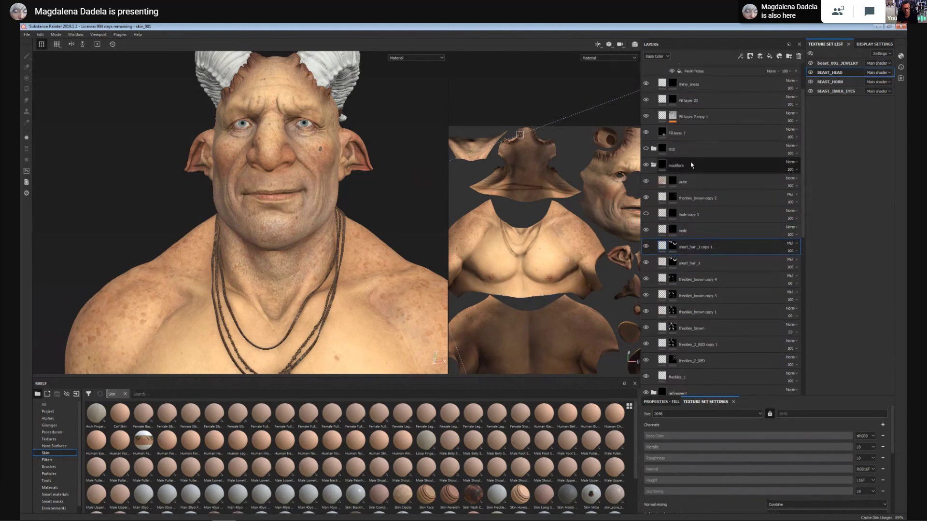
Review the layers inside the modifiers and base_colors folders.
click(654, 165)
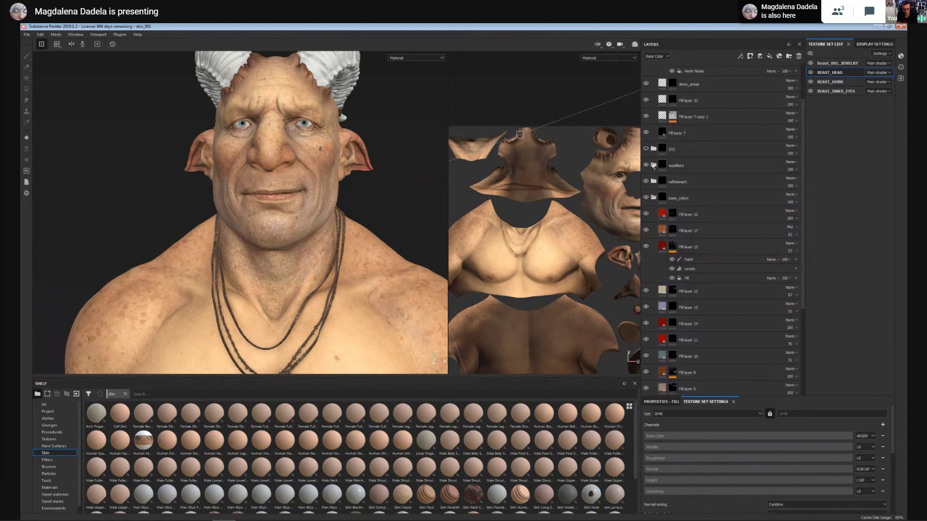
click(654, 166)
scroll(692, 238, down, 3)
scroll(693, 238, up, 1)
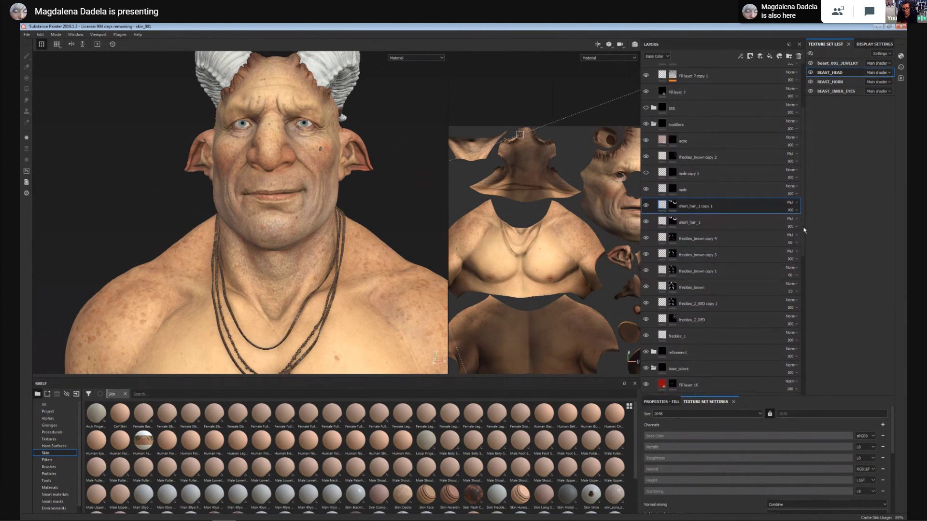
scroll(804, 250, down, 2)
scroll(804, 250, down, 12)
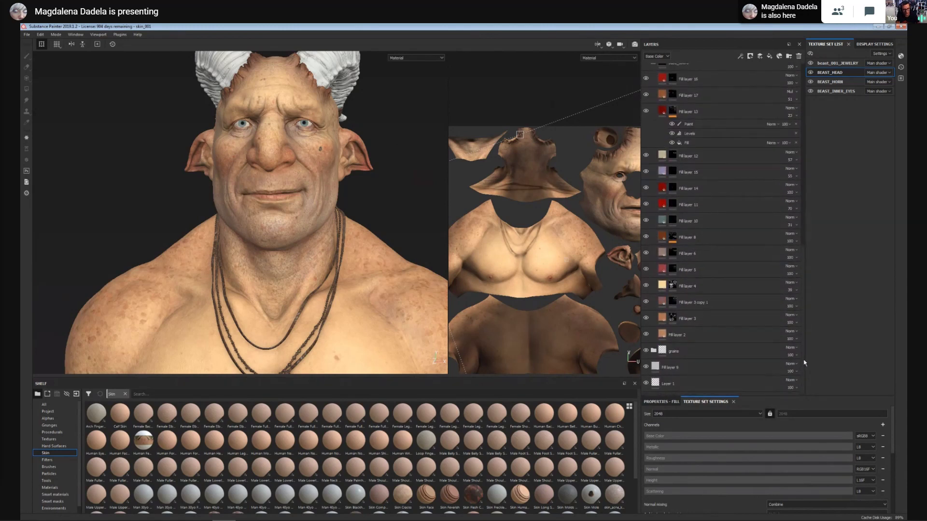
scroll(805, 345, up, 2)
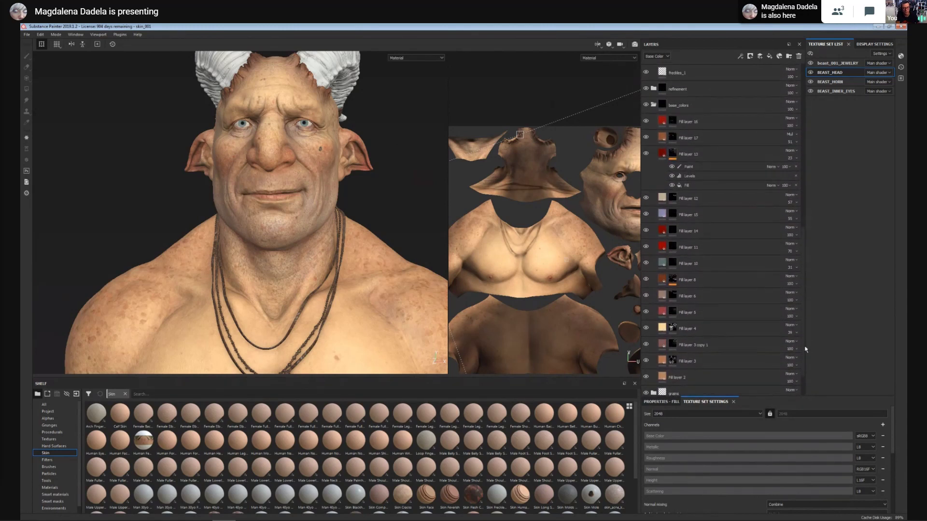
scroll(804, 357, down, 1)
scroll(803, 363, up, 1)
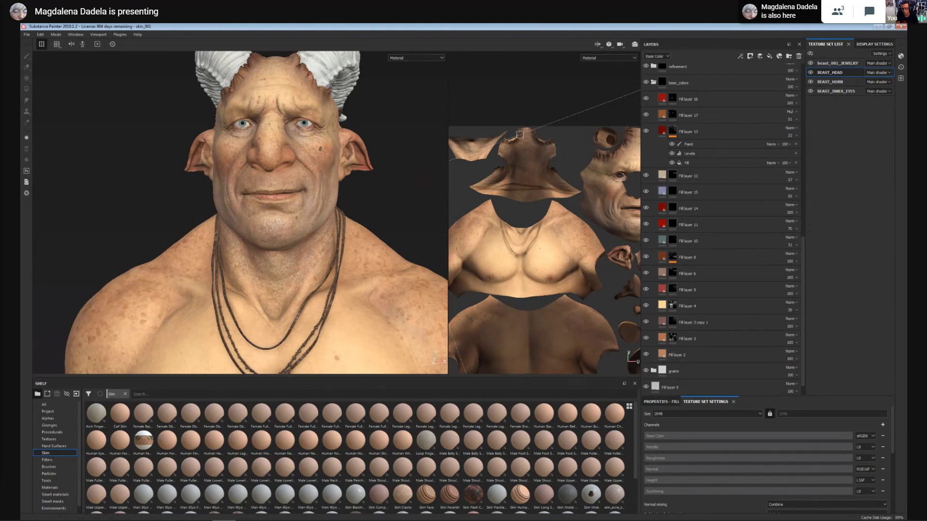
scroll(801, 251, up, 1)
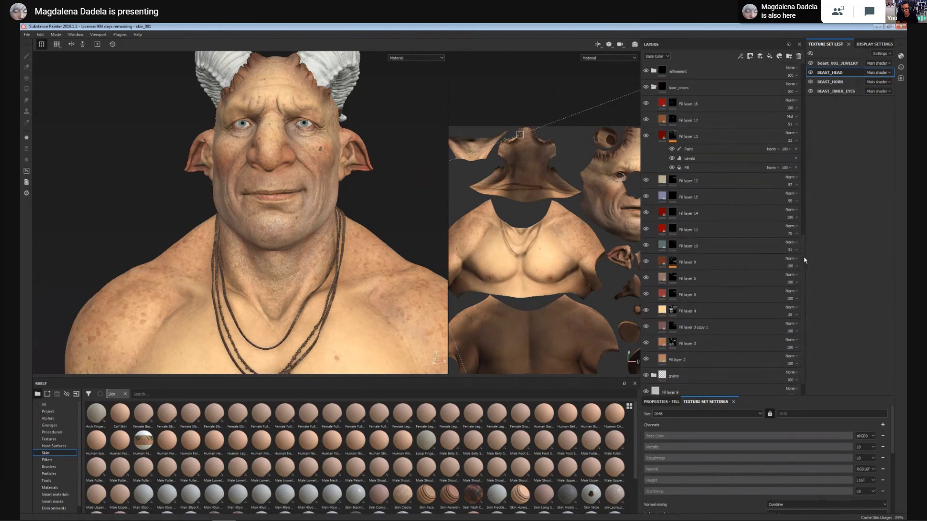
scroll(801, 251, up, 10)
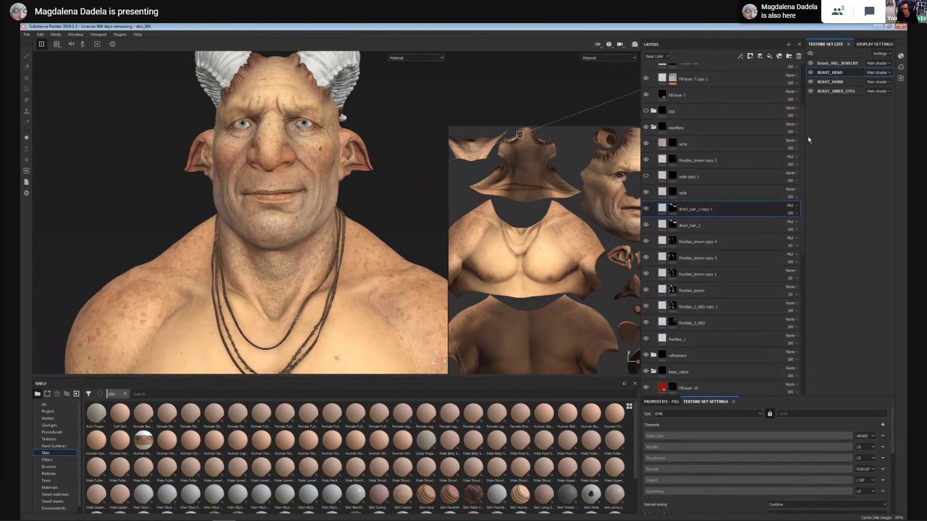
Collapse the modifiers folder and hide it, leaving the base_colors folder expanded.
click(653, 128)
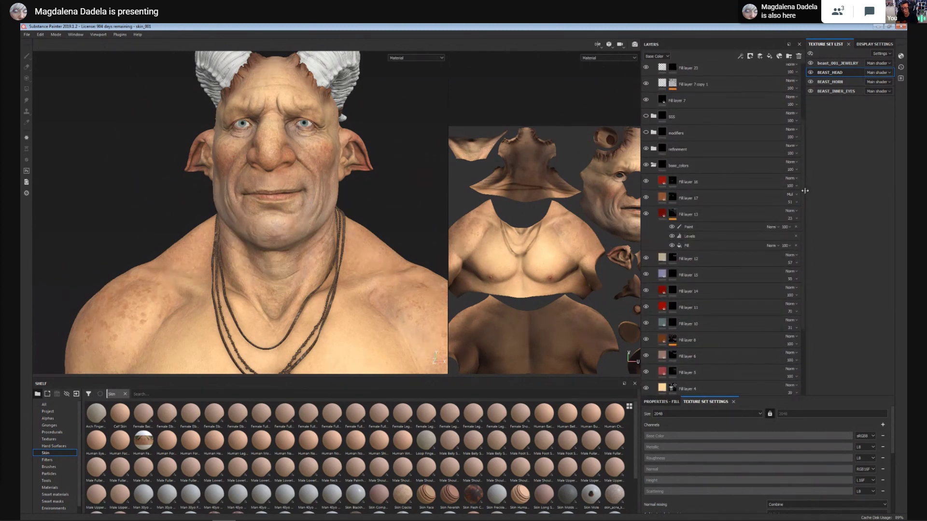
scroll(706, 187, up, 1)
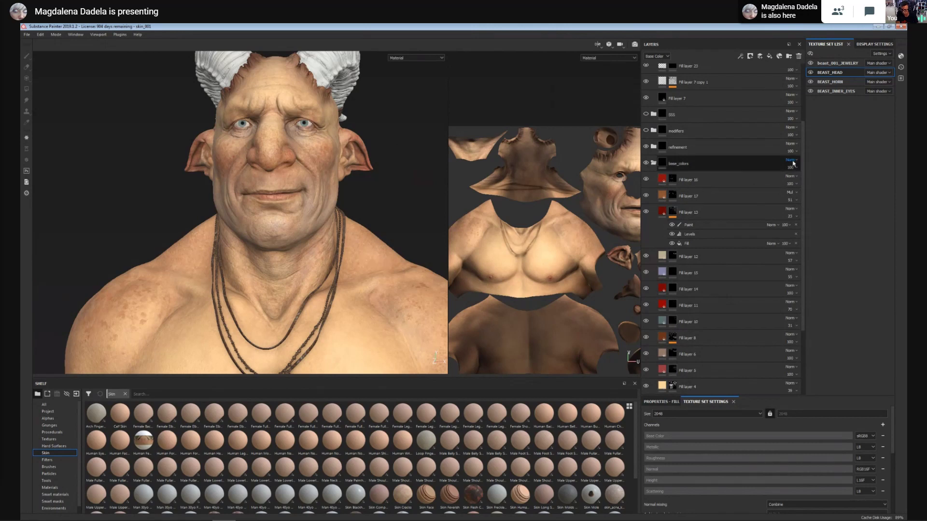
Select Fill layer 2 at the bottom of the base_colors folder.
click(716, 131)
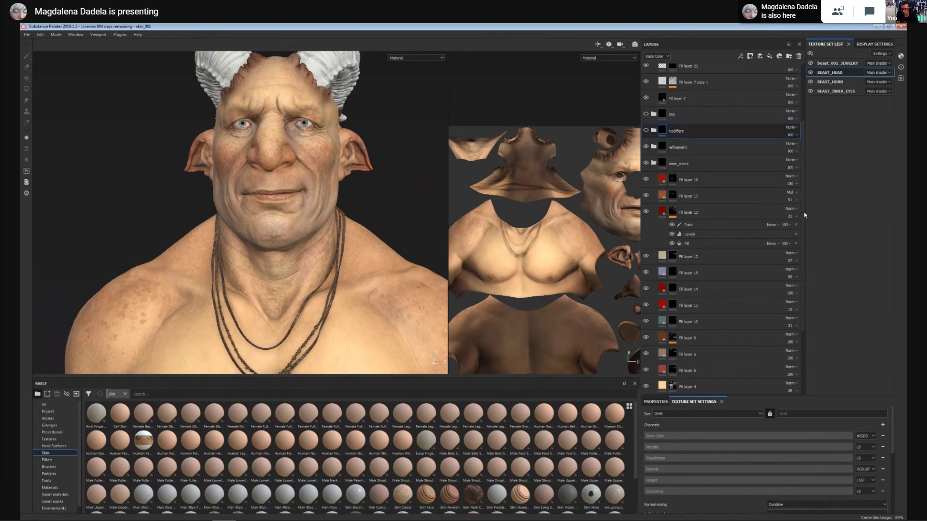
scroll(803, 186, down, 1)
scroll(804, 186, down, 5)
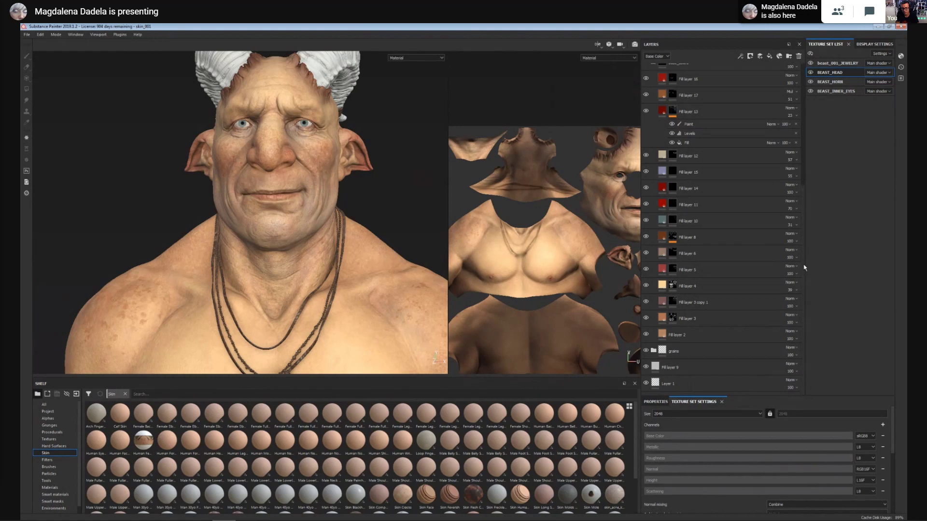
scroll(805, 251, up, 6)
scroll(806, 217, down, 6)
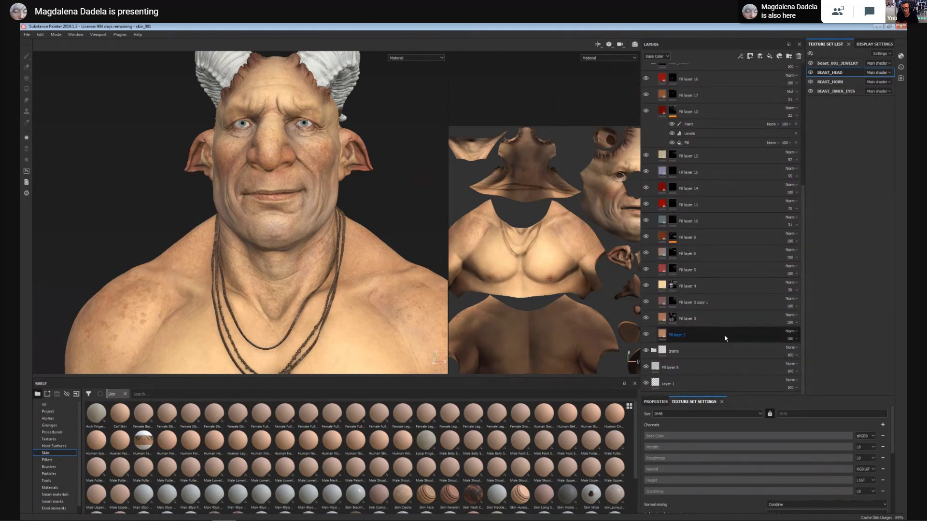
click(688, 338)
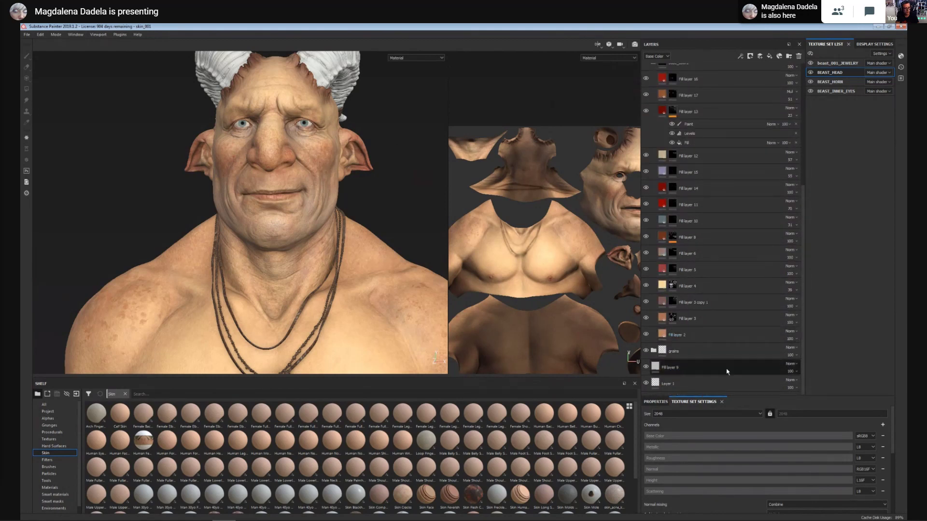
click(690, 338)
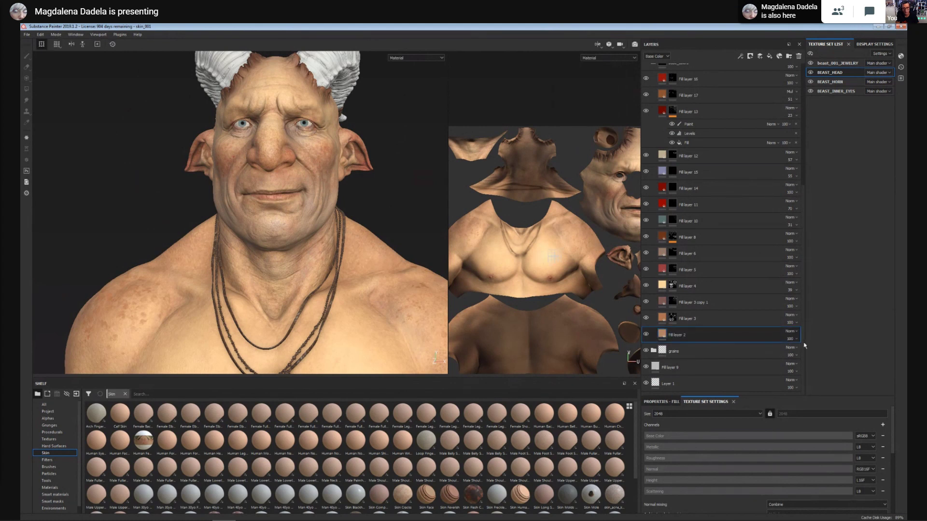
Review the stack of fill layers inside the base_colors folder, from Fill layer 2 up to Fill layer 16.
scroll(714, 222, up, 3)
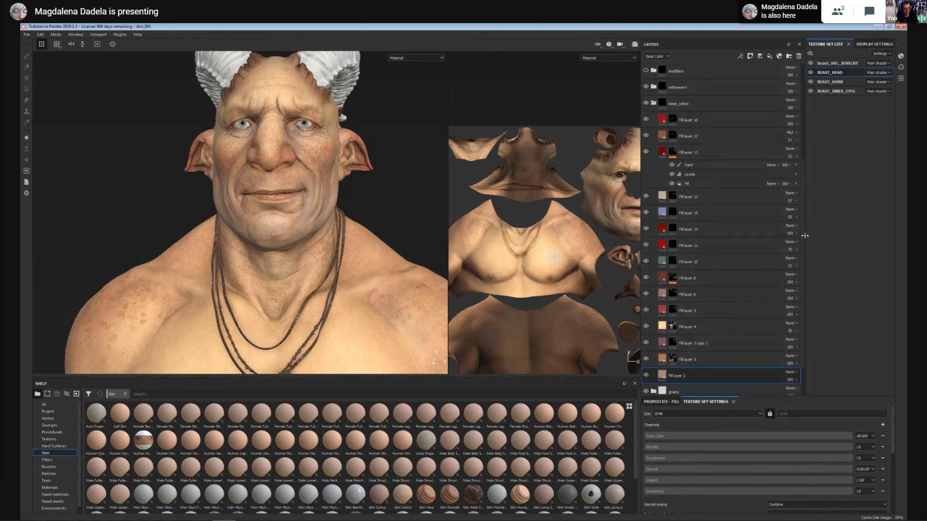
drag(806, 236, 805, 233)
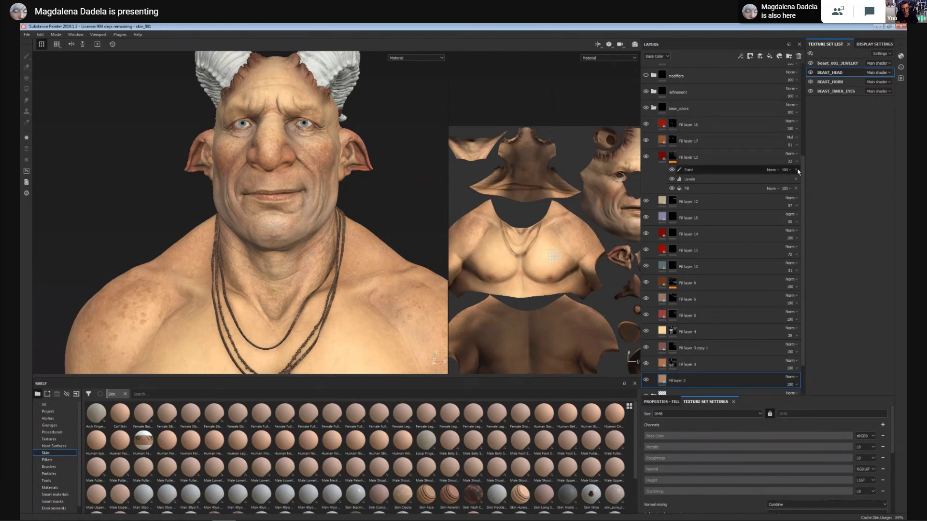
scroll(797, 169, down, 1)
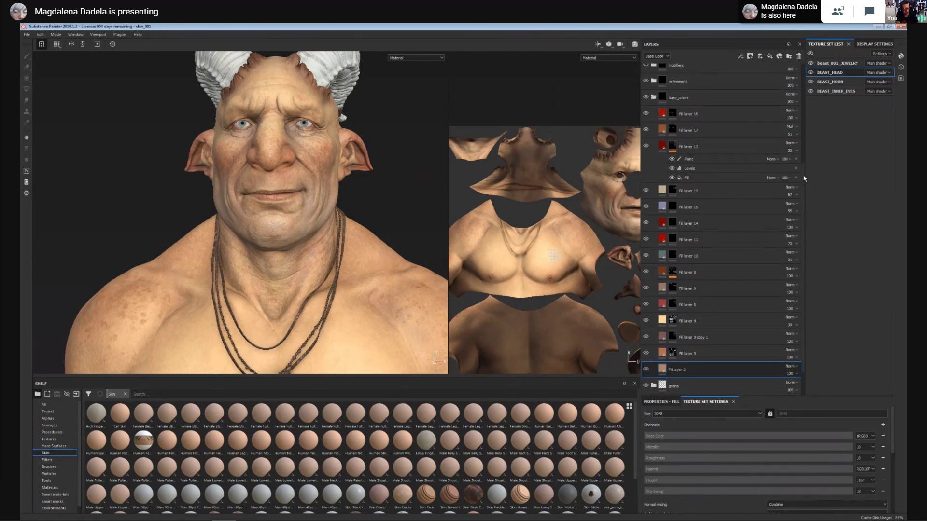
drag(804, 177, 805, 174)
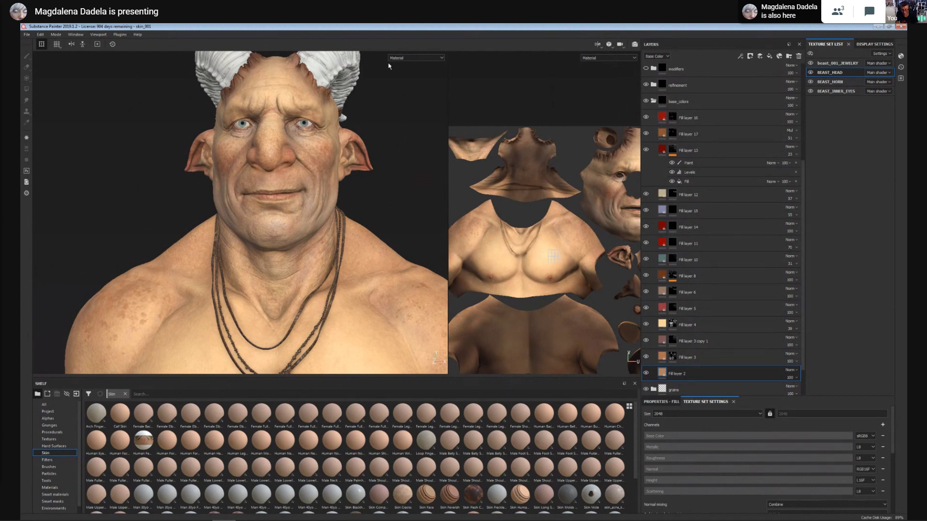
scroll(802, 319, down, 1)
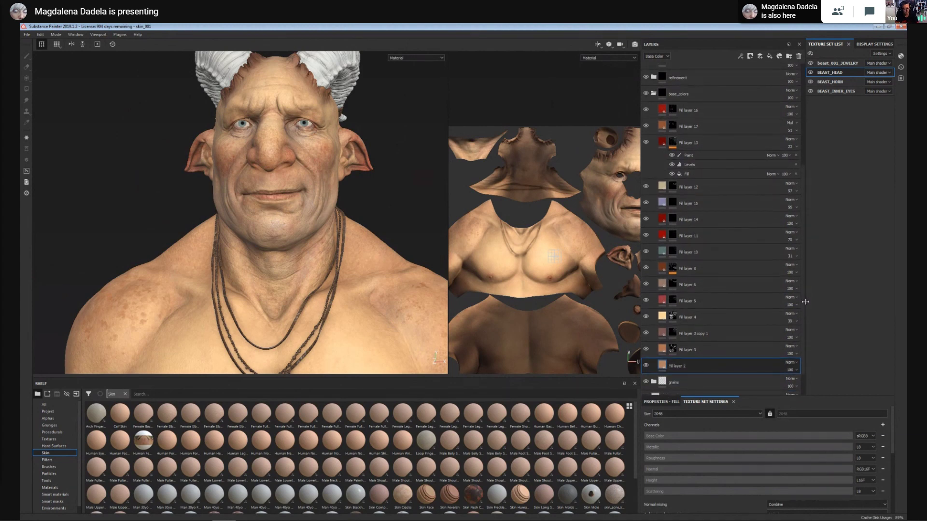
scroll(802, 339, down, 1)
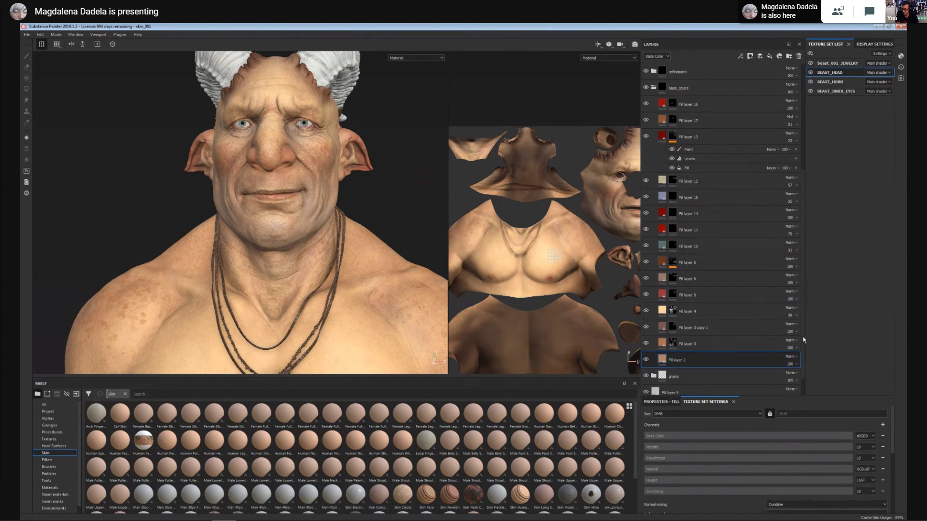
scroll(805, 321, down, 1)
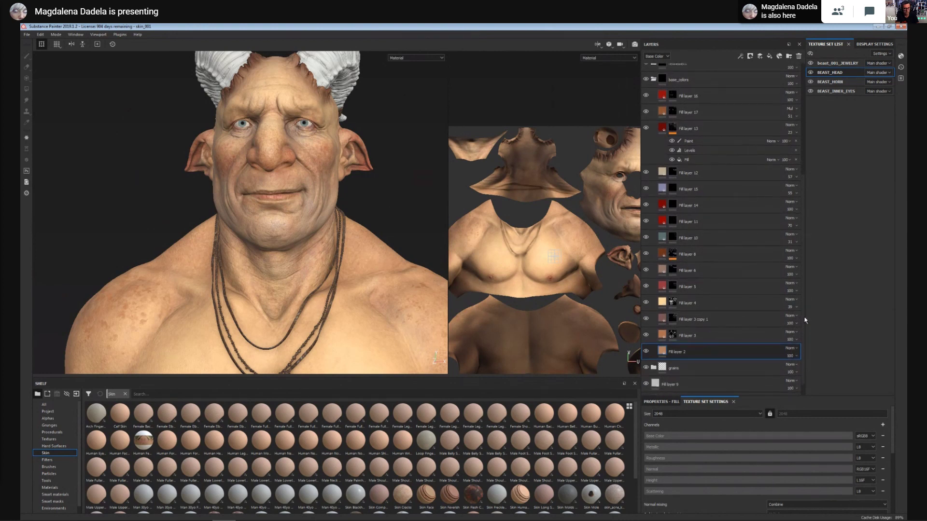
scroll(805, 320, up, 2)
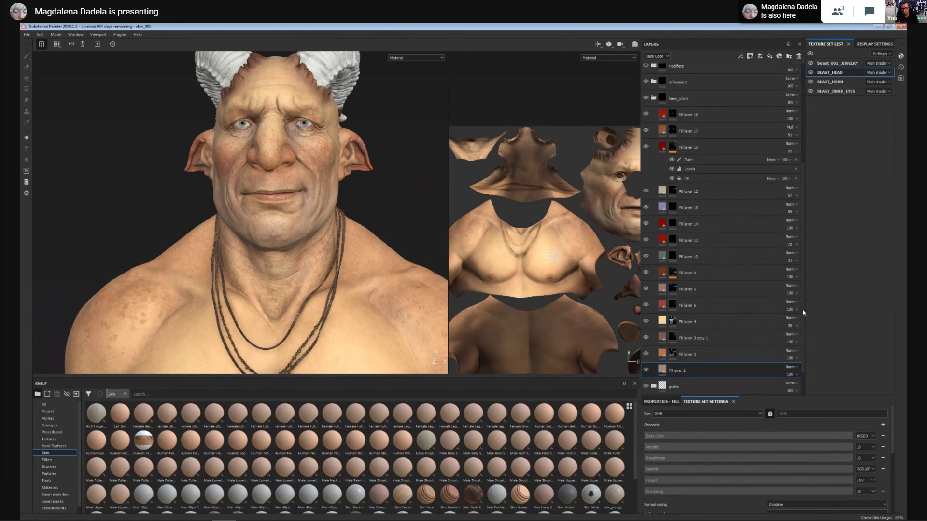
scroll(804, 313, down, 2)
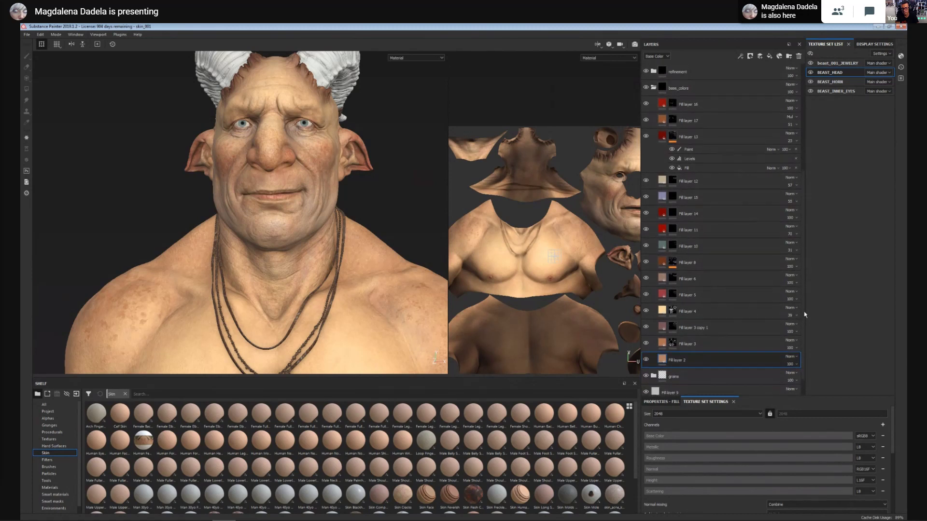
scroll(805, 304, up, 7)
scroll(808, 277, down, 6)
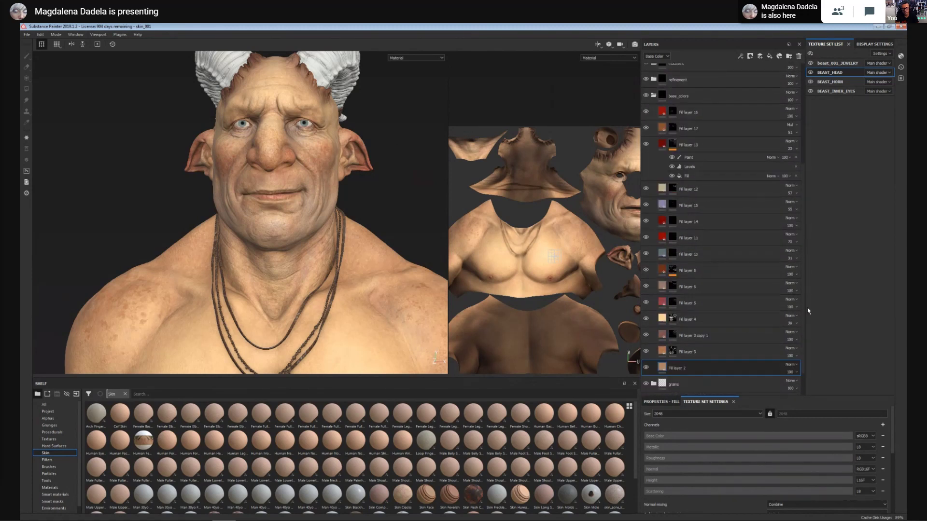
scroll(809, 303, up, 1)
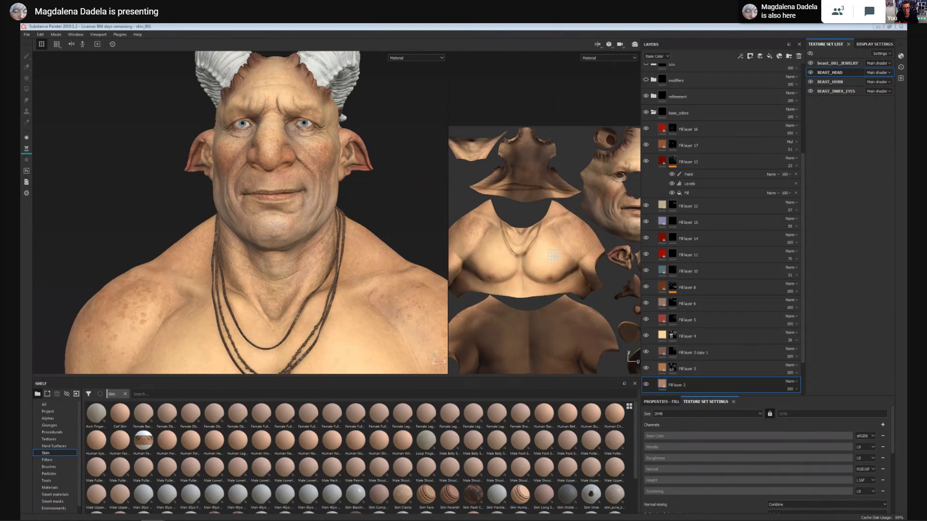
Save the project.
key(ctrl+s)
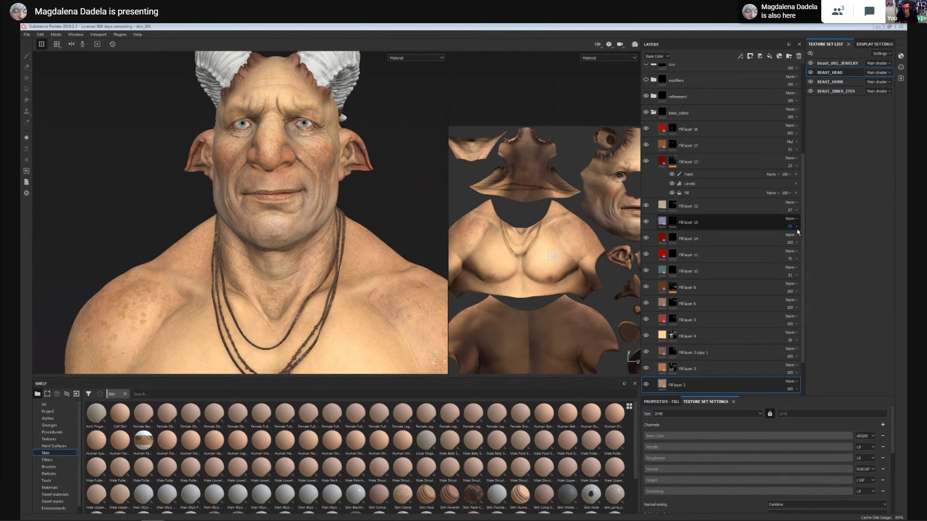
drag(804, 226, 805, 212)
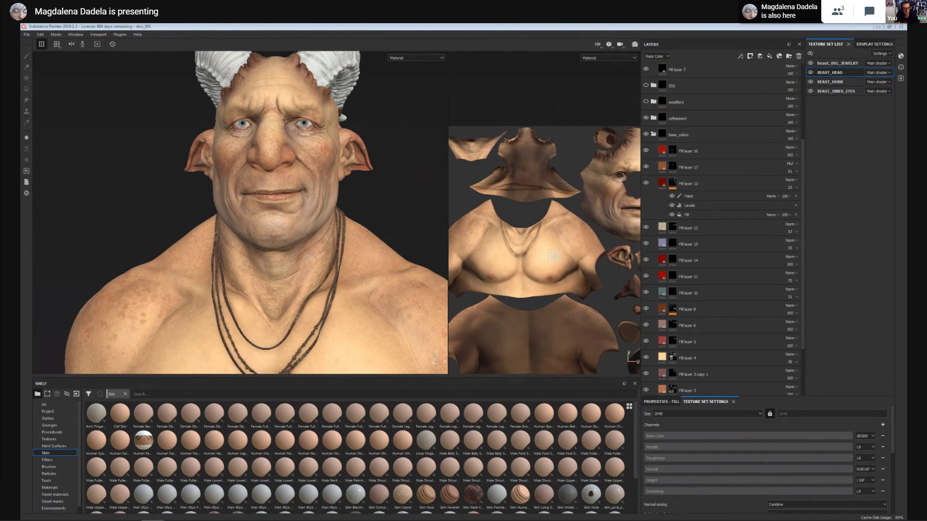
Switch to the skin reference board and zoom in on its RBX imaging section.
right_drag(139, 520, 522, 250)
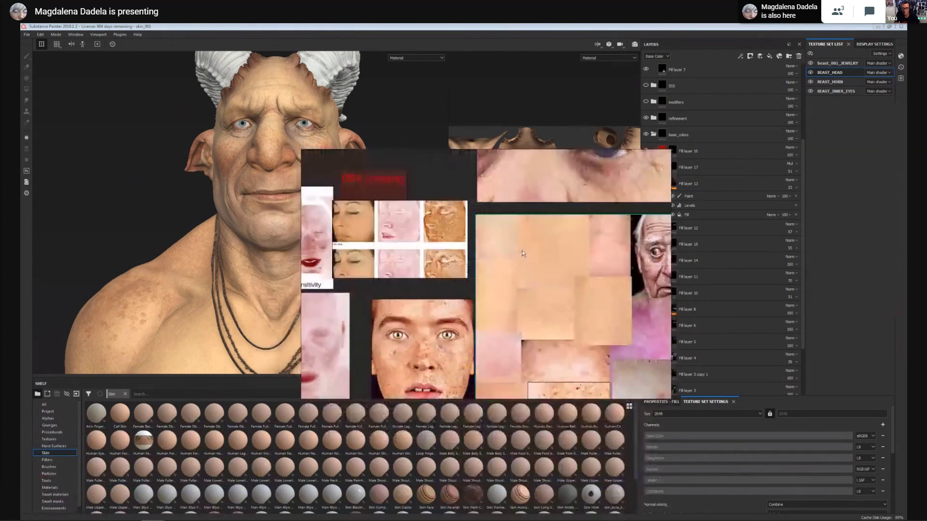
middle_drag(388, 242, 499, 343)
scroll(532, 320, up, 2)
scroll(582, 290, up, 2)
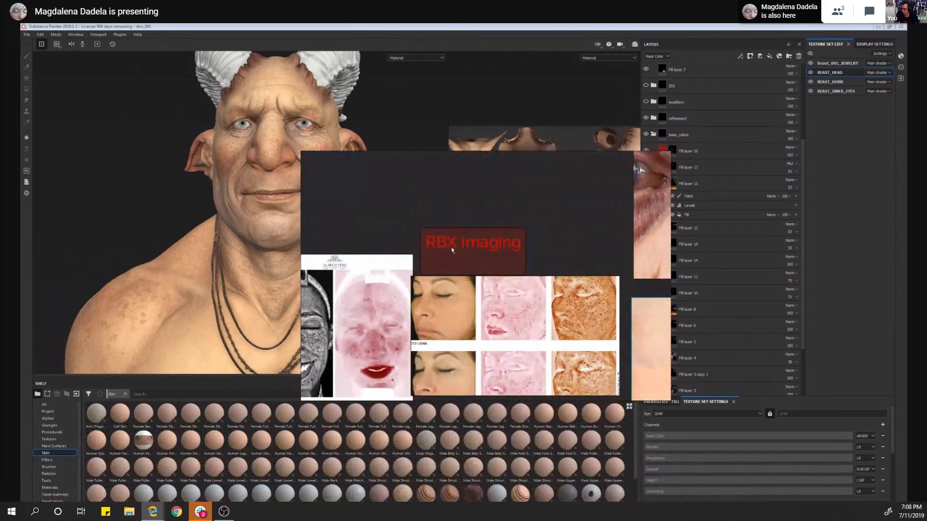
right_drag(517, 287, 513, 279)
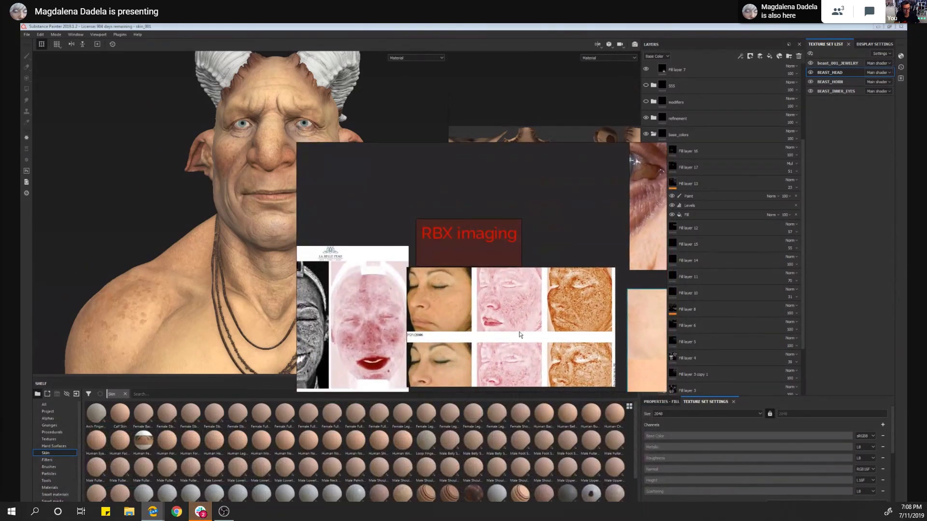
Examine the Sun Damage and Sensitivity face images and the red face scans below them on the reference board.
middle_drag(521, 335, 525, 265)
scroll(506, 279, down, 2)
middle_drag(477, 316, 531, 233)
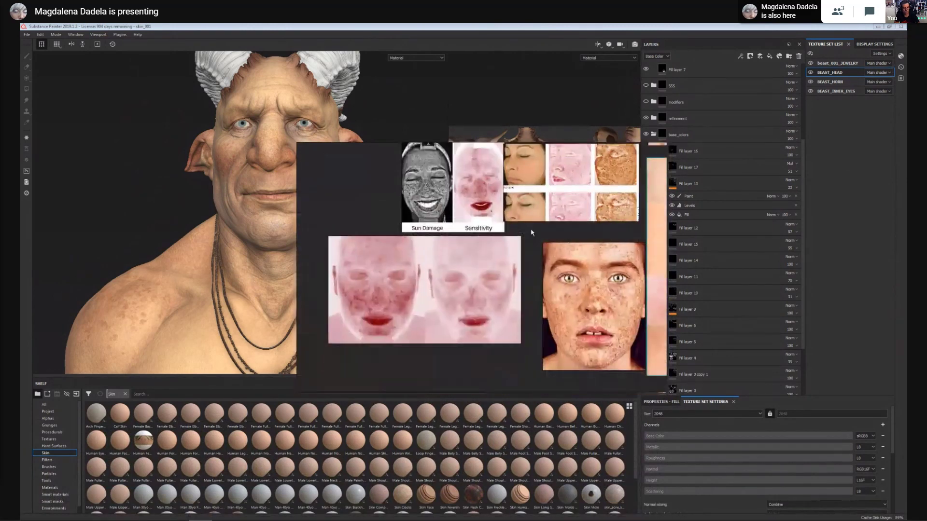
scroll(525, 234, up, 3)
scroll(515, 254, down, 2)
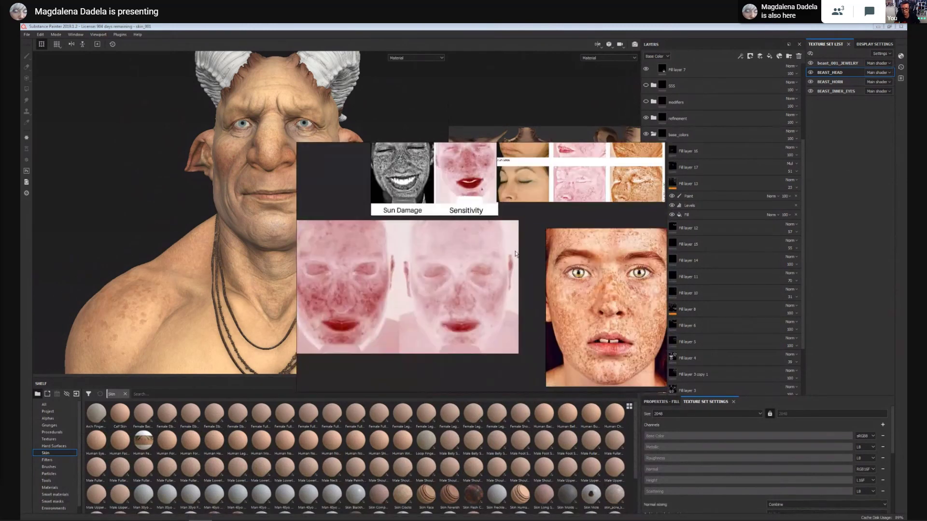
Enlarge the reference board window in height and width and reframe the RBX imaging references in it.
middle_drag(519, 273, 523, 284)
drag(429, 392, 434, 508)
middle_drag(404, 256, 392, 339)
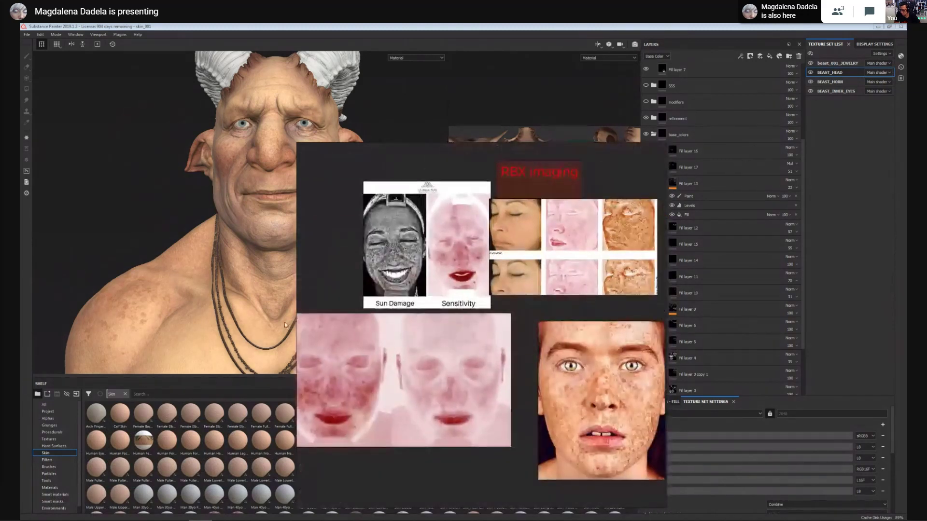
drag(298, 327, 165, 328)
middle_drag(428, 341, 475, 384)
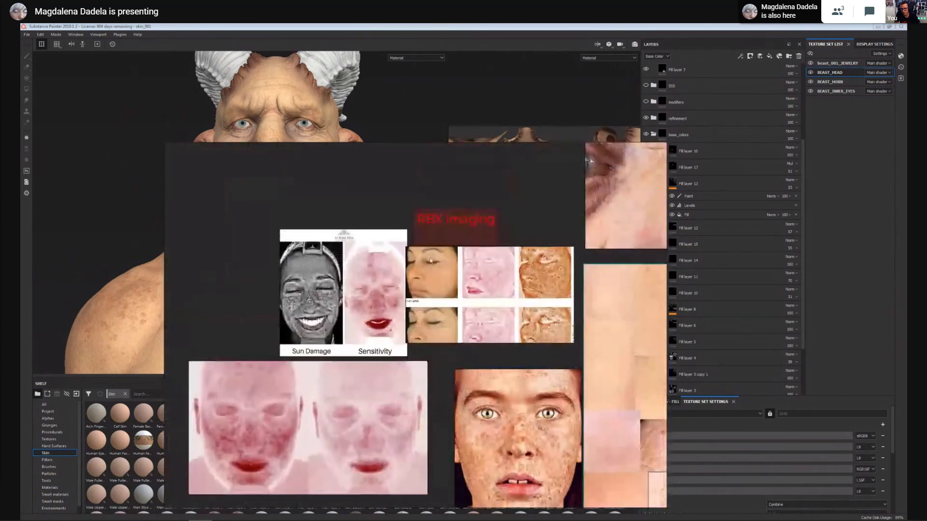
Examine the red and brown RBX skin maps close up beside the plain photos of the same face.
scroll(435, 281, up, 2)
scroll(436, 280, up, 1)
mouse_move(479, 283)
middle_down()
mouse_move(470, 299)
mouse_move(490, 281)
mouse_move(491, 289)
middle_up()
scroll(508, 293, up, 3)
middle_drag(612, 320, 499, 326)
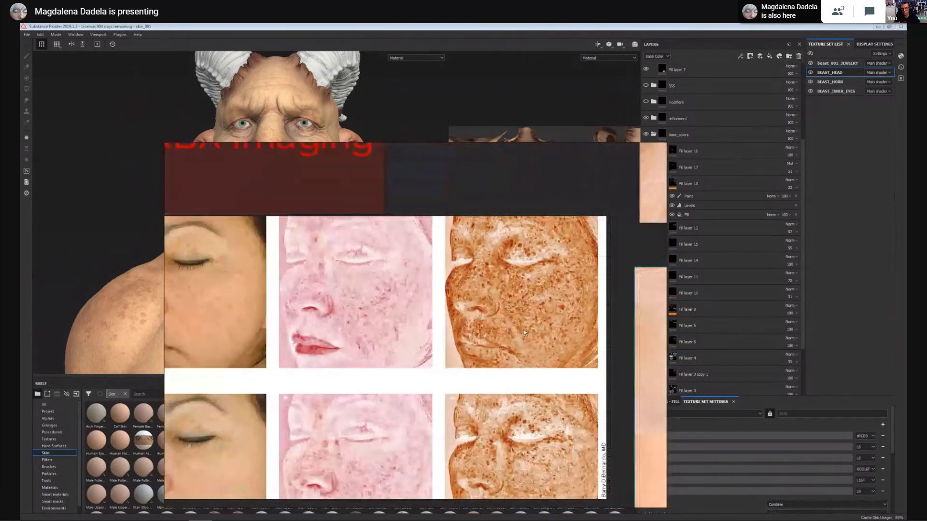
middle_drag(390, 335, 423, 314)
middle_drag(371, 338, 427, 340)
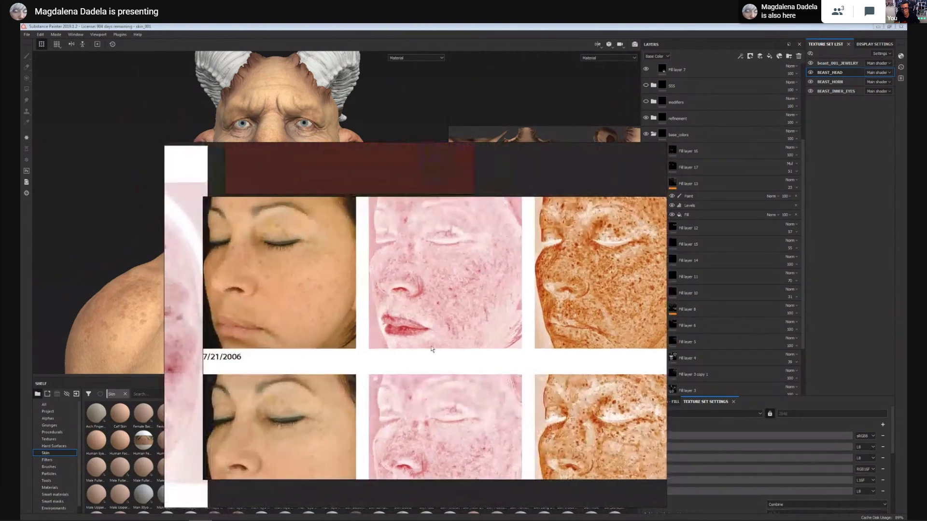
scroll(426, 339, down, 3)
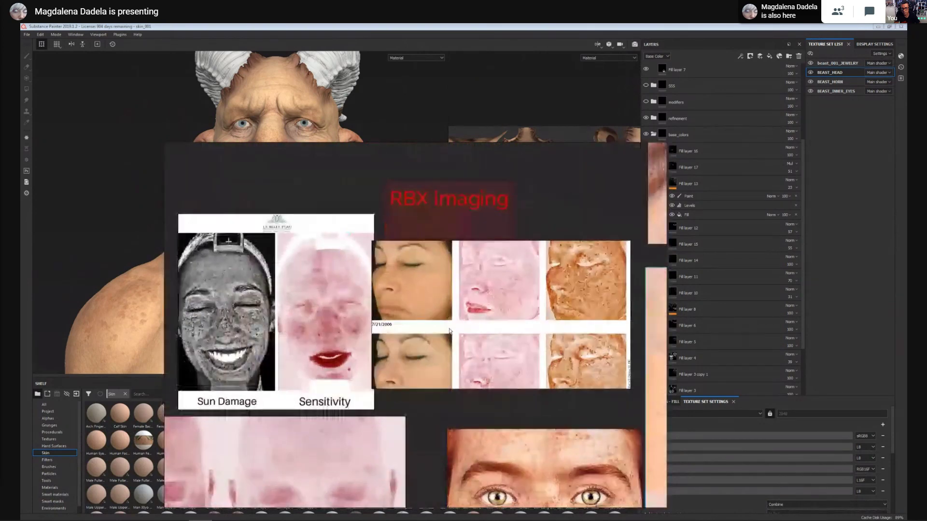
middle_drag(534, 335, 448, 325)
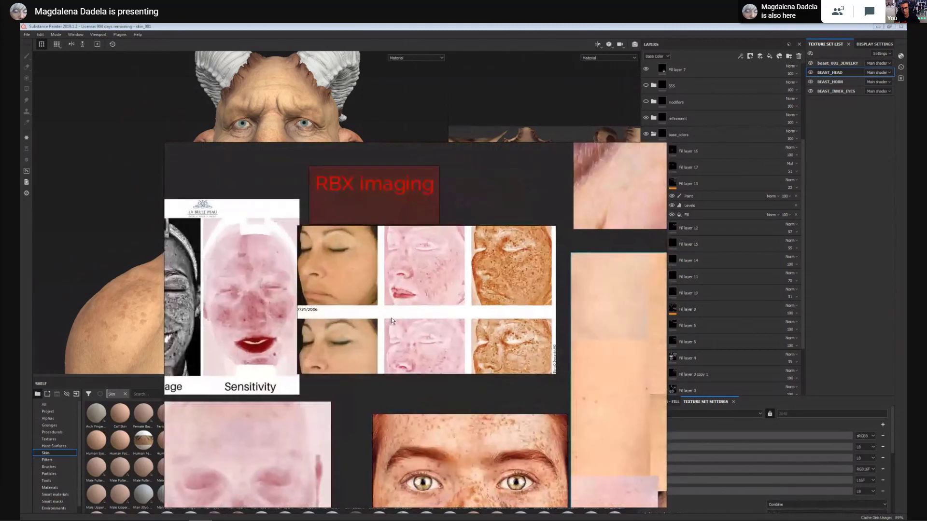
scroll(448, 325, up, 3)
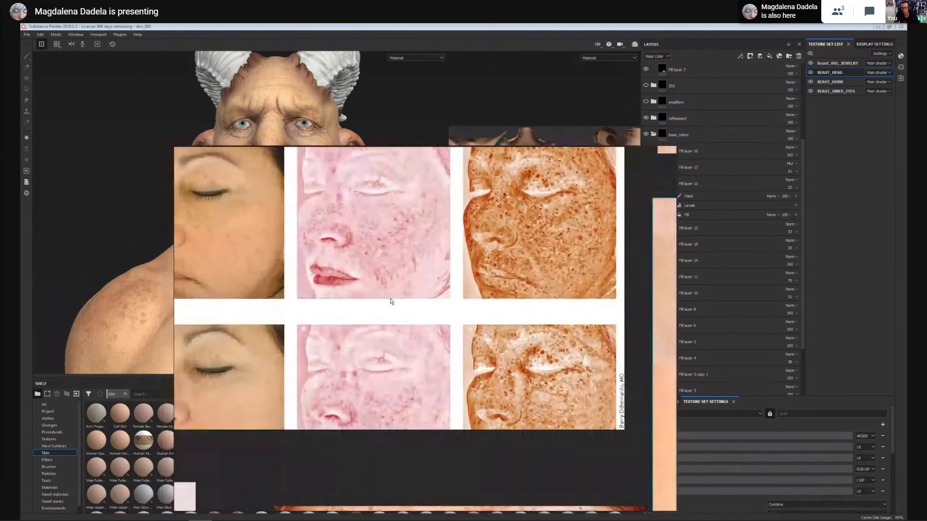
middle_drag(401, 311, 460, 335)
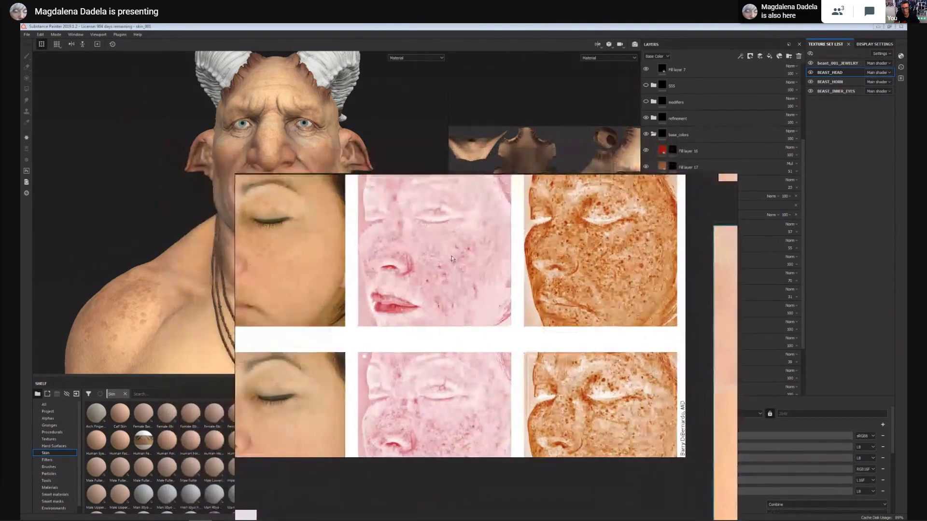
Examine the pair of red face scans up close and compare them with the neighbouring freckled face and RBX references.
scroll(416, 325, down, 2)
middle_drag(364, 371, 724, 175)
middle_drag(536, 398, 553, 387)
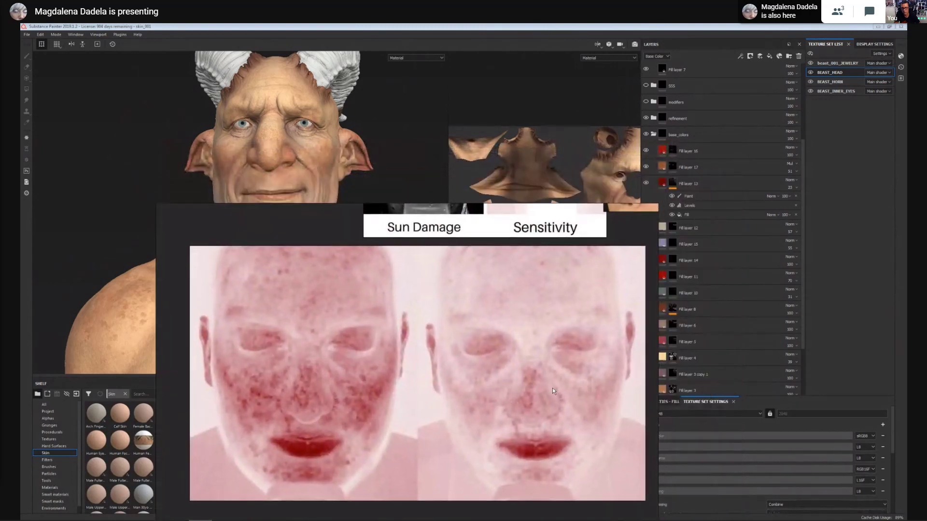
right_drag(555, 389, 555, 388)
scroll(540, 353, down, 3)
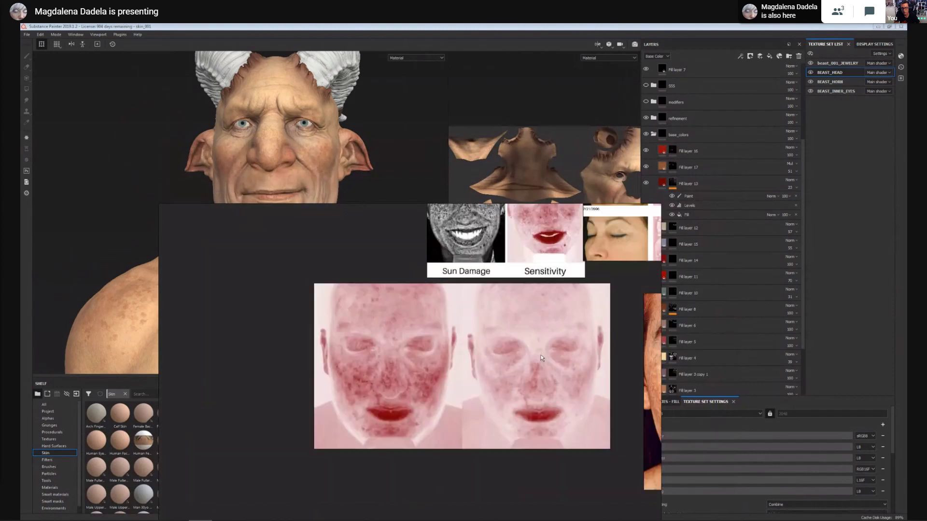
middle_drag(575, 356, 473, 356)
scroll(457, 317, down, 3)
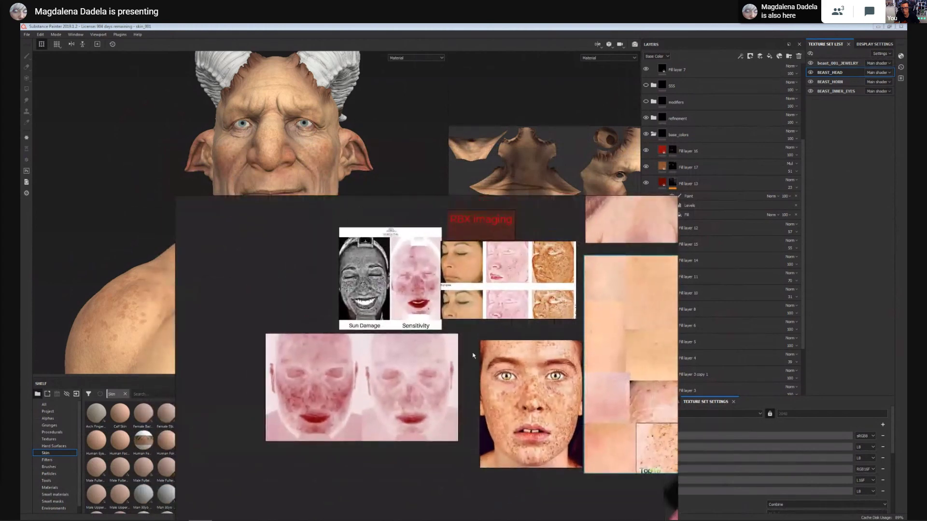
scroll(473, 355, up, 2)
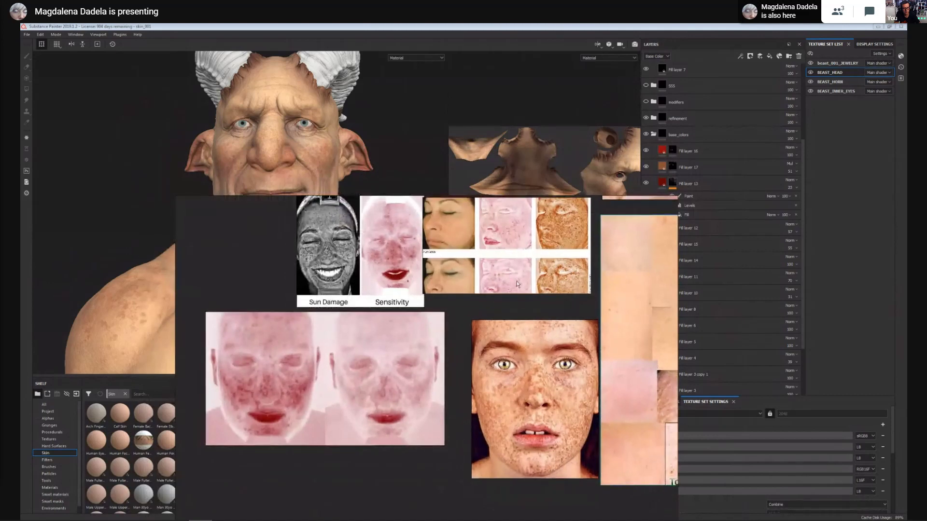
Compare the Sun Damage and Sensitivity images, RBX skin maps, red face scans and freckled face on the reference board.
scroll(474, 288, down, 2)
scroll(491, 284, up, 2)
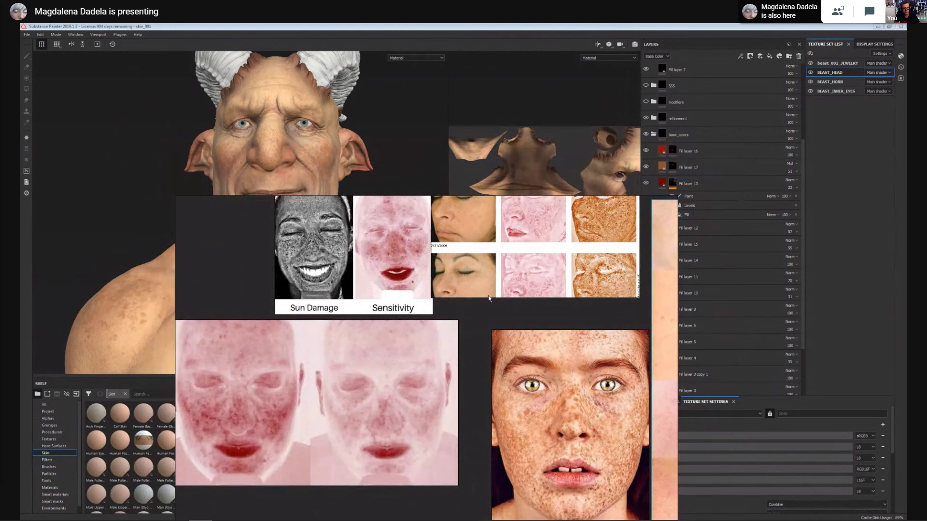
scroll(435, 297, down, 2)
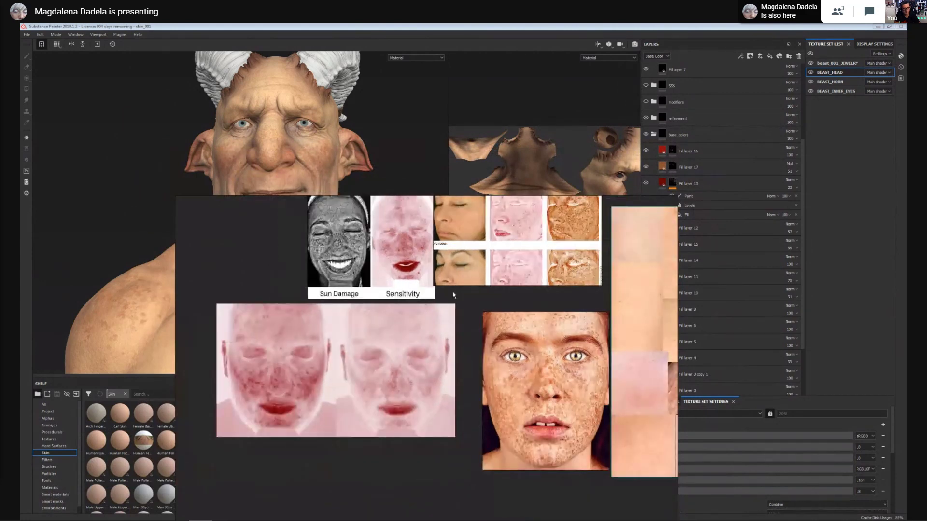
scroll(483, 314, up, 4)
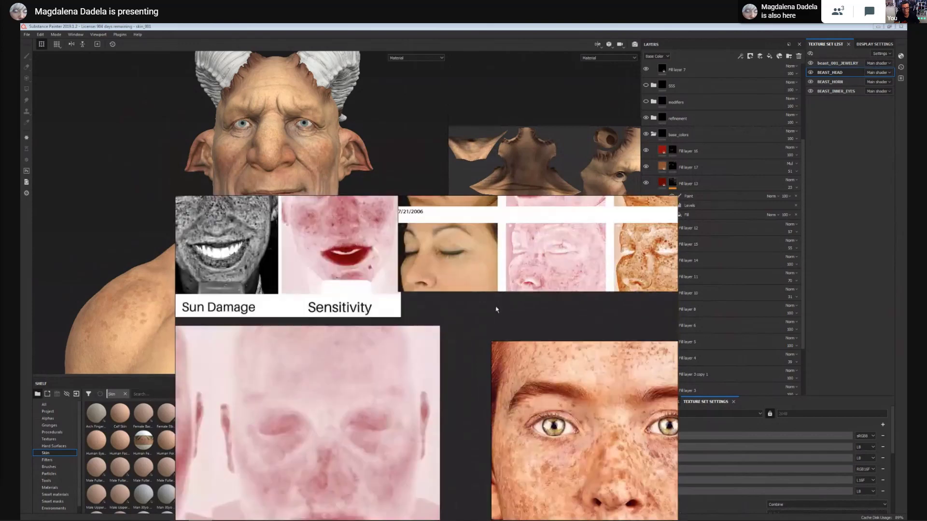
scroll(498, 337, down, 2)
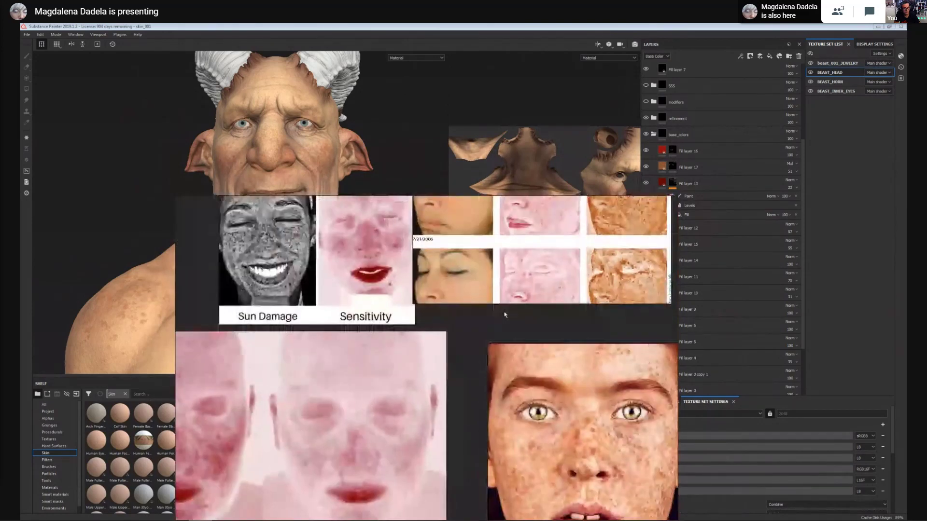
scroll(502, 337, down, 2)
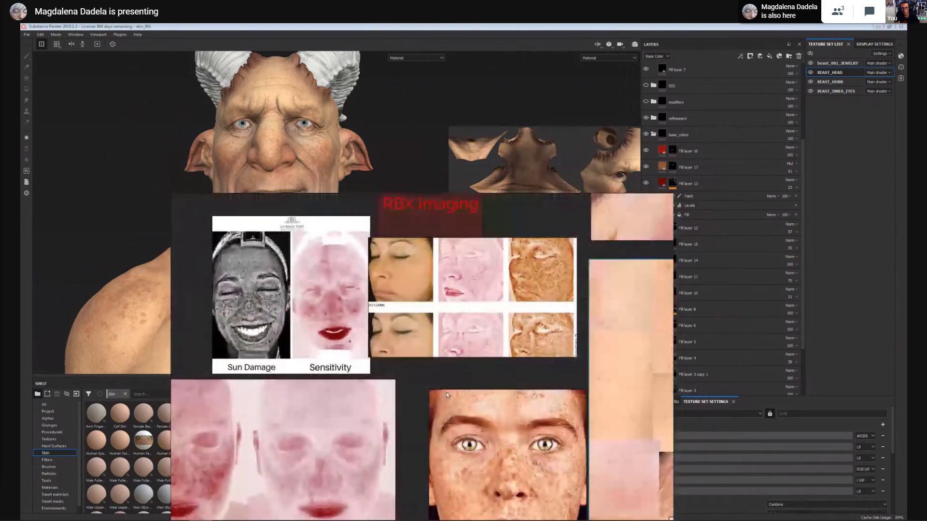
Examine the pink dermatoscopy image and its pale inset close-up among the skin references.
middle_drag(455, 389, 483, 360)
middle_drag(576, 378, 321, 327)
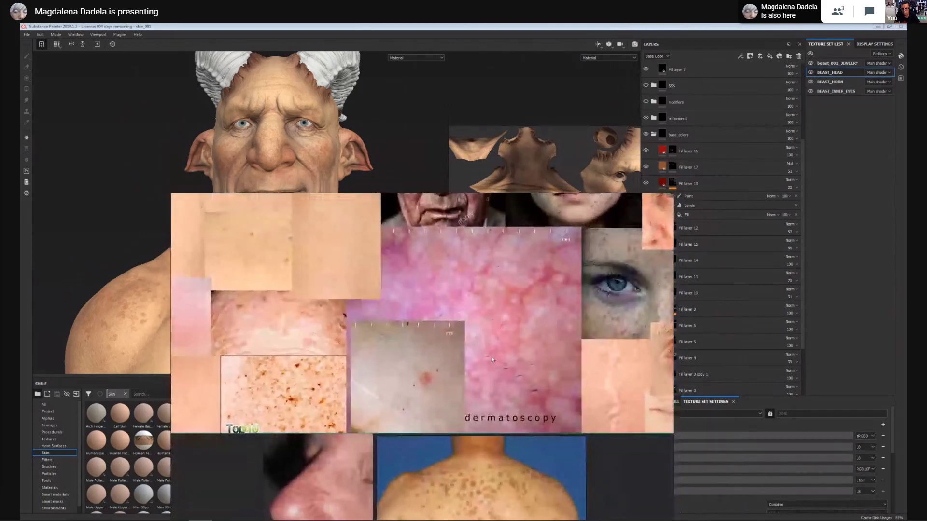
scroll(511, 309, up, 2)
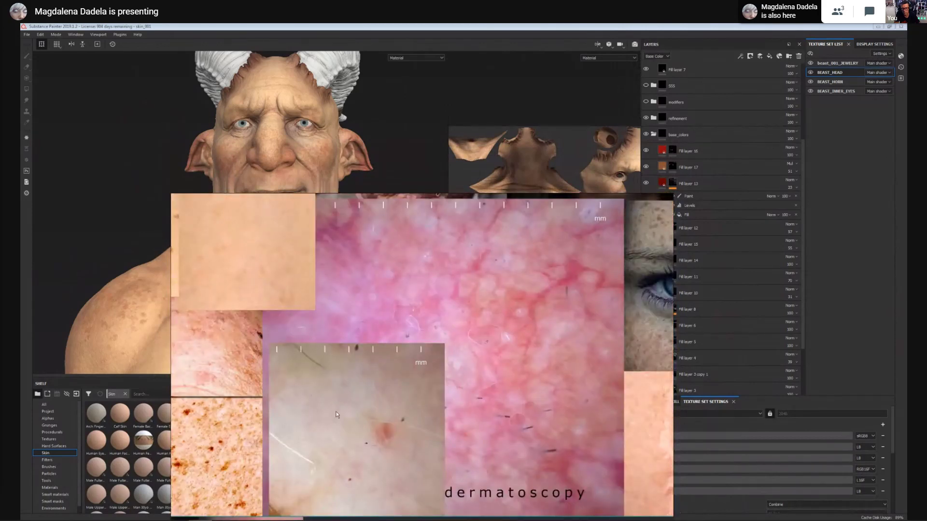
scroll(399, 392, down, 2)
scroll(407, 363, up, 2)
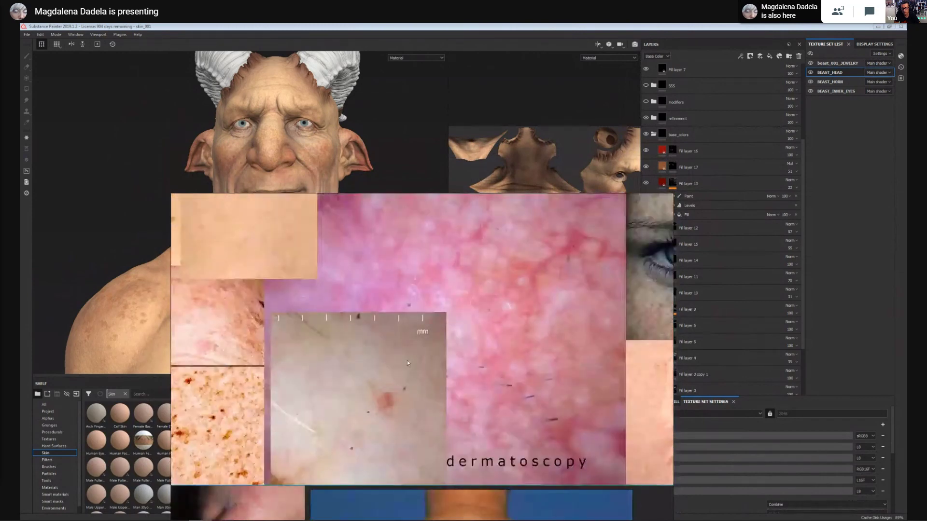
scroll(432, 414, down, 2)
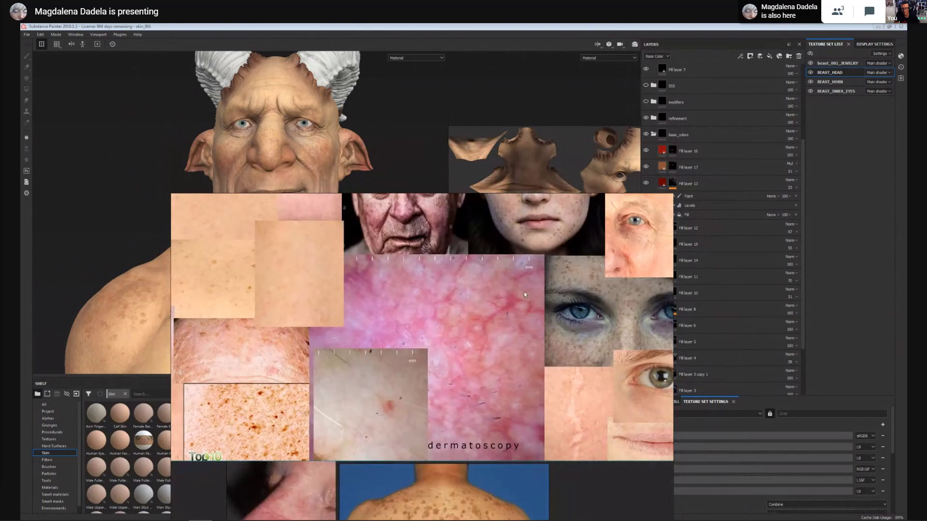
scroll(523, 291, up, 3)
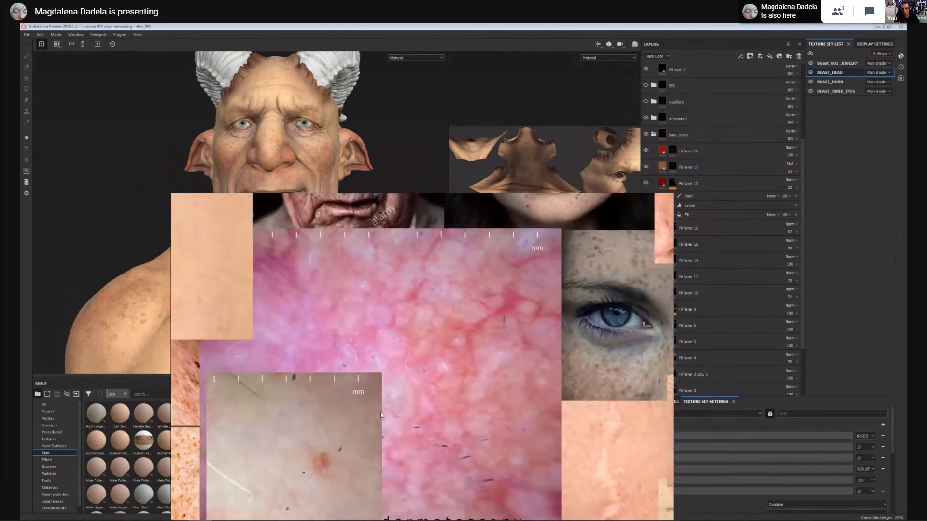
scroll(398, 364, down, 2)
Examine the plain and spotted skin swatches close up, comparing the tone variation between neighbouring patches.
middle_drag(231, 345, 601, 404)
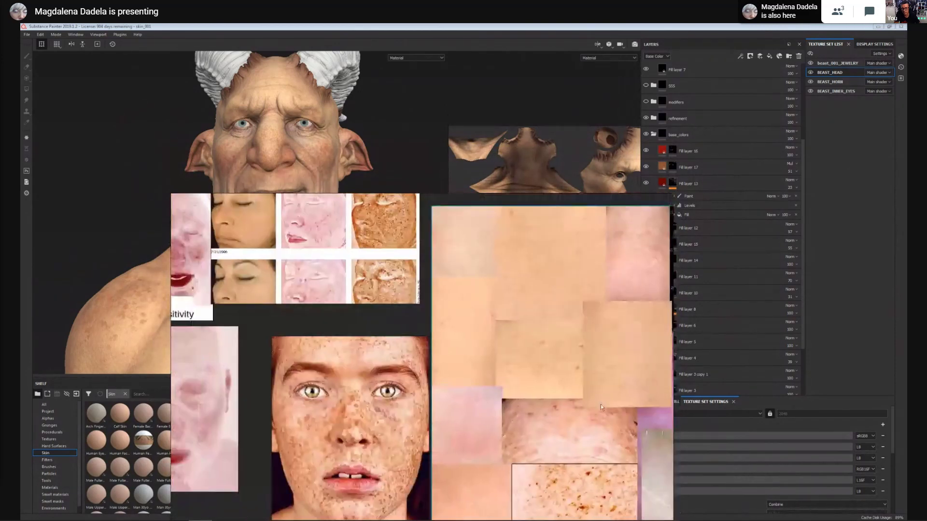
scroll(561, 342, up, 4)
middle_drag(591, 290, 582, 453)
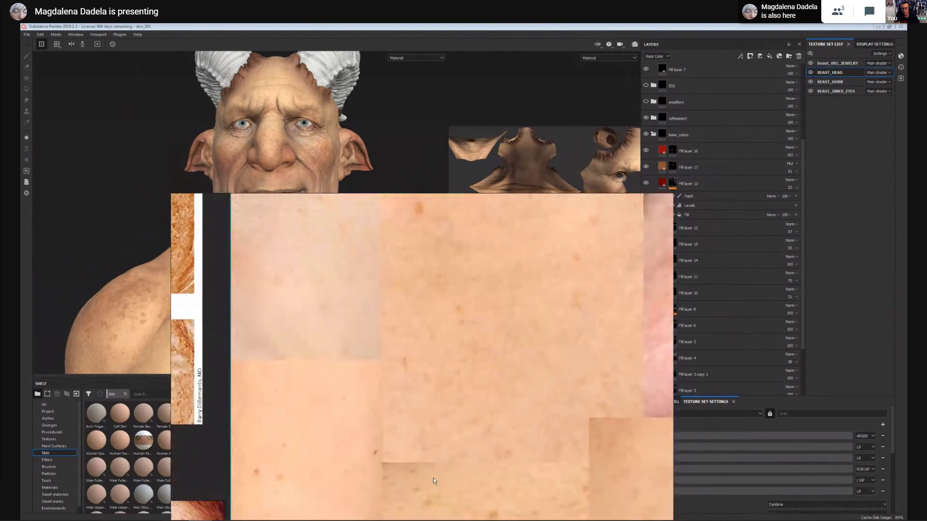
middle_drag(433, 478, 403, 277)
scroll(526, 333, up, 3)
middle_drag(560, 347, 234, 339)
mouse_move(399, 319)
right_down()
mouse_move(490, 219)
mouse_move(479, 260)
right_up()
scroll(482, 286, down, 3)
mouse_move(512, 295)
right_down()
mouse_move(442, 313)
mouse_move(287, 267)
mouse_move(372, 253)
right_up()
Switch back to Substance Painter and make the modifiers folder visible in the BEAST_HEAD layer stack.
key(alt+Tab)
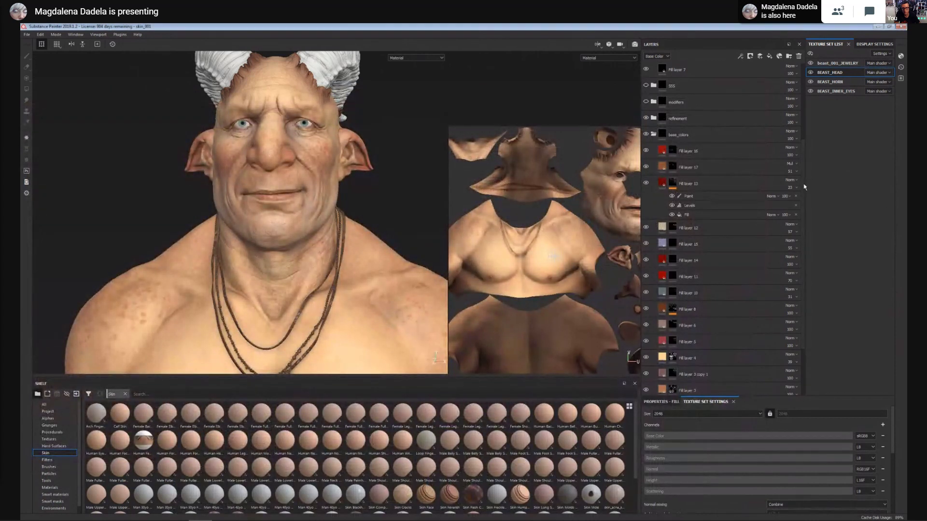
scroll(676, 159, up, 3)
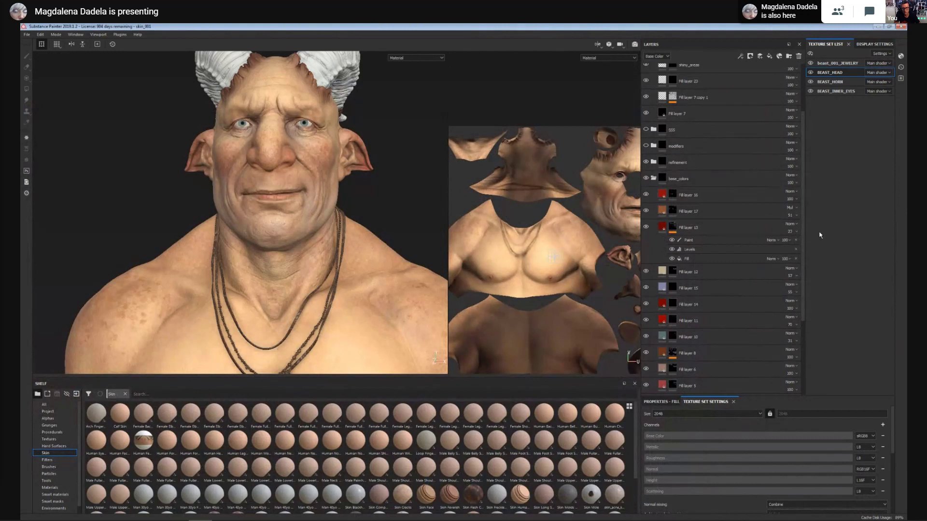
click(646, 145)
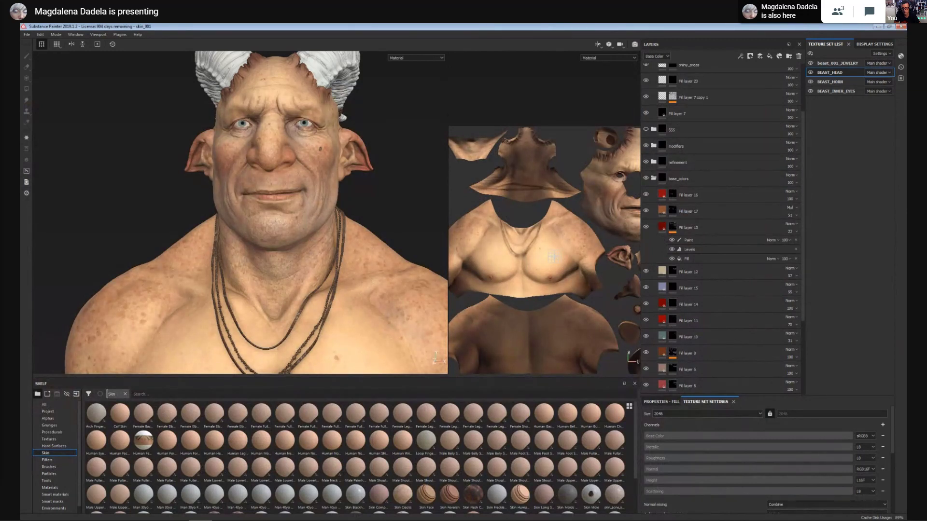
Switch to the reference board, examine the spotted skin swatches against the creature's freckles, and return to Substance Painter.
key(alt+Tab)
scroll(522, 284, up, 4)
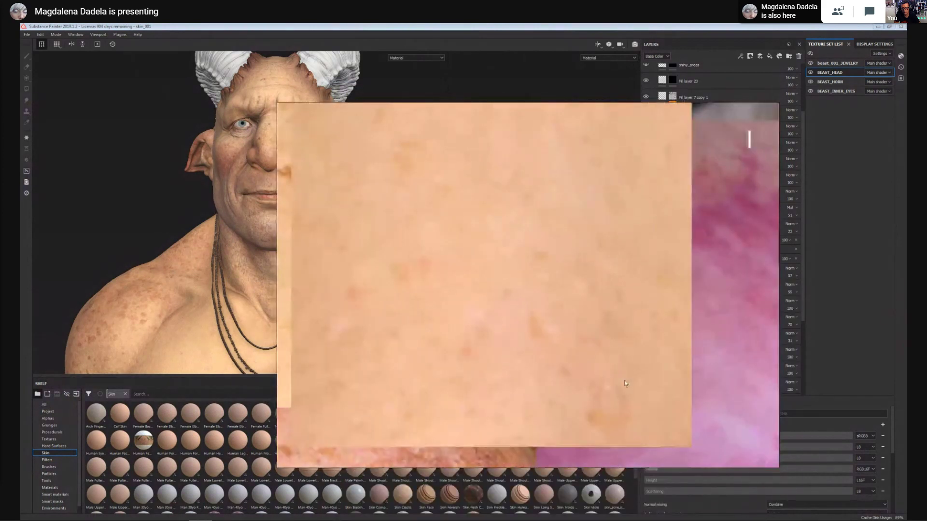
scroll(611, 385, down, 2)
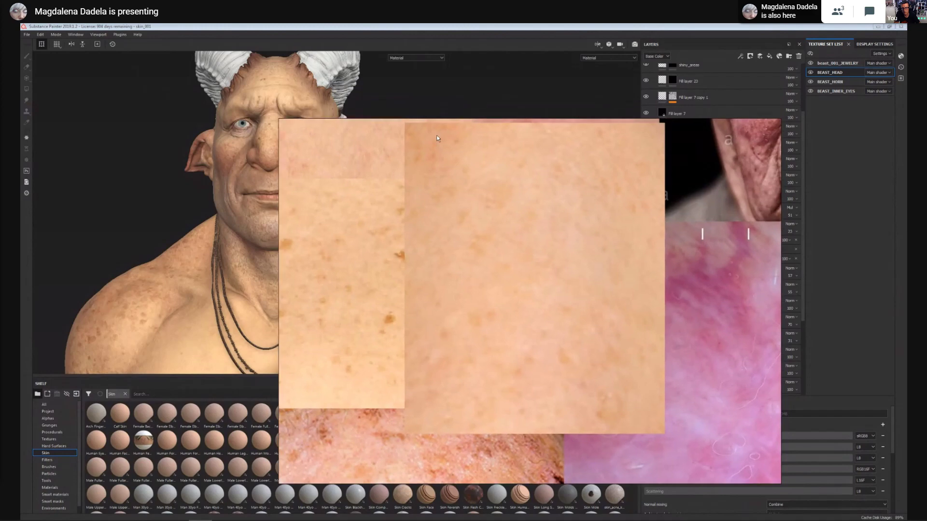
key(alt+Tab)
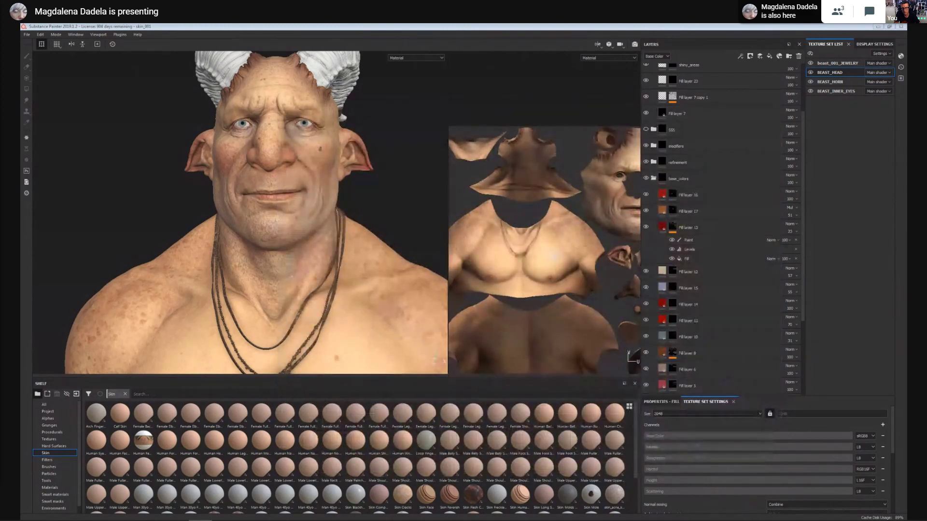
Expand the modifiers folder and add a fill layer directly above the acne layer.
click(654, 145)
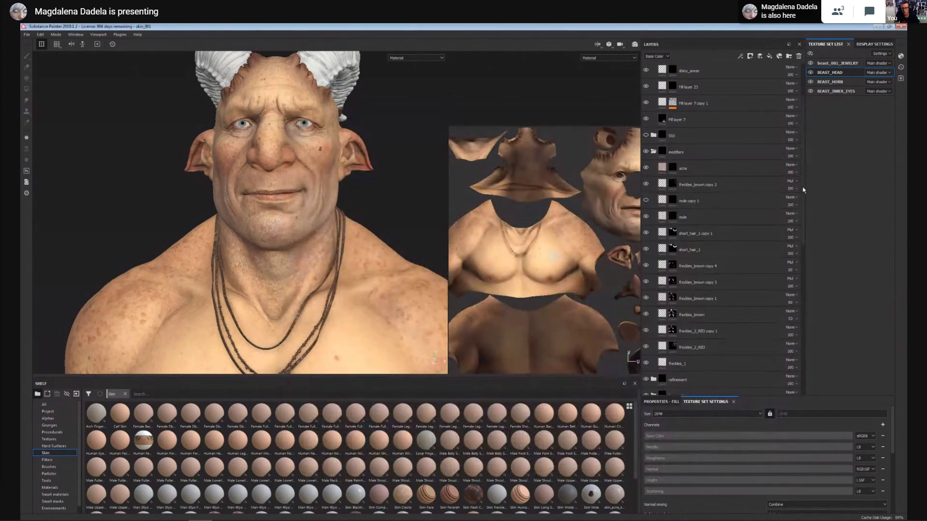
click(697, 169)
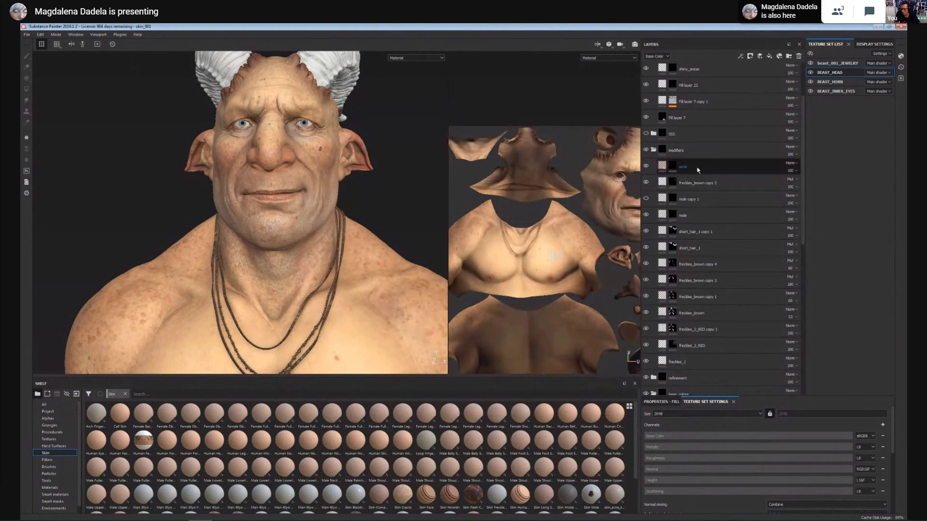
click(769, 56)
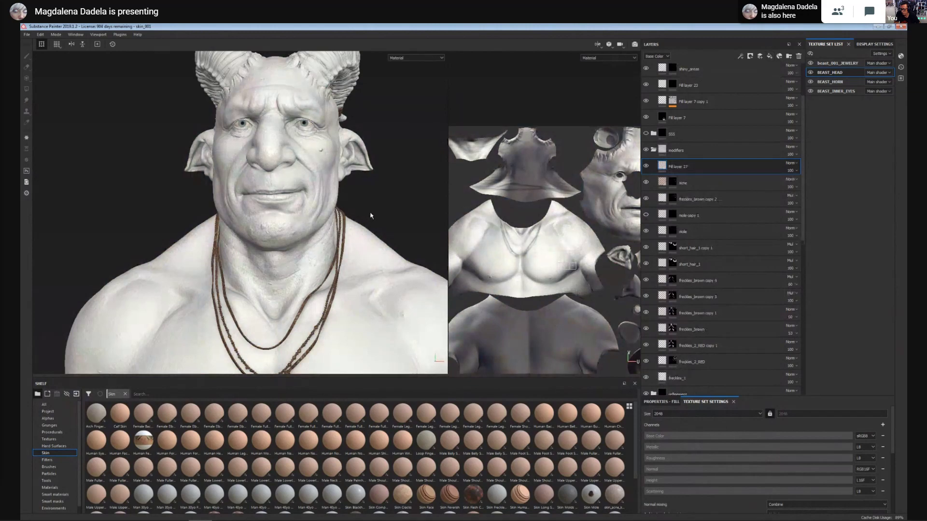
Search the Skin shelf for "milia" and apply the skin_milia_generator material to the new fill layer.
alt+middle_drag(371, 163, 409, 256)
alt+right_drag(340, 202, 356, 288)
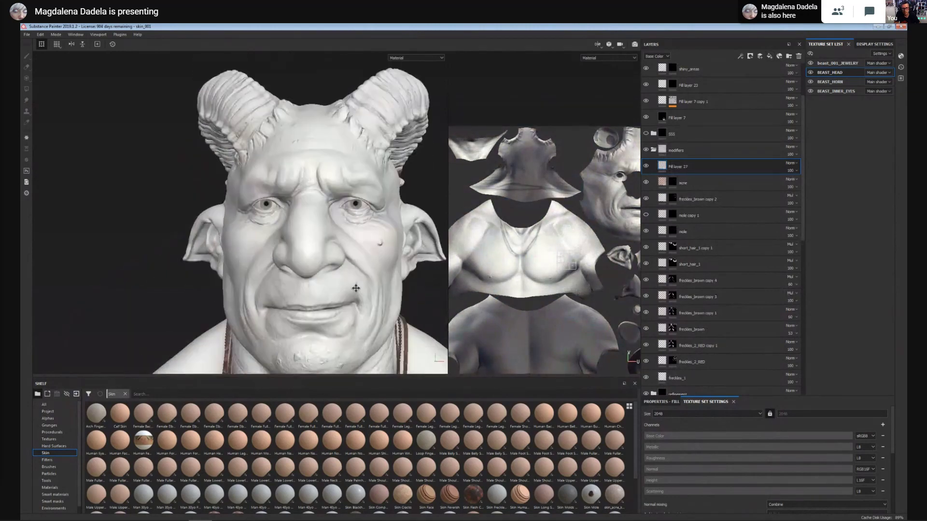
alt+middle_drag(355, 288, 357, 254)
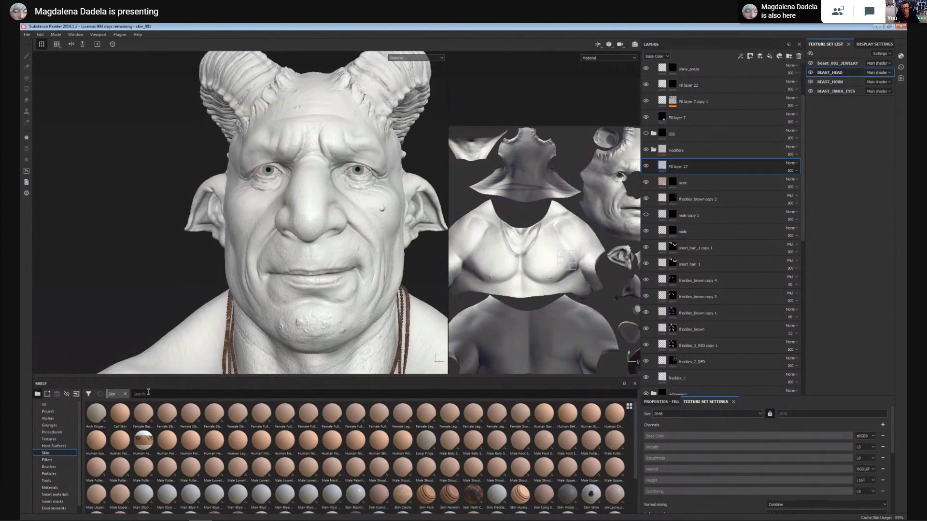
scroll(637, 462, down, 2)
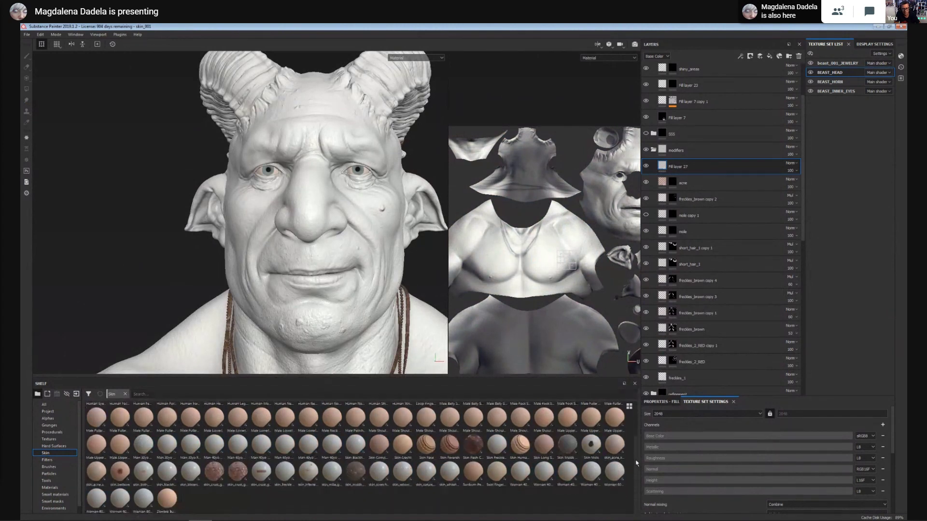
scroll(636, 462, up, 2)
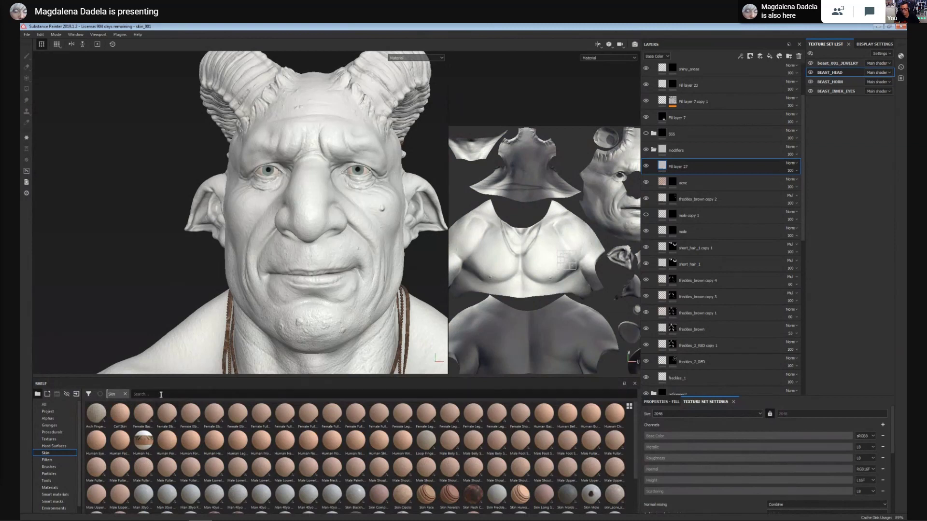
click(160, 394)
text(milia)
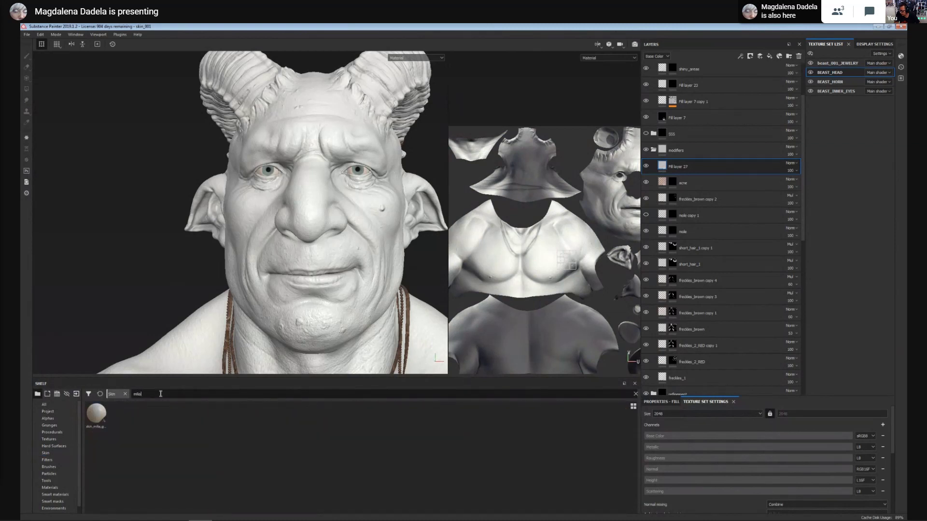
click(101, 425)
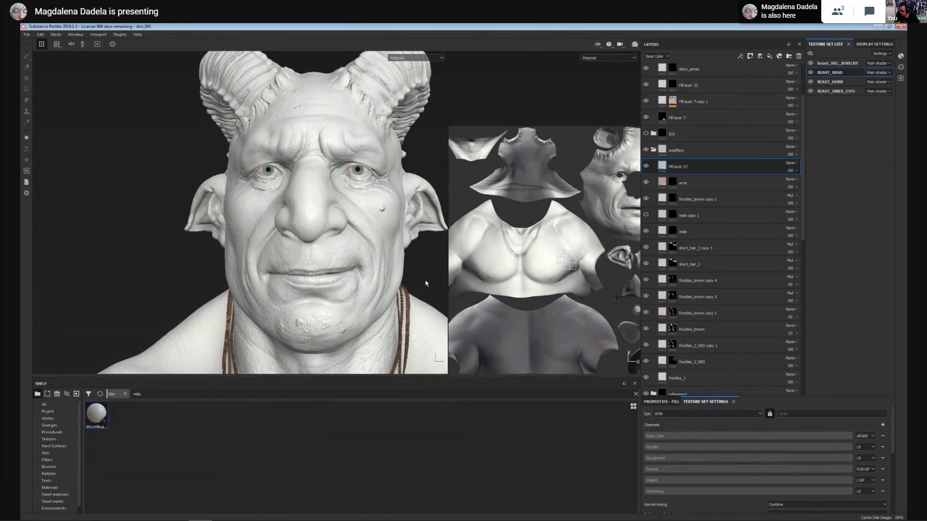
Show the milia fill layer's properties and enlarge their area to expose all generator parameters, with the nose framed close up.
alt+middle_drag(341, 295, 319, 230)
alt+right_drag(319, 229, 380, 294)
alt+drag(380, 293, 352, 304)
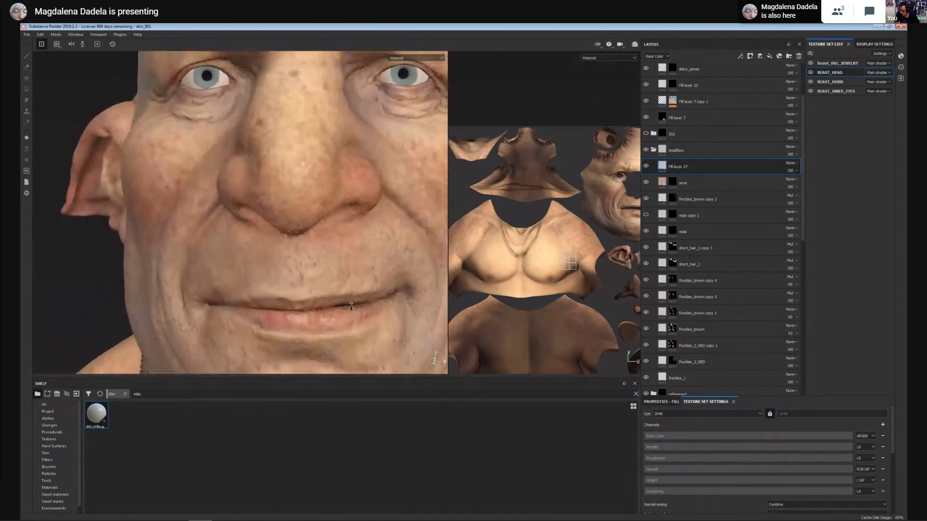
alt+right_drag(352, 304, 608, 341)
alt+middle_drag(335, 236, 352, 285)
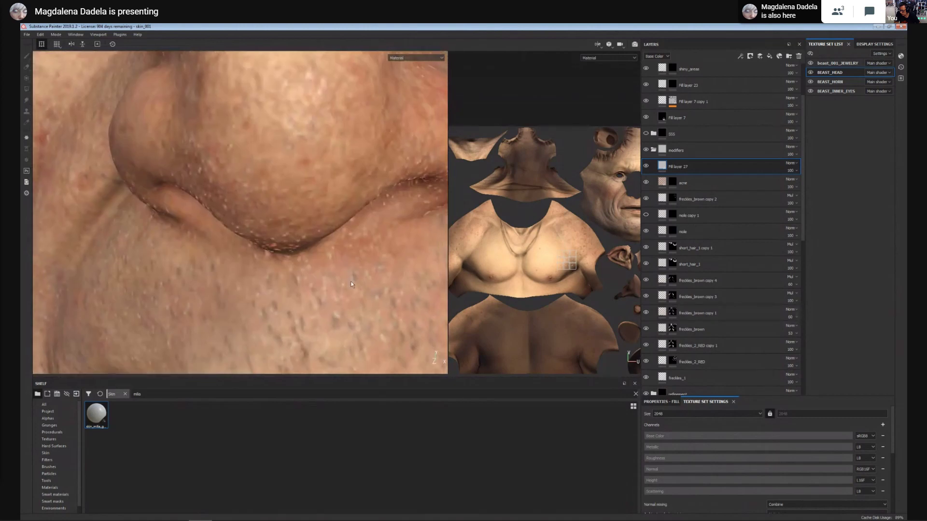
scroll(892, 421, down, 2)
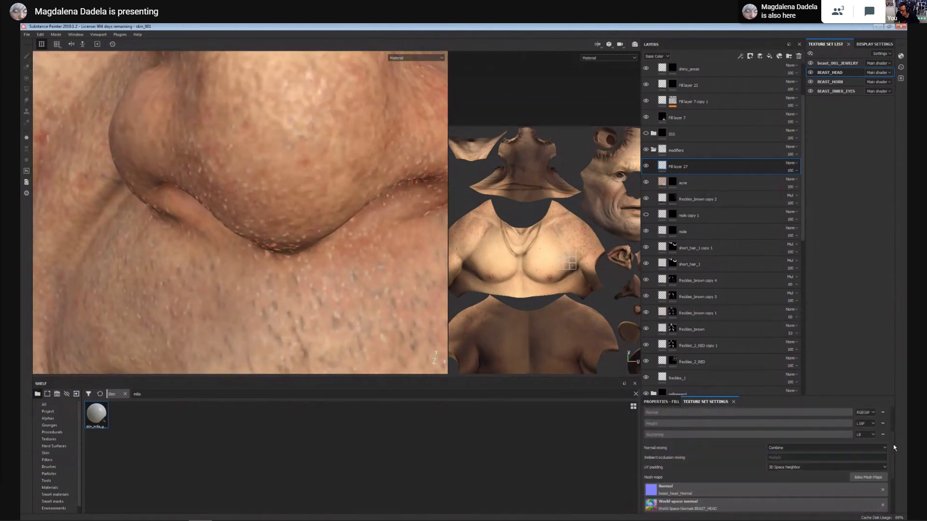
scroll(892, 421, up, 2)
click(664, 402)
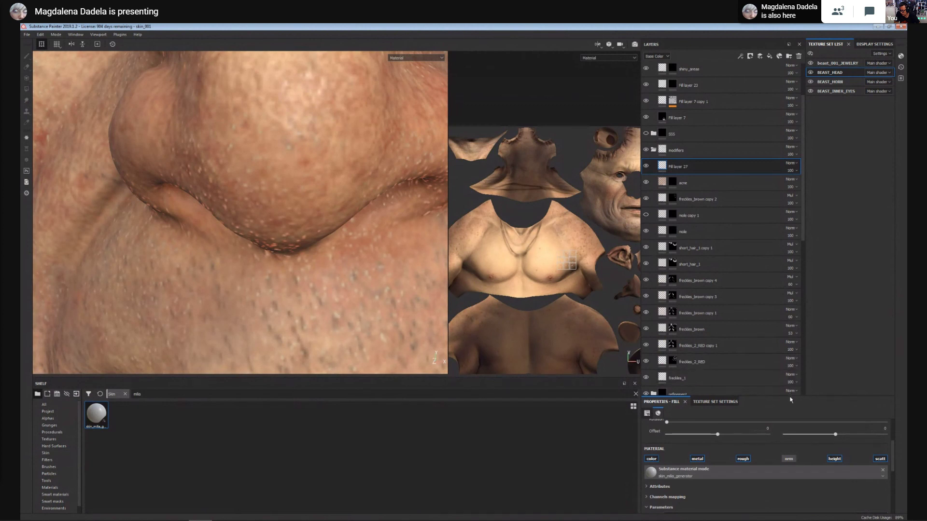
drag(790, 396, 797, 175)
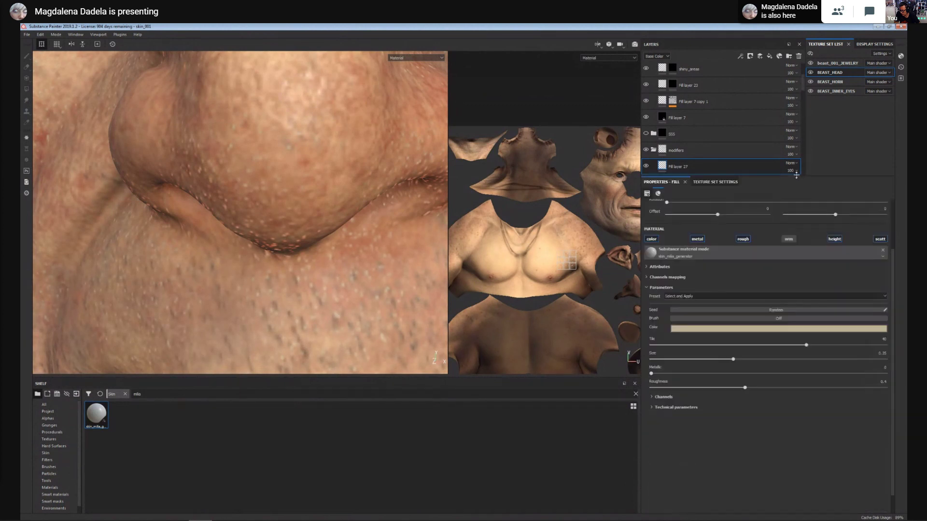
Lighten the milia generator's color to a pale off-white and turn off the fill layer's height channel.
click(781, 328)
drag(793, 358, 785, 350)
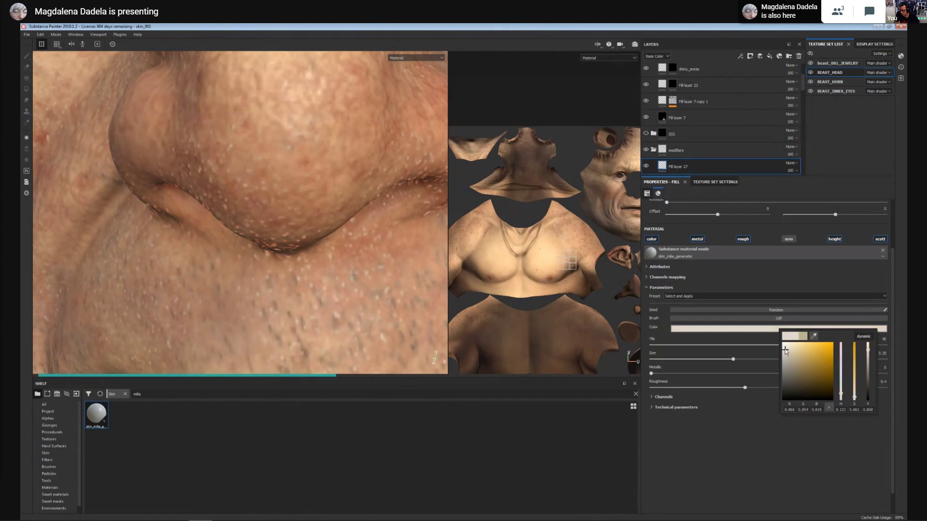
alt+right_drag(372, 284, 343, 138)
alt+middle_drag(379, 94, 383, 163)
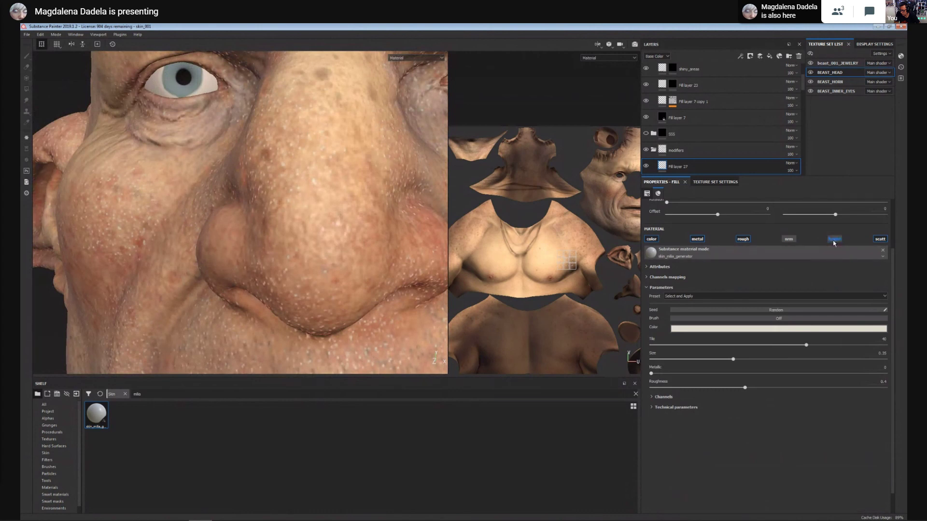
alt+middle_drag(380, 291, 384, 307)
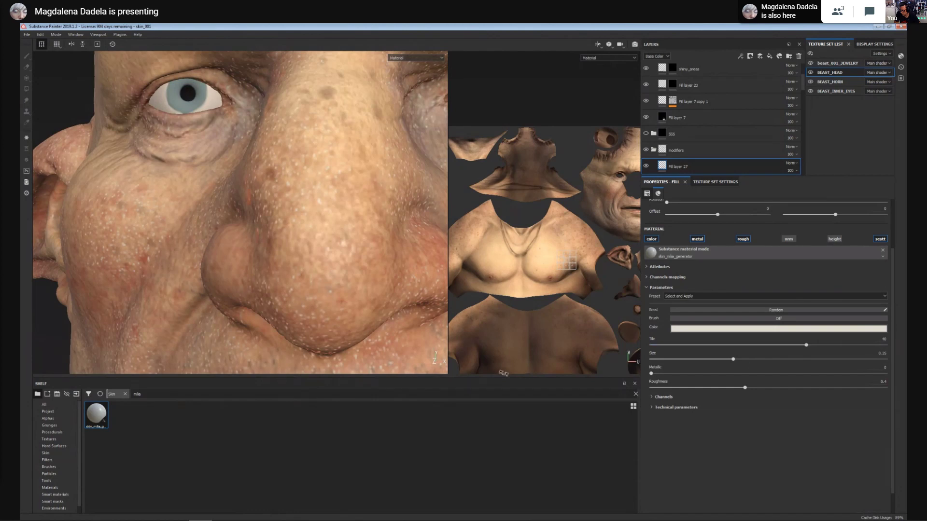
Reduce the milia fill layer's UV scale to about 4.2 to enlarge the dots, and lower the layer's opacity.
alt+middle_drag(334, 278, 328, 292)
click(646, 194)
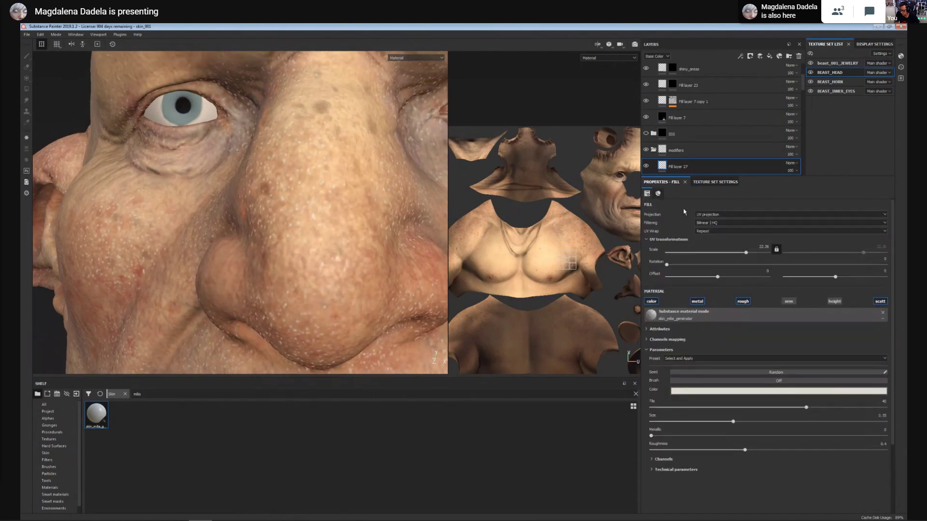
drag(740, 253, 736, 248)
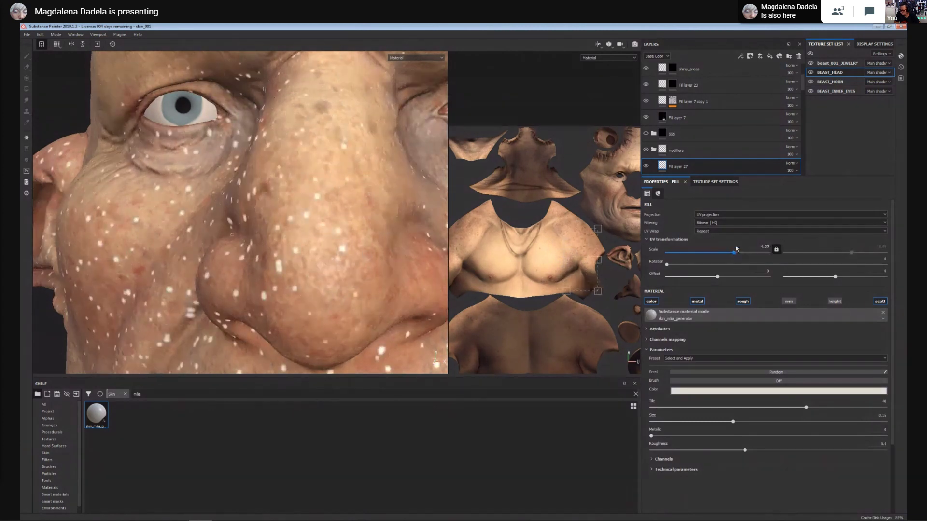
click(791, 171)
drag(815, 183, 792, 186)
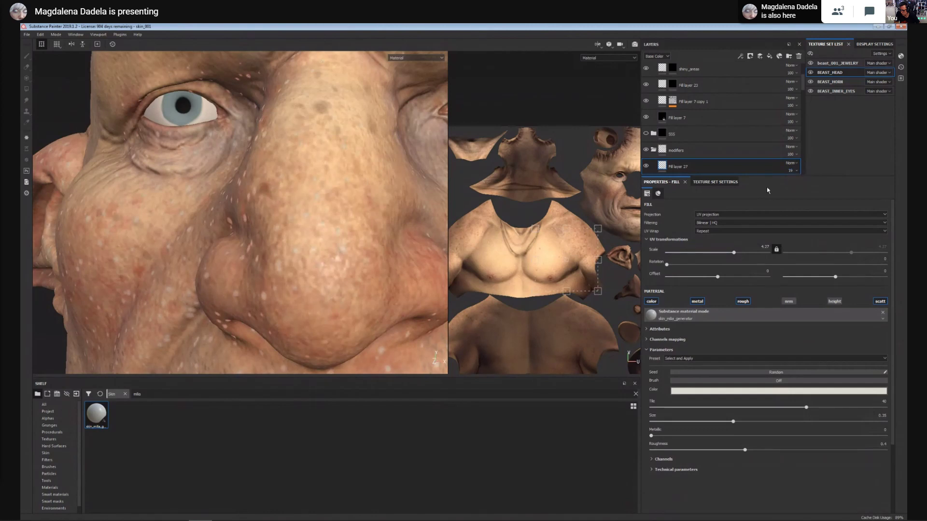
Show only the base color channel and examine the milia dots across the nose and cheeks.
alt+right_drag(350, 294, 322, 316)
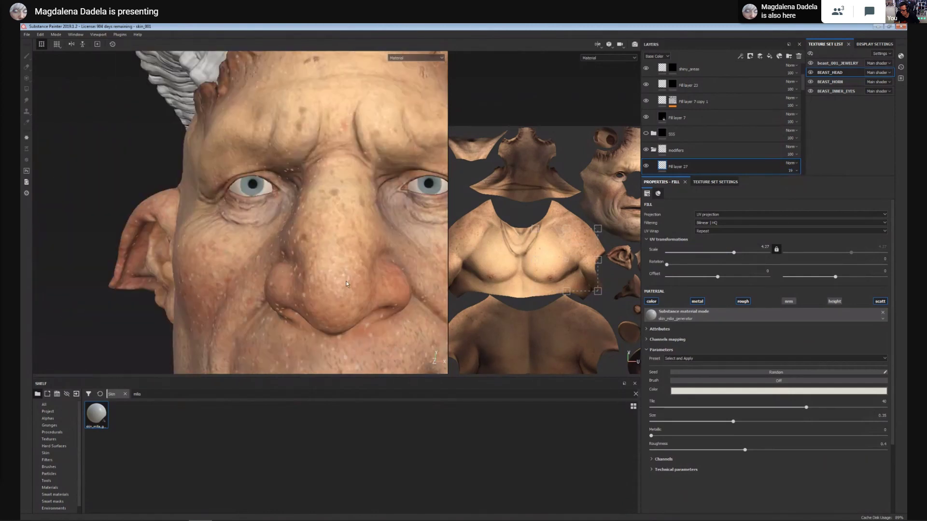
alt+middle_drag(322, 316, 309, 213)
alt+right_drag(309, 213, 348, 221)
key(c)
alt+middle_drag(349, 221, 369, 303)
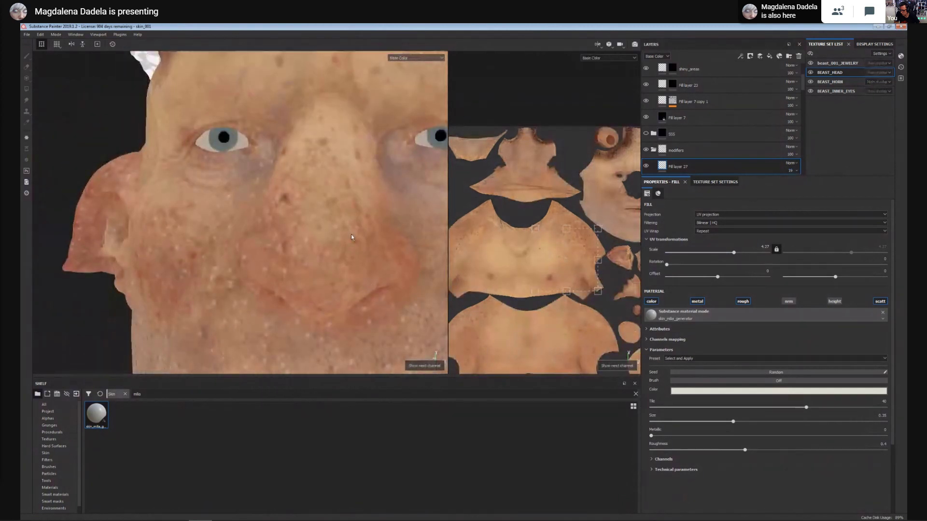
alt+right_drag(351, 235, 354, 288)
alt+middle_drag(354, 287, 373, 223)
alt+middle_drag(294, 244, 349, 255)
Toggle the visibility of the freckles_brown copy 2 layer to compare its effect on the face.
scroll(804, 101, up, 10)
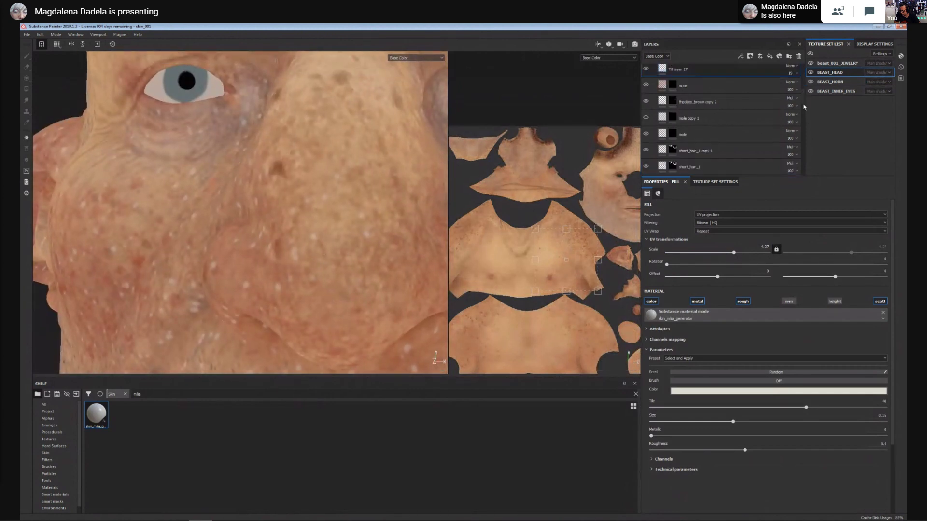
drag(805, 107, 805, 101)
click(646, 89)
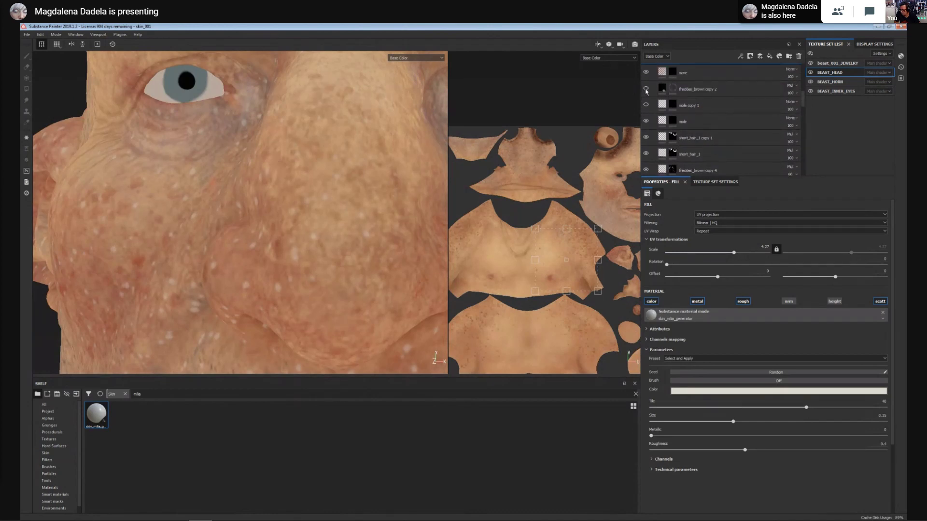
click(646, 89)
middle_drag(364, 214, 427, 270)
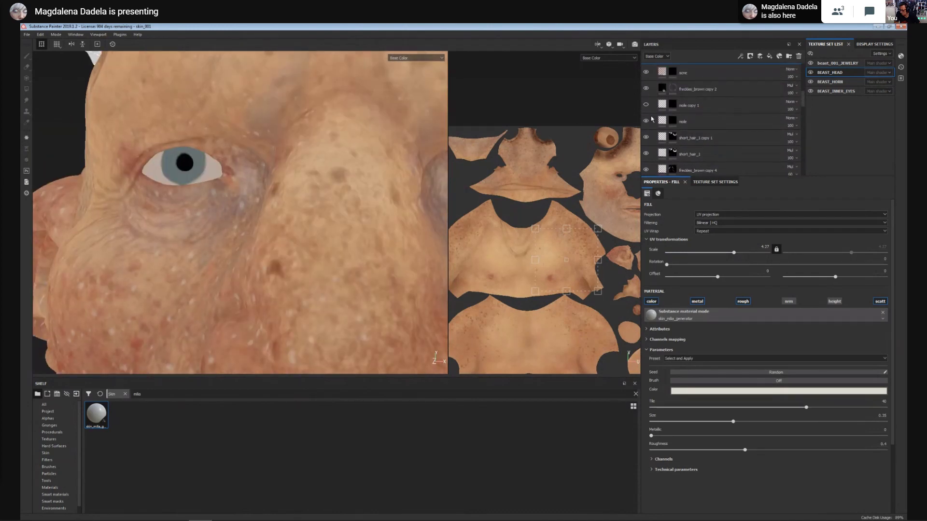
drag(802, 101, 803, 103)
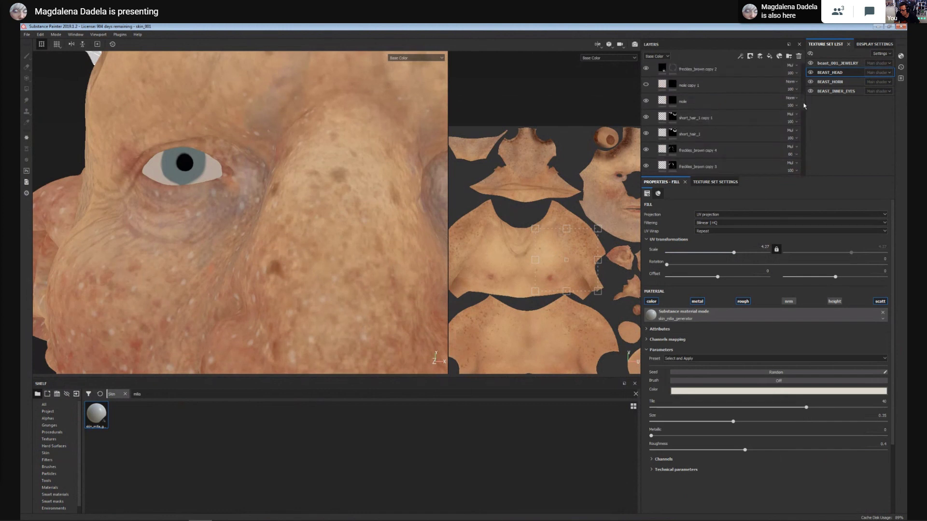
Examine the freckle variation on the neck, chest and shoulder in base color, ending on a close-up of the shoulder.
scroll(338, 285, down, 4)
alt+middle_drag(328, 277, 284, 115)
alt+middle_drag(294, 338, 252, 151)
alt+right_drag(252, 151, 241, 203)
alt+middle_drag(284, 370, 317, 292)
alt+right_drag(317, 292, 289, 251)
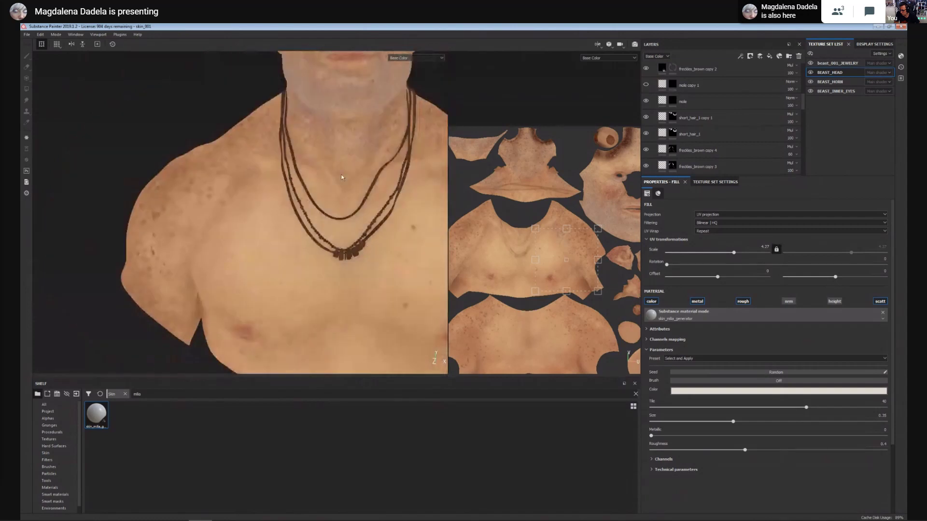
alt+middle_drag(342, 176, 333, 224)
alt+right_drag(333, 224, 360, 246)
alt+middle_drag(395, 310, 340, 220)
alt+right_drag(340, 220, 437, 356)
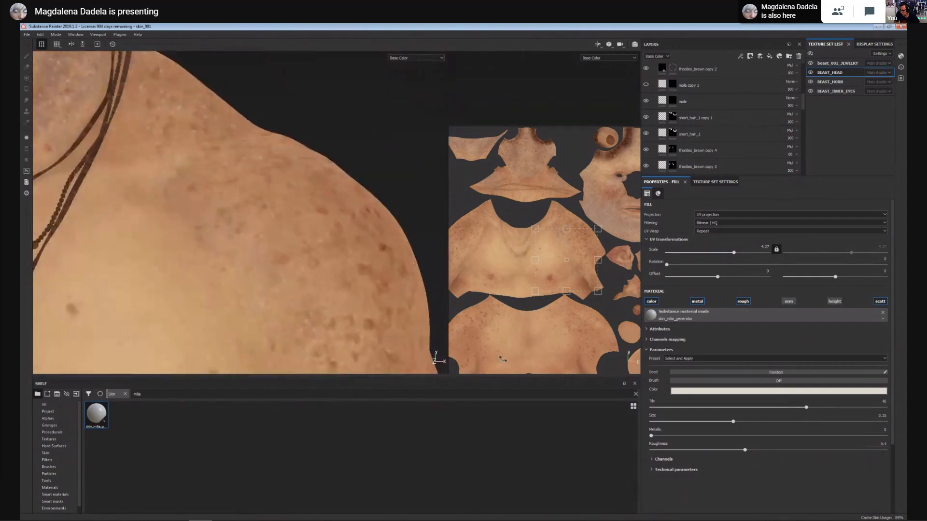
alt+drag(436, 356, 403, 349)
alt+middle_drag(405, 225, 383, 215)
alt+right_drag(383, 216, 415, 272)
alt+middle_drag(415, 272, 386, 315)
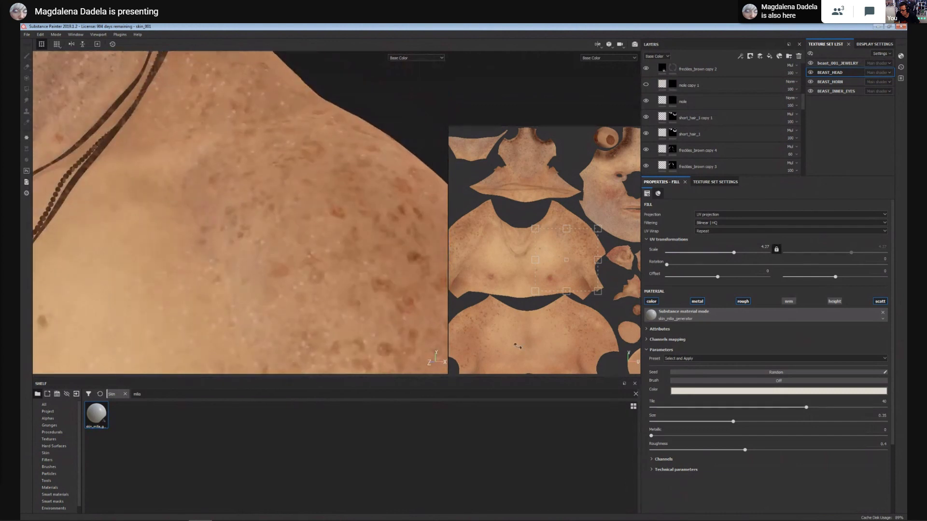
alt+middle_drag(408, 282, 350, 255)
alt+right_drag(350, 255, 572, 300)
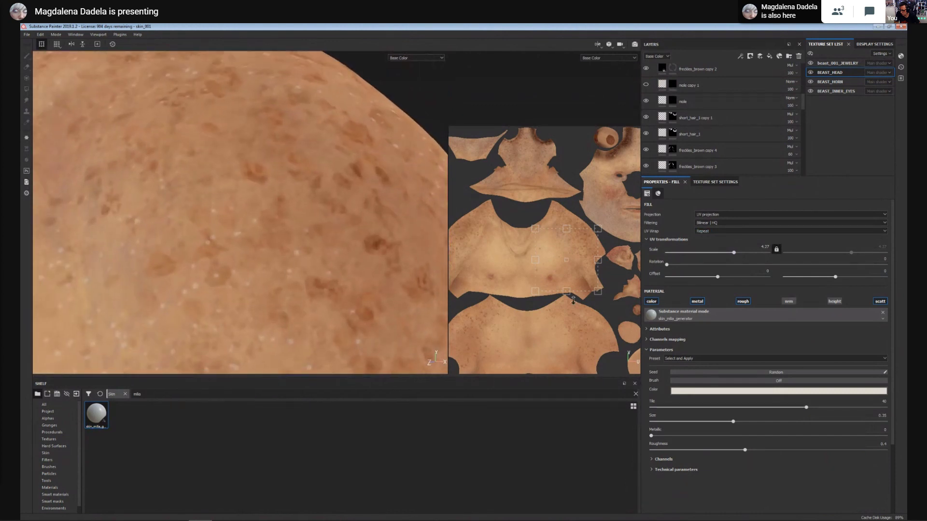
Bring the skin reference board over the model and compare its freckled skin photo with the painted shoulder.
mouse_move(907, 329)
right_down()
mouse_move(675, 312)
mouse_move(424, 227)
mouse_move(389, 239)
right_up()
scroll(354, 245, up, 2)
middle_drag(377, 260, 512, 306)
scroll(456, 312, down, 3)
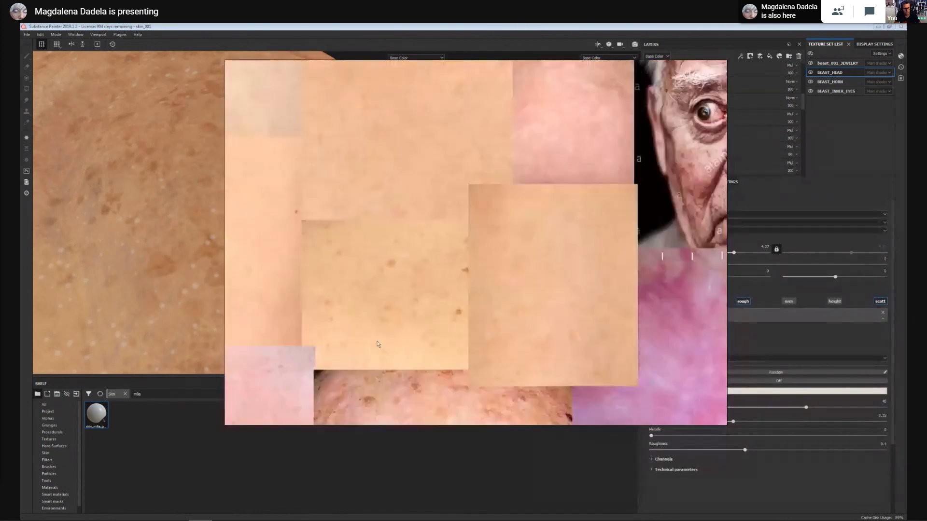
middle_drag(455, 312, 456, 249)
scroll(399, 256, up, 6)
mouse_move(378, 216)
right_down()
mouse_move(395, 354)
mouse_move(415, 290)
right_up()
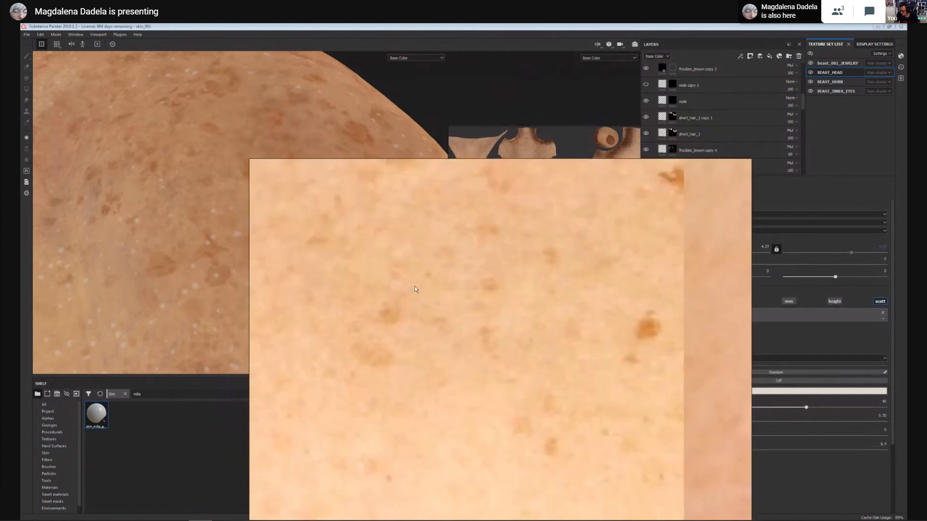
right_drag(421, 329, 403, 327)
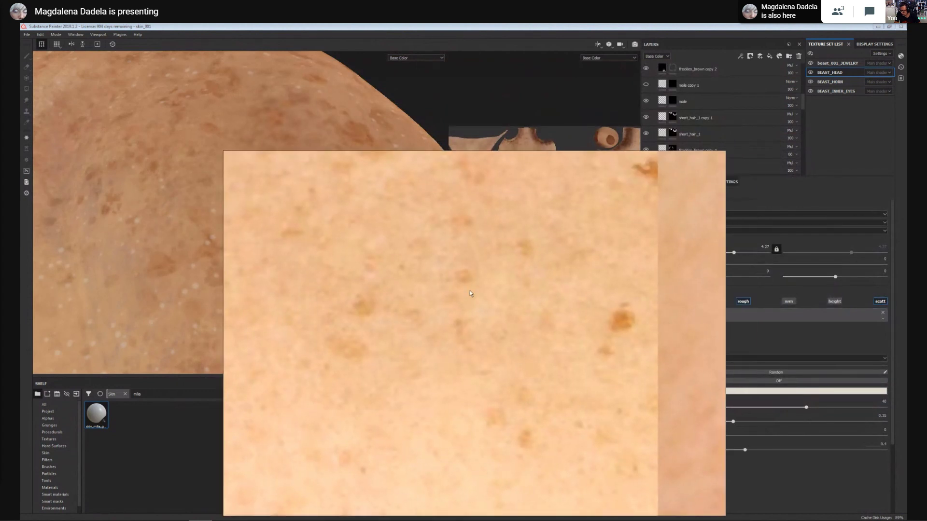
mouse_move(331, 374)
right_down()
mouse_move(370, 335)
mouse_move(849, 307)
mouse_move(897, 212)
mouse_move(926, 207)
right_up()
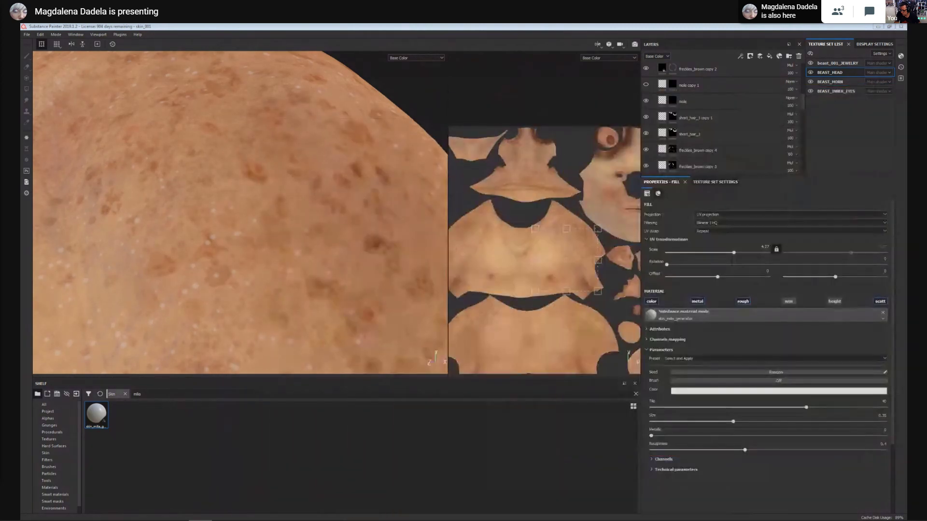
Toggle the visibility of freckles_2_RED copy 1, freckles_brown and freckles_brown copy 1 in turn to compare each layer's effect on the shoulder.
alt+right_drag(286, 288, 234, 302)
alt+middle_drag(234, 302, 309, 290)
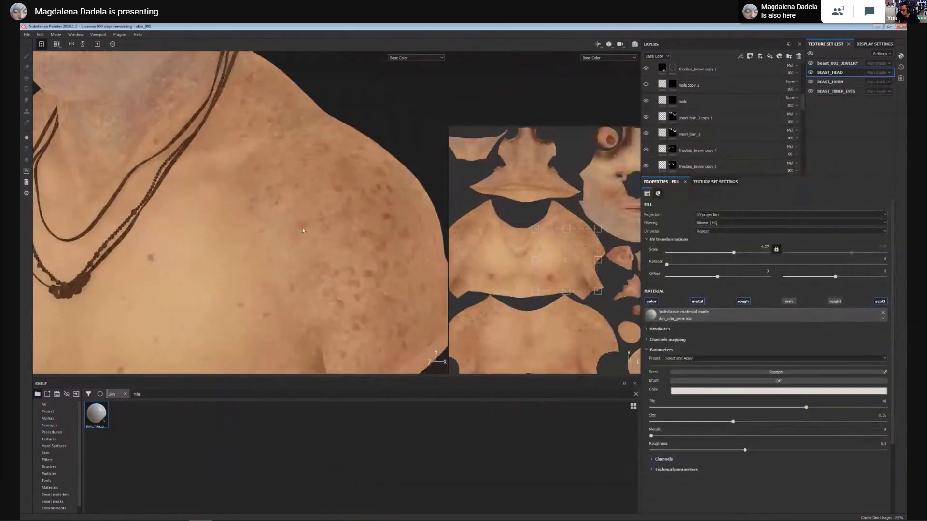
alt+right_drag(309, 289, 358, 280)
click(715, 182)
scroll(690, 139, down, 3)
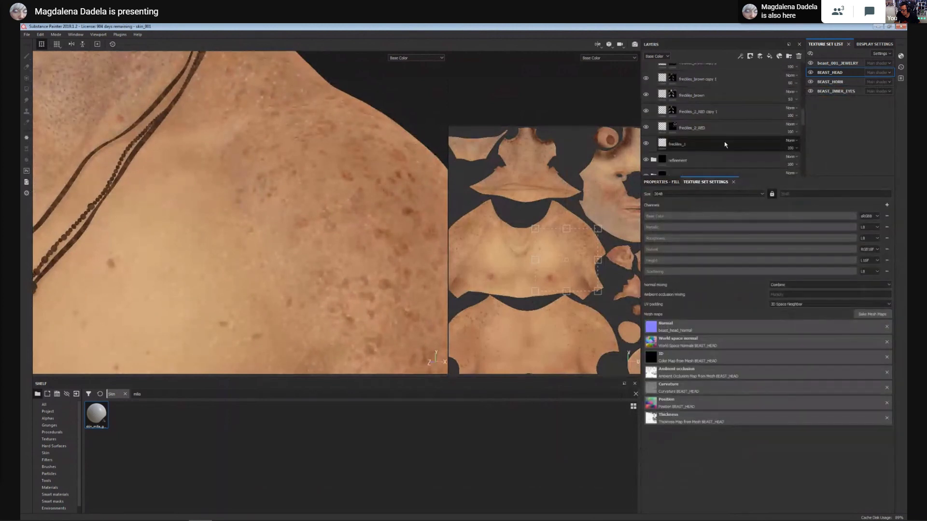
scroll(690, 139, up, 2)
click(645, 131)
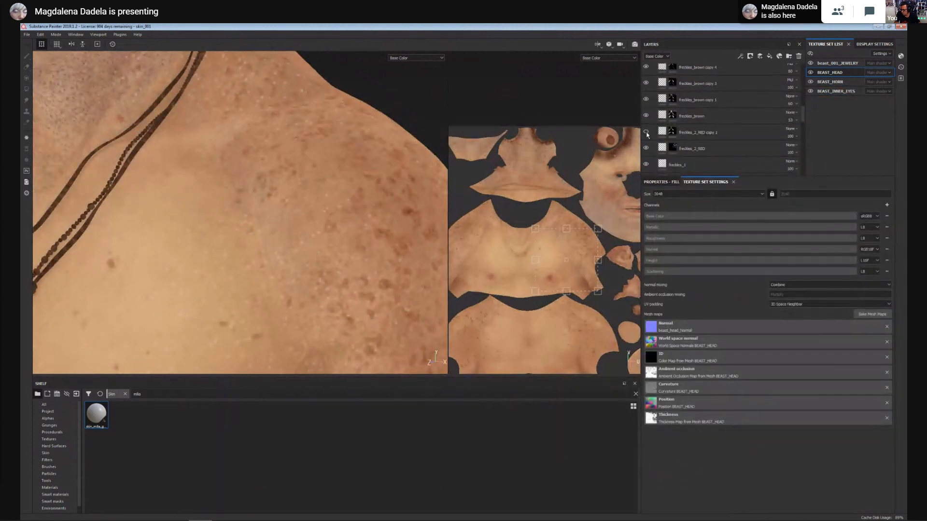
click(646, 131)
click(646, 117)
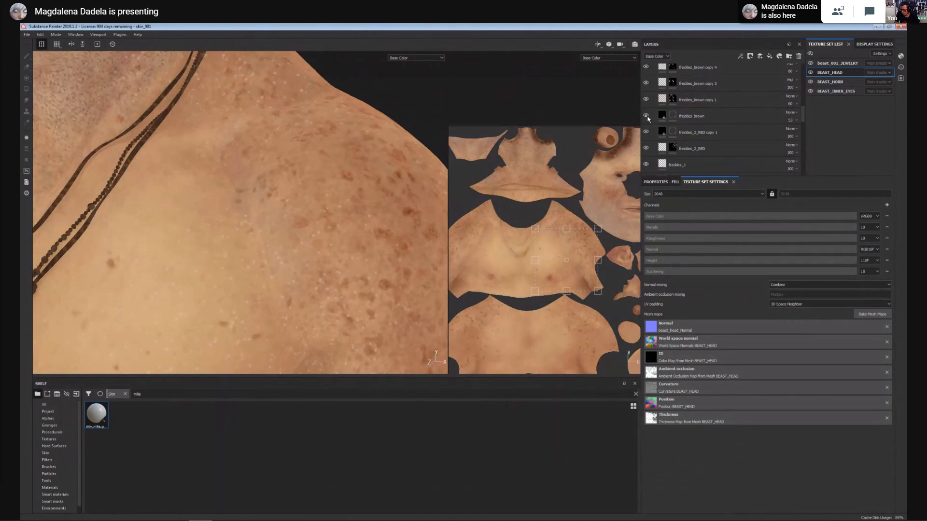
click(647, 101)
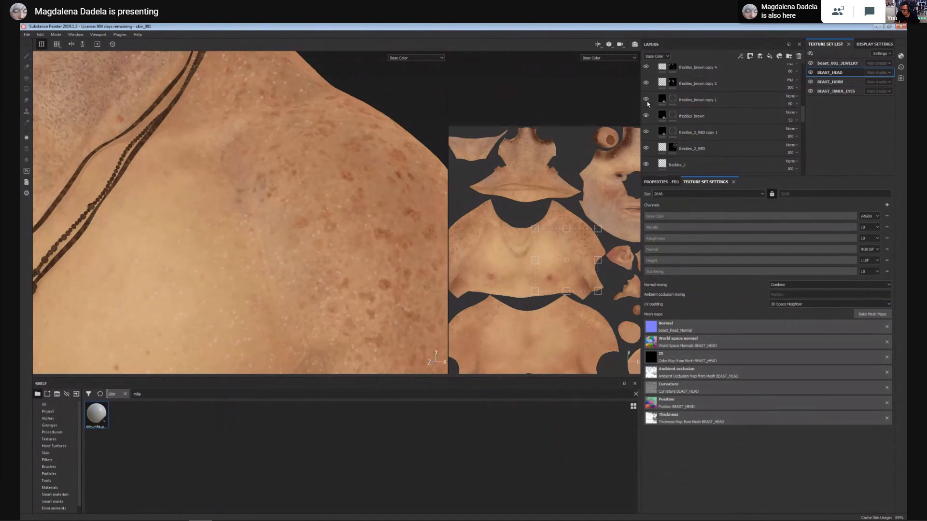
click(647, 99)
Select the freckles_brown layer and show its skin freckles generator parameters, with the face framed in the 3D view.
alt+middle_drag(280, 195, 302, 300)
alt+right_drag(346, 174, 145, 145)
alt+middle_drag(145, 145, 273, 177)
scroll(255, 169, up, 6)
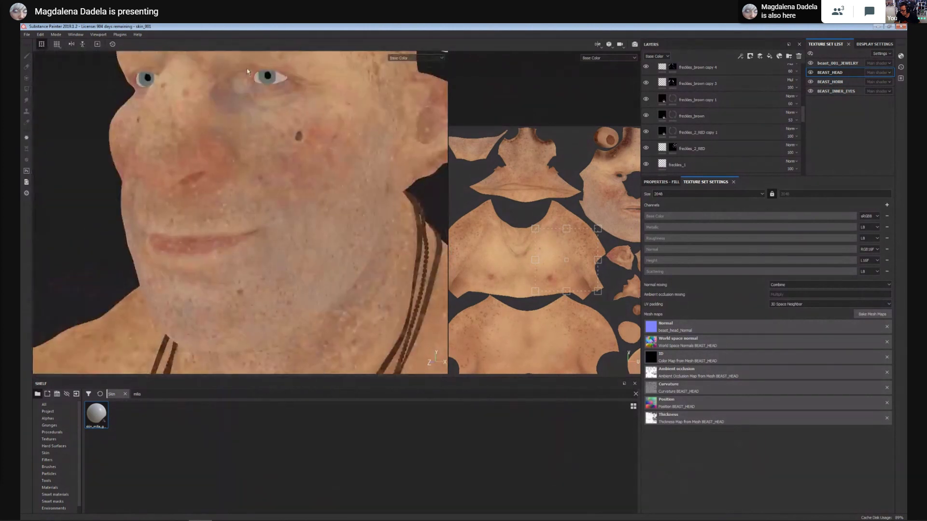
alt+drag(369, 210, 311, 203)
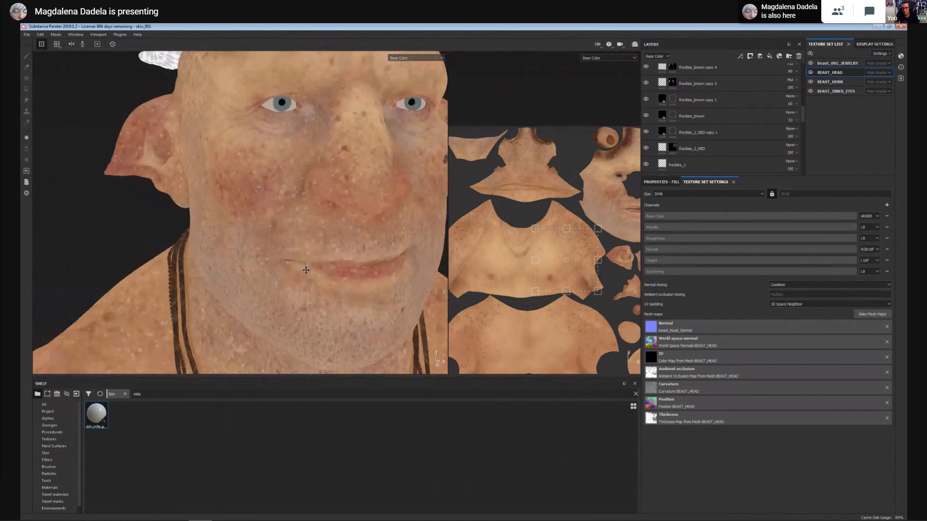
alt+middle_drag(306, 270, 271, 262)
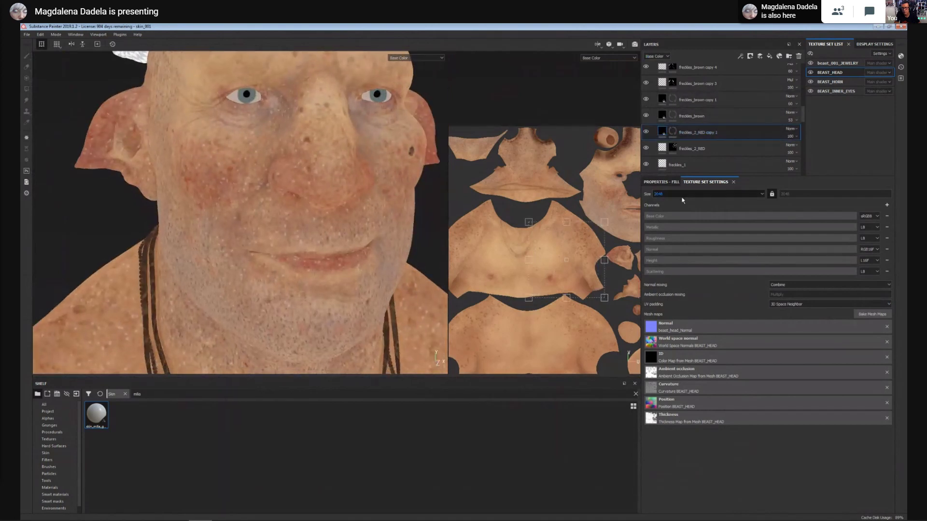
click(691, 150)
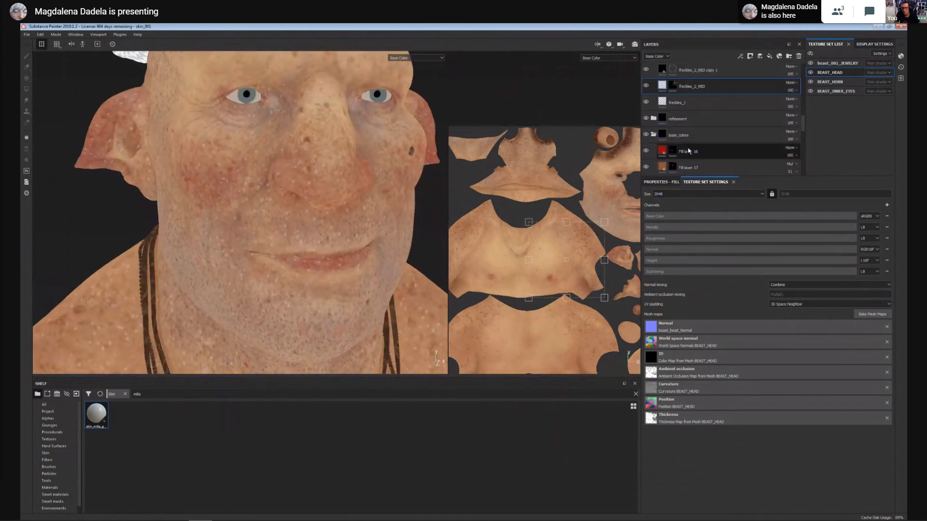
scroll(713, 97, down, 1)
click(712, 96)
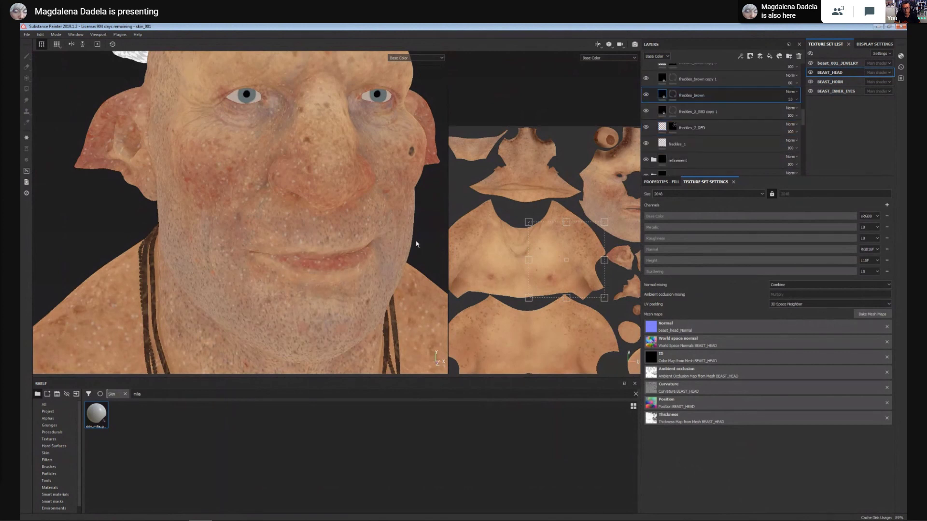
alt+drag(376, 249, 396, 247)
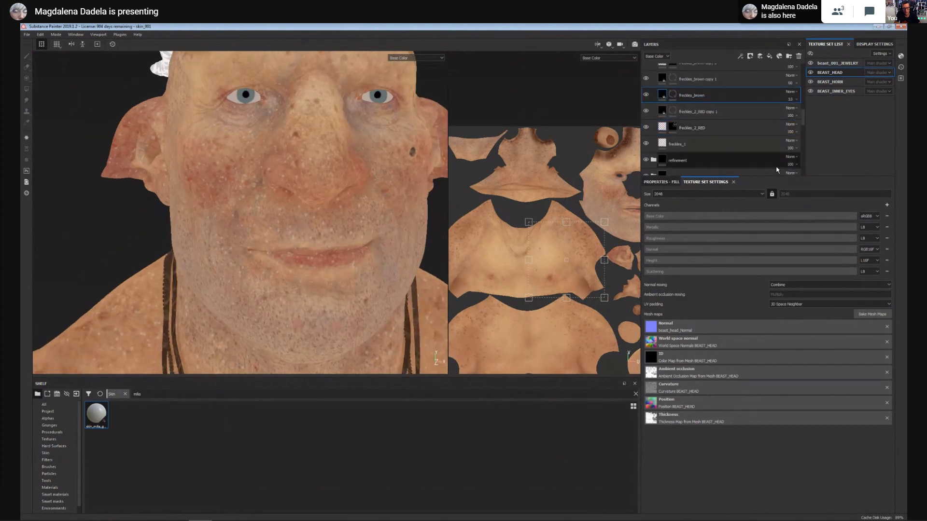
click(661, 183)
scroll(760, 386, down, 1)
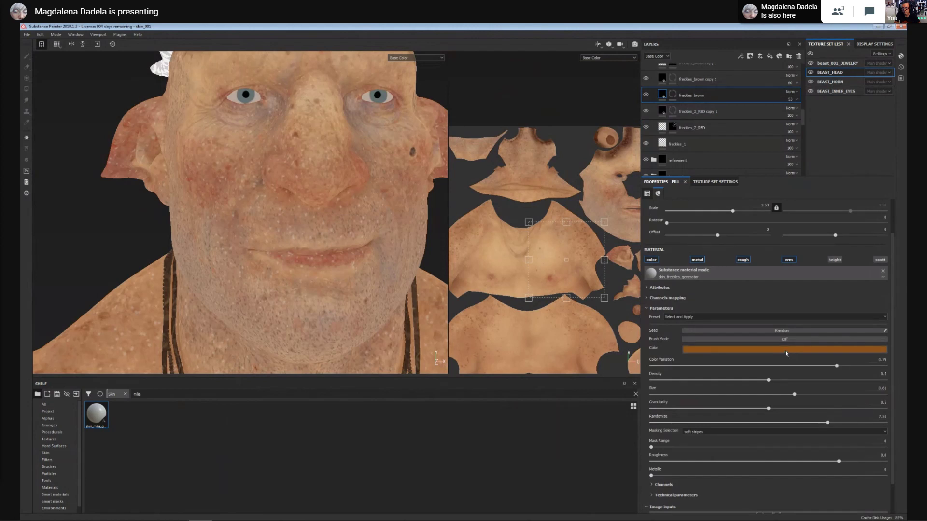
Set the freckles_brown generator's Size to 0.6 and Color Variation to 0.81, checking the result on the face, neck and shoulders.
alt+right_drag(328, 309, 339, 333)
alt+middle_drag(339, 362, 380, 292)
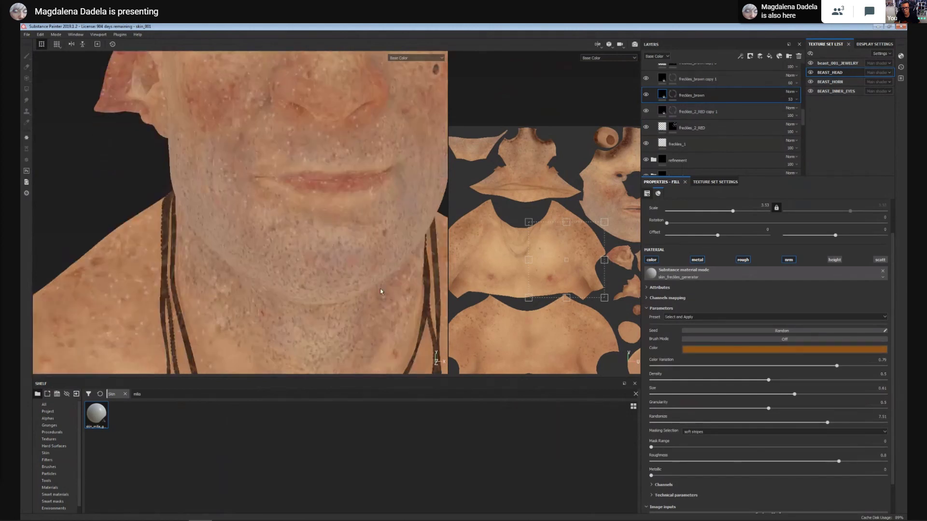
alt+right_drag(380, 292, 338, 289)
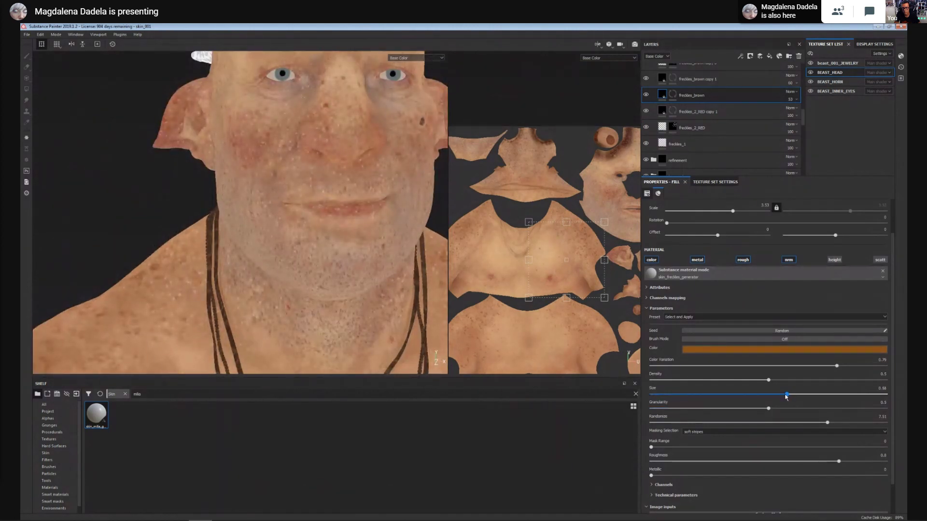
drag(785, 396, 772, 396)
alt+middle_drag(133, 314, 234, 252)
alt+right_drag(234, 253, 92, 196)
alt+middle_drag(91, 196, 122, 160)
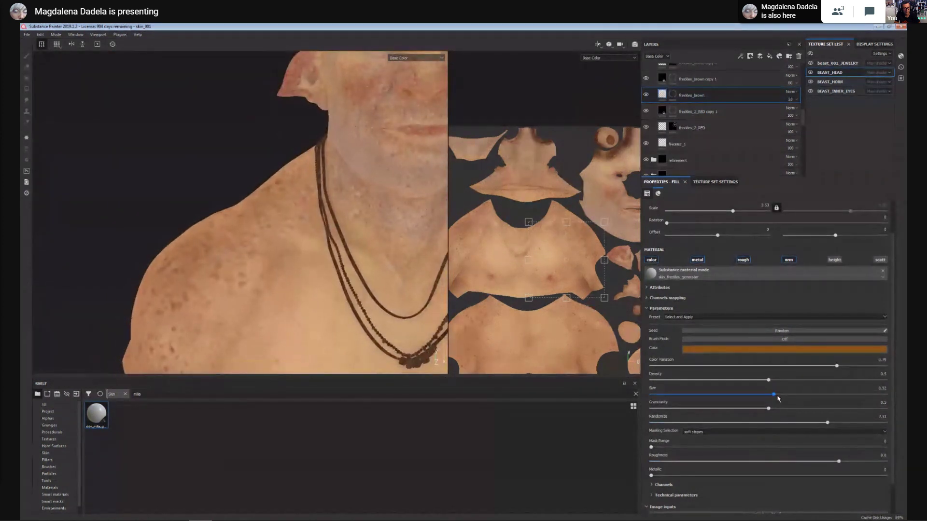
drag(799, 395, 792, 395)
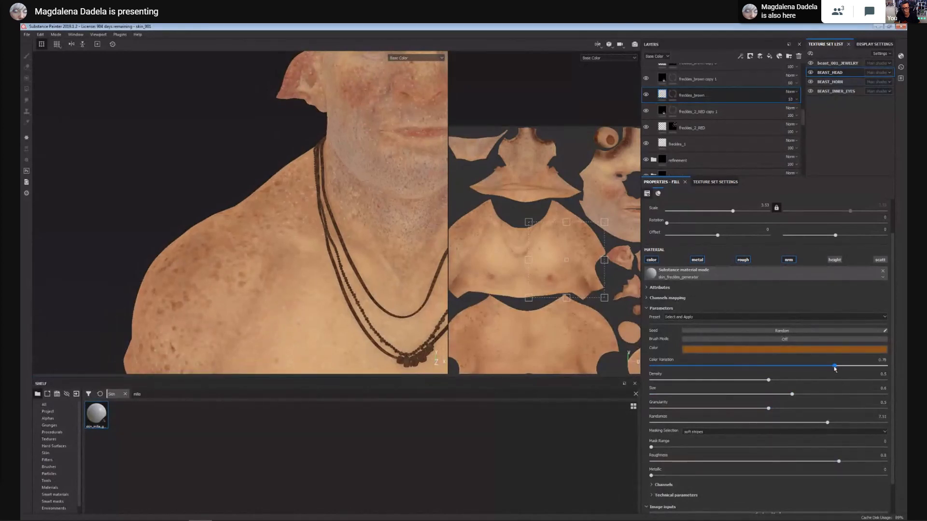
drag(834, 366, 845, 366)
alt+right_drag(176, 233, 176, 157)
alt+drag(176, 158, 280, 232)
alt+right_drag(280, 232, 424, 308)
alt+drag(425, 308, 273, 265)
Reselect the milia layer, Fill layer 27, in the modifiers folder.
scroll(716, 118, up, 6)
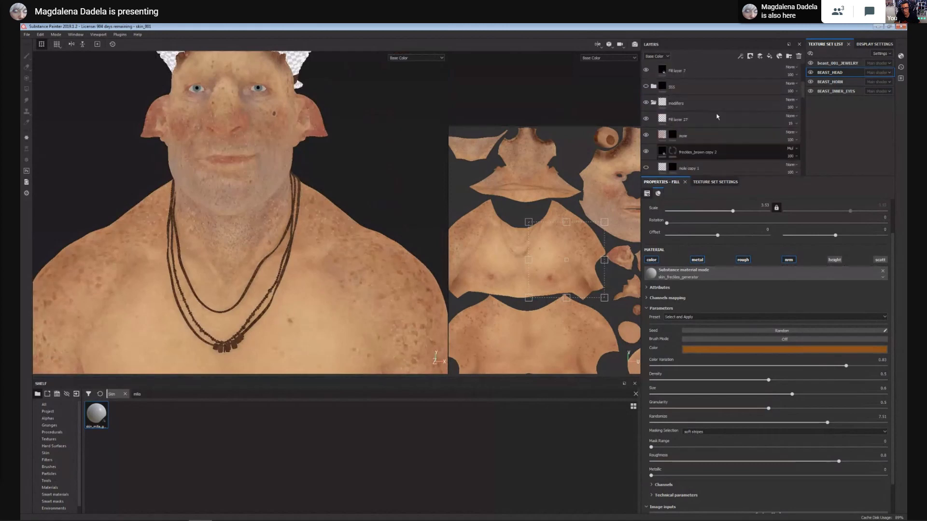
scroll(716, 118, up, 1)
click(705, 119)
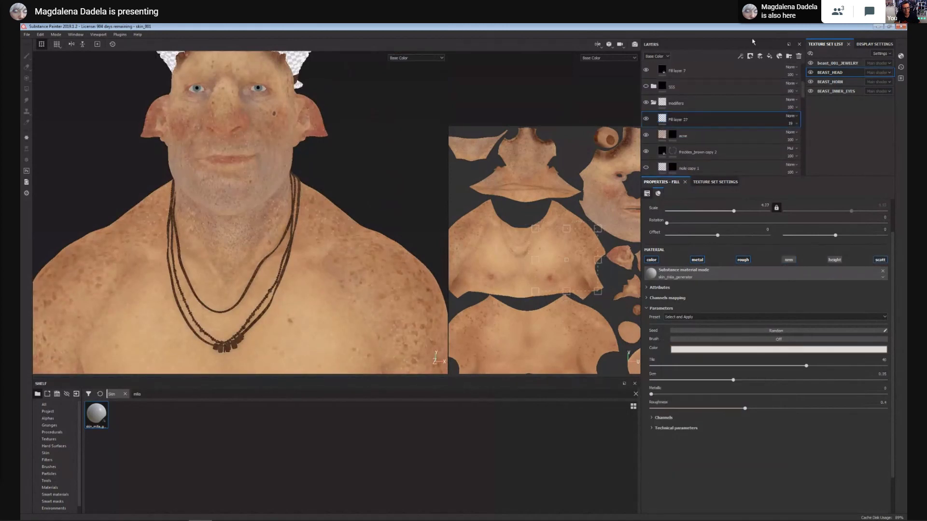
Add a fill layer at the top of the modifiers folder and assign it the skin_freckles_generator material.
click(770, 57)
alt+drag(298, 241, 359, 127)
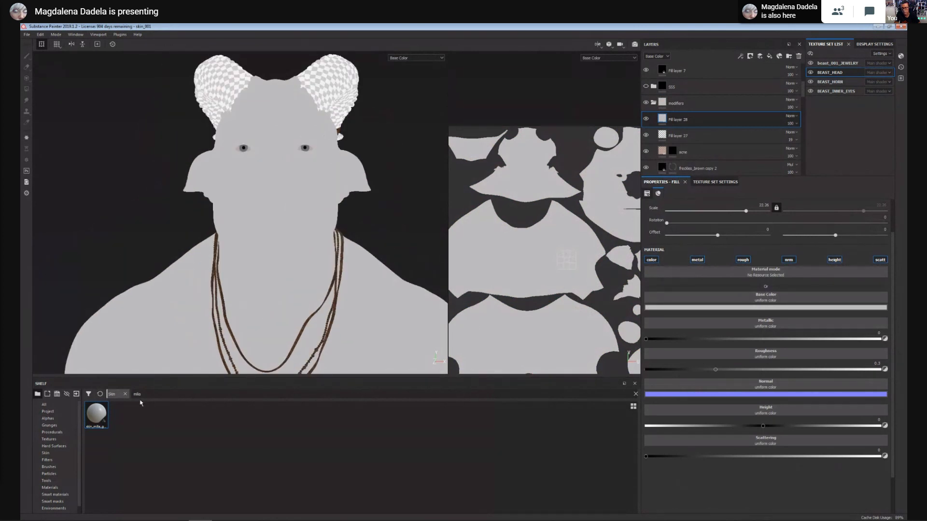
drag(145, 394, 117, 399)
text(freckl)
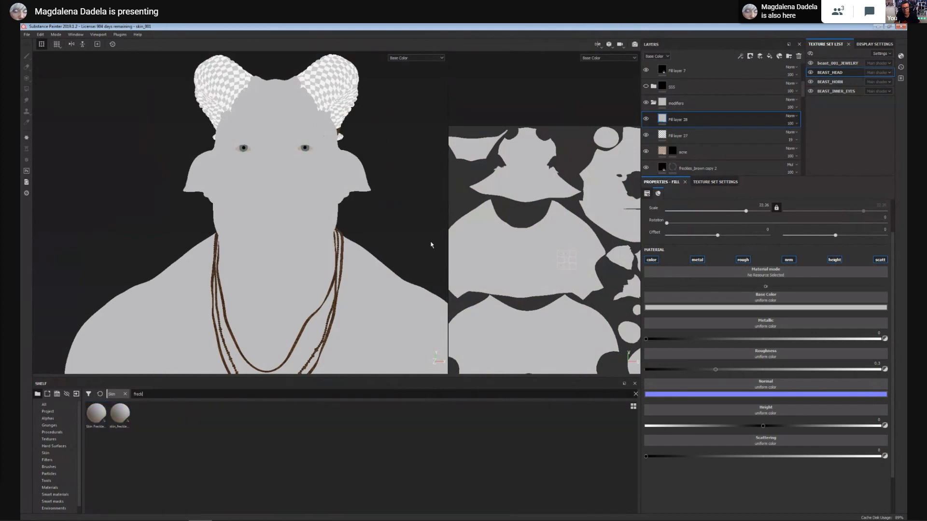
click(118, 412)
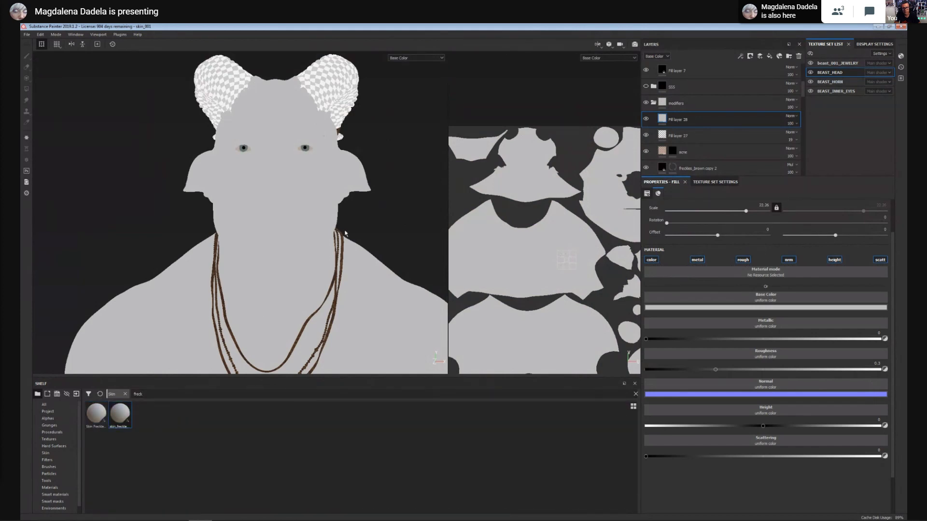
Set the new freckles fill layer's UV scale to 2.44, with the chest framed in the 3D view.
alt+middle_drag(285, 290, 298, 160)
alt+right_drag(298, 160, 289, 205)
alt+middle_drag(289, 205, 287, 181)
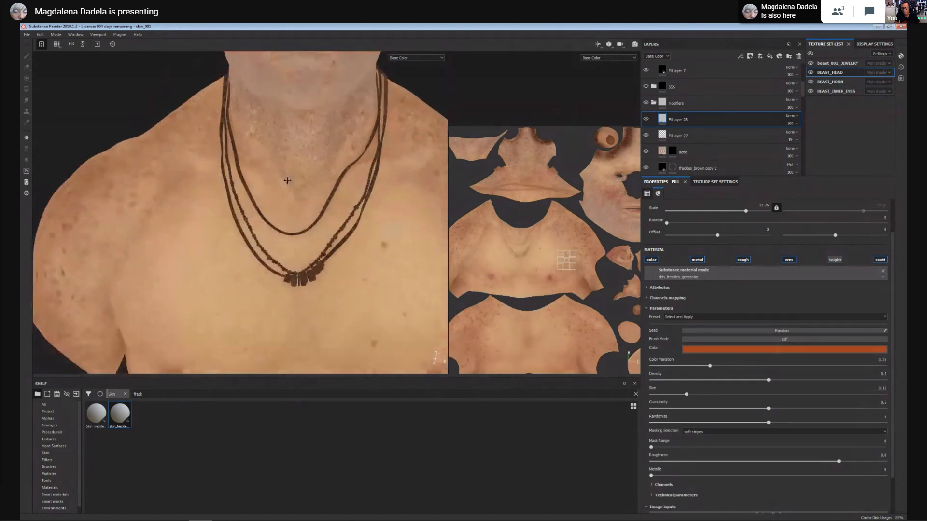
scroll(746, 255, up, 2)
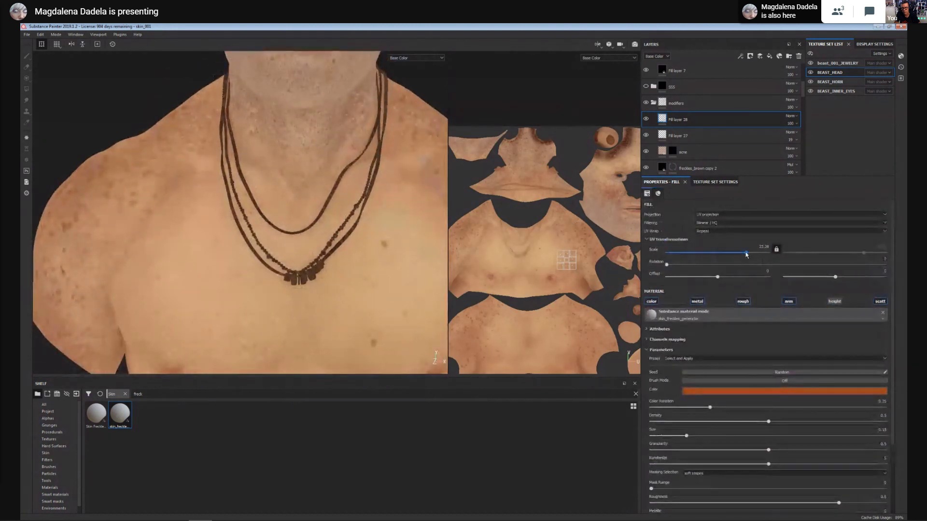
drag(745, 255, 732, 259)
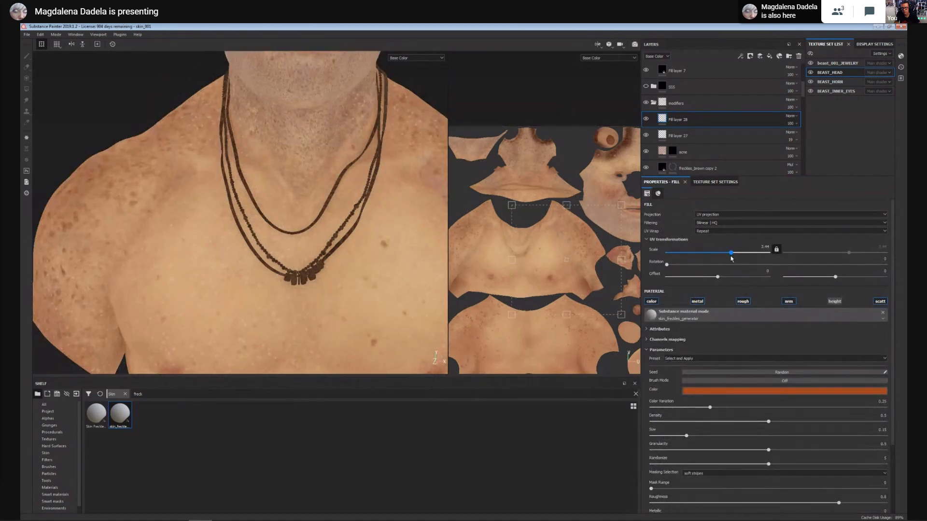
Set the new freckles generator's Color Variation to 0.82, judging the spots up close on the chest.
alt+middle_drag(249, 250, 209, 186)
alt+right_drag(271, 261, 352, 318)
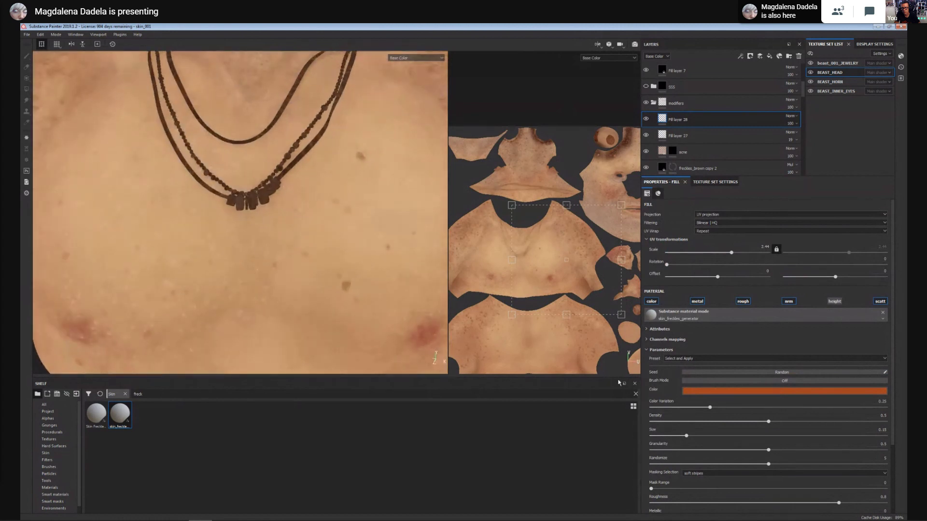
click(756, 396)
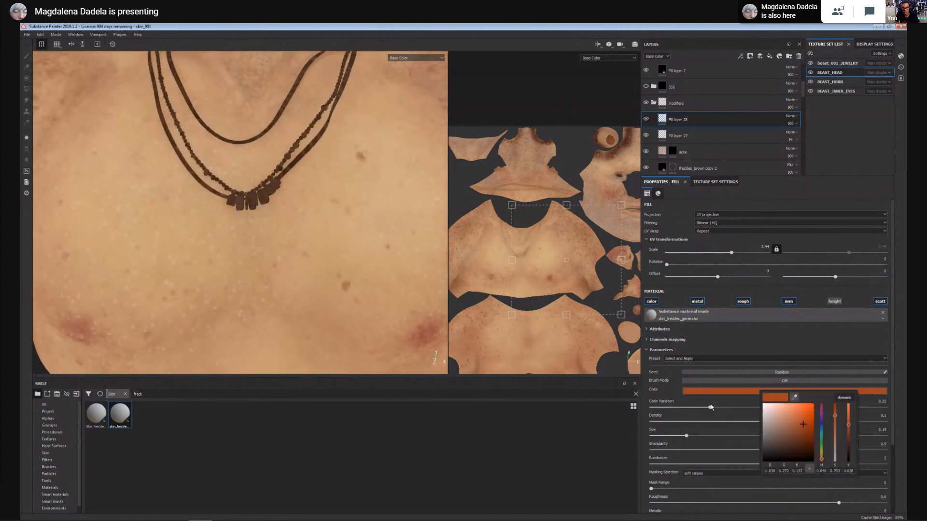
drag(713, 408, 799, 408)
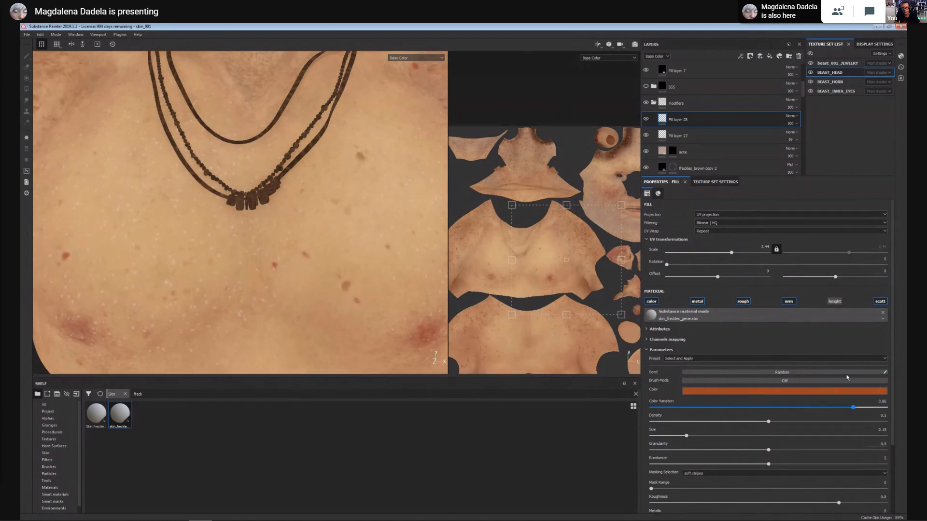
drag(848, 378, 838, 379)
Set the freckles generator's Size to 0.47 and Granularity to 0.4, checking the spots on shoulder, neck and chest.
alt+right_drag(246, 227, 193, 193)
alt+middle_drag(159, 181, 290, 211)
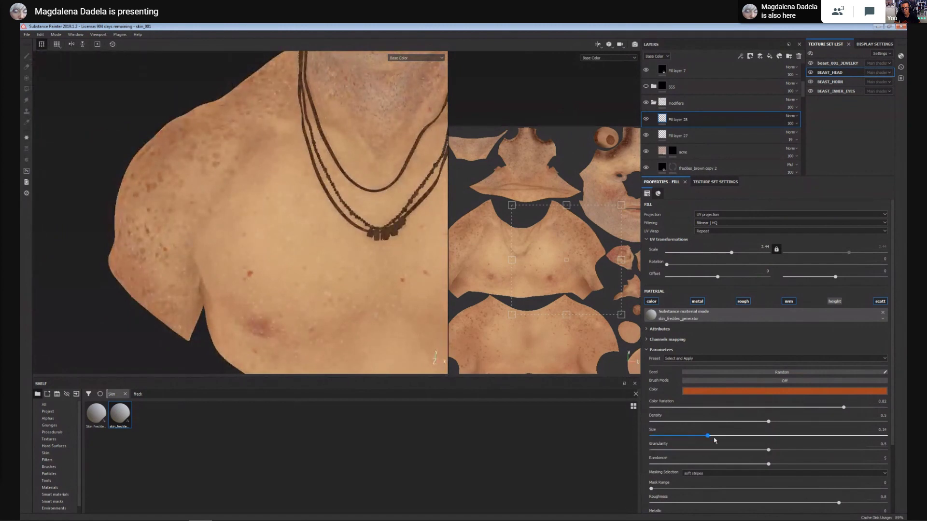
drag(714, 441, 744, 452)
alt+right_drag(167, 285, 166, 103)
alt+middle_drag(166, 104, 154, 267)
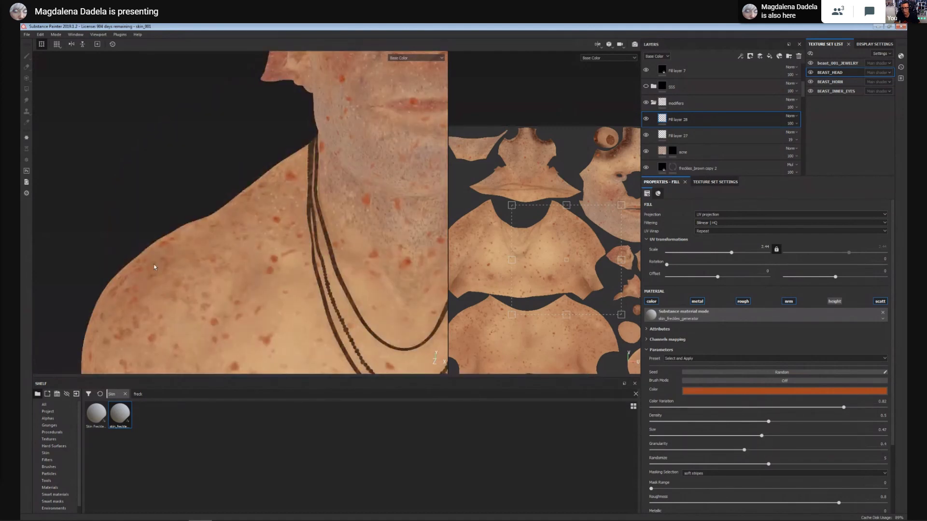
alt+drag(155, 267, 233, 153)
alt+right_drag(234, 153, 193, 231)
alt+drag(193, 232, 174, 224)
alt+right_drag(173, 224, 212, 178)
alt+middle_drag(212, 179, 259, 149)
alt+right_drag(259, 149, 381, 235)
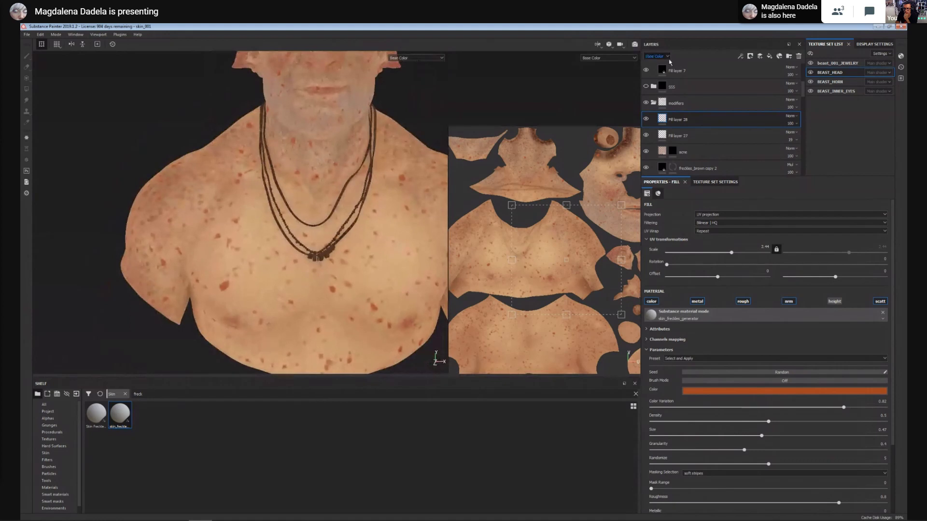
Add a black mask to the new freckles fill layer and choose the Dirt 1 brush for painting it.
right_click(678, 120)
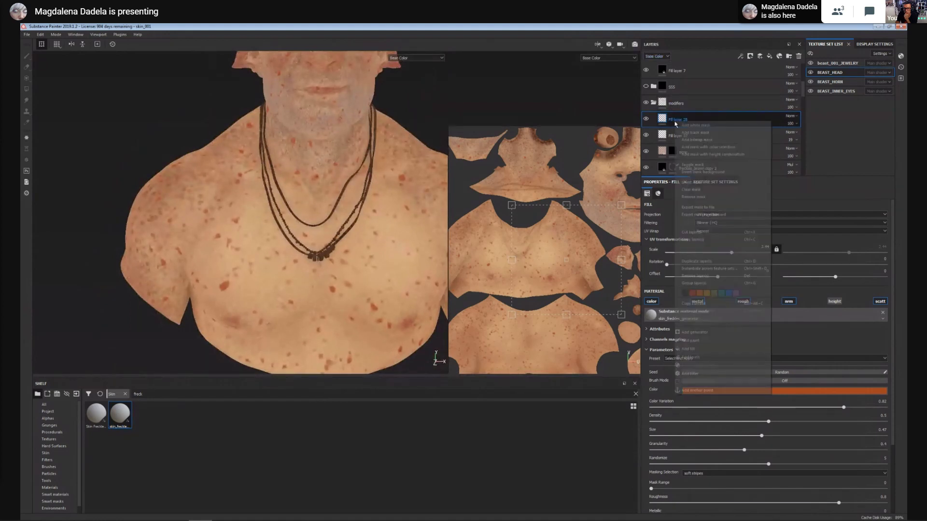
click(684, 134)
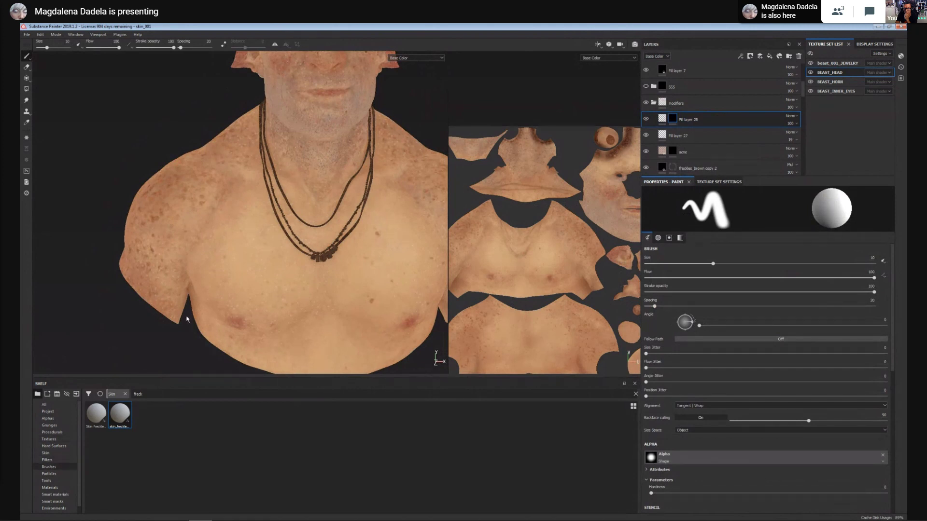
alt+middle_drag(261, 69, 274, 95)
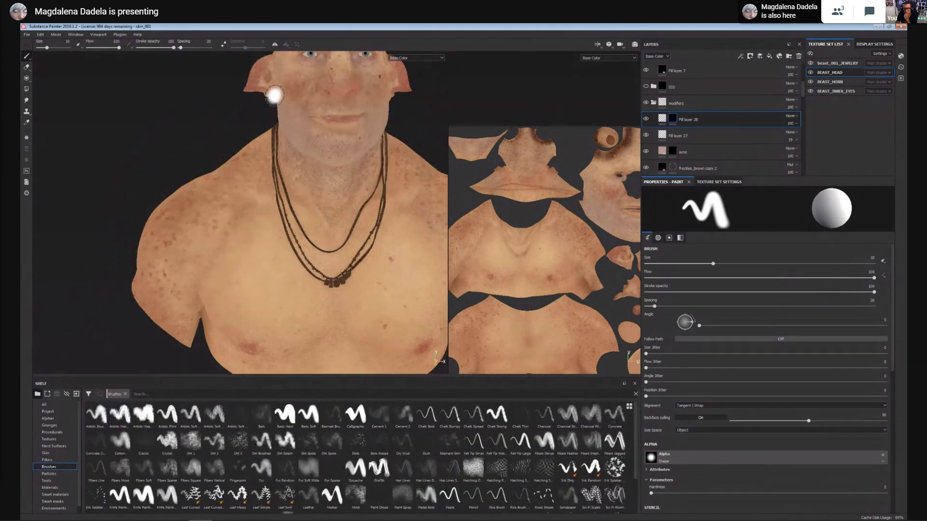
click(189, 443)
alt+middle_drag(275, 250, 251, 244)
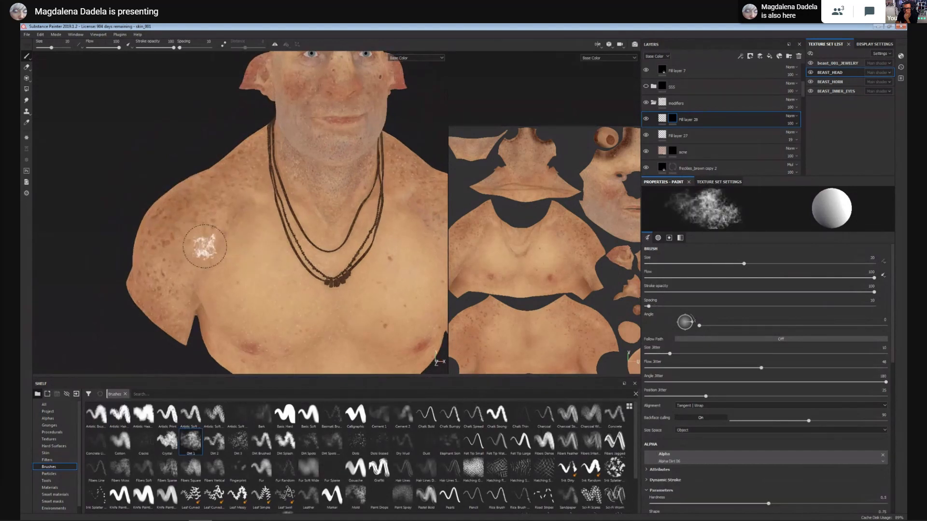
Paint the freckles into the black mask over the shoulder and upper chest with the Dirt 1 brush.
alt+drag(204, 246, 262, 261)
alt+right_drag(263, 261, 302, 325)
mouse_move(250, 257)
mouse_down()
mouse_move(250, 277)
mouse_move(258, 253)
mouse_move(301, 262)
mouse_move(320, 221)
mouse_move(271, 311)
mouse_move(265, 261)
mouse_up()
drag(258, 300, 190, 338)
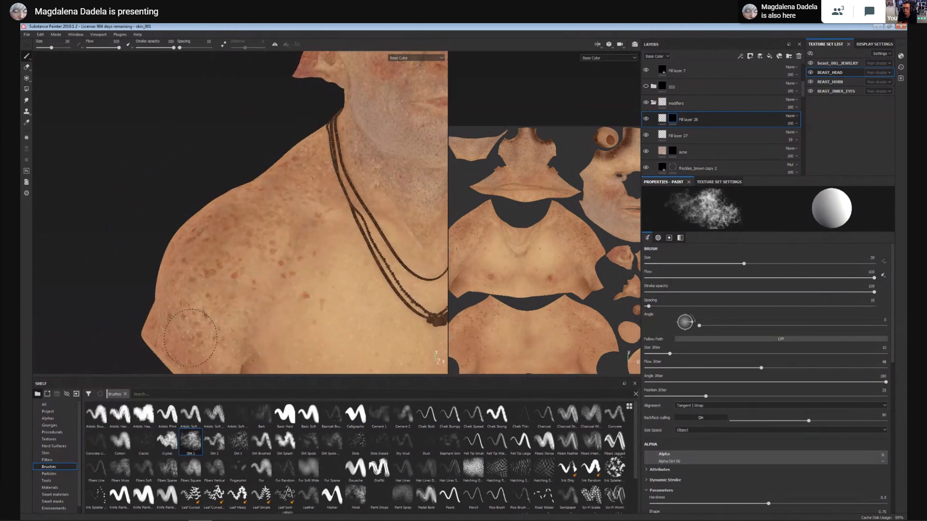
drag(240, 209, 247, 325)
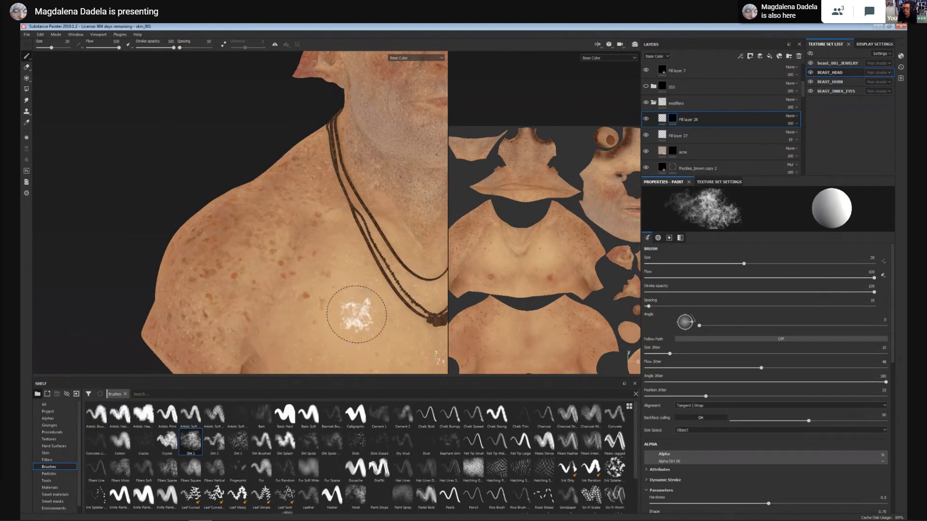
alt+drag(356, 314, 335, 319)
alt+middle_drag(335, 318, 311, 326)
alt+right_drag(311, 327, 319, 323)
mouse_move(319, 322)
alt+middle_down()
mouse_move(315, 297)
mouse_move(316, 313)
alt+middle_up()
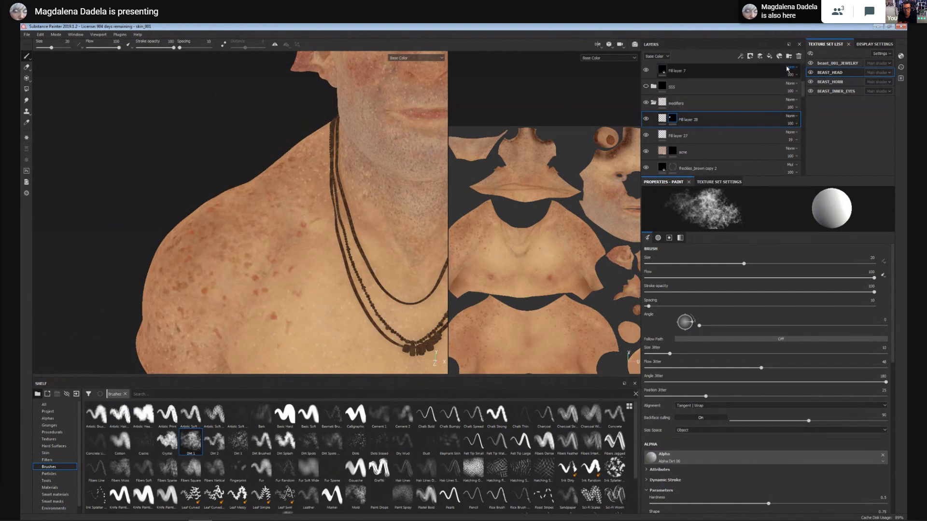
Duplicate the masked freckles layer and randomize the Seed of the copy's freckles generator.
key(ctrl+d)
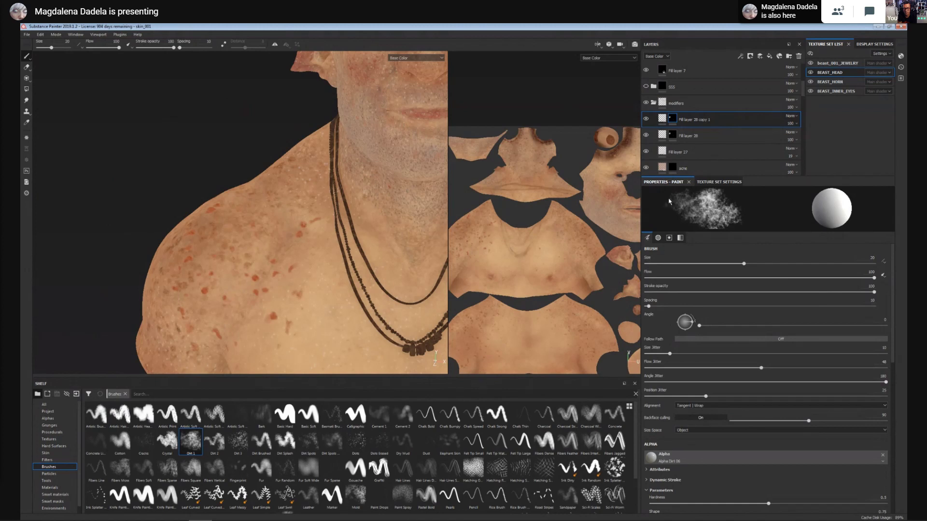
drag(893, 359, 899, 307)
click(717, 183)
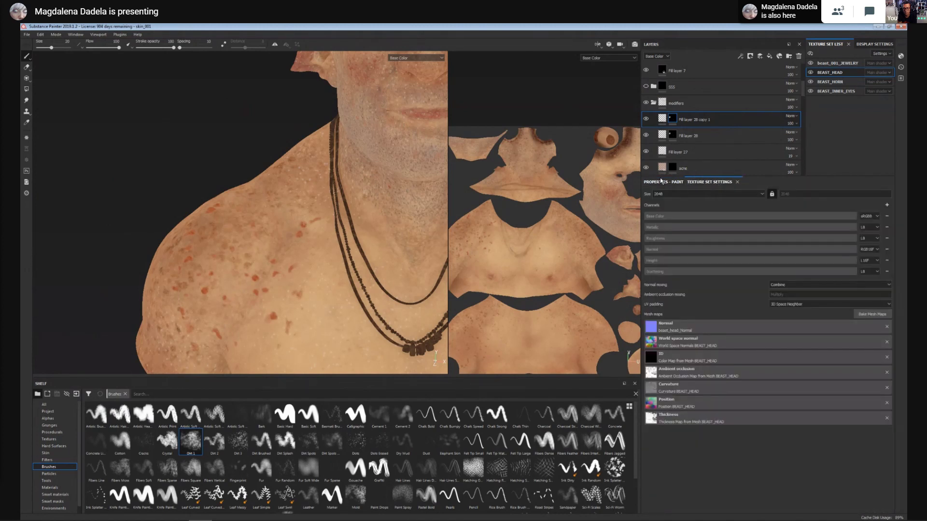
click(660, 182)
click(664, 124)
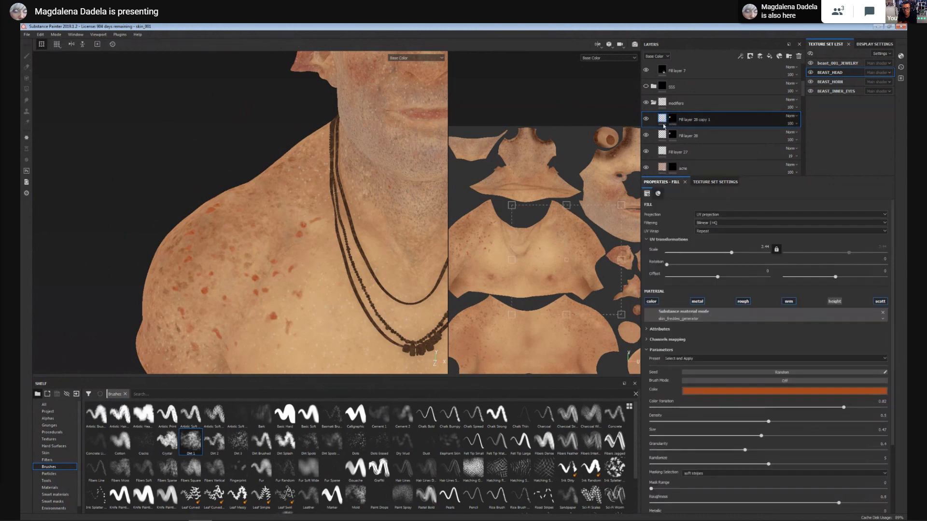
scroll(893, 422, down, 3)
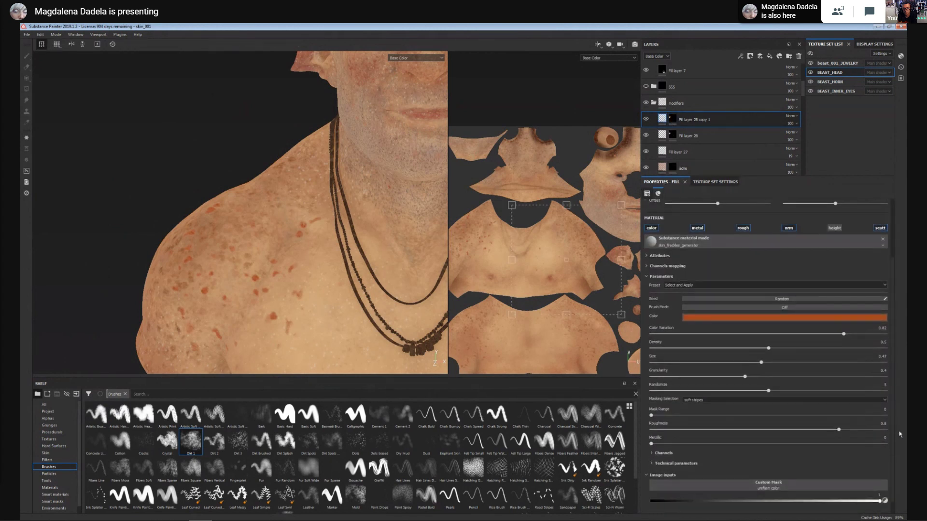
click(784, 303)
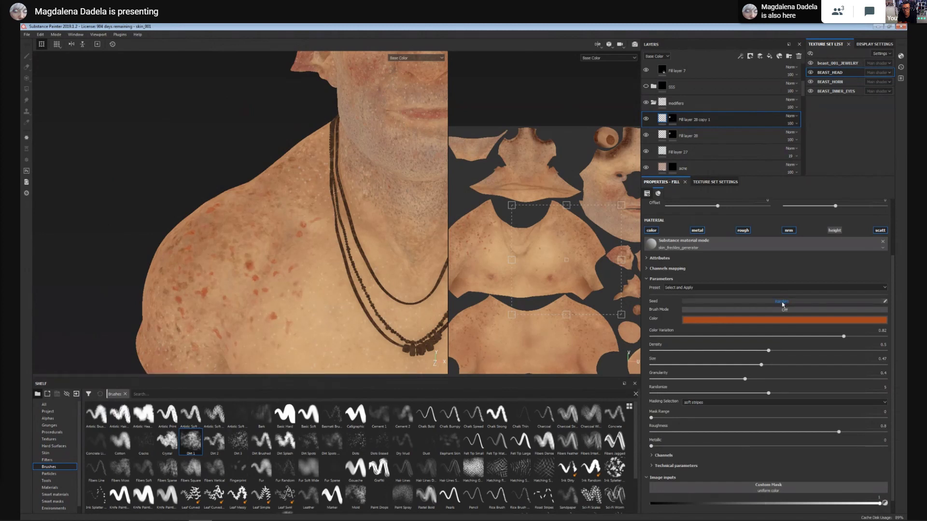
click(782, 303)
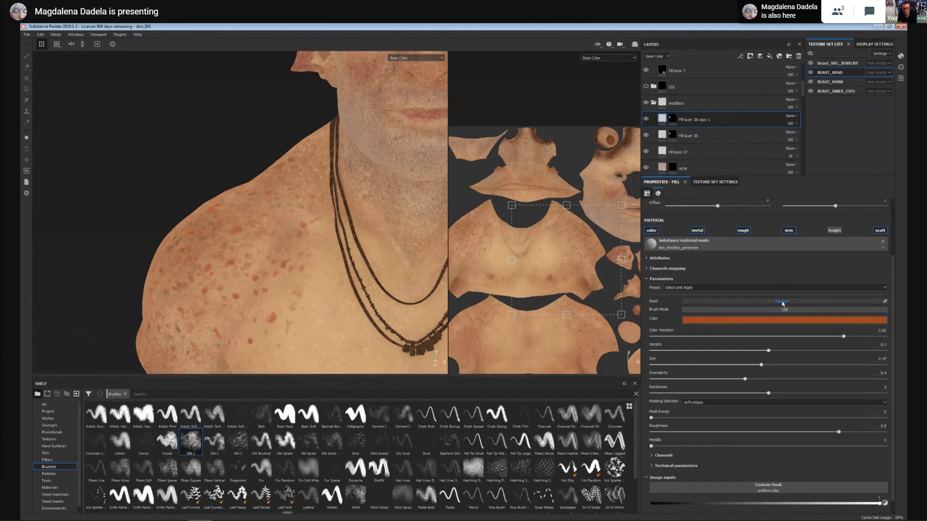
Change the copied freckles layer's Color from orange to a darker, less saturated brown.
mouse_move(364, 317)
alt+mouse_down()
mouse_move(376, 304)
mouse_move(378, 312)
alt+mouse_up()
alt+middle_drag(374, 333, 370, 253)
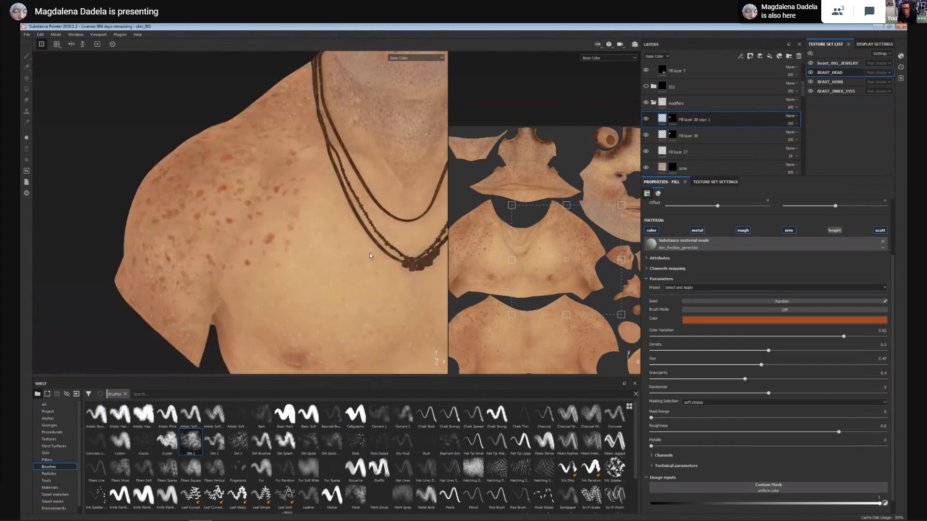
alt+right_drag(369, 253, 309, 166)
alt+middle_drag(309, 290, 243, 325)
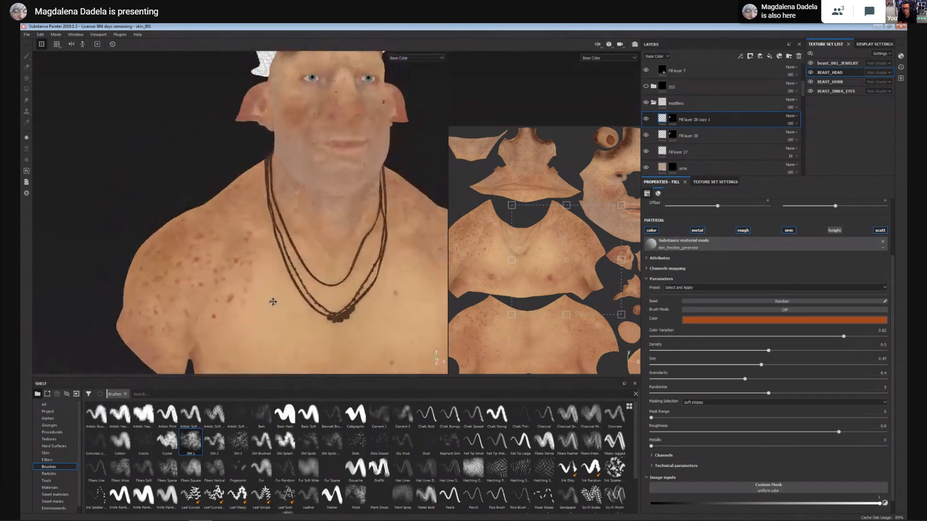
alt+right_drag(273, 302, 318, 299)
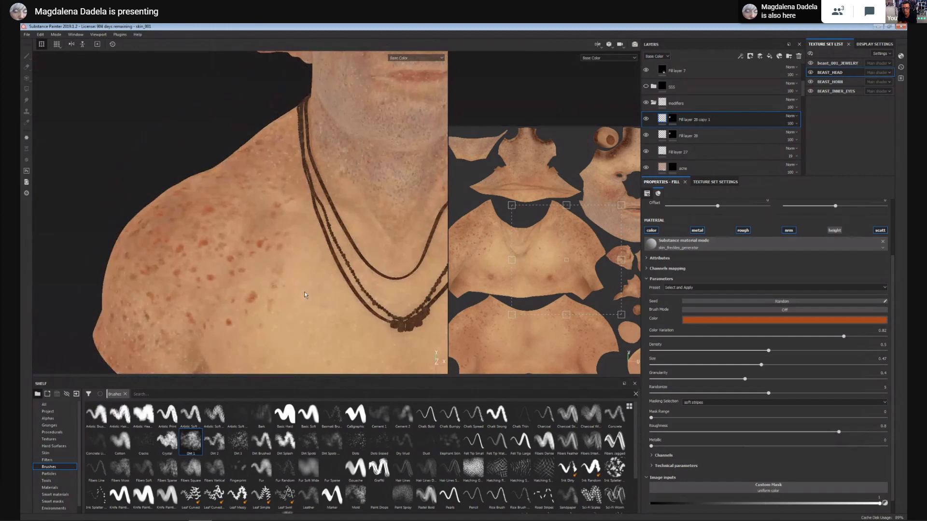
click(784, 320)
click(826, 365)
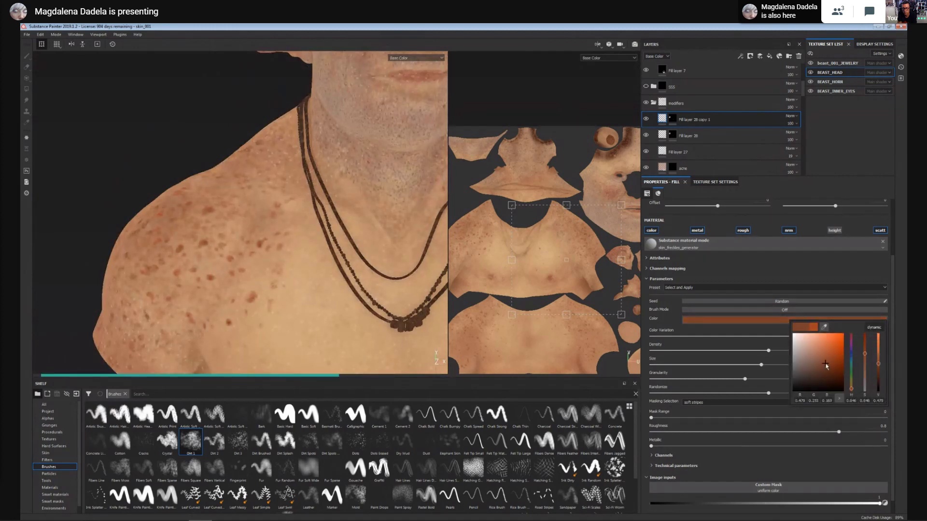
key(Escape)
Examine the combined red and brown freckles on the painted shoulder against the face, neck, chest and other shoulder.
alt+drag(363, 305, 356, 298)
alt+middle_drag(356, 297, 359, 333)
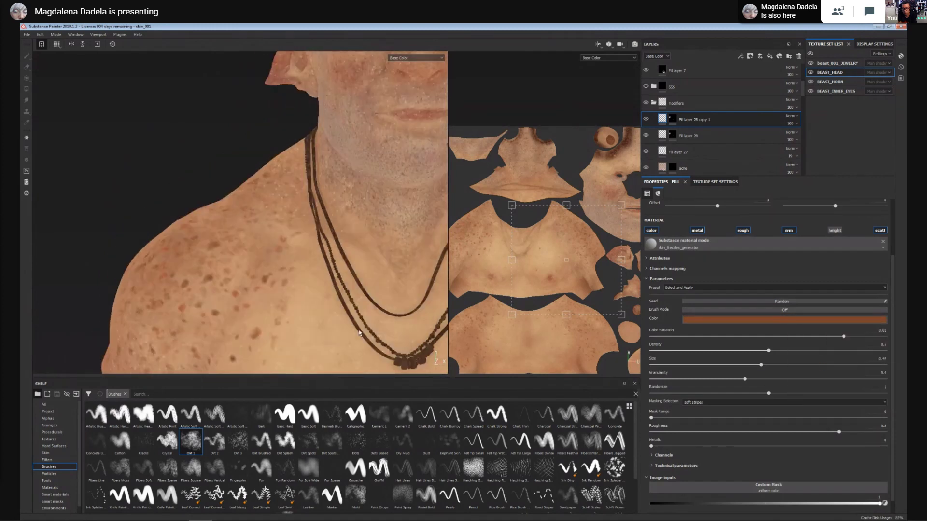
alt+right_drag(360, 333, 281, 153)
alt+drag(282, 153, 241, 151)
alt+right_drag(397, 224, 444, 314)
alt+middle_drag(444, 314, 382, 288)
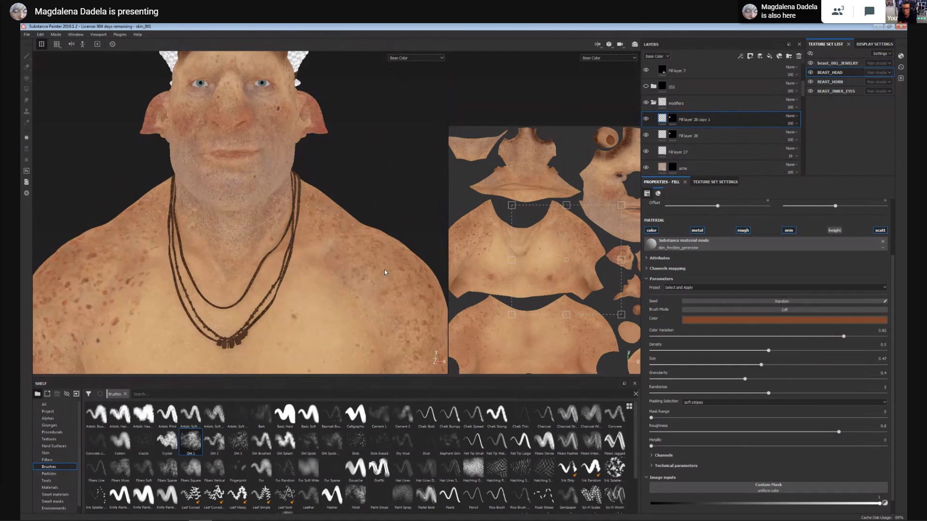
click(364, 256)
alt+middle_drag(369, 281, 377, 186)
alt+right_drag(377, 186, 396, 262)
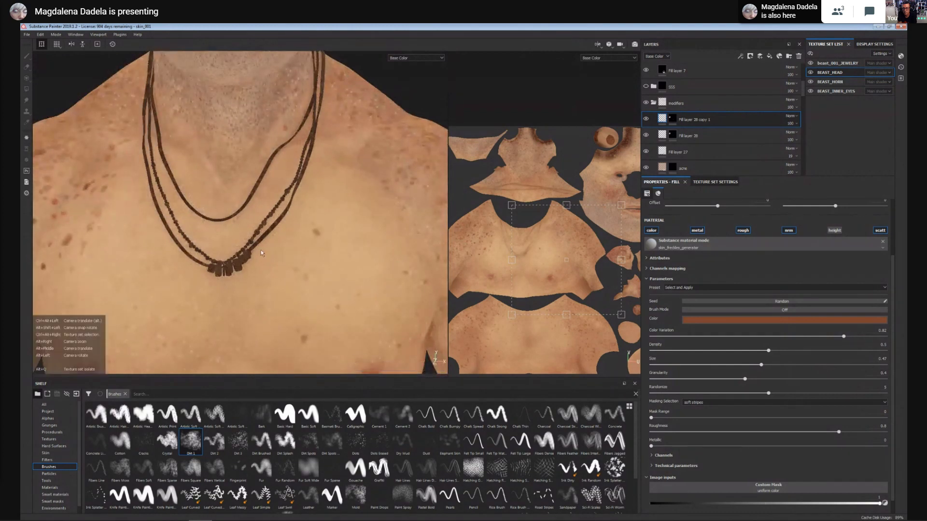
alt+middle_drag(261, 253, 357, 364)
Enlarge the visible part of the layer stack to show the fill layers inside the base_colors folder.
scroll(720, 140, down, 10)
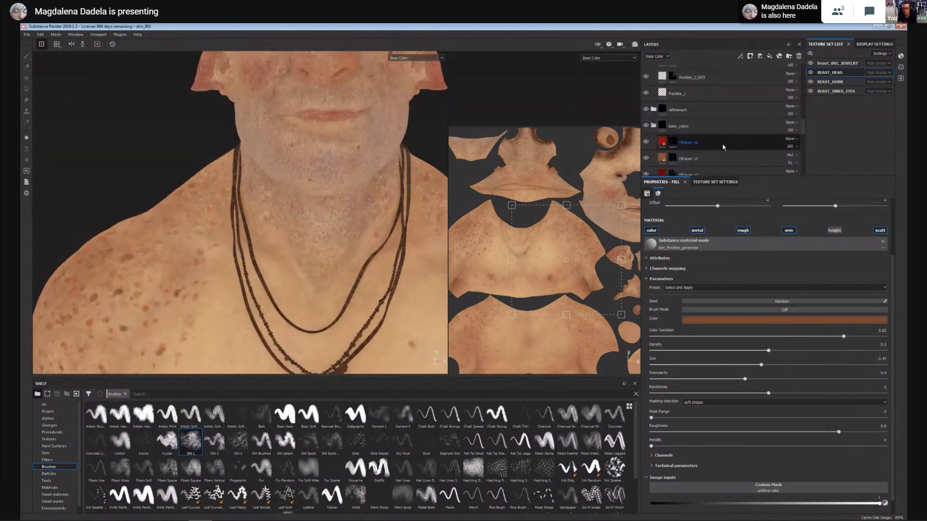
scroll(722, 146, down, 8)
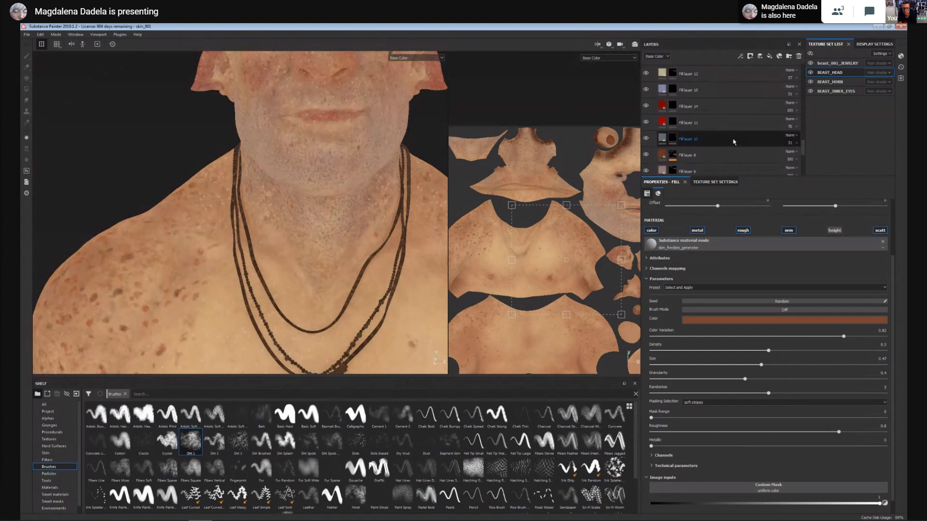
scroll(734, 141, up, 1)
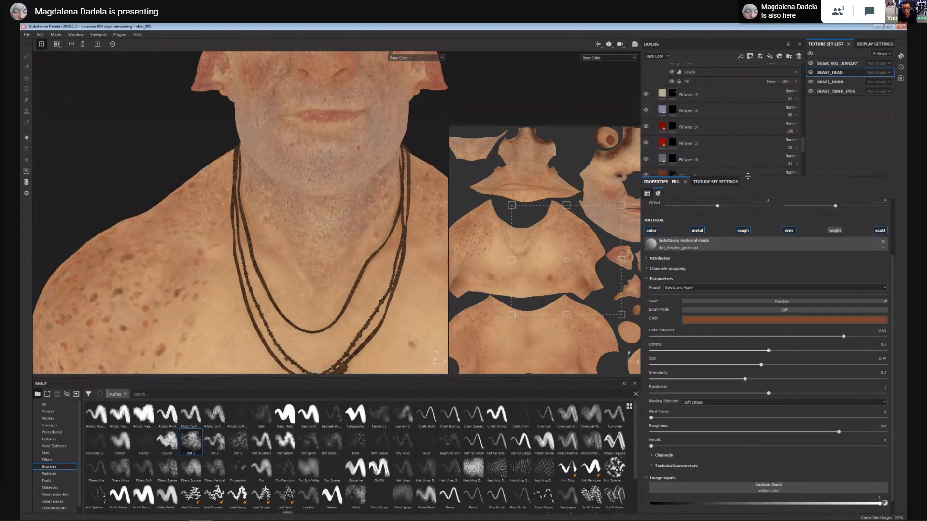
drag(748, 177, 747, 431)
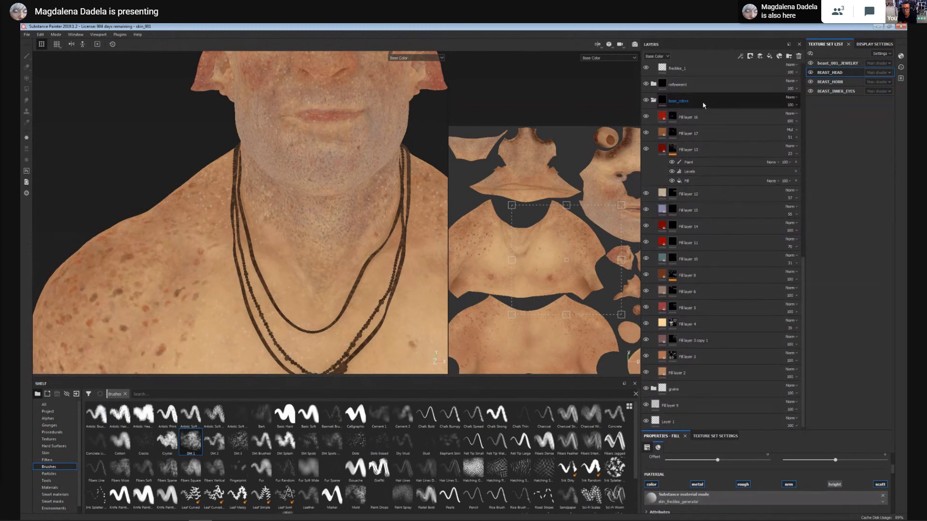
Collapse the modifiers folder and hide it, leaving the base colors on the head, neck and chest.
scroll(677, 101, up, 3)
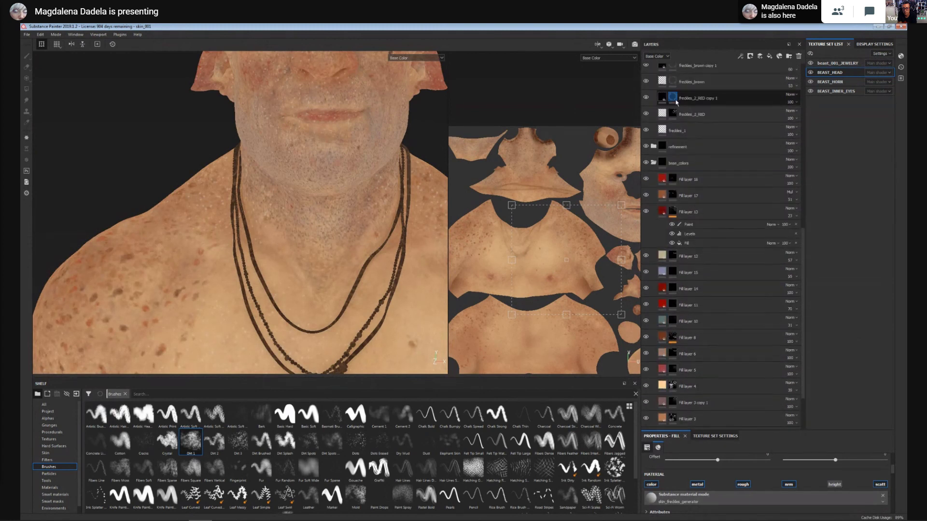
scroll(659, 108, up, 7)
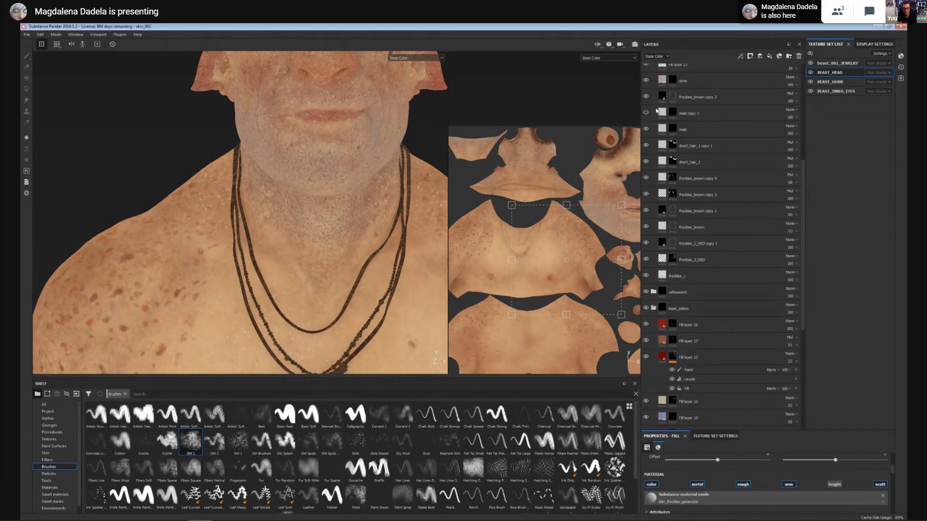
scroll(656, 110, up, 4)
click(654, 99)
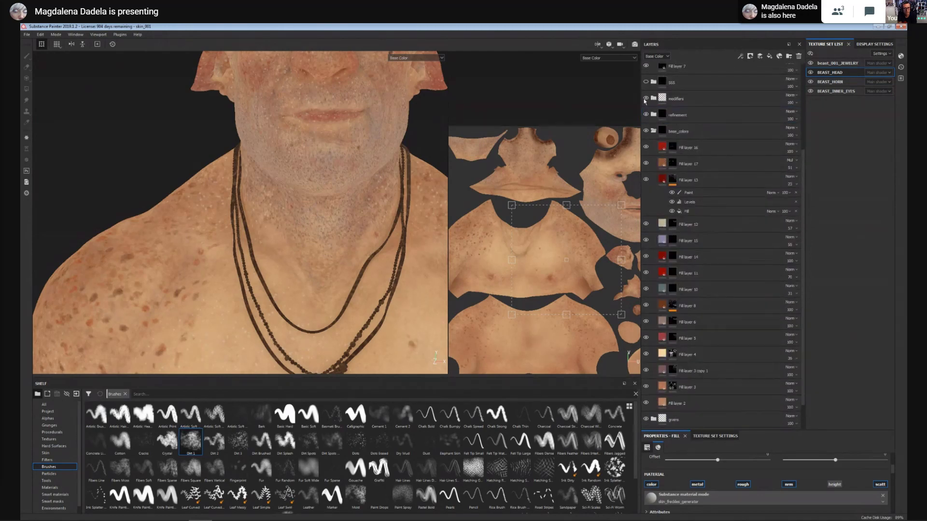
click(646, 99)
alt+right_drag(234, 294, 175, 166)
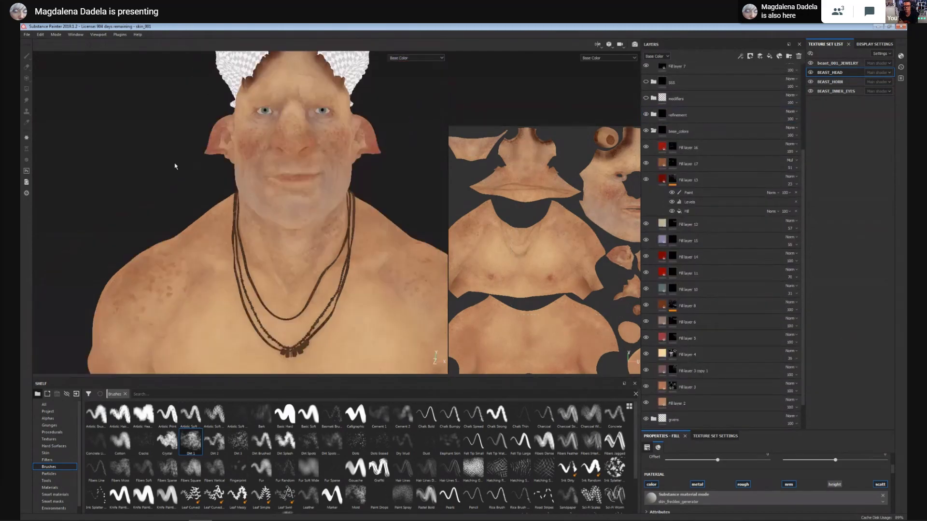
alt+middle_drag(268, 280, 244, 232)
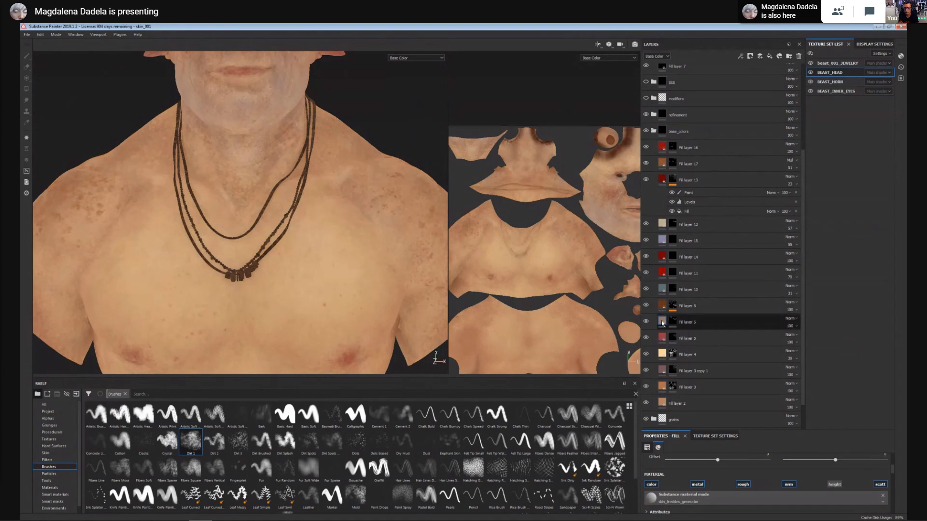
middle_drag(352, 259, 366, 256)
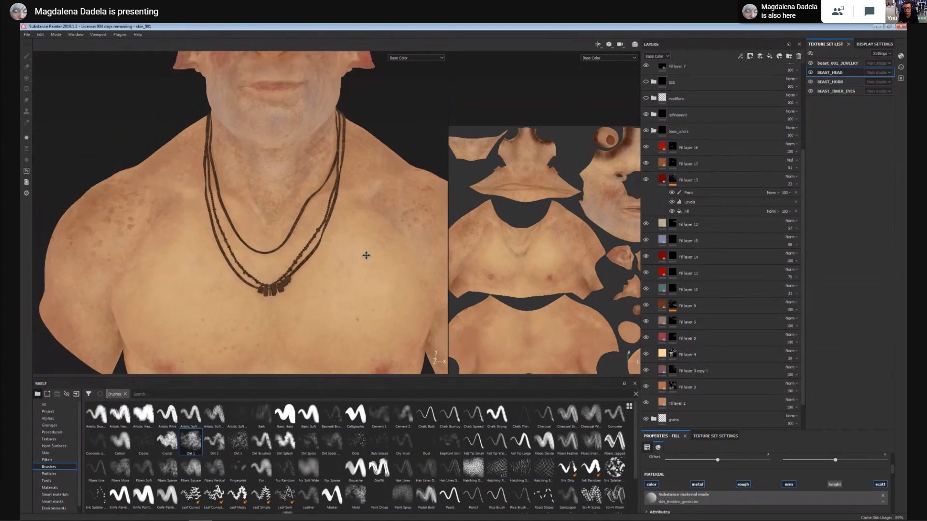
Toggle the visibility of Fill layer 10 and Fill layer 16 in base_colors to check their contribution.
click(647, 289)
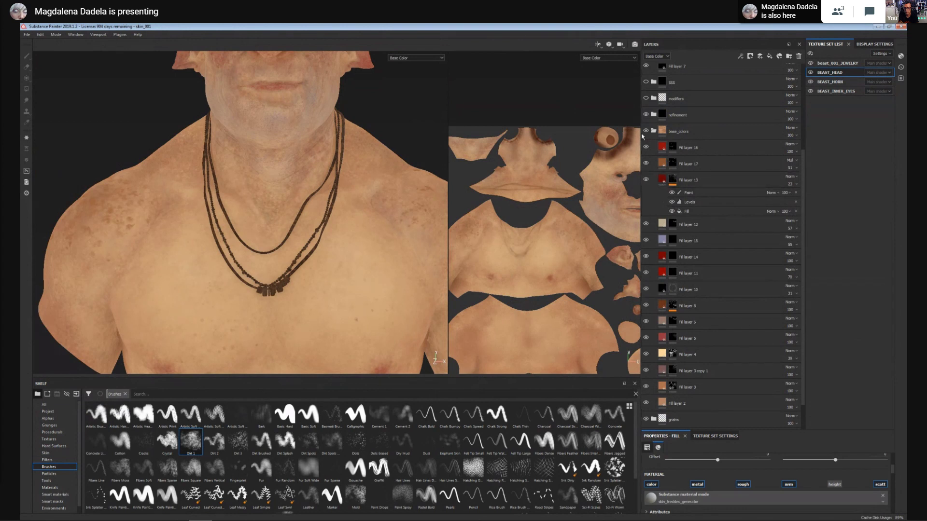
click(646, 146)
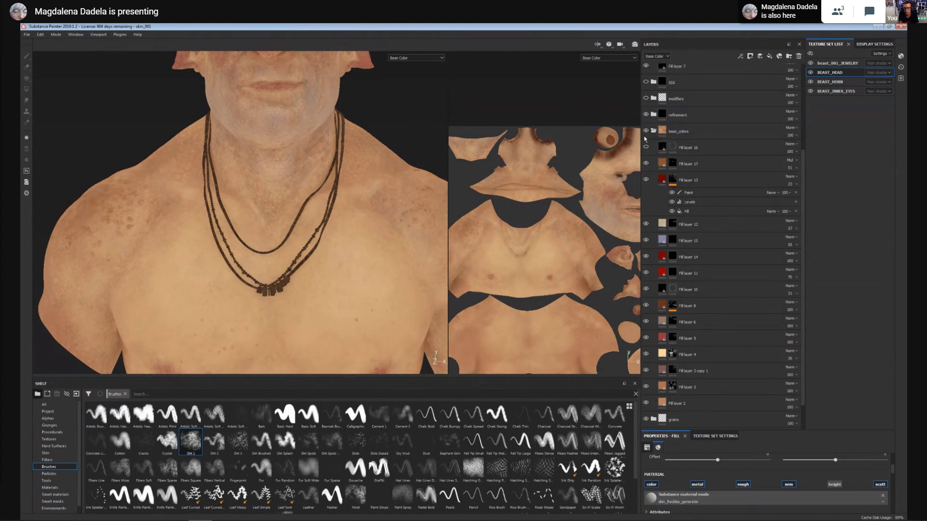
scroll(648, 149, up, 5)
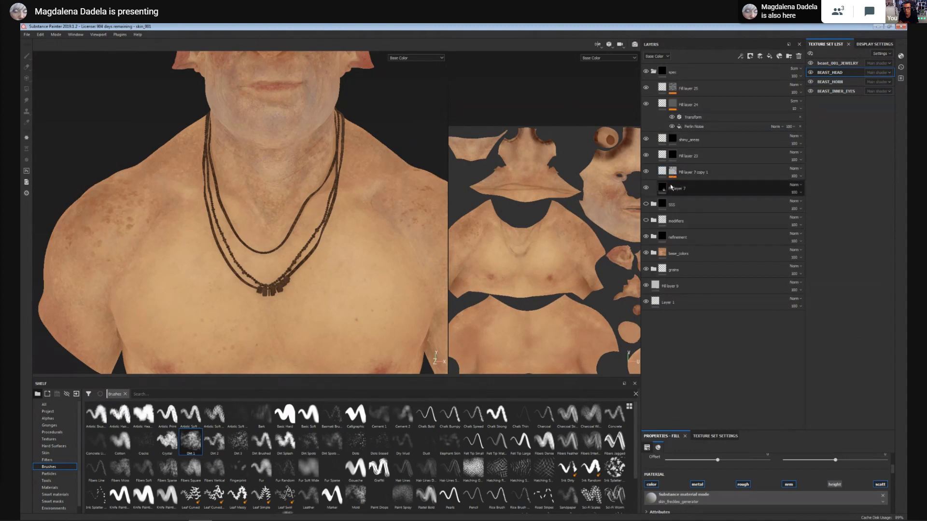
Expand the base_colors folder and select its lowest layer, Fill layer 2 with the Human Back Skin material.
click(654, 253)
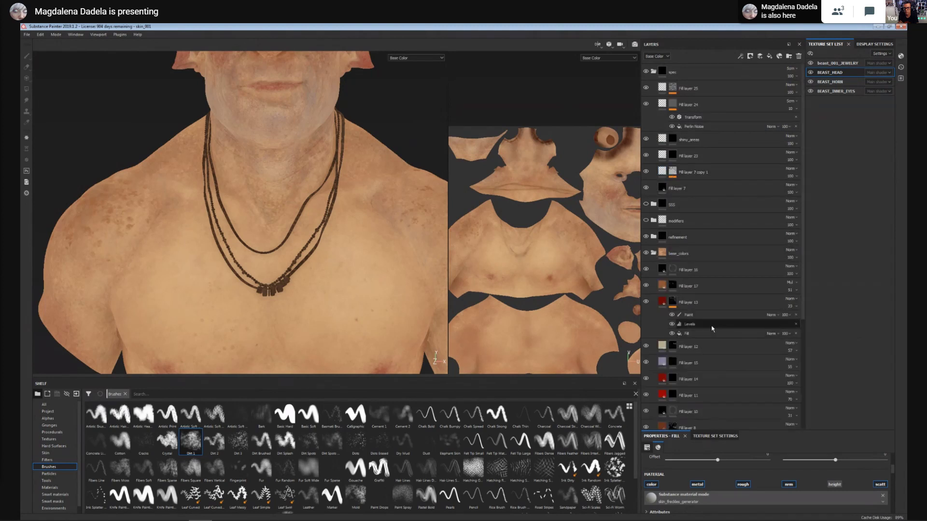
scroll(713, 325, down, 5)
click(800, 364)
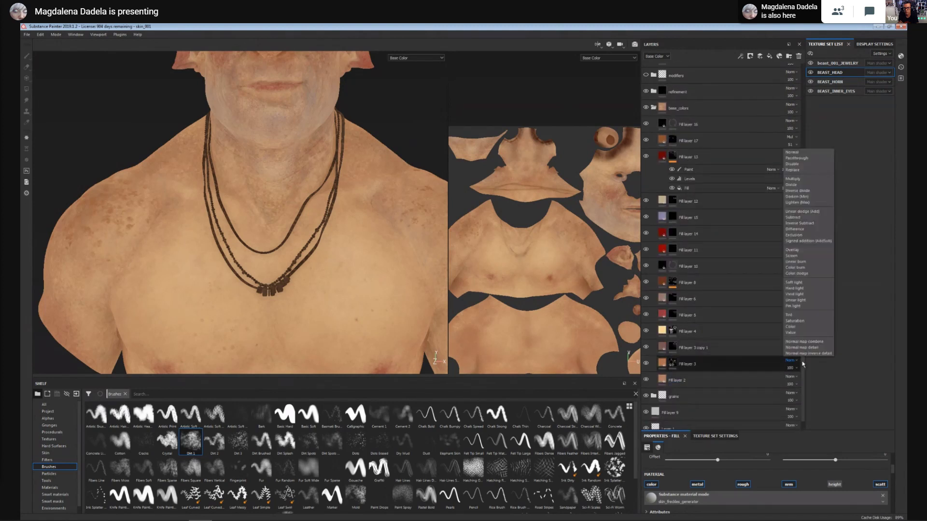
click(686, 377)
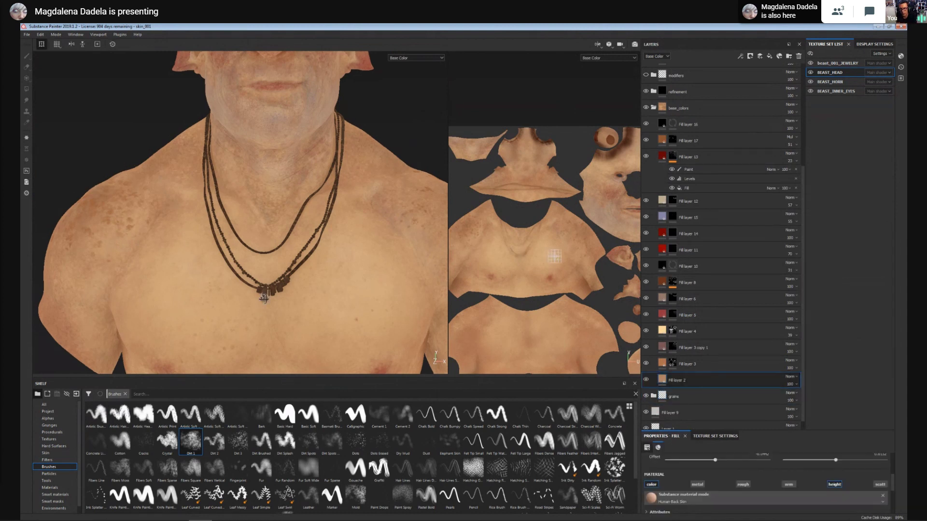
alt+middle_drag(265, 304, 292, 259)
alt+right_drag(292, 260, 313, 298)
alt+drag(313, 298, 308, 191)
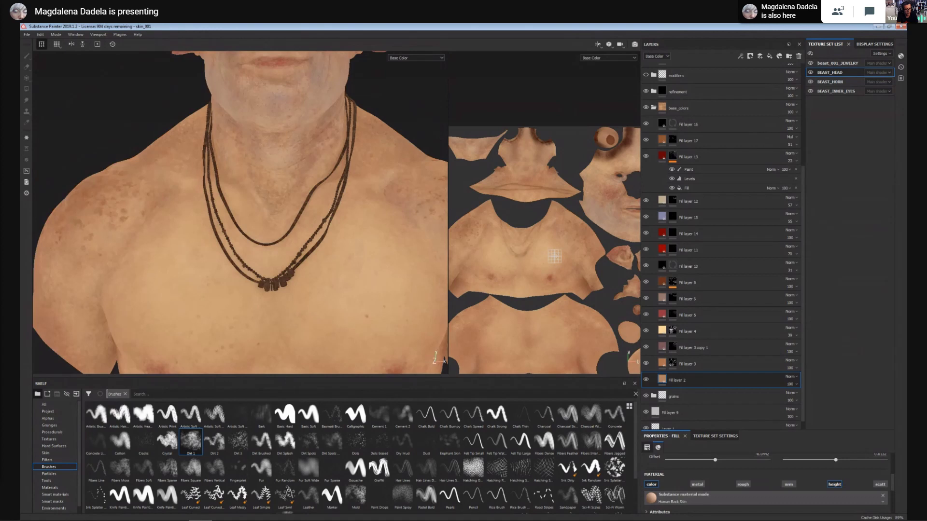
Collapse the base_colors folder and look through the layers inside the refinement folder.
scroll(803, 317, down, 1)
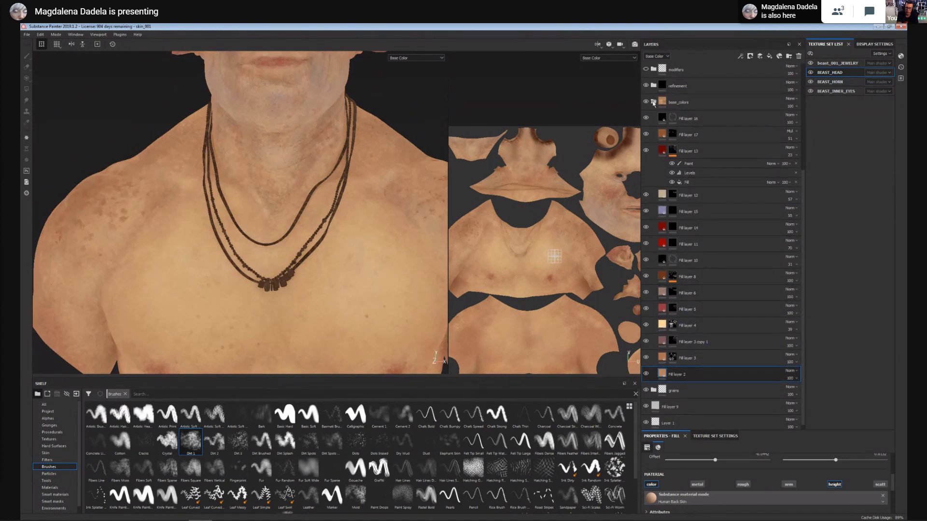
click(653, 103)
click(654, 237)
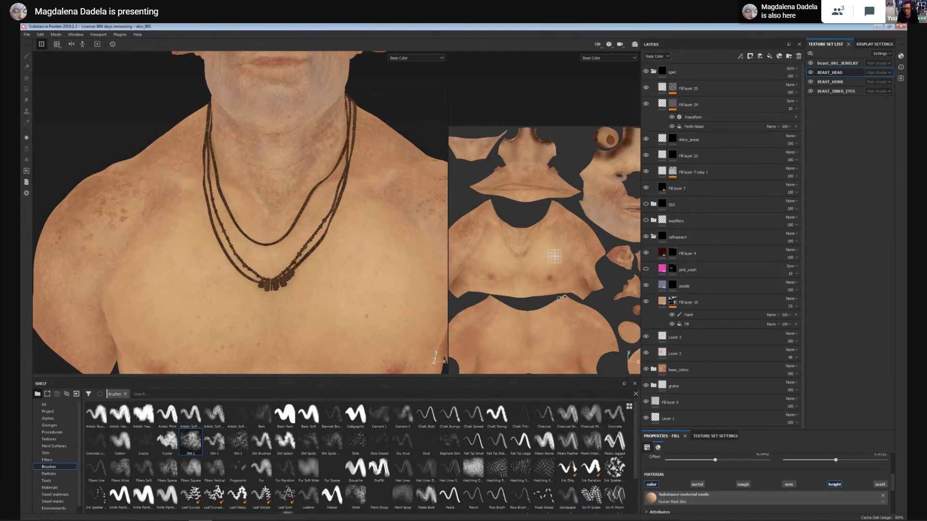
click(653, 237)
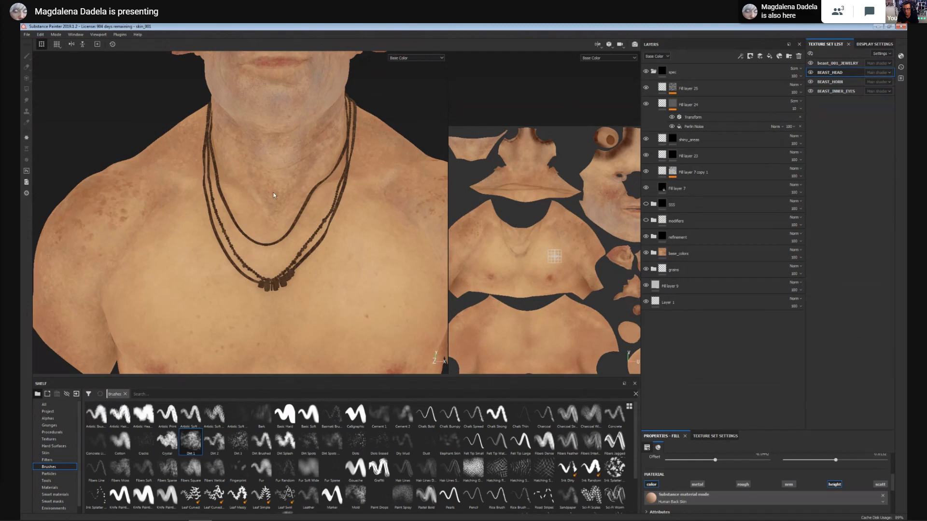
Switch the viewports from Base Color to Material display and hide the base_colors, grains and refinement folders.
key(m)
alt+middle_drag(279, 163, 315, 315)
alt+right_drag(315, 315, 289, 211)
alt+middle_drag(288, 211, 239, 98)
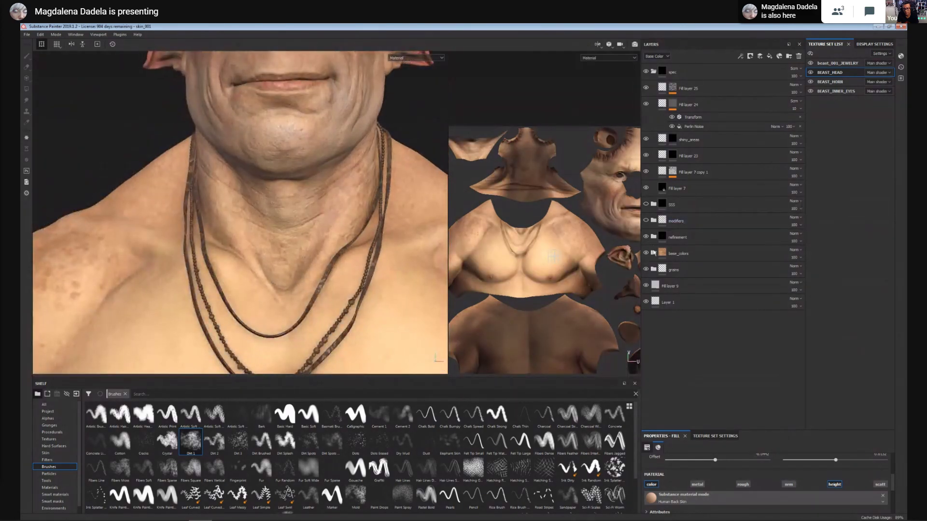
click(646, 253)
click(646, 269)
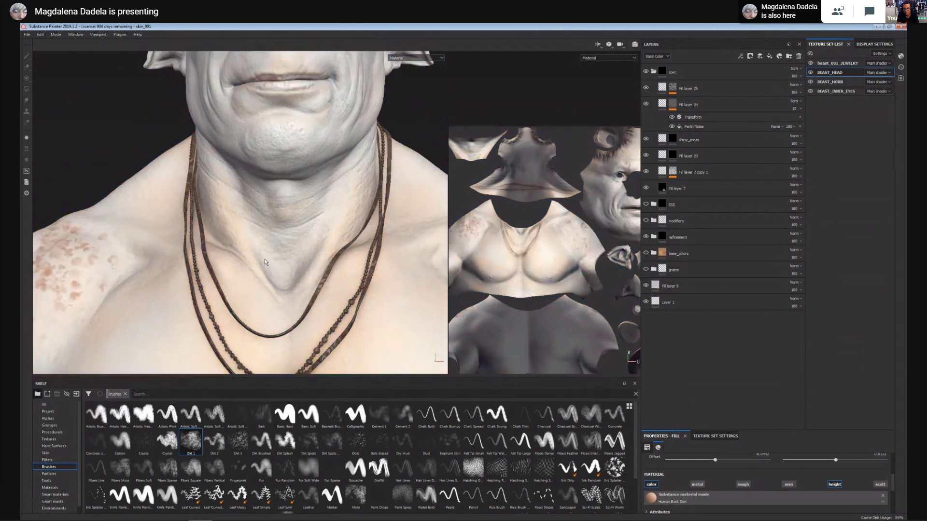
alt+middle_drag(266, 263, 262, 251)
alt+right_drag(262, 252, 293, 264)
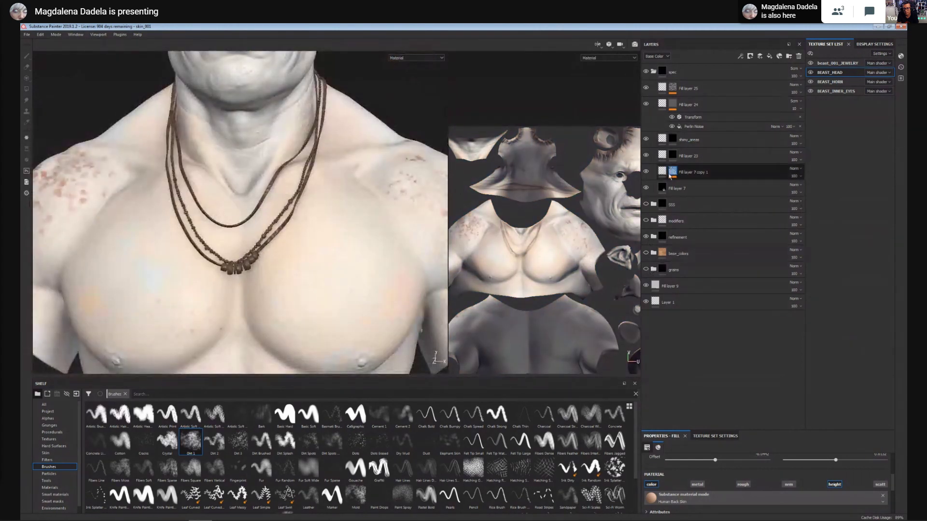
click(646, 237)
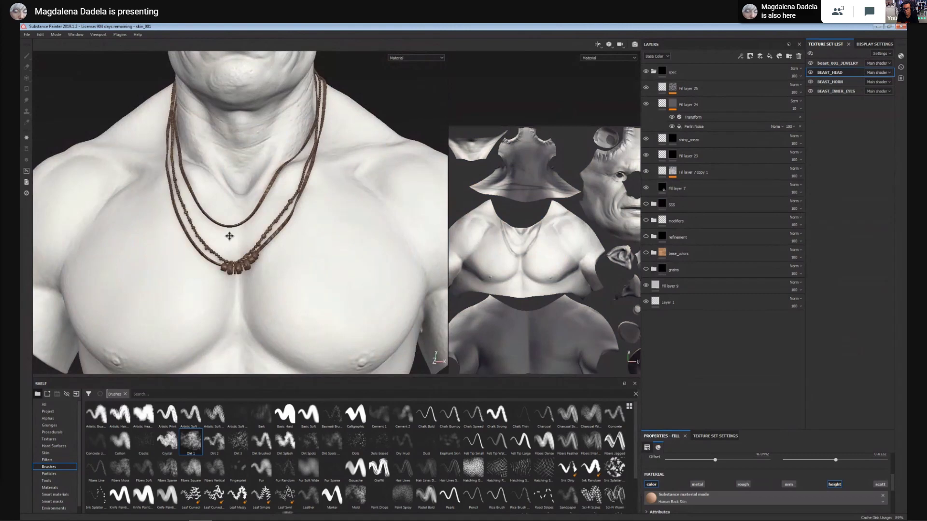
Examine the uncolored sculpt's surface detail across the neck, chin, lips, nose, eyes and forehead.
alt+middle_drag(229, 237, 304, 176)
alt+right_drag(304, 175, 279, 166)
alt+middle_drag(279, 166, 121, 278)
alt+right_drag(121, 277, 138, 159)
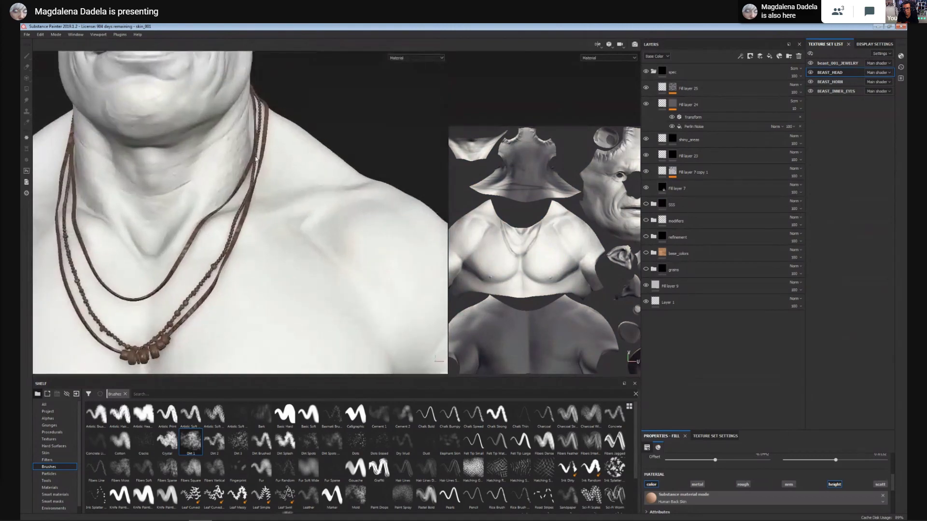
alt+middle_drag(138, 159, 261, 314)
alt+right_drag(262, 315, 312, 318)
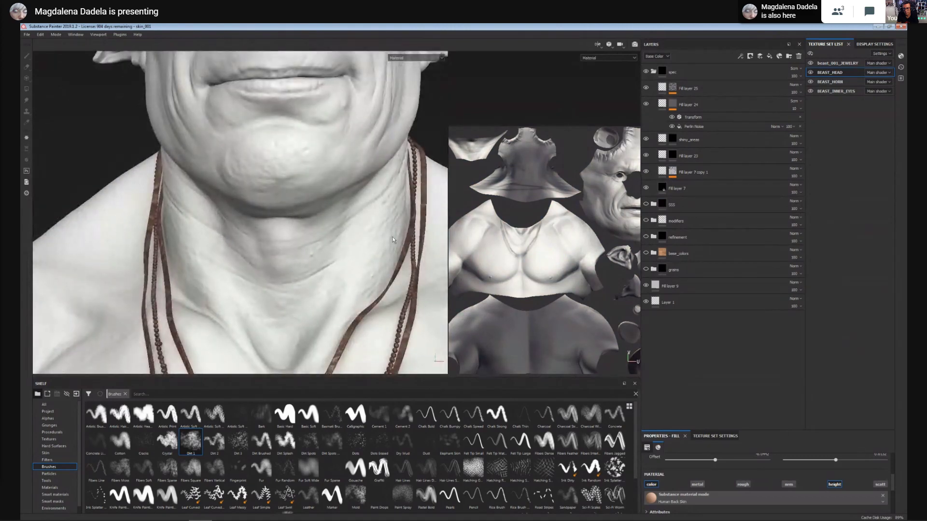
alt+right_drag(208, 118, 195, 165)
alt+middle_drag(194, 165, 172, 287)
alt+right_drag(244, 116, 237, 193)
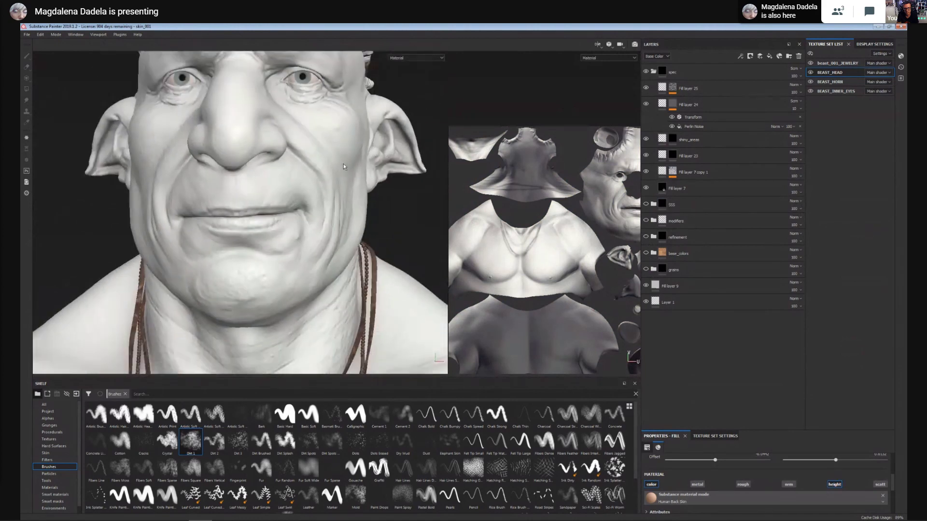
alt+drag(333, 194, 264, 180)
alt+middle_drag(265, 180, 285, 261)
alt+right_drag(285, 261, 333, 242)
alt+middle_drag(333, 242, 251, 242)
alt+drag(246, 211, 300, 226)
alt+drag(199, 247, 294, 195)
alt+middle_drag(294, 195, 270, 237)
alt+right_drag(277, 207, 317, 179)
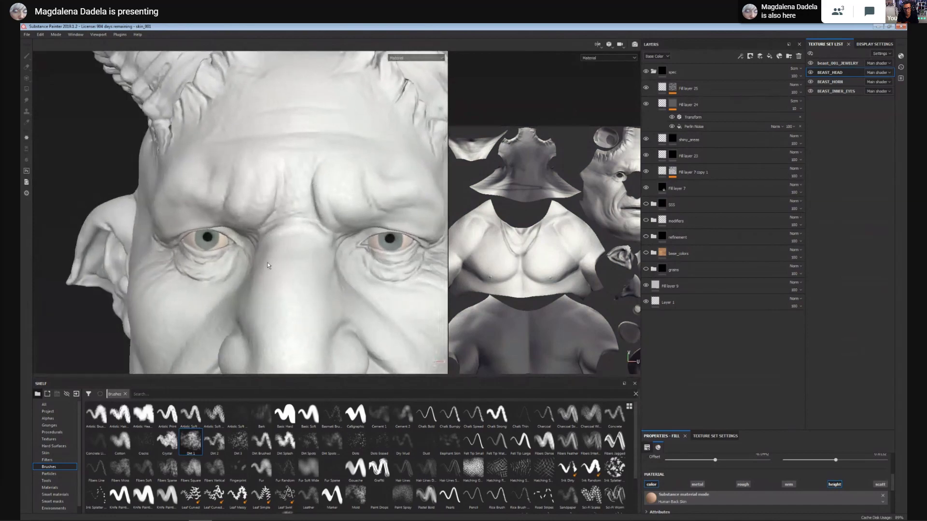
alt+middle_drag(273, 234, 296, 192)
alt+middle_drag(330, 347, 343, 244)
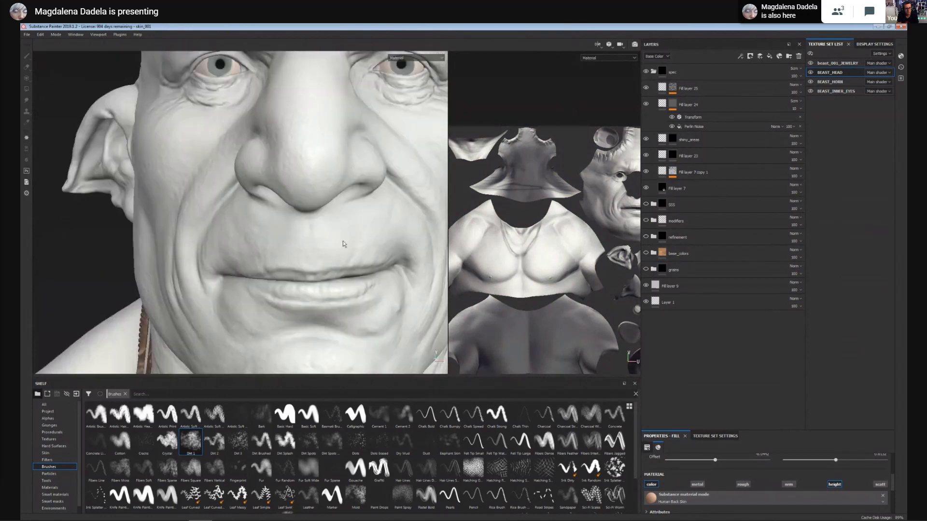
alt+right_drag(343, 244, 354, 235)
alt+middle_drag(344, 307, 336, 97)
alt+middle_drag(381, 159, 373, 332)
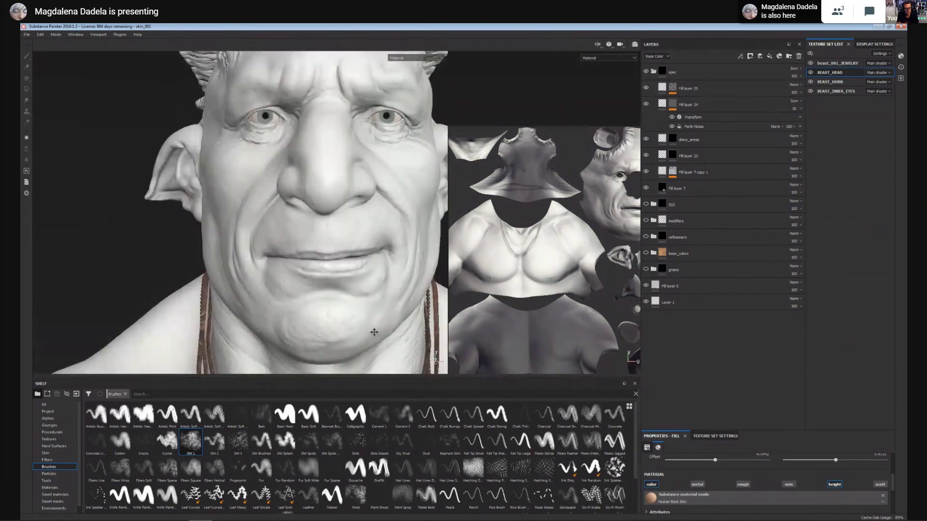
alt+right_drag(308, 203, 215, 139)
alt+middle_drag(347, 299, 318, 255)
alt+right_drag(319, 256, 359, 246)
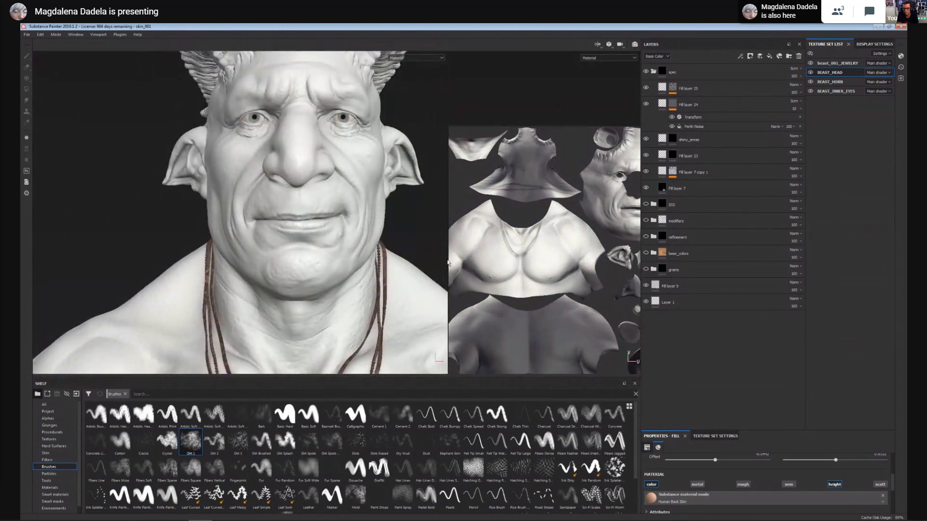
Widen the 3D viewport and examine the uncolored head around the mouth and cheek, including a three-quarter view.
drag(447, 259, 542, 260)
alt+middle_drag(338, 362, 361, 268)
alt+right_drag(361, 268, 329, 230)
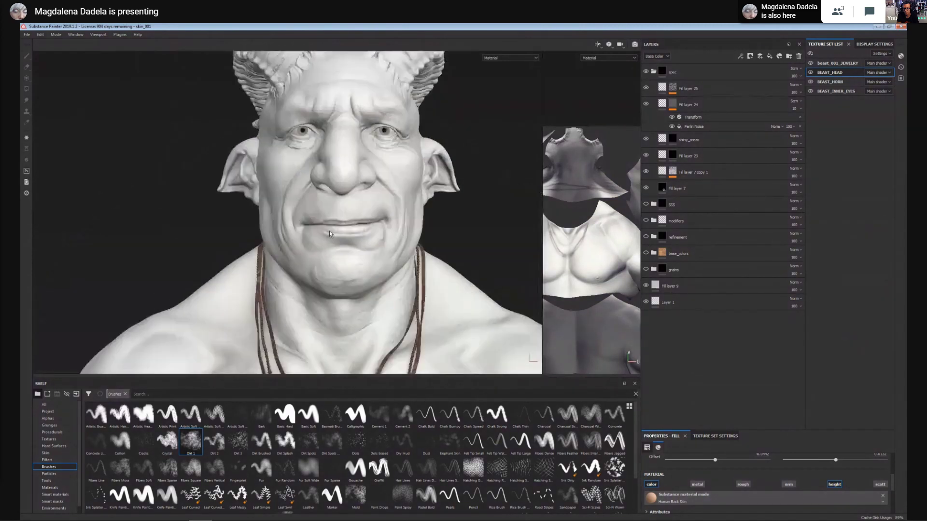
alt+middle_drag(329, 231, 287, 155)
alt+right_drag(287, 154, 410, 234)
alt+drag(409, 233, 368, 217)
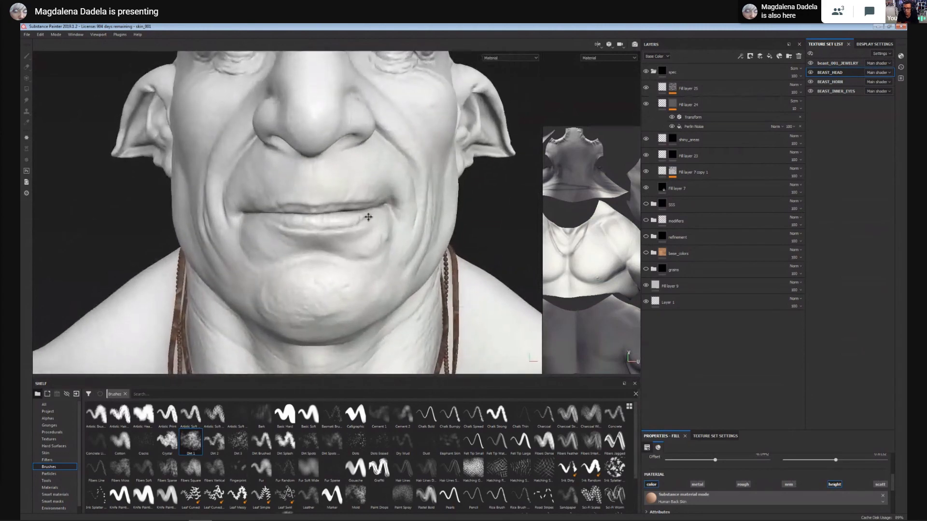
alt+middle_drag(369, 216, 351, 159)
alt+right_drag(202, 175, 229, 184)
alt+drag(331, 265, 511, 172)
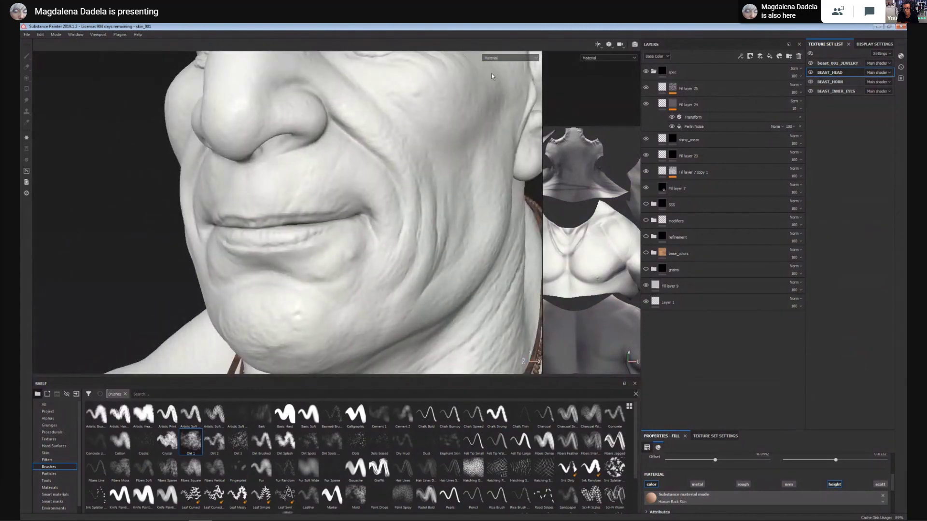
alt+right_drag(470, 51, 183, 55)
alt+middle_drag(344, 54, 322, 119)
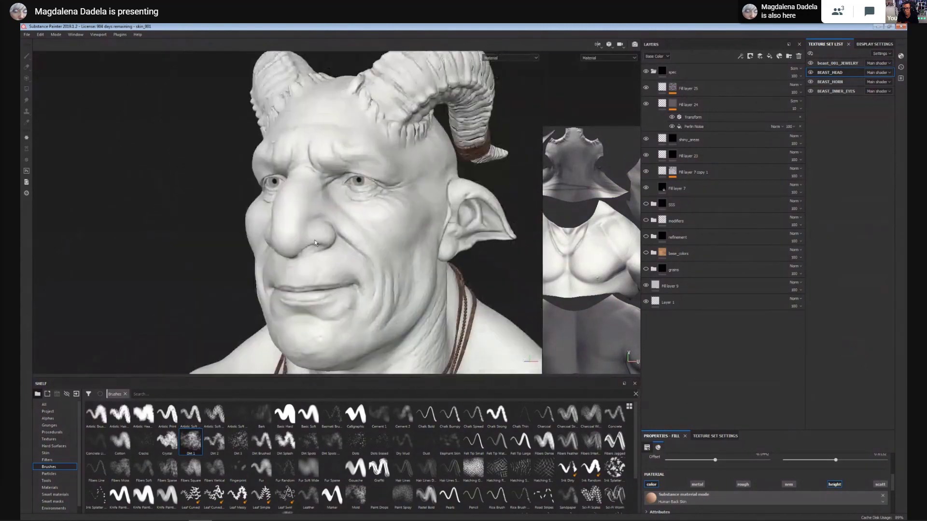
Examine the uncolored sculpt's face straight on, covering the brow, eyes, nose, mouth and chin.
alt+right_drag(323, 117, 333, 193)
alt+drag(333, 193, 380, 231)
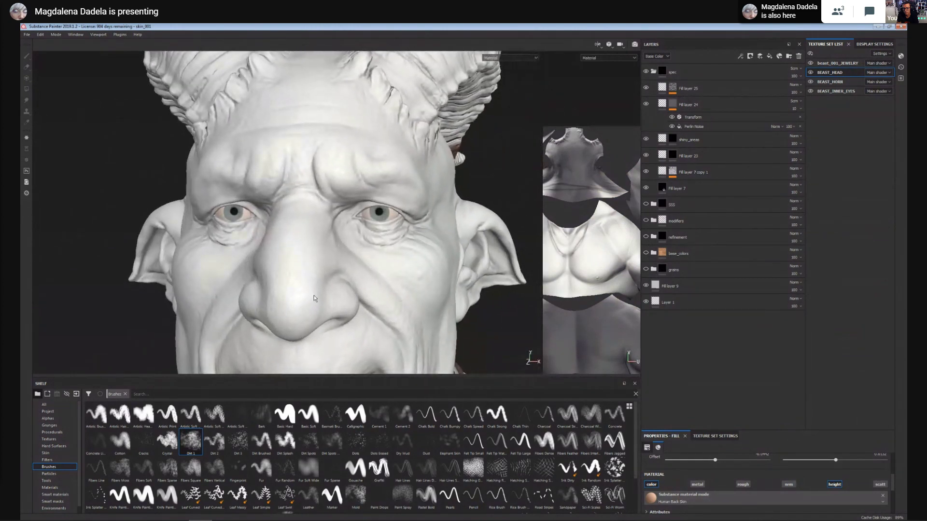
alt+middle_drag(315, 298, 327, 216)
alt+drag(327, 219, 316, 198)
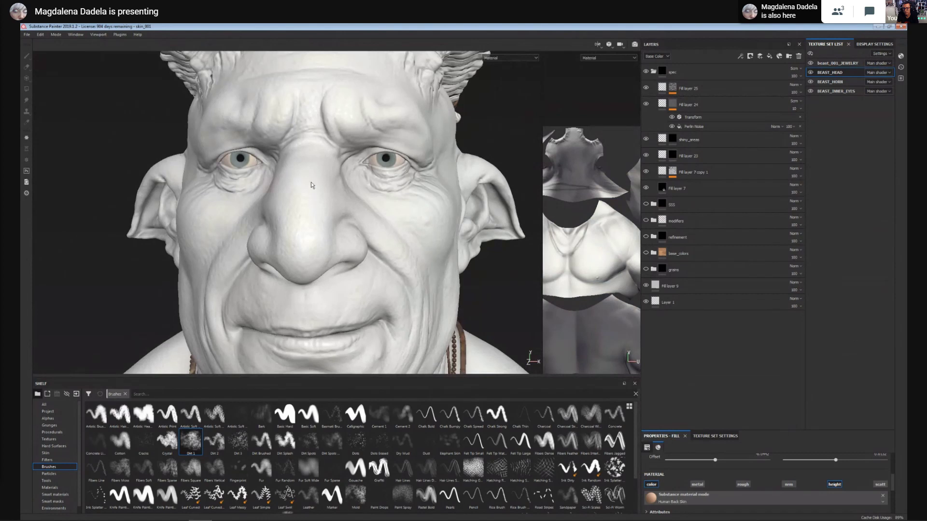
alt+middle_drag(318, 179, 321, 217)
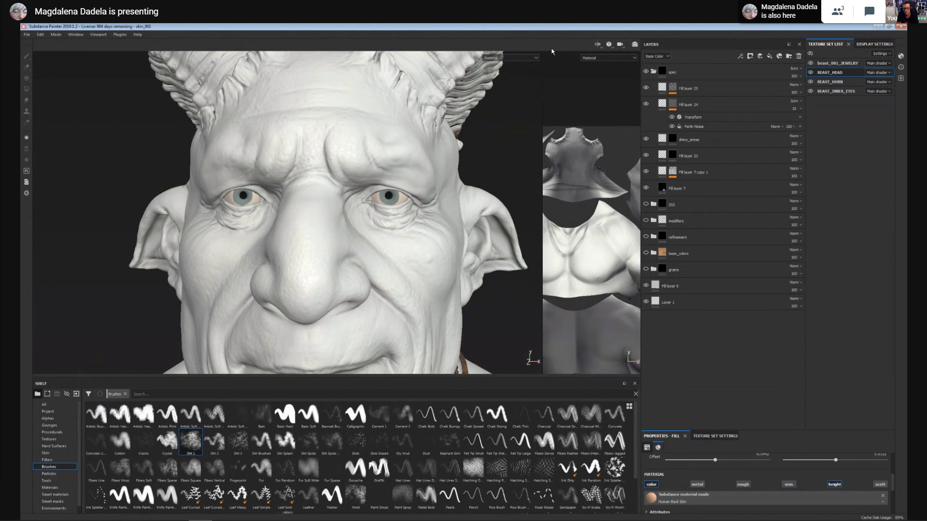
alt+middle_drag(401, 238, 407, 112)
alt+right_drag(372, 294, 360, 266)
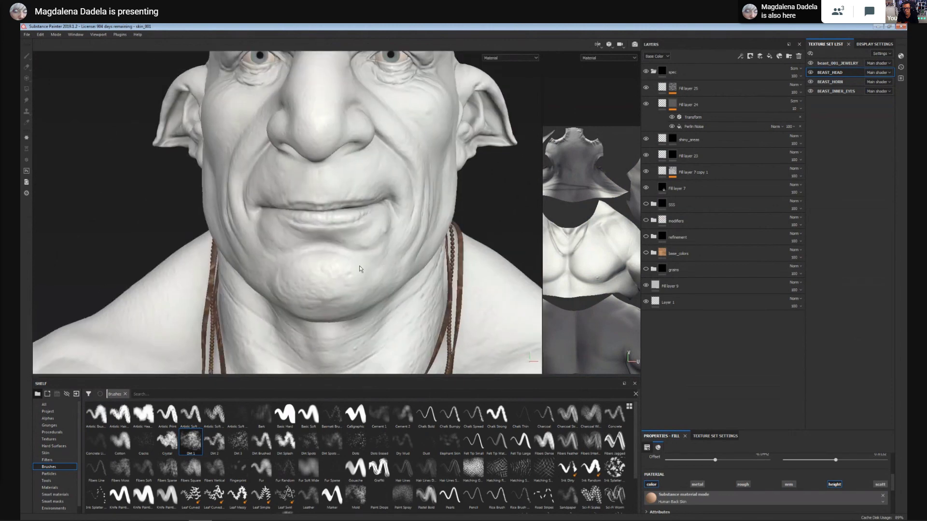
Examine the uncolored head together with the neck and shoulders, including a closer view of the mouth and chin.
alt+middle_drag(393, 232, 372, 268)
alt+right_drag(372, 269, 290, 286)
alt+middle_drag(330, 310, 320, 227)
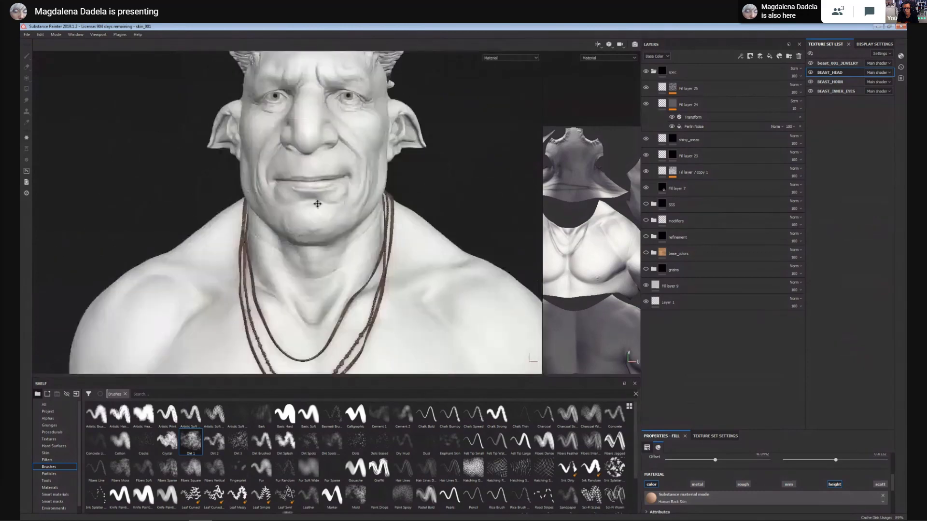
alt+drag(316, 203, 290, 211)
alt+middle_drag(287, 161, 343, 222)
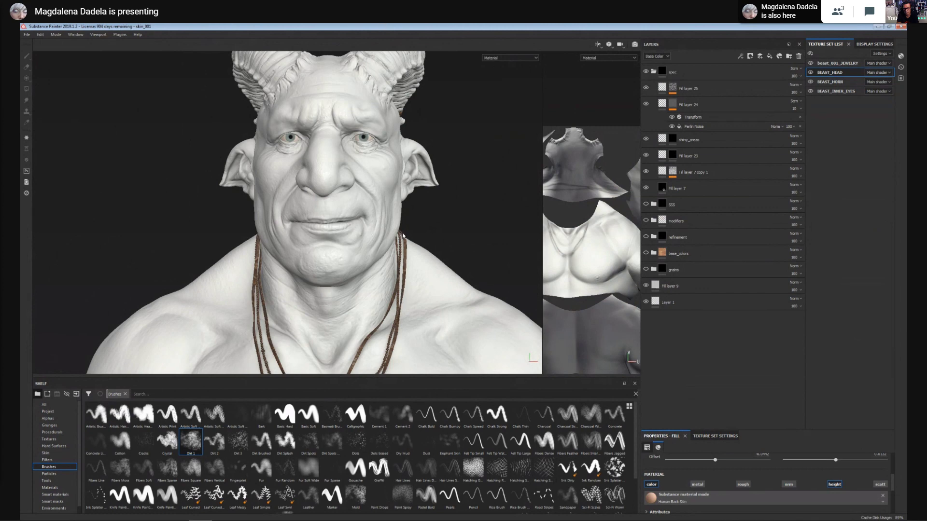
alt+right_drag(403, 236, 433, 239)
alt+right_drag(397, 214, 365, 207)
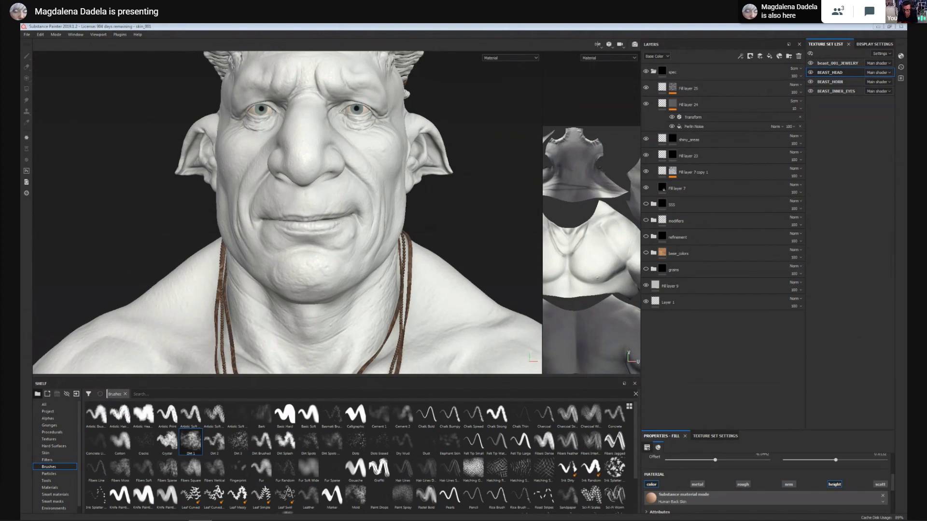
click(438, 210)
scroll(438, 210, up, 3)
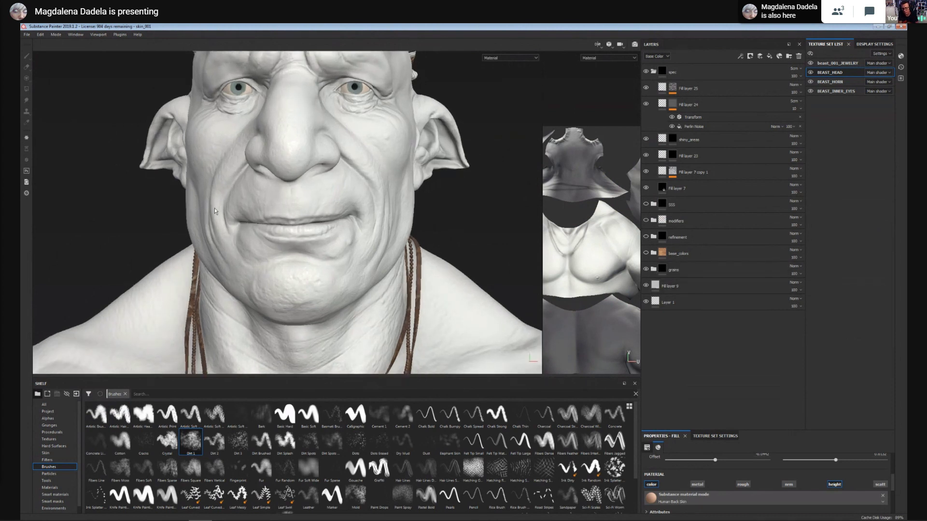
scroll(426, 178, up, 1)
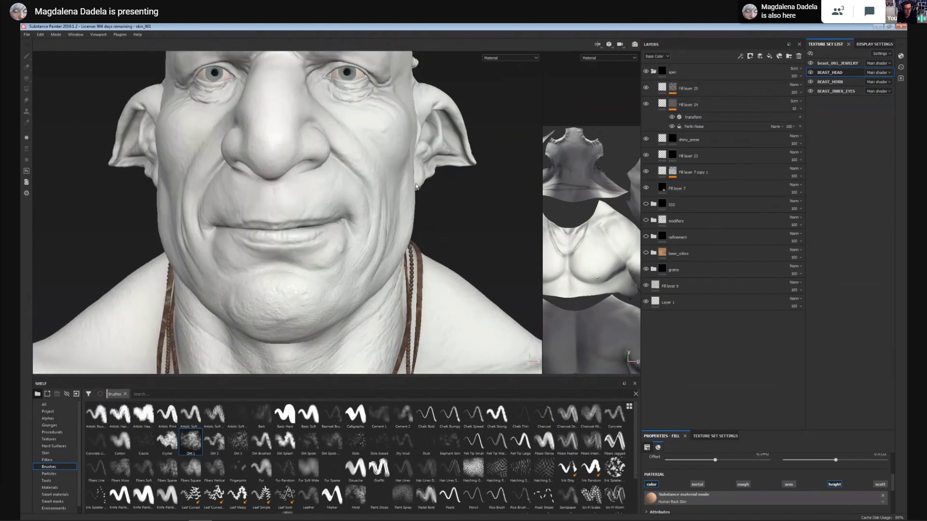
Look inside the grains folder and collapse it again.
scroll(415, 187, down, 2)
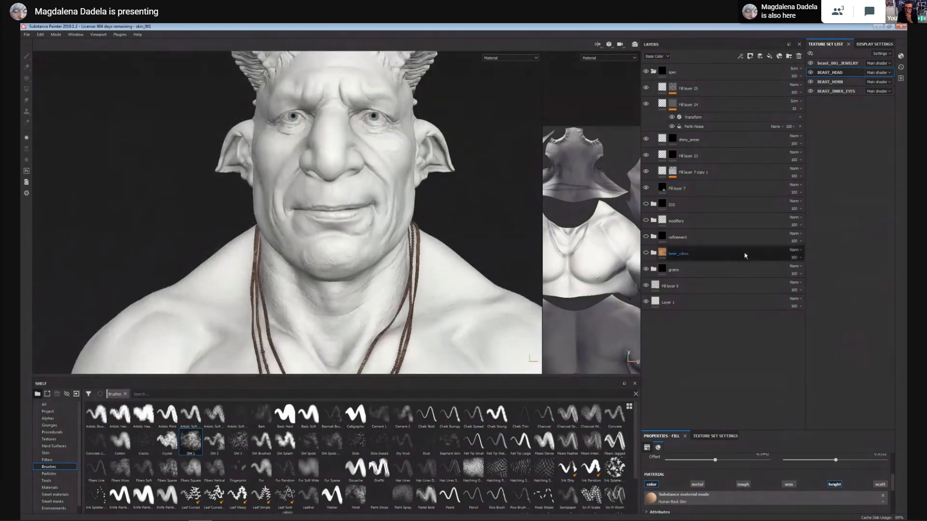
click(654, 270)
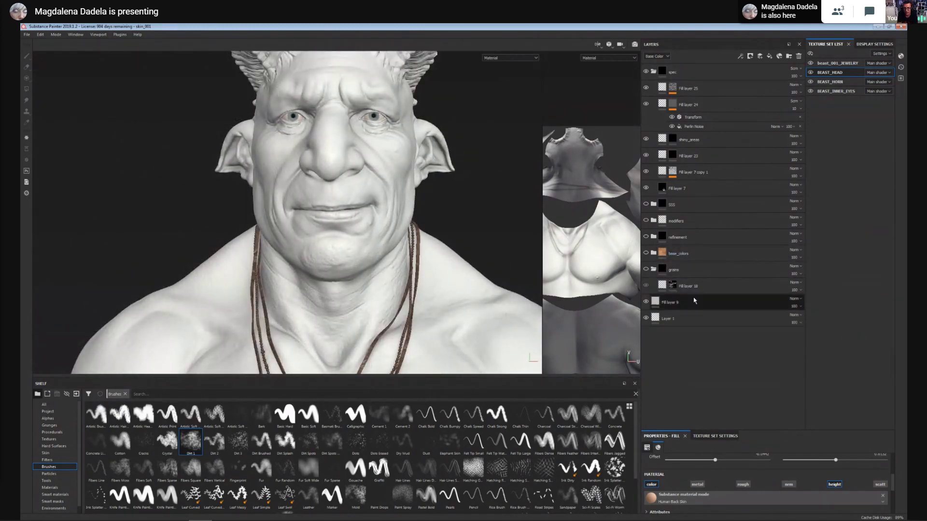
click(655, 270)
Widen the 2D view and examine the unwrapped chest, neck and face shells in the UV layout.
drag(540, 242, 280, 243)
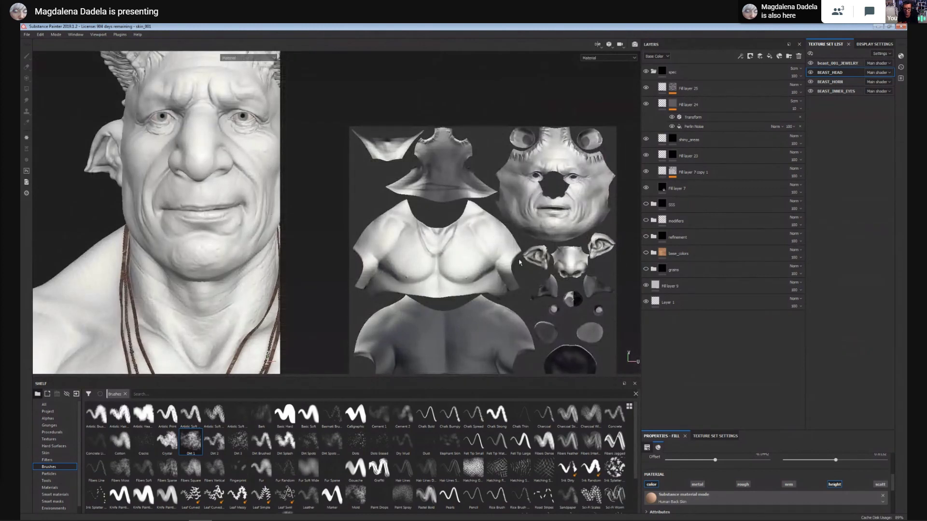
middle_drag(538, 288, 530, 202)
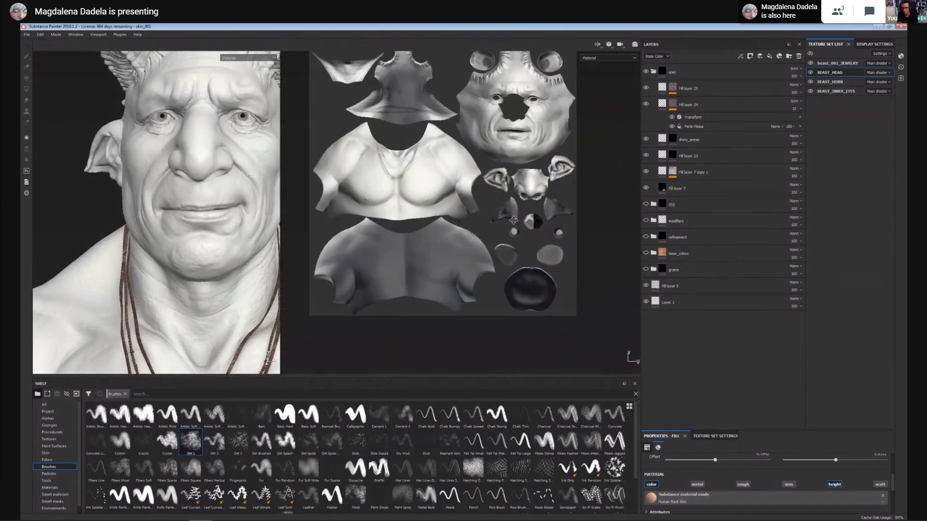
alt+right_drag(523, 181, 522, 222)
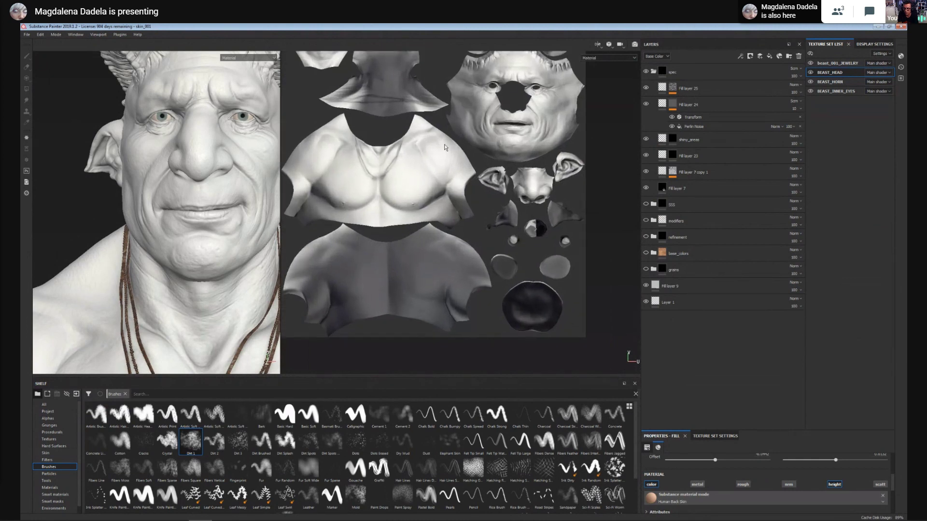
alt+middle_drag(446, 147, 466, 192)
alt+right_drag(379, 126, 380, 97)
alt+middle_drag(437, 195, 447, 184)
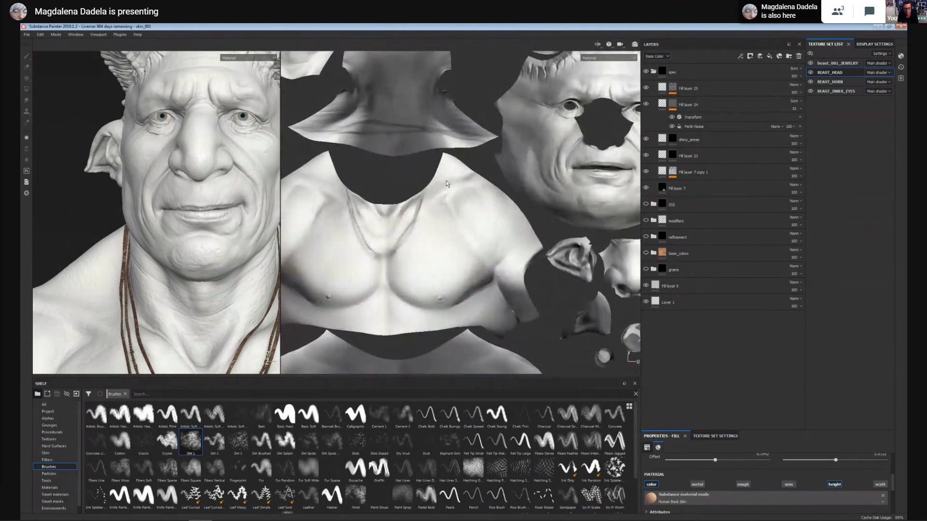
scroll(470, 169, up, 2)
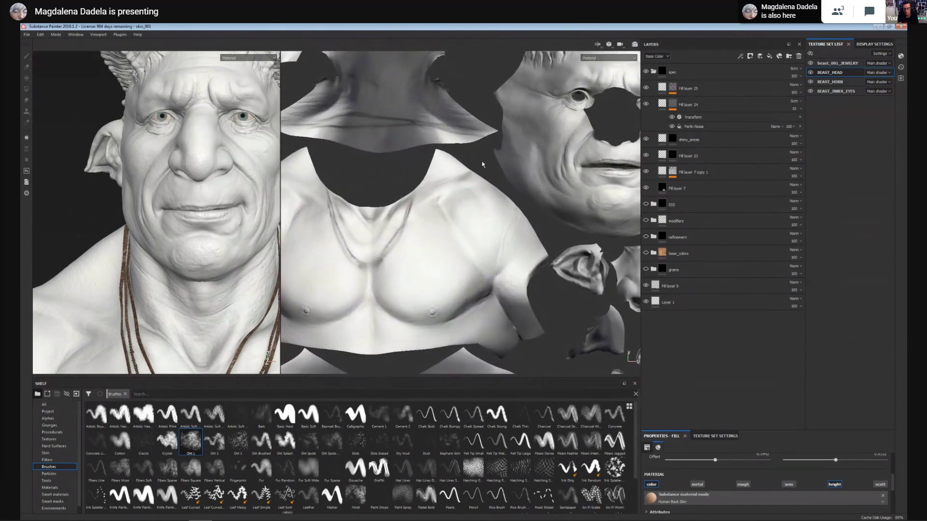
alt+middle_drag(480, 151, 444, 194)
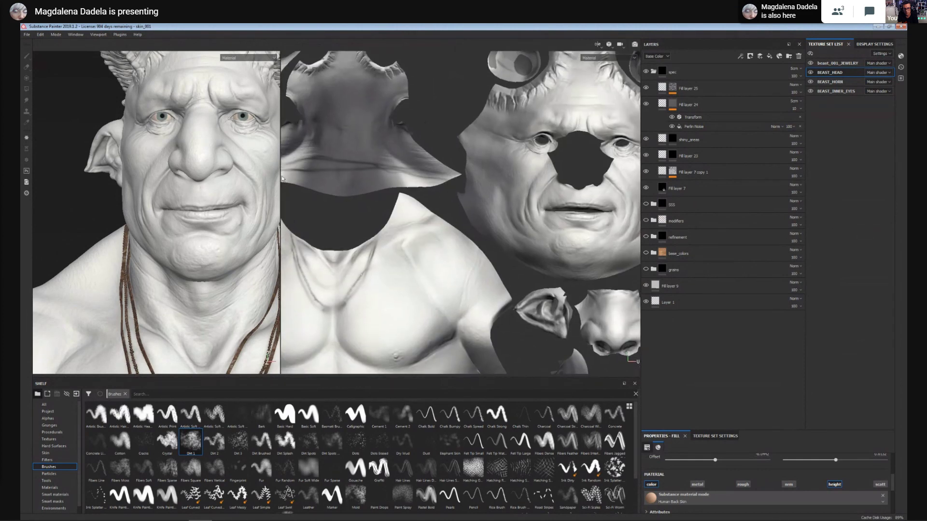
Give the 3D viewport slightly more room and examine the face, ear and nose shells in the 2D view.
drag(281, 176, 332, 176)
scroll(512, 193, down, 4)
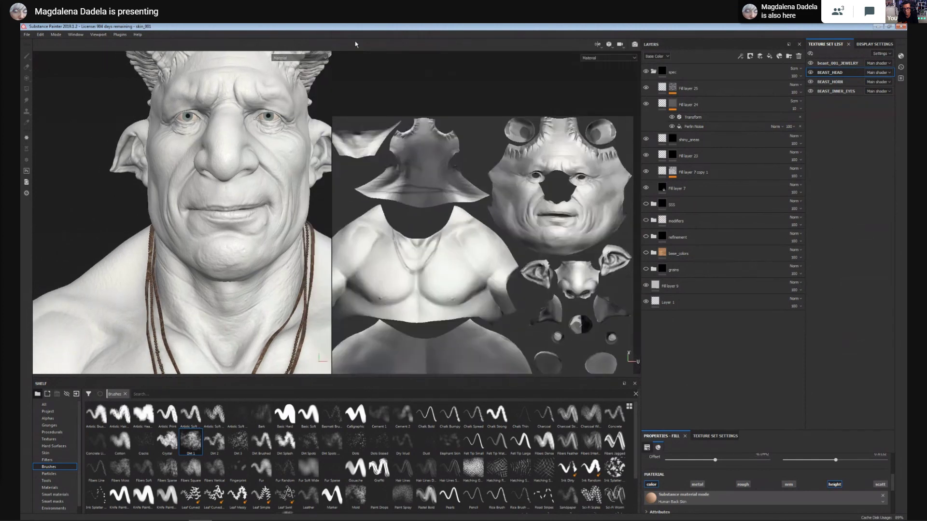
alt+middle_drag(517, 186, 541, 117)
alt+middle_drag(505, 166, 429, 201)
scroll(513, 193, up, 4)
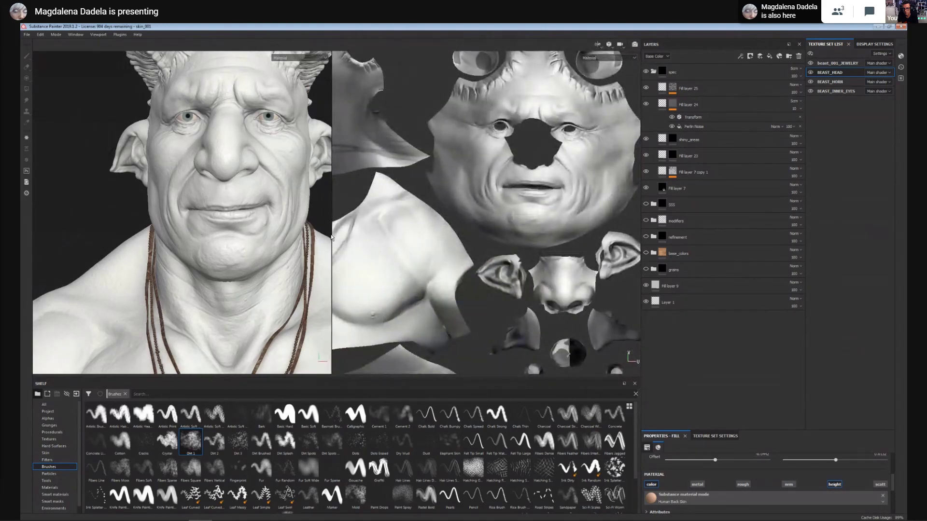
Enlarge the 2D view over most of the workspace and examine the head texture set's overall UV layout.
drag(334, 237, 137, 237)
alt+right_drag(344, 168, 271, 207)
alt+middle_drag(271, 208, 349, 169)
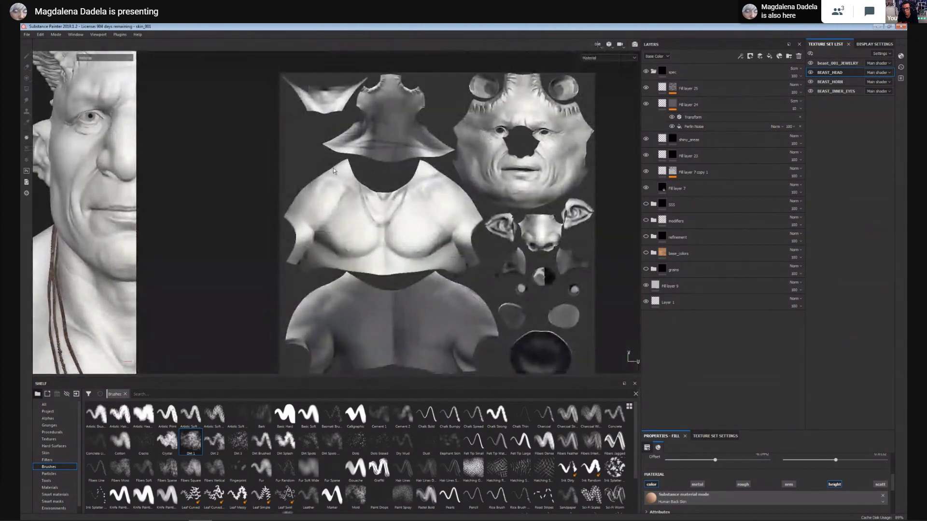
alt+middle_drag(484, 198, 448, 196)
alt+right_drag(448, 195, 464, 224)
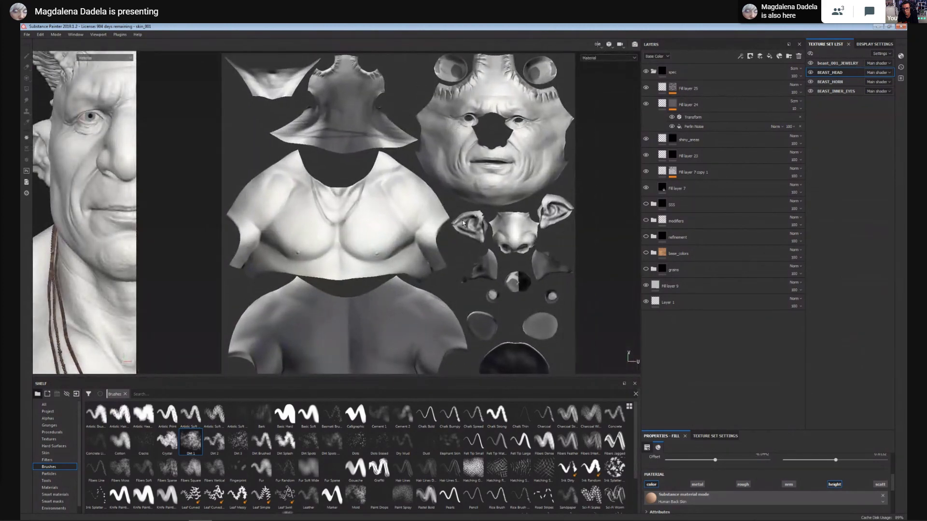
scroll(423, 112, down, 1)
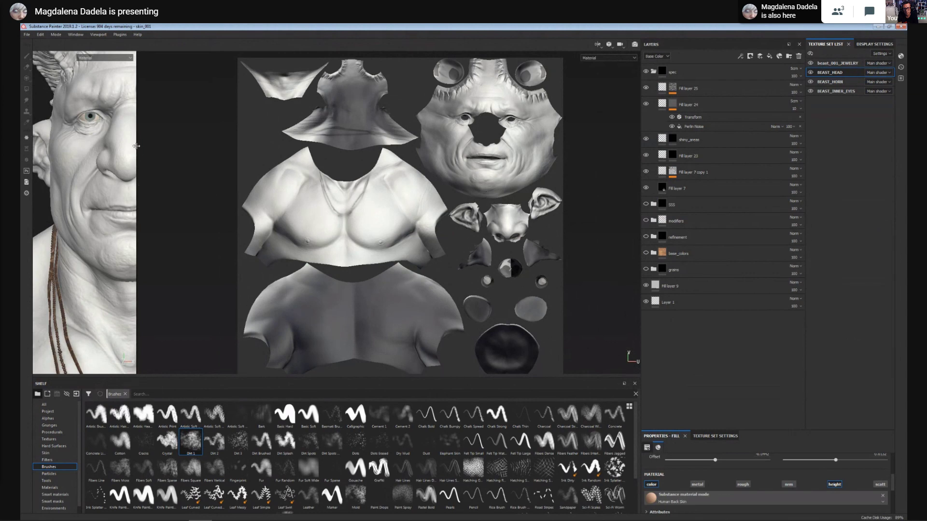
Rebalance the split to favour the 3D viewport and compare the sculpted head, neck and shoulders with the UV layout.
drag(139, 147, 351, 146)
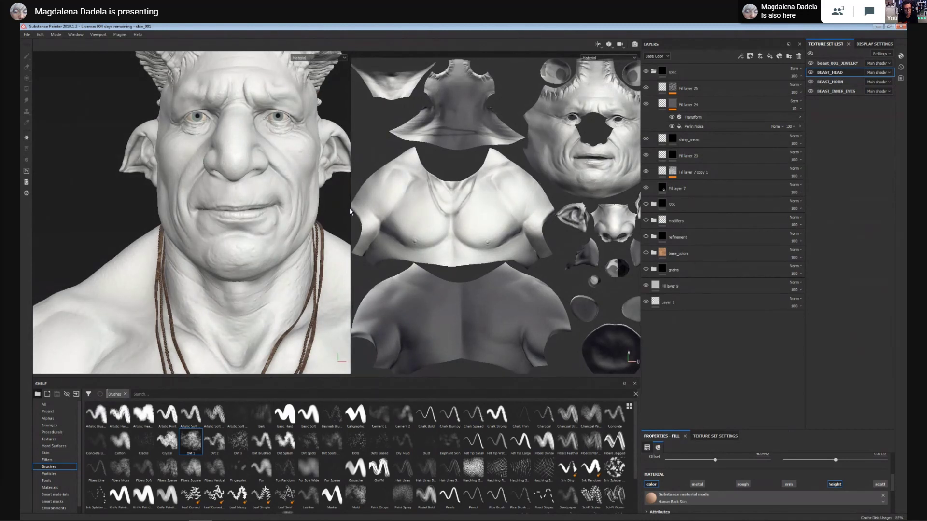
drag(350, 211, 486, 225)
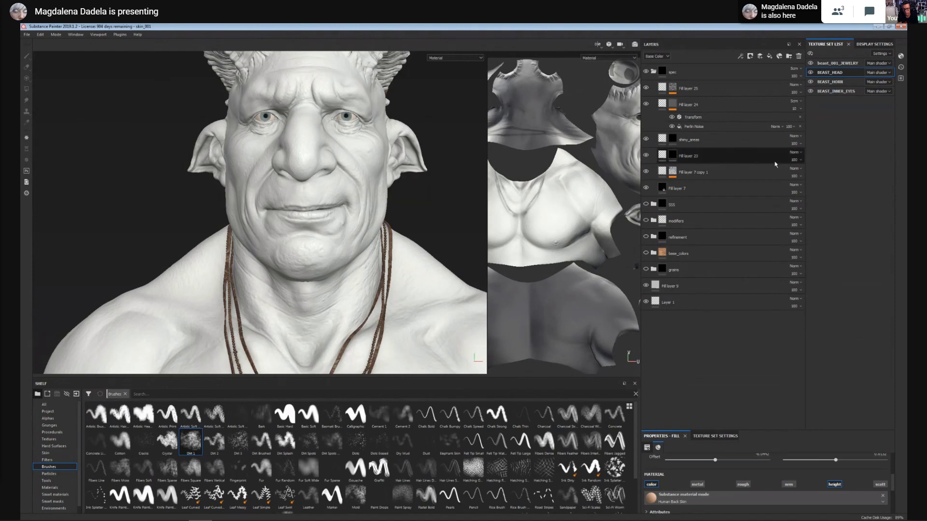
drag(488, 181, 293, 161)
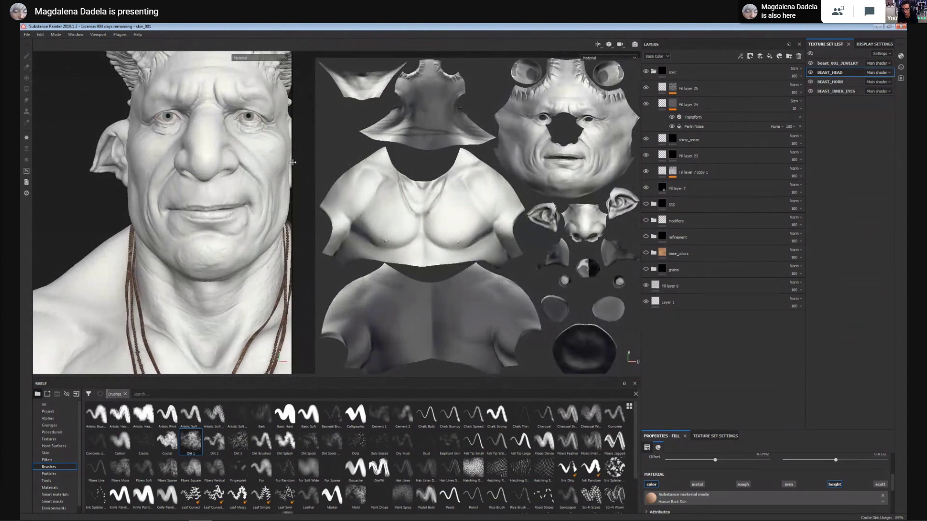
drag(292, 162, 402, 182)
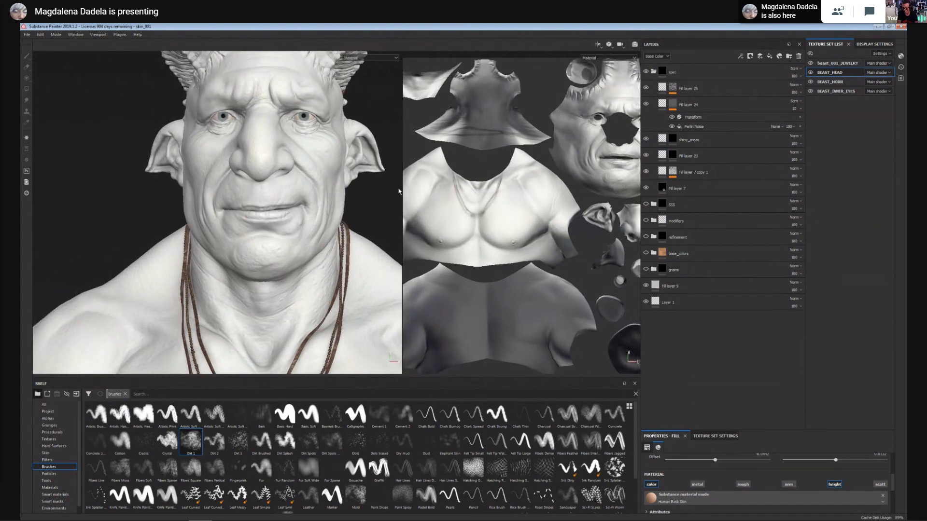
drag(403, 190, 429, 186)
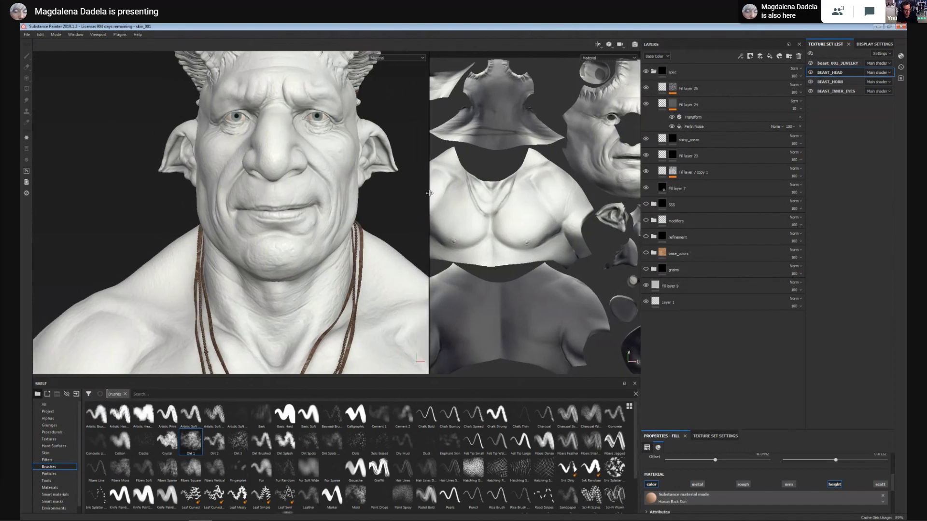
alt+right_drag(384, 218, 325, 228)
alt+middle_drag(325, 228, 317, 175)
alt+right_drag(316, 176, 345, 217)
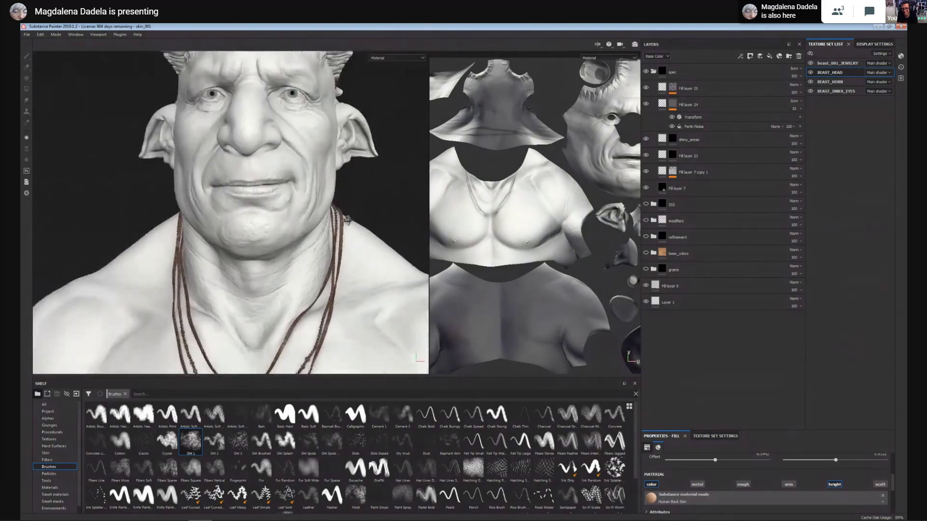
alt+middle_drag(301, 149, 319, 176)
alt+right_drag(320, 177, 411, 190)
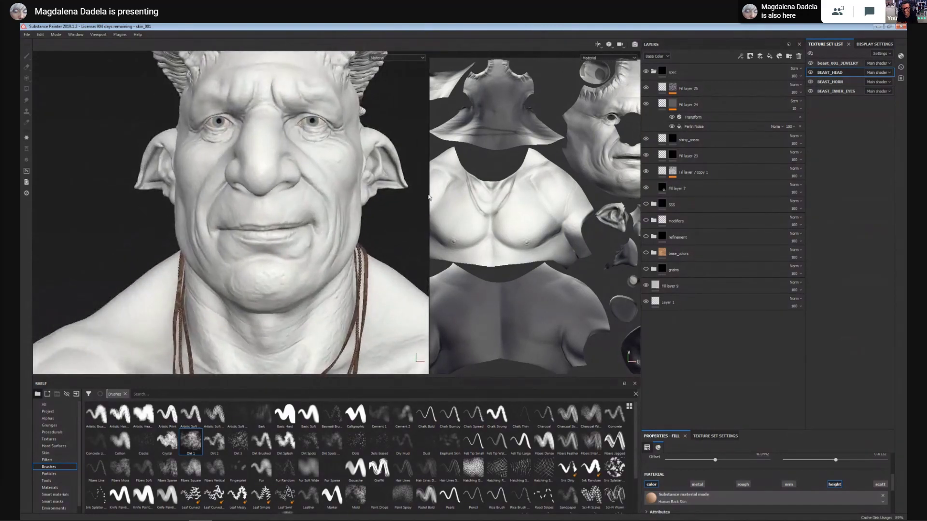
Widen the 2D view again and inspect the torso and face shells beside the 3D head.
drag(429, 197, 350, 197)
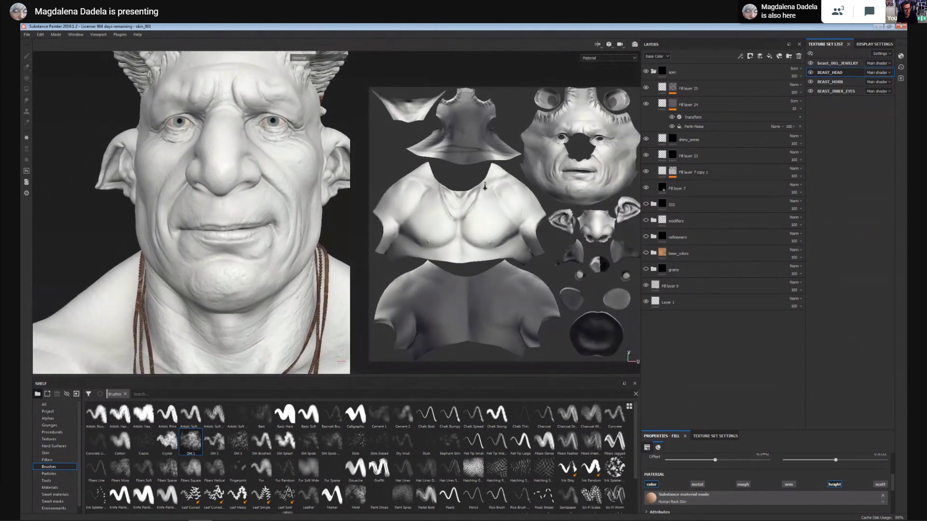
alt+right_drag(485, 186, 476, 212)
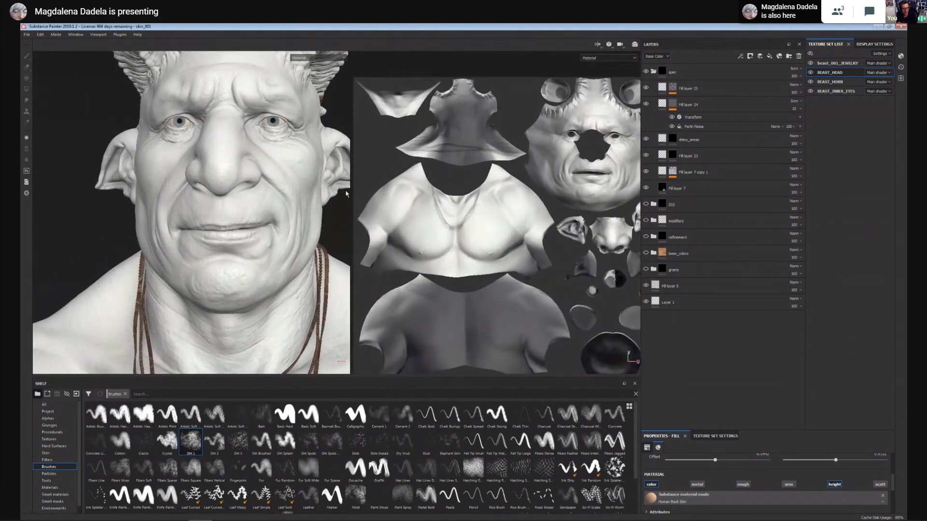
alt+middle_drag(343, 254, 345, 248)
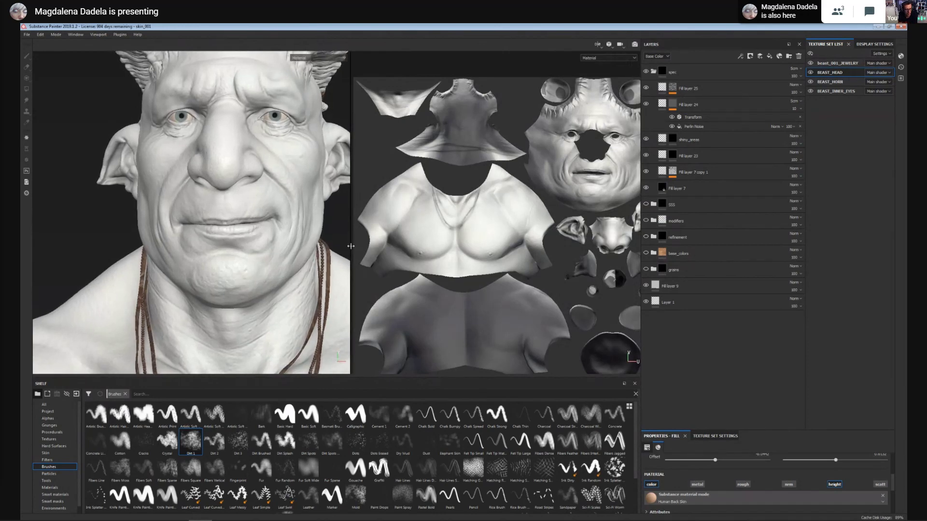
Widen the 3D viewport and examine the uncolored nose, mouth, chin and neck up close.
drag(351, 246, 511, 246)
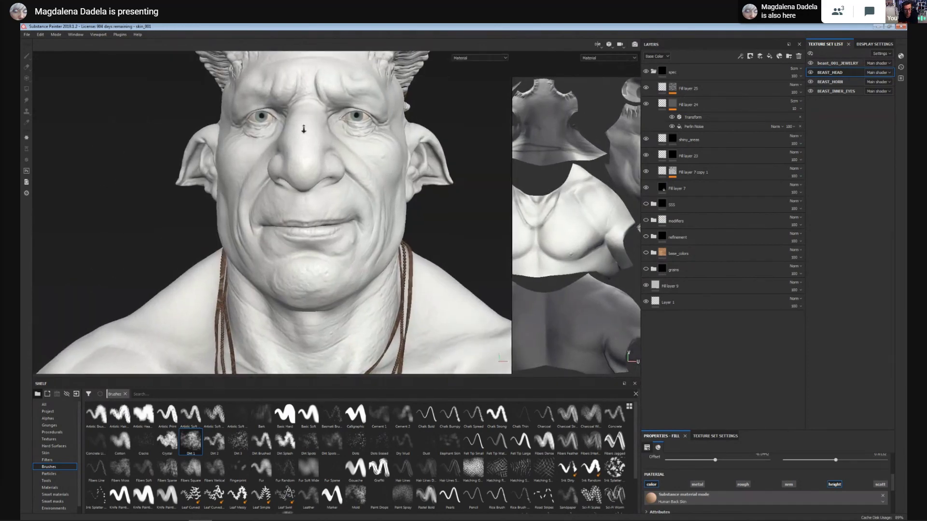
alt+right_drag(304, 129, 407, 269)
alt+middle_drag(407, 269, 422, 250)
alt+right_drag(421, 251, 341, 227)
alt+middle_drag(341, 227, 286, 224)
alt+right_drag(285, 224, 368, 207)
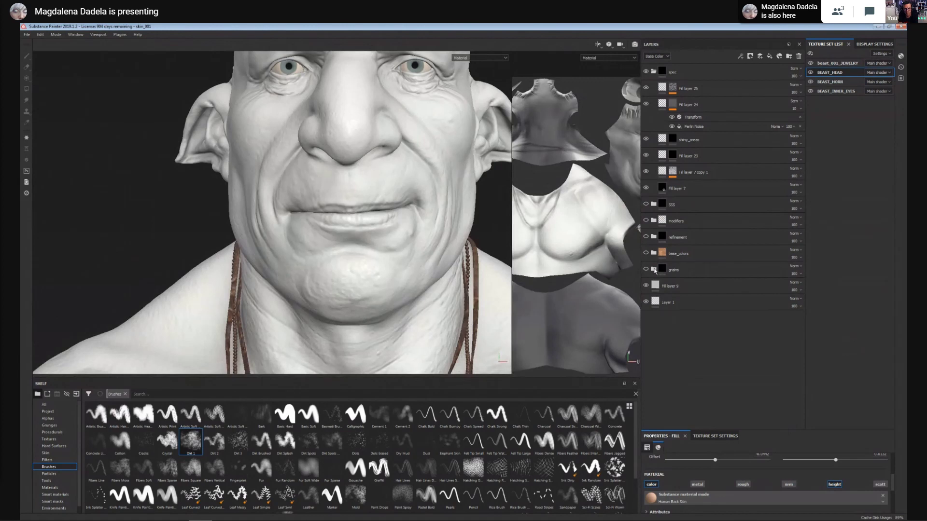
Expand the grains group in the BEAST_HEAD layers and turn on its visibility.
click(654, 269)
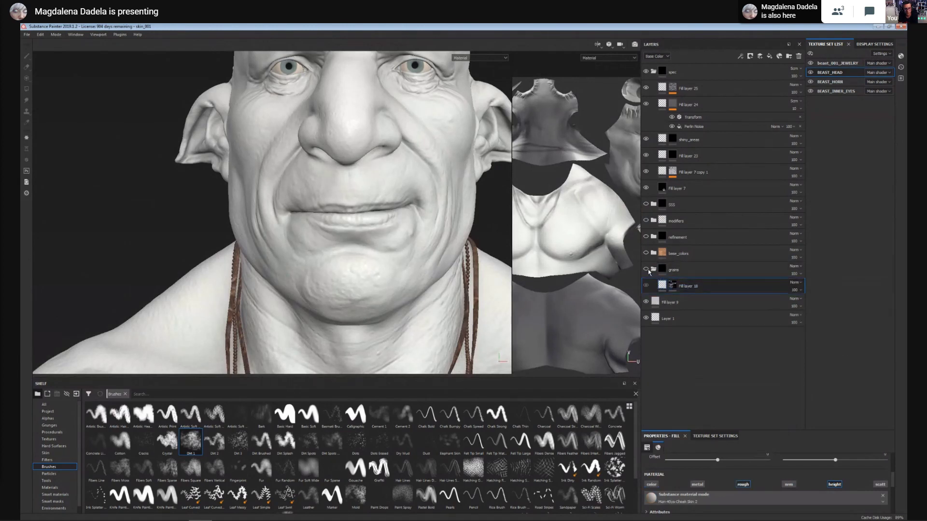
alt+middle_drag(148, 221, 143, 227)
alt+right_drag(286, 268, 338, 198)
alt+middle_drag(338, 197, 322, 202)
alt+right_drag(322, 202, 374, 219)
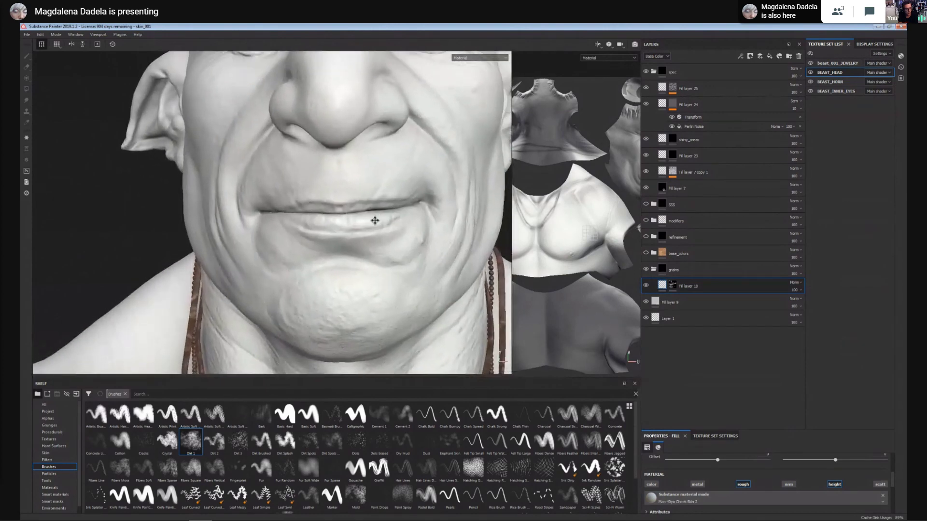
Inspect the grain detail around the lips, chin, nose and cheeks from a three-quarter angle.
alt+drag(394, 199, 370, 184)
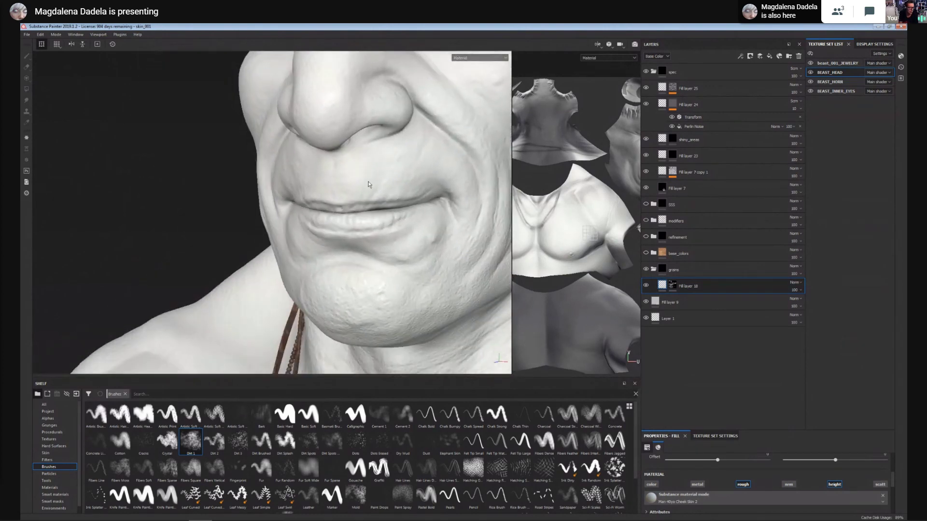
alt+middle_drag(370, 184, 327, 226)
alt+right_drag(327, 227, 323, 160)
alt+drag(323, 160, 328, 160)
alt+right_drag(327, 163, 324, 187)
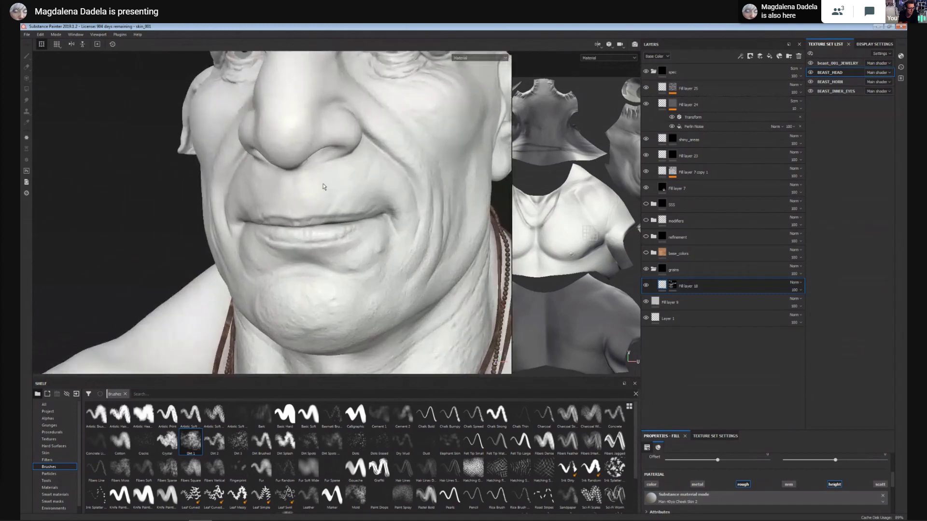
alt+middle_drag(286, 159, 296, 177)
alt+drag(297, 177, 299, 179)
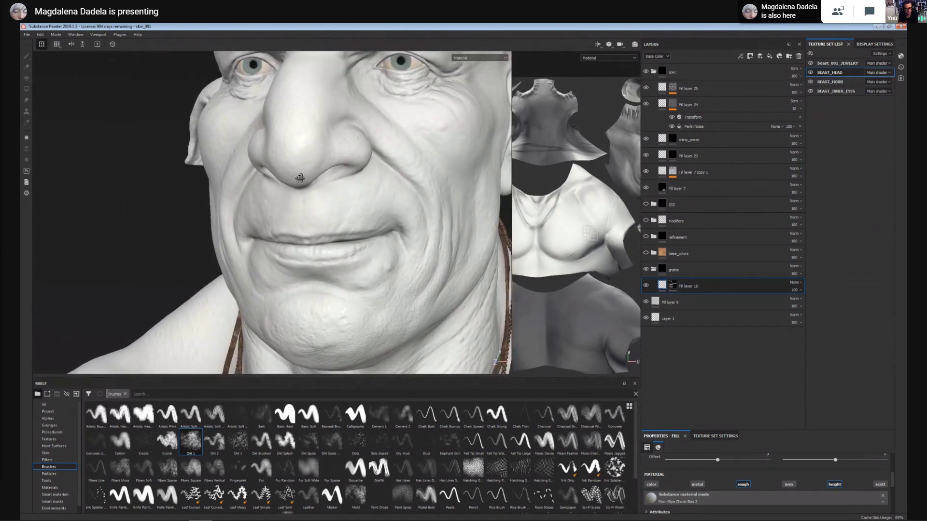
alt+middle_drag(299, 179, 301, 195)
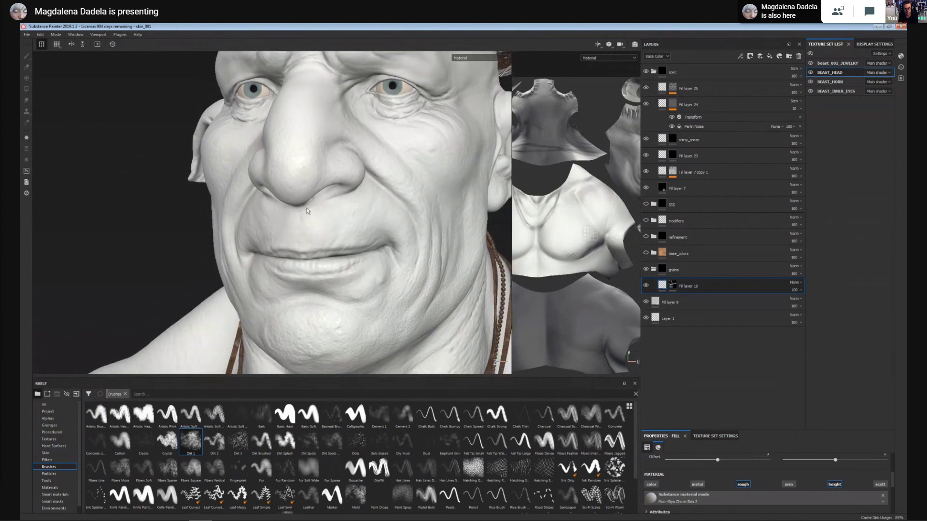
alt+drag(306, 211, 309, 212)
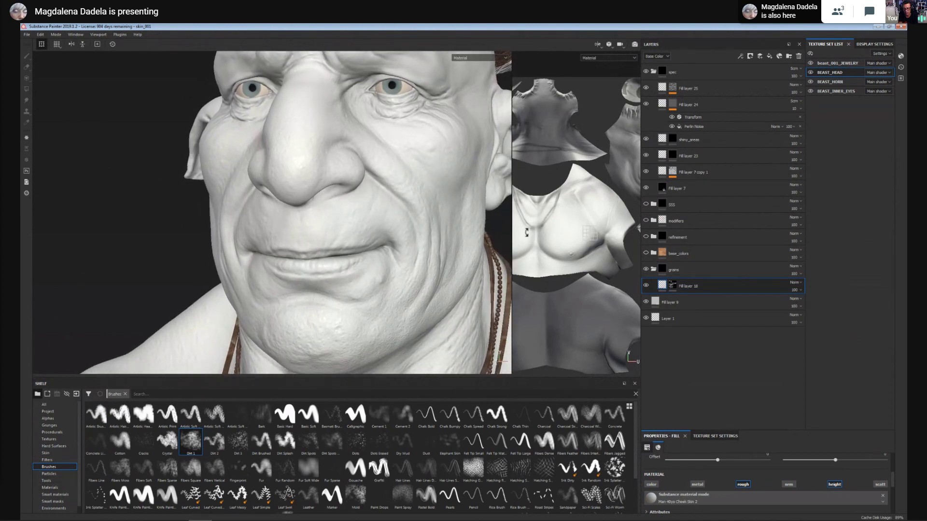
Examine the grain layer's effect on the mouth and chin up close, then across the whole face from the front.
alt+right_drag(366, 217, 386, 288)
alt+middle_drag(309, 297, 325, 236)
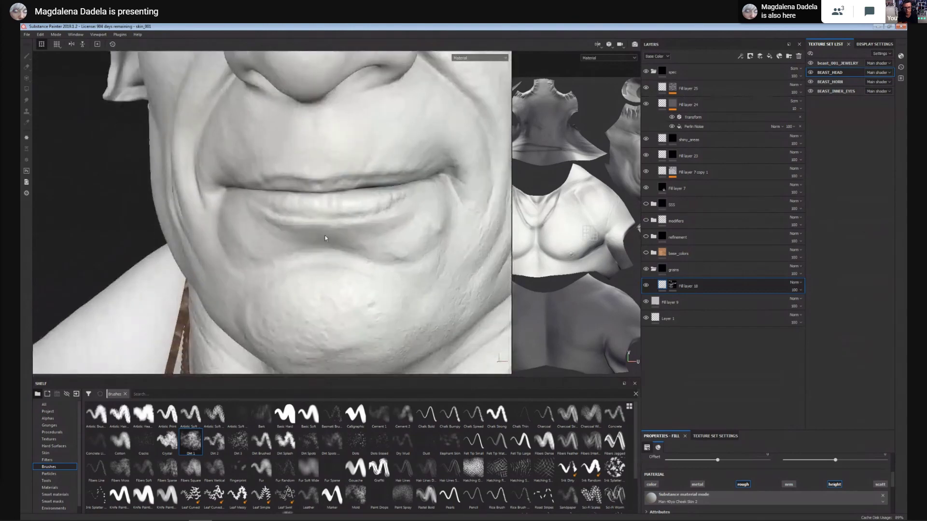
alt+drag(324, 236, 328, 235)
alt+middle_drag(328, 235, 327, 272)
alt+right_drag(327, 272, 151, 160)
alt+drag(151, 160, 302, 245)
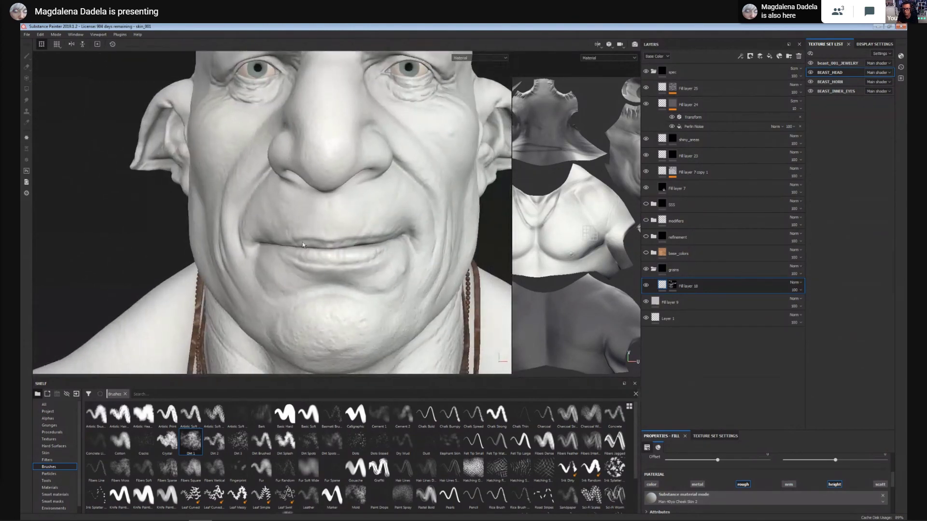
mouse_move(366, 296)
alt+right_down()
mouse_move(329, 238)
mouse_move(364, 298)
alt+right_up()
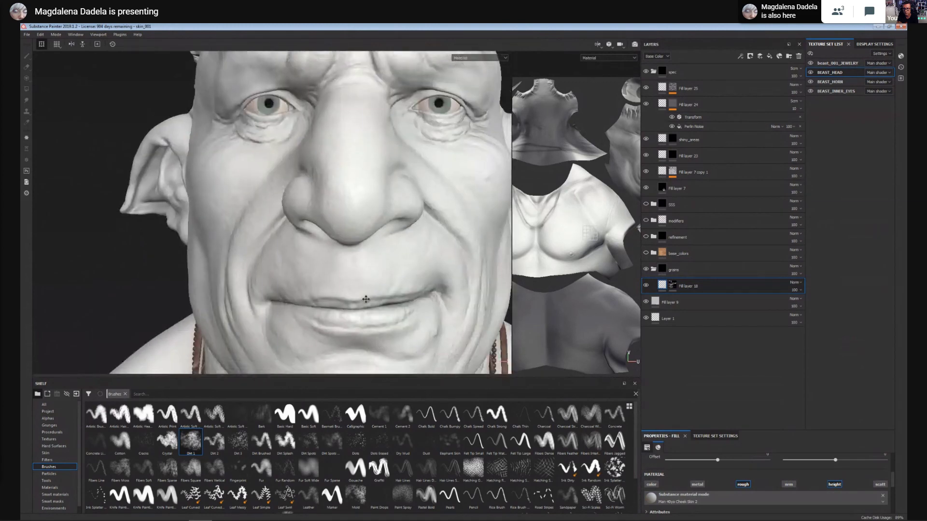
alt+middle_drag(364, 298, 360, 284)
alt+right_drag(360, 286, 349, 274)
alt+middle_drag(348, 274, 333, 223)
alt+right_drag(333, 223, 309, 275)
alt+drag(308, 276, 353, 293)
alt+right_drag(353, 292, 329, 236)
alt+middle_drag(362, 260, 401, 310)
alt+right_drag(402, 310, 410, 324)
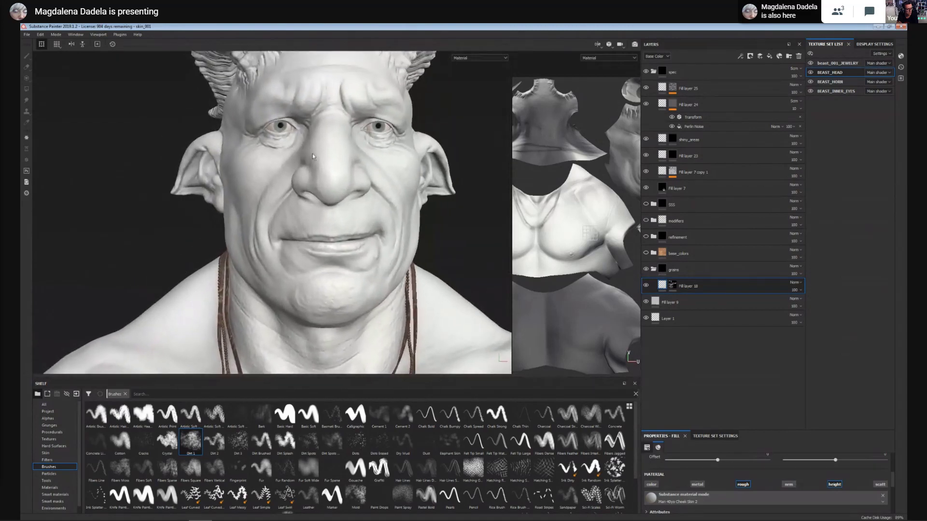
Review the uncolored head, neck and shoulders as a whole with the grains group visible.
alt+right_drag(403, 132, 342, 240)
alt+middle_drag(374, 364, 422, 304)
alt+right_drag(422, 304, 329, 290)
alt+middle_drag(464, 340, 429, 253)
alt+right_drag(429, 254, 364, 252)
alt+middle_drag(381, 283, 404, 253)
mouse_move(404, 254)
alt+right_down()
mouse_move(377, 252)
mouse_move(415, 255)
mouse_move(399, 255)
alt+right_up()
alt+middle_drag(415, 263, 424, 285)
mouse_move(426, 287)
alt+mouse_down()
mouse_move(453, 294)
mouse_move(425, 290)
alt+mouse_up()
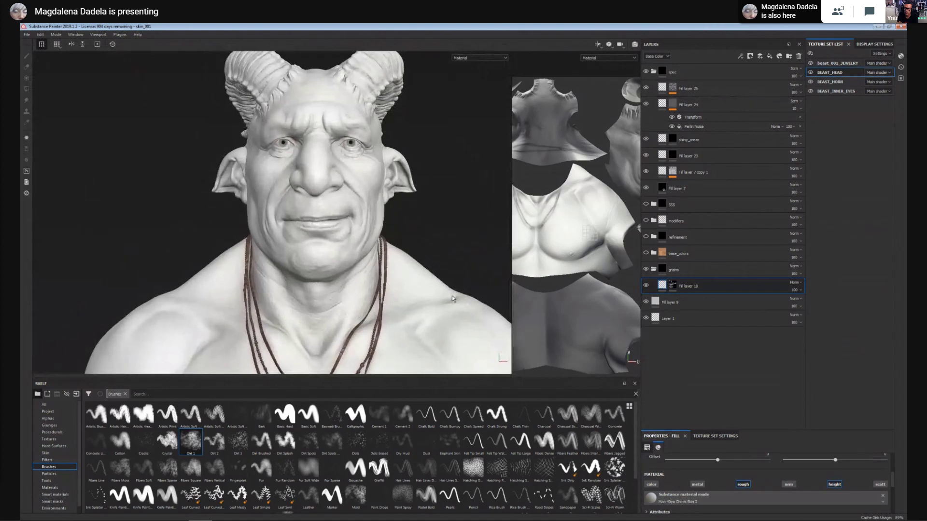
alt+middle_drag(400, 266, 387, 233)
alt+drag(387, 237, 397, 241)
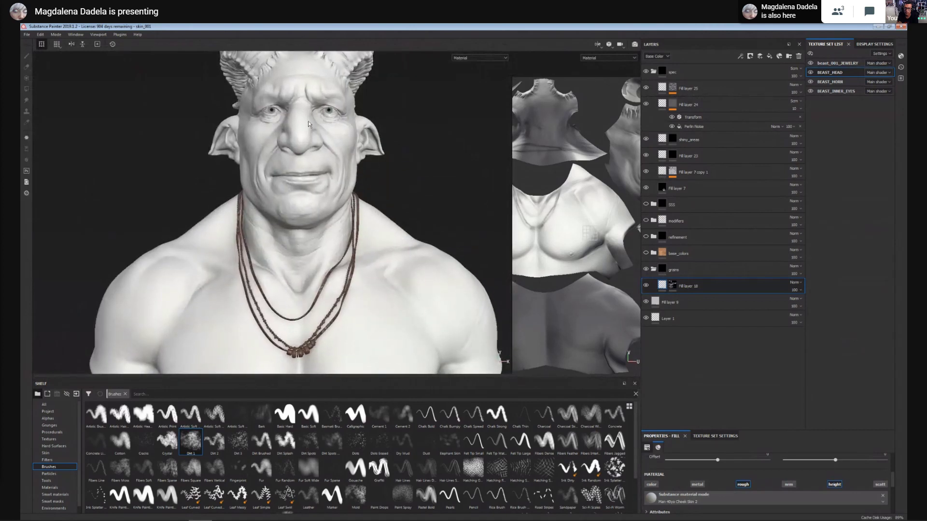
alt+right_drag(316, 187, 410, 222)
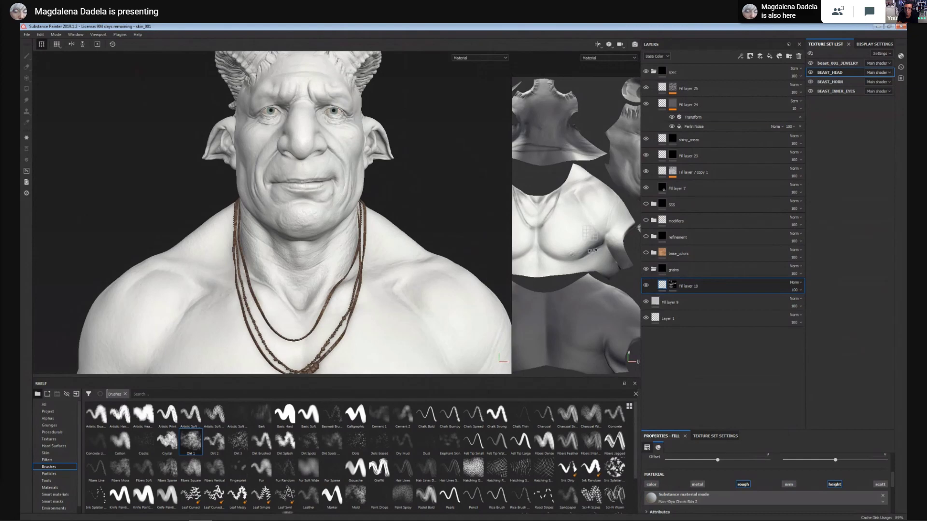
Turn on the base_colors and refinement groups for the skin, leaving the modifiers group hidden.
click(645, 253)
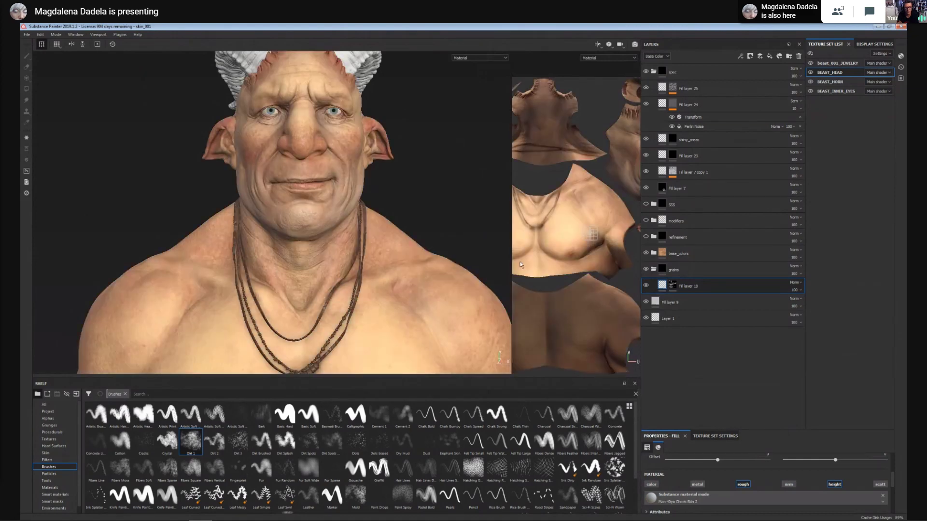
click(646, 237)
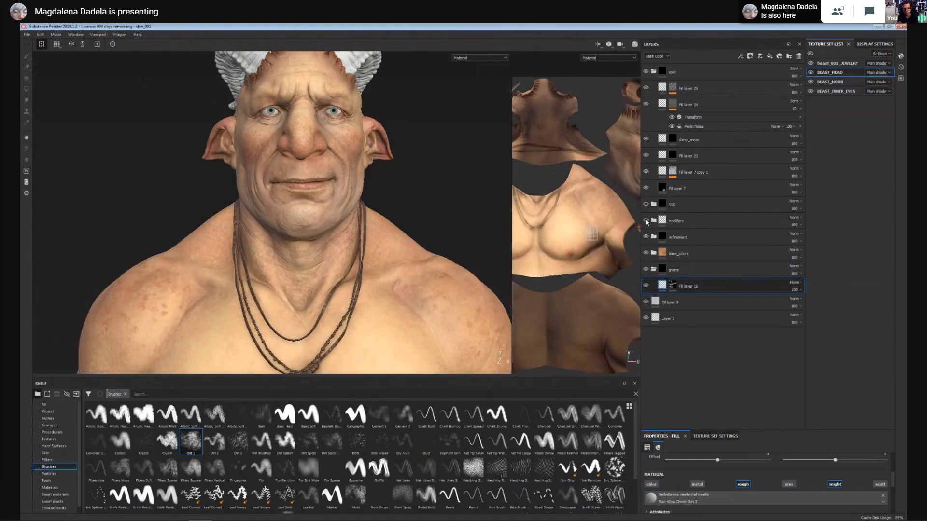
click(645, 221)
scroll(289, 155, up, 6)
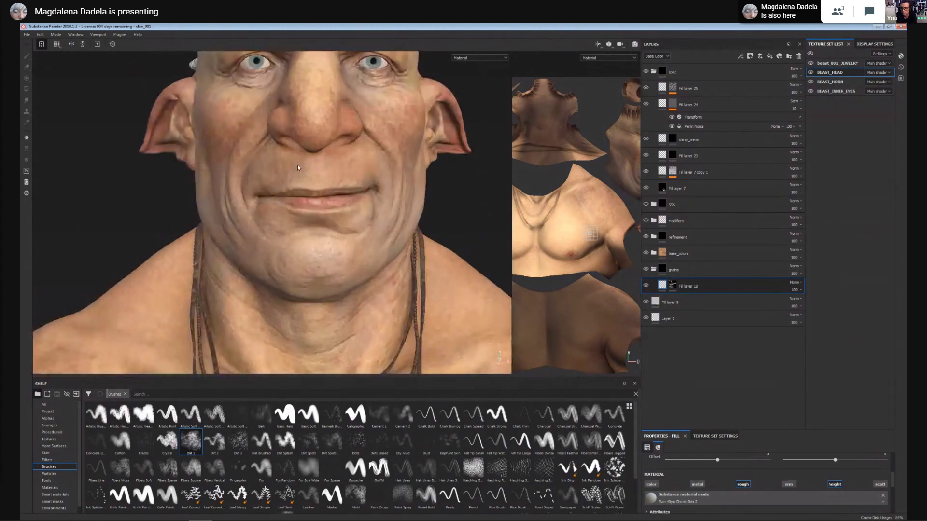
scroll(297, 168, down, 4)
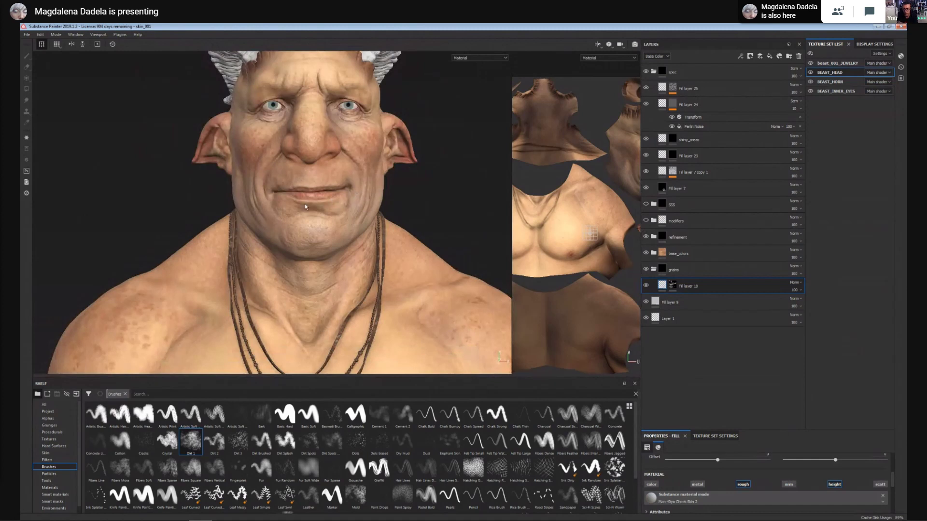
click(645, 220)
click(646, 221)
Widen the 2D view and inspect the colored face, ear, nose and torso UV shells.
drag(511, 225, 206, 224)
scroll(557, 292, up, 3)
scroll(557, 292, up, 3)
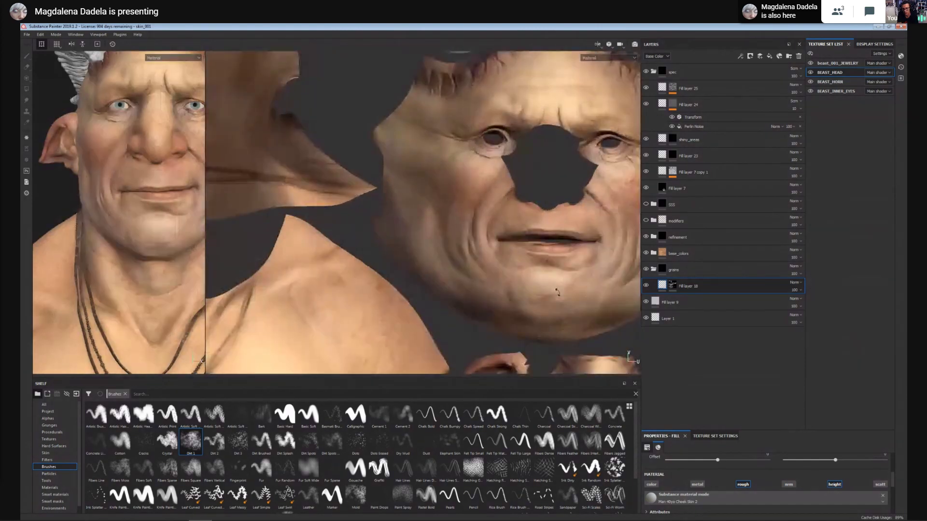
middle_drag(557, 292, 444, 103)
scroll(504, 232, up, 2)
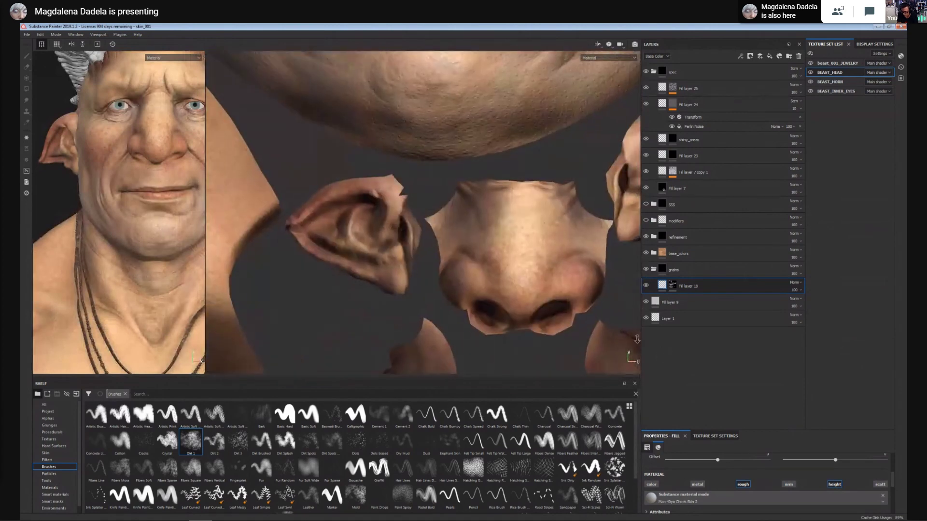
alt+right_drag(637, 340, 192, 46)
mouse_move(299, 53)
alt+middle_down()
mouse_move(316, 105)
mouse_move(286, 64)
alt+middle_up()
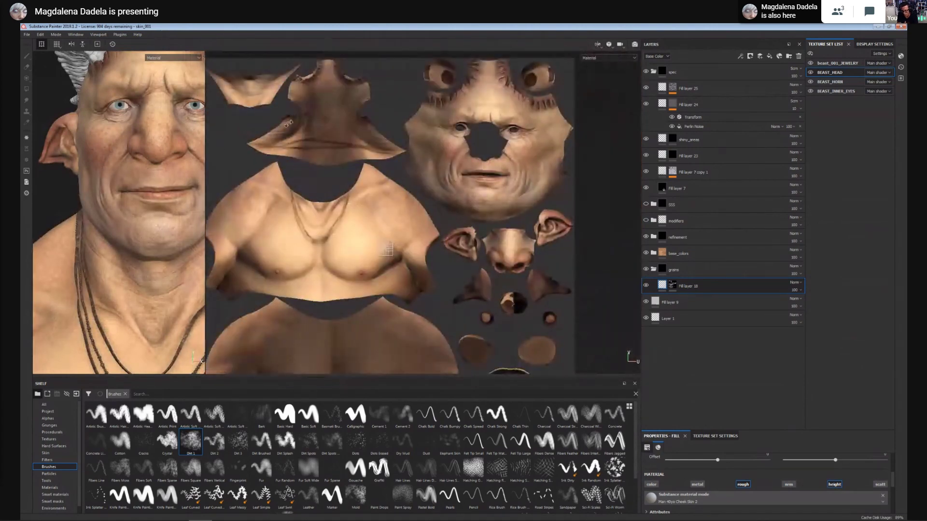
Rebalance the split and compare the colored 3D head with the face, ear and nose UV shells.
drag(206, 143, 357, 150)
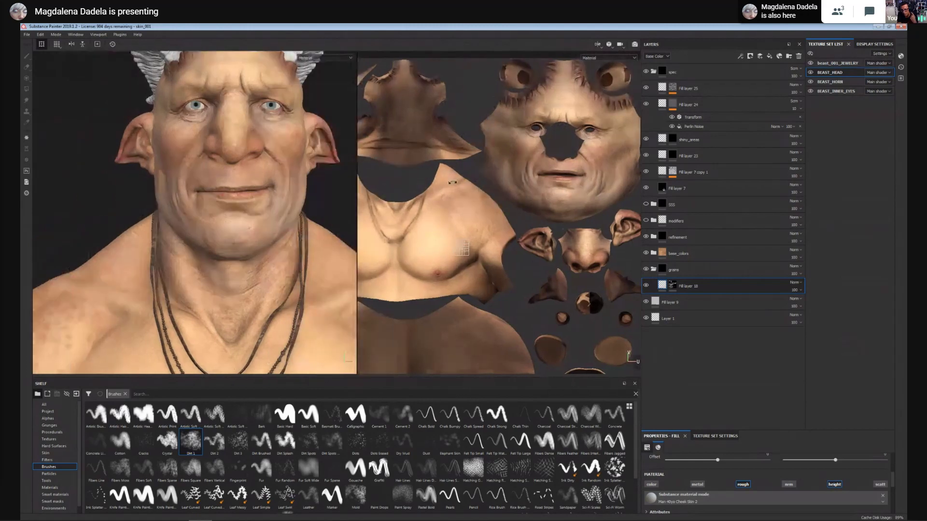
alt+middle_drag(555, 198, 497, 212)
alt+right_drag(497, 212, 512, 224)
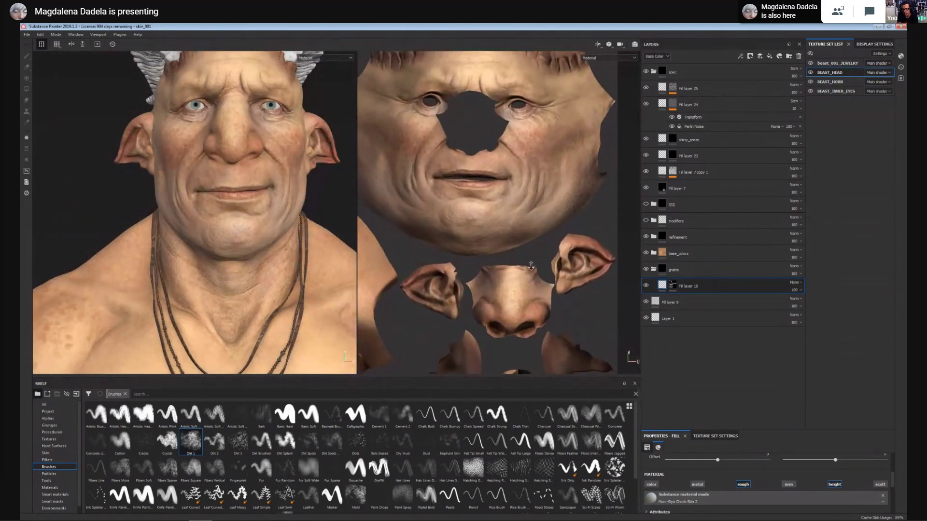
mouse_move(244, 182)
alt+mouse_down()
mouse_move(115, 186)
mouse_move(244, 185)
alt+mouse_up()
alt+middle_drag(547, 237, 560, 179)
scroll(506, 170, up, 4)
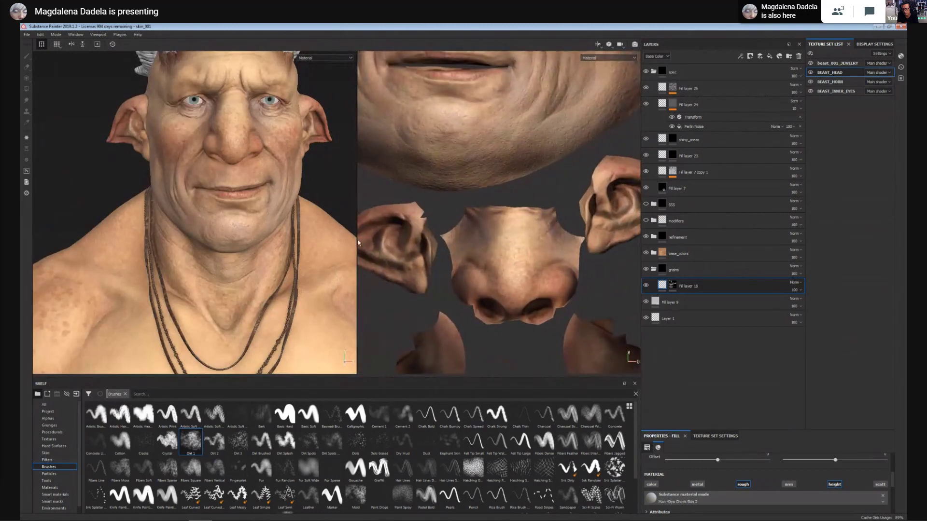
Give the 3D viewport slightly more room and examine the skin color variation on the nose and cheeks in front and side view.
drag(358, 242, 385, 232)
scroll(259, 125, up, 4)
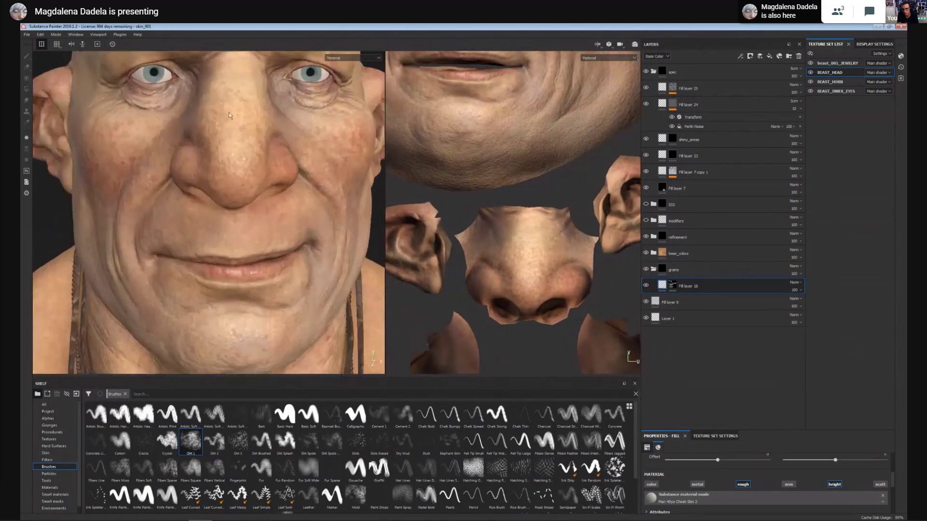
alt+drag(229, 112, 269, 137)
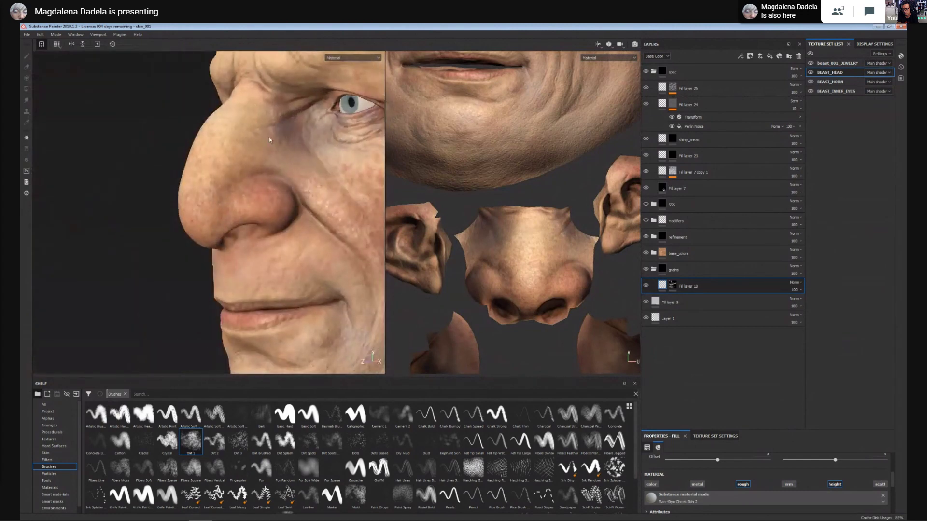
alt+drag(254, 213, 216, 199)
mouse_move(207, 265)
alt+mouse_down()
mouse_move(280, 217)
mouse_move(349, 269)
alt+mouse_up()
alt+right_drag(349, 269, 63, 107)
alt+right_drag(169, 193, 363, 341)
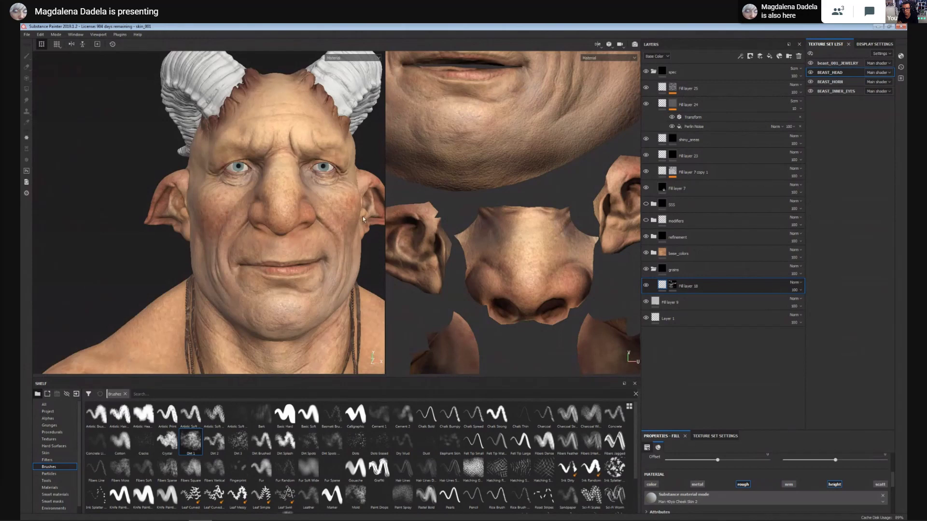
Widen the 3D viewport and compare the refined face color with the full face, nose and ear UV shells.
alt+right_drag(406, 221, 391, 216)
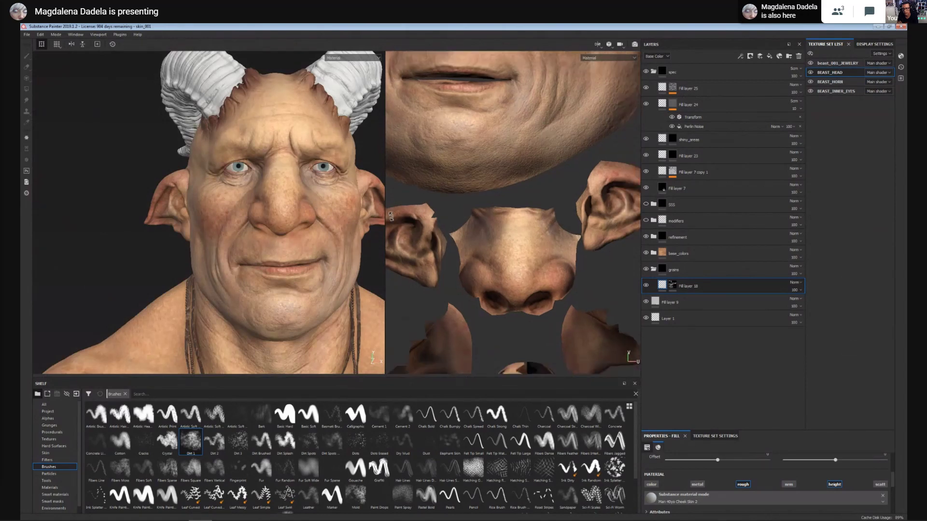
alt+right_drag(316, 193, 343, 199)
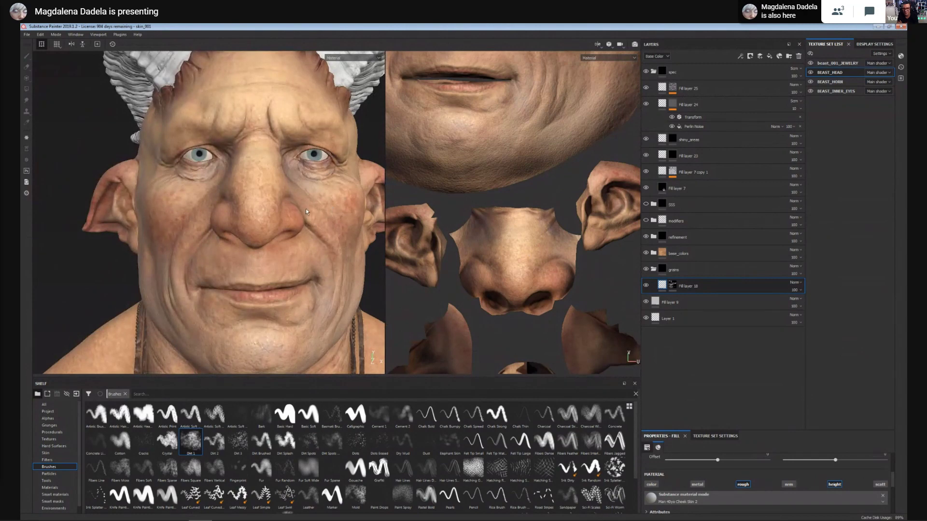
alt+right_drag(306, 206, 308, 216)
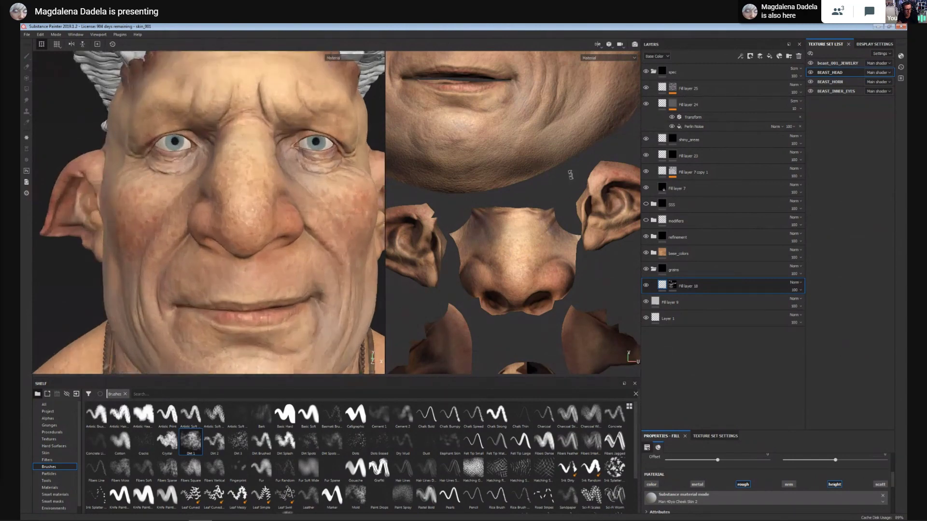
alt+right_drag(506, 260, 383, 260)
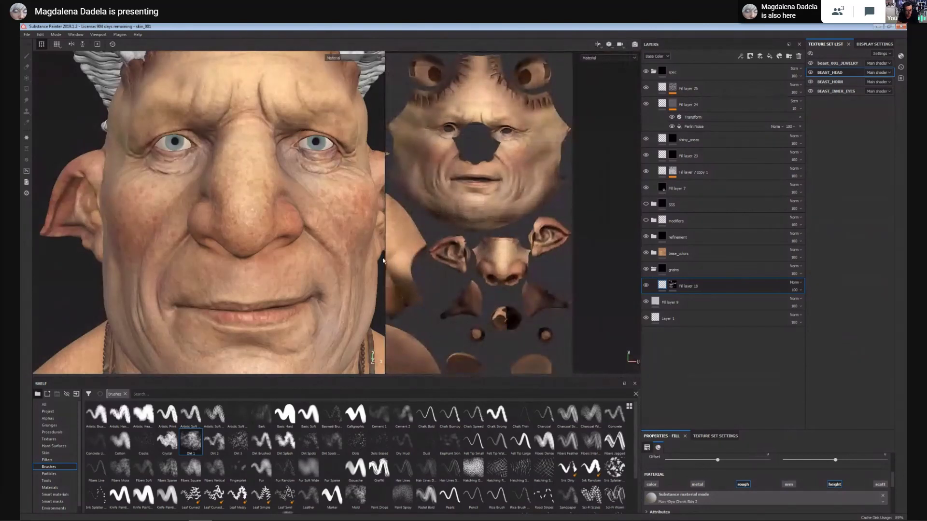
mouse_move(384, 259)
mouse_down()
mouse_move(411, 260)
mouse_move(398, 262)
mouse_up()
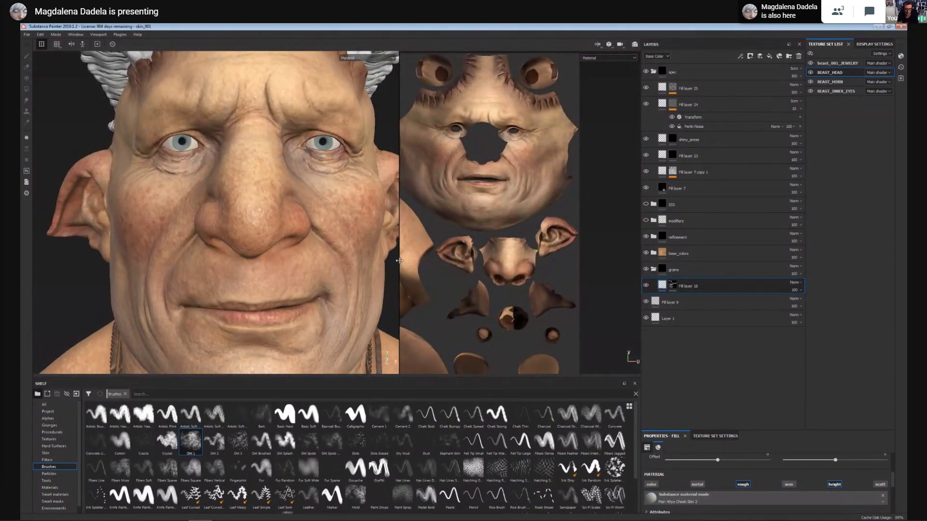
drag(399, 260, 496, 290)
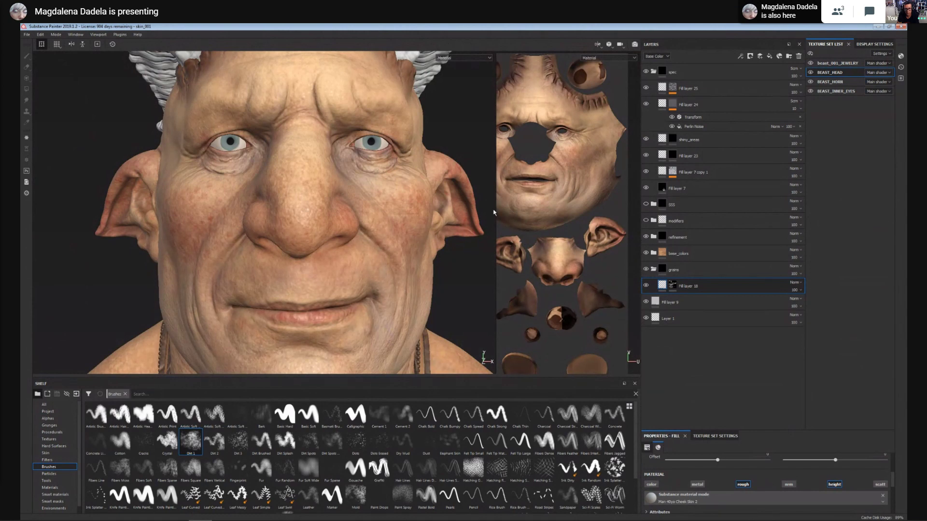
drag(496, 213, 462, 213)
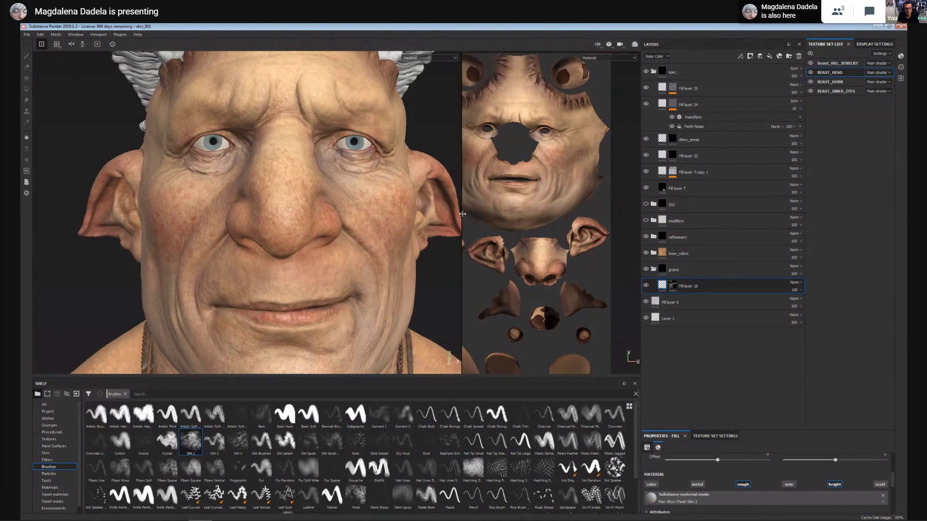
scroll(323, 206, up, 3)
scroll(319, 251, down, 3)
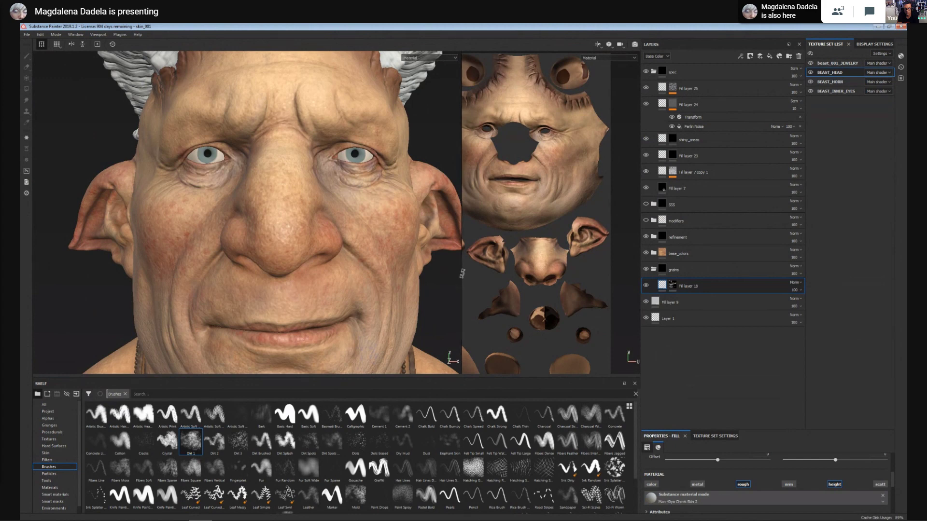
Compare the 3D face with the zoomed-out UV layout, and widen the 3D viewport to view the horns, head and shoulders.
drag(462, 273, 484, 309)
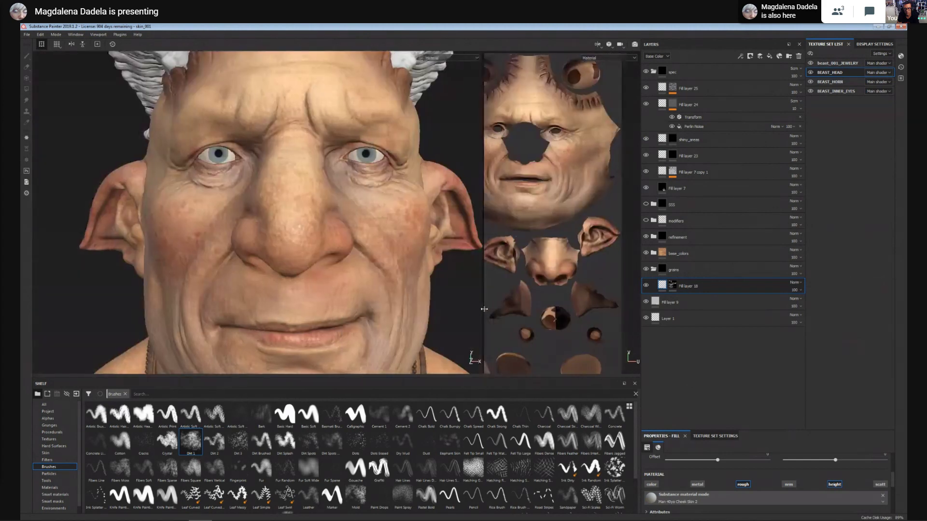
scroll(539, 279, up, 2)
scroll(534, 274, down, 1)
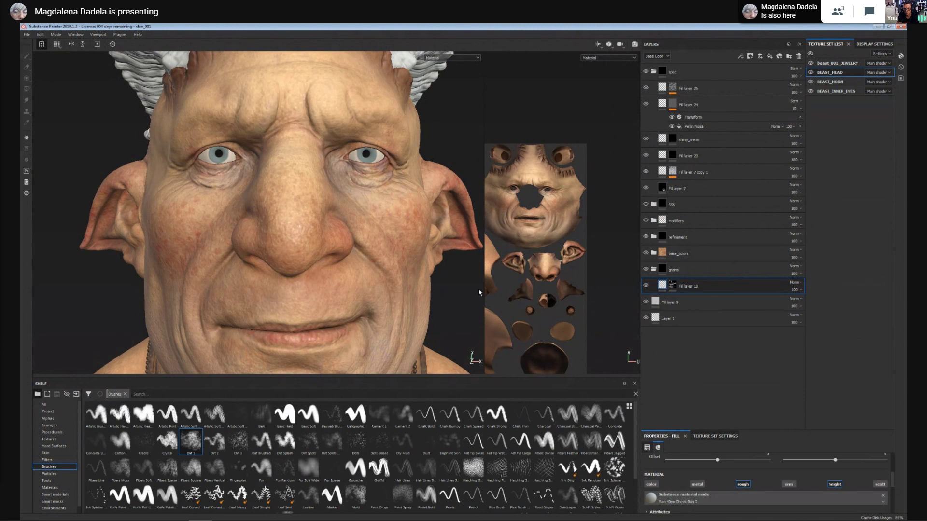
drag(484, 291, 436, 275)
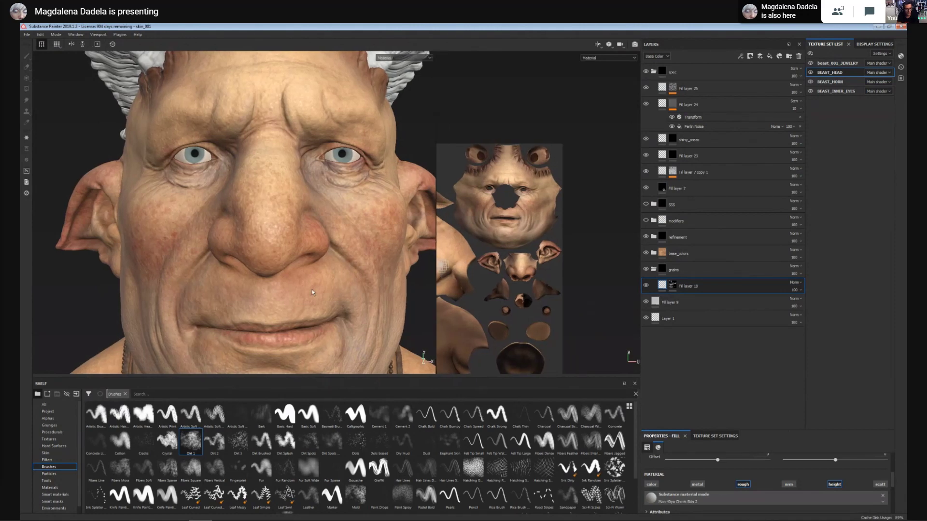
alt+right_drag(311, 293, 319, 264)
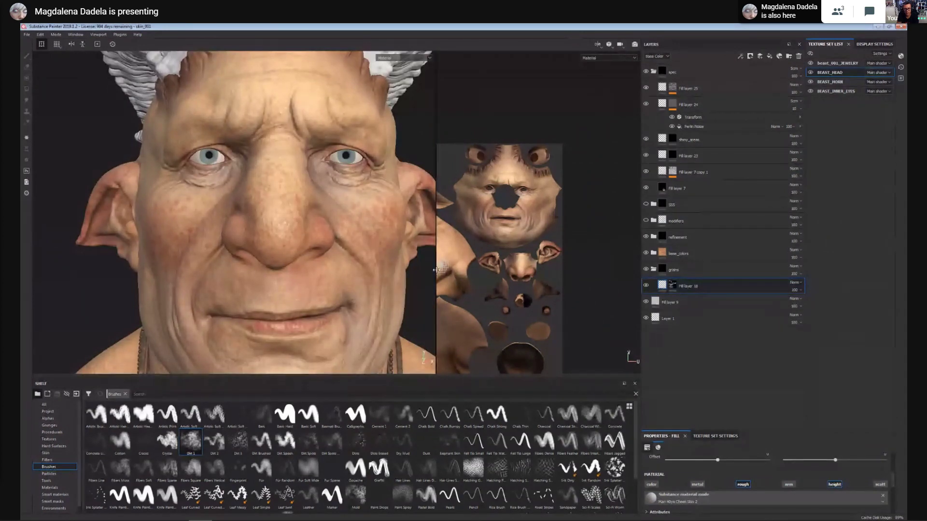
drag(437, 269, 553, 269)
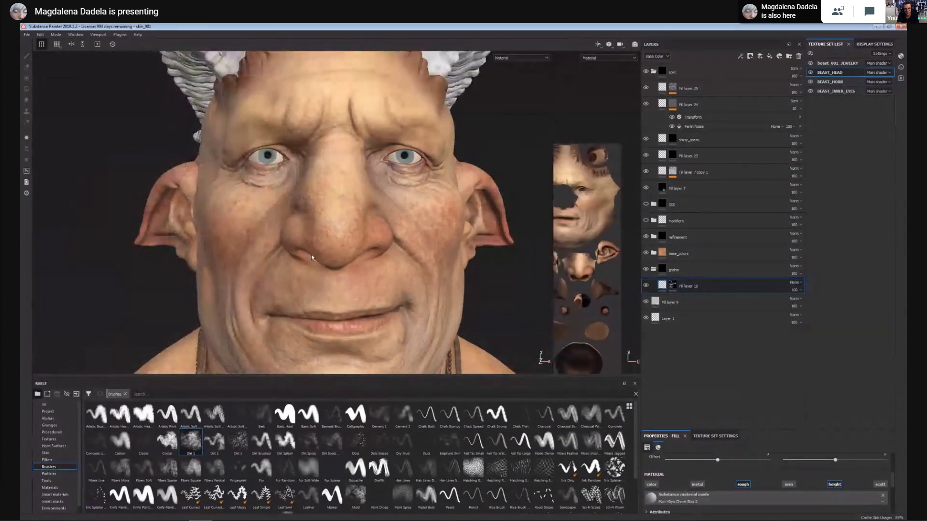
alt+right_drag(317, 254, 394, 312)
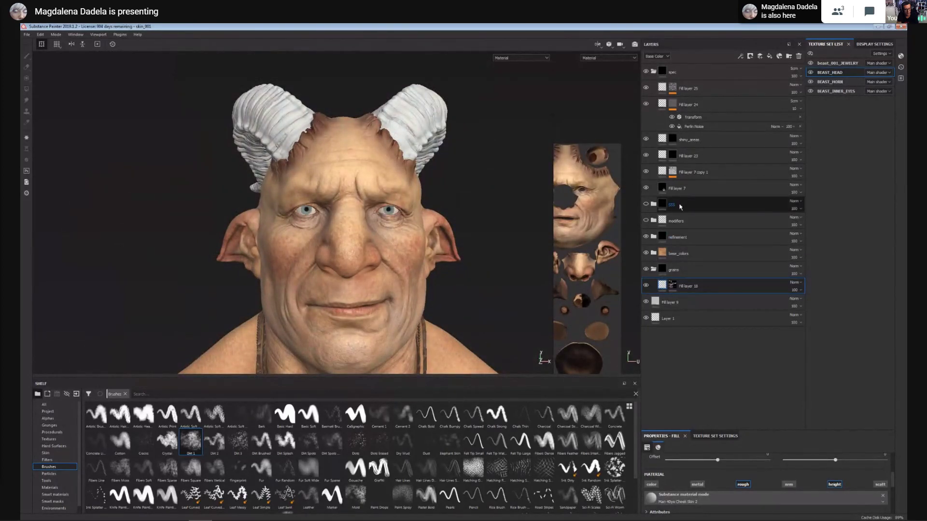
alt+right_drag(396, 267, 394, 212)
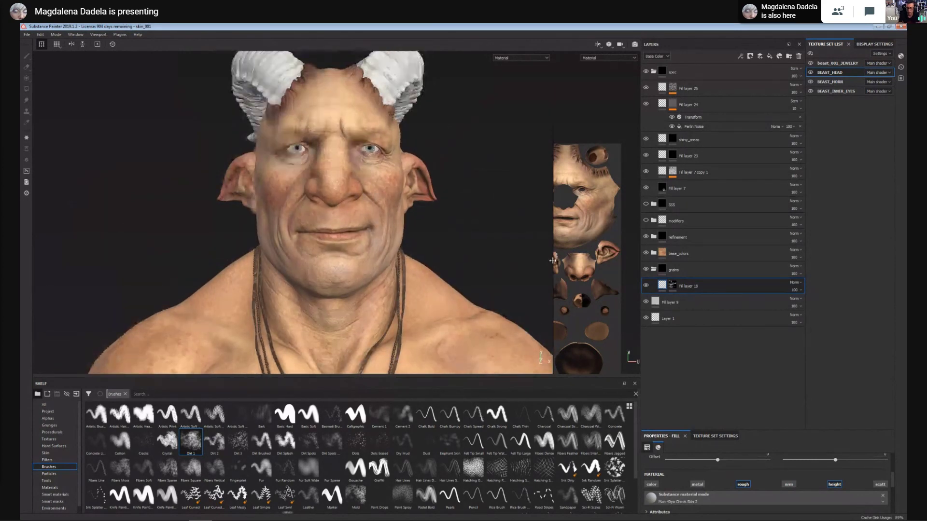
Widen the 2D view and inspect the face, neck, chest and back UV shells beside the 3D bust.
drag(556, 260, 347, 268)
alt+right_drag(427, 338, 443, 346)
alt+middle_drag(443, 346, 522, 285)
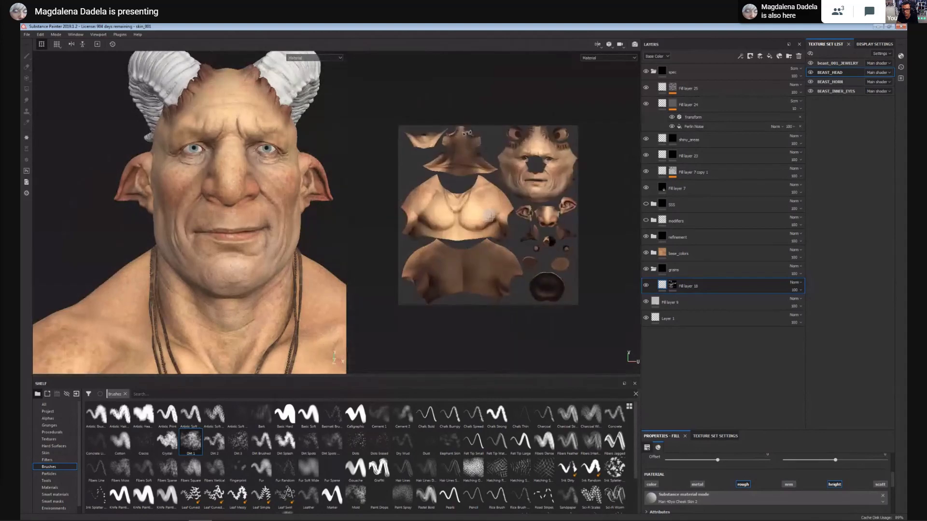
alt+right_drag(522, 285, 439, 281)
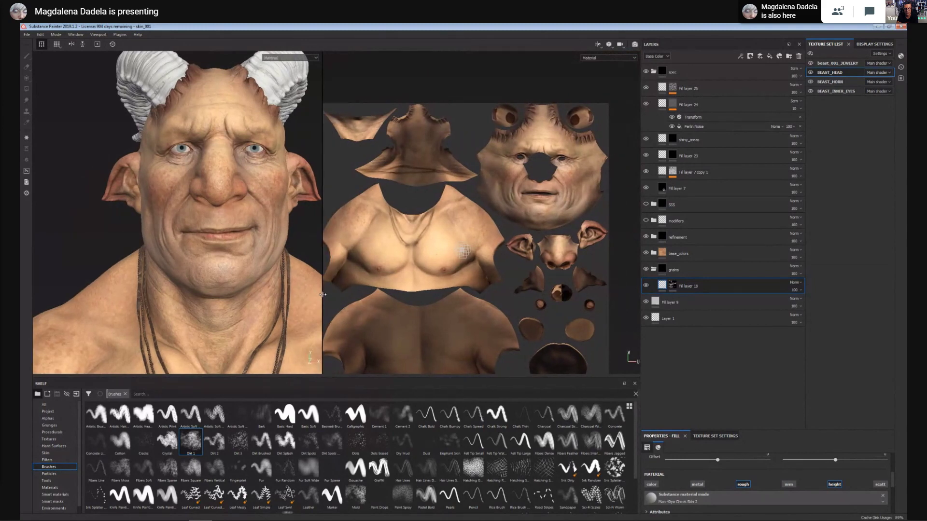
Give the 3D viewport most of the split and examine the overall skin color of the horned head and shoulders.
drag(346, 296, 518, 292)
alt+drag(407, 198, 405, 219)
alt+middle_drag(405, 219, 409, 227)
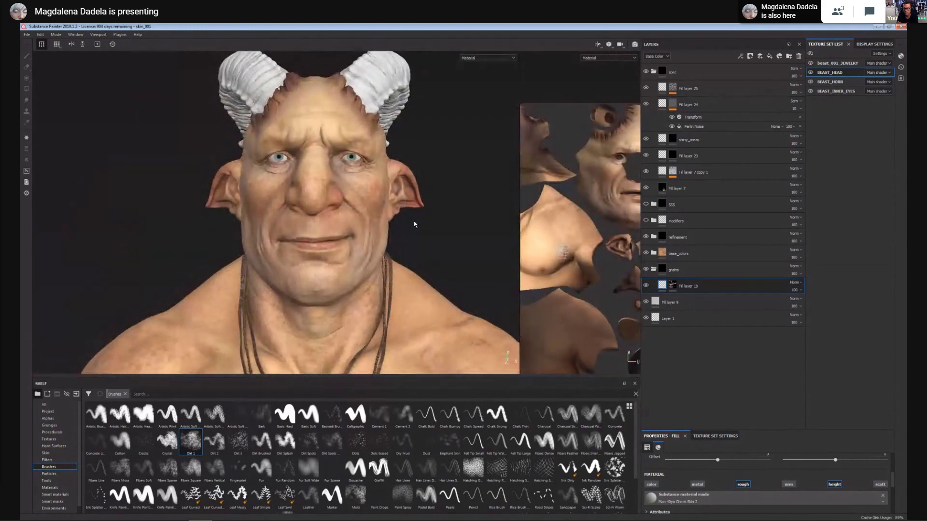
alt+drag(413, 224, 424, 217)
alt+middle_drag(362, 126, 364, 94)
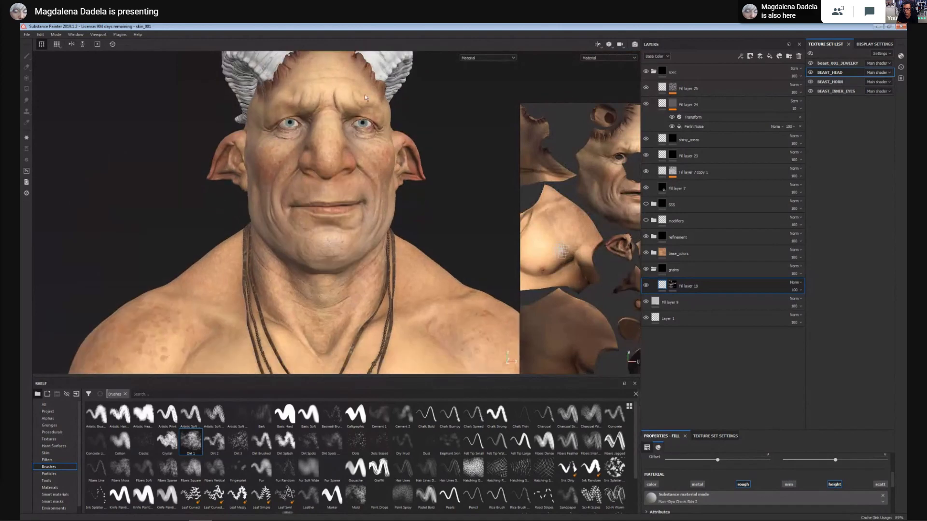
alt+right_drag(385, 262, 404, 226)
alt+middle_drag(403, 226, 408, 160)
alt+right_drag(408, 160, 441, 308)
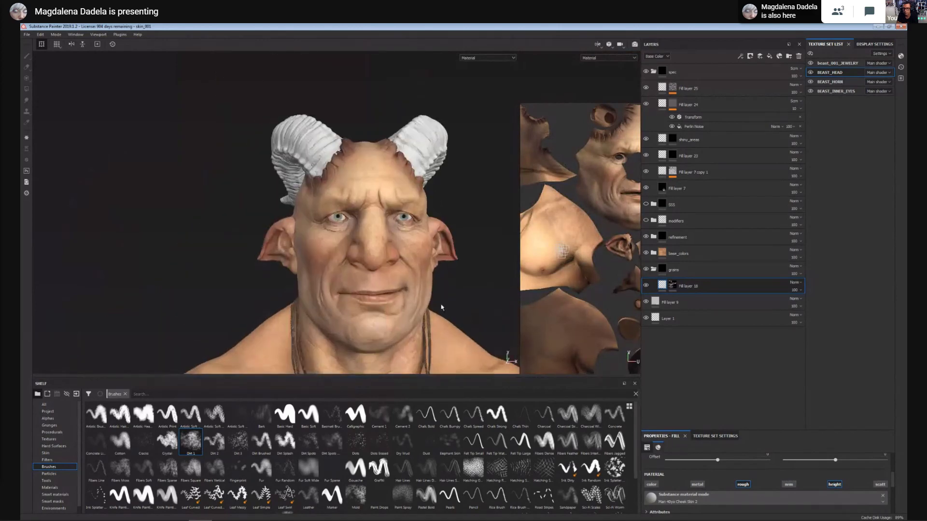
Examine the face's skin color variation up close and at bust distance, from the forehead to the chin and neck.
alt+right_drag(381, 232, 406, 290)
alt+middle_drag(367, 283, 347, 217)
alt+drag(347, 218, 349, 225)
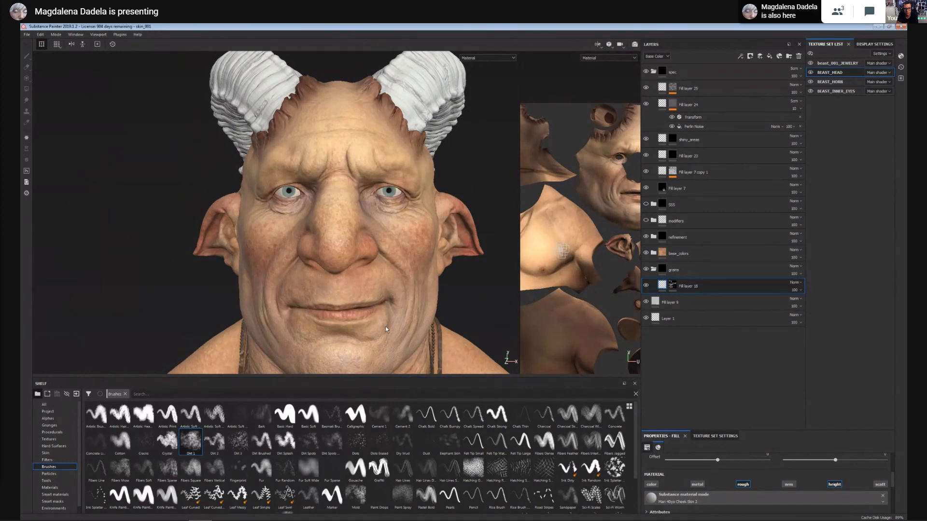
alt+middle_drag(385, 326, 312, 253)
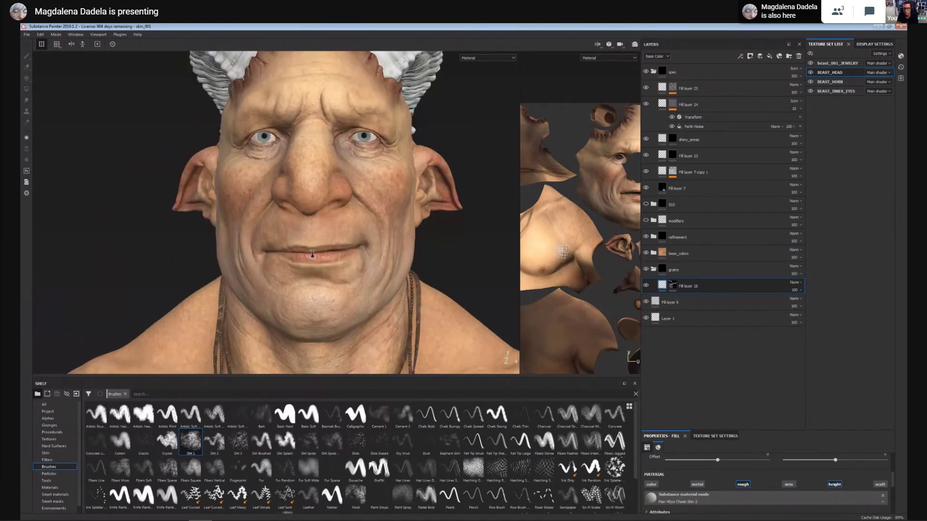
alt+right_drag(312, 253, 316, 218)
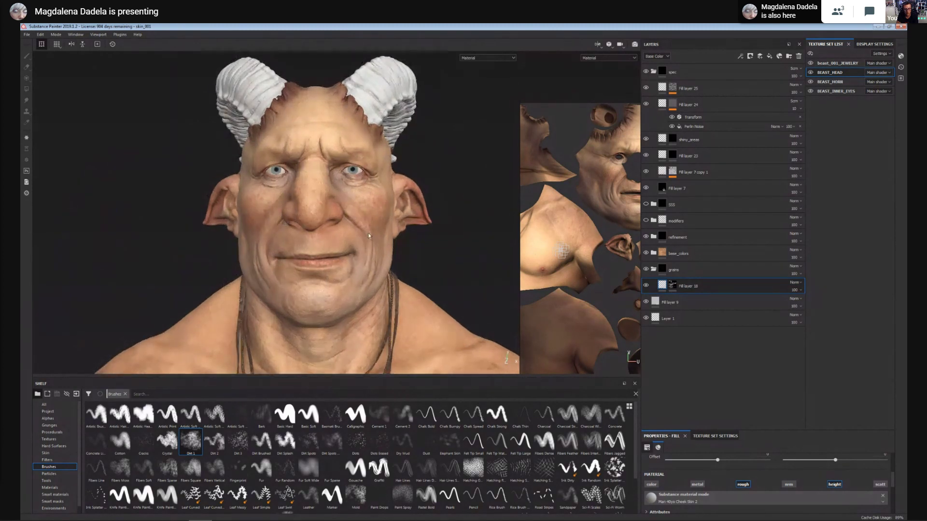
alt+drag(368, 233, 374, 236)
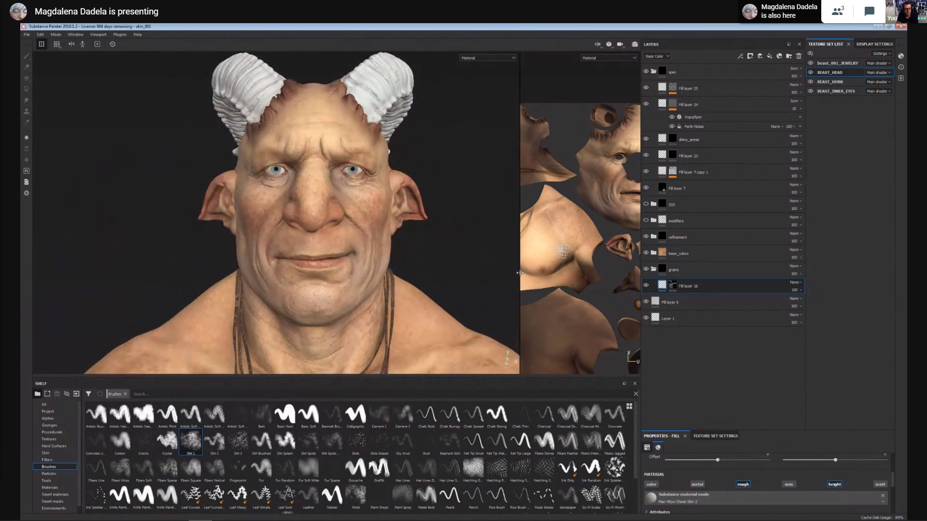
Examine the blotchy skin color on the neck, chest and shoulders and compare it with the face.
alt+middle_drag(472, 369, 437, 250)
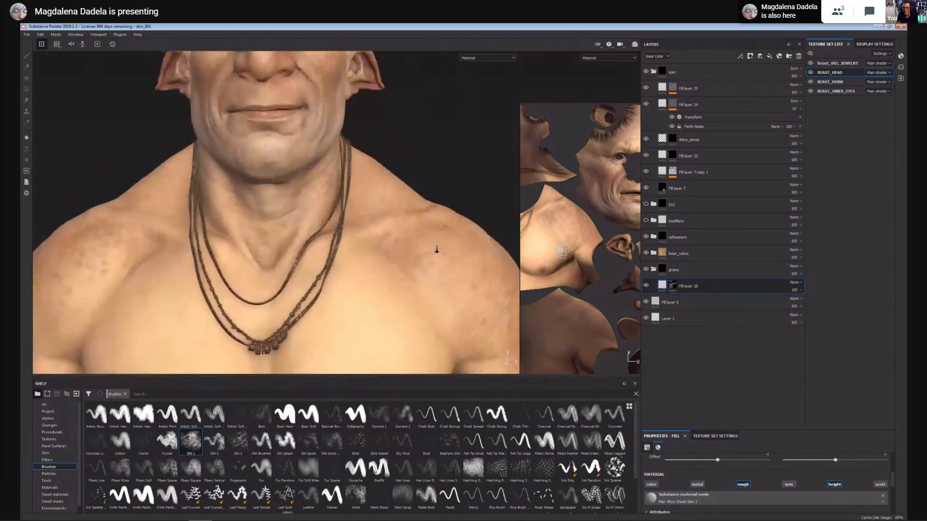
alt+right_drag(437, 249, 389, 221)
alt+middle_drag(388, 221, 425, 236)
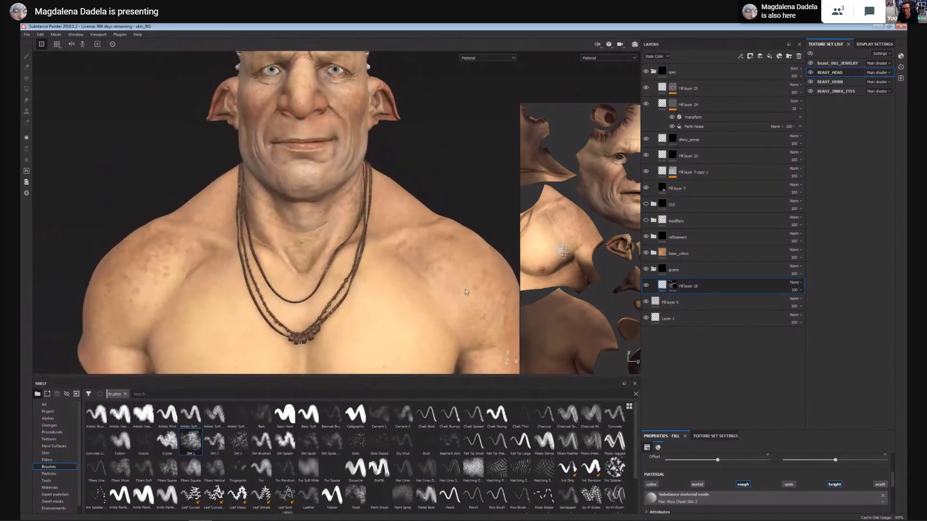
alt+middle_drag(256, 197, 274, 274)
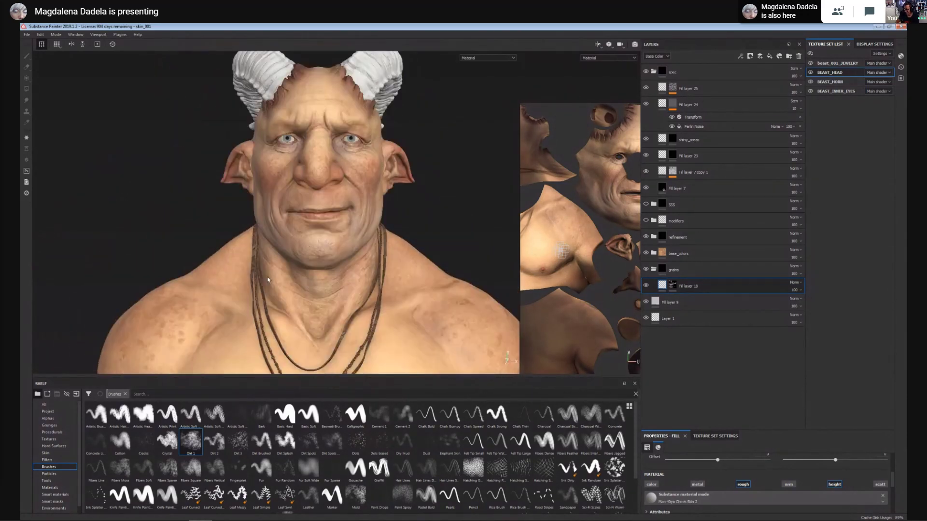
alt+right_drag(274, 273, 347, 274)
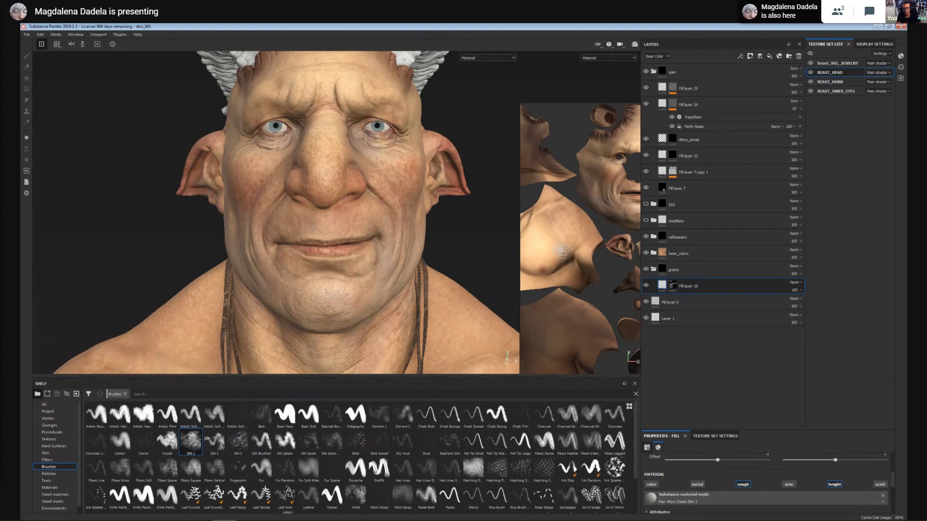
Review the face and shoulder skin once more and expand the base_colors folder to look through its fill layers.
alt+right_drag(433, 209, 355, 216)
alt+middle_drag(352, 217, 323, 135)
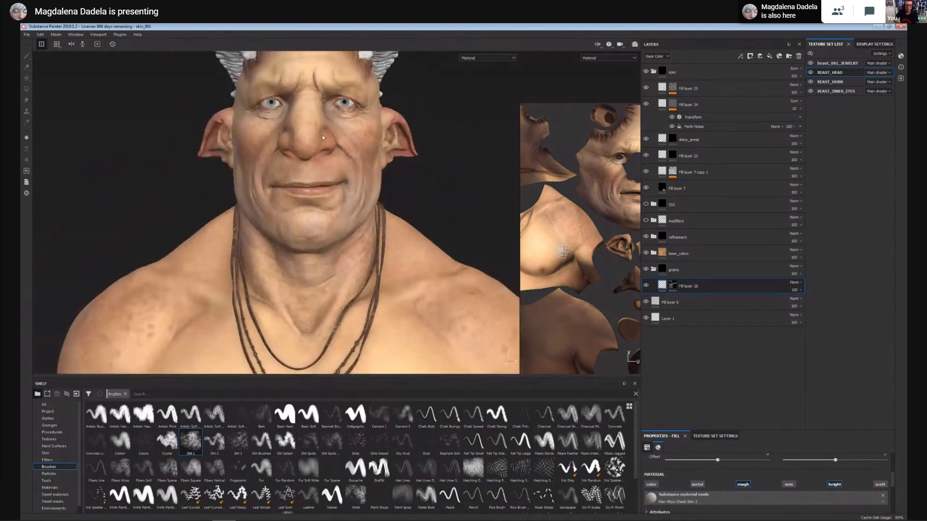
alt+right_drag(322, 135, 367, 201)
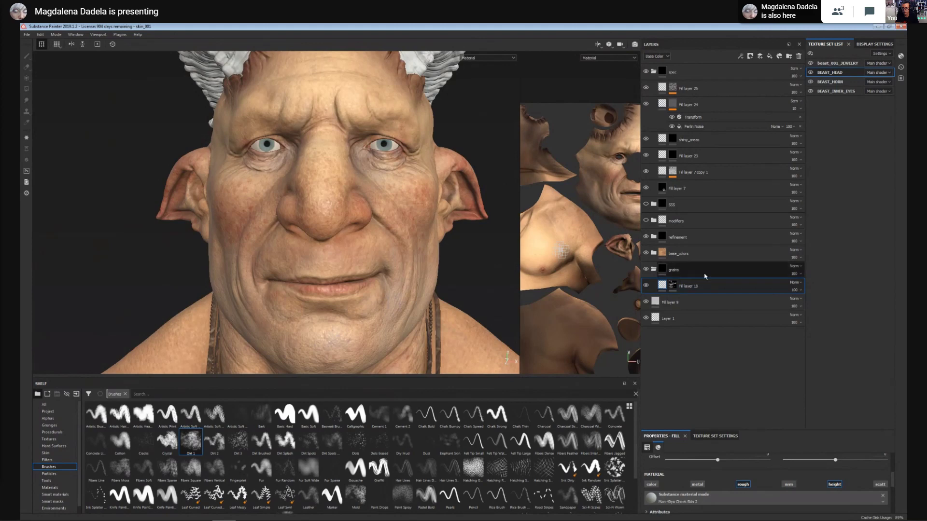
alt+drag(364, 266, 360, 222)
alt+right_drag(360, 222, 270, 158)
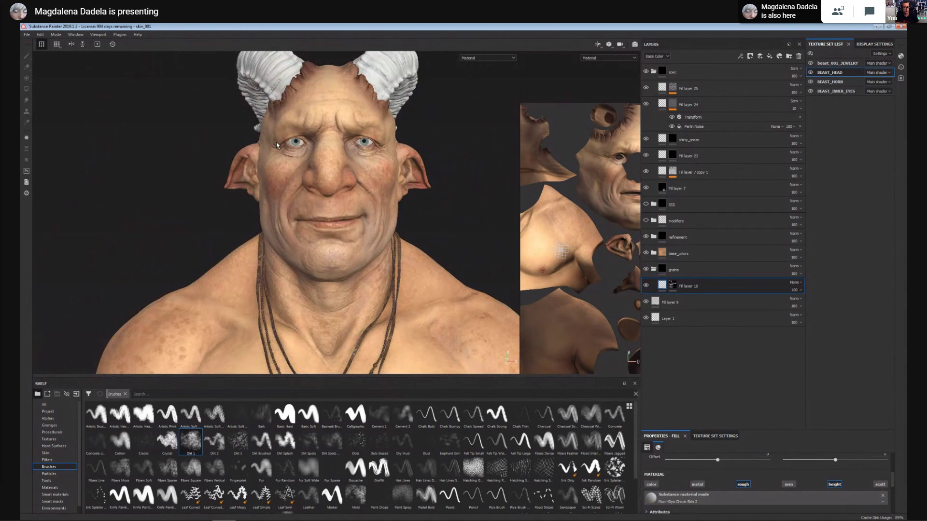
click(652, 253)
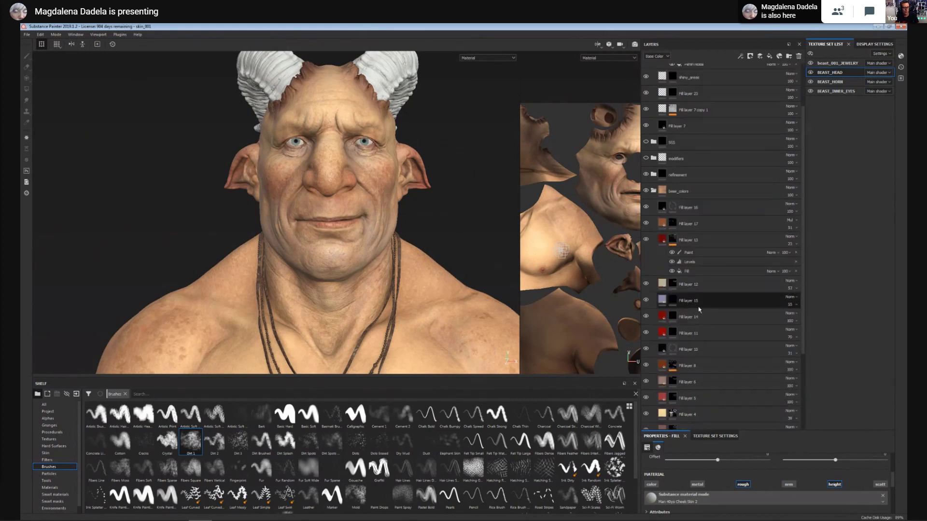
Review the fill layers in the base_colors folder, select Fill layer 16, and collapse the folder.
scroll(802, 279, down, 3)
scroll(802, 279, down, 2)
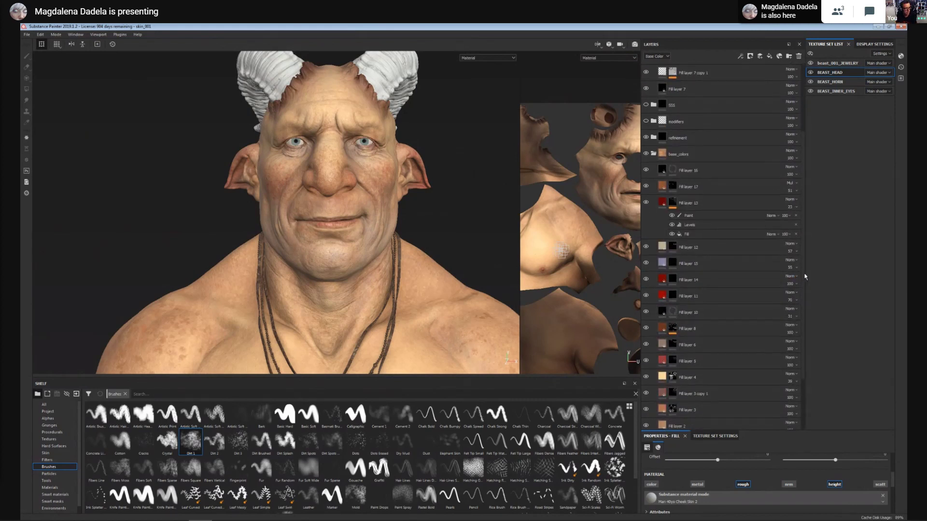
click(685, 360)
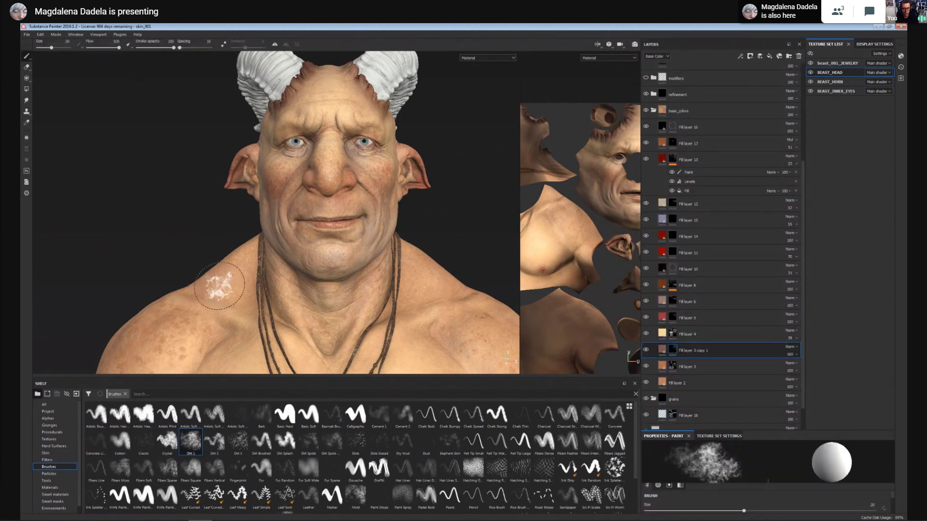
scroll(750, 276, up, 2)
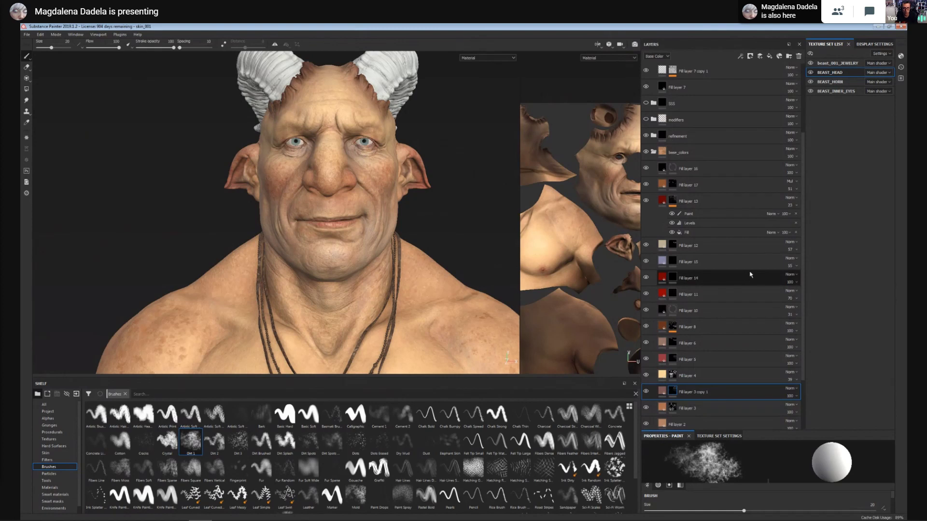
click(717, 170)
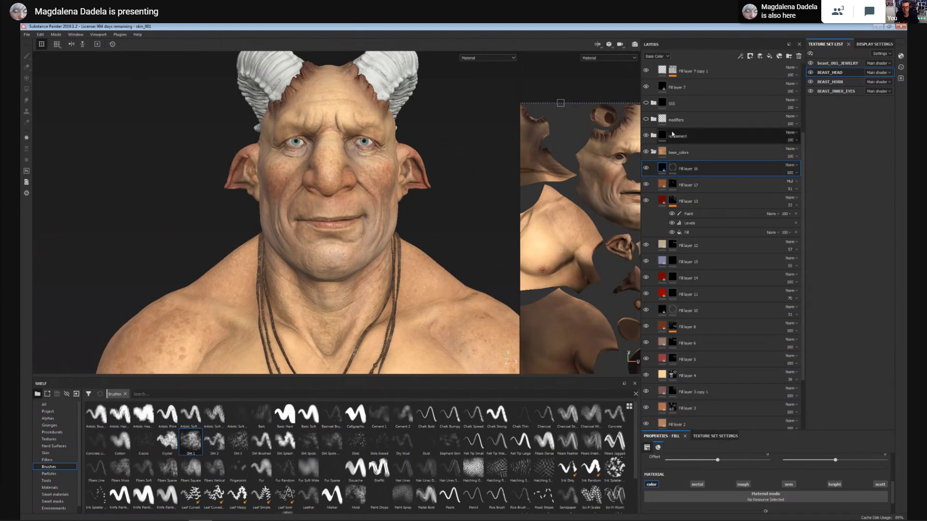
scroll(687, 186, up, 2)
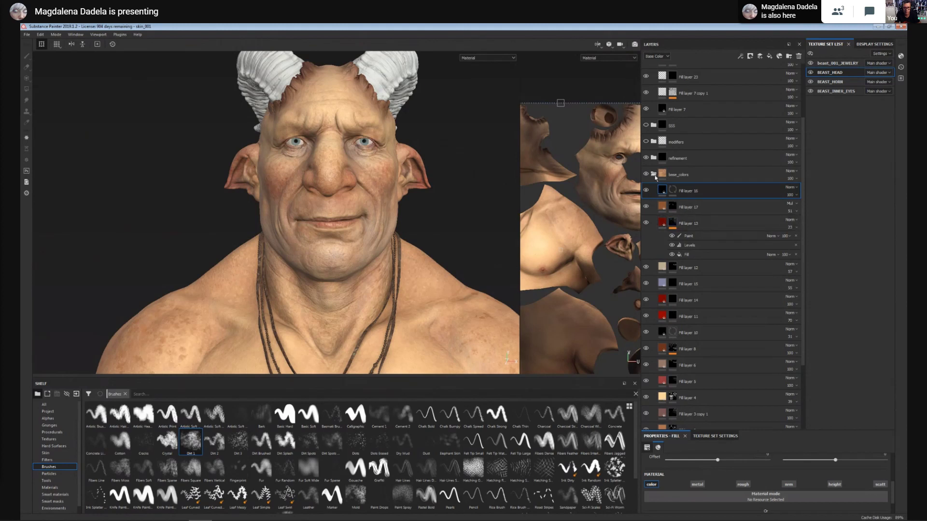
click(654, 175)
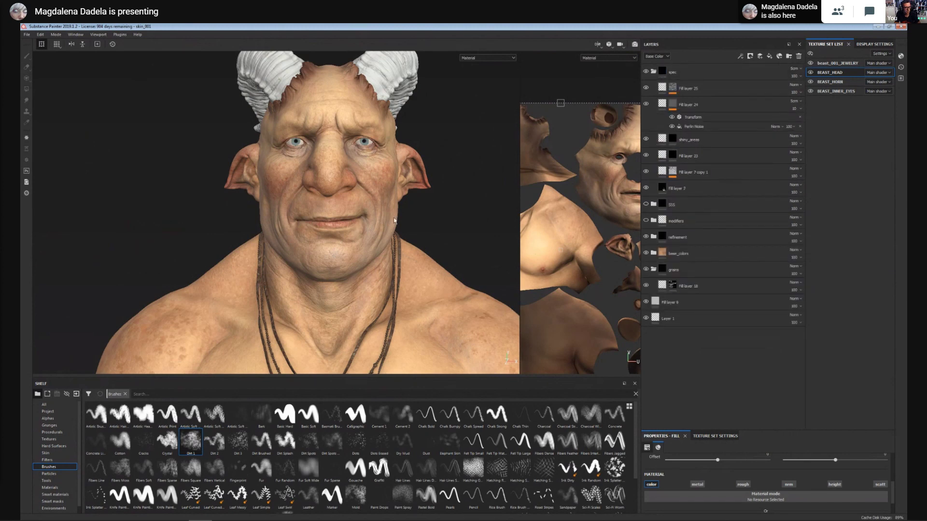
Widen the layer stack area and rebalance the space between the 3D and 2D views, keeping the head large.
scroll(401, 228, up, 2)
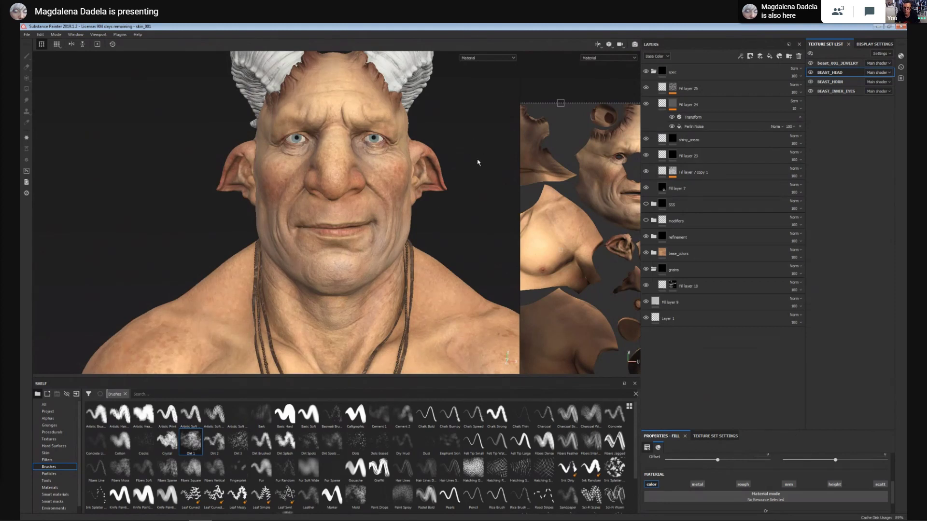
drag(520, 168, 513, 173)
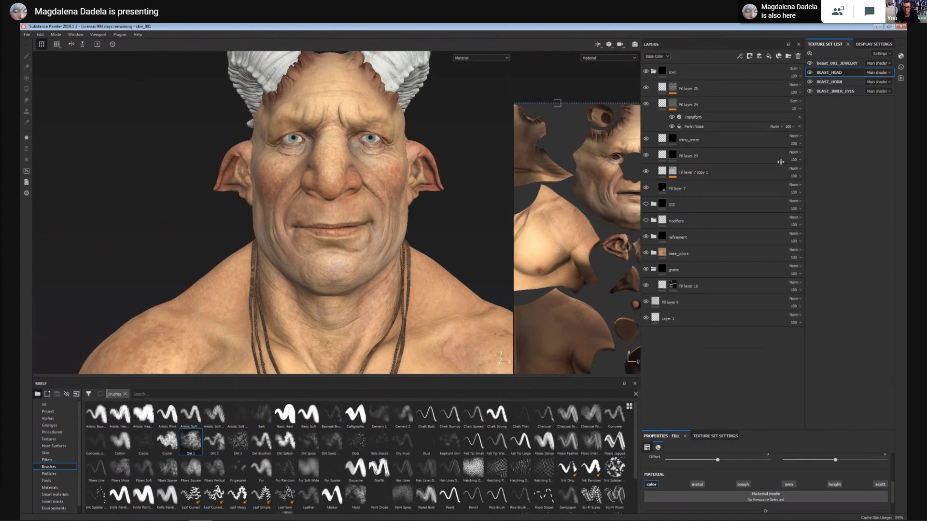
mouse_move(806, 164)
mouse_down()
mouse_move(763, 154)
mouse_move(808, 157)
mouse_up()
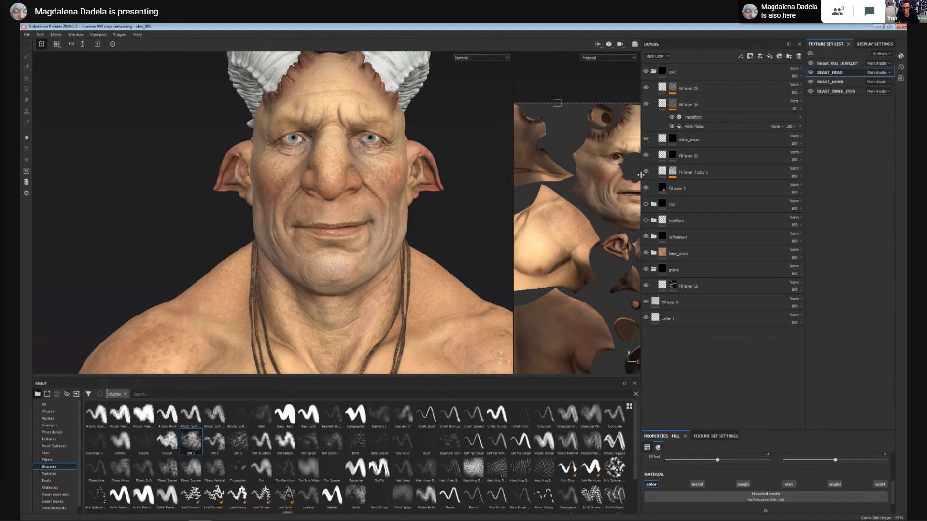
drag(641, 177, 609, 186)
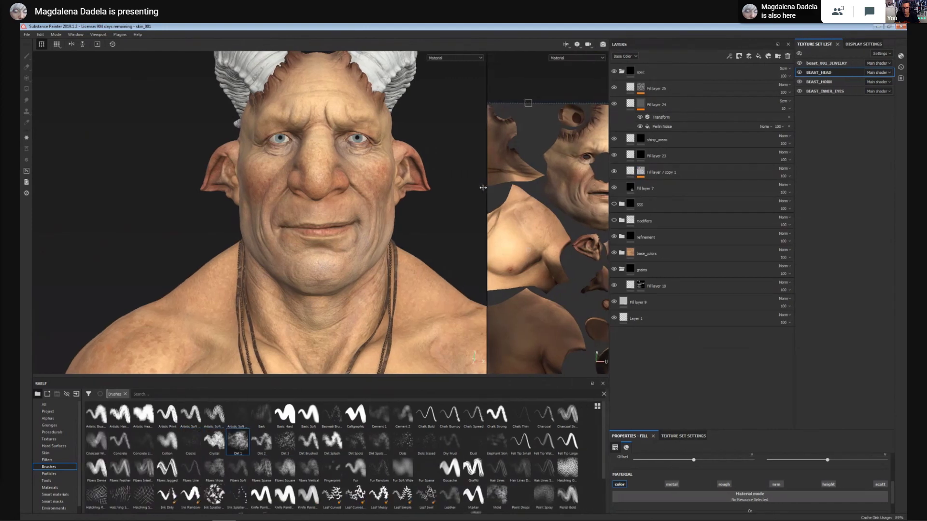
drag(487, 188, 404, 179)
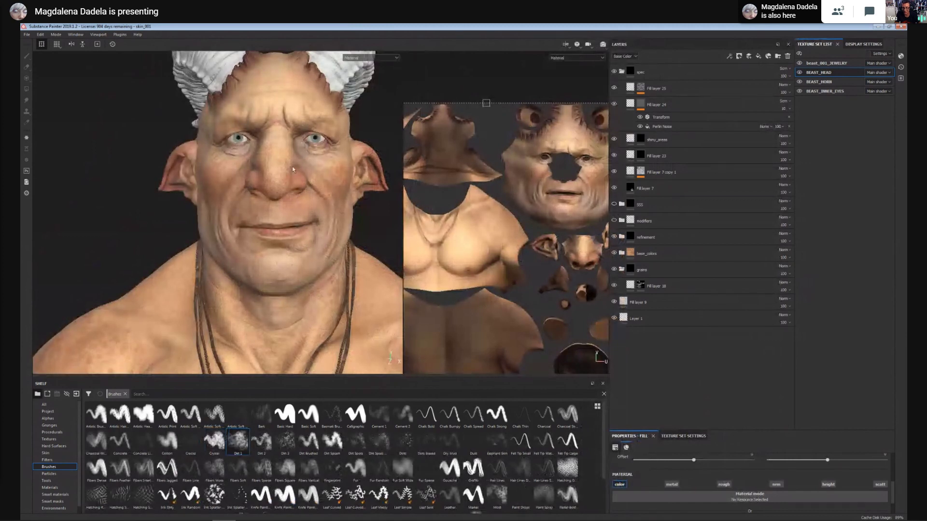
scroll(269, 164, up, 1)
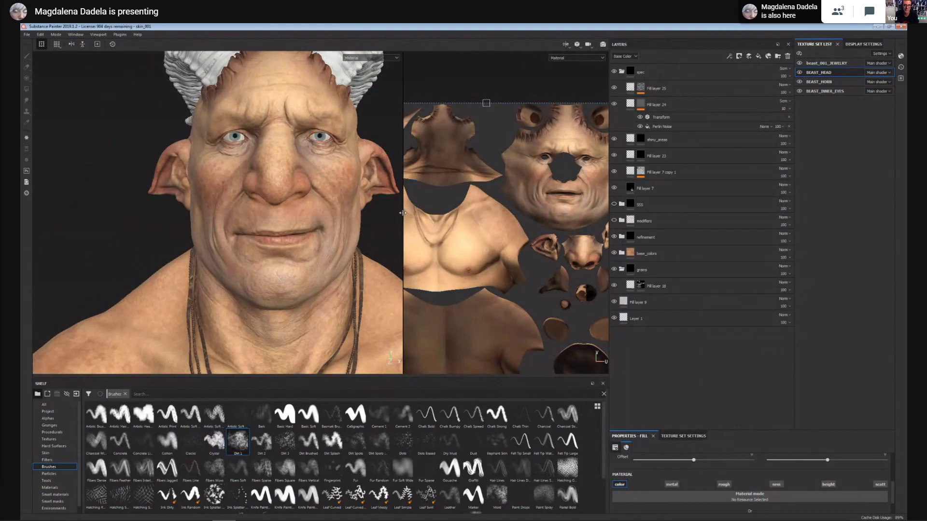
drag(404, 213, 521, 208)
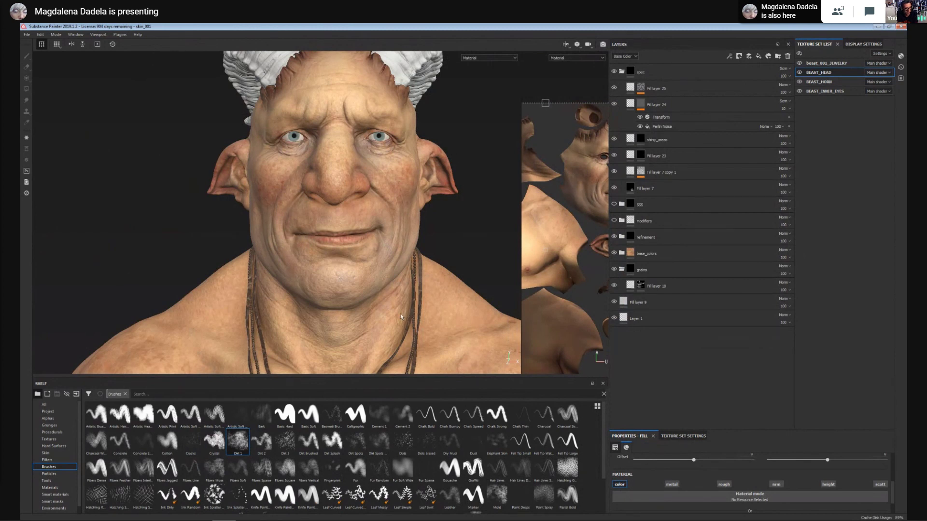
Expand the base_colors folder, examine its fill layers alongside the head model, and collapse the folder.
click(622, 253)
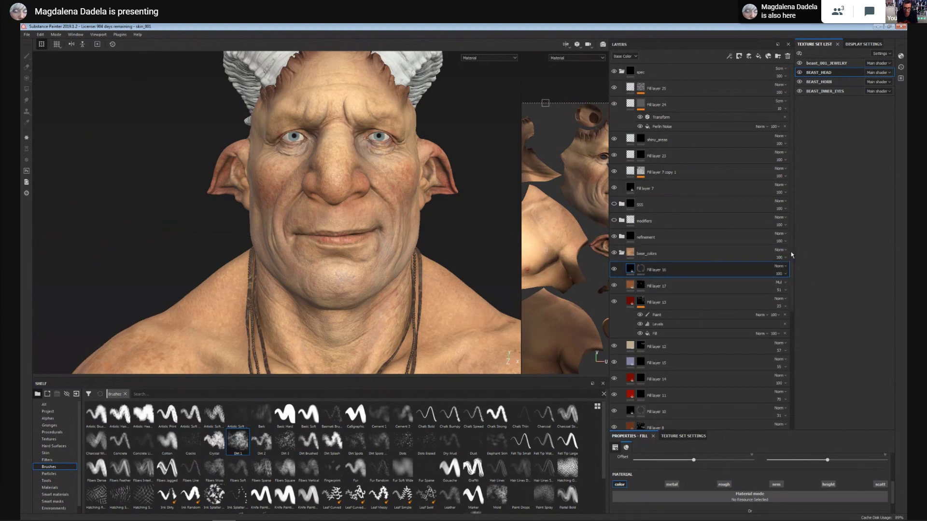
scroll(793, 258, down, 1)
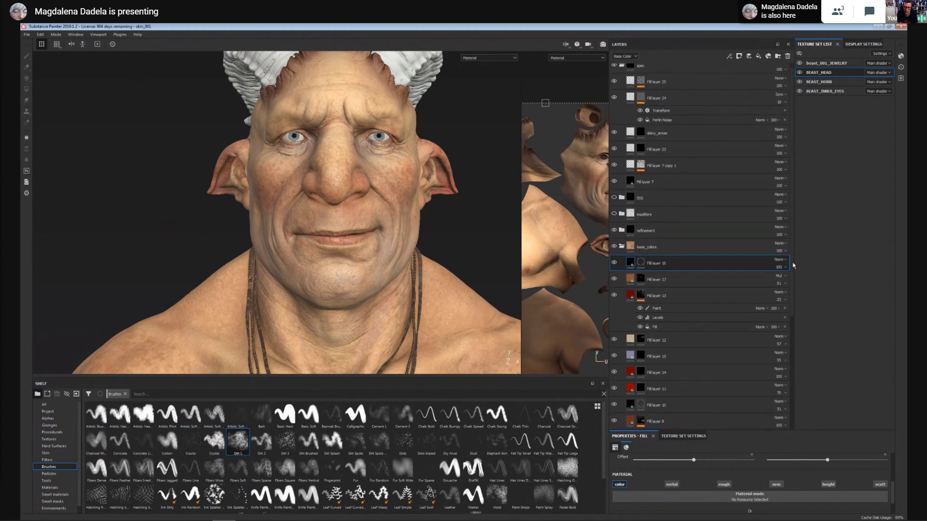
scroll(793, 265, down, 8)
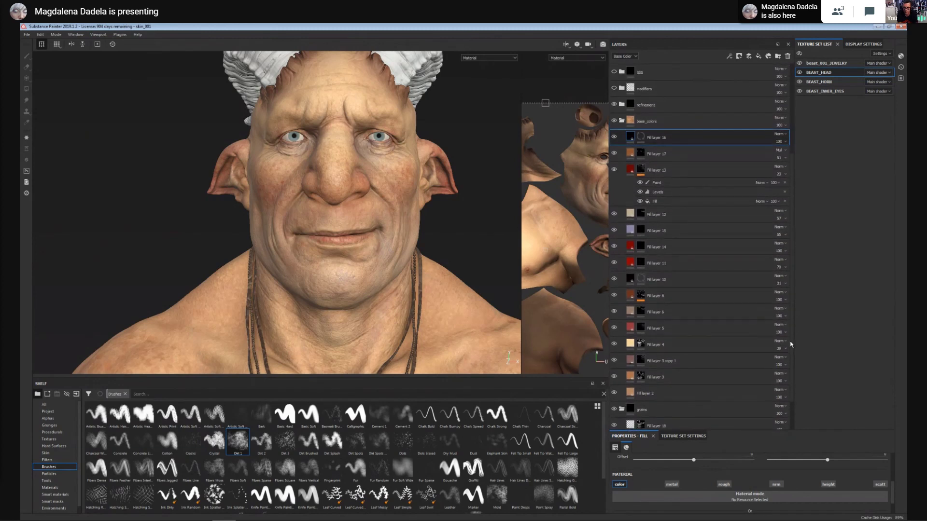
scroll(792, 335, up, 1)
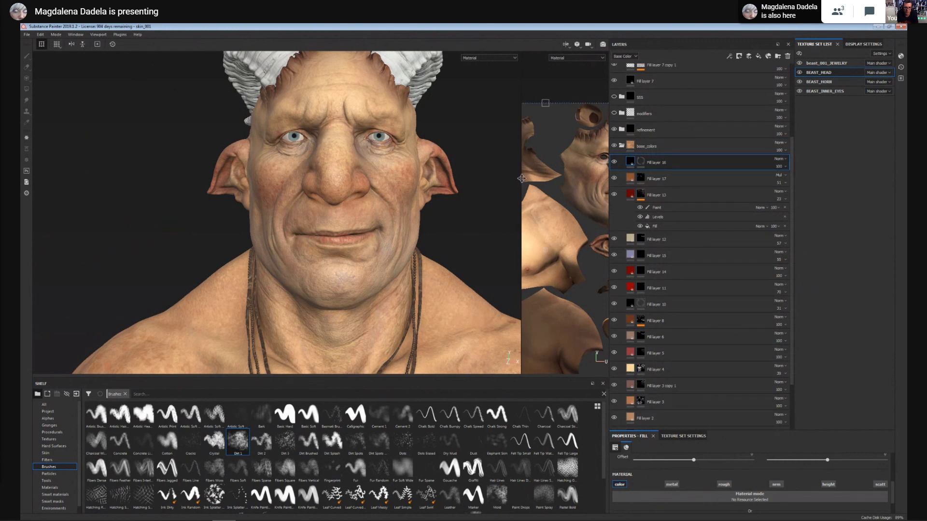
drag(523, 177, 510, 205)
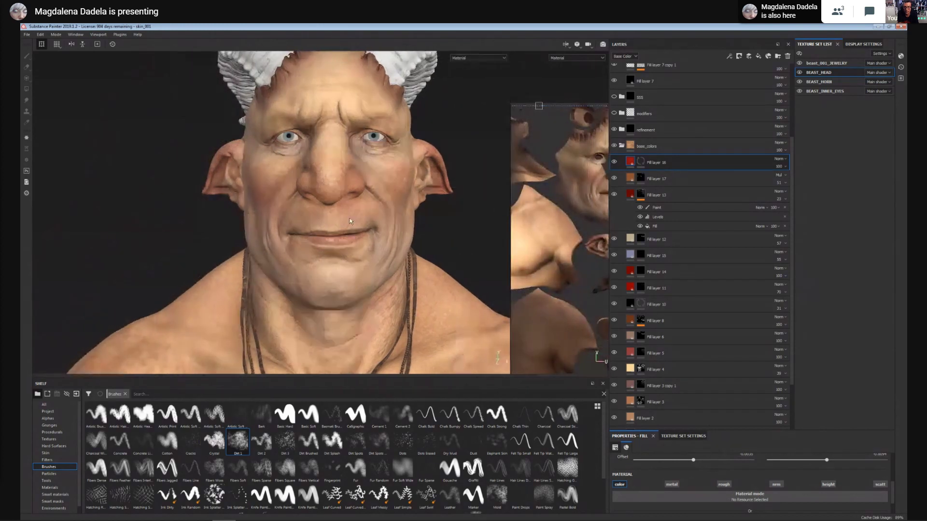
alt+right_drag(349, 218, 349, 219)
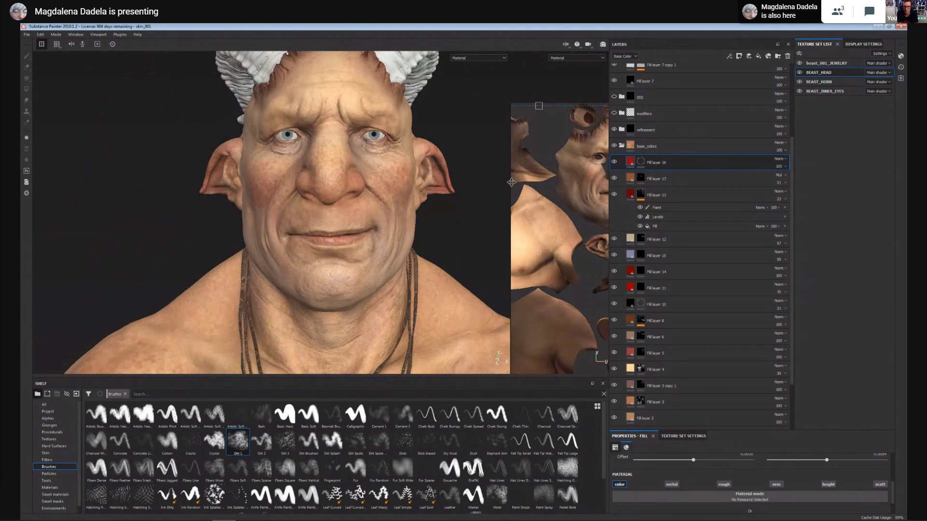
drag(510, 182, 498, 184)
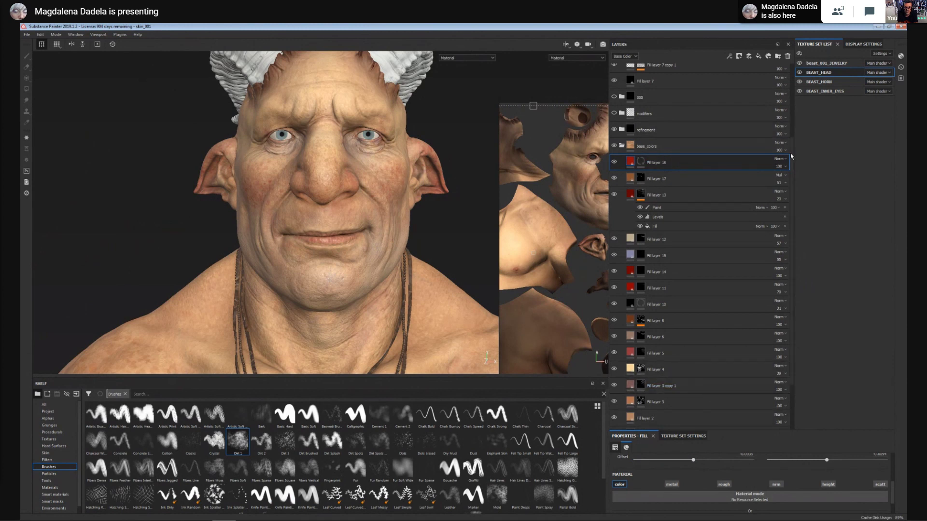
scroll(793, 155, up, 1)
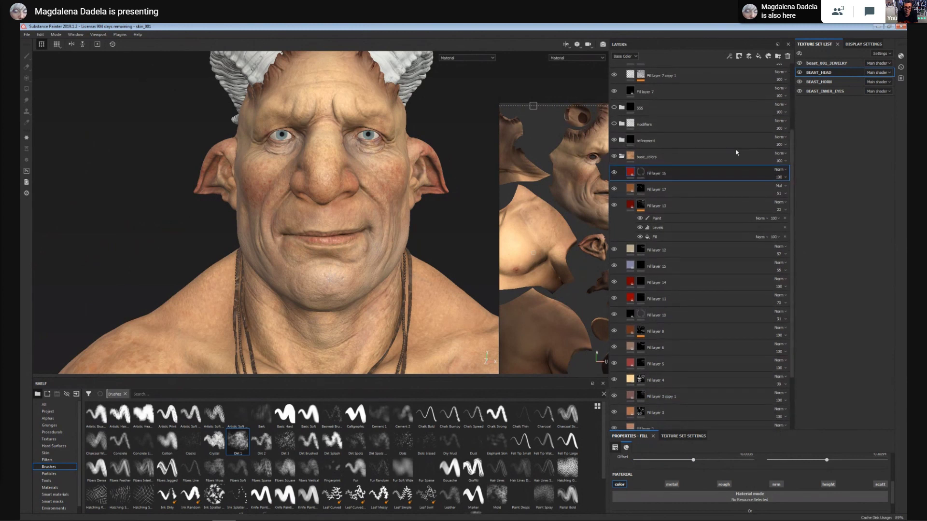
click(621, 157)
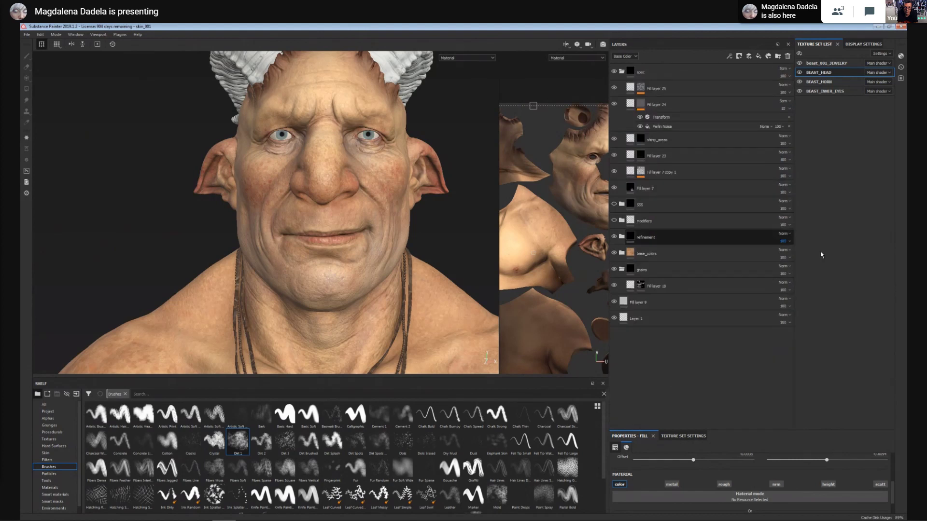
Reopen the base_colors folder to check the order of its color fill layers, then close it.
click(622, 253)
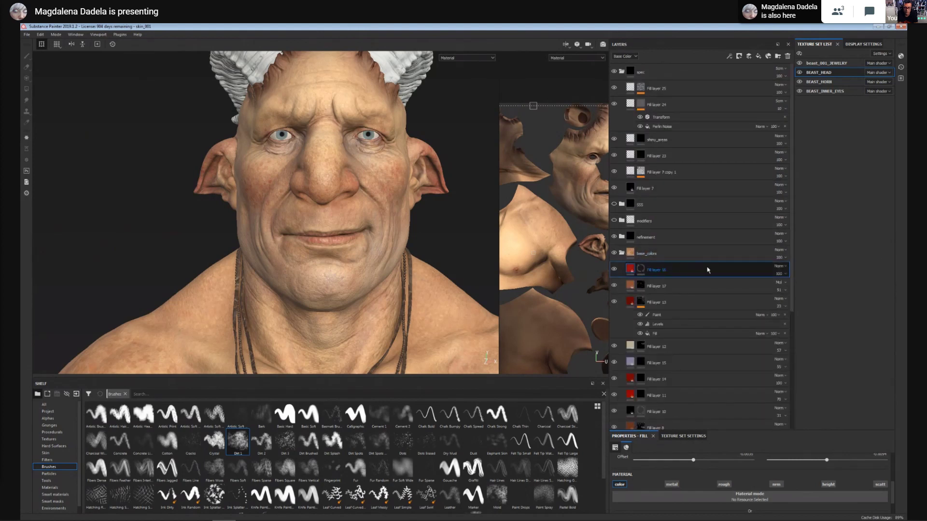
scroll(705, 265, down, 4)
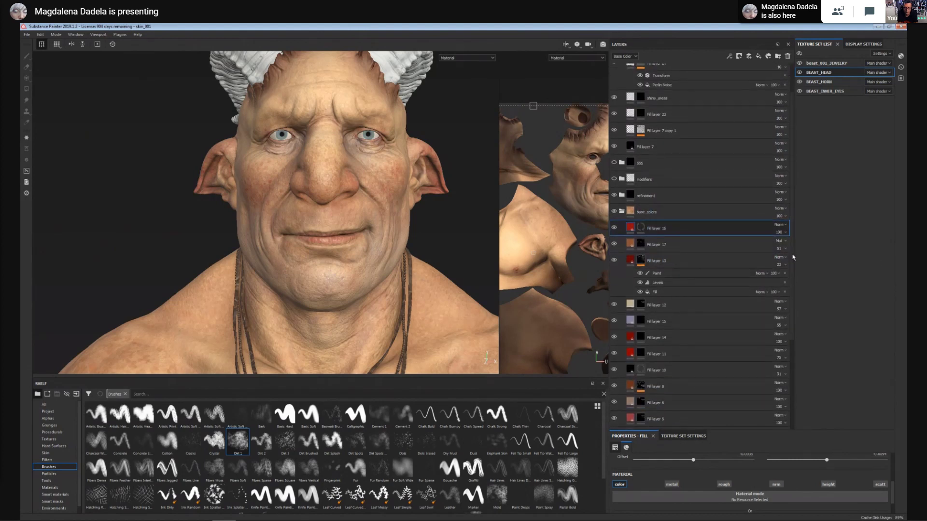
scroll(792, 261, down, 3)
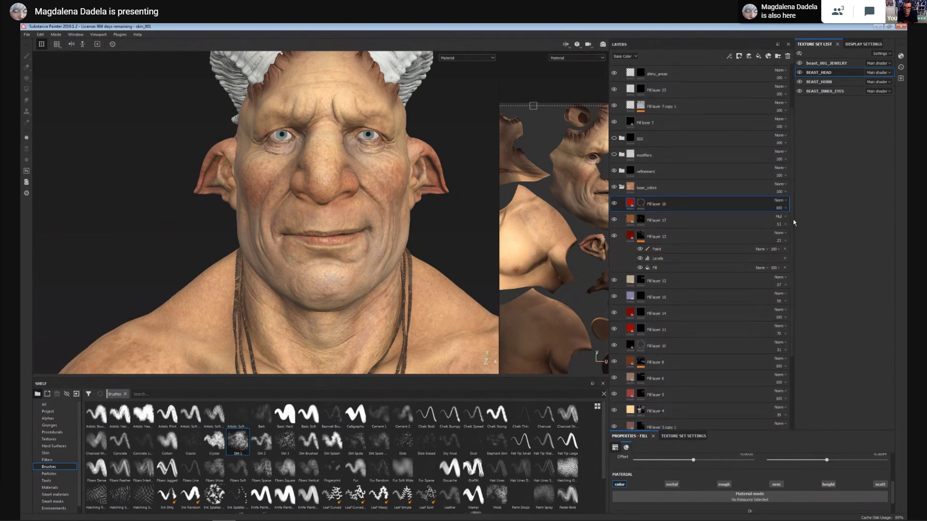
scroll(796, 246, down, 3)
scroll(803, 265, up, 3)
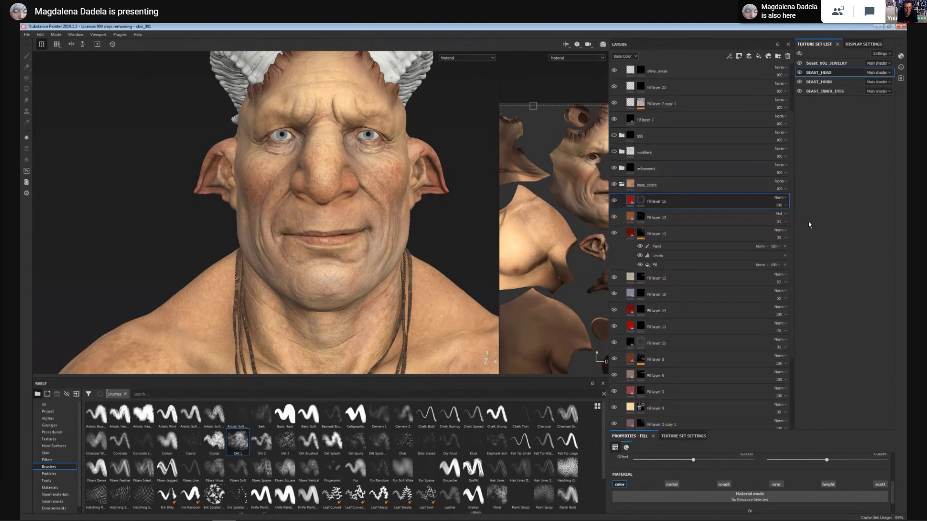
click(622, 185)
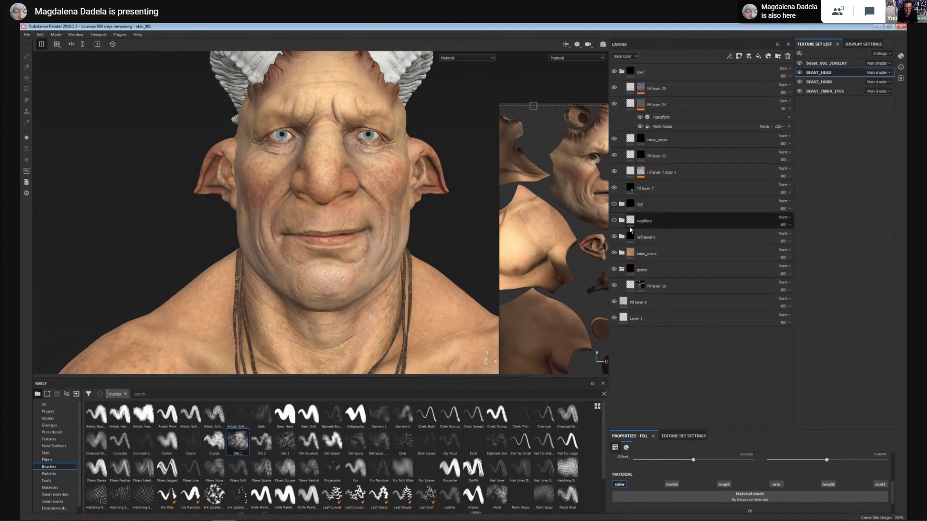
Expand the base_colors folder and compare its fill layers with the head and the unwrapped skin texture, temporarily enlarging the 2D view.
click(622, 253)
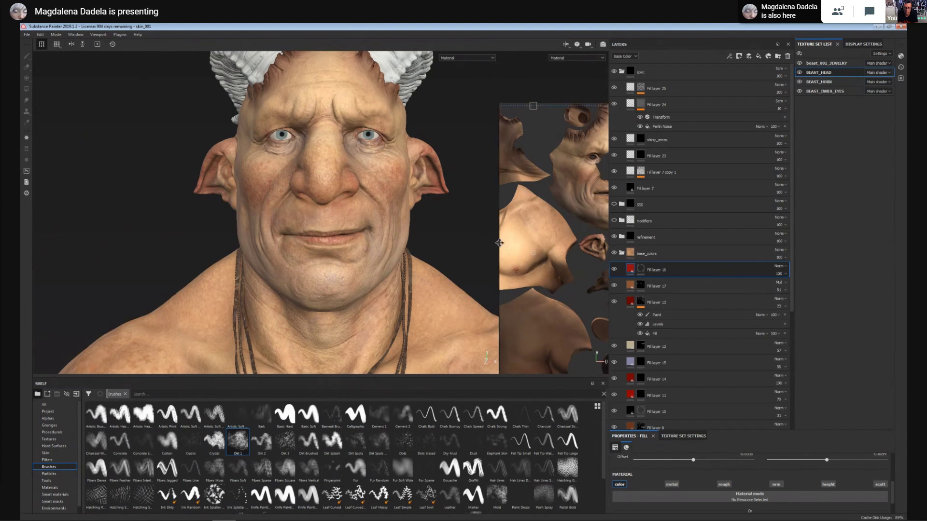
drag(498, 242, 412, 236)
scroll(648, 240, down, 3)
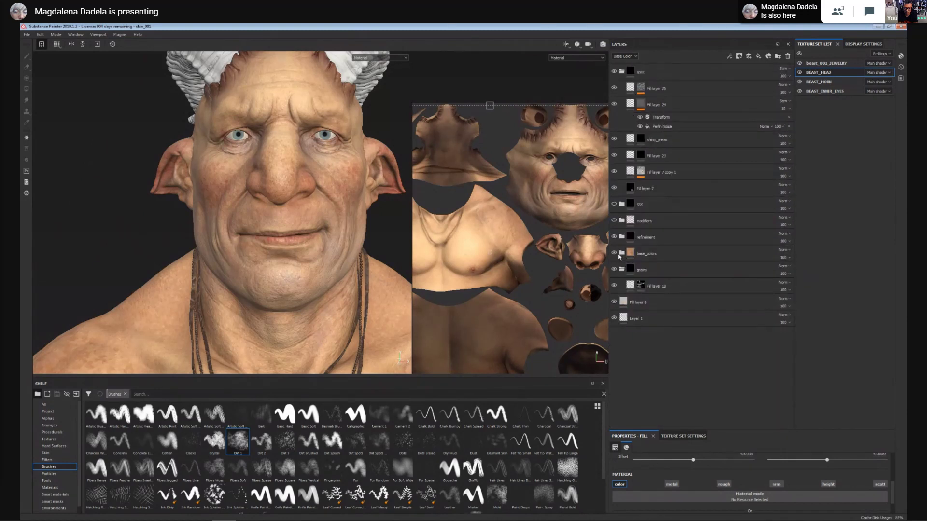
scroll(773, 271, up, 3)
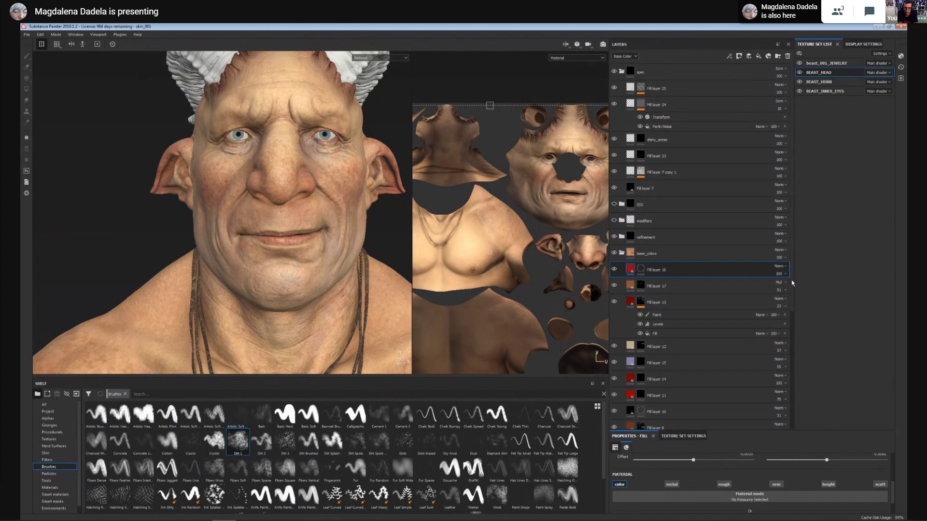
scroll(793, 283, down, 1)
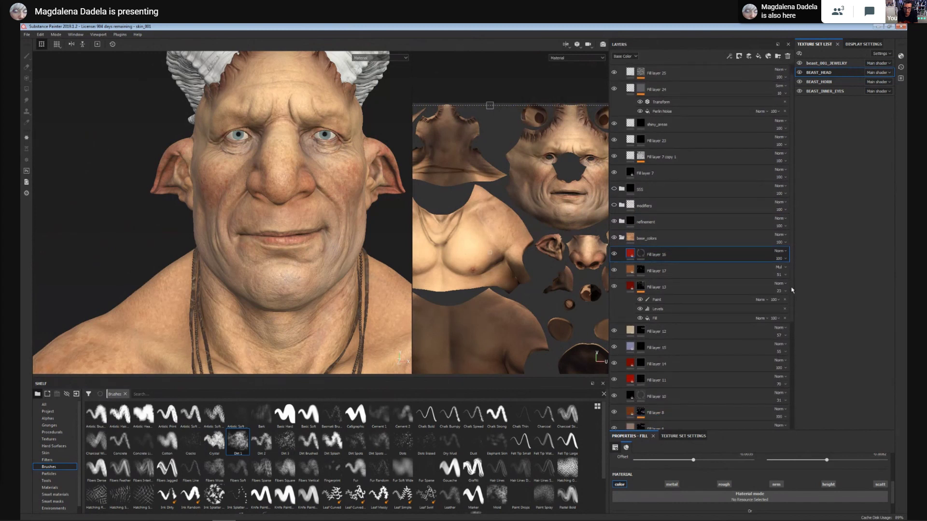
scroll(792, 292, down, 4)
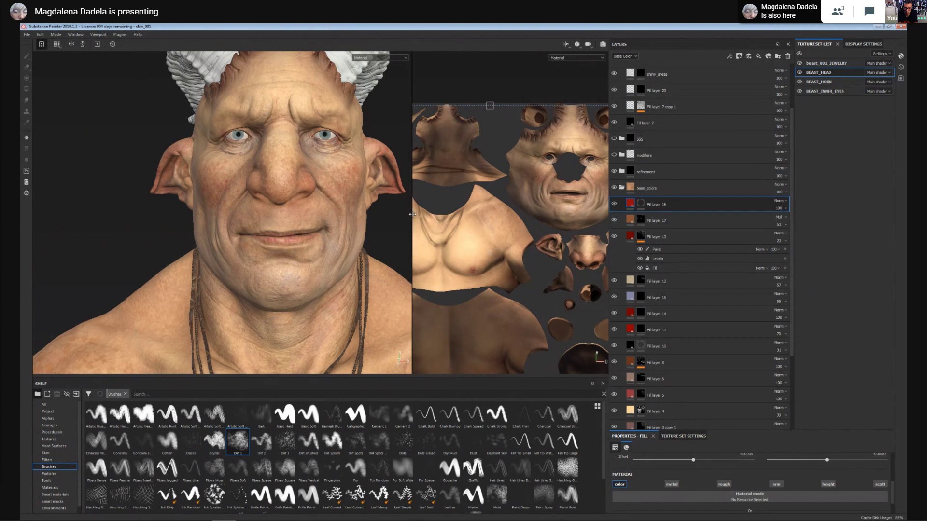
drag(412, 213, 414, 215)
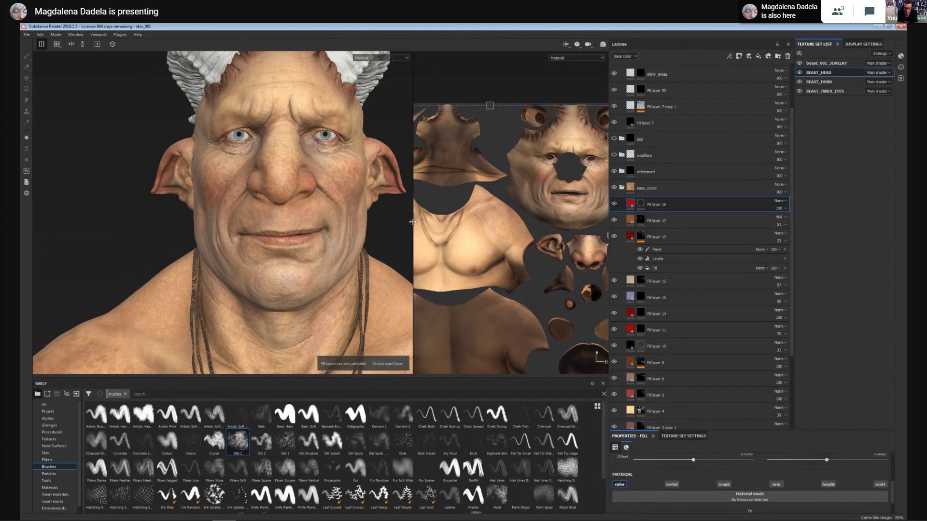
drag(413, 222, 500, 251)
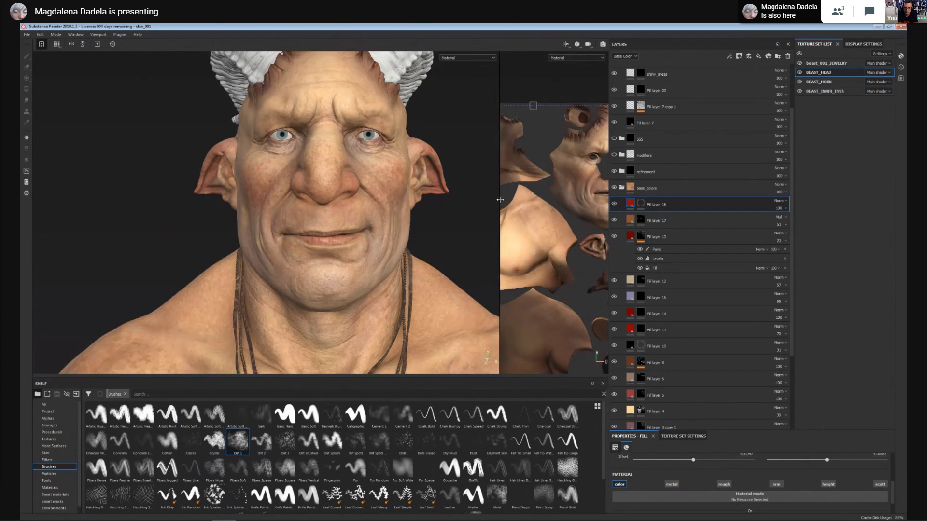
drag(500, 200, 498, 201)
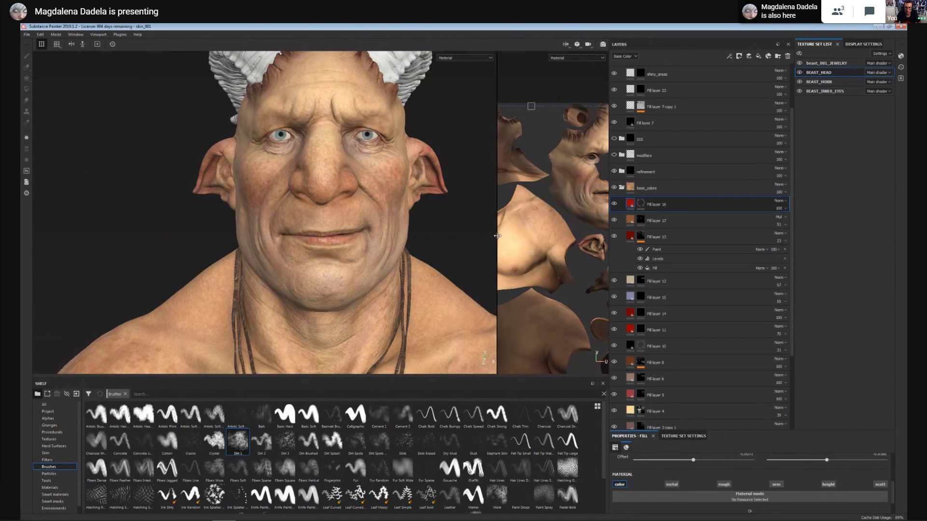
Enlarge the 3D view of the head, then collapse and reopen the base_colors folder to recheck its place in the stack.
drag(498, 236, 504, 235)
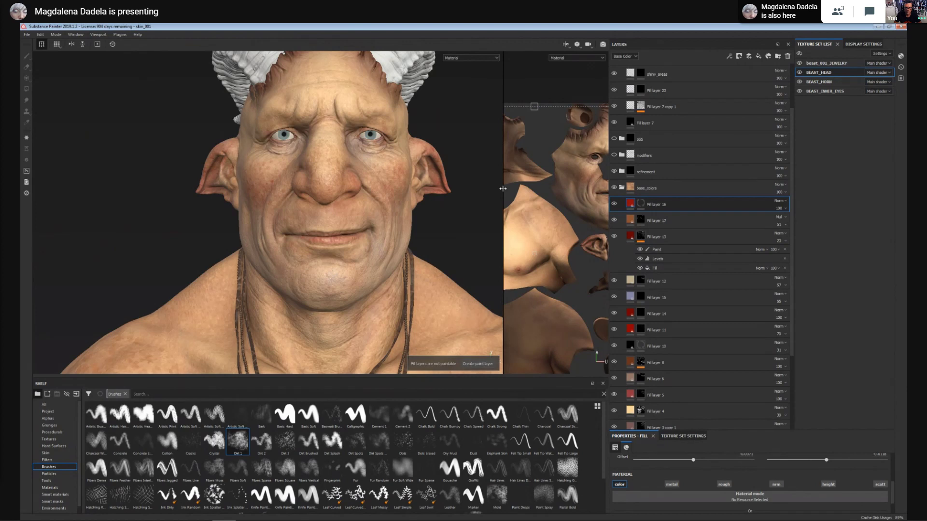
alt+right_drag(333, 271, 389, 236)
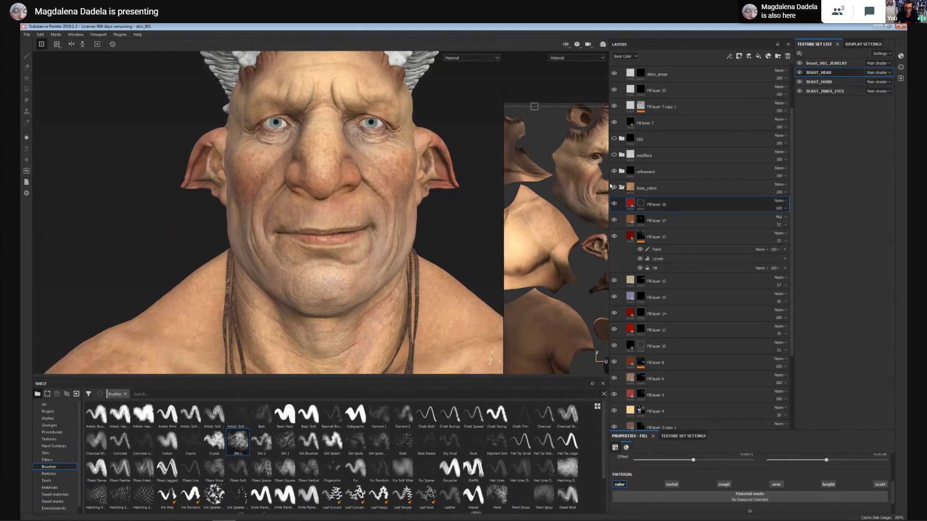
click(622, 189)
click(622, 253)
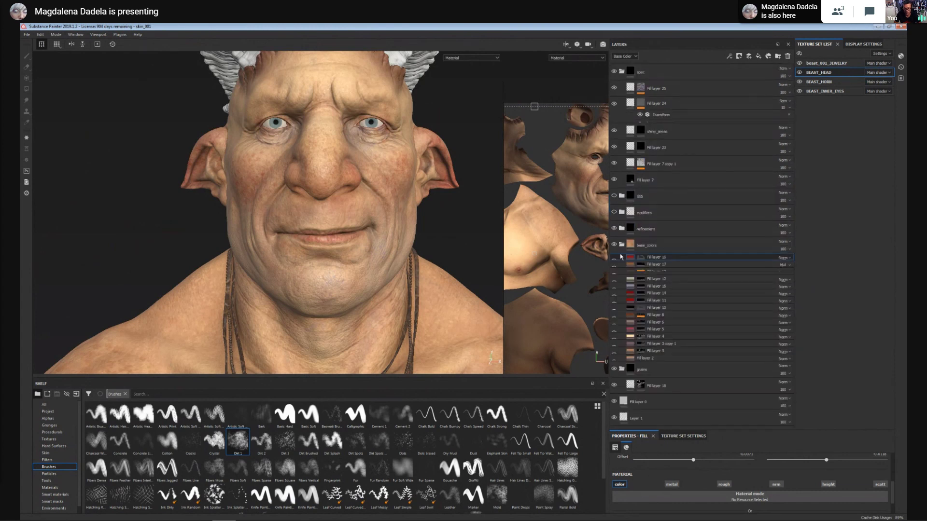
scroll(700, 297, down, 1)
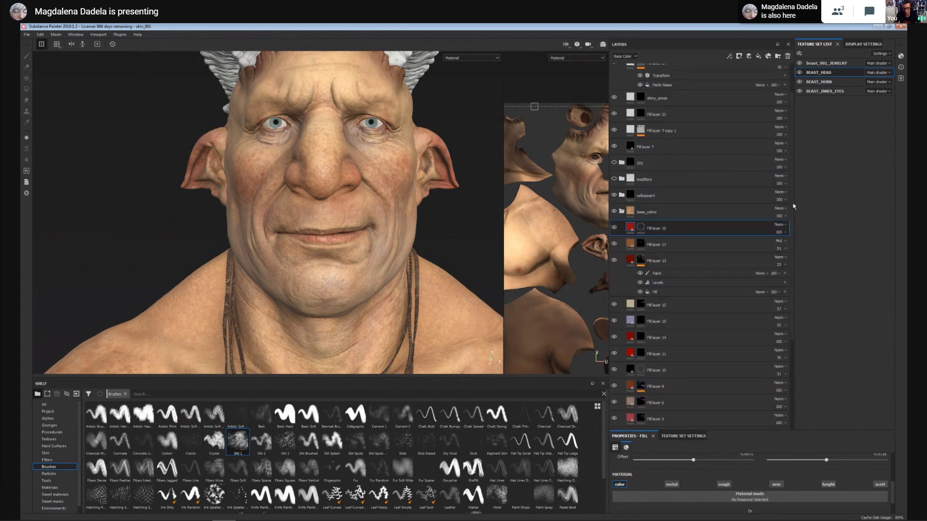
drag(792, 206, 793, 204)
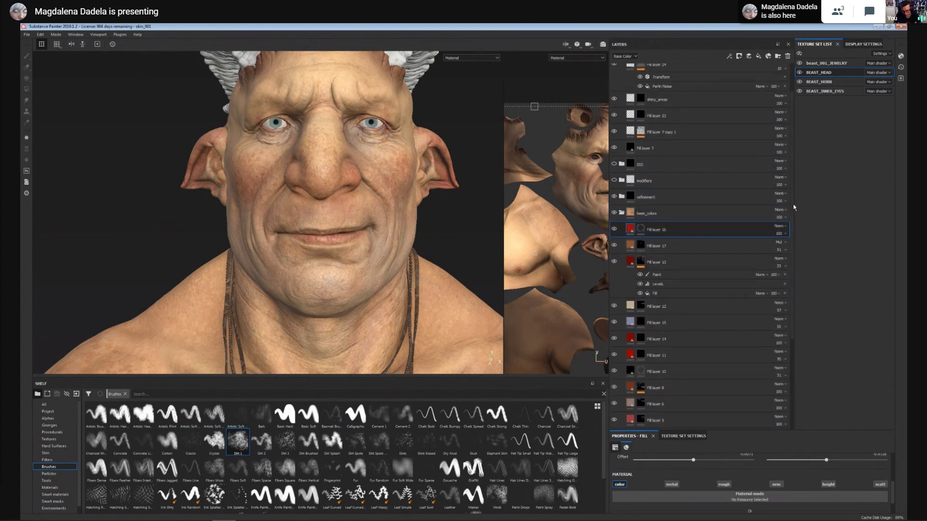
Toggle the SSS folder's visibility on and off, then collapse the base_colors folder.
click(614, 164)
click(615, 165)
click(621, 213)
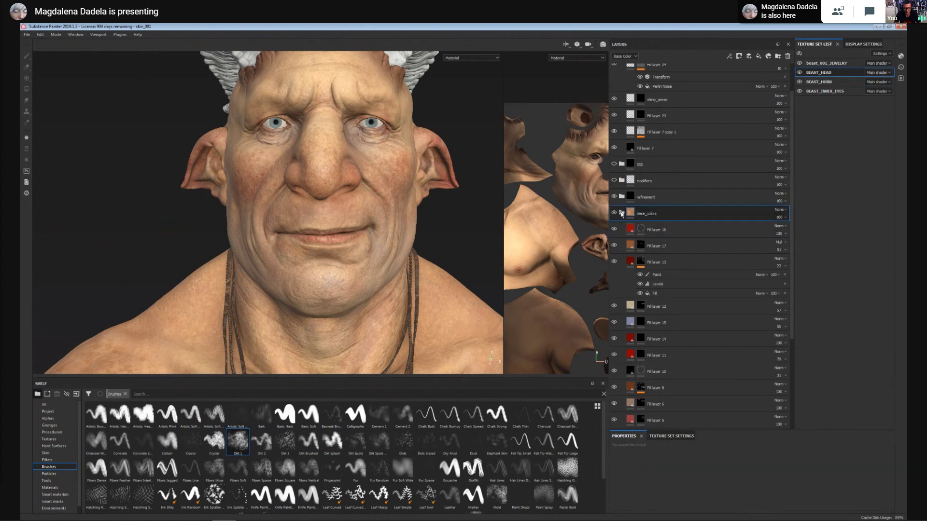
click(621, 214)
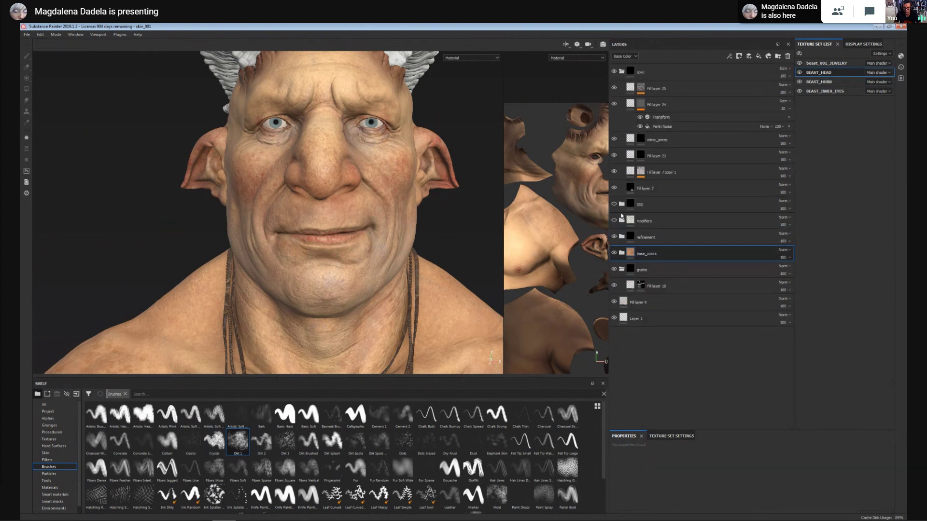
Expand the refinement folder, examine its paint and fill layers, and collapse it again.
click(654, 241)
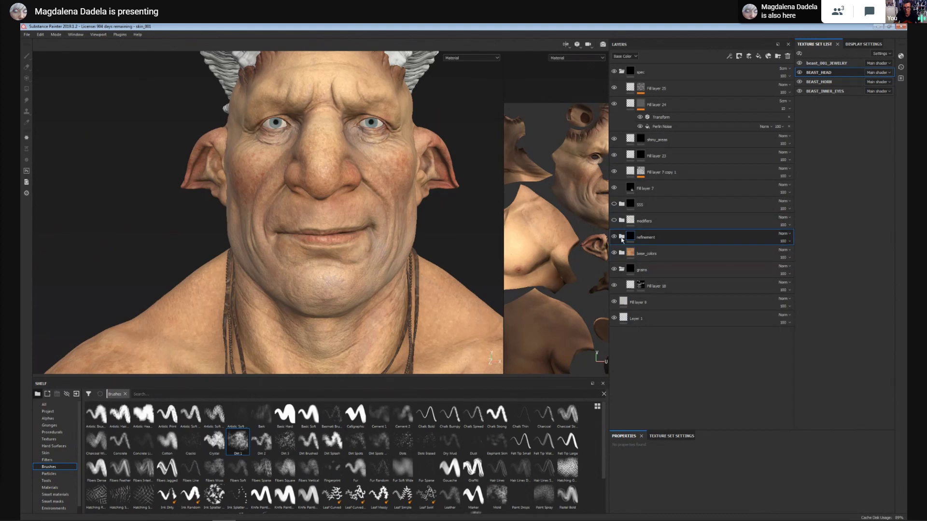
click(622, 236)
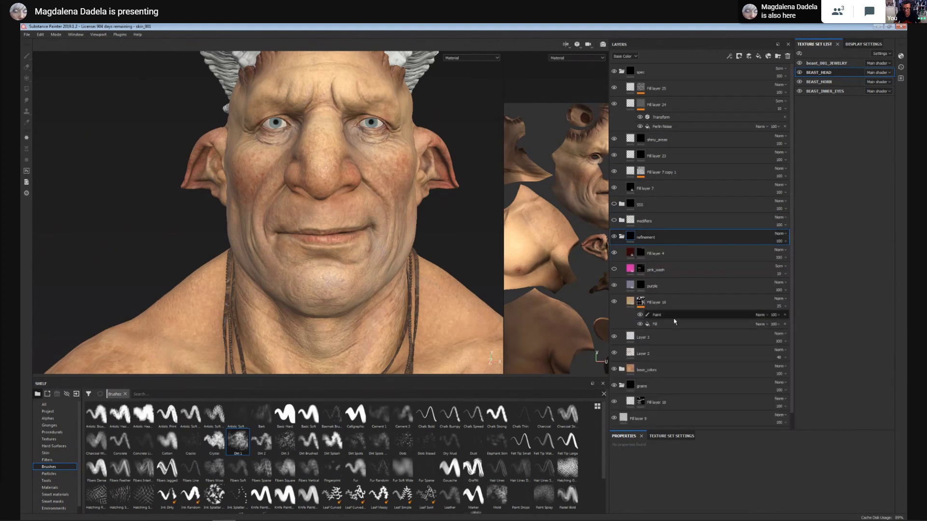
scroll(675, 315, down, 1)
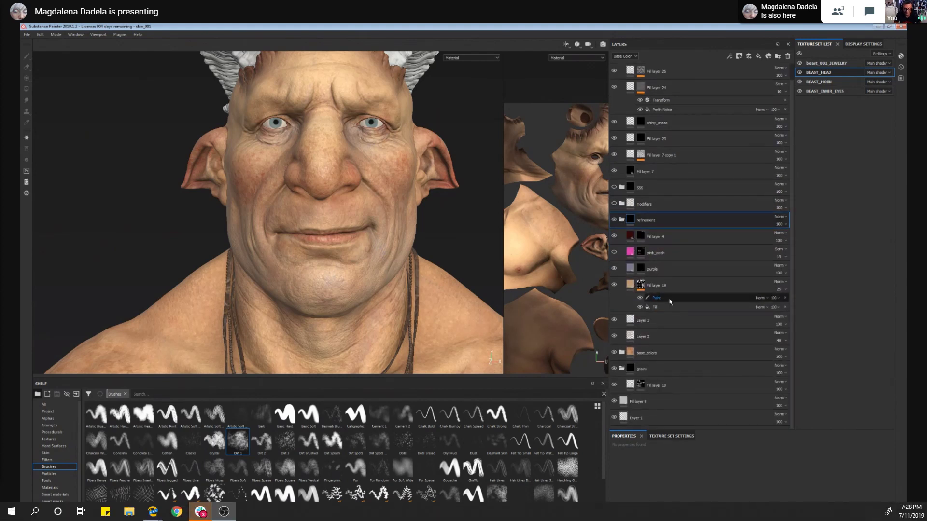
click(622, 220)
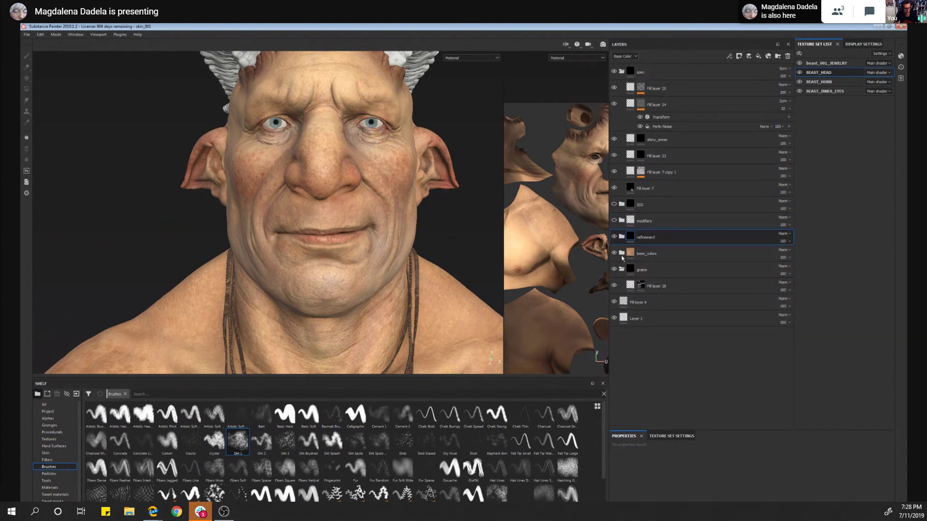
Look through the upper fill layers of the base_colors folder and close the folder.
click(622, 254)
scroll(676, 363, down, 5)
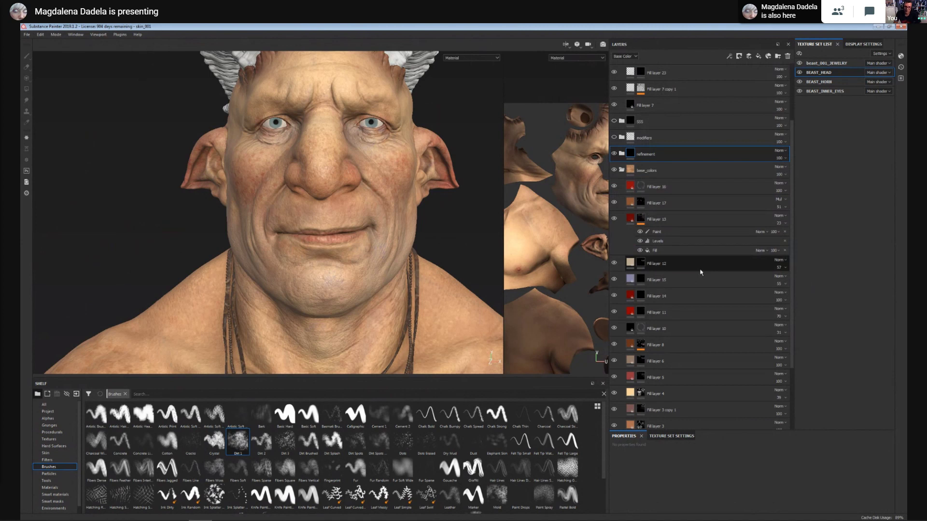
click(621, 171)
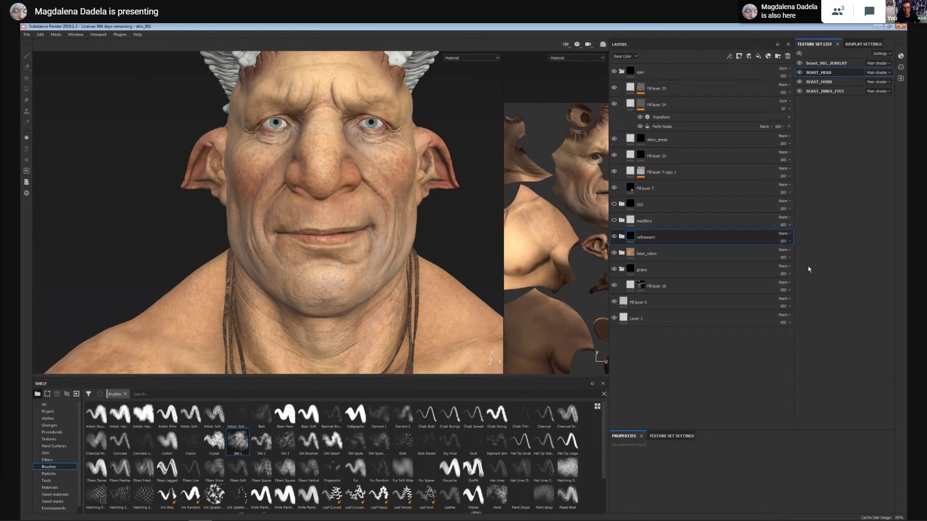
Reopen base_colors, examine its whole sequence of fill layers down to the bottom Fill layer 2, then collapse the folder.
click(622, 254)
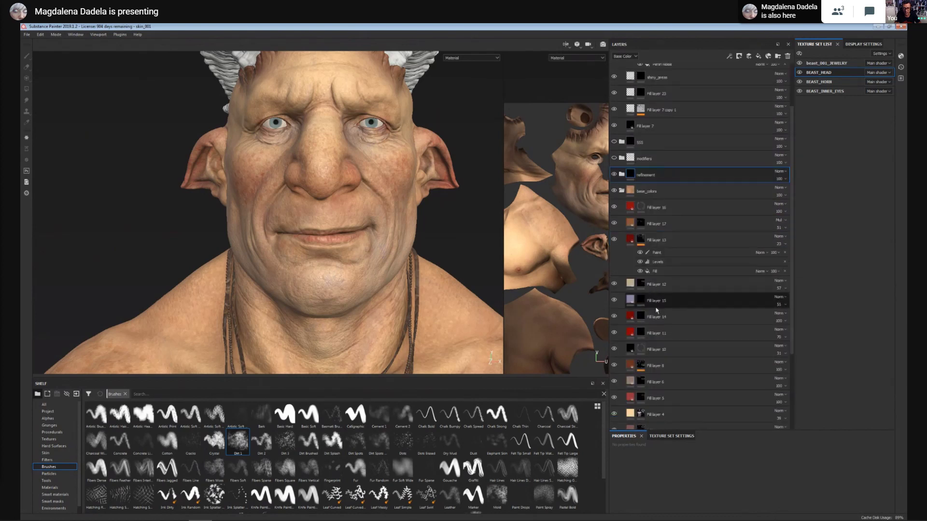
scroll(753, 410, down, 3)
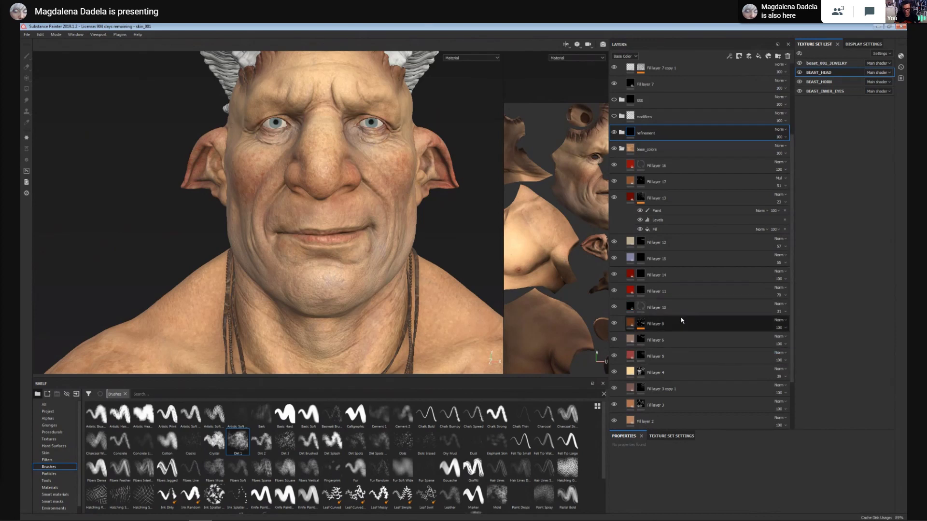
scroll(710, 354, down, 2)
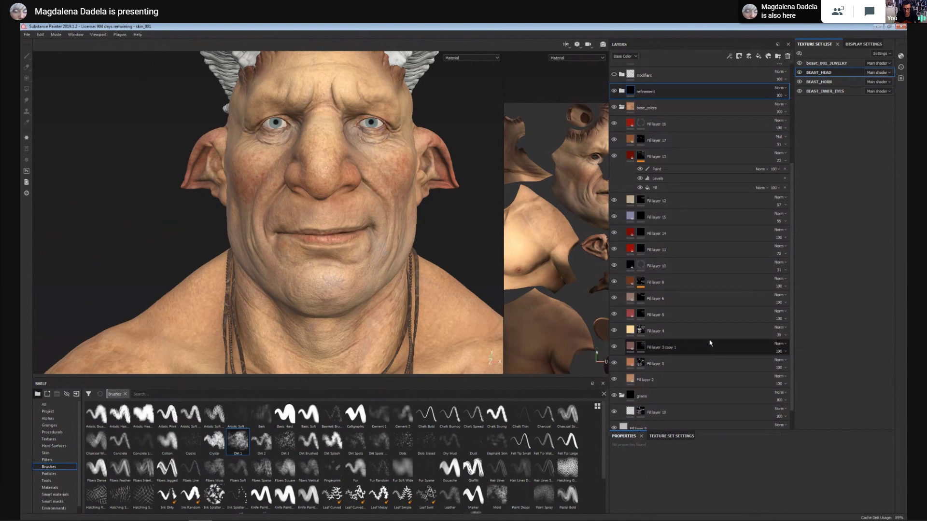
click(695, 366)
click(765, 179)
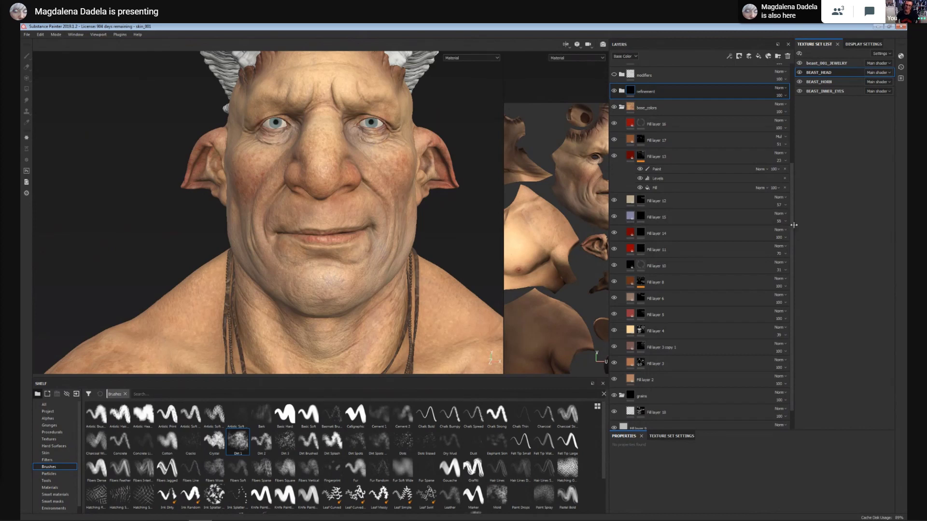
scroll(794, 225, up, 1)
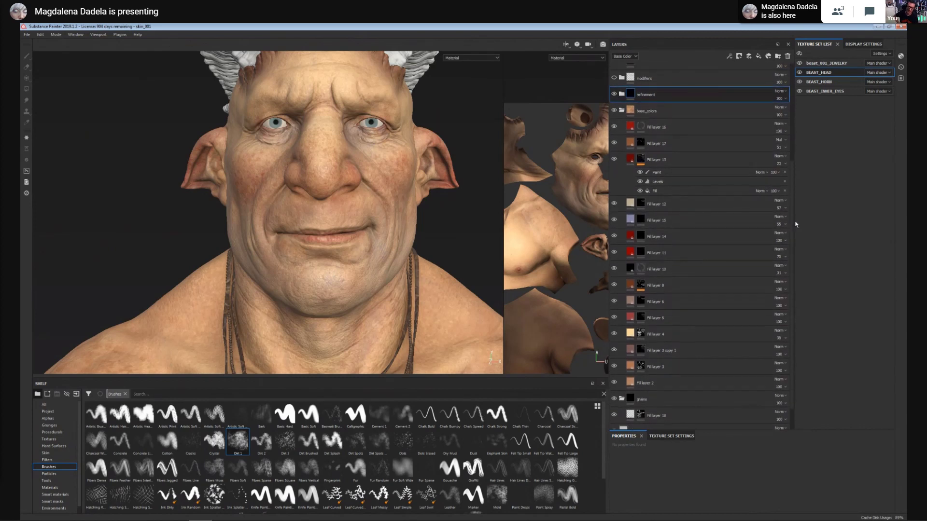
scroll(795, 223, down, 1)
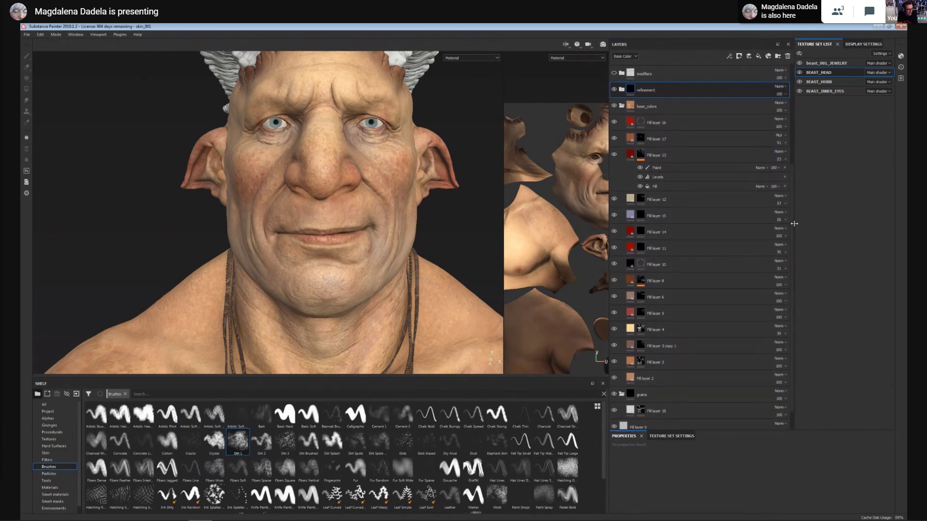
click(621, 108)
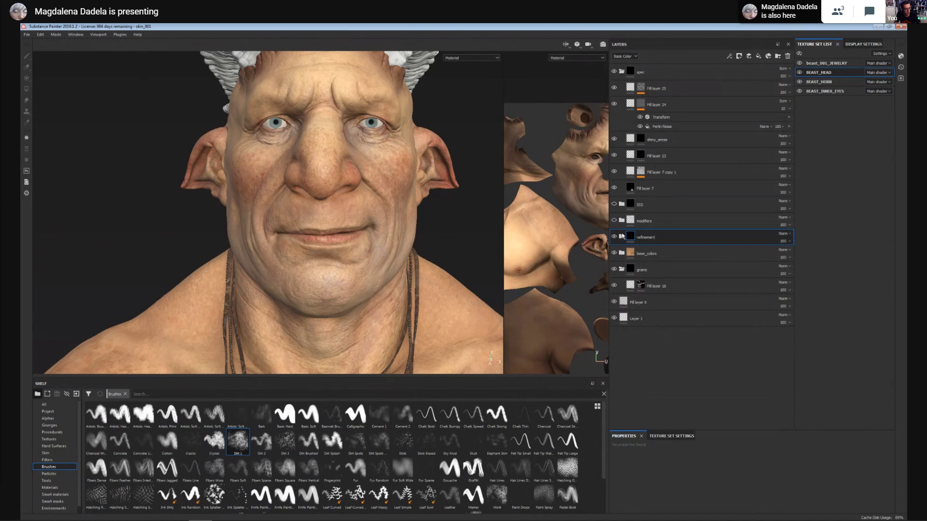
Open the display settings with more room and turn on the mesh wireframe in the viewport settings.
click(853, 45)
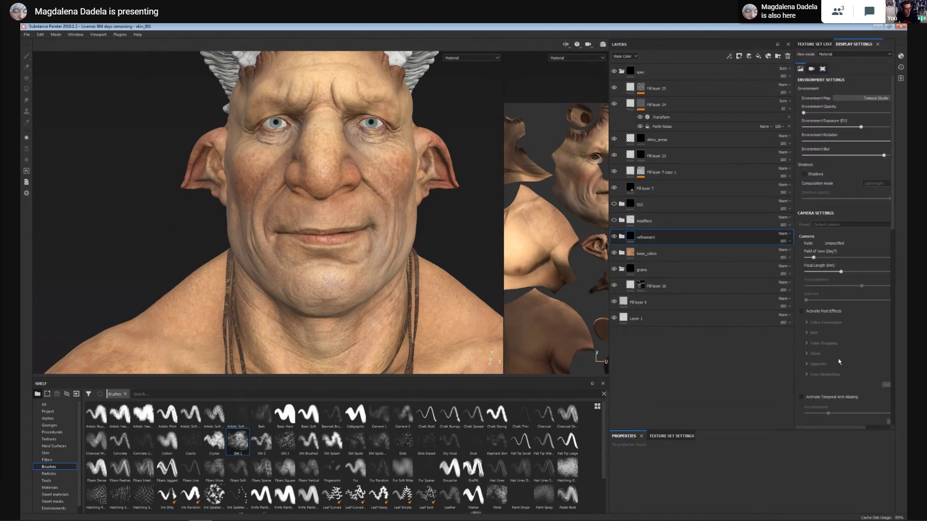
scroll(838, 365, down, 1)
drag(794, 367, 668, 363)
scroll(786, 384, down, 10)
scroll(787, 384, down, 3)
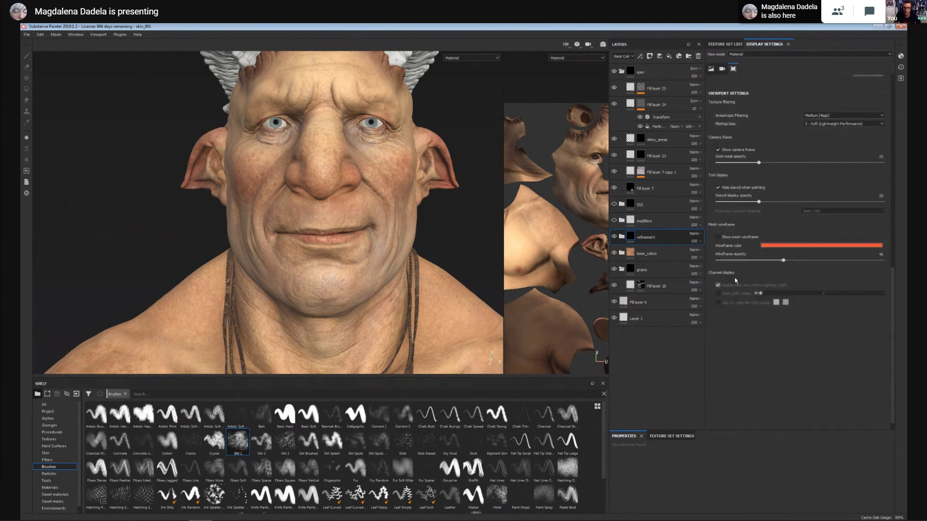
click(719, 237)
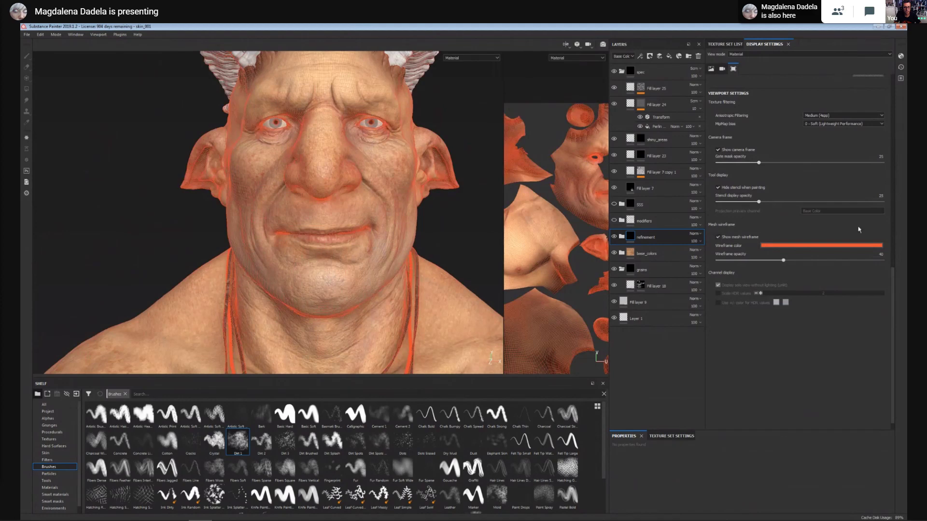
Examine the wireframe up close around the head's nose, cheeks and mouth from slightly different angles.
scroll(366, 119, up, 10)
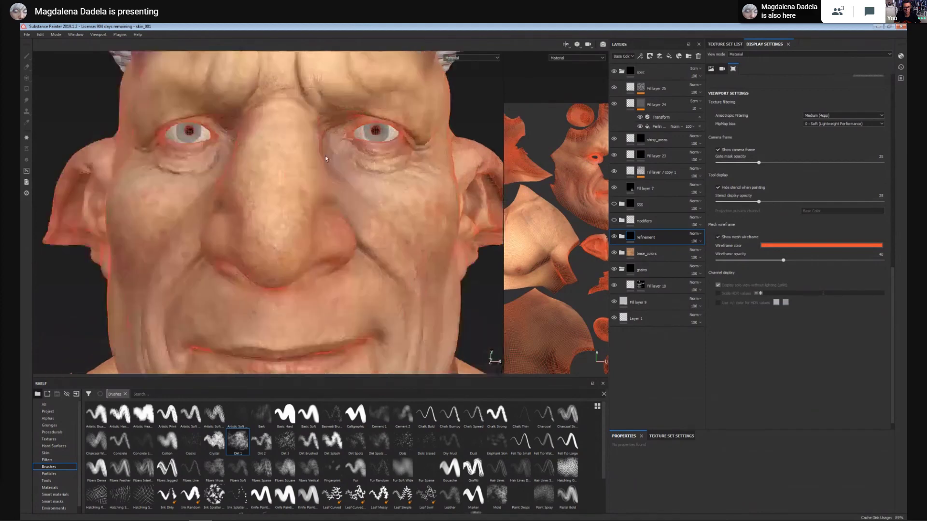
alt+drag(298, 209, 319, 164)
scroll(268, 195, down, 3)
alt+middle_drag(473, 306, 413, 203)
alt+drag(413, 203, 352, 211)
scroll(333, 214, down, 4)
alt+right_drag(352, 211, 372, 269)
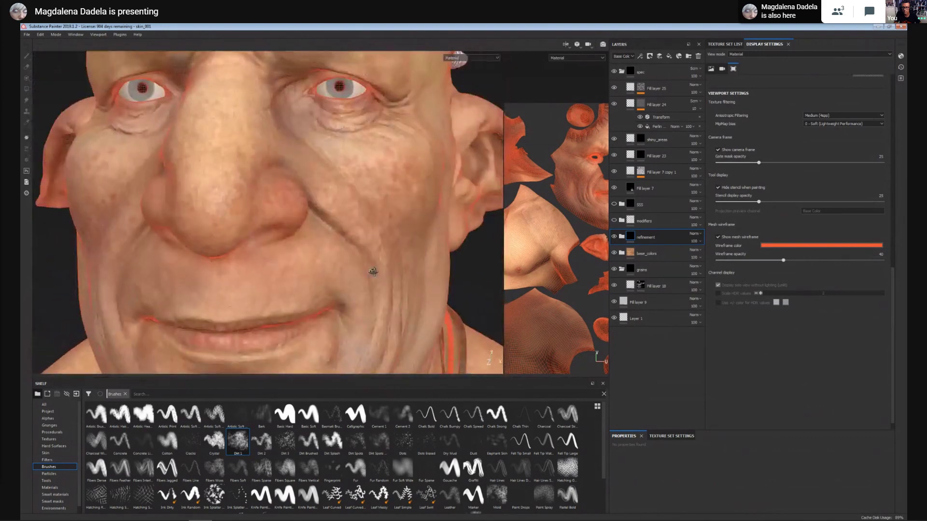
Inspect the wireframe density across the eyes, brow and forehead, up to the base of the horns.
alt+middle_drag(231, 266, 282, 300)
alt+middle_drag(247, 163, 258, 238)
alt+drag(258, 238, 317, 246)
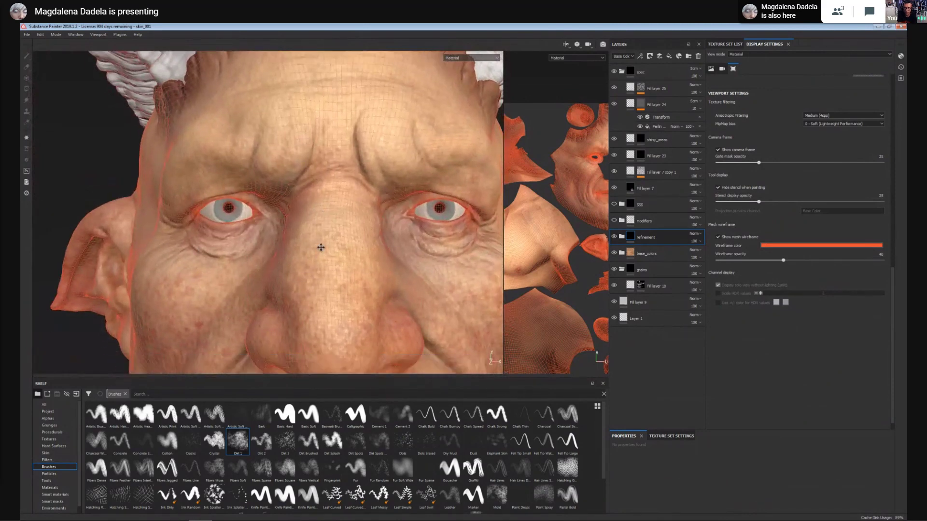
alt+right_drag(320, 246, 254, 151)
alt+middle_drag(299, 190, 294, 178)
alt+right_drag(294, 178, 349, 117)
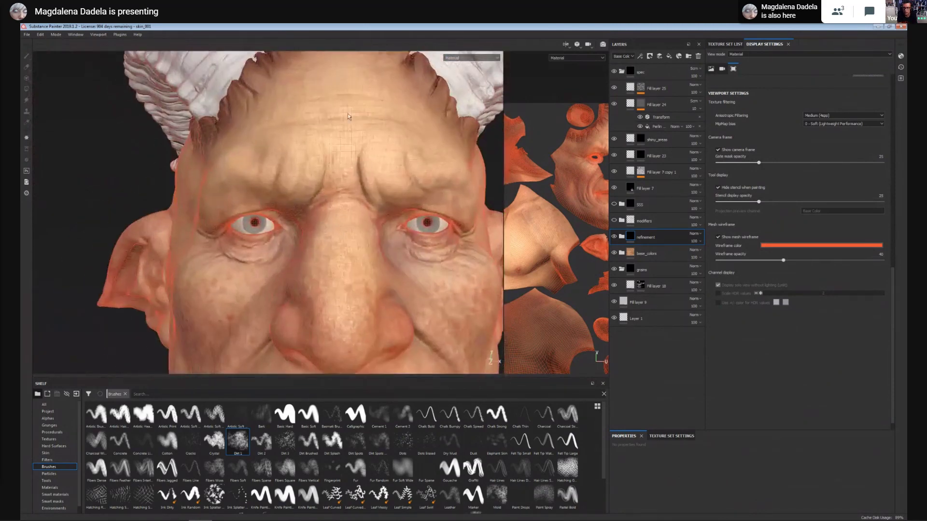
alt+middle_drag(338, 121, 330, 134)
alt+right_drag(329, 134, 335, 164)
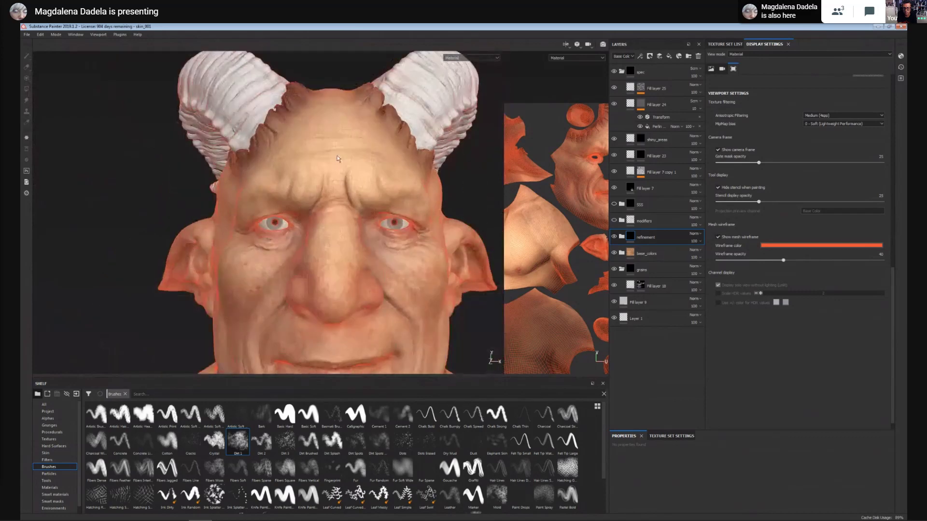
alt+middle_drag(335, 164, 332, 139)
alt+right_drag(332, 139, 346, 191)
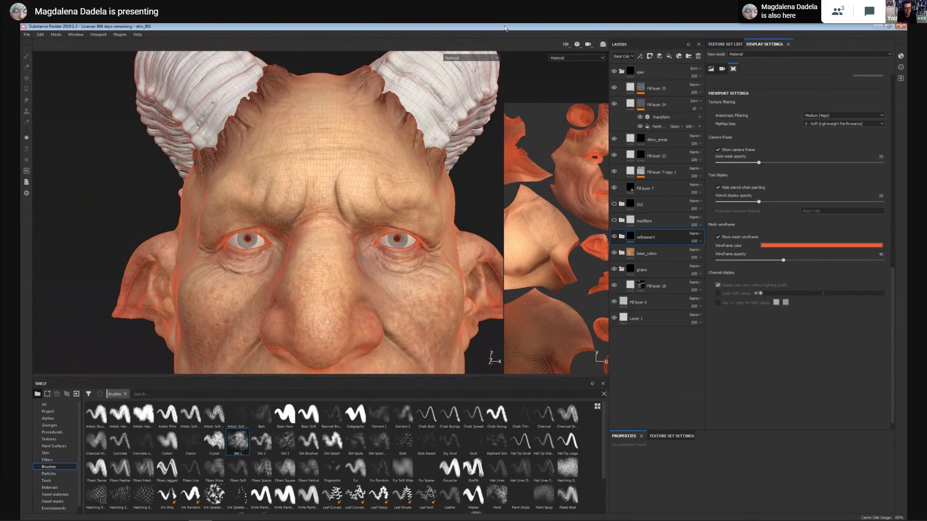
Go through the texture sets for the inner eyes, horns and head, ending on the beast_001_JEWELRY set.
click(726, 44)
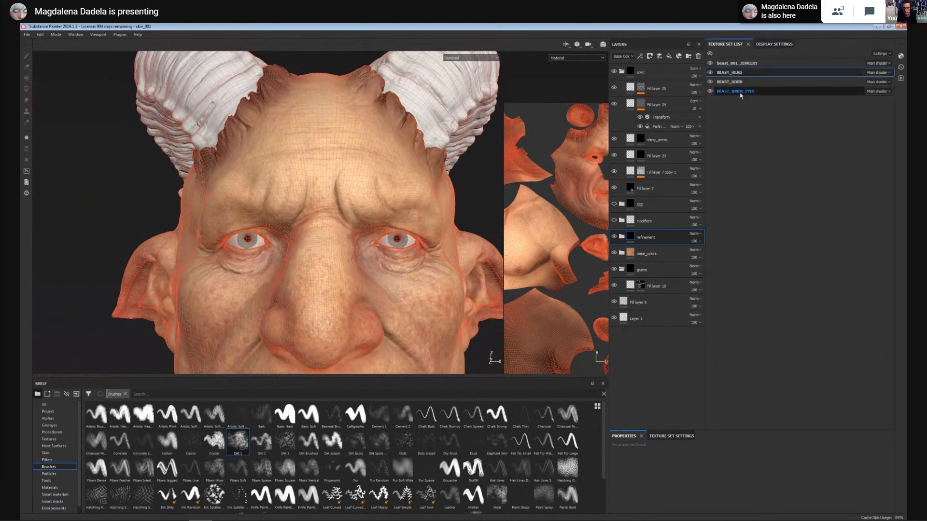
click(739, 91)
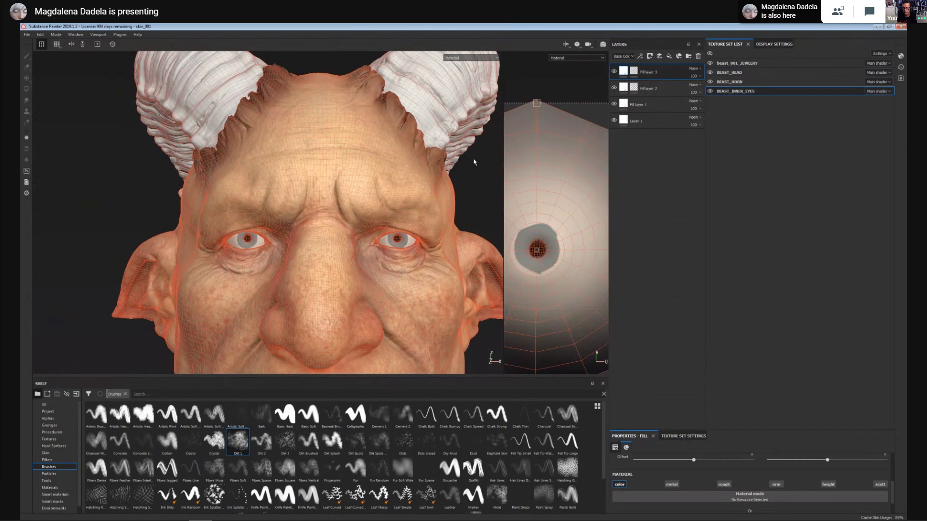
click(734, 73)
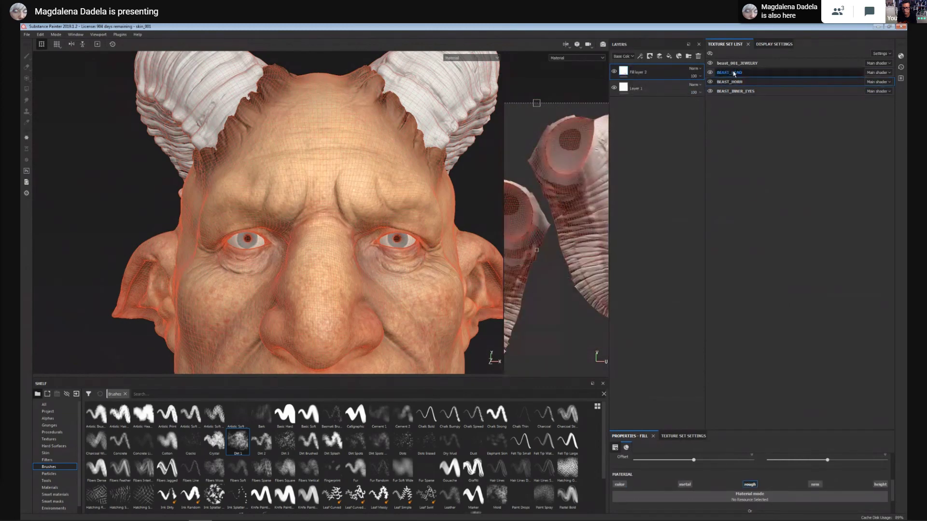
click(741, 63)
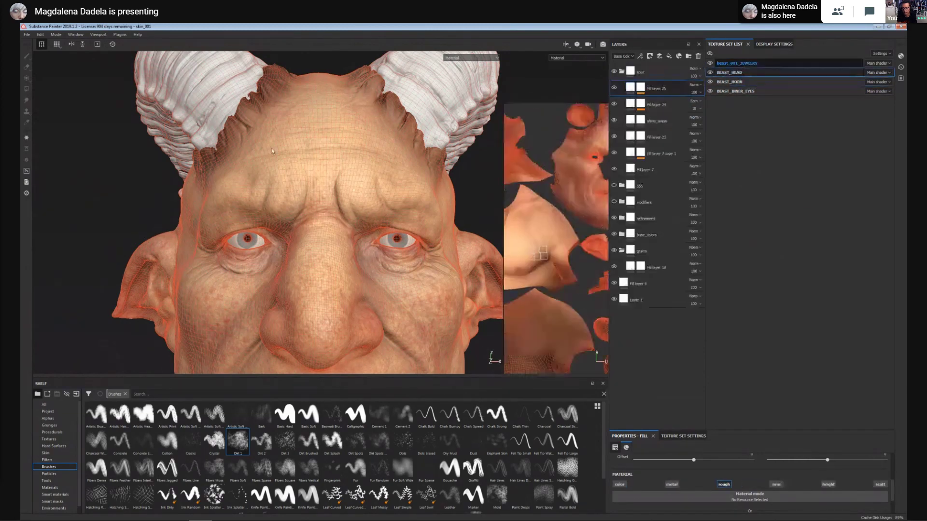
Frame the jewelry in the 3D view and examine the wireframe of the necklaces around the neck.
key(f)
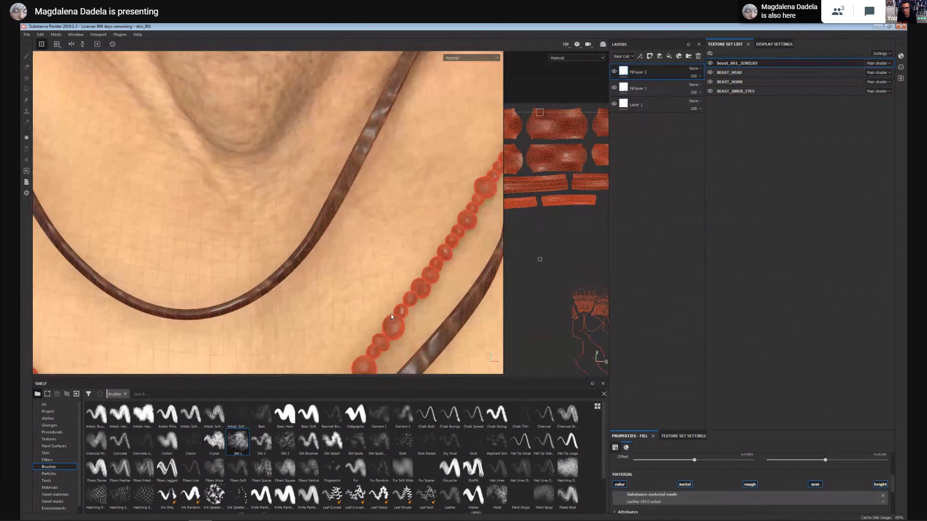
alt+middle_drag(401, 314, 294, 205)
alt+right_drag(461, 306, 256, 79)
alt+middle_drag(257, 80, 270, 365)
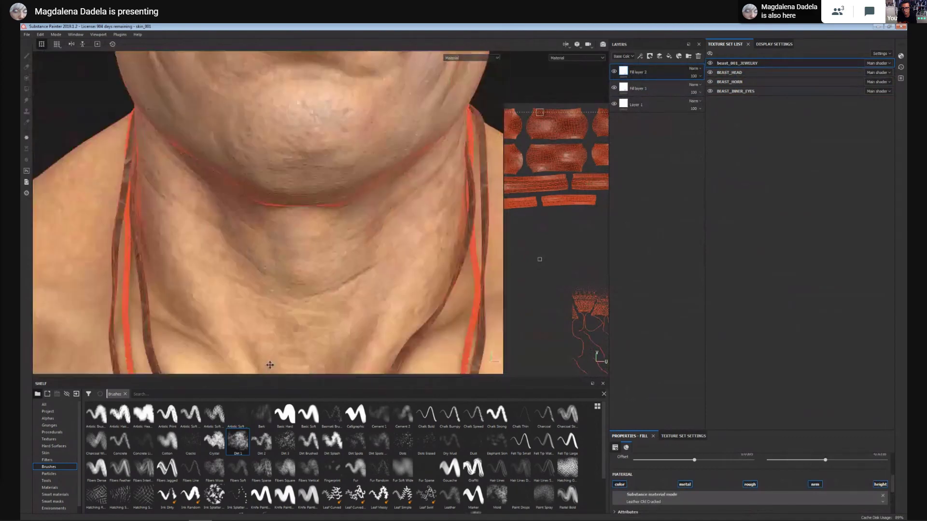
Frame the face in the 3D view again and make BEAST_HEAD the active texture set.
alt+right_drag(270, 364, 309, 130)
alt+middle_drag(309, 130, 335, 309)
alt+right_drag(336, 309, 447, 302)
alt+middle_drag(447, 302, 280, 274)
alt+right_drag(279, 275, 227, 212)
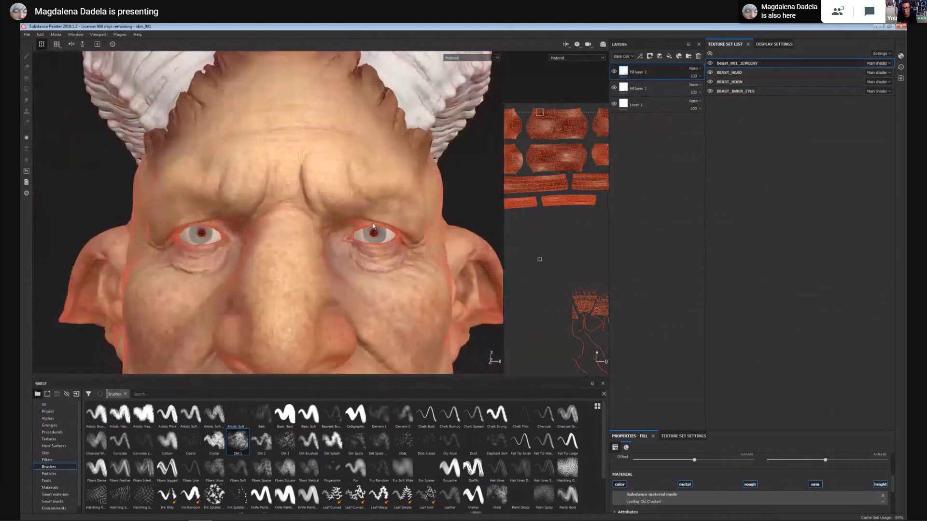
alt+middle_drag(227, 213, 231, 184)
click(738, 66)
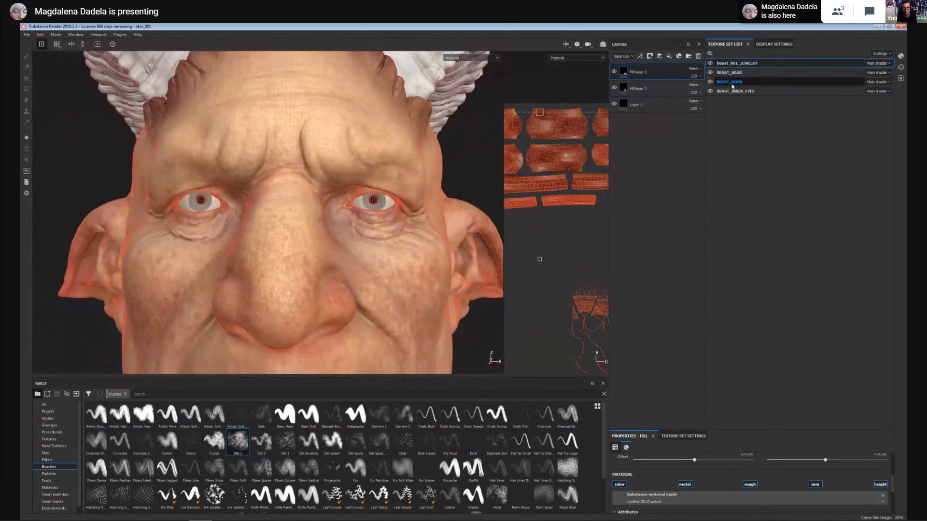
click(737, 72)
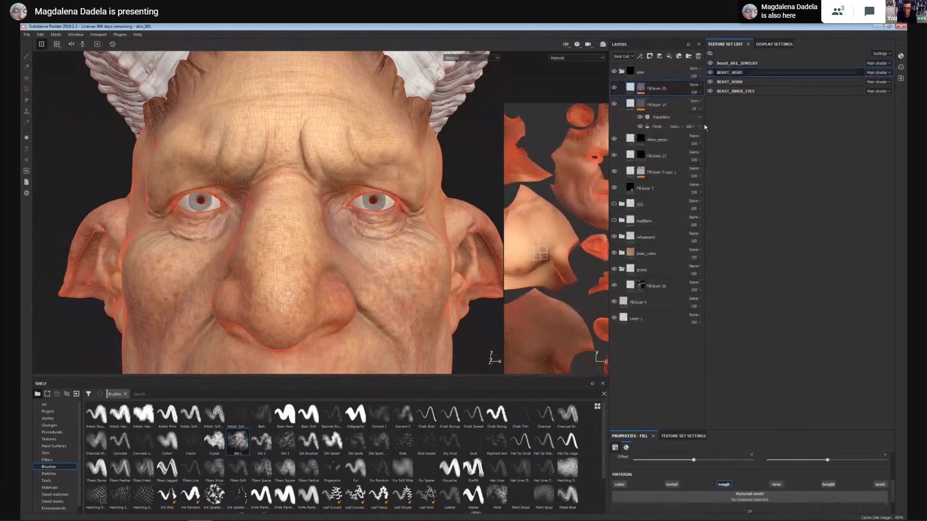
Widen the layer stack and expand the base_colors folder to look through its fill layers.
drag(706, 125, 771, 127)
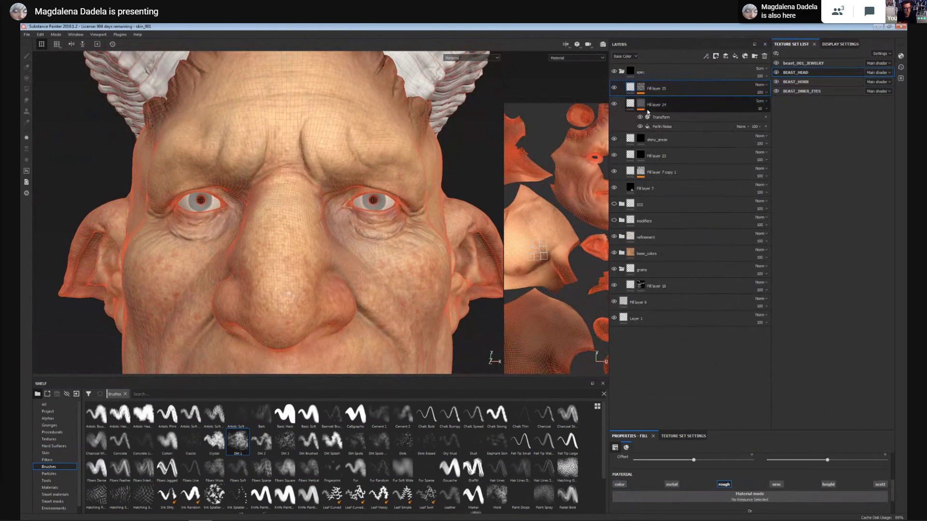
click(614, 237)
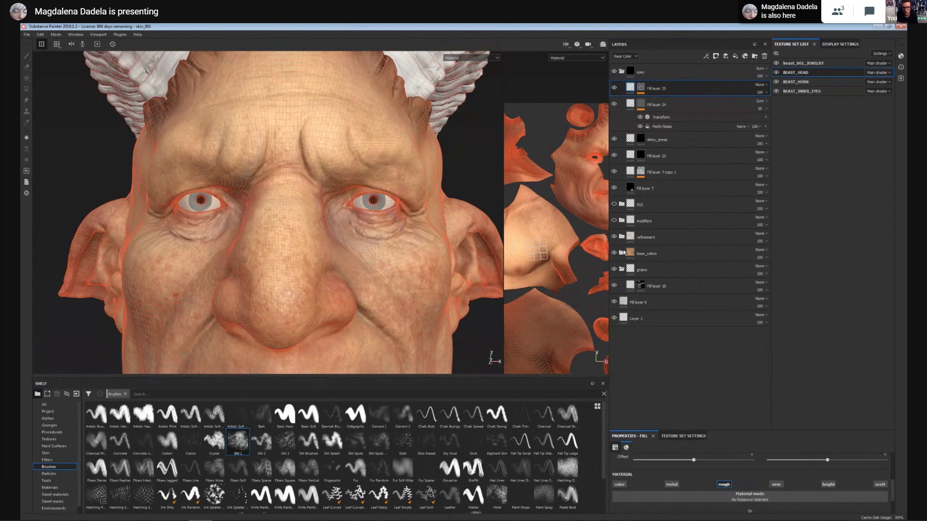
click(622, 253)
scroll(685, 249, down, 3)
scroll(685, 249, down, 3)
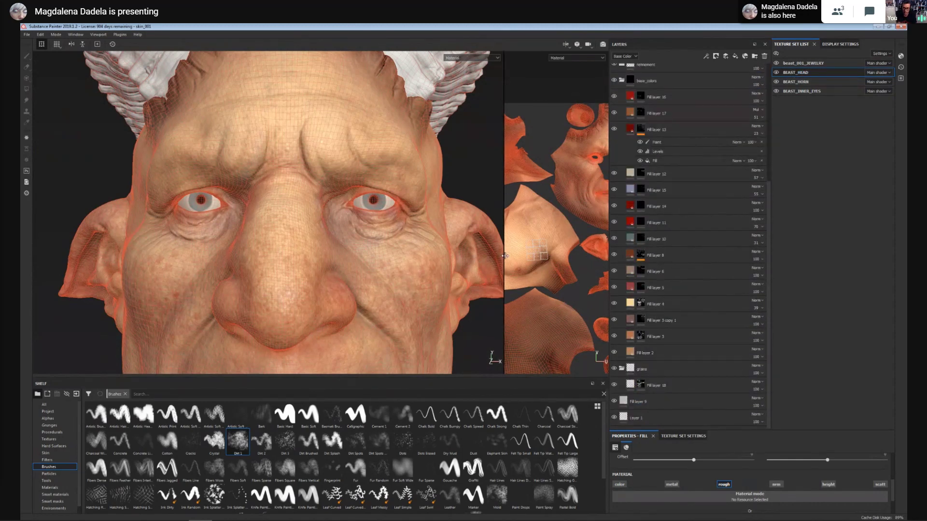
Adjust the split between the 3D and UV views to compare the whole head with its texture layout.
drag(503, 258, 373, 283)
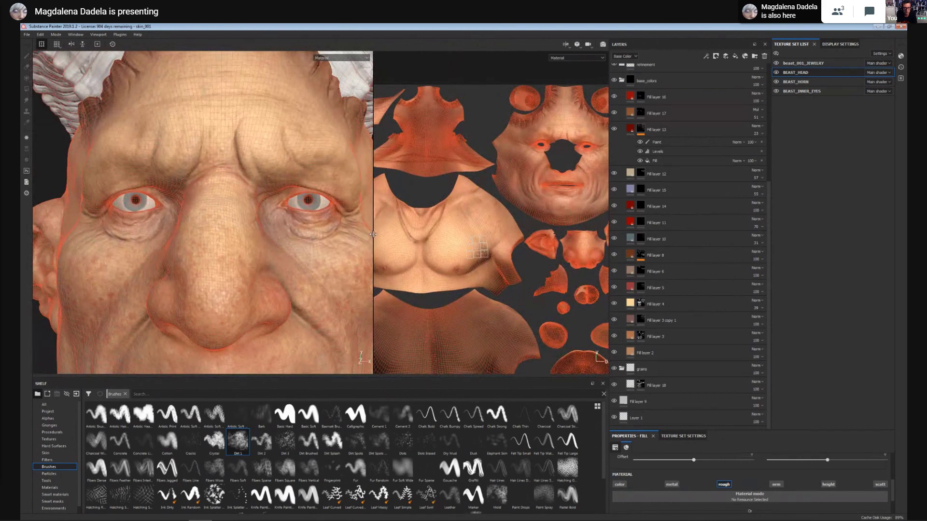
drag(373, 234, 549, 260)
alt+right_drag(433, 275, 357, 227)
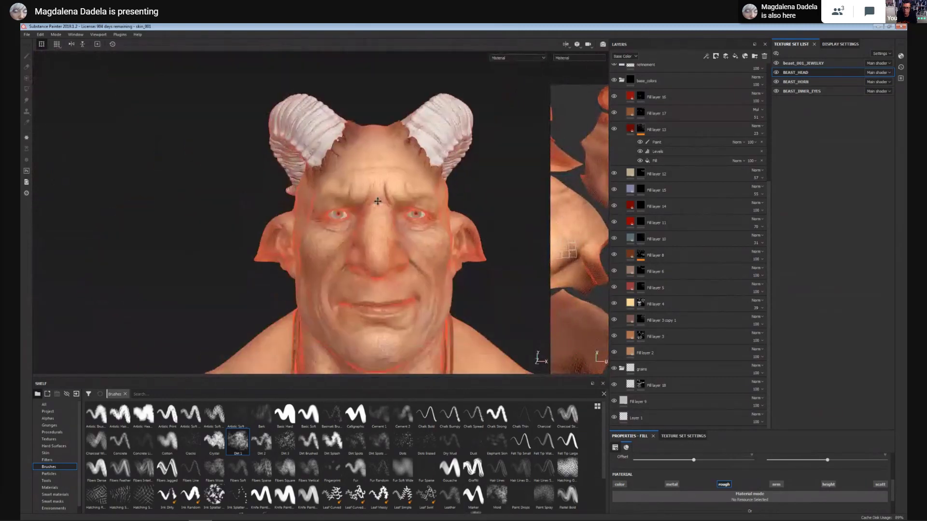
alt+middle_drag(419, 300, 371, 187)
alt+middle_drag(394, 226, 392, 198)
alt+right_drag(393, 199, 395, 247)
alt+middle_drag(395, 247, 385, 299)
drag(550, 290, 369, 291)
alt+right_drag(544, 222, 571, 290)
alt+middle_drag(531, 202, 525, 218)
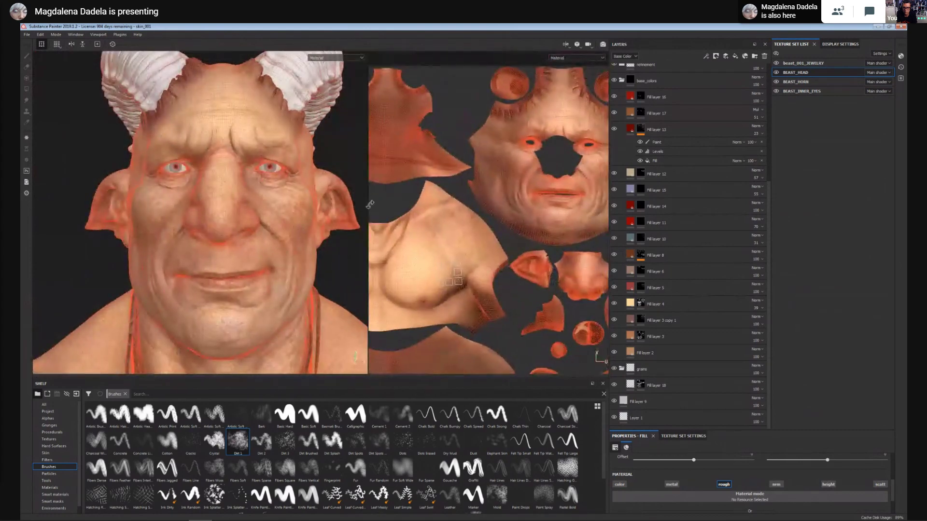
mouse_move(370, 204)
mouse_down()
mouse_move(405, 213)
mouse_move(381, 212)
mouse_up()
Examine the head from the horns to the chin and neck in an enlarged 3D view.
alt+drag(256, 193, 203, 167)
alt+right_drag(202, 166, 205, 191)
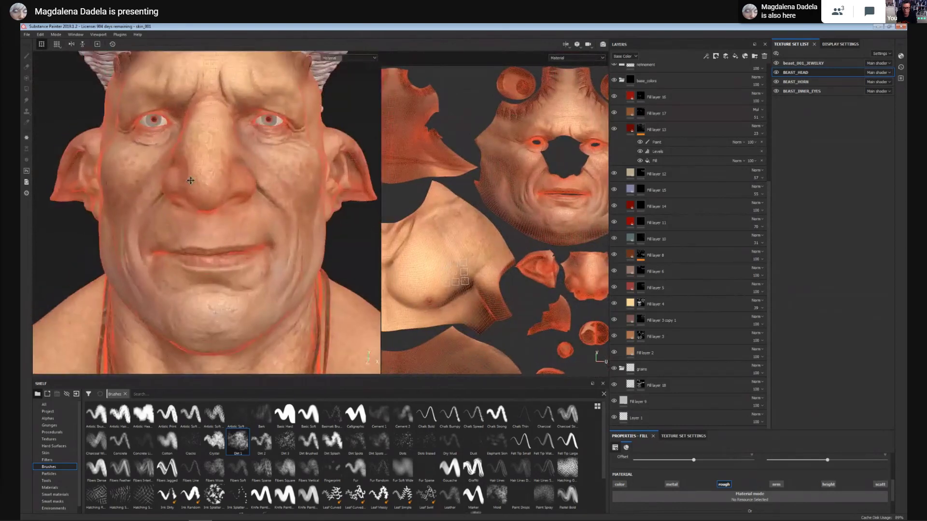
alt+middle_drag(205, 191, 217, 219)
alt+drag(216, 219, 289, 297)
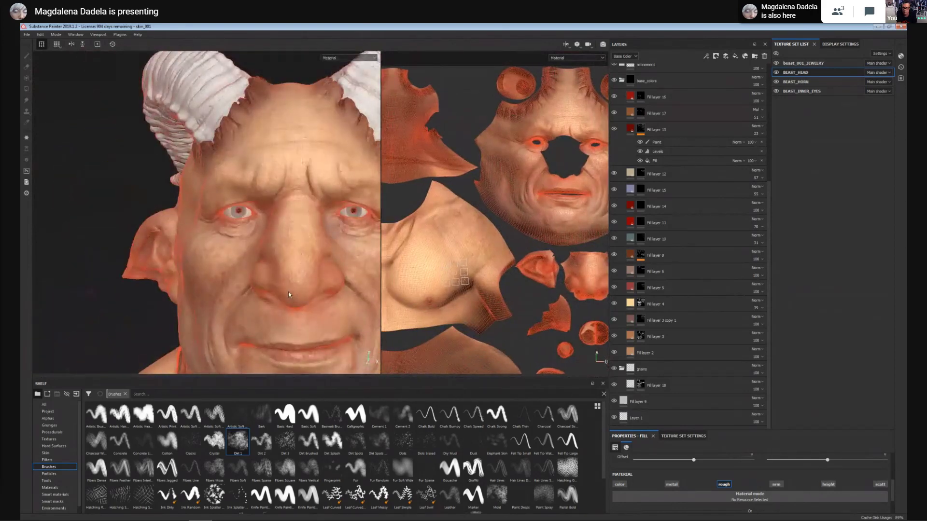
alt+right_drag(289, 295, 227, 182)
alt+middle_drag(228, 182, 235, 153)
alt+right_drag(235, 153, 403, 236)
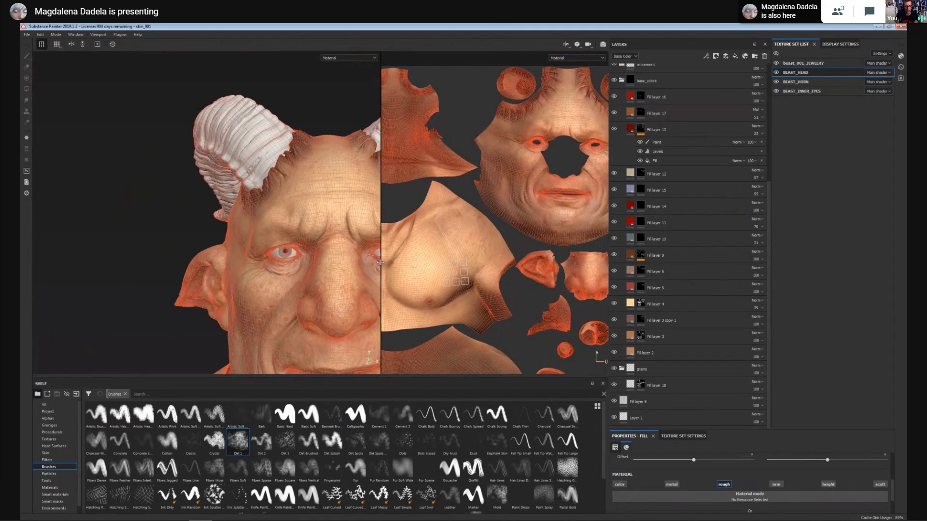
drag(381, 262, 462, 261)
alt+middle_drag(408, 309, 309, 172)
alt+right_drag(308, 174, 335, 227)
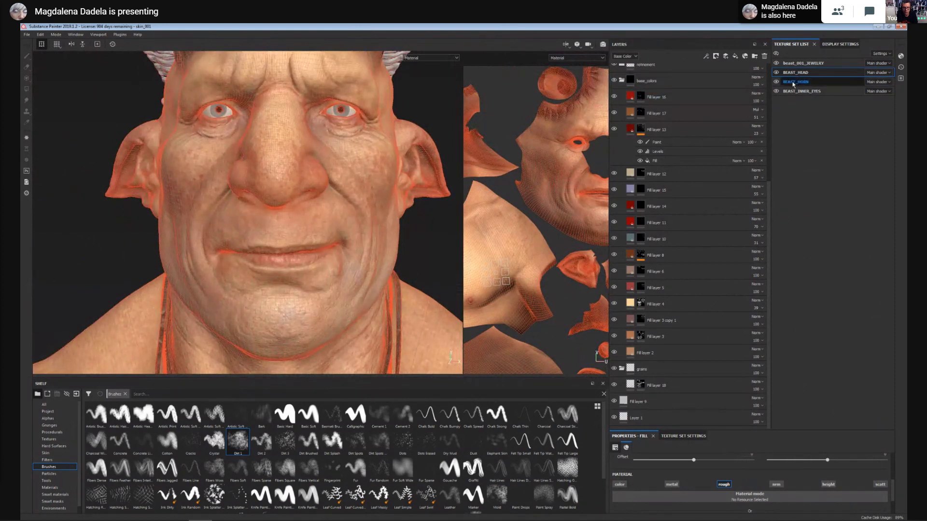
Collapse the base_colors folder and expand the refinement folder to review its layers.
scroll(768, 250, up, 5)
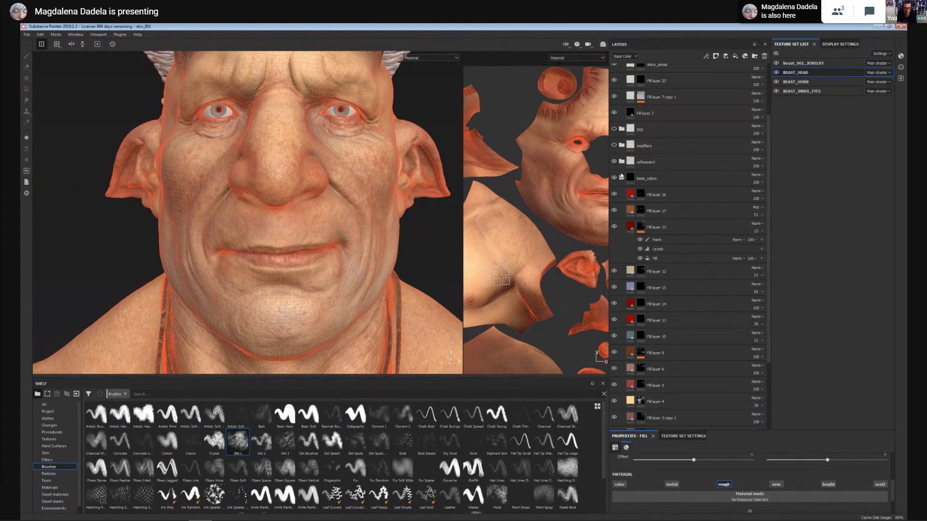
scroll(358, 166, up, 3)
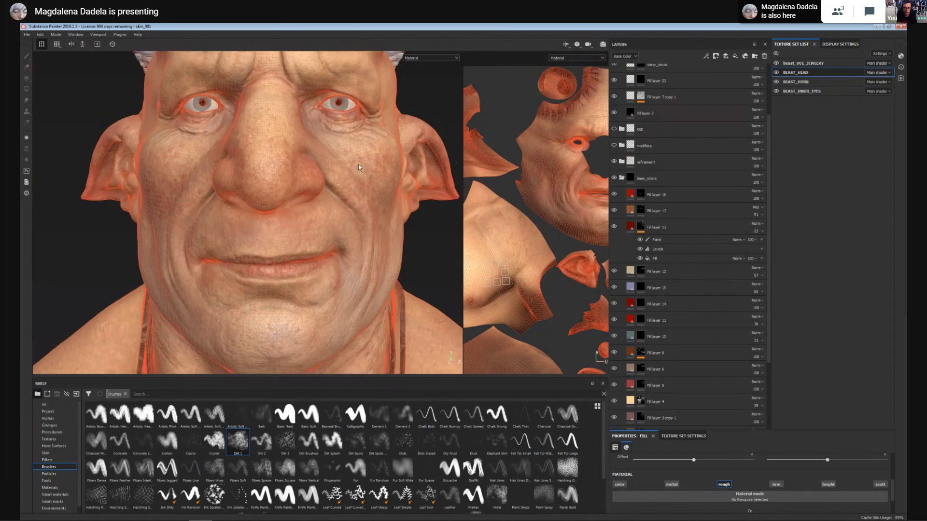
click(622, 178)
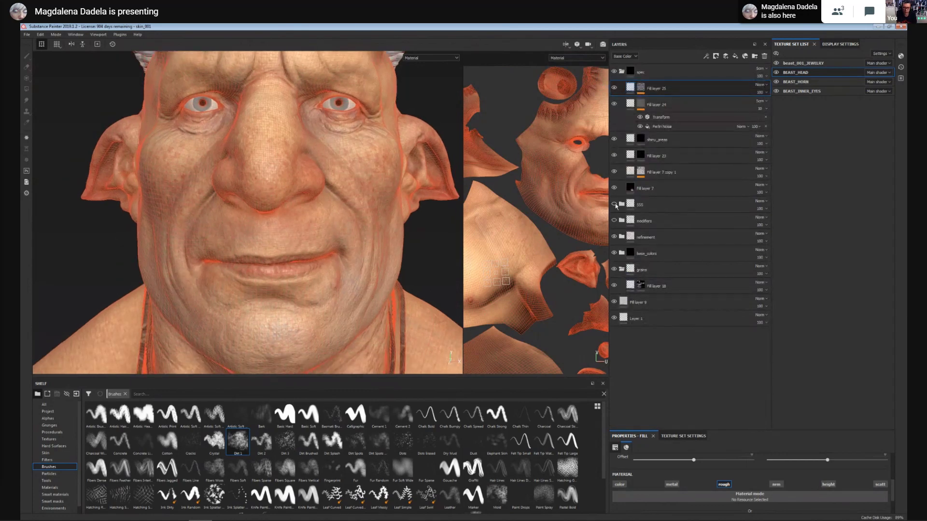
click(622, 237)
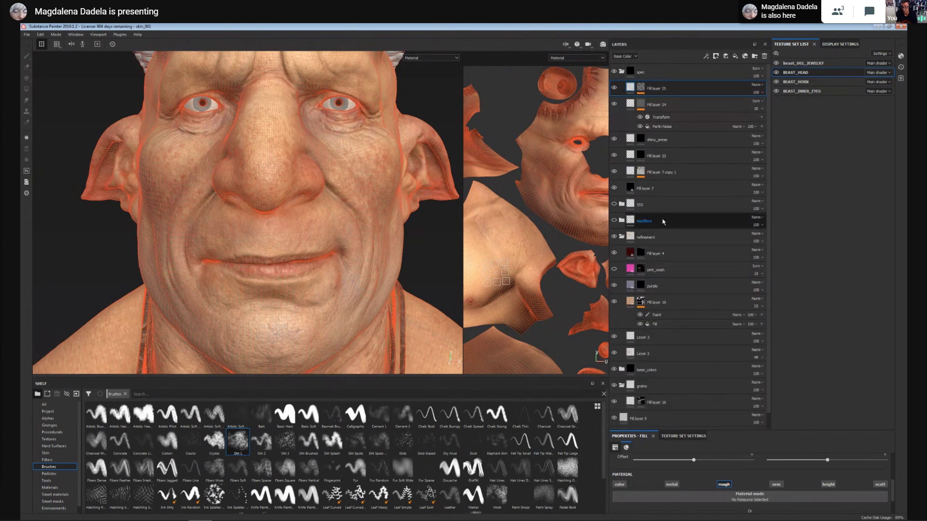
scroll(652, 232, down, 1)
Collapse and reopen the grains folder, and select Fill layer 18 inside it.
click(622, 370)
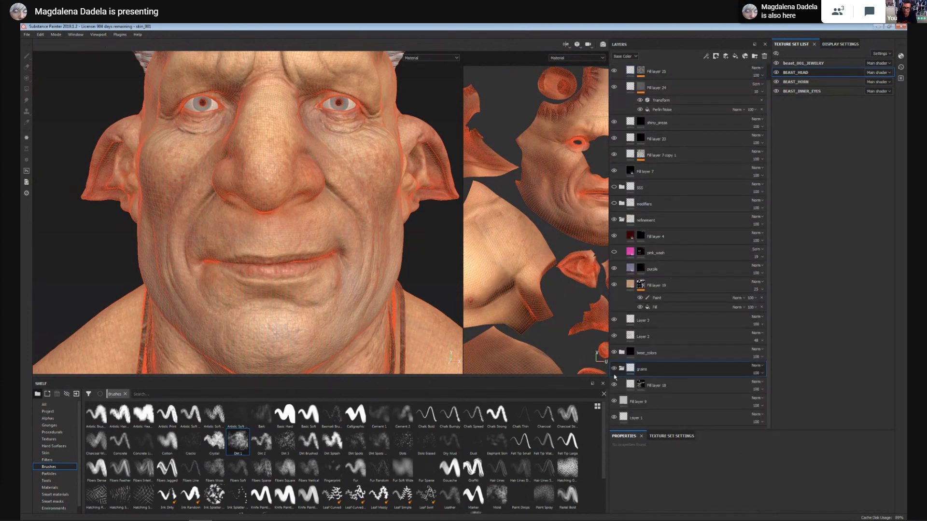
click(621, 370)
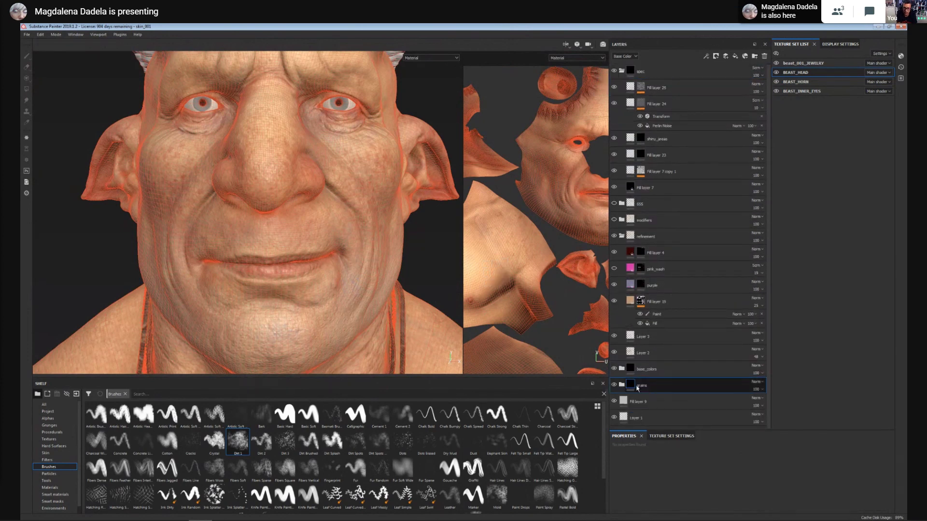
click(622, 385)
click(658, 407)
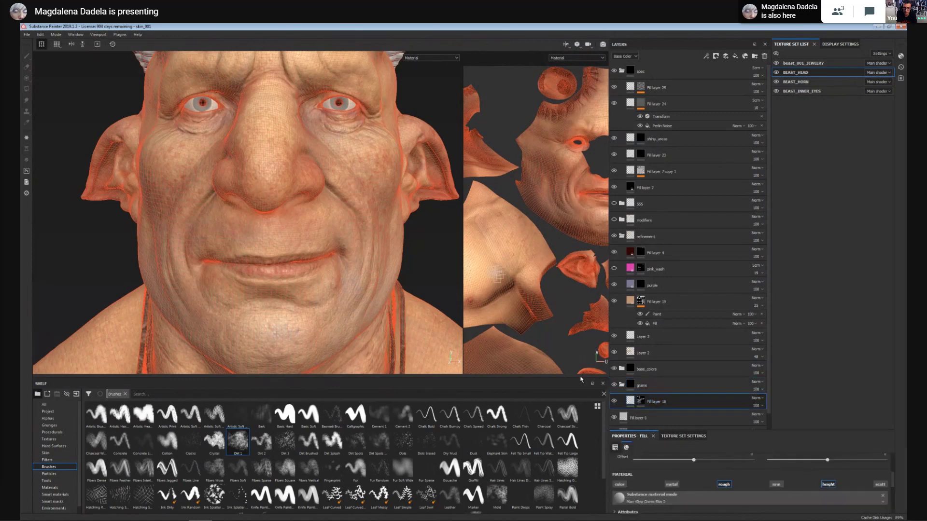
Turn off the mesh wireframe in the viewport display settings.
click(839, 45)
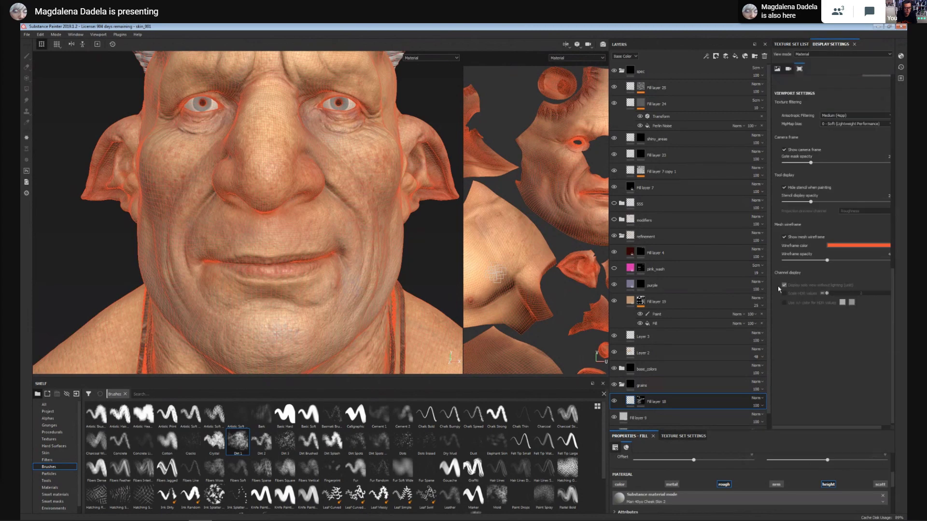
click(784, 237)
scroll(691, 377, down, 1)
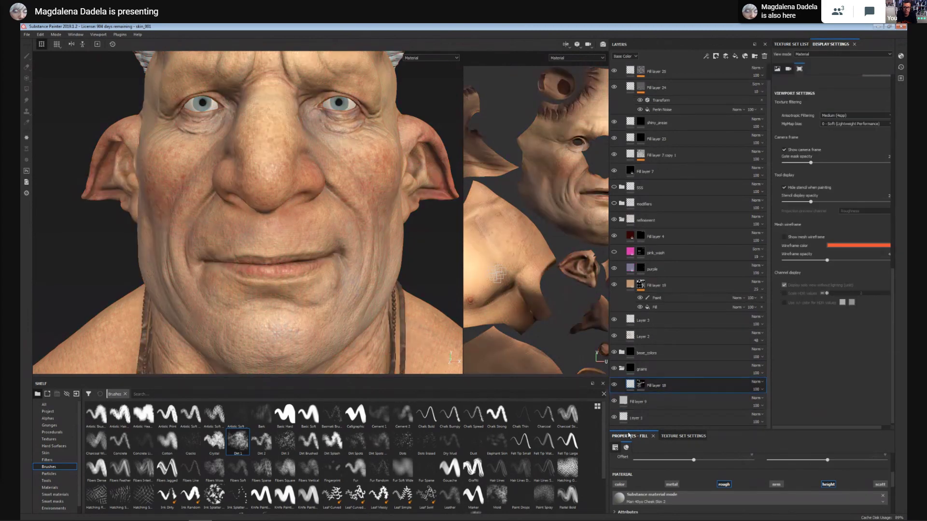
scroll(312, 281, down, 2)
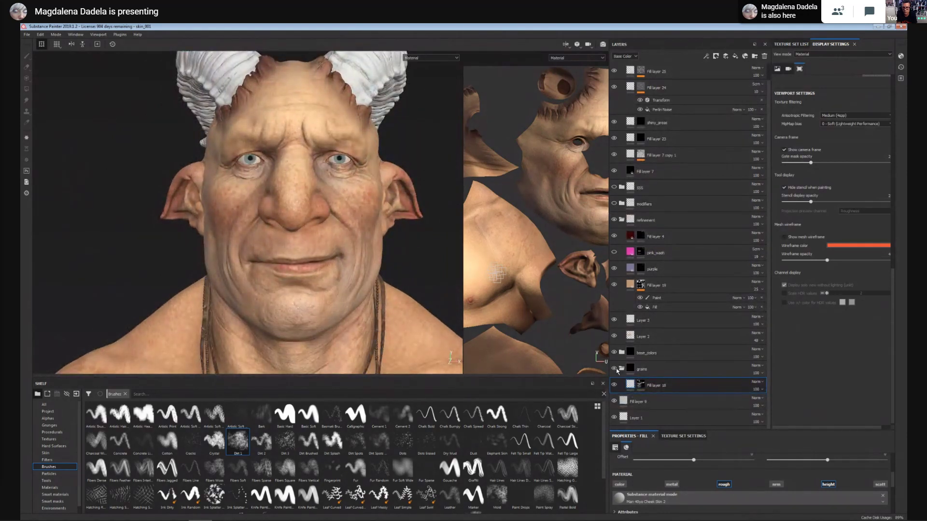
Hide the grains, base_colors and refinement folders, and collapse the refinement folder.
click(616, 370)
click(621, 220)
alt+middle_drag(269, 293, 280, 192)
alt+right_drag(280, 192, 326, 264)
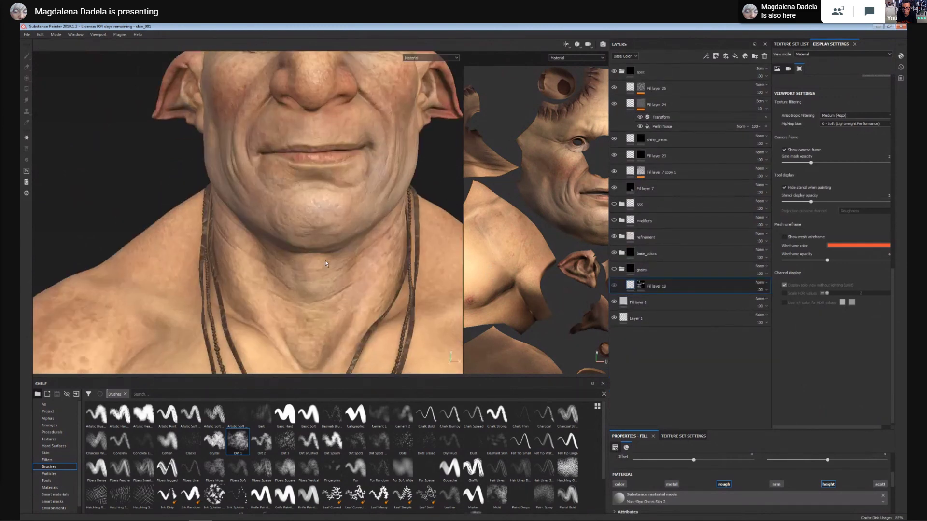
click(614, 253)
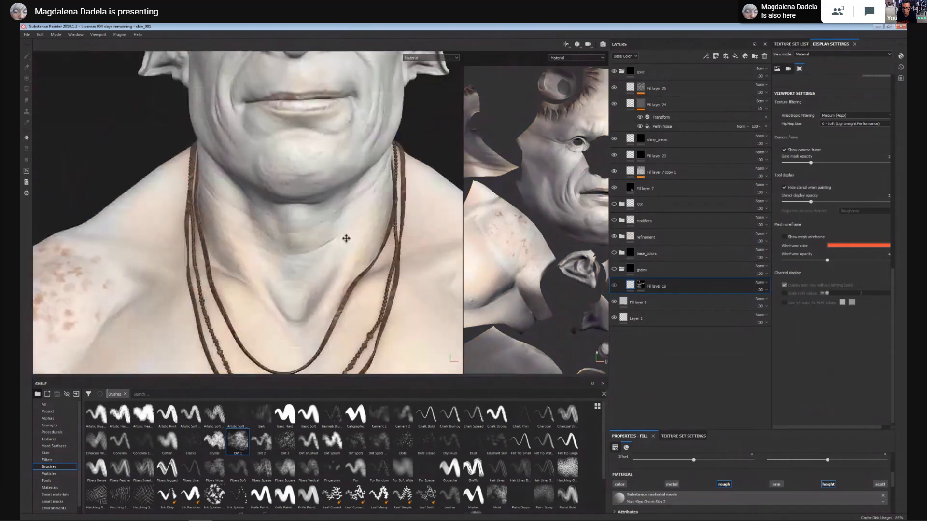
click(615, 238)
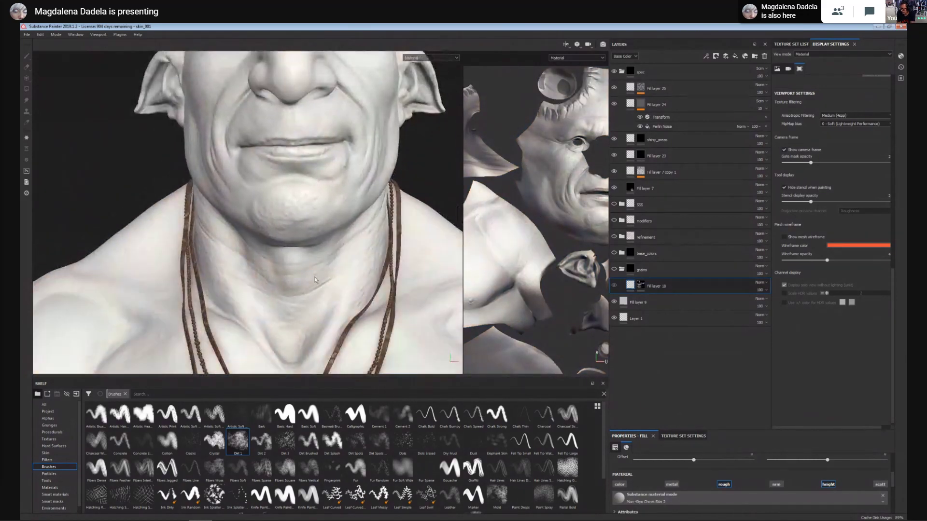
Frame the lower face and neck, and show the grains folder again to compare the skin surface detail.
alt+middle_drag(294, 287, 310, 204)
alt+right_drag(310, 204, 412, 269)
alt+middle_drag(412, 269, 370, 286)
alt+right_drag(370, 285, 338, 256)
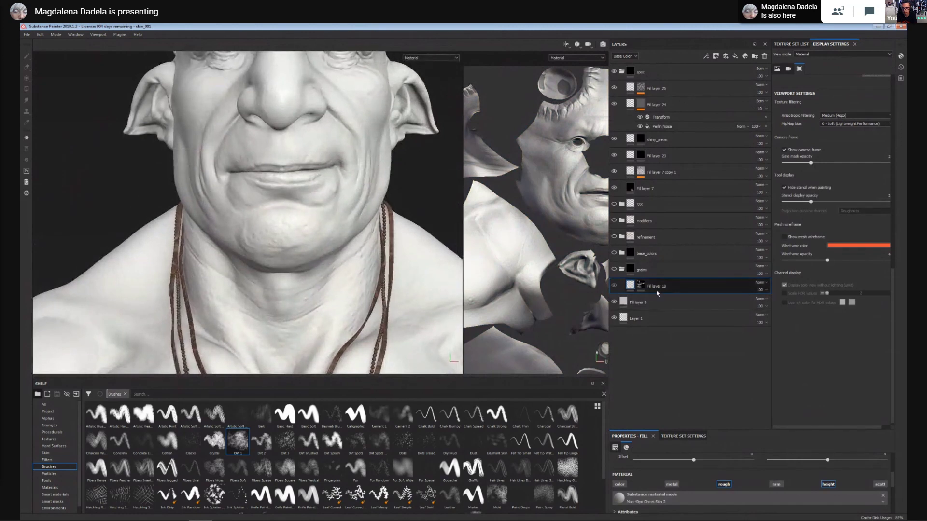
click(615, 271)
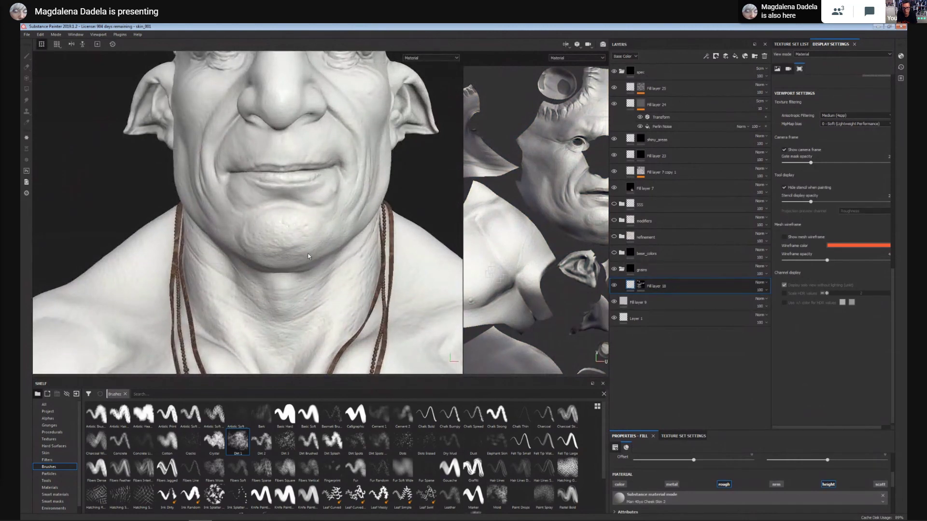
alt+drag(264, 256, 264, 253)
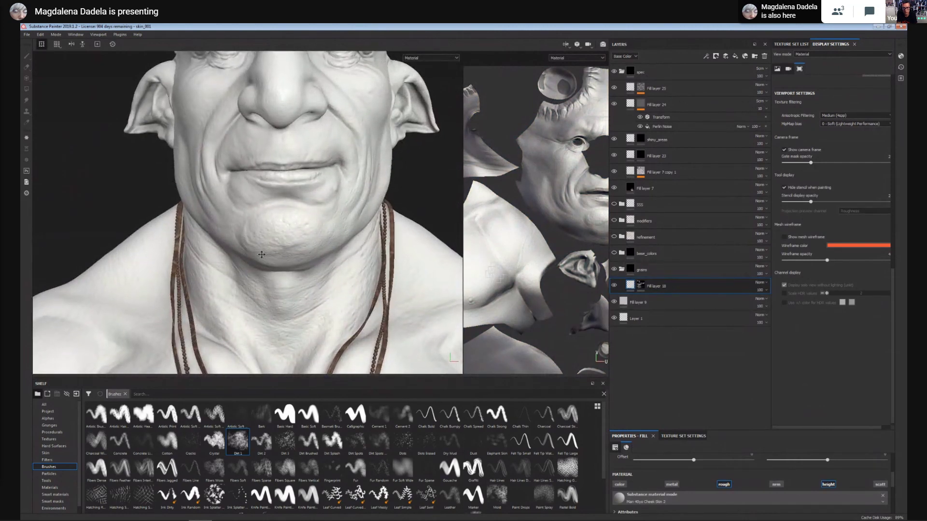
Add a fill layer above Fill layer 18 in the grains folder and apply the Human Neck Skin 1 material.
click(735, 56)
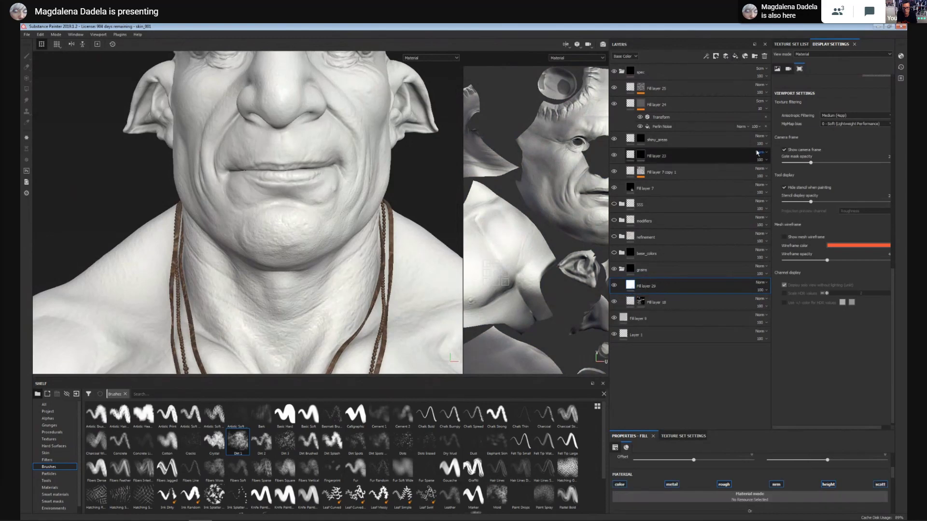
click(45, 452)
scroll(294, 480, up, 2)
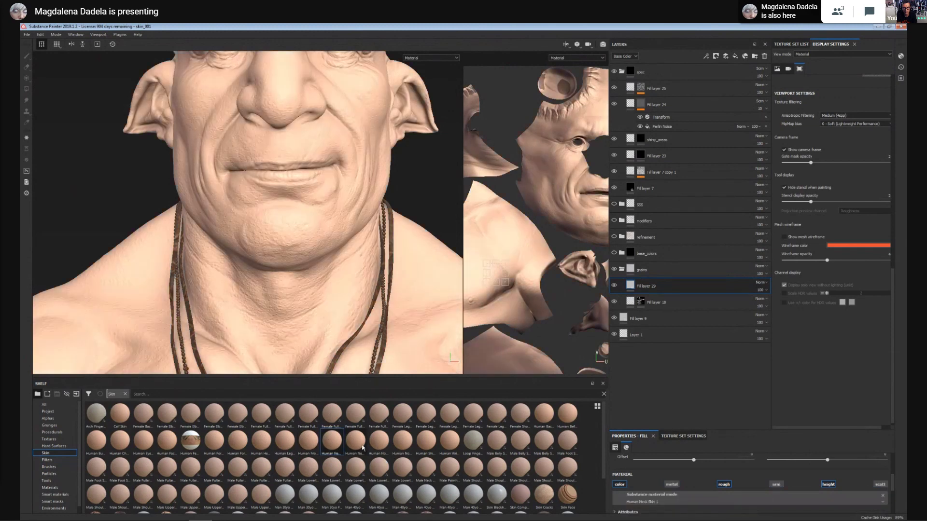
alt+middle_drag(265, 234, 285, 193)
Try a Female Fullarm, a Male Fullarm and a Male Lower skin material on the new fill layer.
click(350, 421)
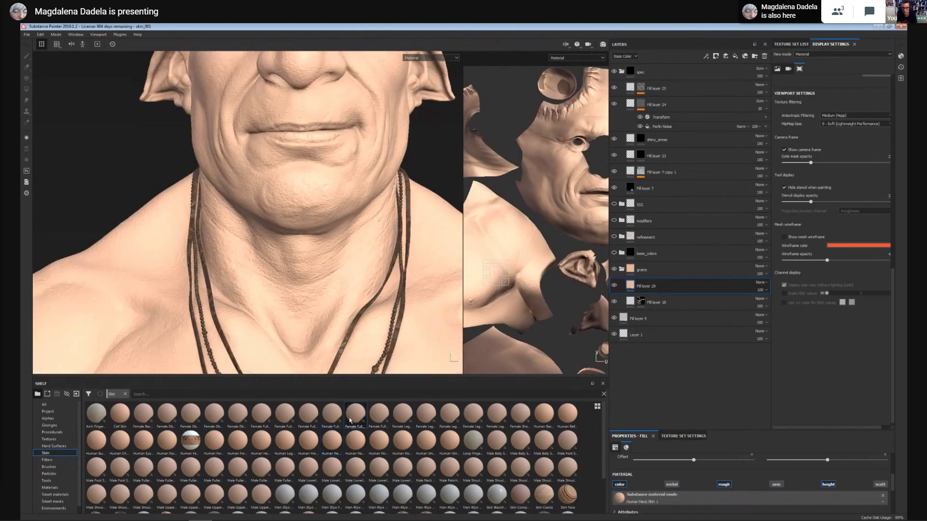
alt+middle_drag(264, 252, 265, 328)
click(236, 468)
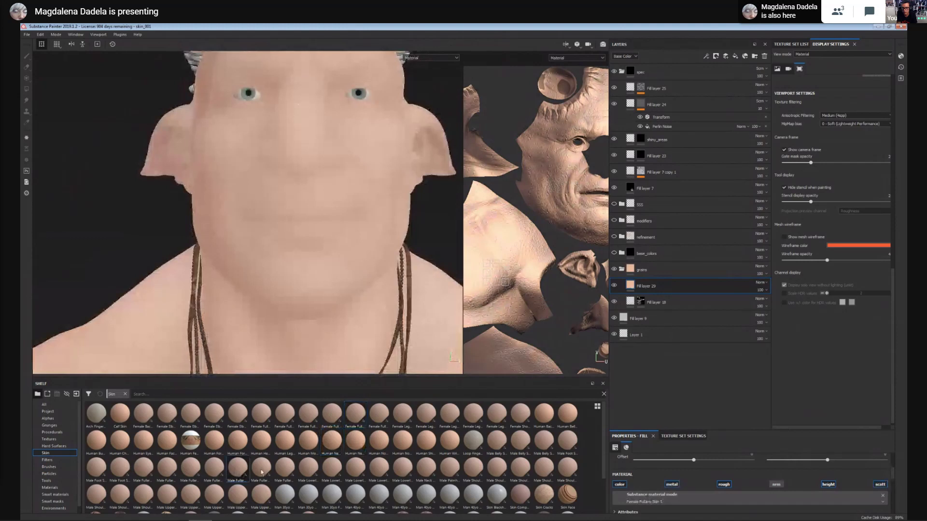
alt+middle_drag(317, 285, 316, 258)
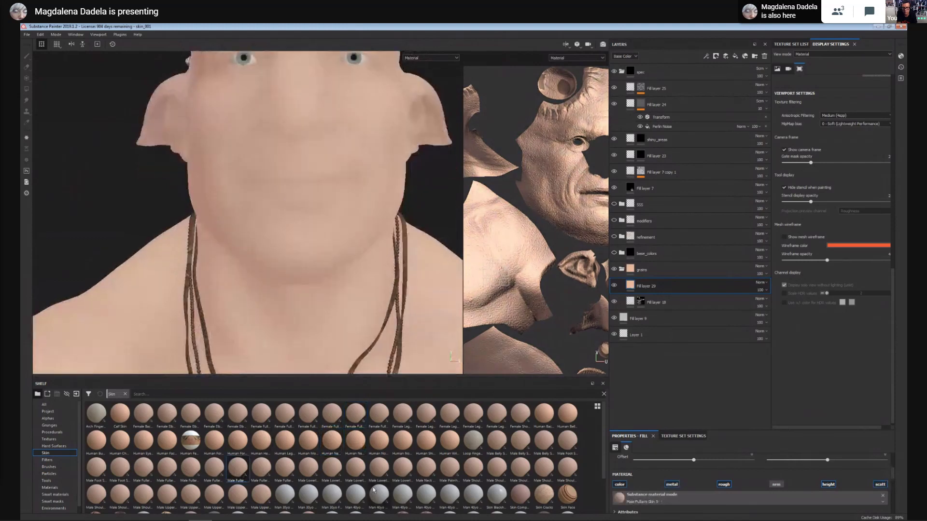
click(401, 469)
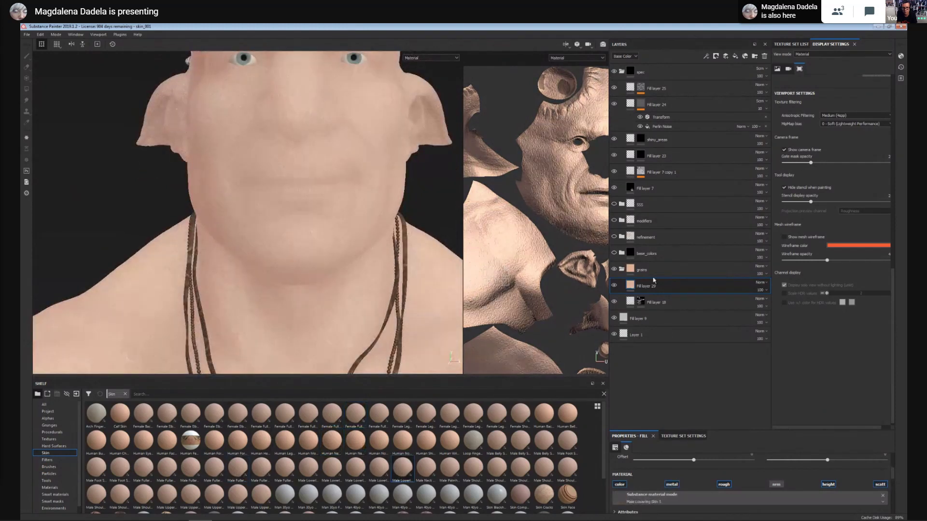
Hide the new fill layer, apply the Man 40yo Cheek Skin 2 material to it, and show the layer again.
click(614, 286)
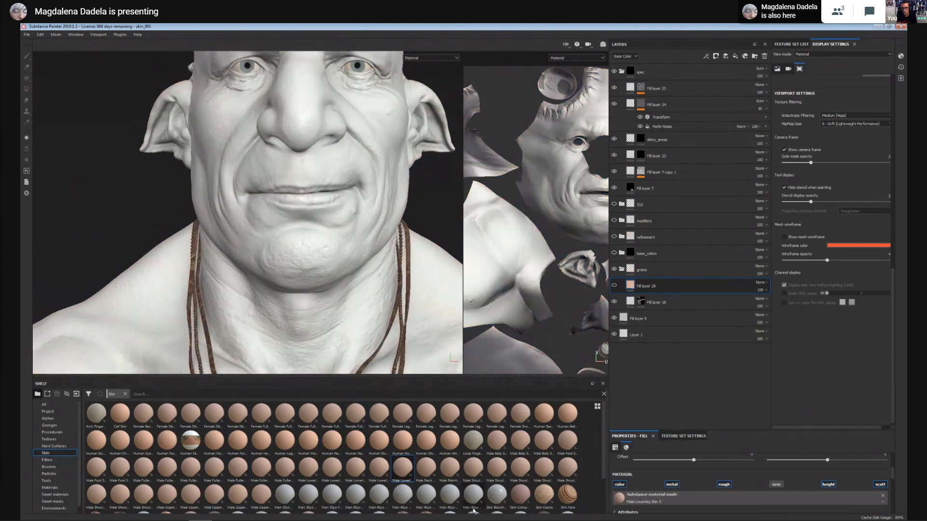
scroll(332, 419, down, 2)
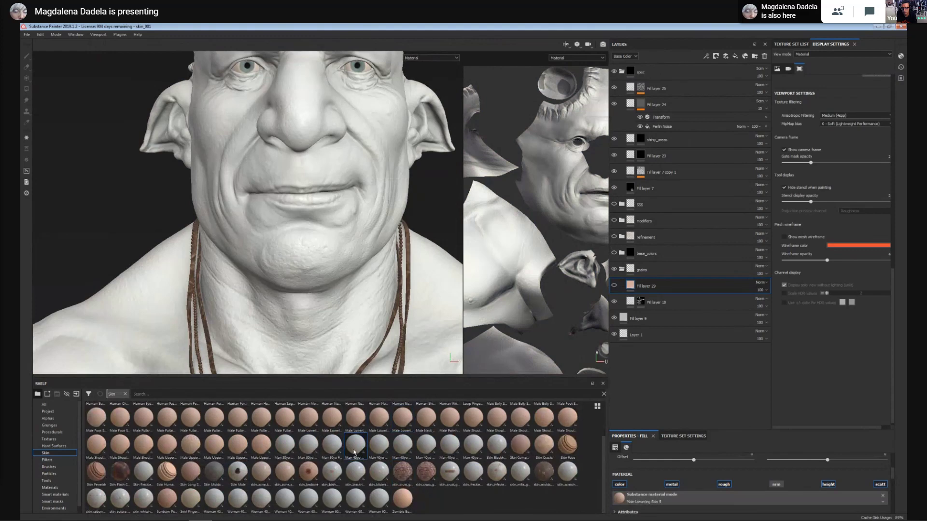
click(354, 453)
alt+middle_drag(321, 321, 316, 263)
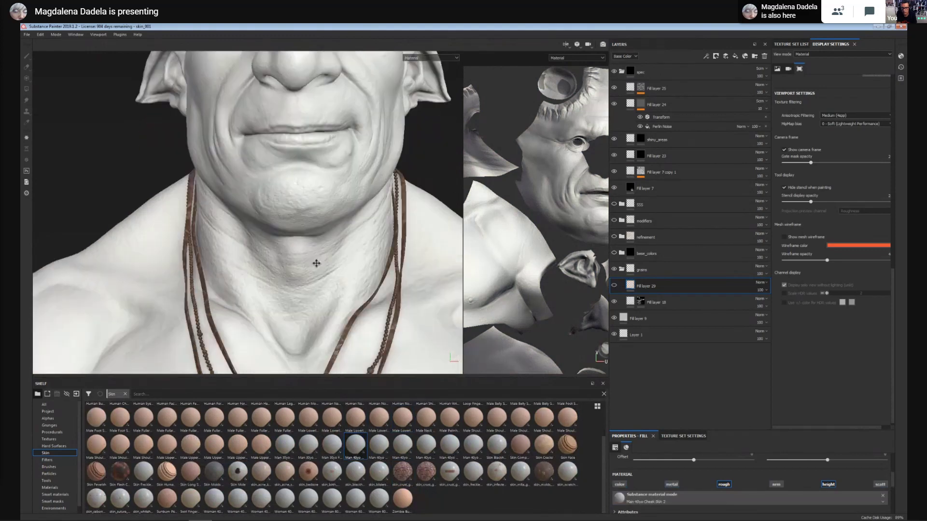
scroll(316, 263, up, 2)
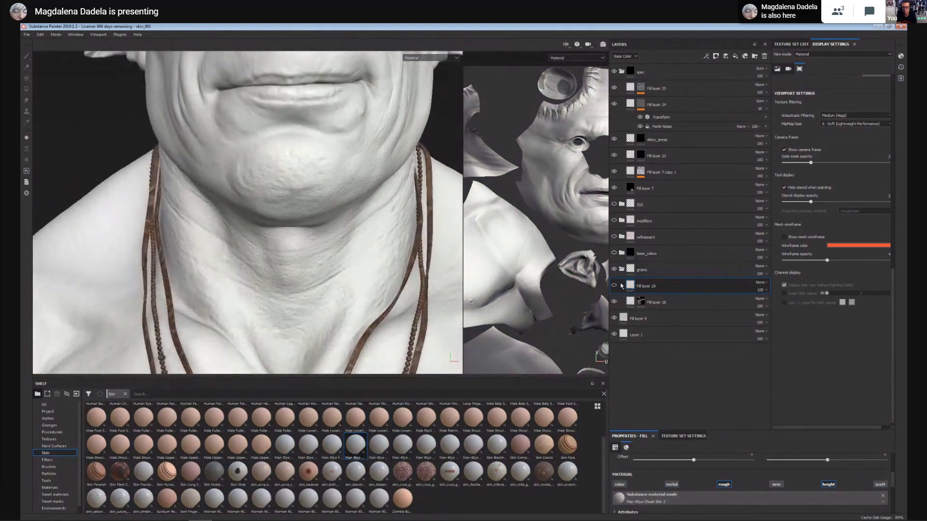
click(615, 286)
alt+middle_drag(327, 269, 331, 251)
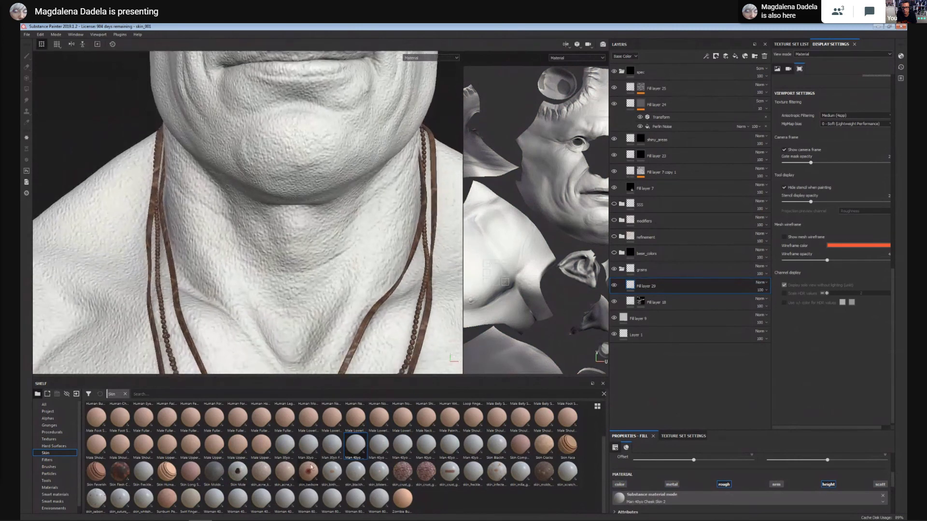
alt+middle_drag(337, 72, 339, 213)
scroll(340, 213, up, 3)
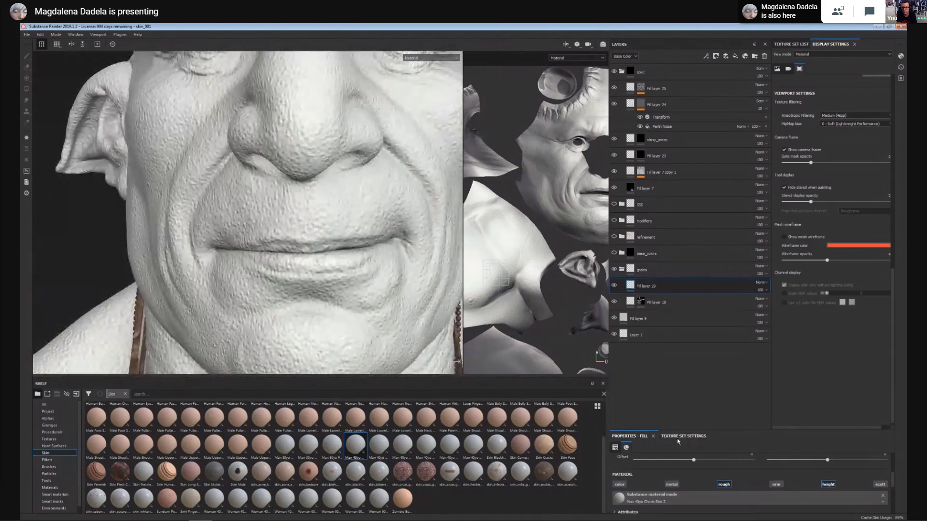
Enlarge the fill layer's properties area and raise its UV scale to about 36 for a finer skin grain.
click(678, 439)
scroll(683, 437, up, 3)
click(644, 433)
scroll(693, 442, up, 3)
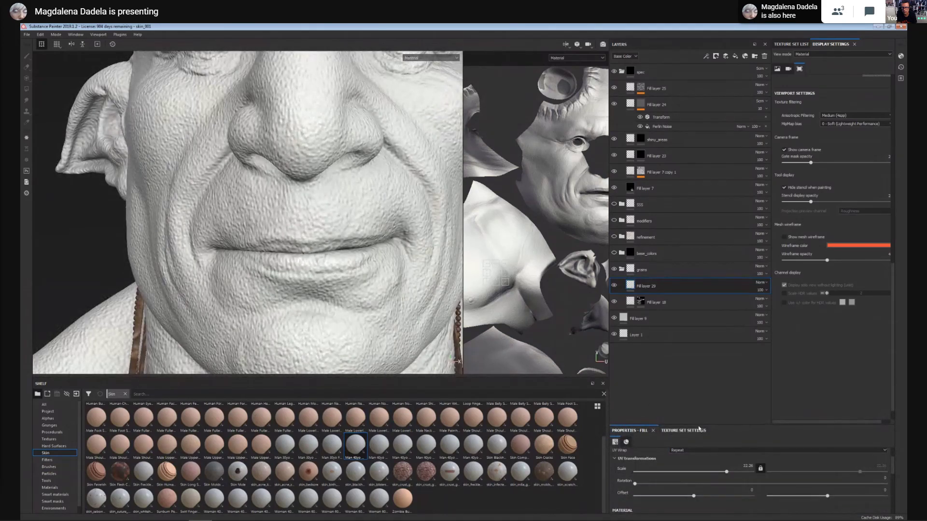
drag(697, 425, 704, 234)
drag(726, 283, 732, 286)
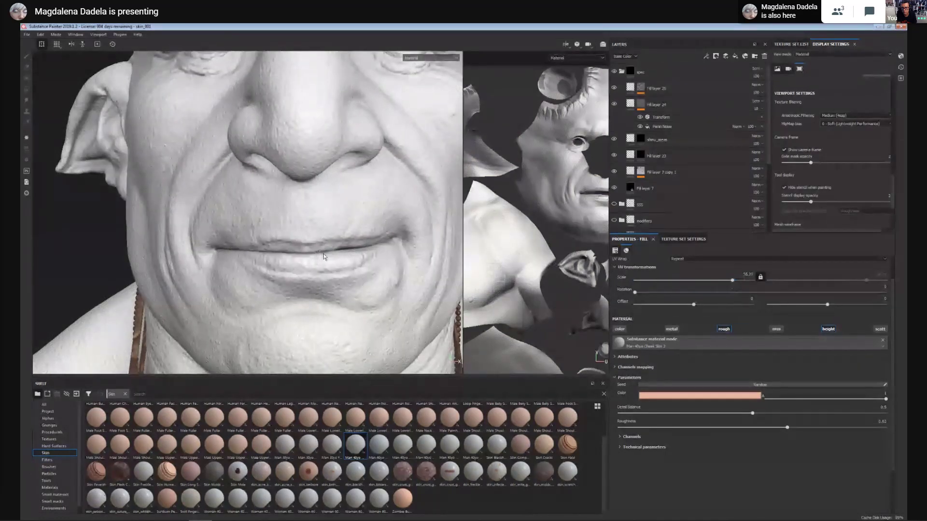
scroll(294, 220, down, 2)
scroll(301, 236, down, 3)
alt+middle_drag(294, 220, 302, 186)
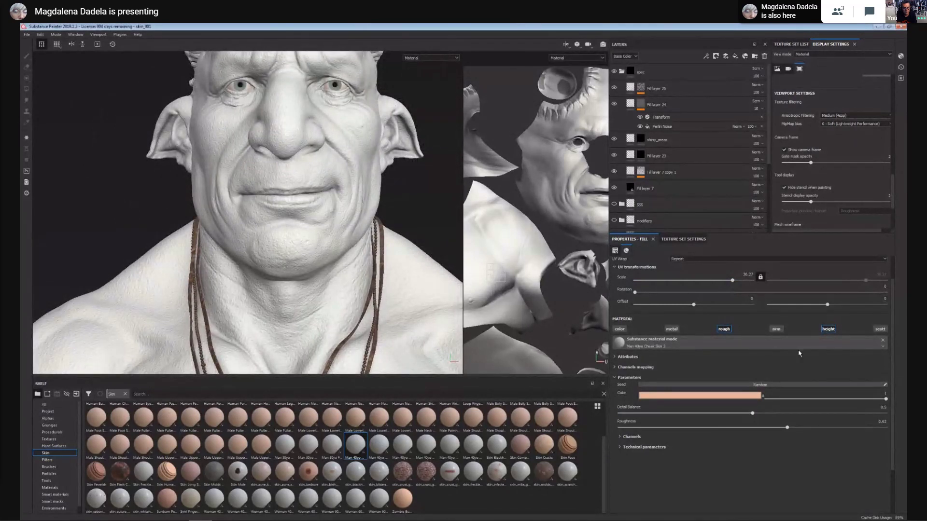
Disable the roughness channel on the fill layer's skin material so that it affects only height.
click(728, 332)
alt+middle_drag(396, 251, 398, 312)
alt+right_drag(399, 311, 438, 311)
alt+middle_drag(438, 312, 395, 328)
alt+right_drag(394, 329, 372, 309)
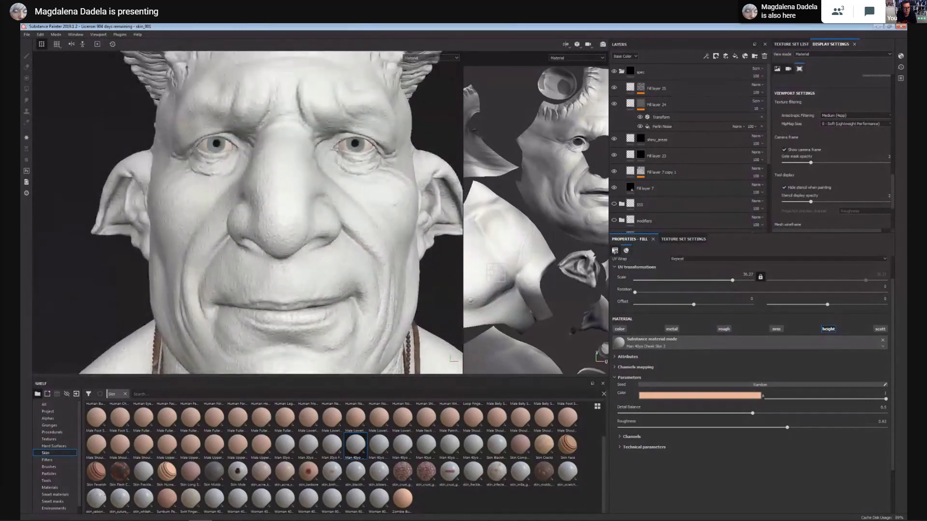
scroll(700, 155, down, 5)
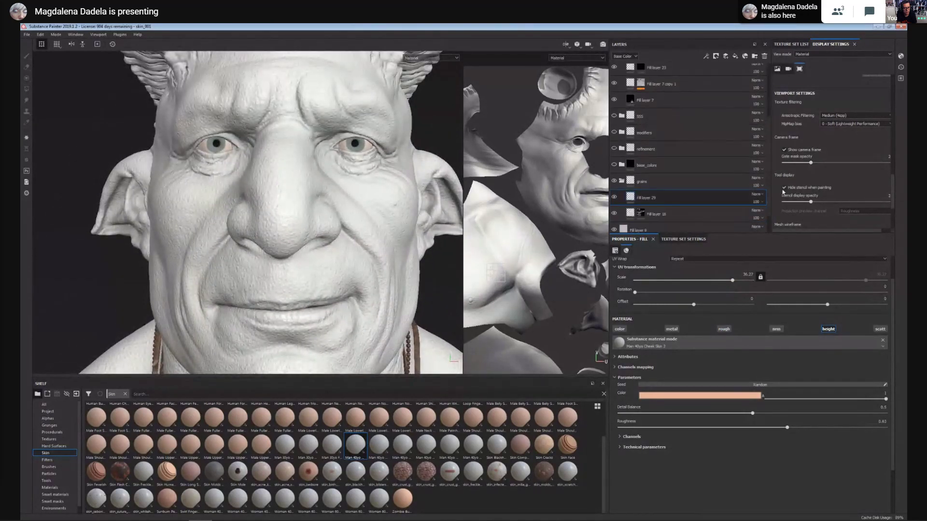
right_click(677, 172)
click(342, 250)
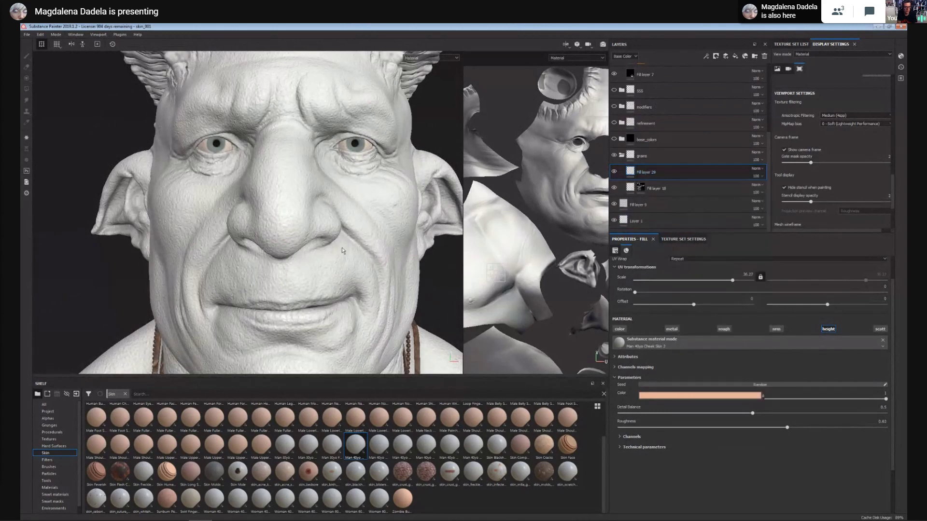
alt+middle_drag(342, 250, 345, 240)
alt+right_drag(345, 240, 333, 251)
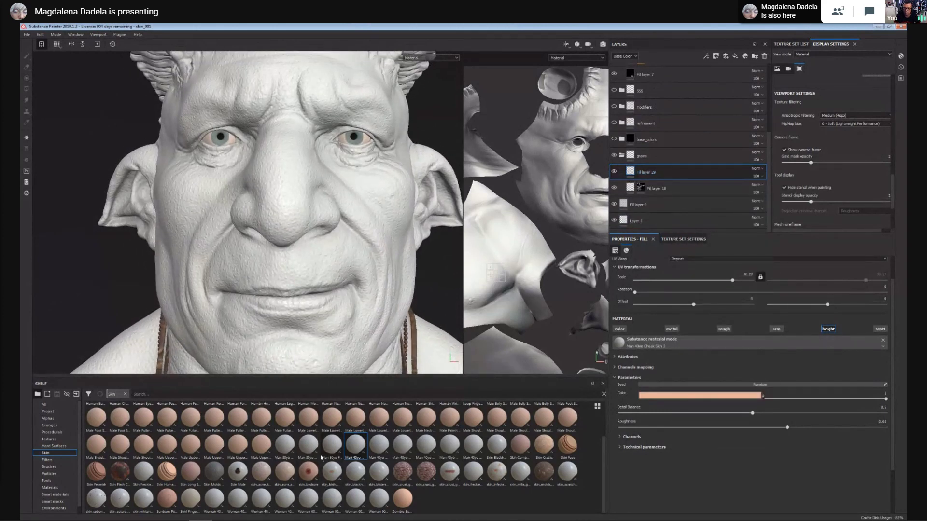
Try other male cheek skin materials on the fill layer and settle on Man 40yo Cheek Skin 8.
click(288, 452)
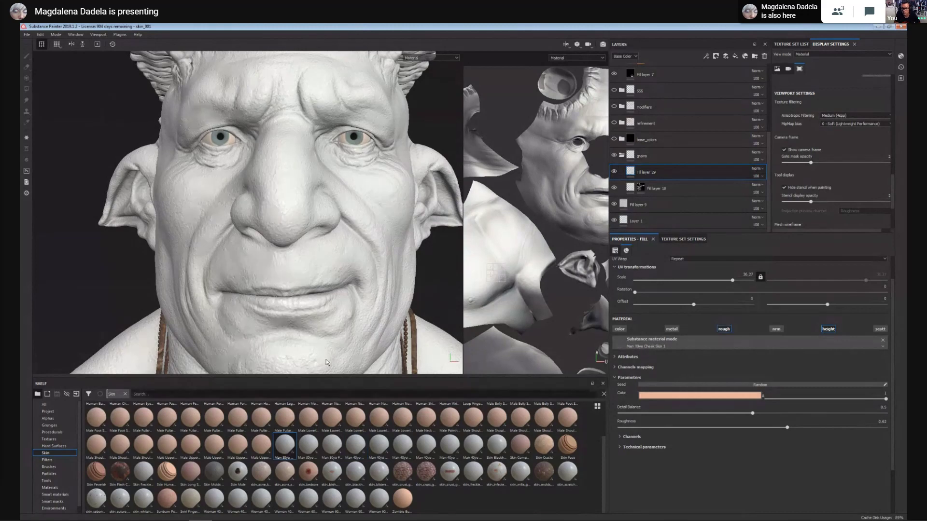
click(396, 450)
click(426, 446)
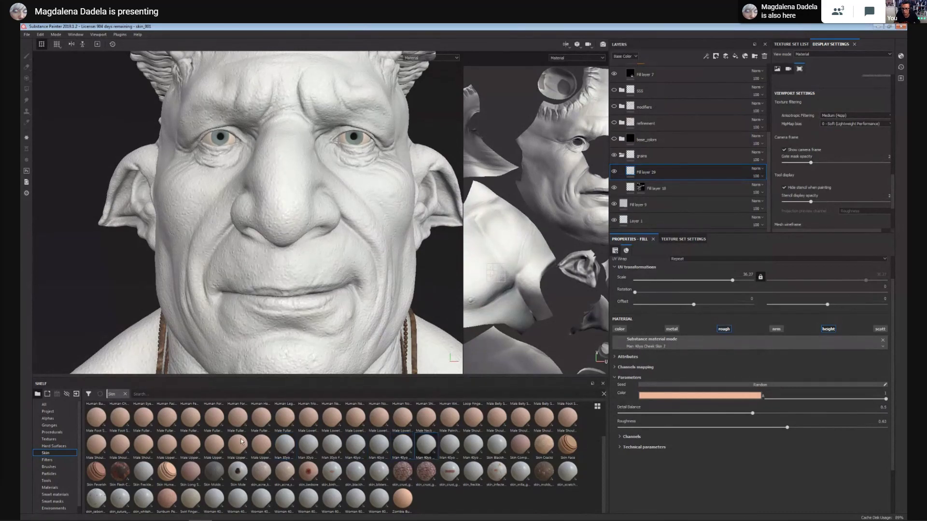
Examine the fill layer's skin grain on the nose, cheeks and mouth at close range and from farther away.
alt+right_drag(357, 252, 415, 246)
alt+middle_drag(246, 211, 279, 247)
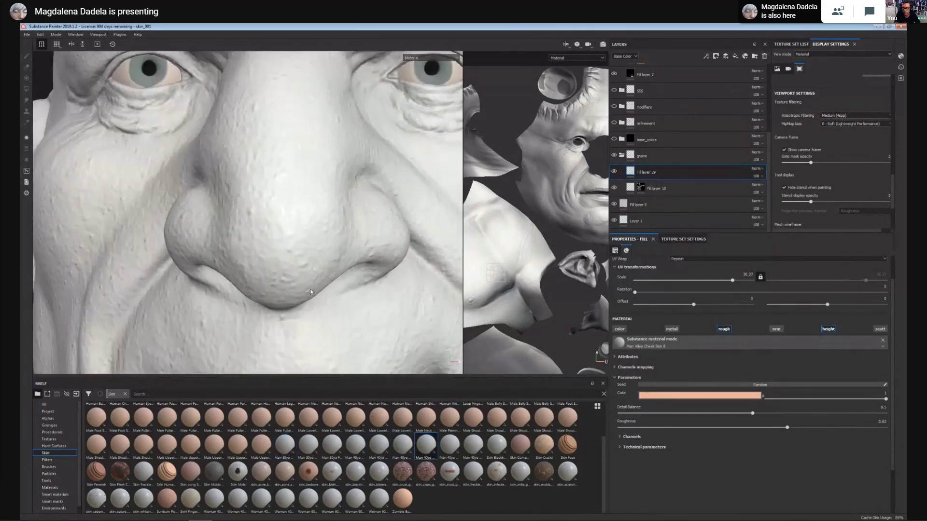
alt+right_drag(279, 246, 194, 175)
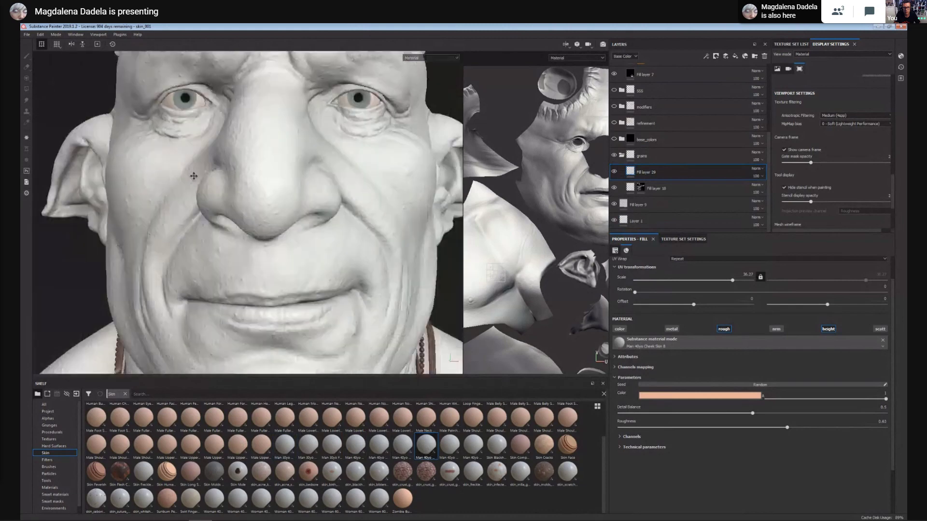
alt+middle_drag(194, 176, 182, 154)
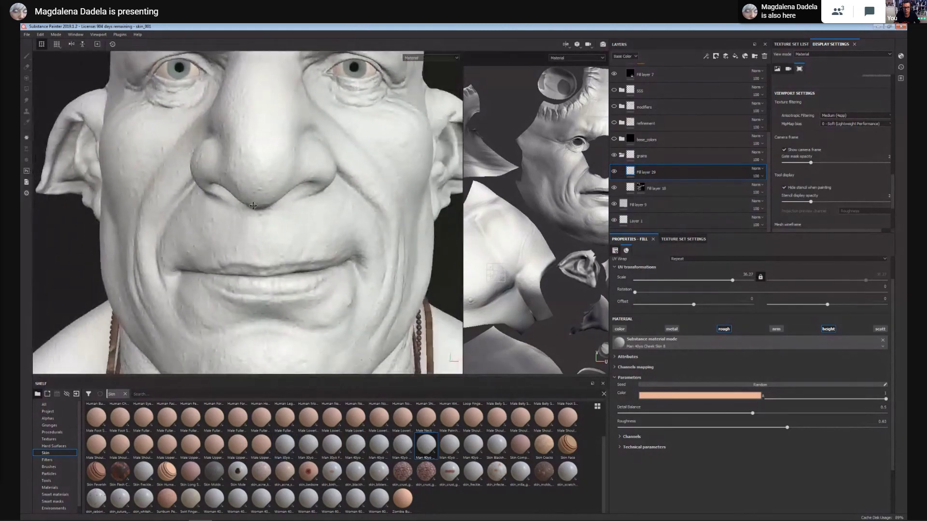
alt+right_drag(182, 155, 85, 89)
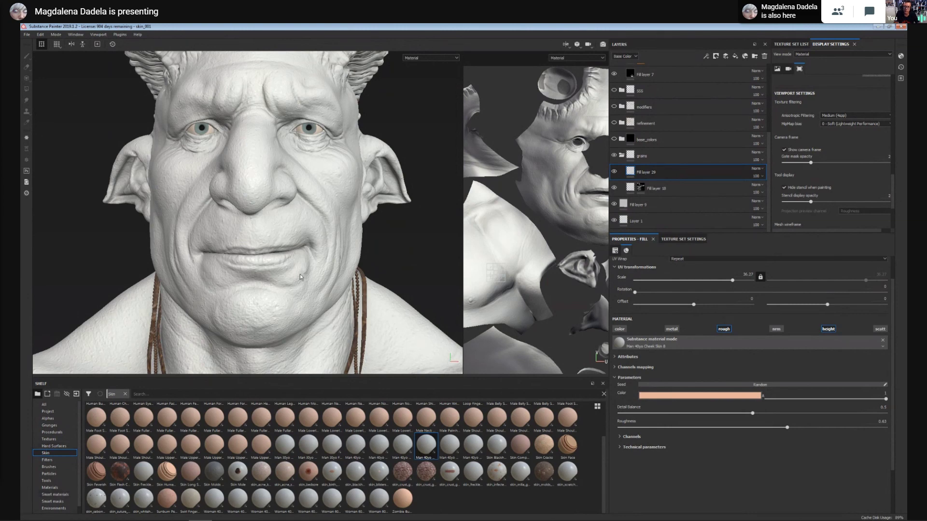
alt+right_drag(249, 244, 233, 166)
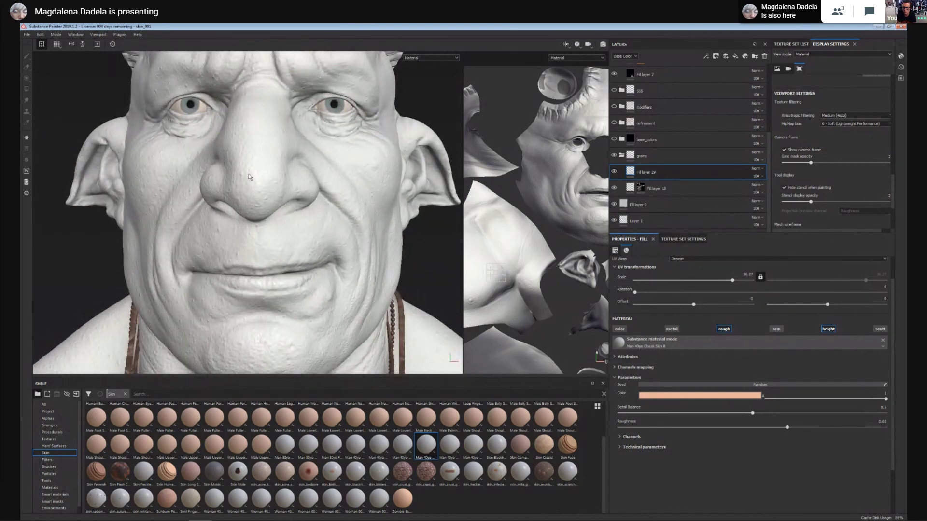
scroll(249, 160, up, 3)
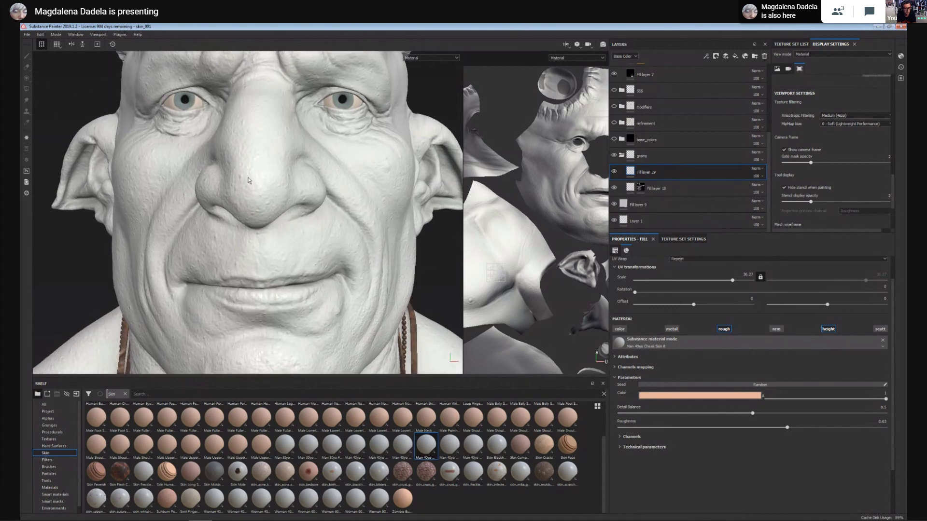
scroll(278, 231, down, 4)
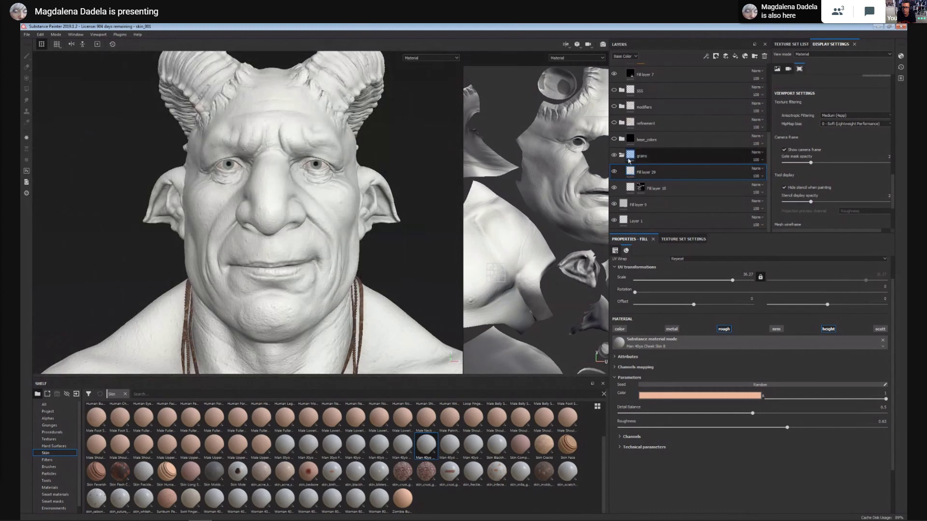
Collapse the grains folder and expand the base_colors folder.
click(622, 157)
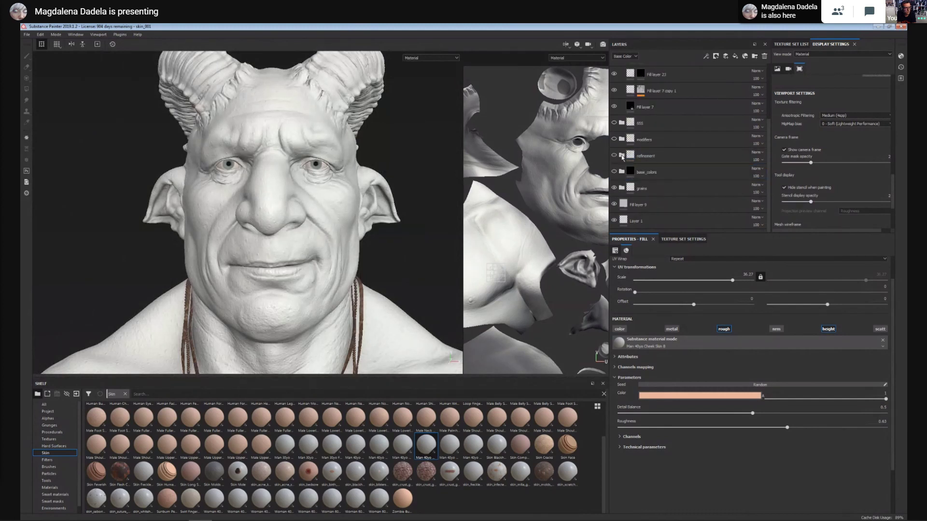
click(647, 174)
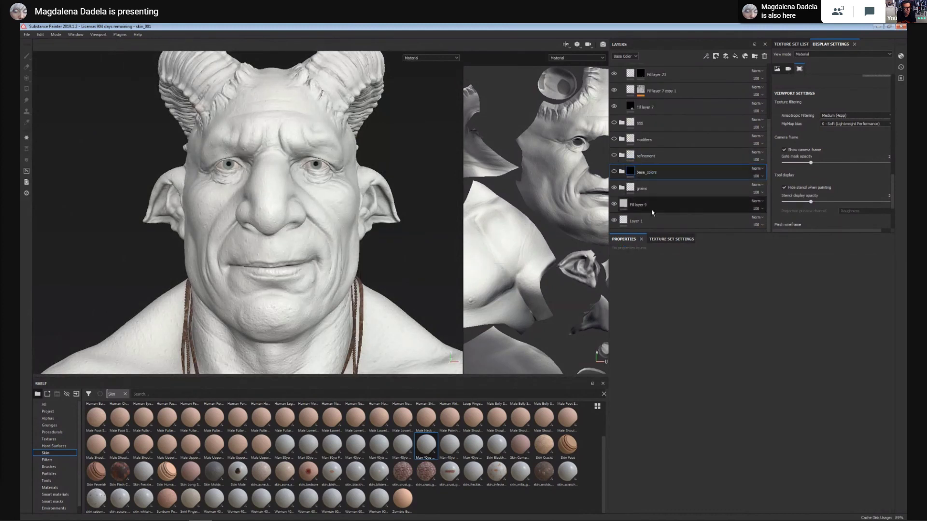
click(622, 173)
Show the base_colors folder and toggle its visibility to compare the head with and without skin colour, leaving it shown.
scroll(686, 159, down, 3)
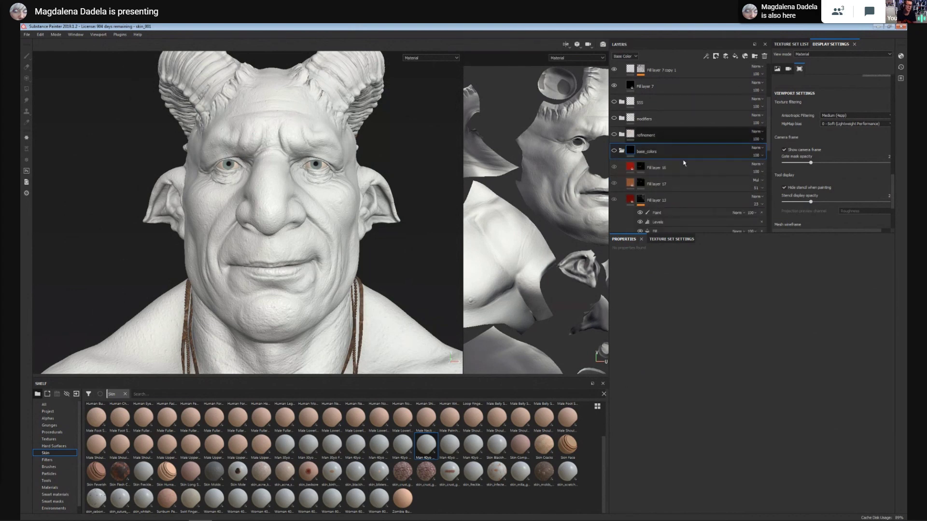
click(614, 131)
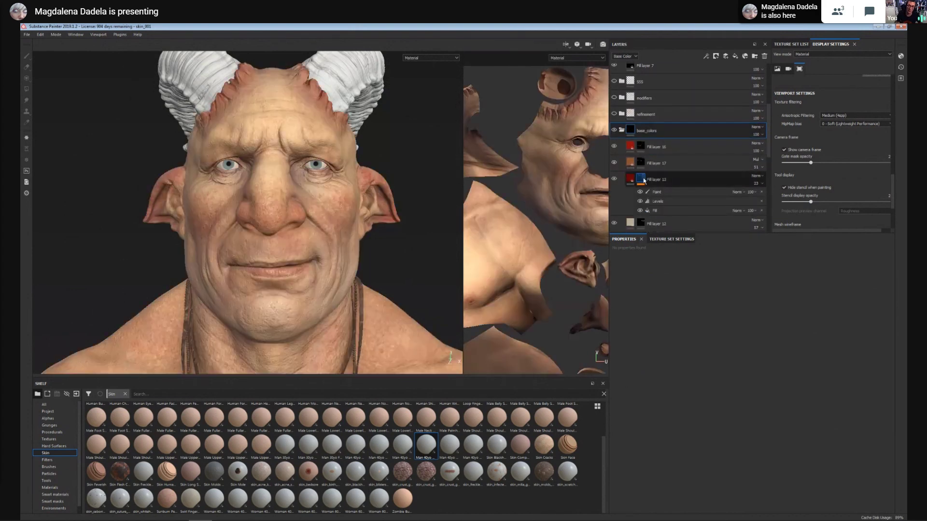
scroll(614, 132, down, 2)
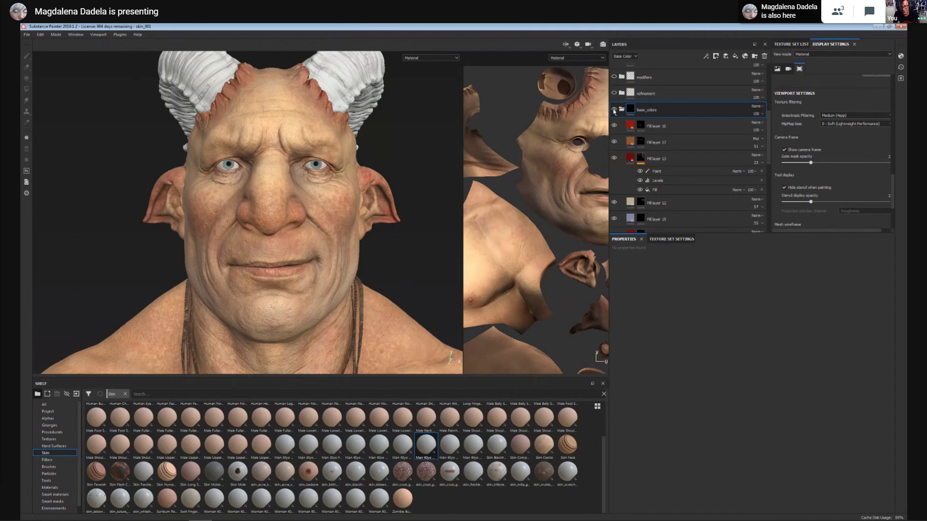
click(614, 110)
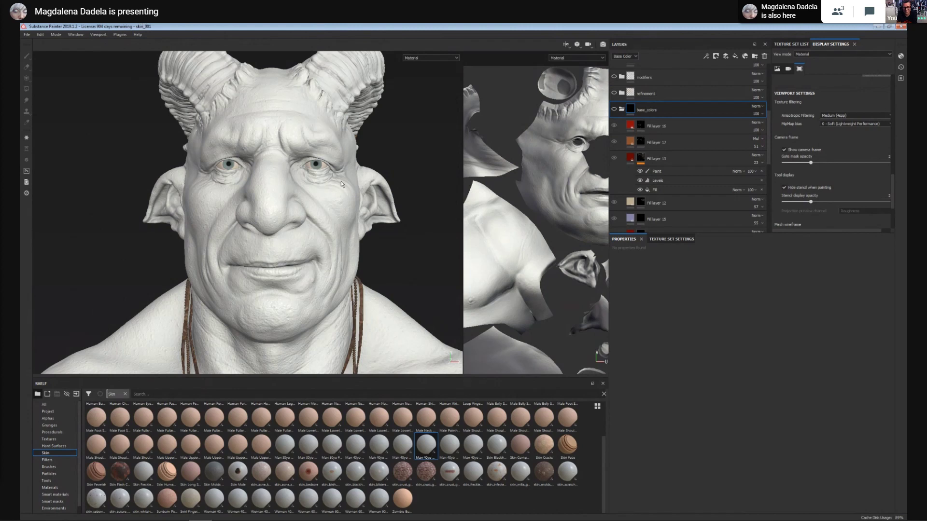
click(614, 110)
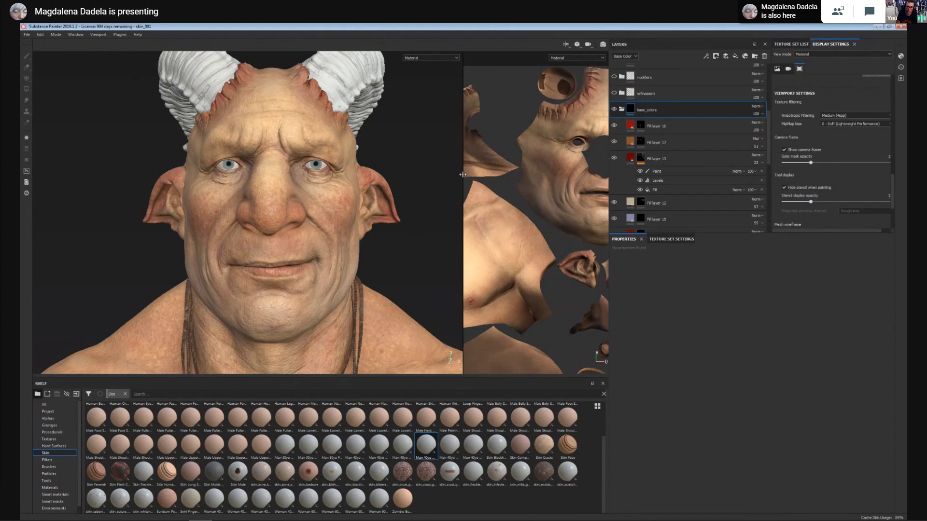
scroll(628, 145, down, 1)
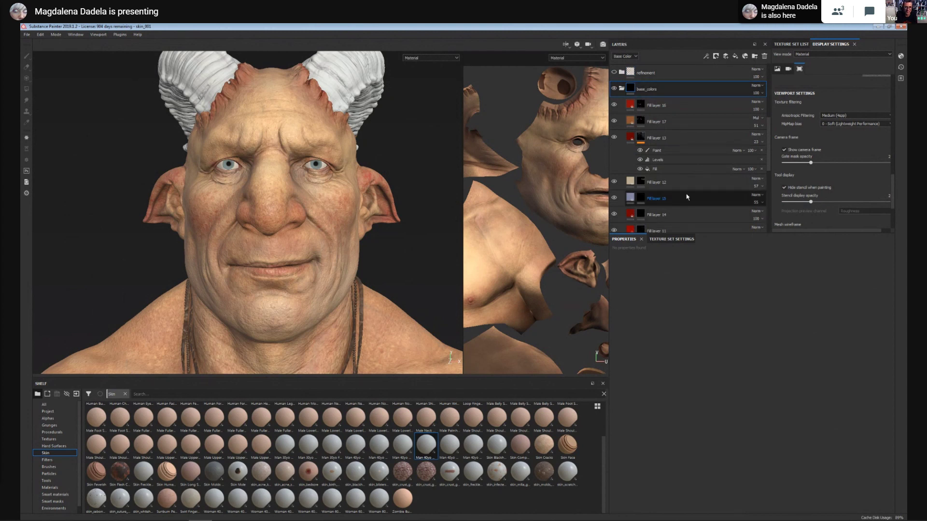
Show the refinement folder above base_colors and check its effect on the face and shoulders.
scroll(628, 121, up, 2)
click(613, 115)
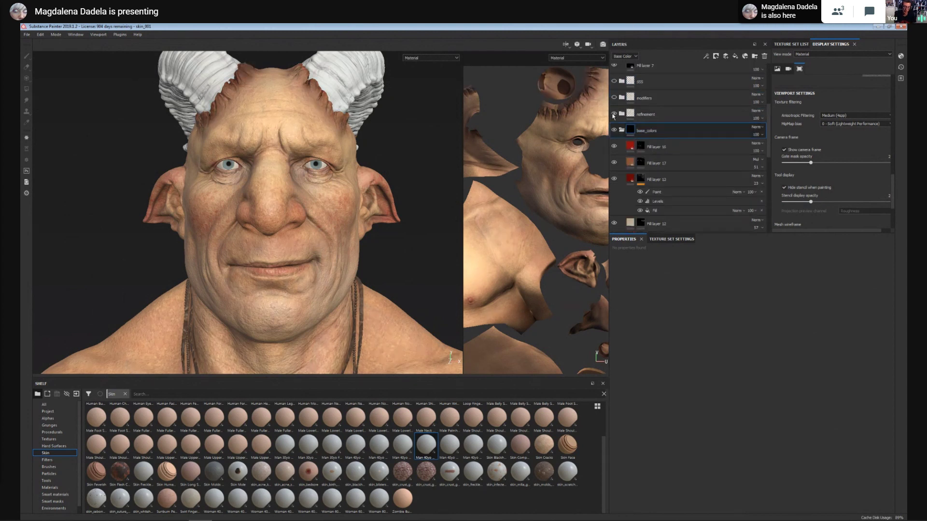
click(613, 115)
click(613, 98)
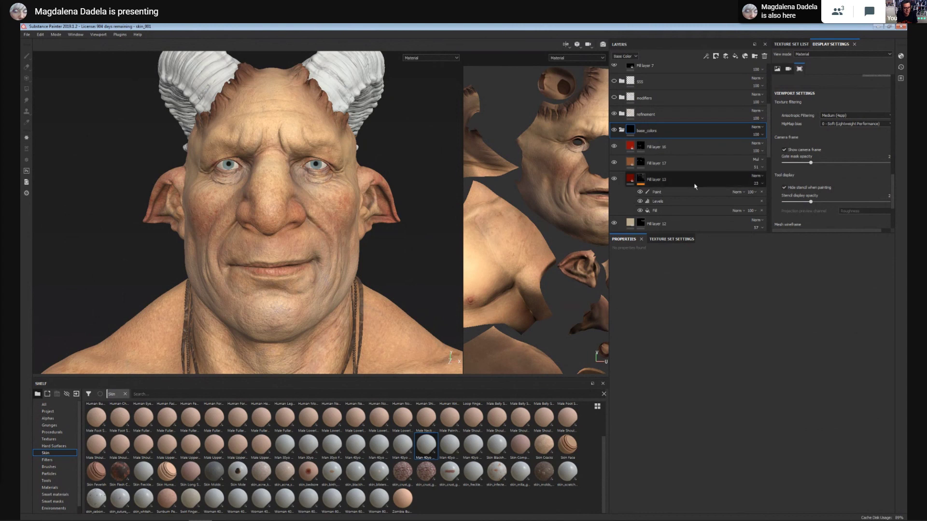
scroll(678, 145, down, 1)
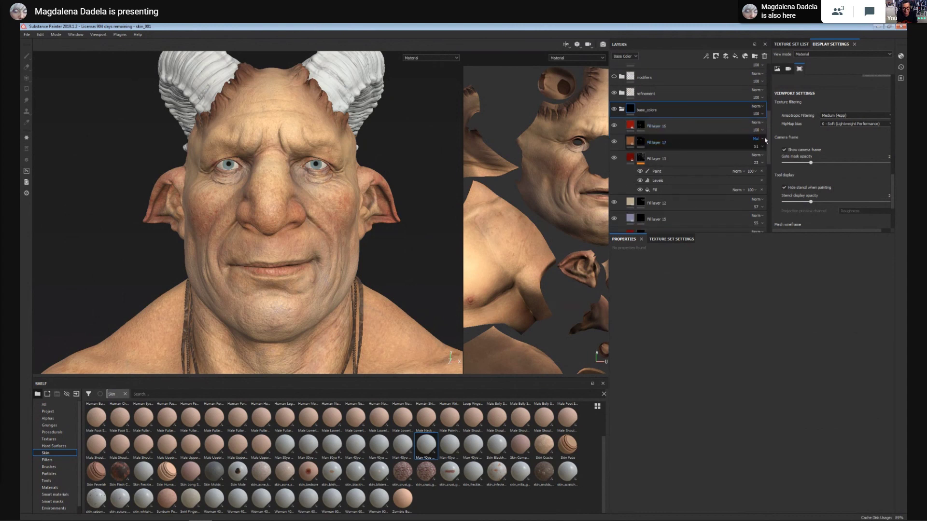
scroll(769, 137, down, 1)
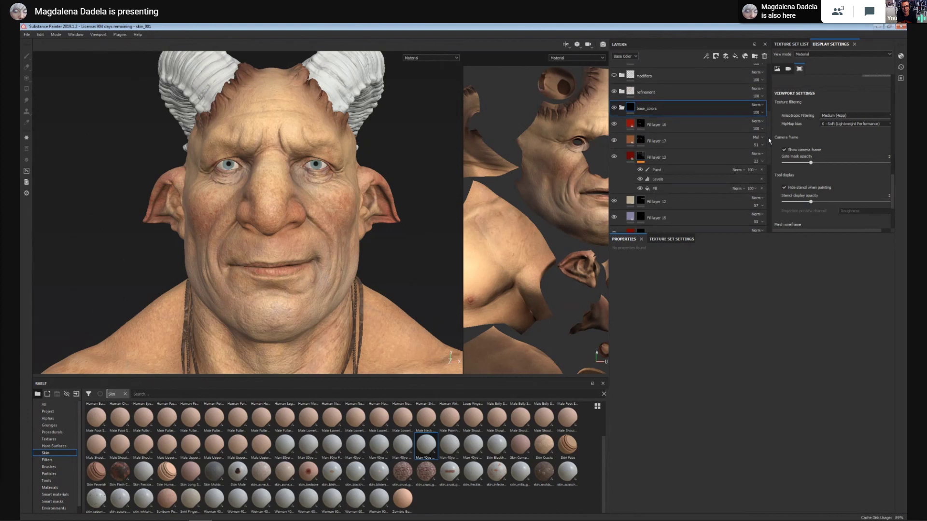
scroll(769, 139, up, 1)
drag(768, 138, 769, 138)
alt+right_drag(324, 243, 318, 243)
alt+middle_drag(318, 243, 310, 215)
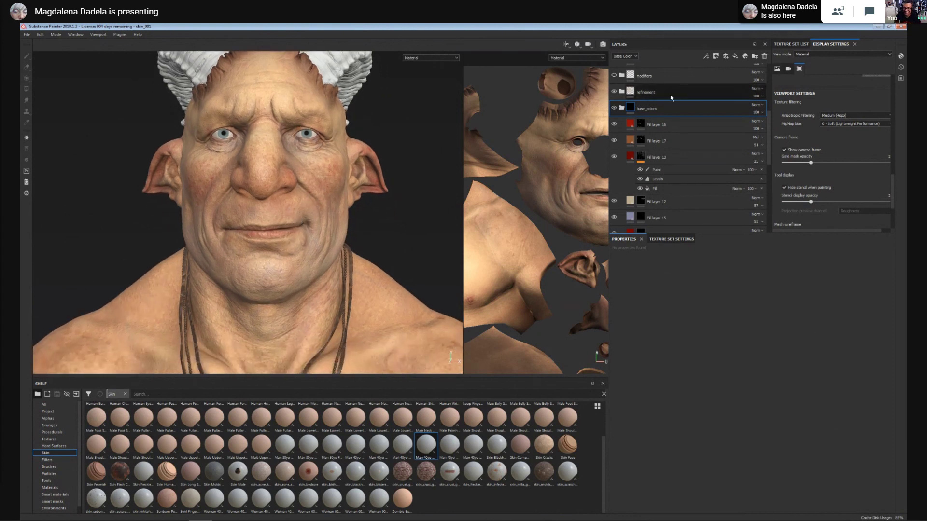
Collapse and reopen the base_colors folder, then inspect Fill layer 2 and the mask of Fill layer 3 copy 1.
scroll(652, 111, down, 1)
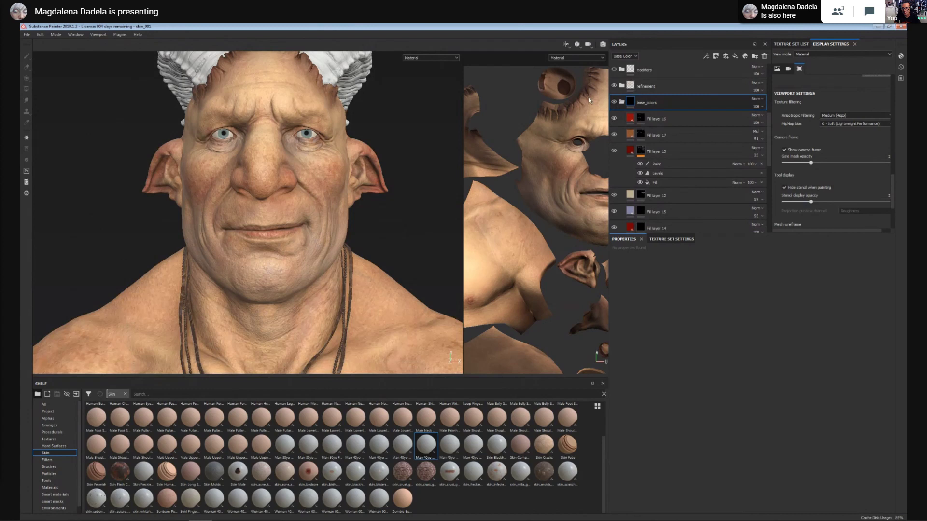
click(622, 103)
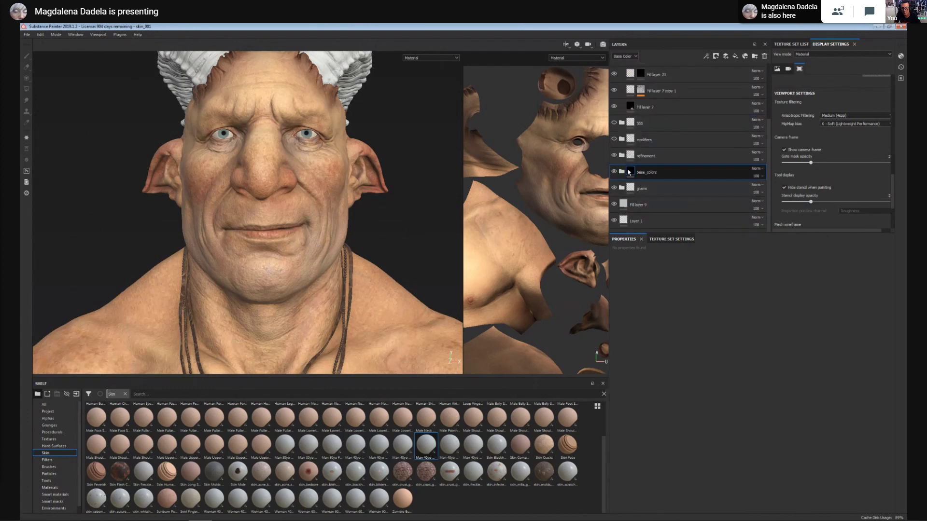
click(622, 172)
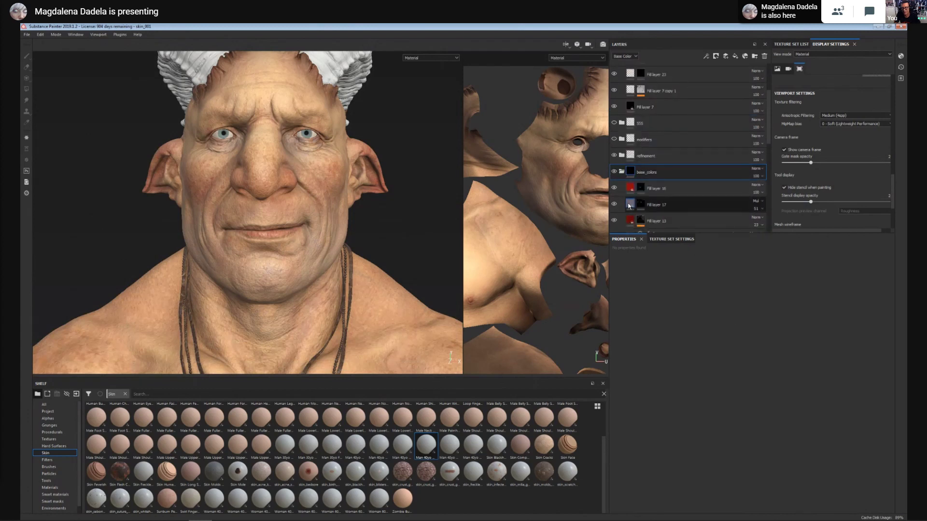
scroll(668, 204, down, 5)
scroll(667, 204, down, 1)
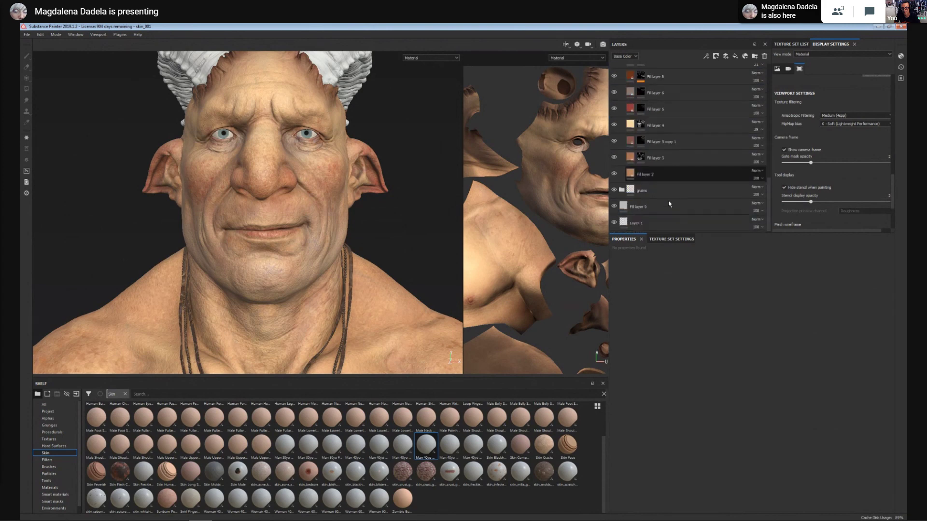
click(667, 175)
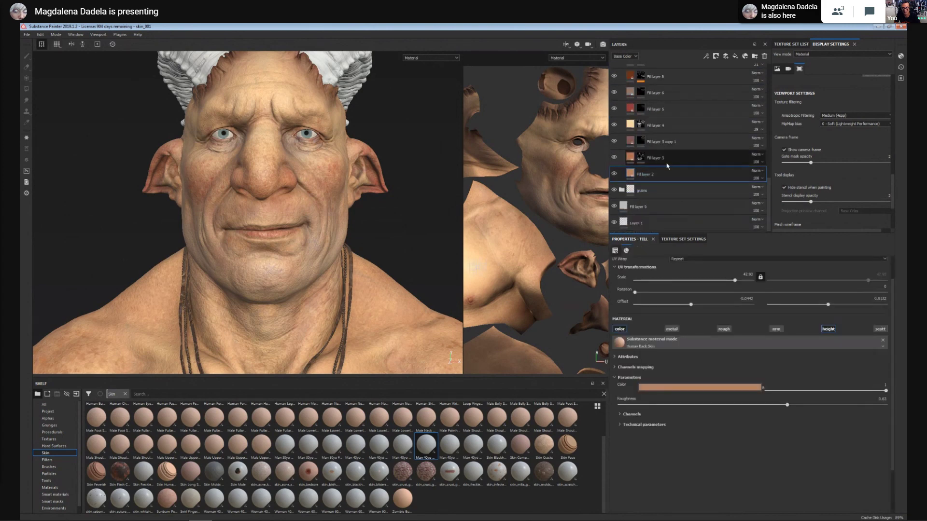
scroll(668, 163, up, 1)
click(641, 163)
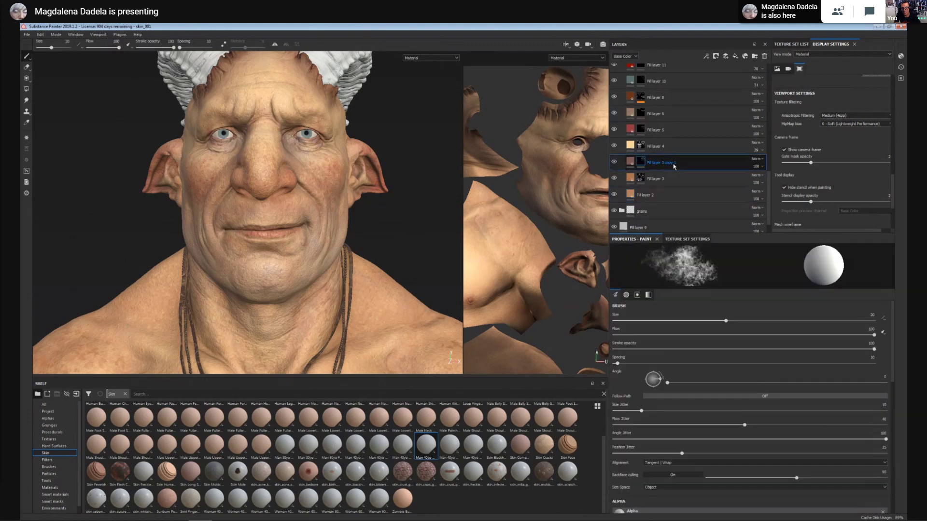
scroll(669, 164, up, 4)
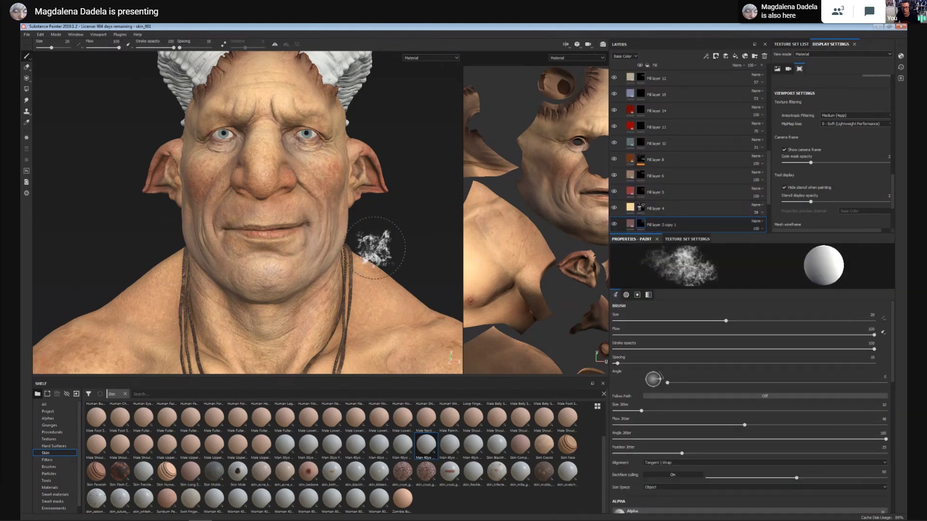
Examine the head and shoulders from slightly farther away alongside the stack of base_colors fill layers.
alt+right_drag(407, 229, 358, 169)
alt+middle_drag(375, 188, 369, 164)
alt+right_drag(370, 163, 385, 216)
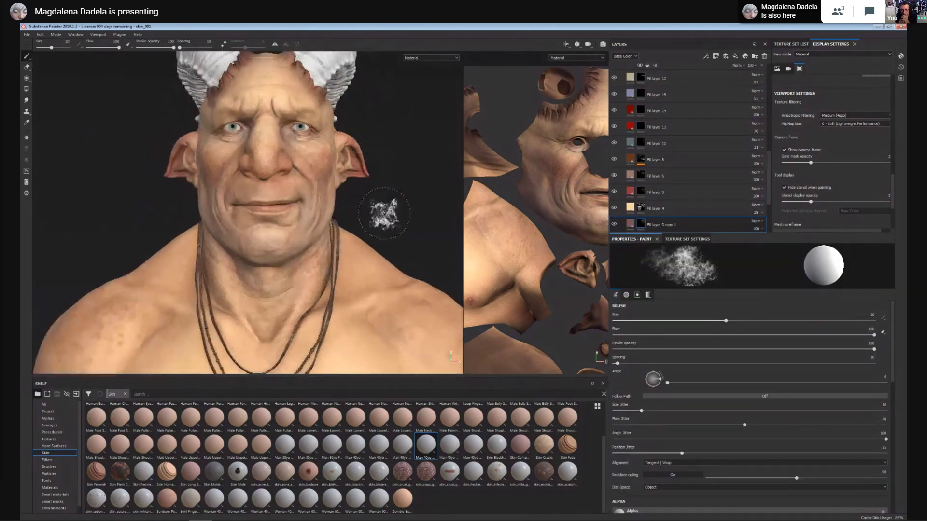
alt+middle_drag(385, 215, 374, 210)
scroll(683, 204, up, 1)
scroll(683, 204, up, 5)
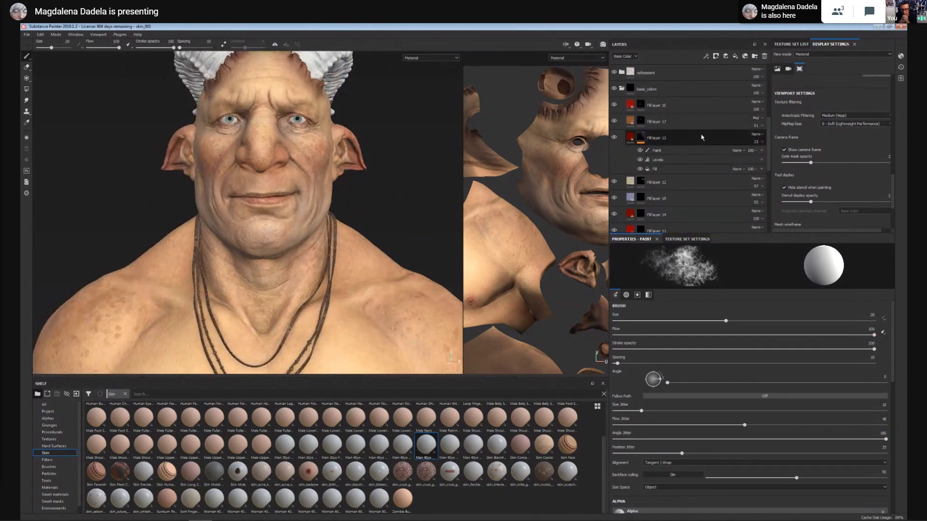
scroll(702, 145, down, 5)
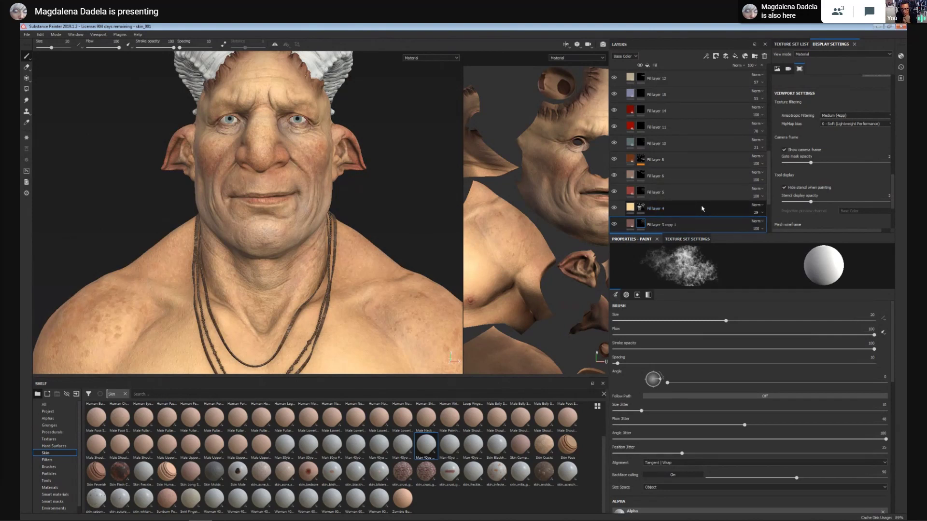
scroll(702, 209, down, 3)
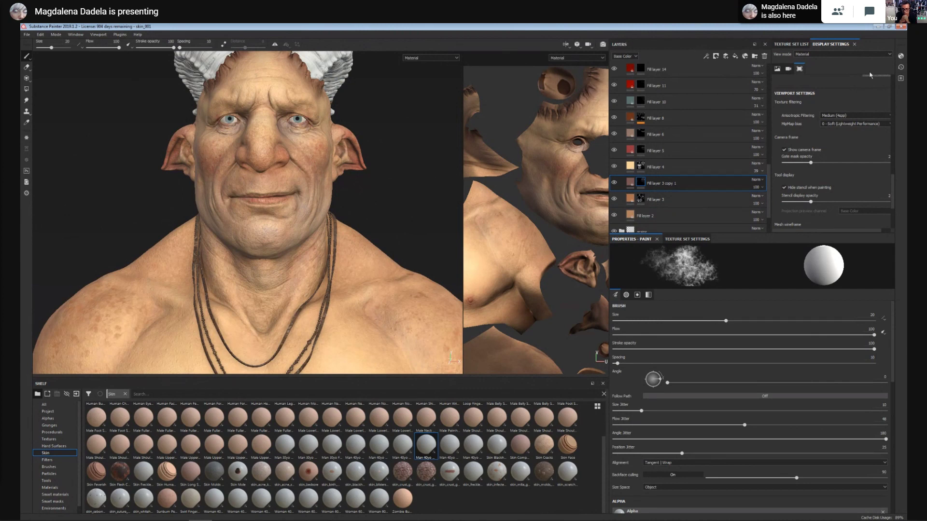
Inspect the skin colour of Fill layer 2's Human Back Skin material in the colour picker.
click(644, 216)
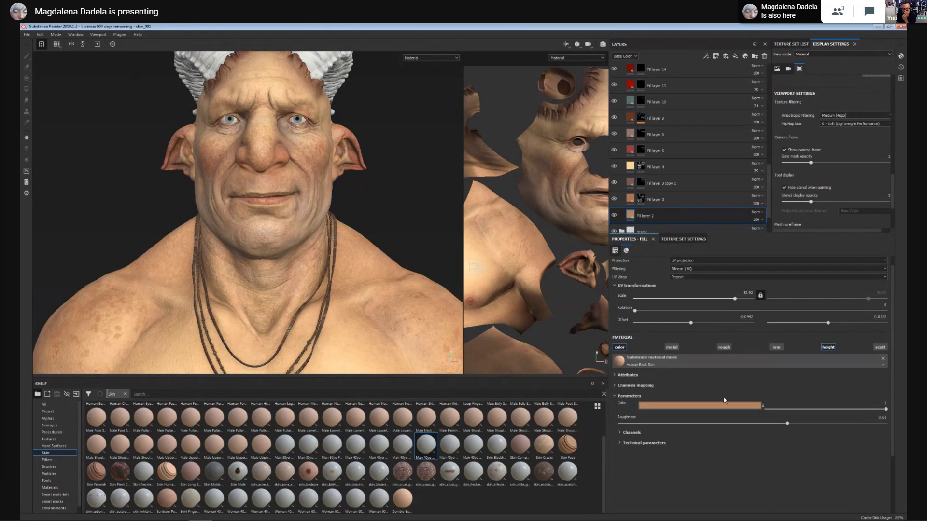
click(708, 408)
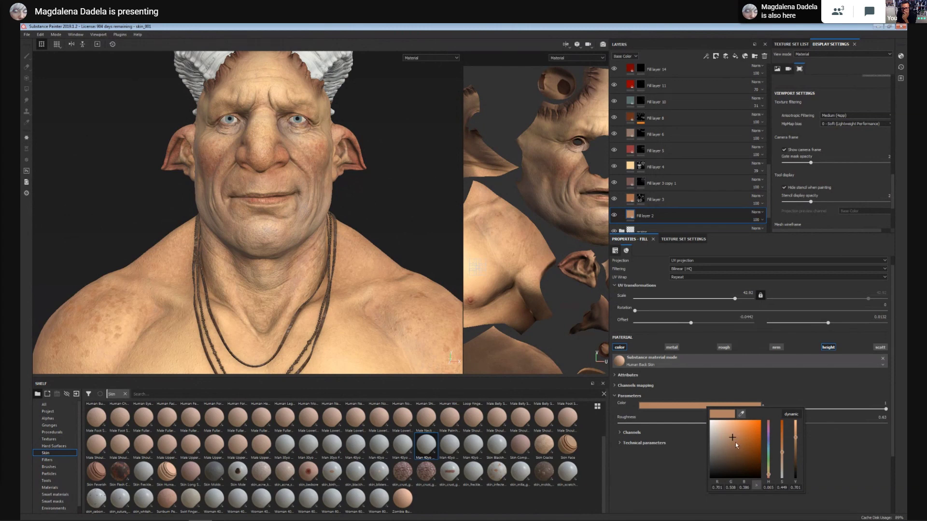
click(649, 216)
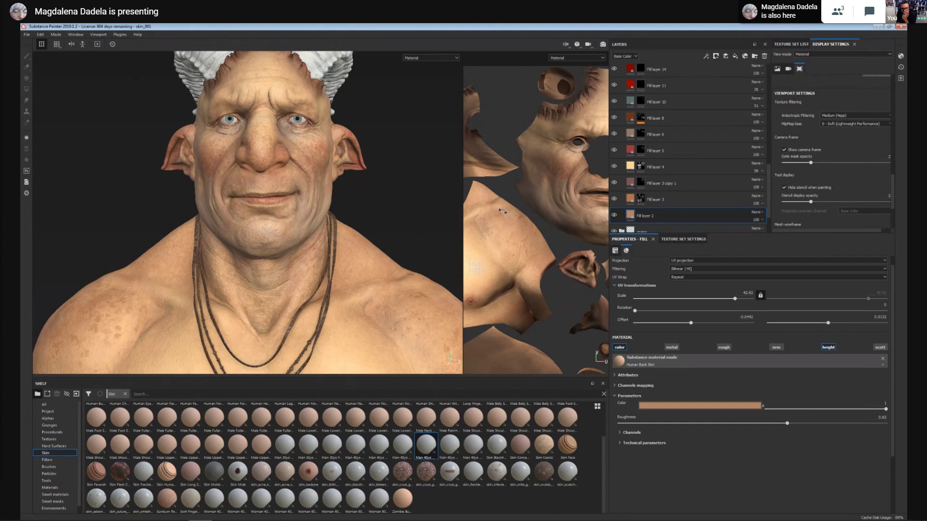
Hide Fill layer 5 and display only the Base Color channel on the head.
click(645, 200)
scroll(643, 174, up, 1)
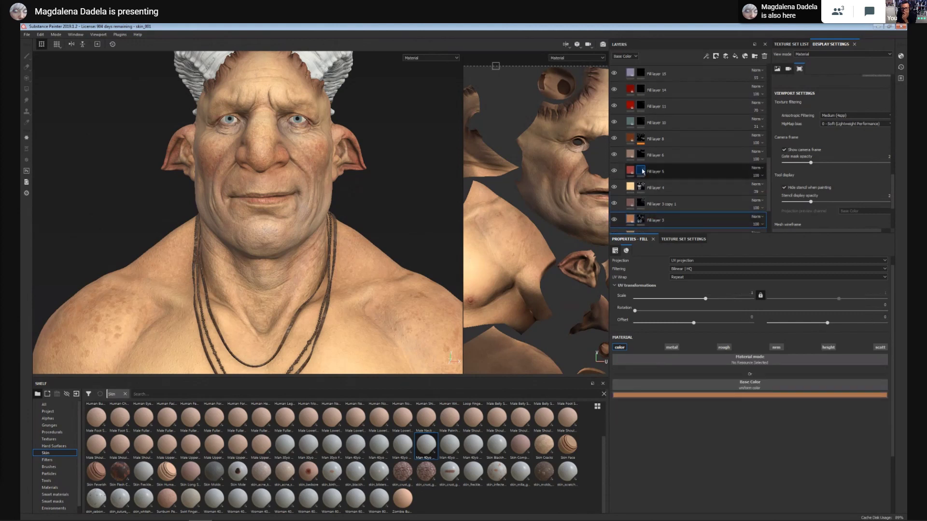
click(614, 171)
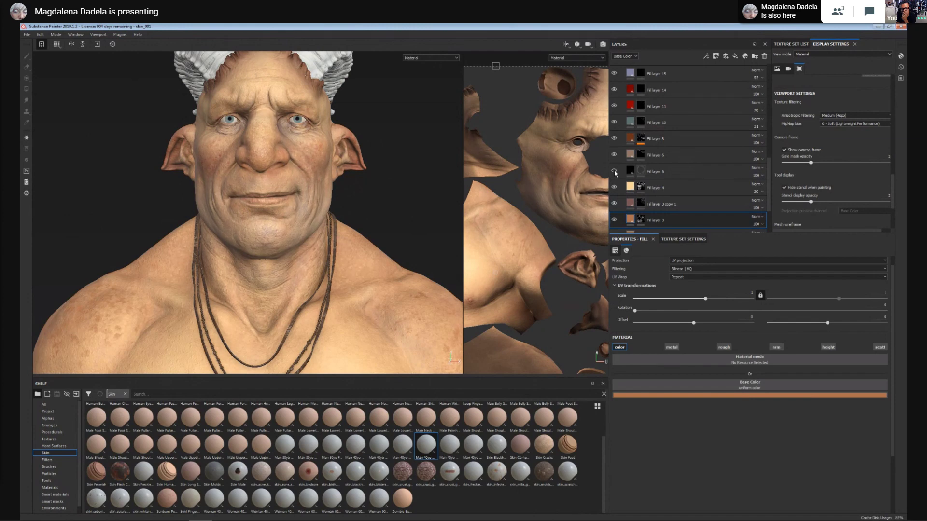
key(c)
alt+middle_drag(179, 210, 213, 280)
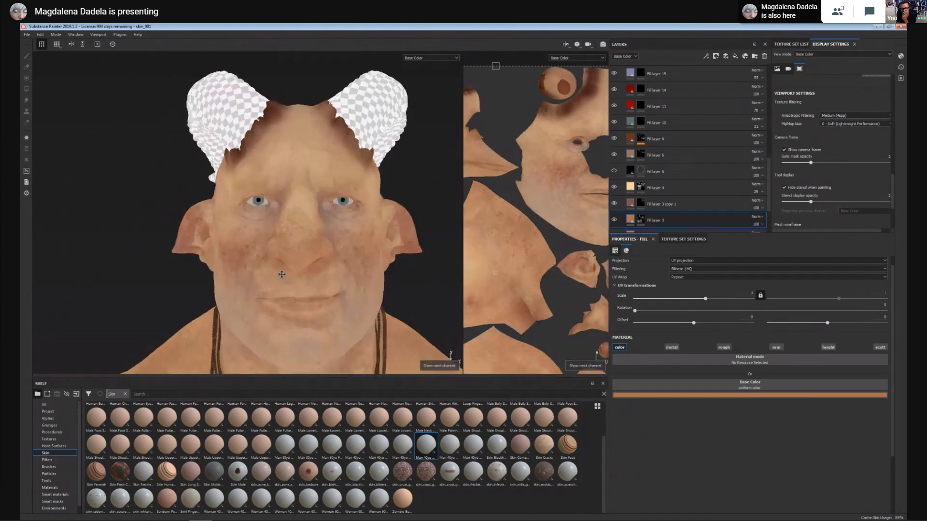
alt+right_drag(212, 280, 254, 247)
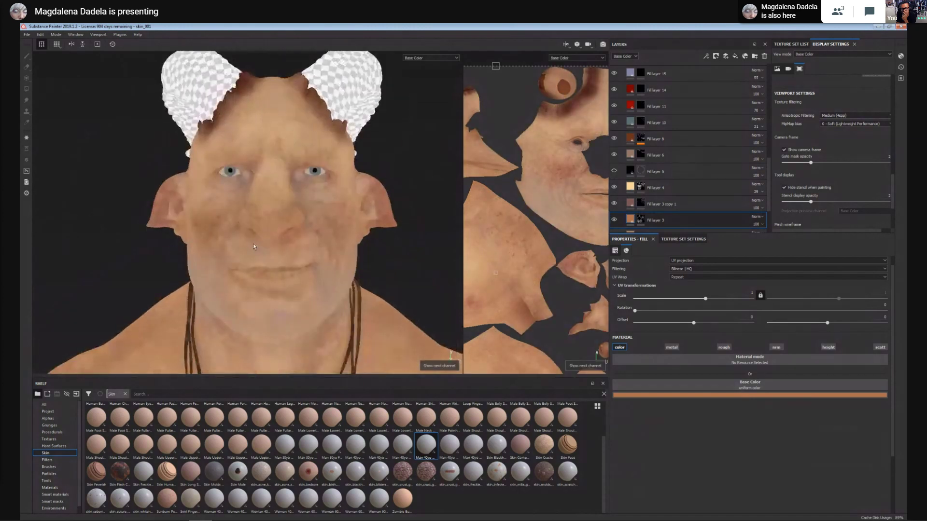
Toggle Fill layer 11 to check its effect, and hide Fill layer 14 and Fill layer 4.
click(614, 107)
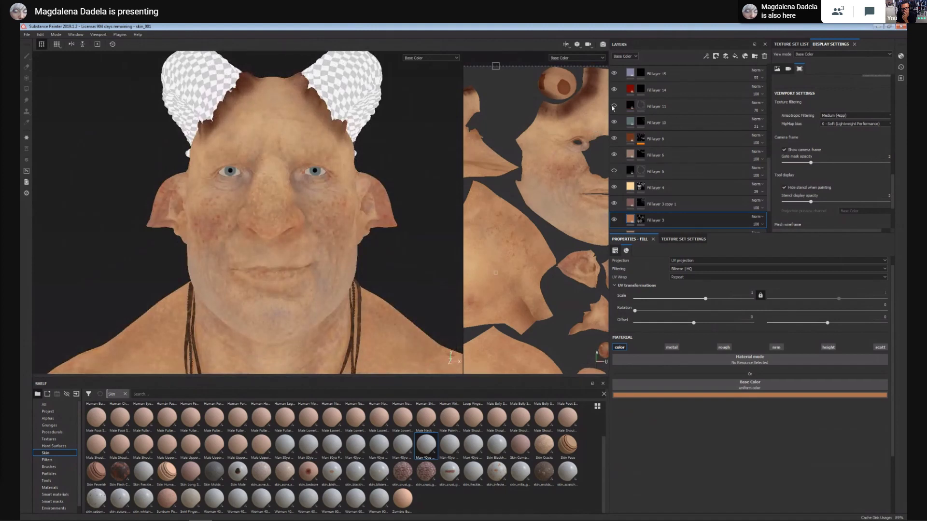
click(614, 90)
click(614, 187)
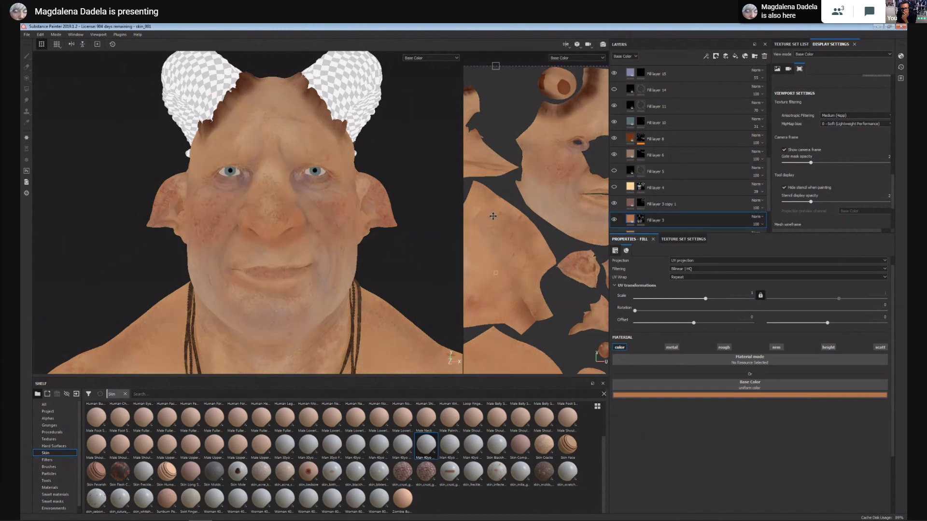
Review the chest and face without Fill layer 4, then select that layer and show it again.
scroll(492, 216, down, 8)
alt+right_drag(326, 217, 181, 129)
alt+middle_drag(289, 261, 286, 99)
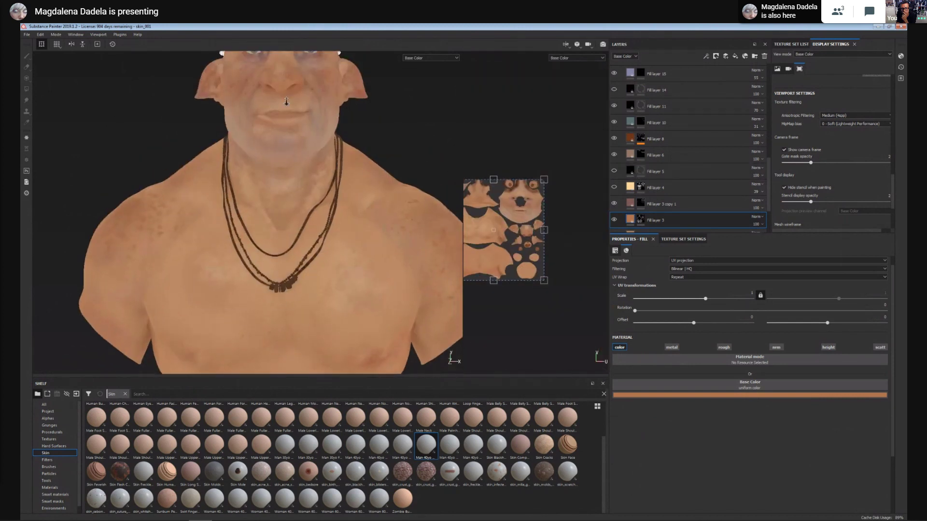
alt+drag(285, 100, 506, 149)
scroll(506, 150, up, 5)
alt+middle_drag(309, 236, 252, 188)
click(622, 191)
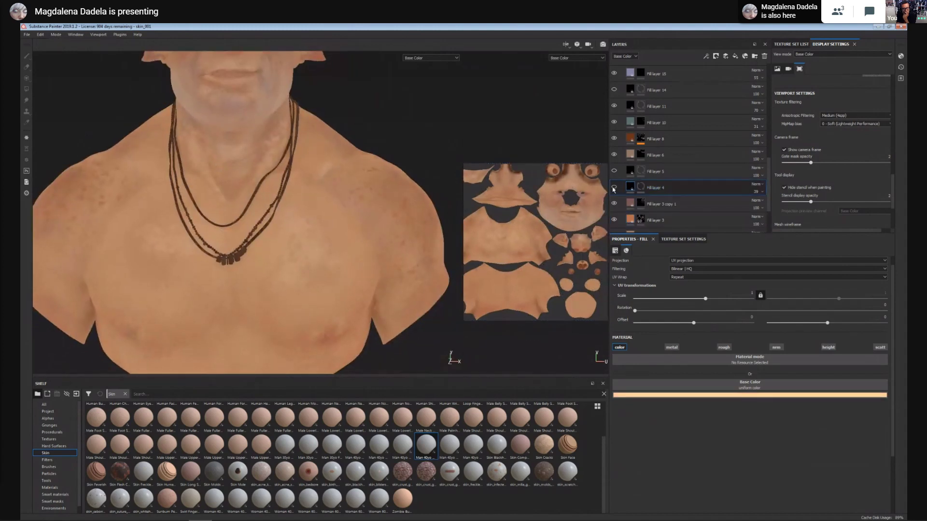
alt+middle_drag(528, 152, 529, 155)
alt+middle_drag(252, 154, 285, 246)
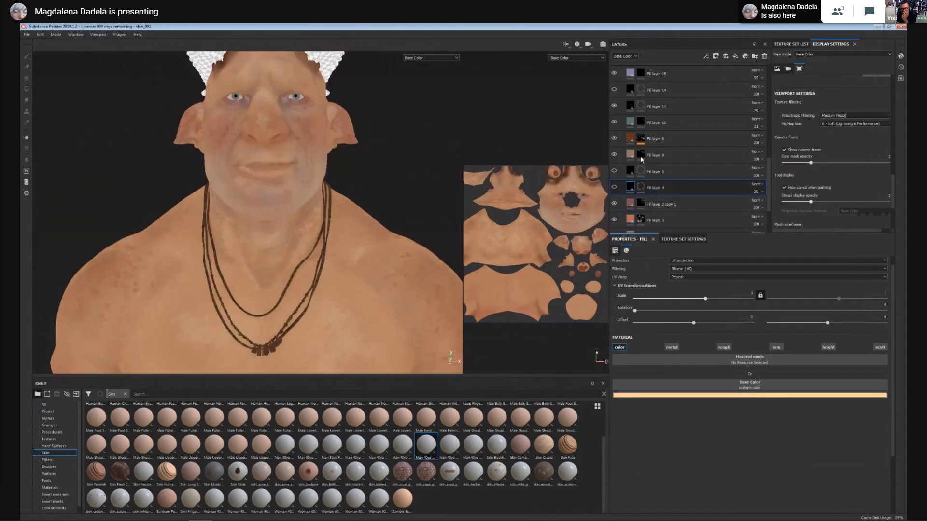
click(614, 188)
alt+middle_drag(242, 64, 254, 114)
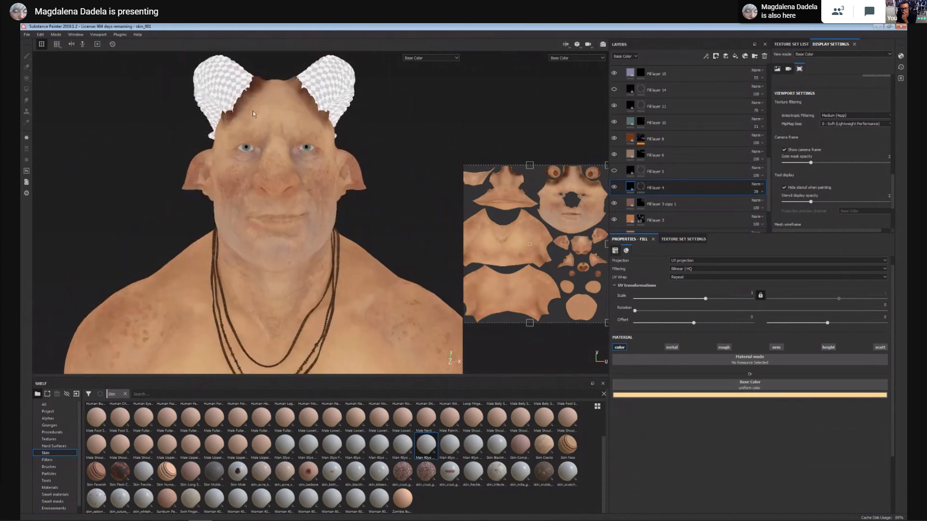
Examine the face and shoulders in base colour from several angles, toggling Fill layer 4 to compare its tint.
alt+drag(269, 112, 286, 143)
alt+right_drag(273, 97, 273, 163)
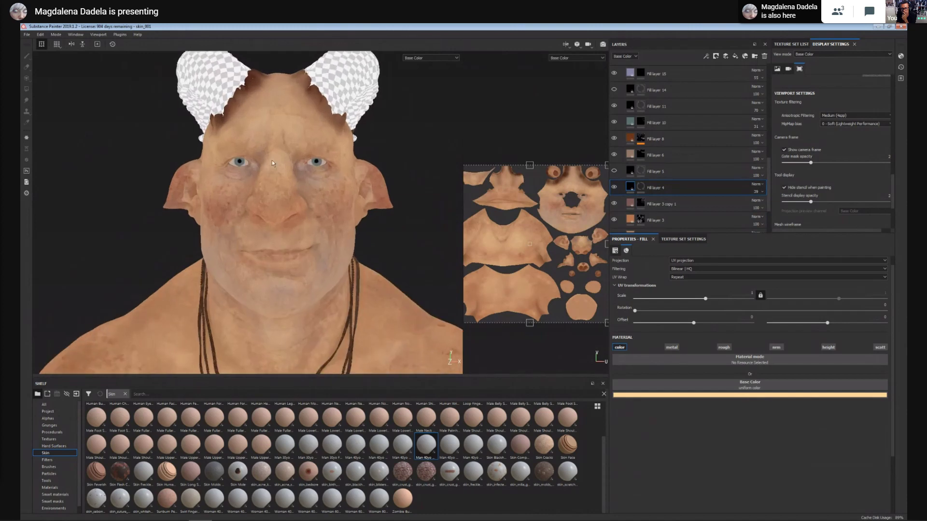
alt+drag(358, 240, 408, 172)
alt+shift+drag(256, 200, 313, 199)
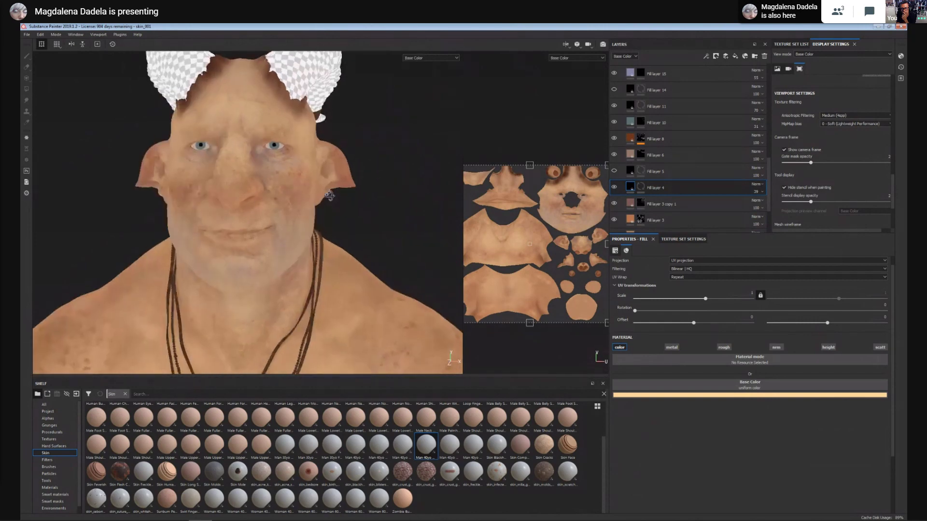
alt+middle_drag(213, 251, 259, 182)
scroll(275, 191, down, 2)
scroll(281, 193, up, 2)
alt+drag(258, 182, 290, 181)
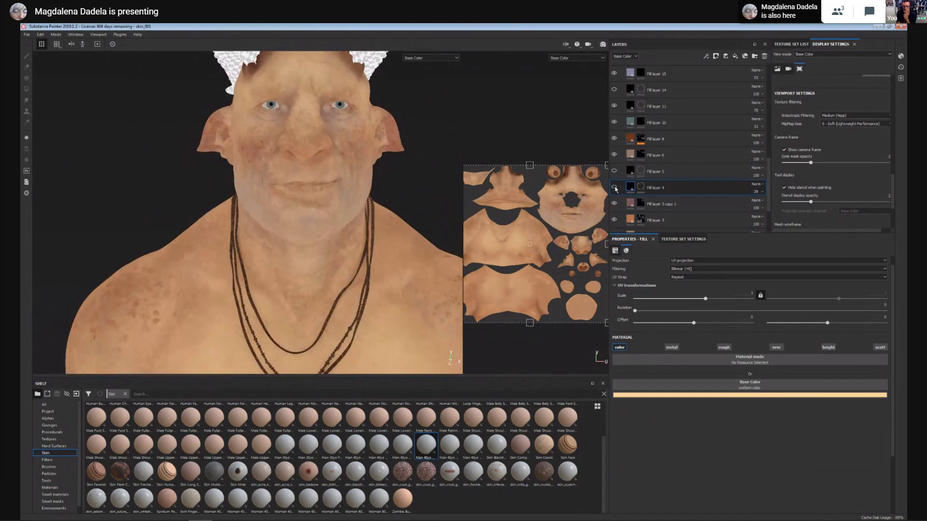
click(615, 187)
click(615, 188)
alt+drag(317, 227, 278, 213)
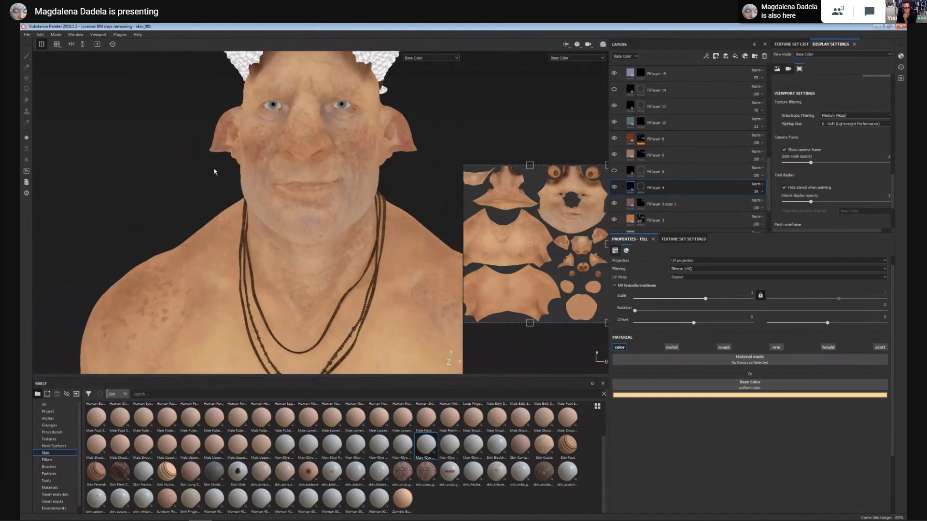
Examine the base colour variation on the jaw, neck, chest and shoulders at close range and from farther away.
alt+drag(325, 238, 314, 210)
mouse_move(289, 138)
alt+mouse_down()
mouse_move(306, 193)
mouse_move(263, 173)
mouse_move(291, 129)
alt+mouse_up()
alt+right_drag(291, 129, 371, 232)
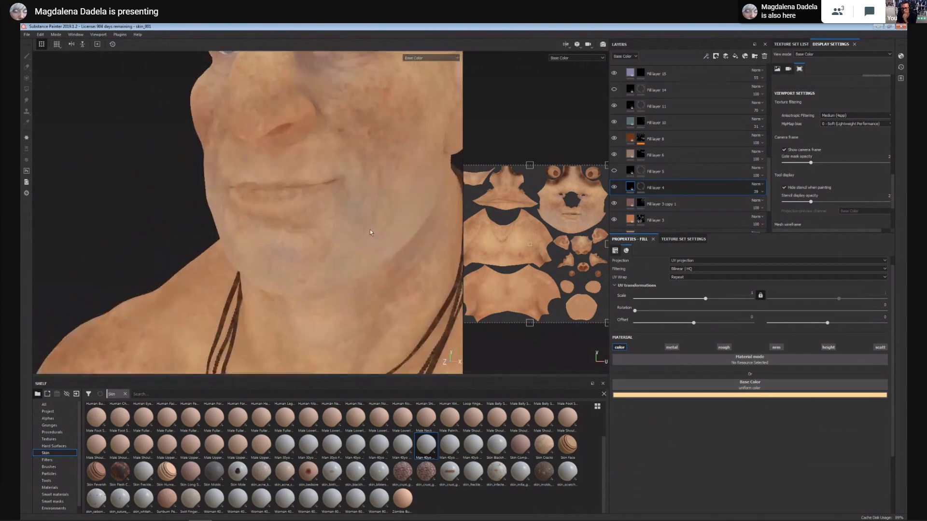
alt+right_drag(322, 261, 180, 222)
alt+middle_drag(293, 288, 242, 188)
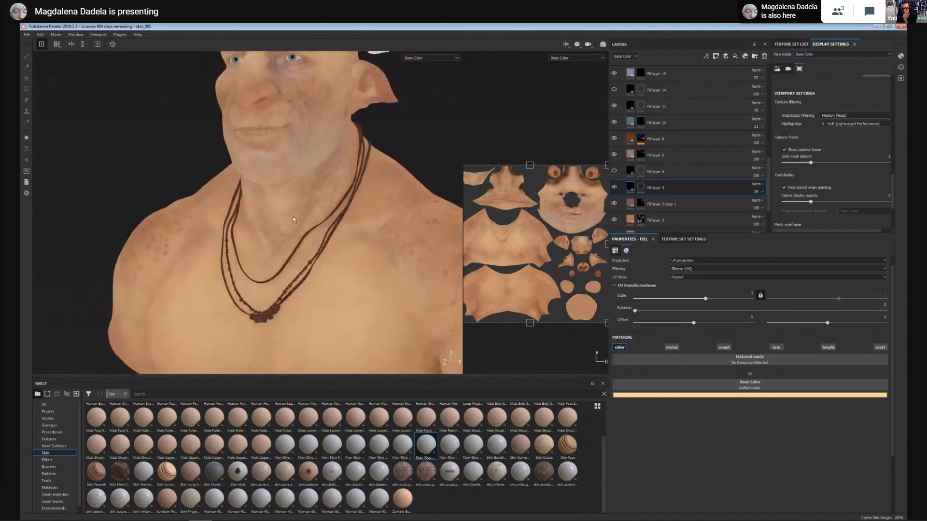
alt+drag(241, 188, 294, 193)
alt+middle_drag(315, 277, 317, 264)
alt+drag(258, 220, 270, 221)
alt+right_drag(271, 221, 242, 207)
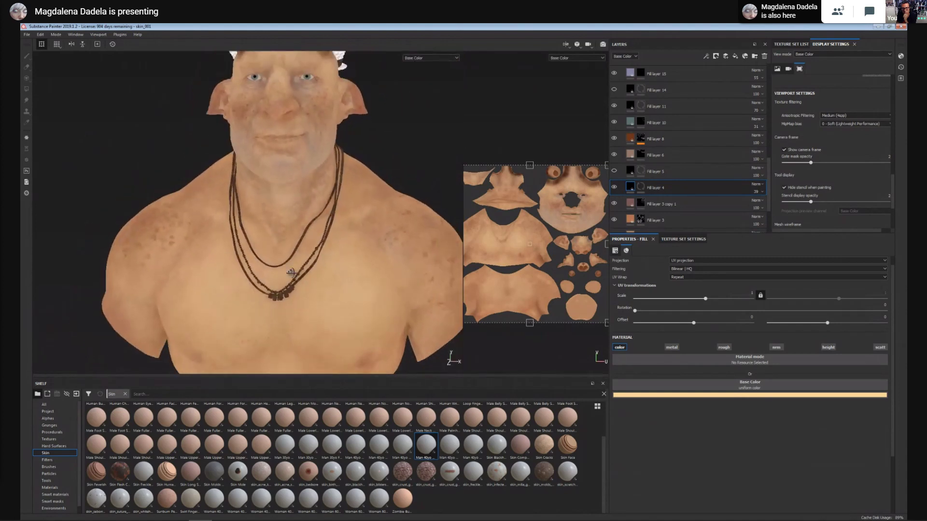
alt+middle_drag(297, 282, 312, 258)
alt+drag(375, 309, 374, 289)
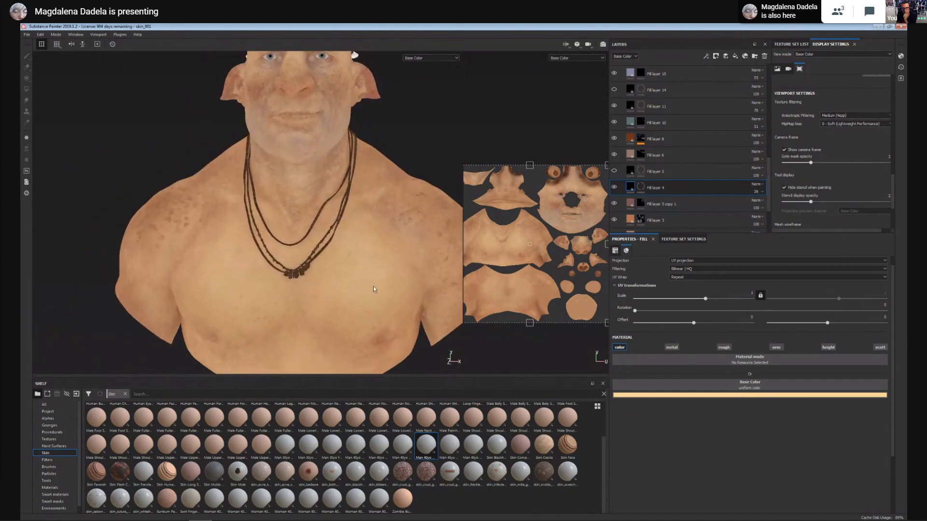
Toggle Fill layer 4 repeatedly to compare its effect on the chest and shoulders, leaving it shown.
click(614, 188)
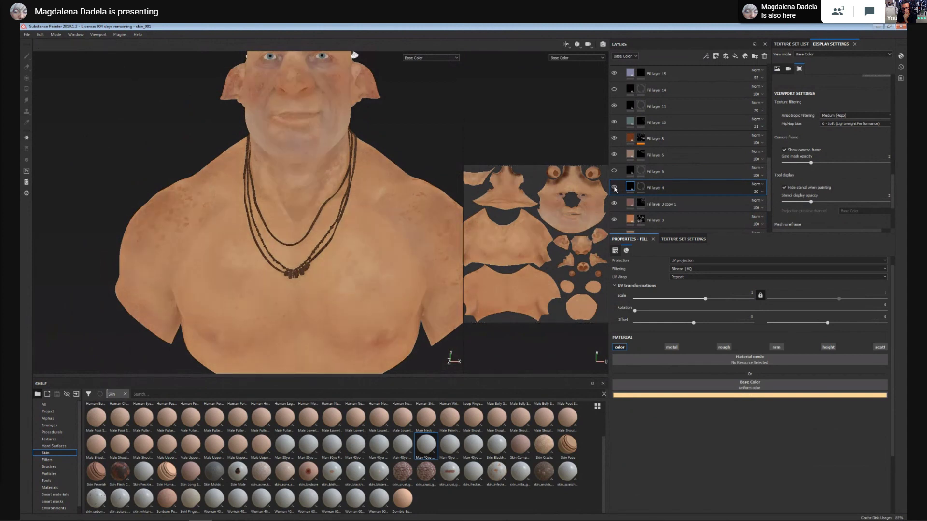
click(614, 188)
click(614, 188)
click(614, 188)
alt+drag(302, 245, 332, 189)
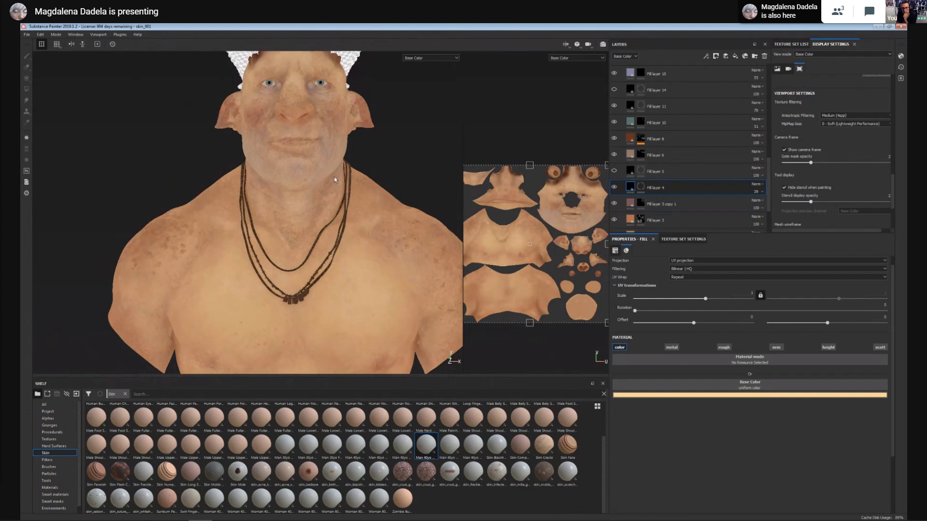
Add a fill layer above Fill layer 4 and sample a light peach skin tone as its base colour.
click(735, 57)
click(768, 395)
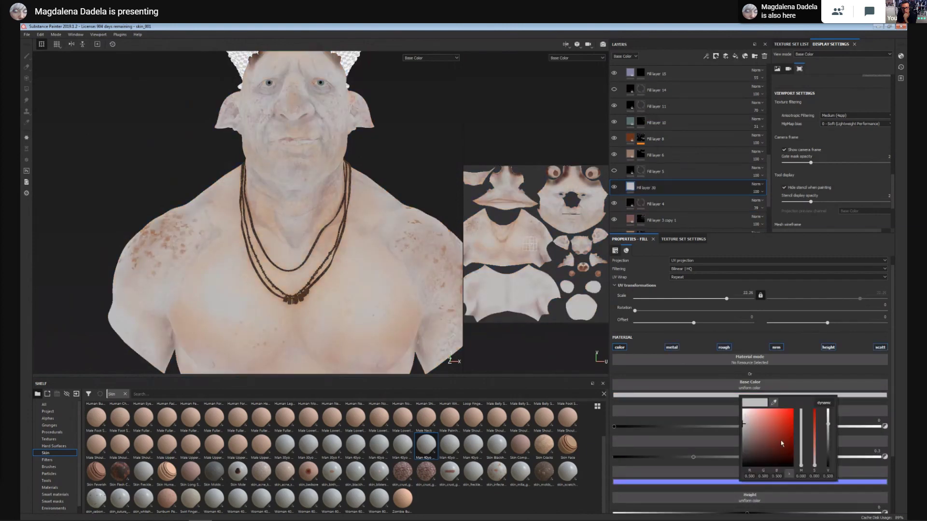
click(759, 430)
drag(801, 466, 802, 464)
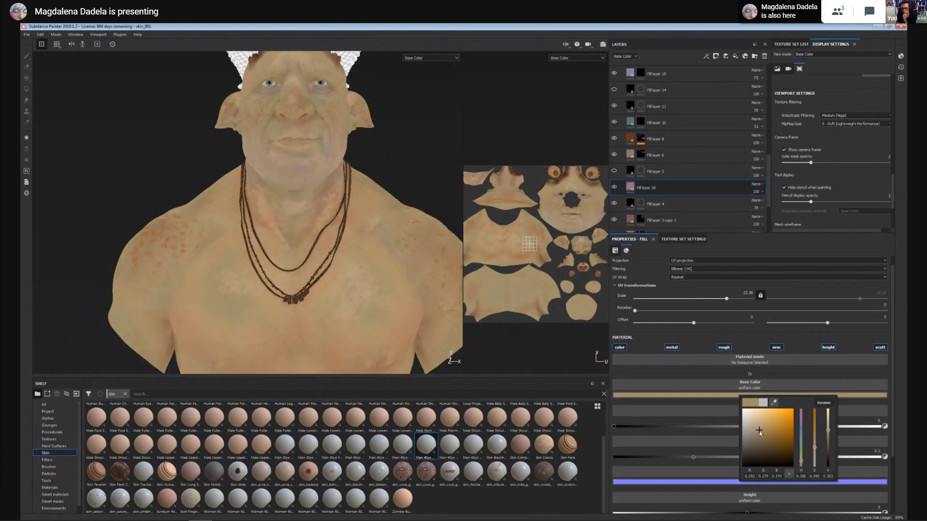
drag(759, 432, 760, 429)
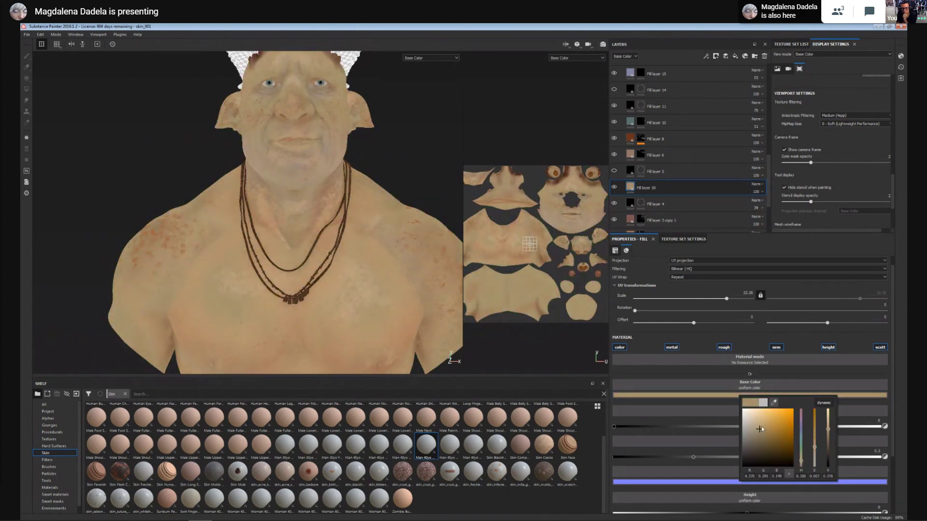
click(774, 404)
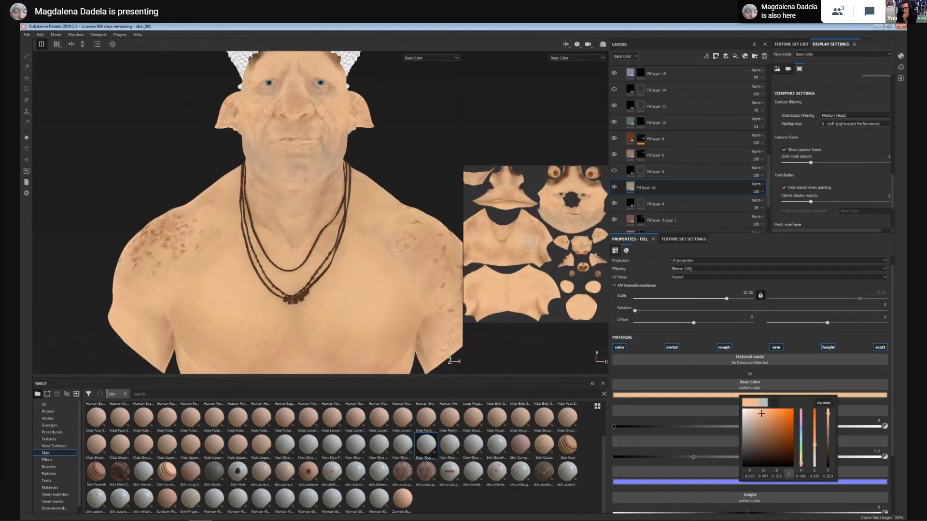
click(416, 256)
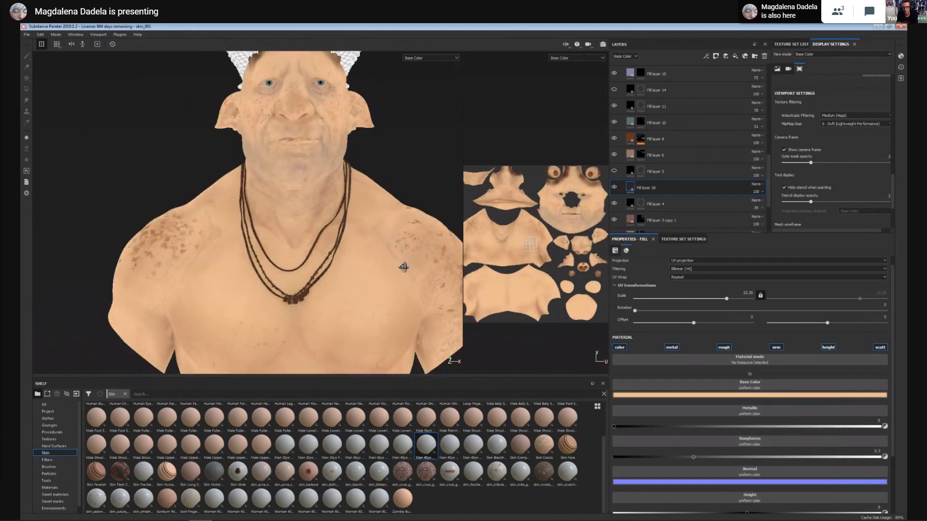
alt+drag(403, 267, 368, 263)
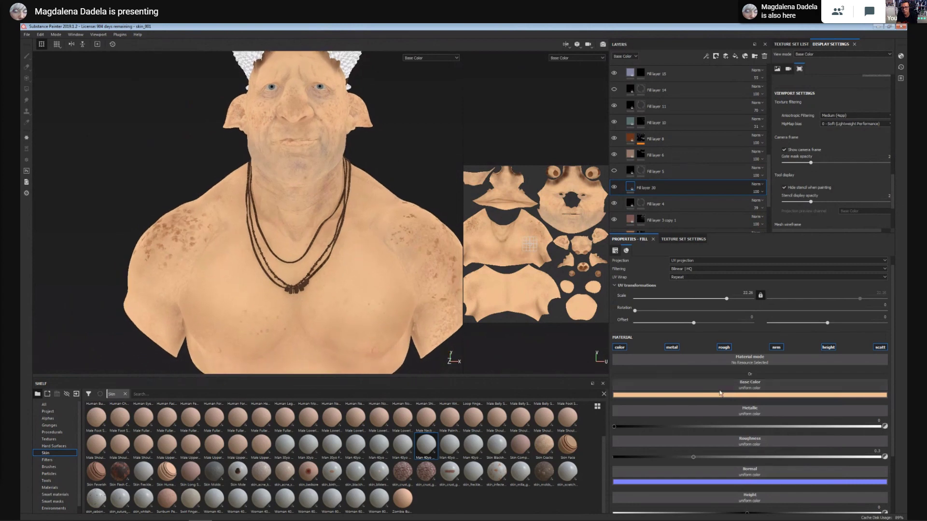
Adjust the new fill layer's base colour in hue, saturation and brightness to a muted warm tan.
click(746, 398)
click(772, 420)
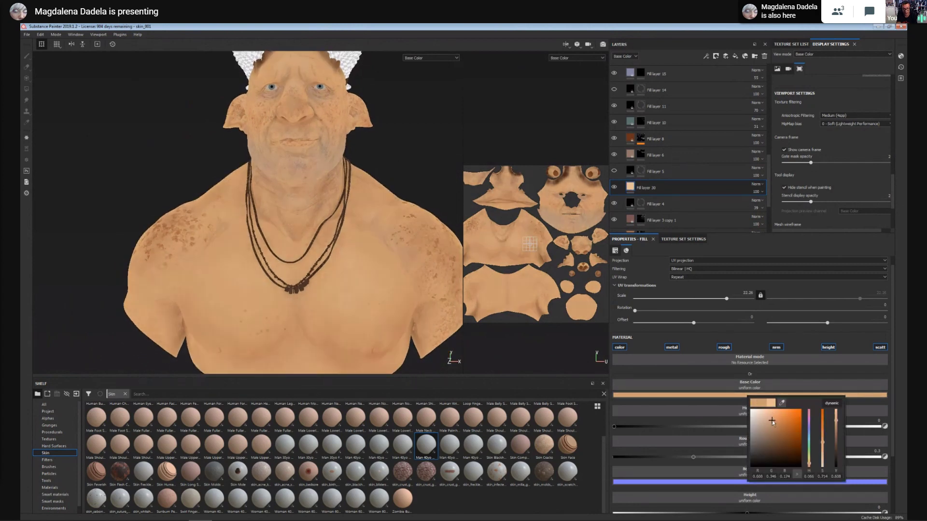
click(808, 463)
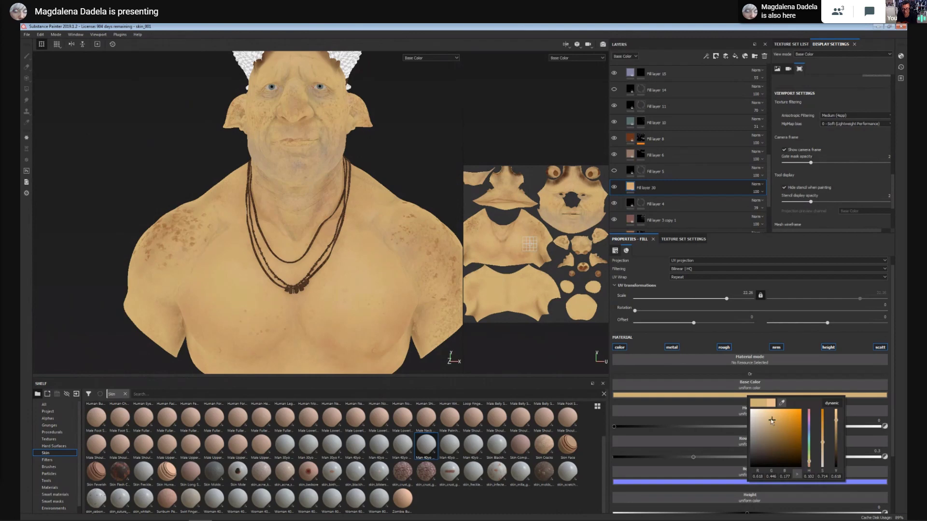
click(766, 430)
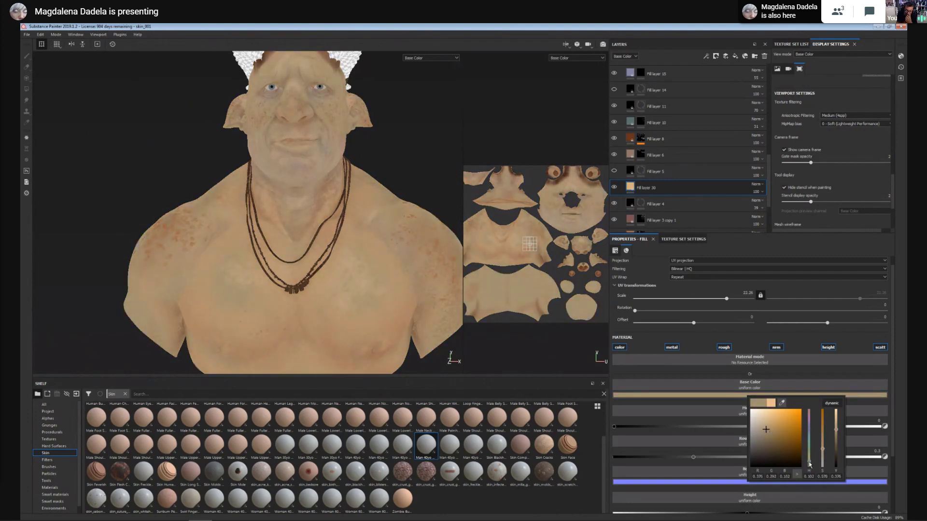
click(810, 464)
click(767, 422)
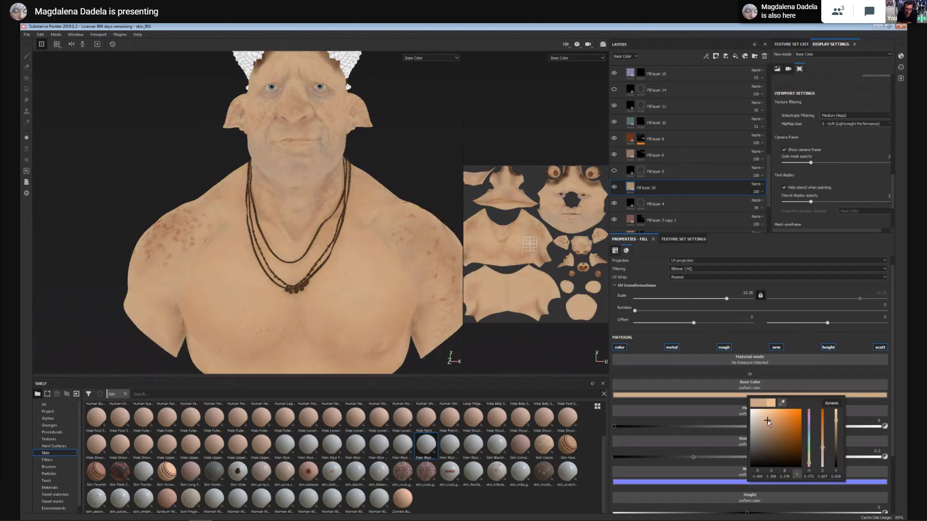
drag(811, 467, 809, 465)
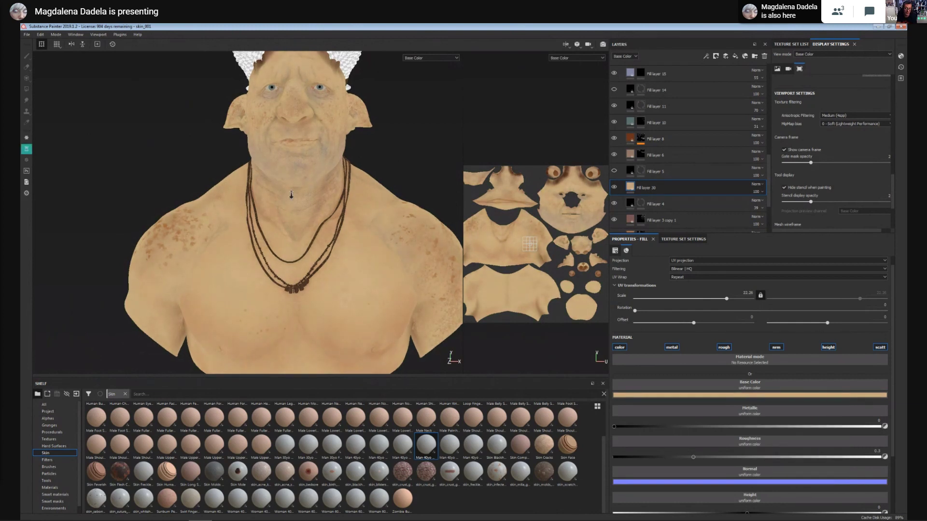
alt+right_drag(291, 192, 292, 228)
click(752, 393)
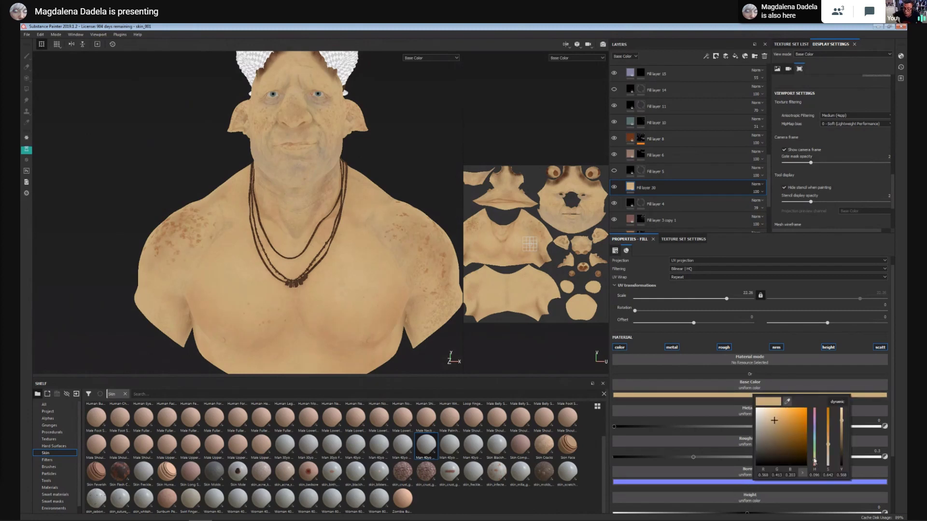
drag(816, 462, 816, 464)
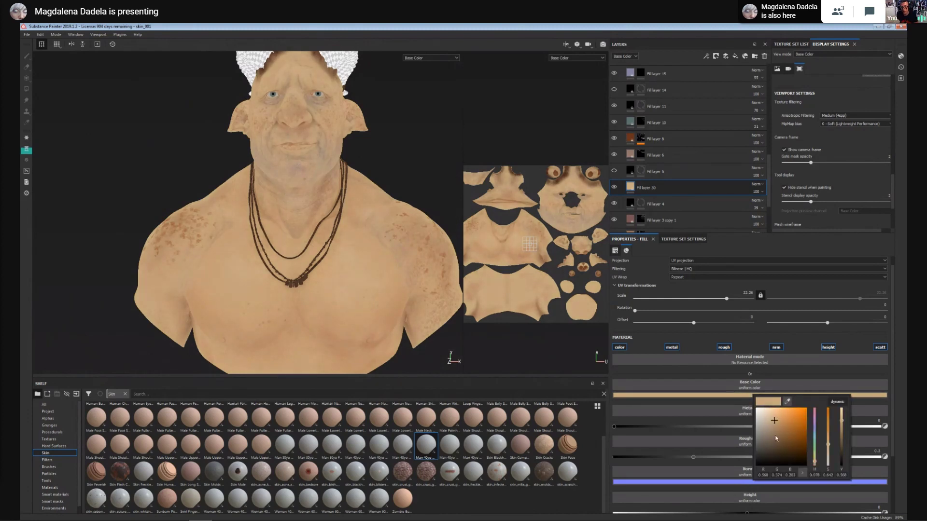
alt+right_drag(317, 298, 309, 316)
alt+middle_drag(309, 316, 312, 338)
alt+right_drag(311, 338, 352, 289)
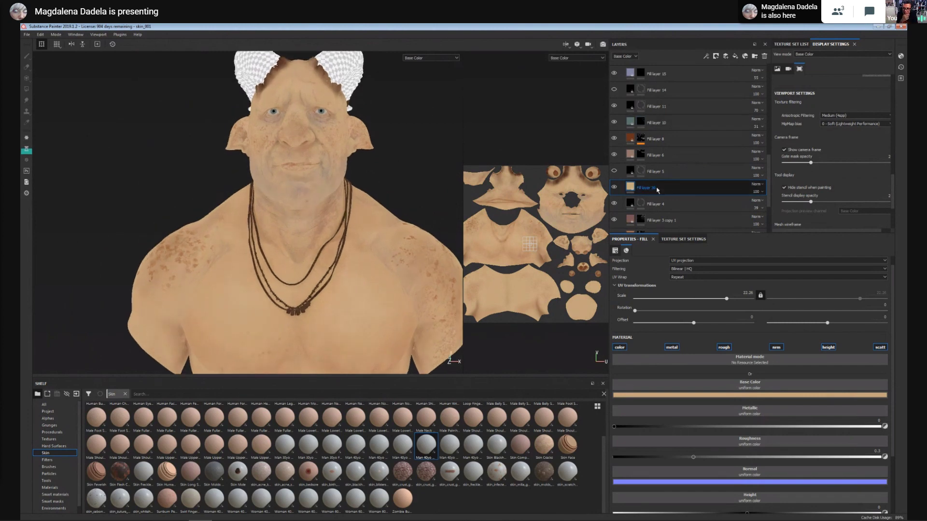
Add a black mask to the new tan fill layer above Fill layer 4.
right_click(657, 190)
click(668, 201)
mouse_move(348, 274)
alt+middle_down()
mouse_move(338, 211)
mouse_move(343, 257)
alt+middle_up()
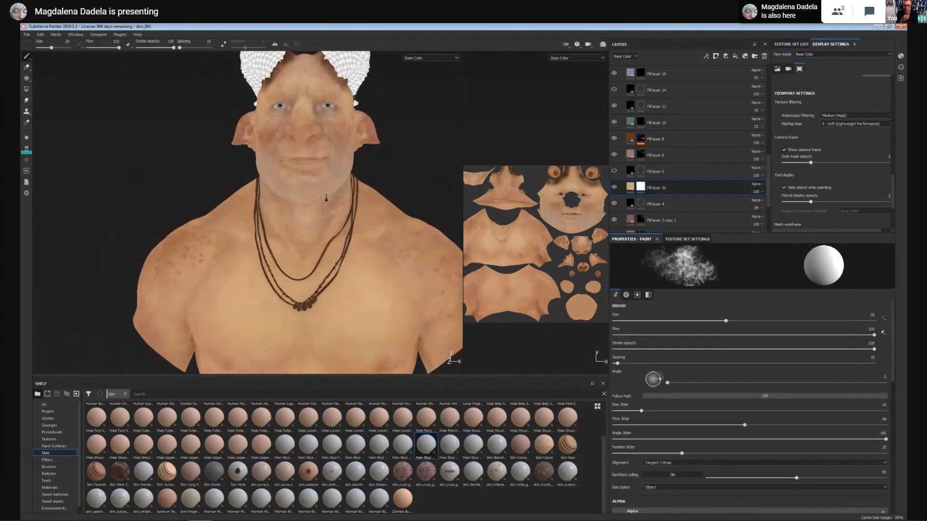
alt+middle_drag(327, 198, 325, 187)
right_click(644, 189)
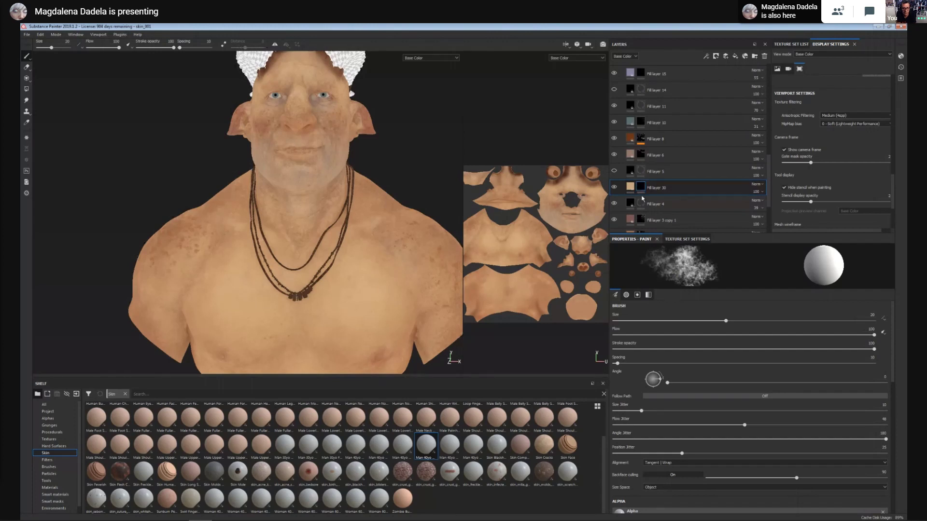
mouse_move(192, 244)
alt+middle_down()
mouse_move(182, 228)
mouse_move(185, 242)
alt+middle_up()
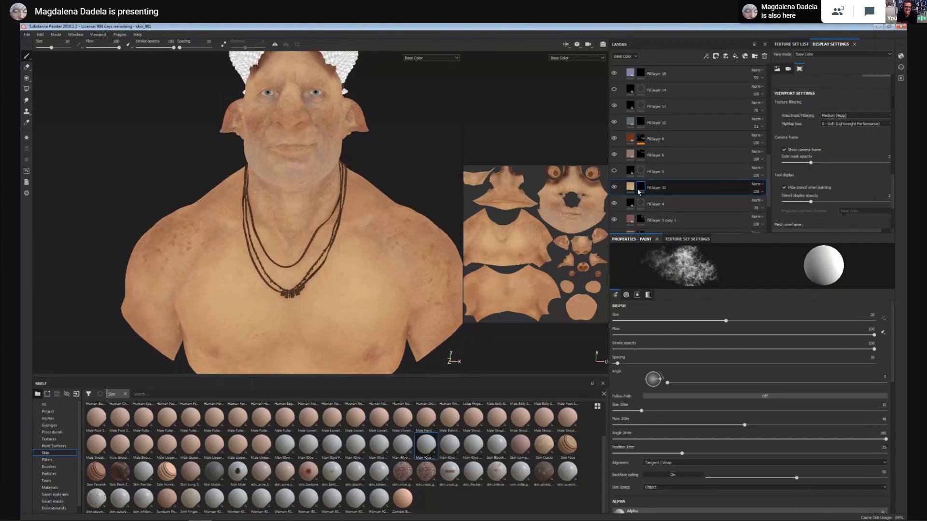
right_click(639, 189)
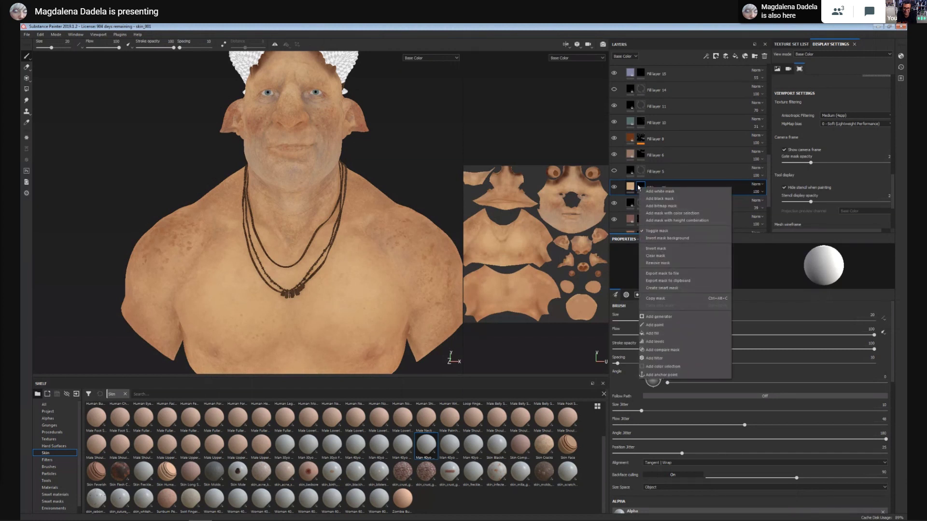
click(638, 186)
right_click(638, 185)
click(644, 198)
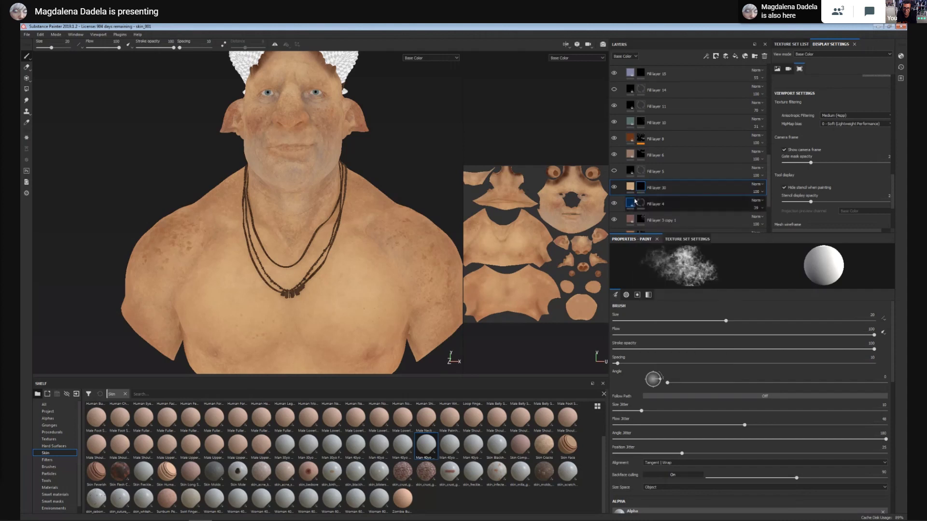
alt+drag(250, 250, 269, 209)
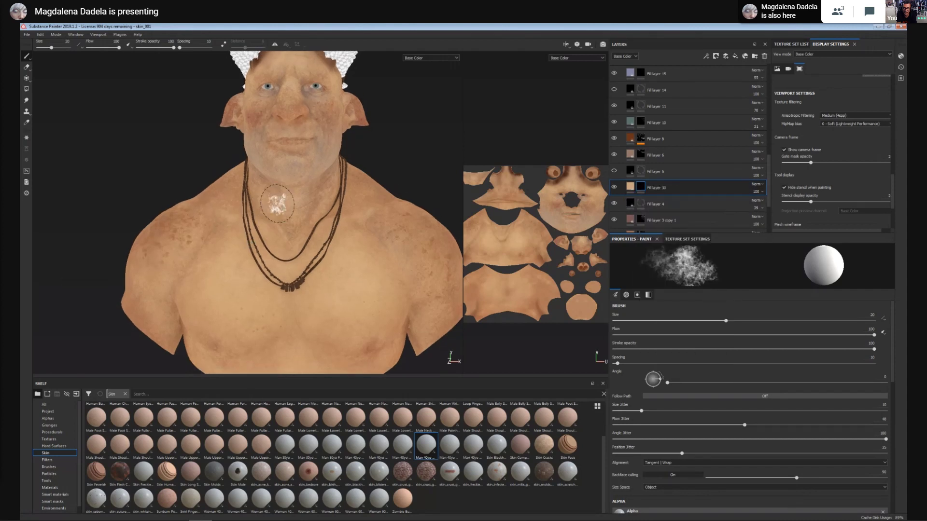
Choose the Dirt 1 brush and set its size to about 23.7, flow to 38 and stroke opacity to 57.
click(53, 467)
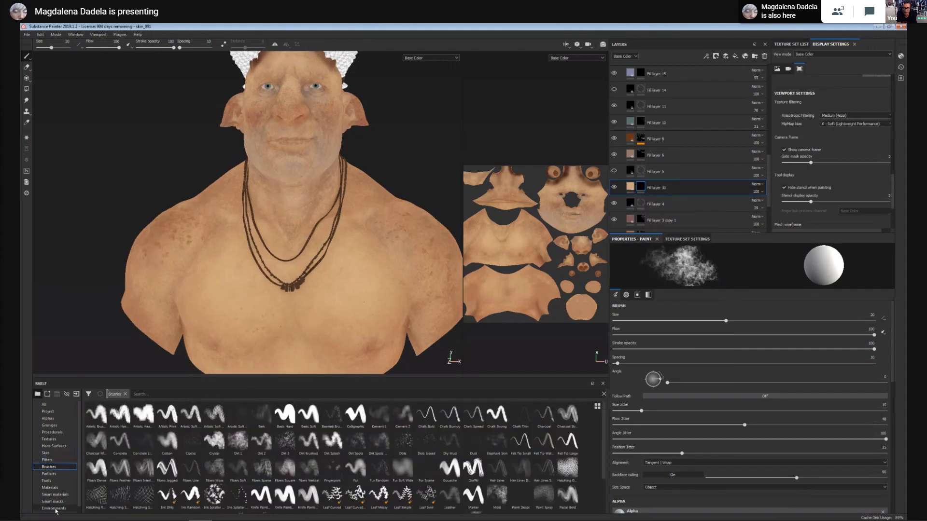
click(239, 443)
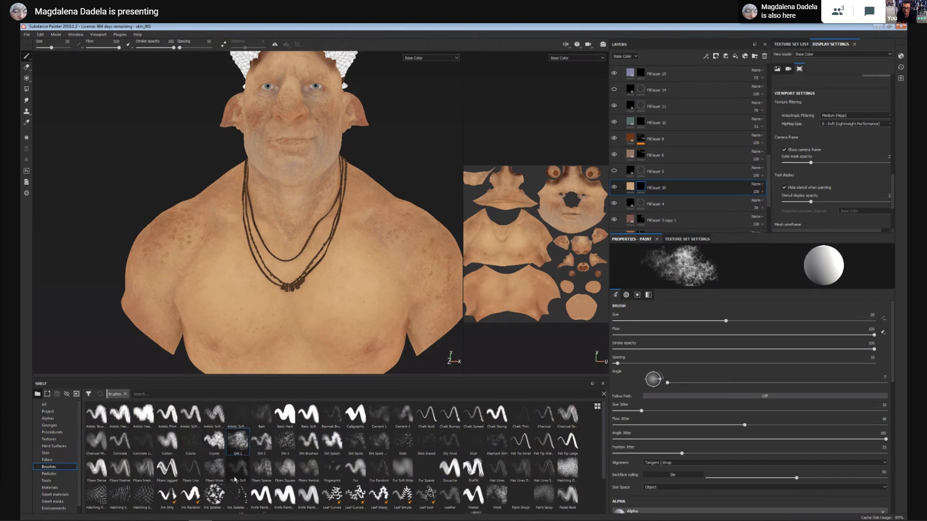
ctrl+right_drag(349, 299, 357, 298)
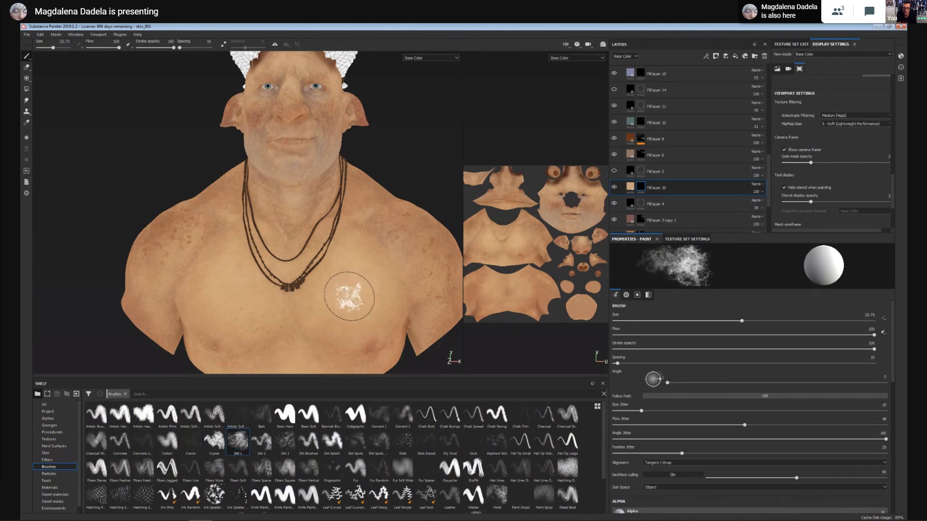
drag(875, 351, 732, 351)
click(870, 335)
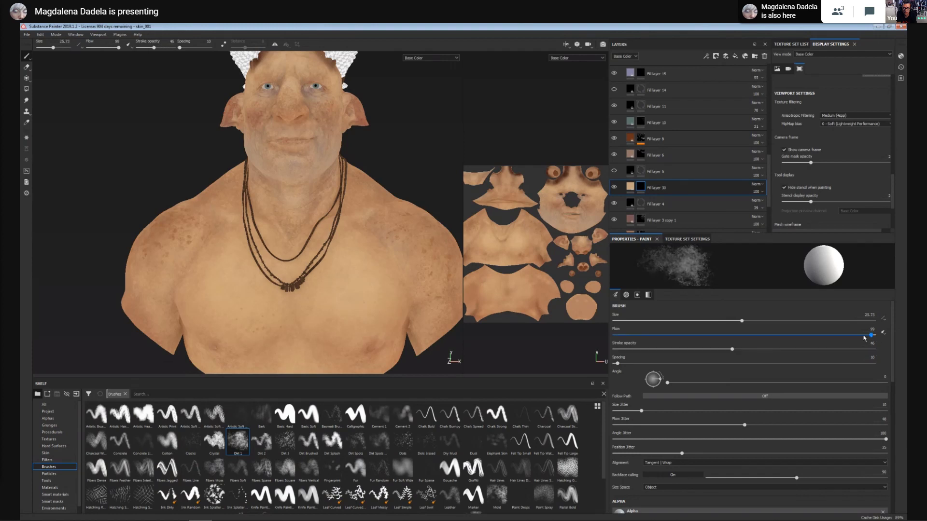
mouse_move(871, 335)
mouse_down()
mouse_move(711, 335)
mouse_move(762, 348)
mouse_up()
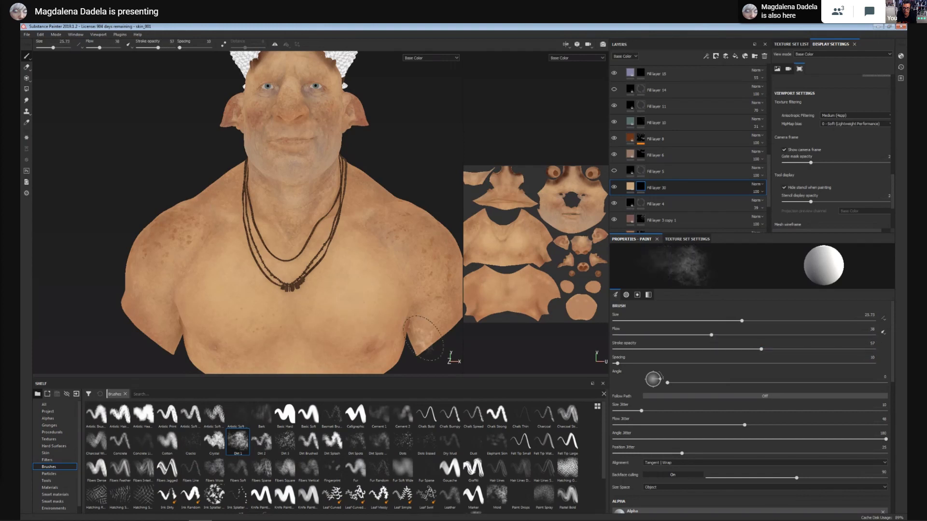
Paint the tan layer's mask softly over both sides of the chest with the Dirt 1 brush.
alt+middle_drag(384, 281, 380, 267)
alt+right_drag(380, 267, 332, 306)
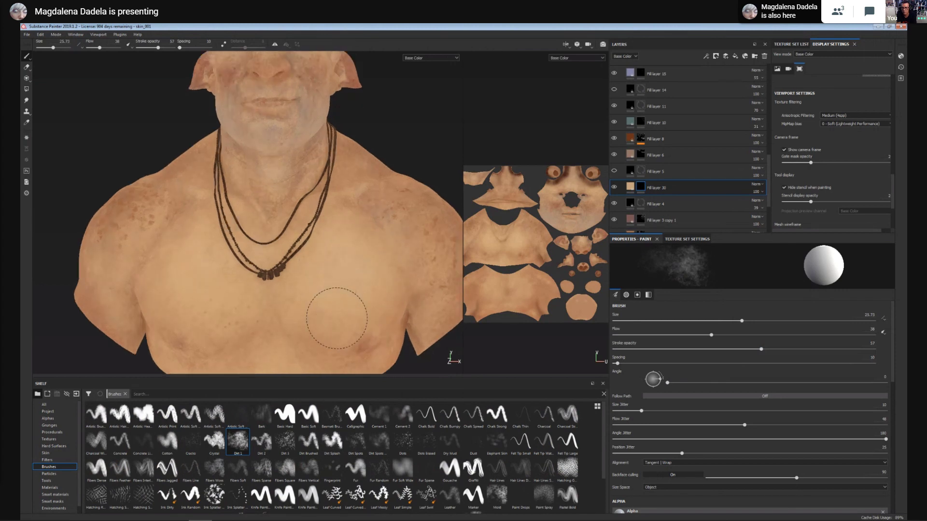
click(302, 277)
alt+middle_drag(381, 309, 378, 252)
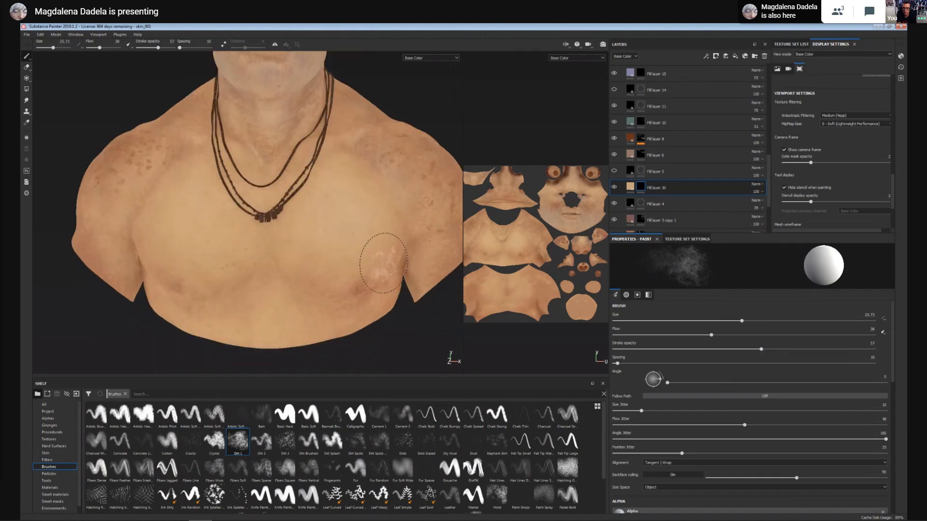
Change the painted fill layer's base colour to a fully saturated orange-yellow.
click(629, 187)
click(757, 395)
click(797, 421)
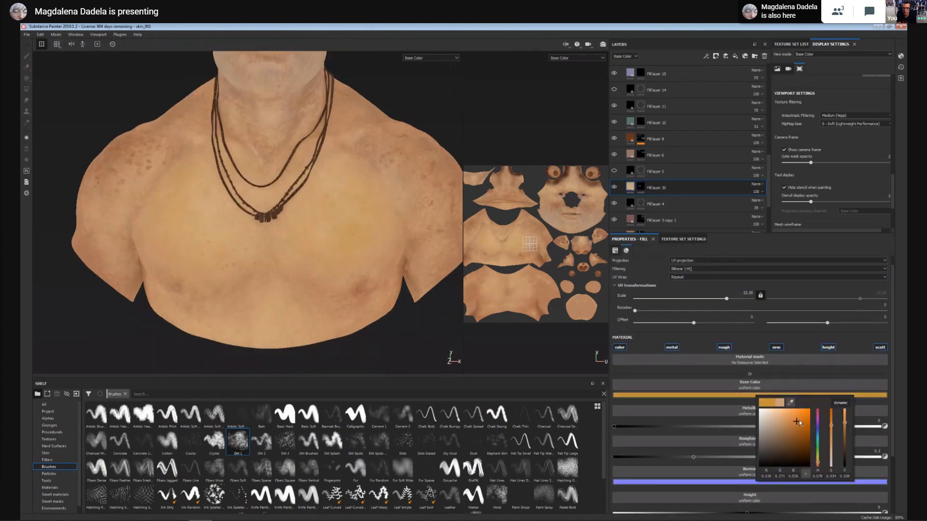
drag(798, 420, 810, 415)
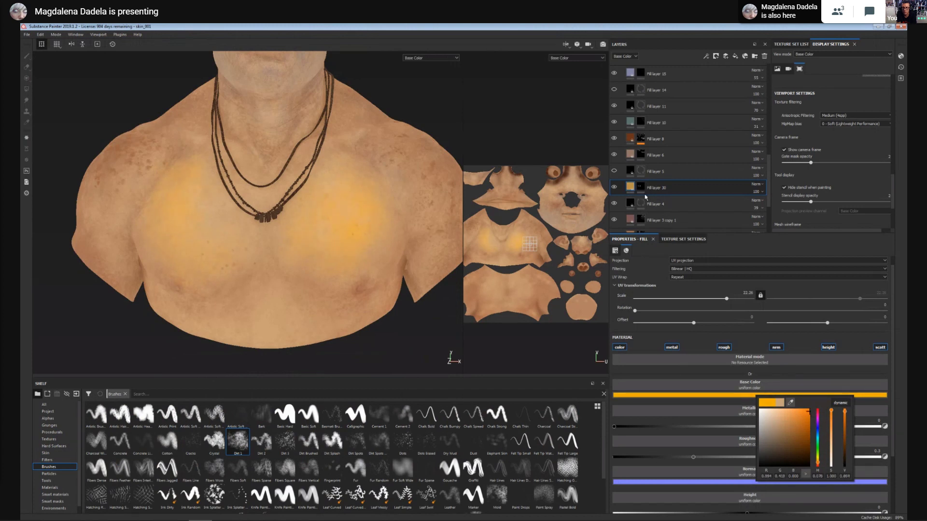
Paint more of the orange-yellow layer's mask from the upper chest towards the shoulder.
click(640, 187)
alt+middle_drag(384, 229, 354, 295)
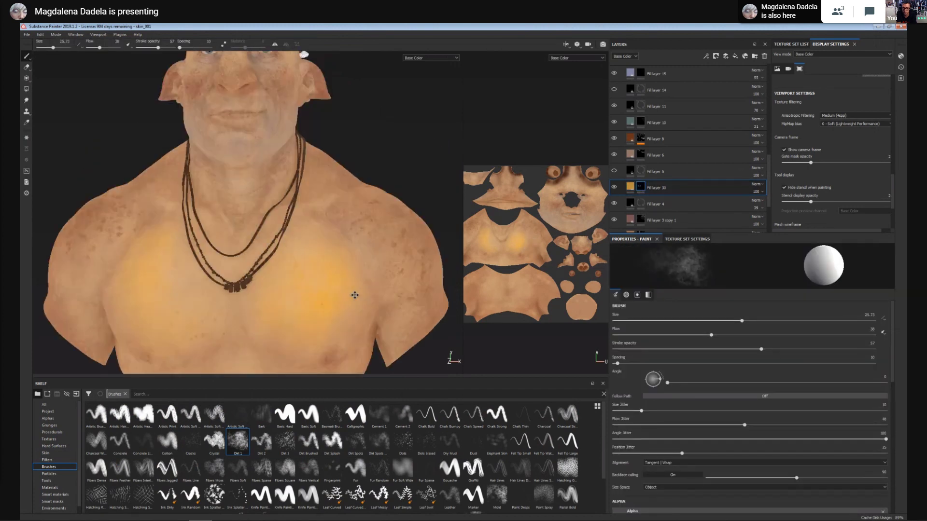
alt+right_drag(355, 295, 370, 213)
drag(371, 214, 409, 281)
alt+middle_drag(409, 281, 406, 273)
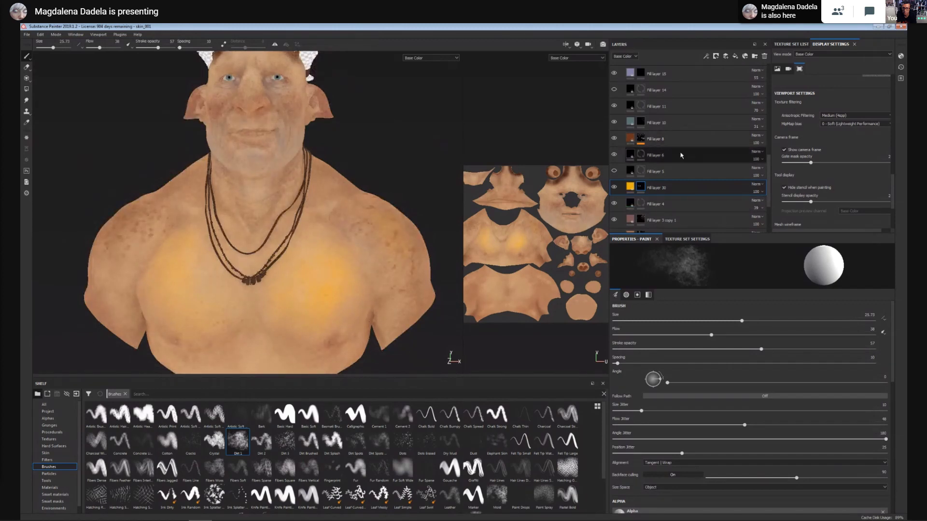
Toggle Fill layer 8 off and on to compare its effect on the skin, leaving it shown.
click(615, 139)
click(615, 138)
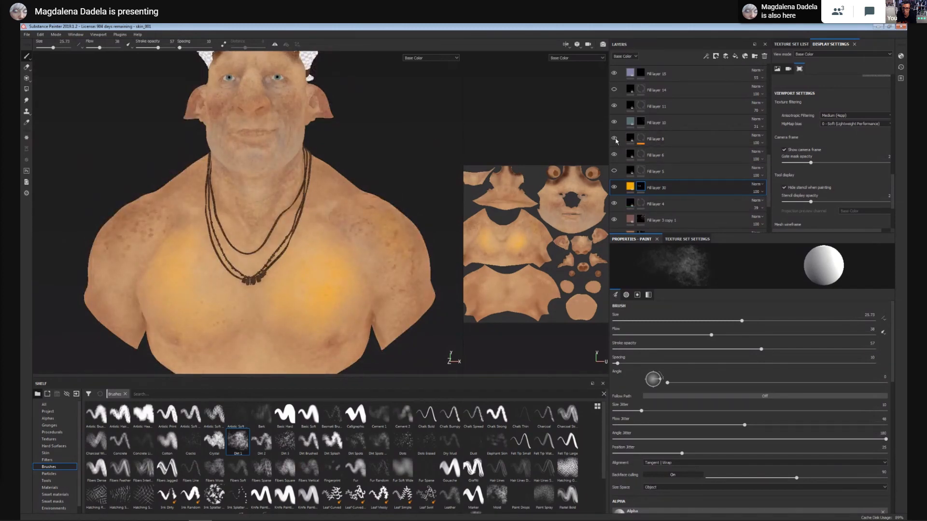
click(615, 139)
click(615, 139)
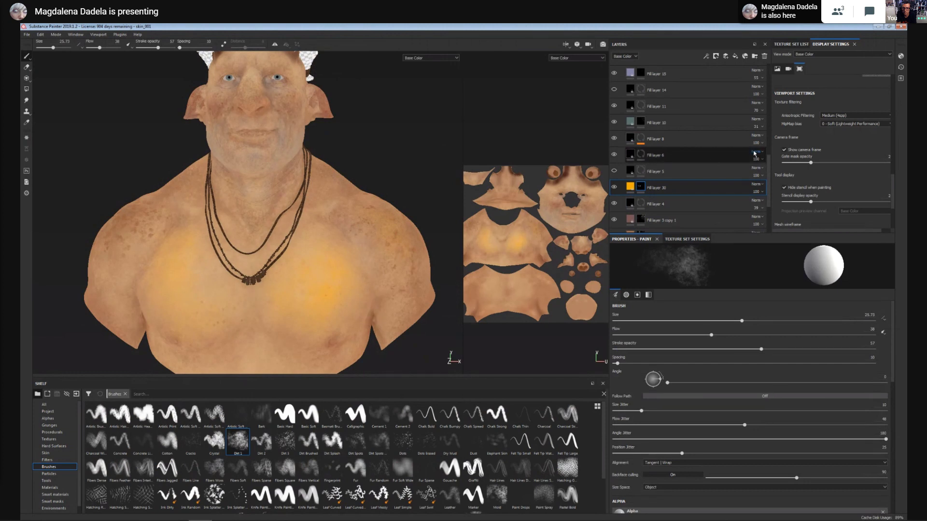
Add a new fill layer above Fill layer 8 and set its base colour to dark red.
click(667, 141)
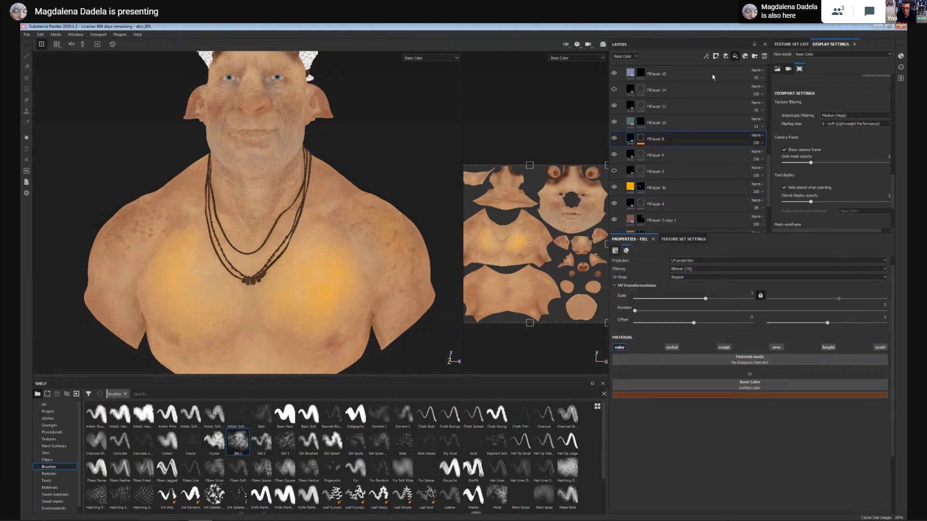
click(736, 56)
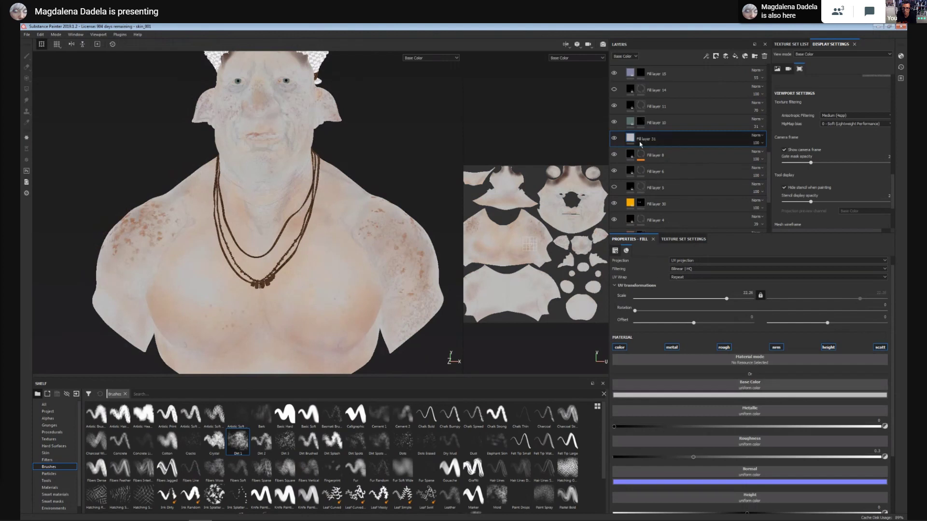
click(752, 394)
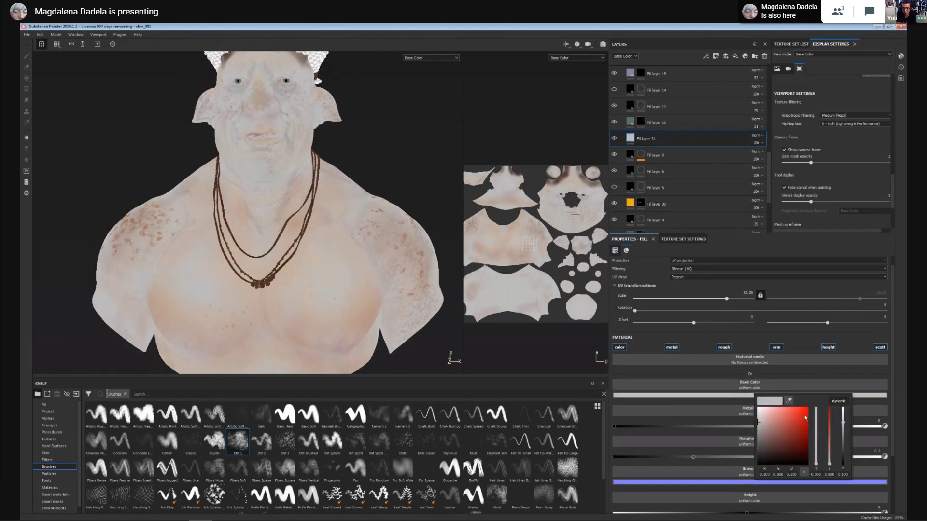
drag(806, 418, 805, 437)
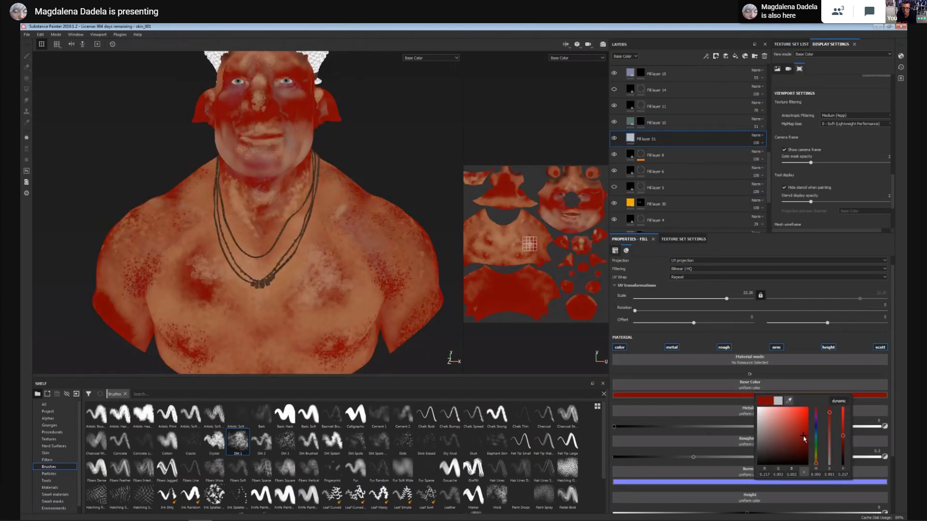
Give the dark red layer a bitmap mask that uses the Ambient Occlusion map of BEAST_HEAD.
right_click(658, 140)
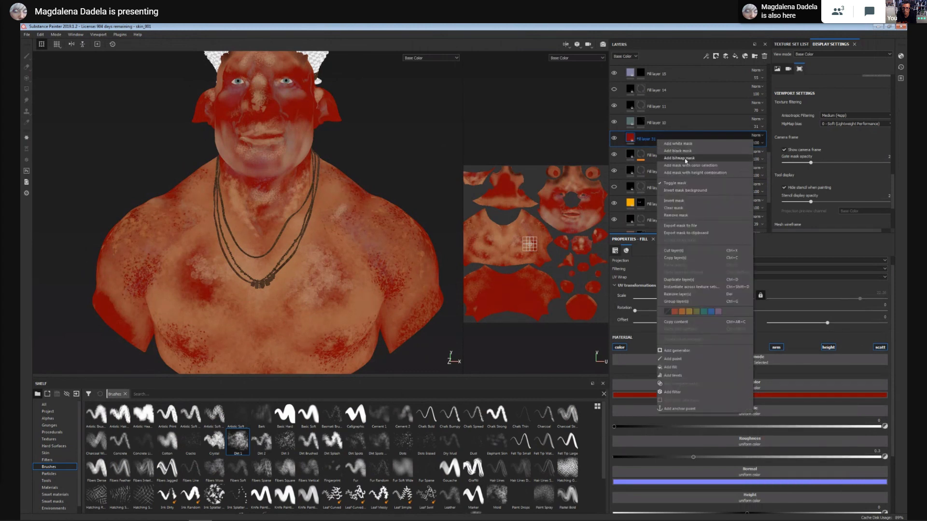
click(685, 159)
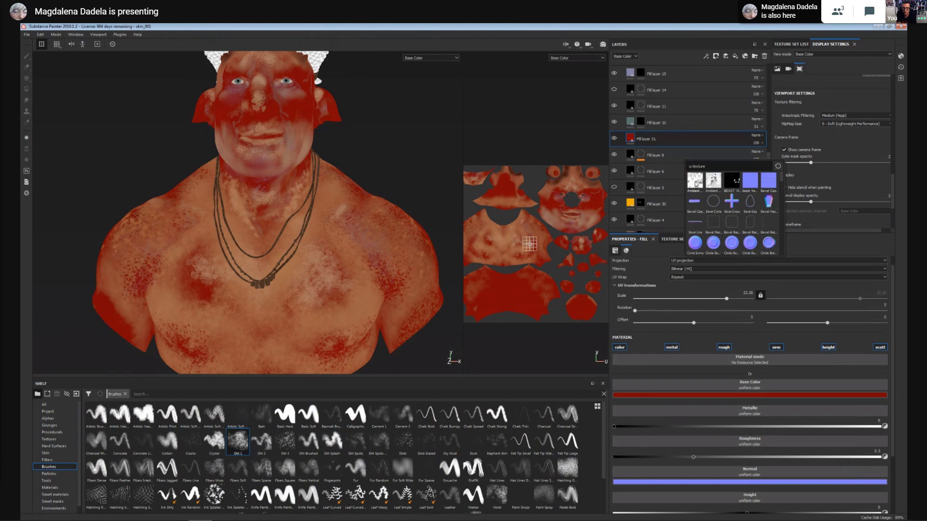
click(695, 185)
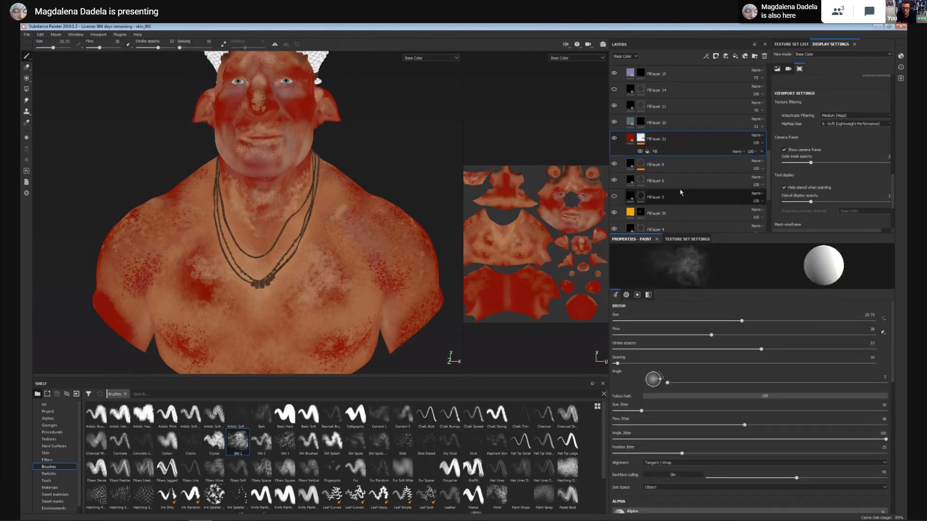
Add a Levels effect to the ambient occlusion mask and invert it so the red tints only the occluded areas.
right_click(658, 152)
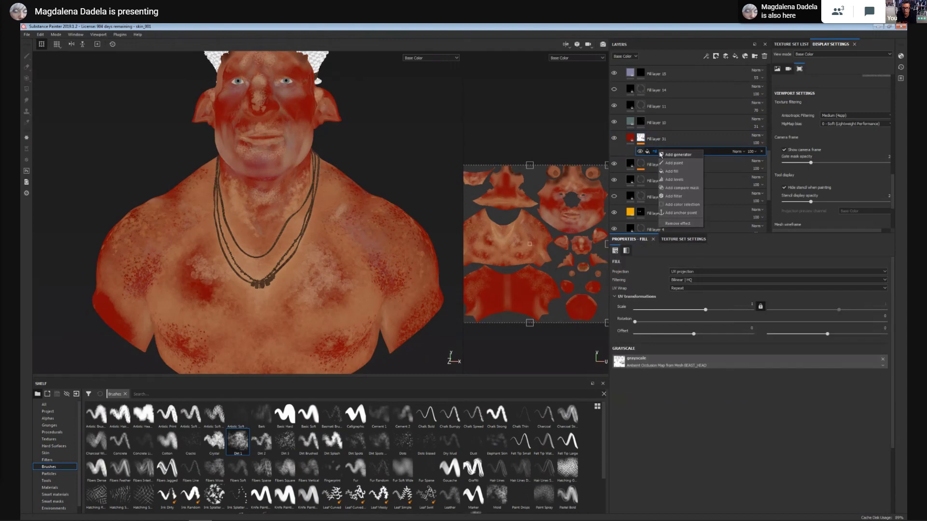
click(674, 180)
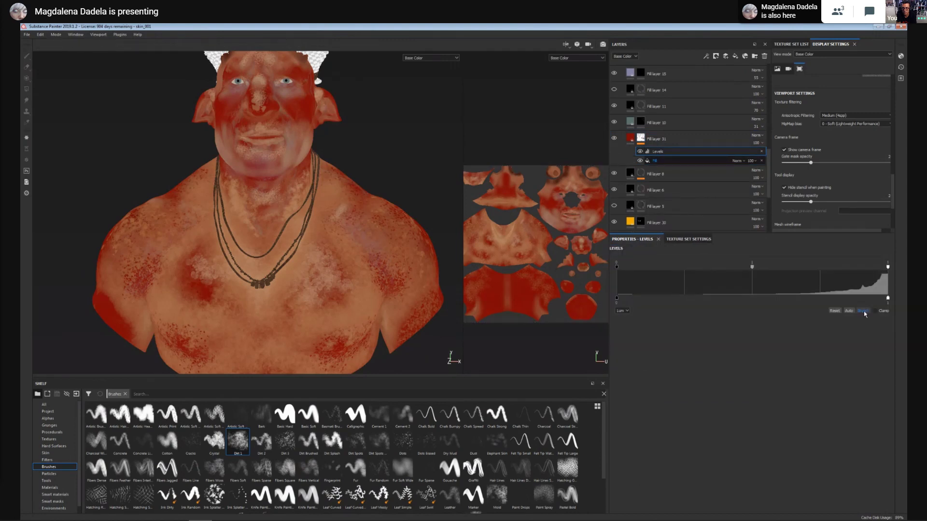
middle_drag(374, 341, 370, 291)
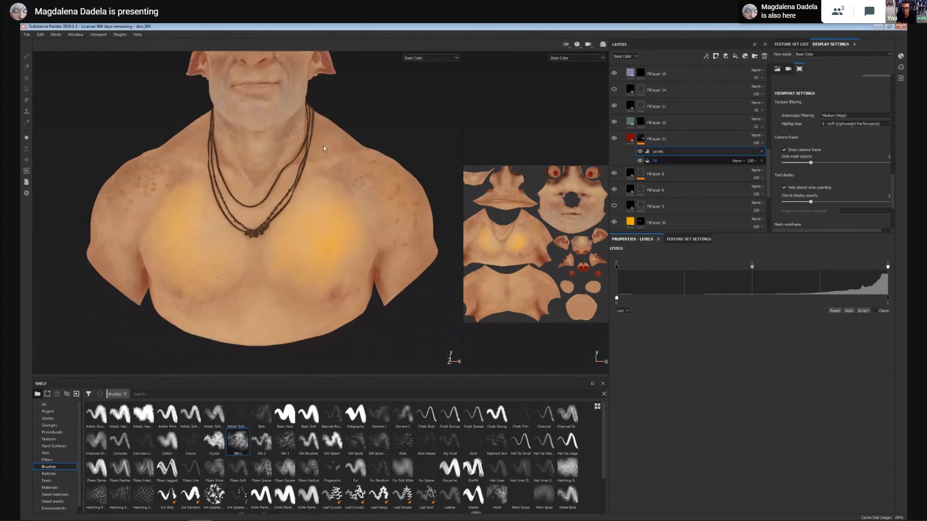
alt+middle_drag(324, 148, 381, 313)
alt+right_drag(381, 313, 383, 288)
alt+drag(384, 288, 390, 199)
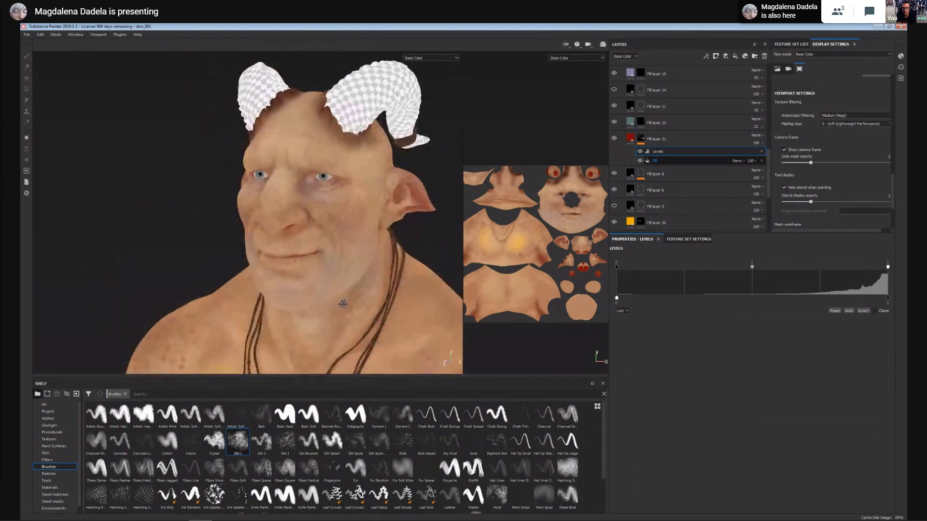
alt+drag(342, 303, 400, 304)
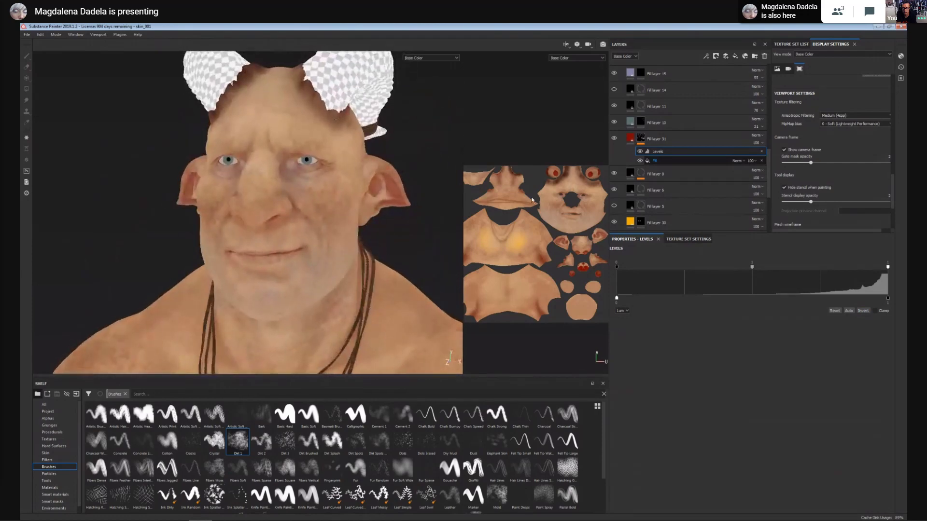
Lower the opacity of the occlusion-masked red layer to 27.
click(695, 138)
click(756, 143)
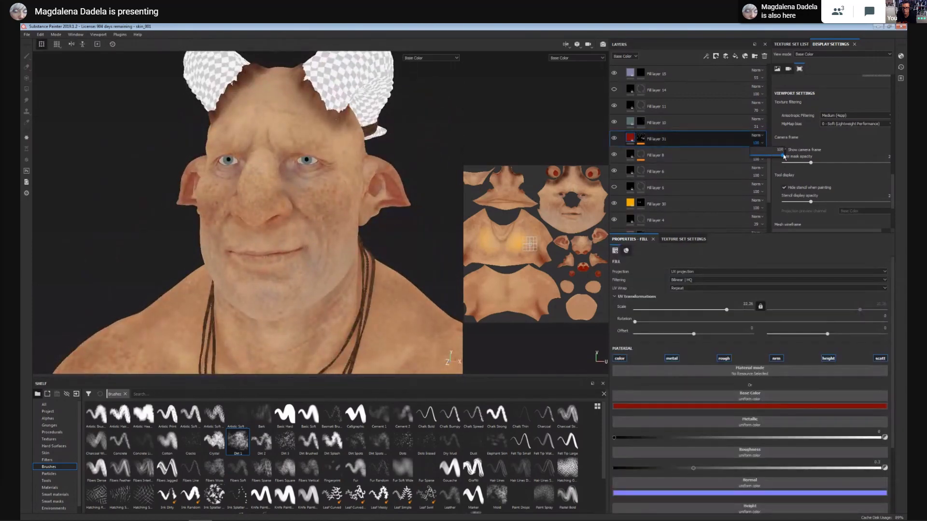
drag(783, 156, 760, 160)
Examine the subtle red occlusion tint around the face, ears and neck from several angles and distances.
alt+drag(425, 189, 351, 192)
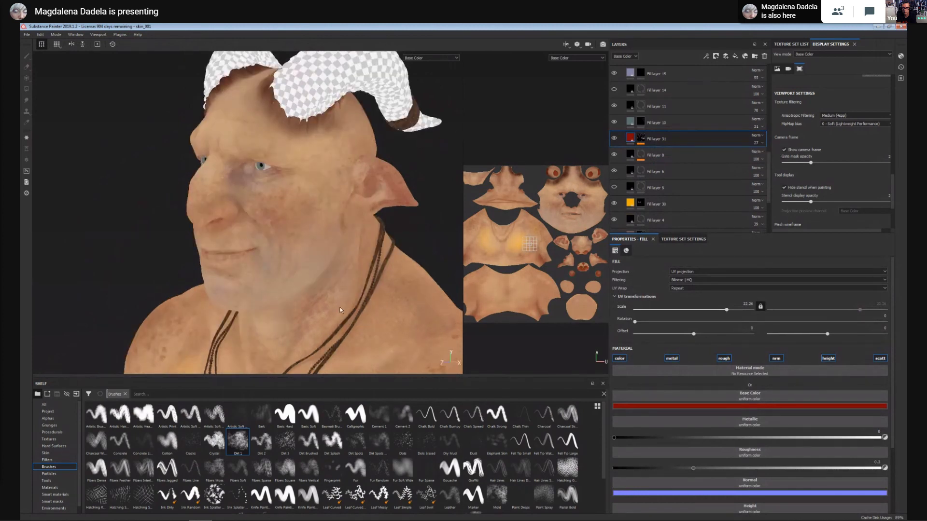
alt+drag(340, 310, 397, 281)
alt+right_drag(397, 281, 427, 309)
alt+middle_drag(362, 261, 358, 303)
alt+right_drag(358, 303, 404, 354)
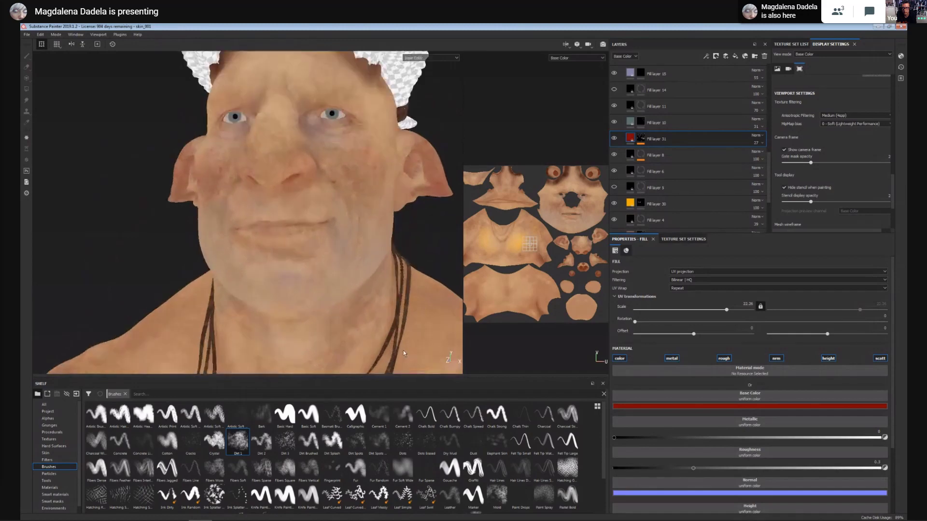
alt+drag(404, 241, 356, 225)
alt+middle_drag(379, 347, 373, 232)
alt+right_drag(373, 231, 306, 170)
alt+drag(306, 193, 367, 229)
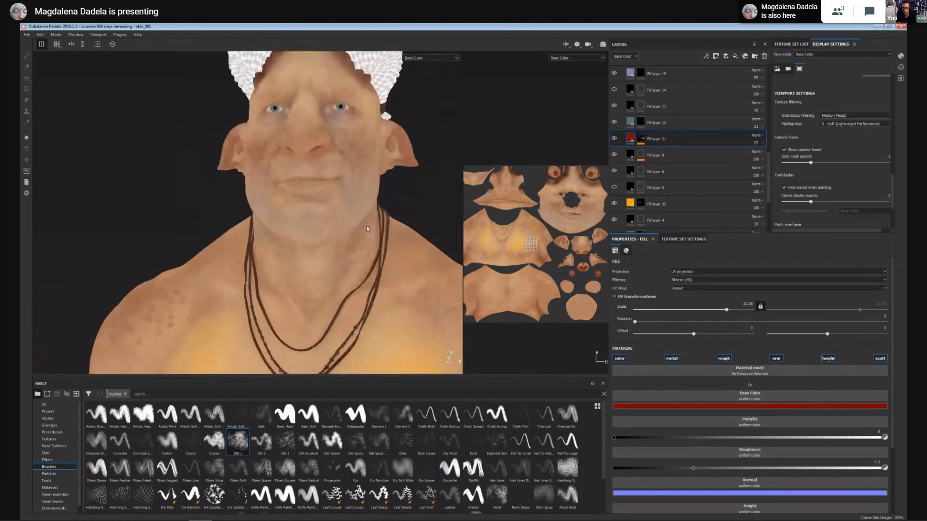
alt+middle_drag(368, 229, 375, 281)
alt+right_drag(375, 281, 393, 296)
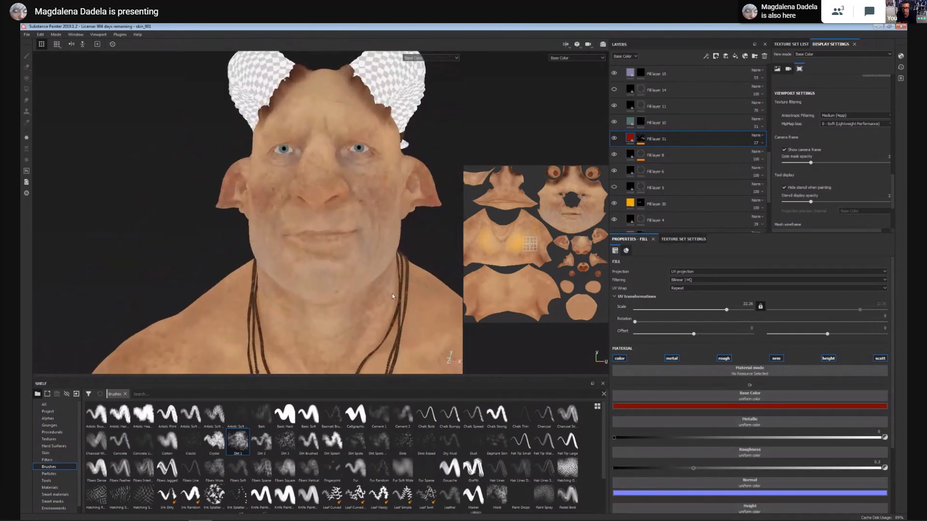
Add another fill layer above the occlusion-masked red layer and review the texture set's baked mesh maps.
scroll(691, 145, up, 2)
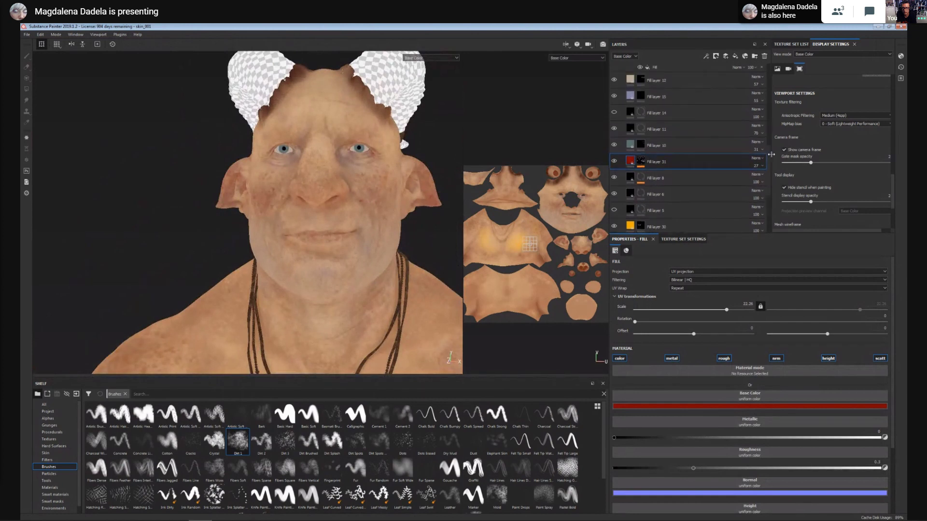
click(734, 57)
click(685, 238)
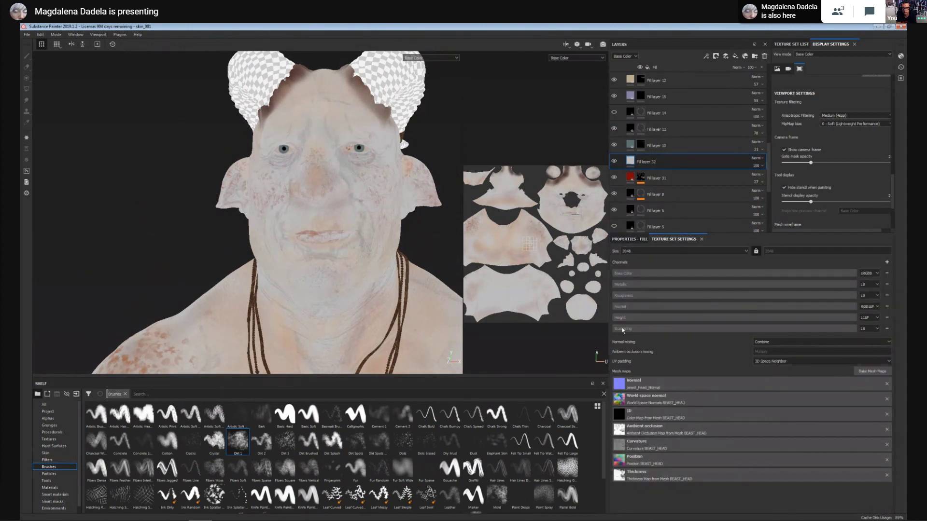
alt+drag(396, 269, 397, 261)
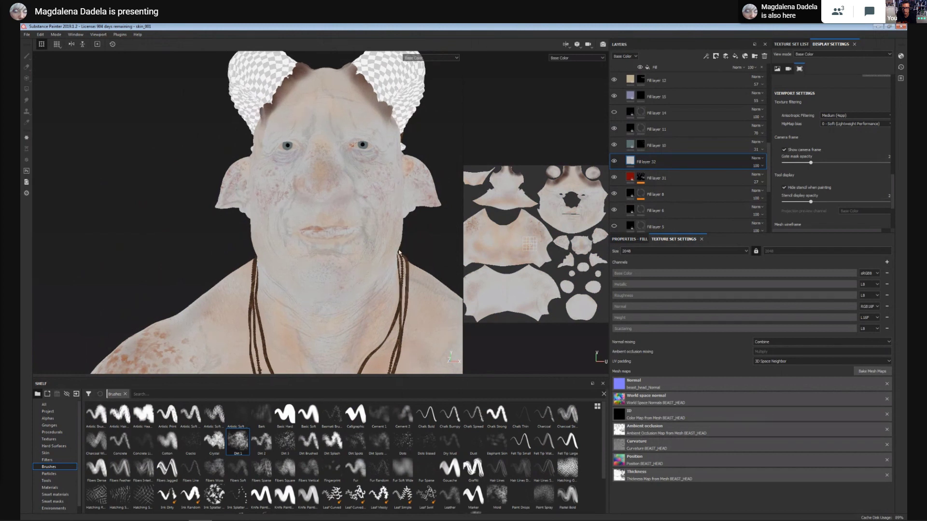
alt+middle_drag(397, 261, 367, 265)
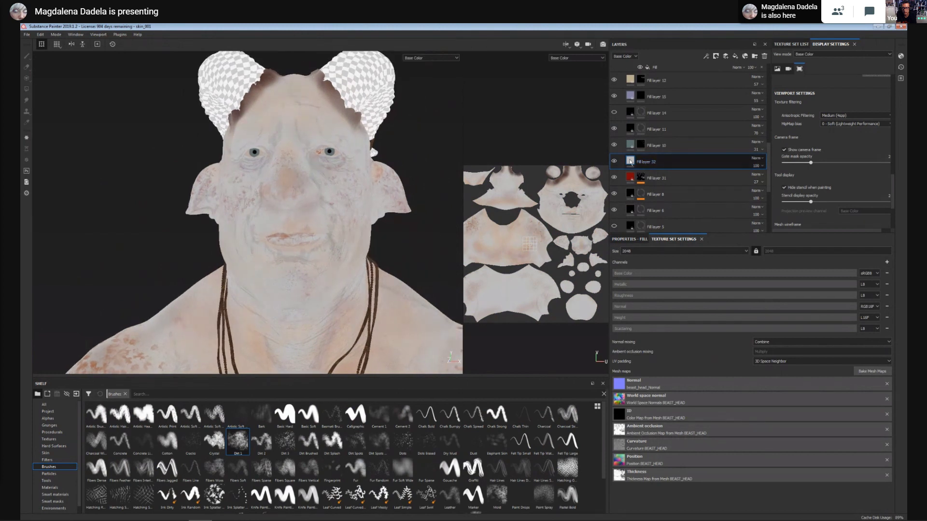
Set the new fill layer's base colour to dark red.
click(625, 239)
click(754, 407)
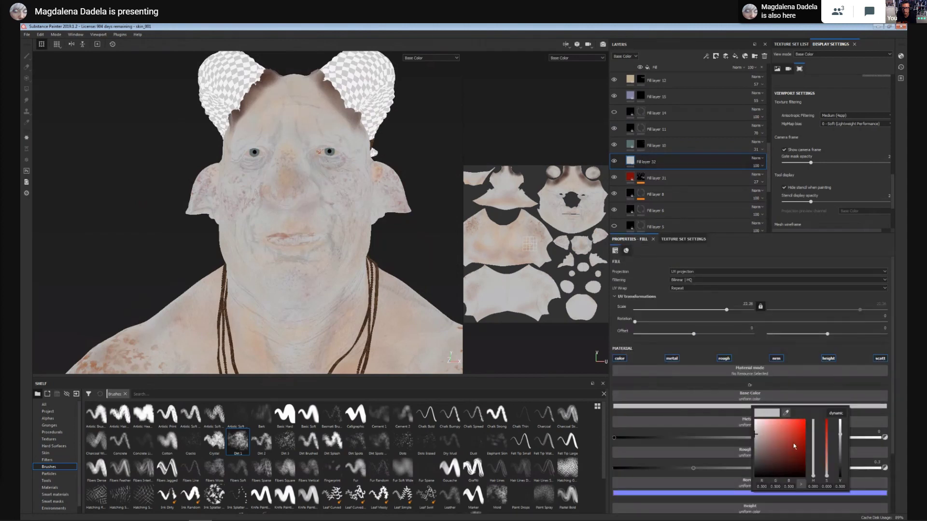
drag(794, 447, 801, 450)
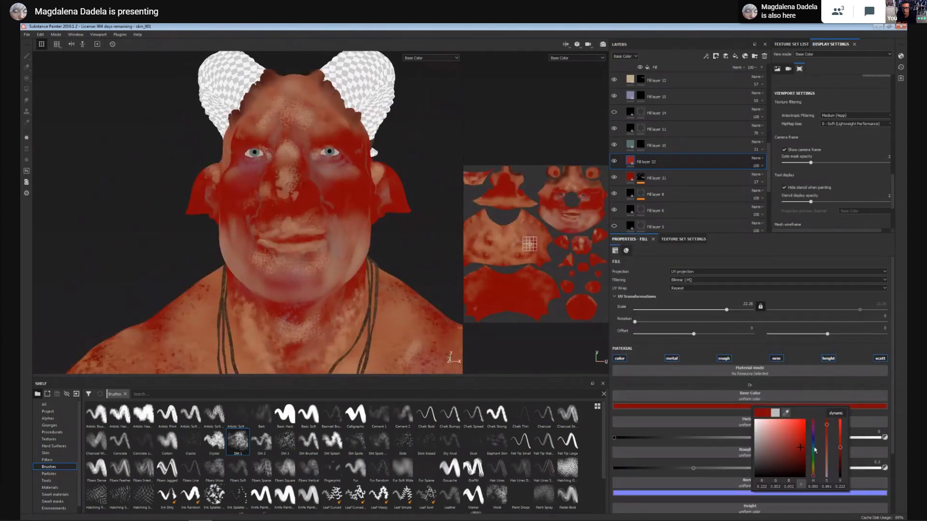
Search the textures for "cu" and give the new red layer a bitmap mask from the Curvature map of BEAST_HEAD.
right_click(655, 162)
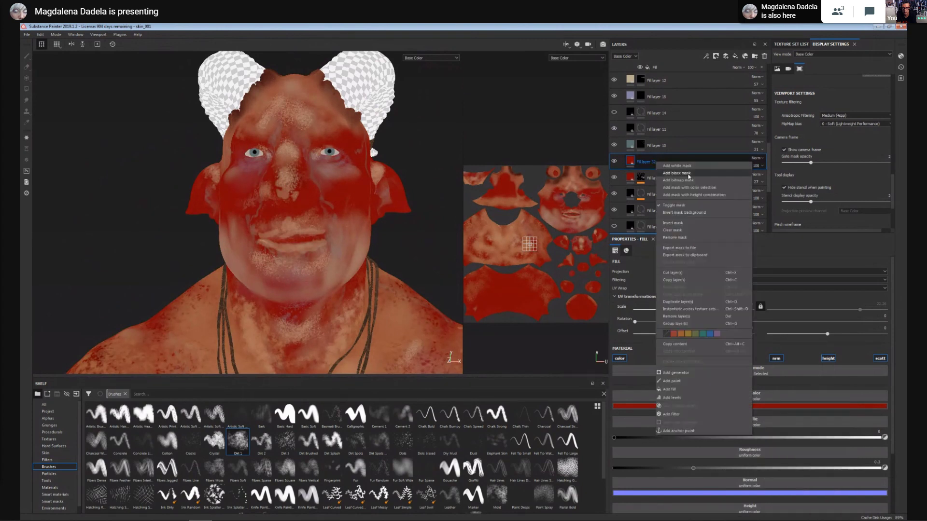
click(685, 181)
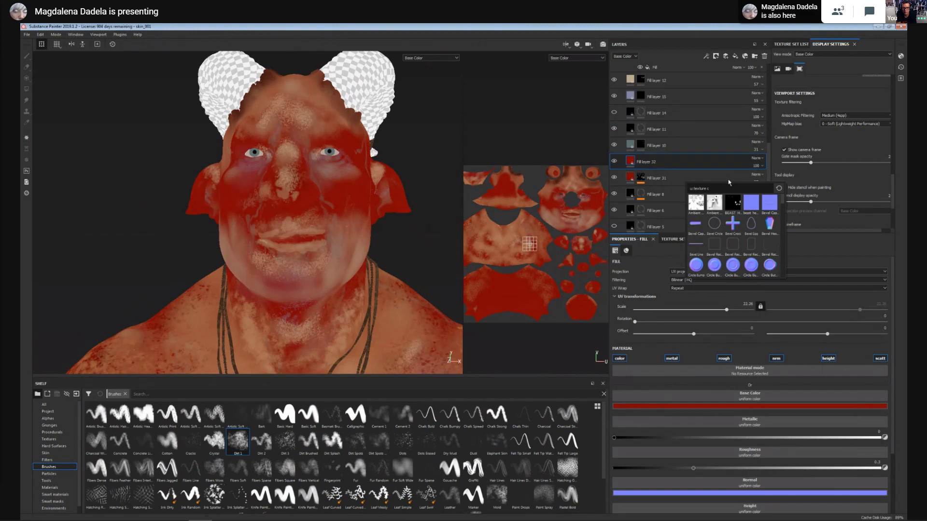
text(cu)
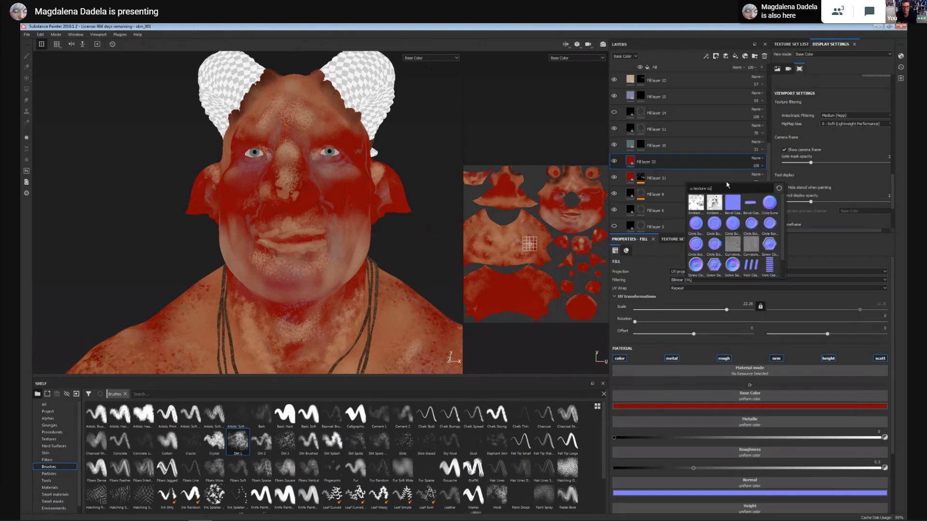
click(732, 245)
alt+middle_drag(390, 267, 416, 272)
alt+right_drag(399, 236, 419, 242)
alt+drag(386, 207, 420, 277)
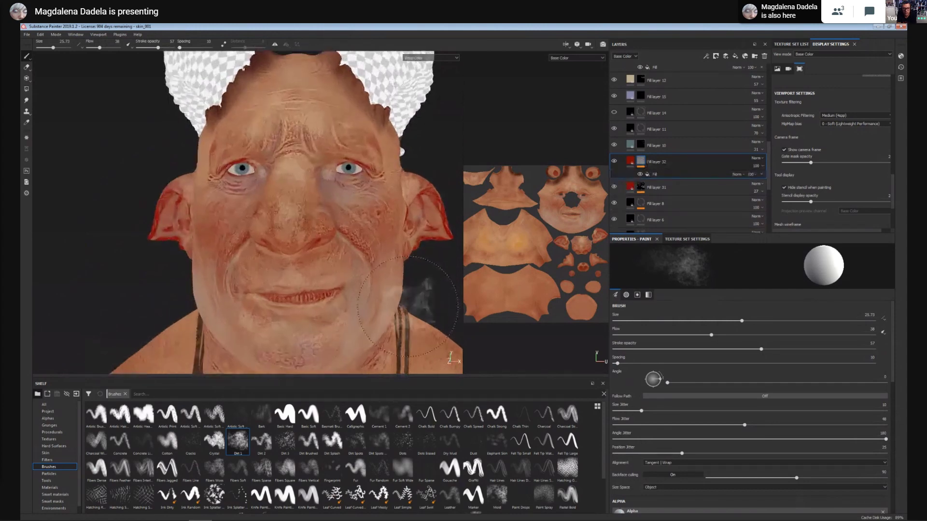
Add a Levels effect above the fill in the curvature mask and invert it to move the red into the wrinkles.
right_click(643, 166)
click(647, 169)
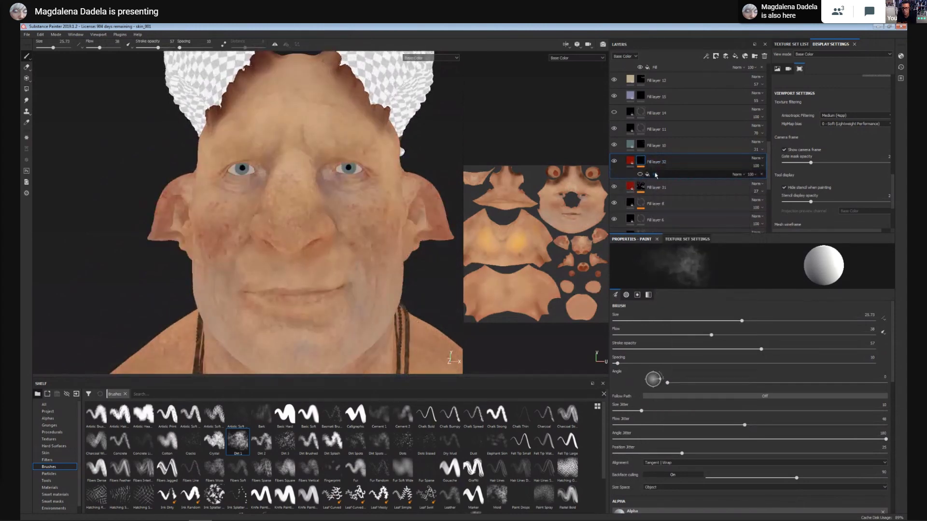
click(648, 172)
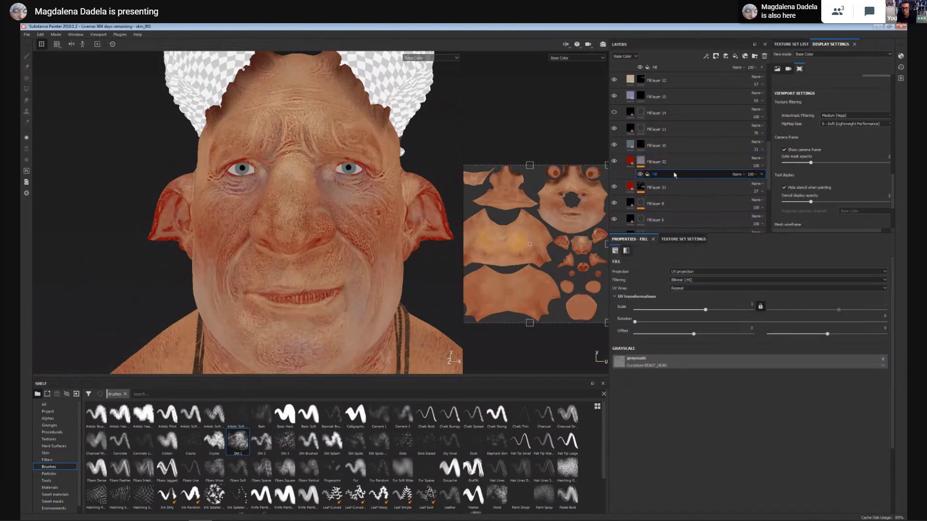
right_click(669, 175)
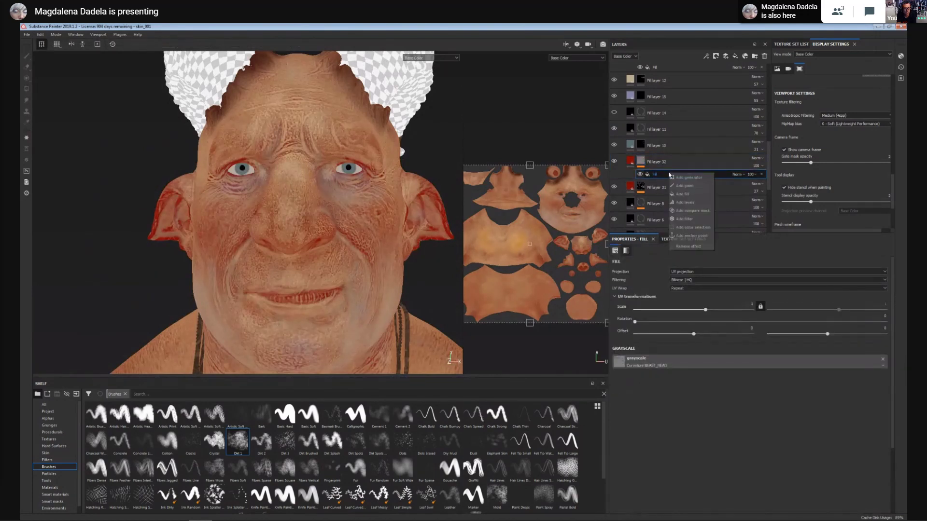
click(689, 203)
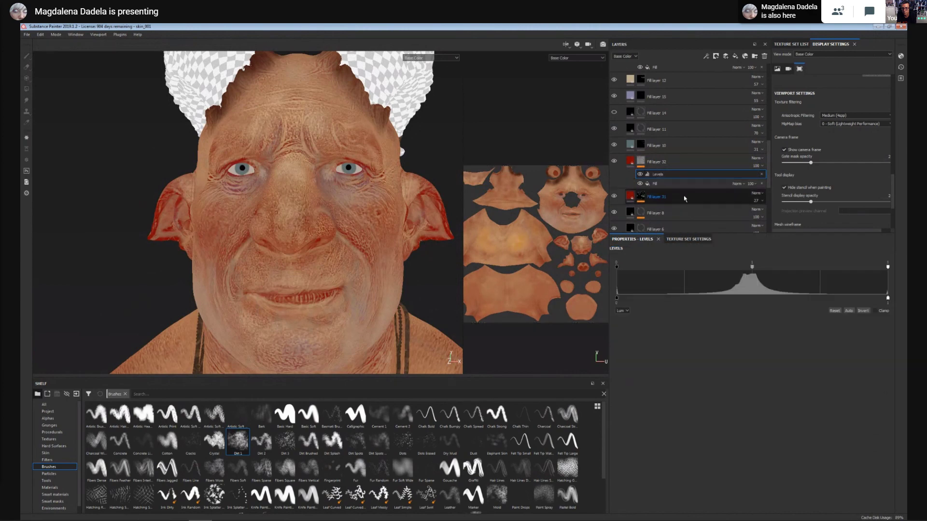
click(863, 311)
alt+drag(416, 295, 406, 297)
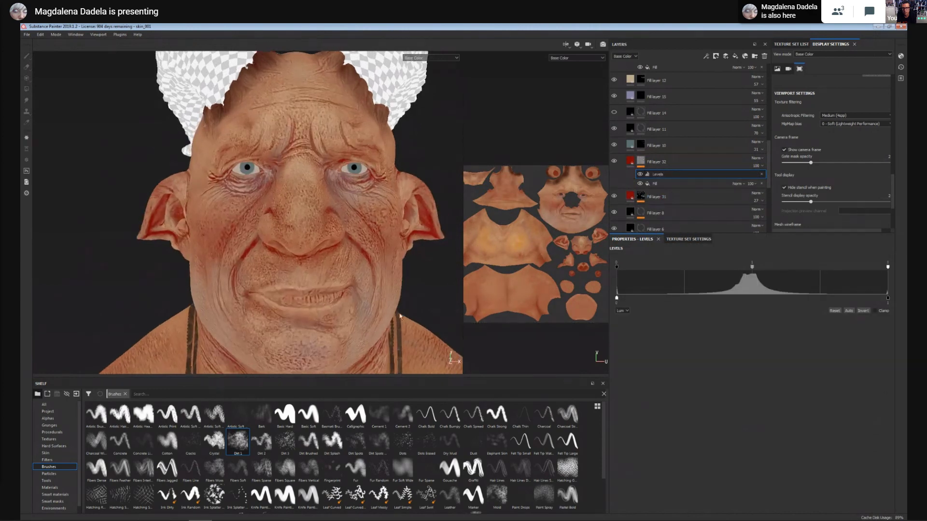
Lower the curvature-masked red layer's opacity to about 24 and check the softened wrinkle tint on the head.
alt+middle_drag(406, 301, 399, 261)
alt+right_drag(399, 261, 392, 290)
alt+middle_drag(392, 290, 393, 336)
alt+drag(392, 270, 404, 271)
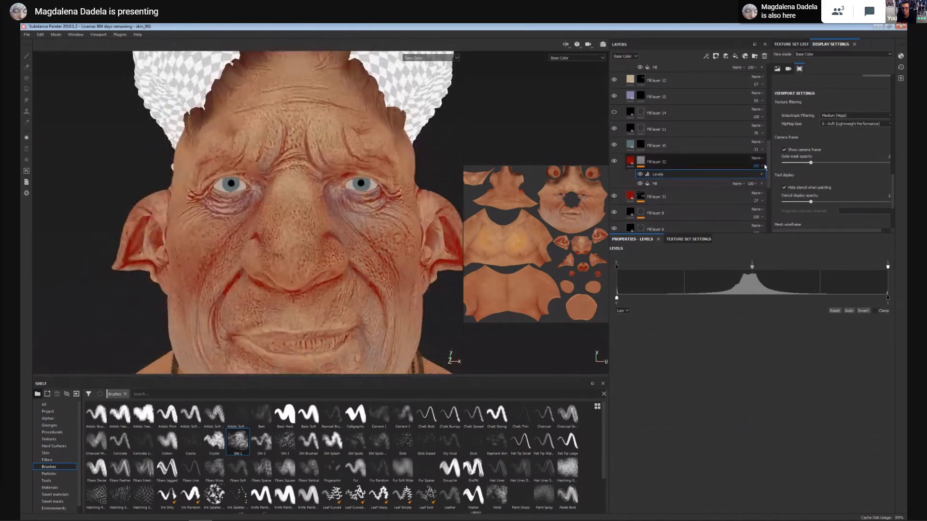
drag(768, 180, 758, 179)
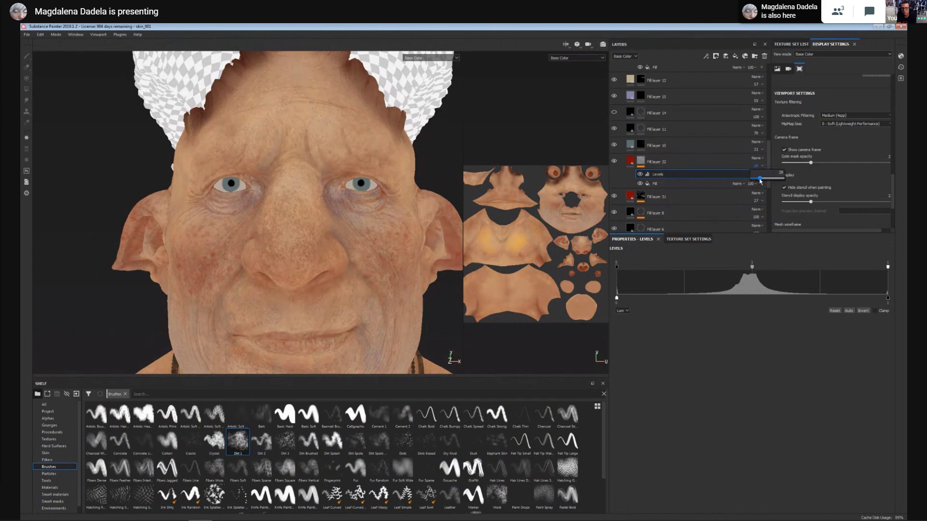
drag(761, 179, 759, 180)
alt+middle_drag(392, 333, 372, 248)
alt+right_drag(367, 309, 314, 133)
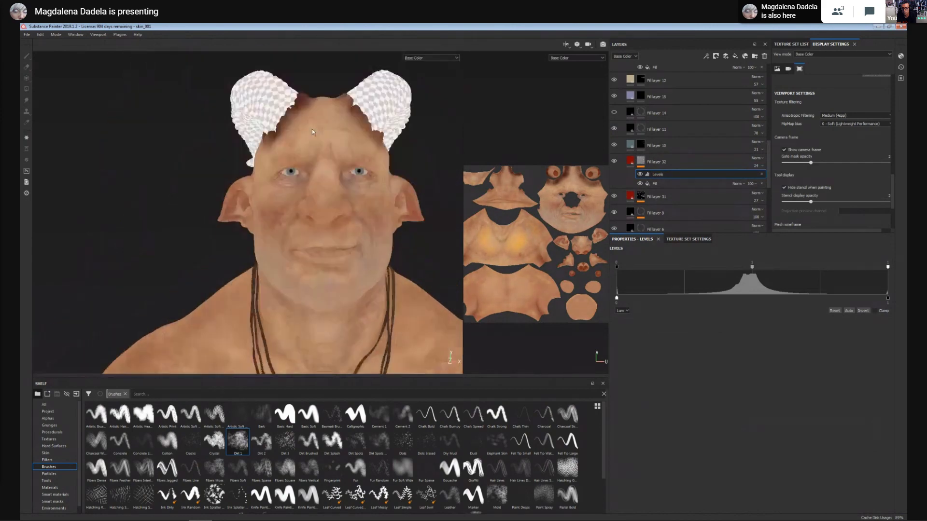
Hide and show the curvature-masked red layer to compare its effect on the head up close.
alt+middle_drag(383, 345, 363, 212)
alt+right_drag(362, 213, 375, 251)
alt+middle_drag(363, 181, 383, 306)
alt+right_drag(383, 306, 402, 338)
alt+middle_drag(398, 314, 386, 334)
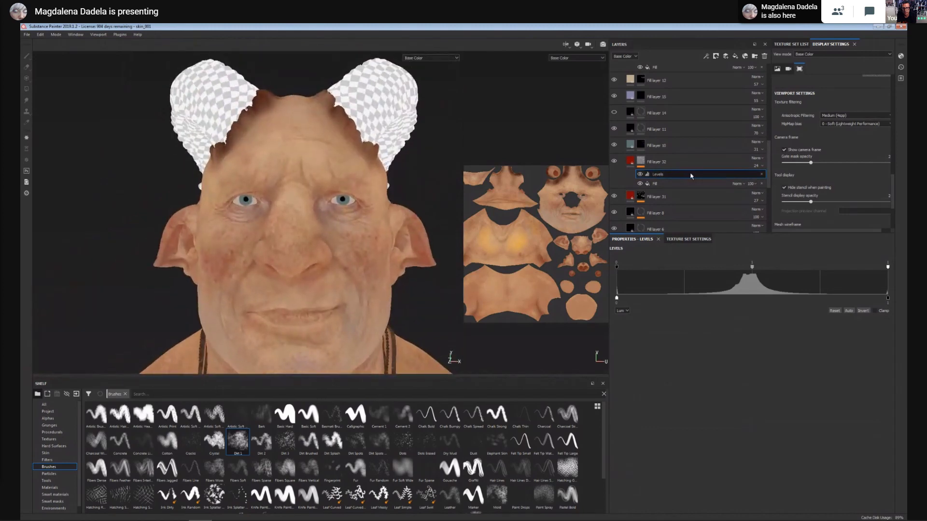
click(614, 162)
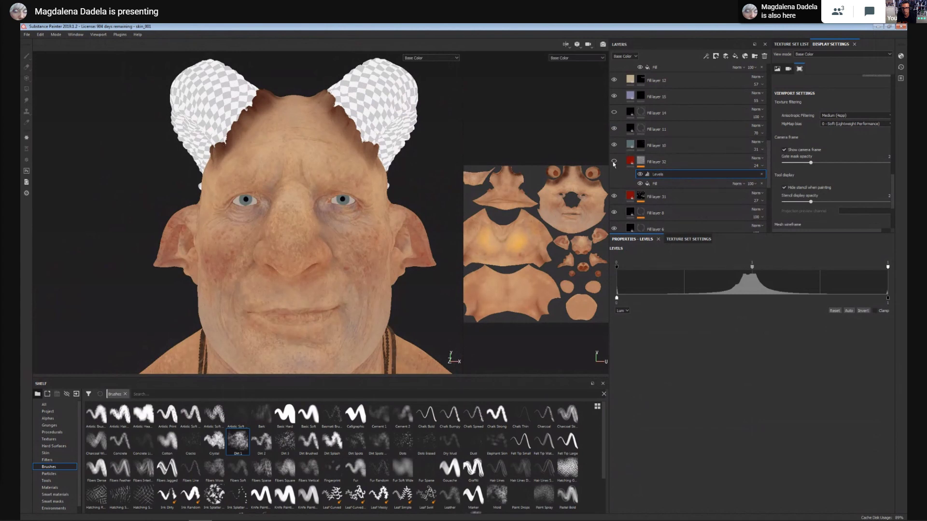
click(614, 162)
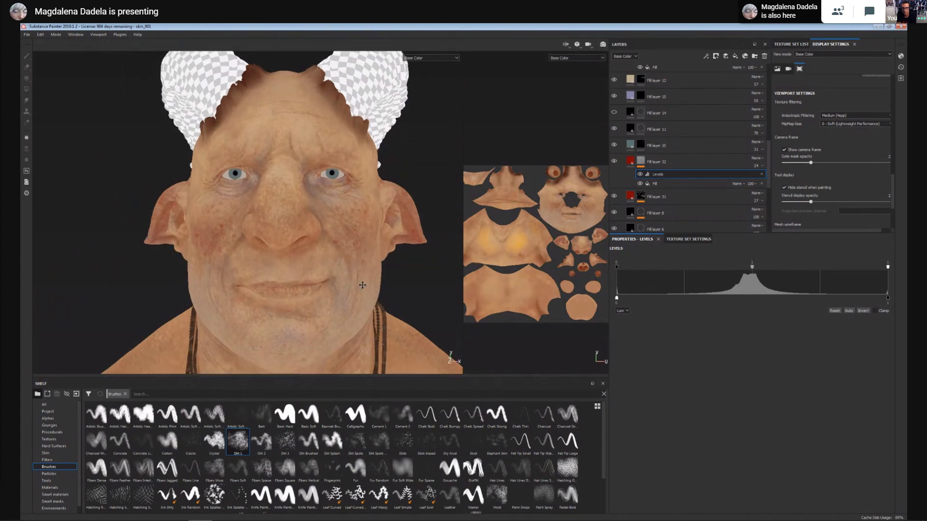
Select the teal fill layer's mask, choose the Fur Soft Wide brush and reduce its size to about 8.5.
mouse_move(769, 176)
mouse_down()
mouse_move(769, 194)
mouse_move(773, 167)
mouse_move(770, 174)
mouse_up()
click(641, 183)
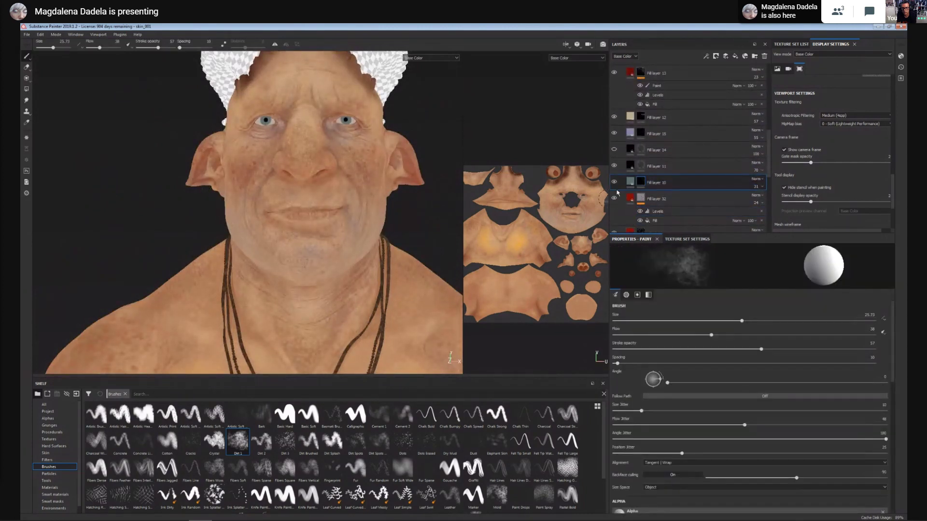
alt+middle_drag(380, 330, 375, 322)
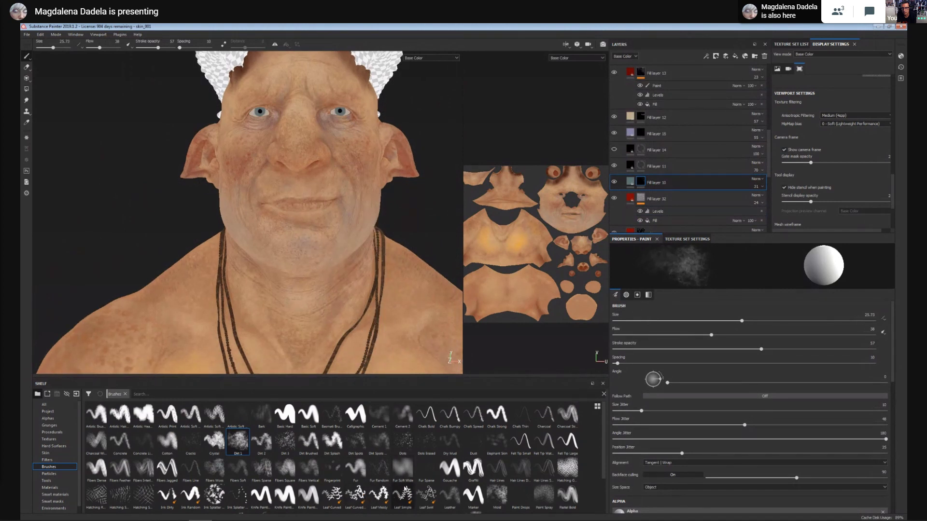
click(403, 471)
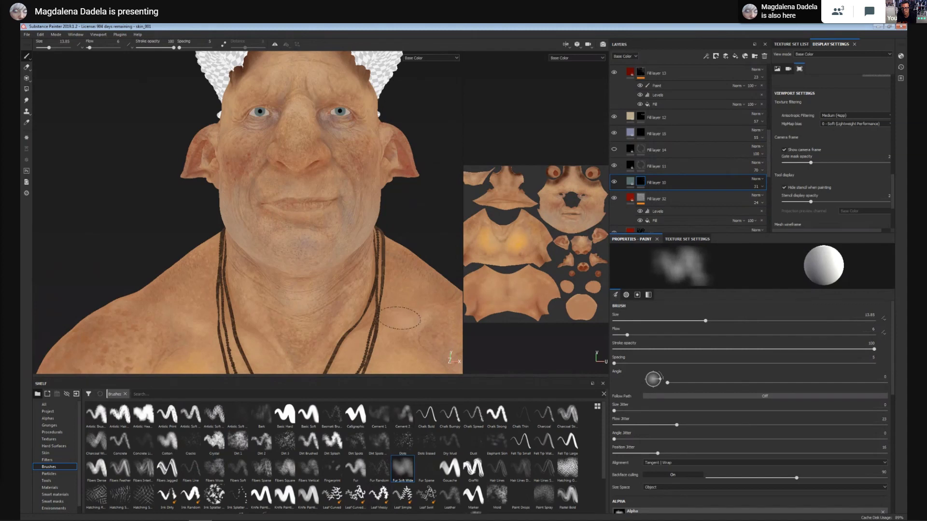
alt+drag(400, 321, 402, 326)
ctrl+right_drag(413, 300, 408, 300)
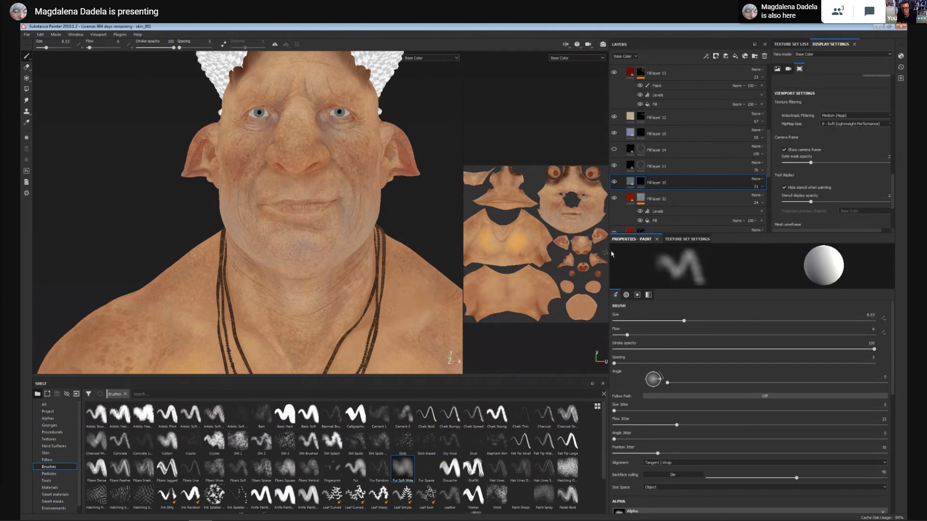
Add a fill layer above the teal one with a muted grey-blue base colour and a black mask.
click(735, 56)
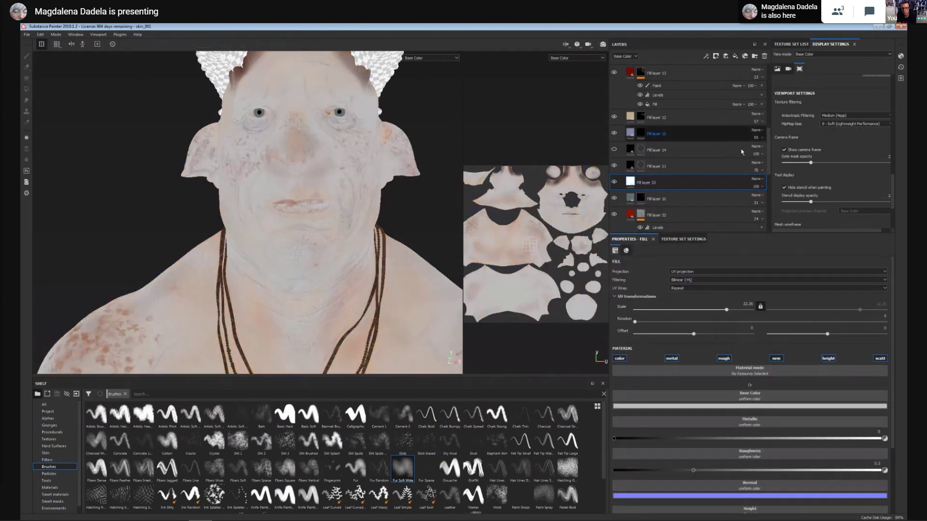
click(792, 408)
drag(804, 453, 805, 448)
click(750, 448)
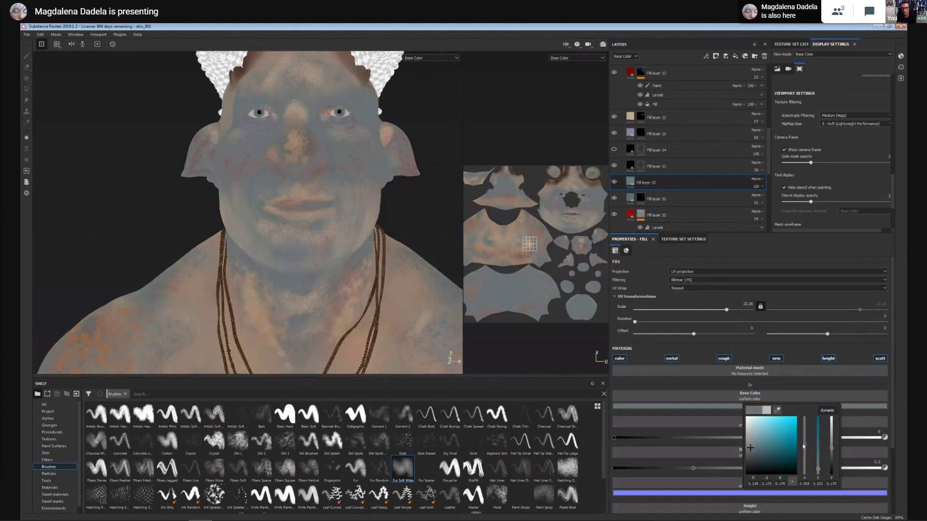
right_click(651, 184)
click(681, 192)
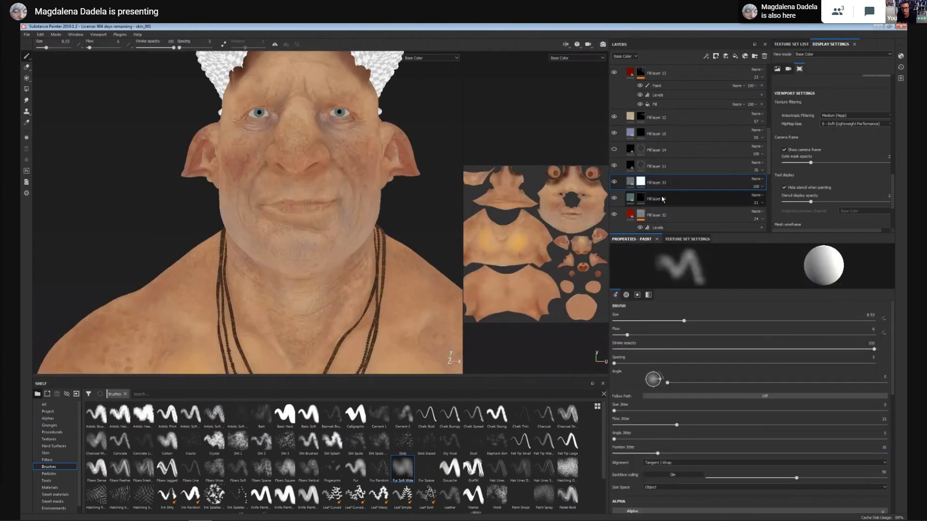
Reduce the brush size to about 2.9 and paint two grey-blue streaks down the forehead to the brows.
alt+middle_drag(309, 76, 322, 144)
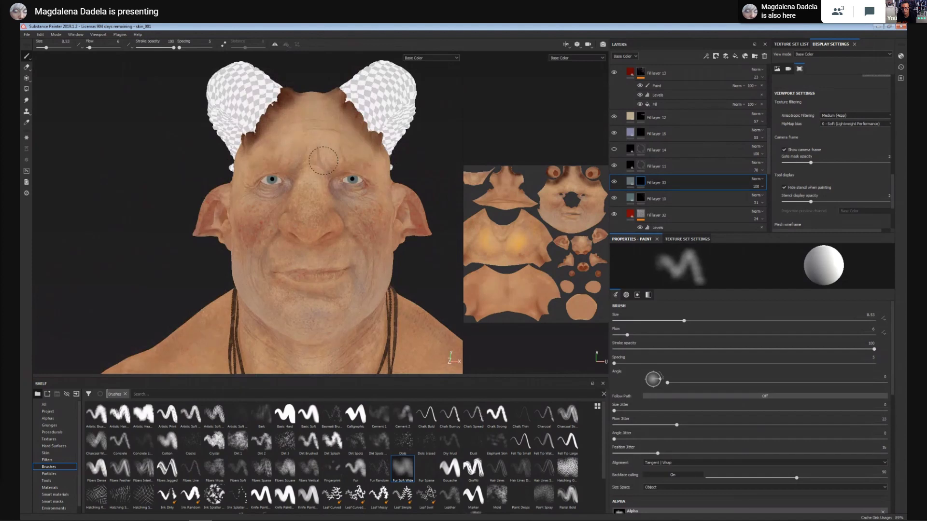
ctrl+right_drag(324, 160, 300, 160)
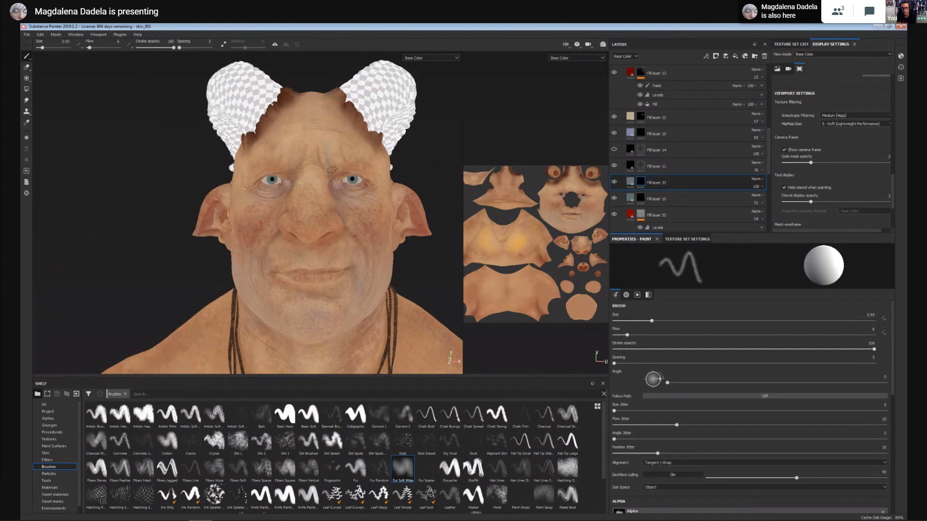
mouse_move(327, 153)
mouse_down()
mouse_move(322, 131)
mouse_move(292, 170)
mouse_up()
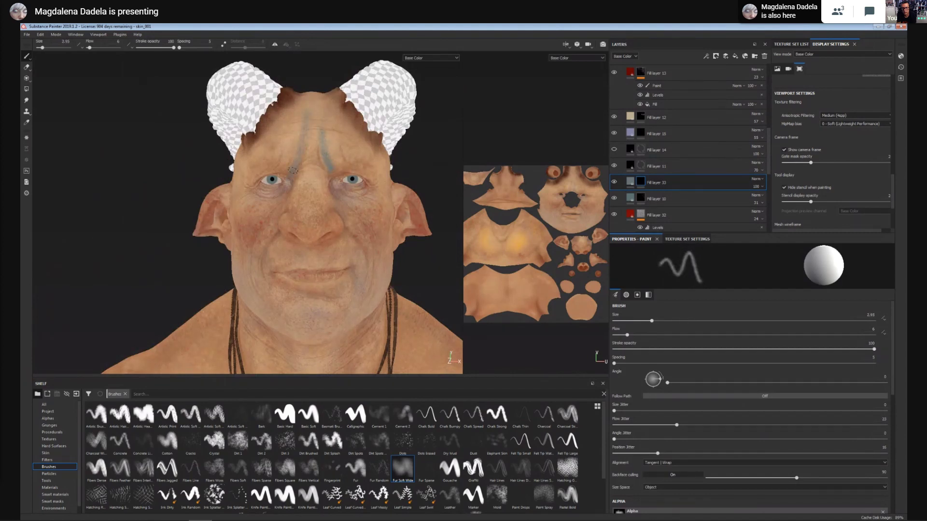
mouse_move(395, 280)
alt+mouse_down()
mouse_move(363, 283)
mouse_move(391, 271)
alt+mouse_up()
alt+right_drag(391, 271, 403, 261)
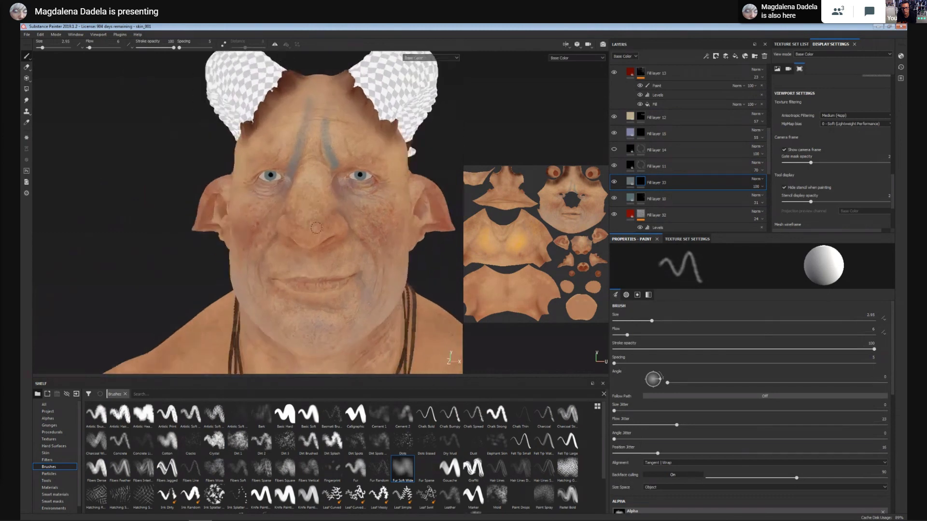
Paint the grey-blue tint into the mask around the inner eye sockets, brows and mouth creases.
alt+drag(403, 261, 391, 255)
alt+drag(351, 201, 311, 201)
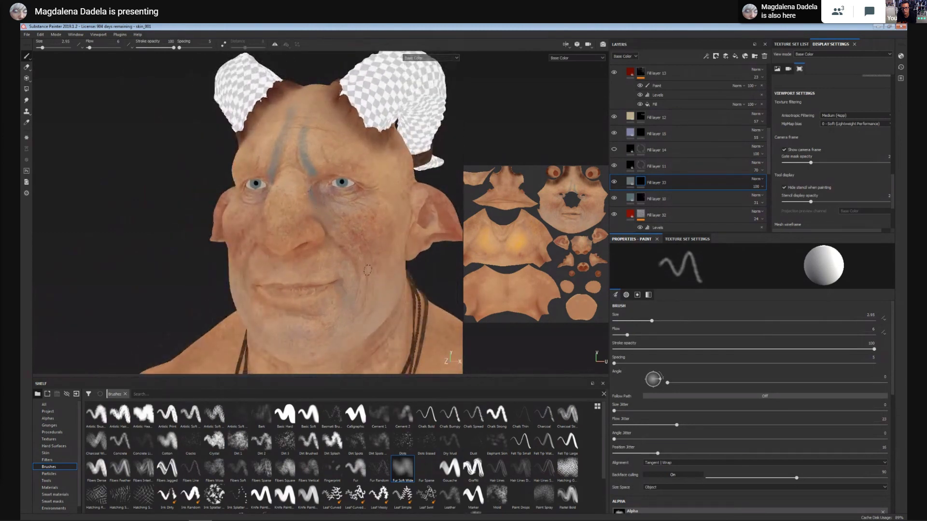
alt+drag(368, 270, 403, 274)
alt+middle_drag(377, 257, 416, 306)
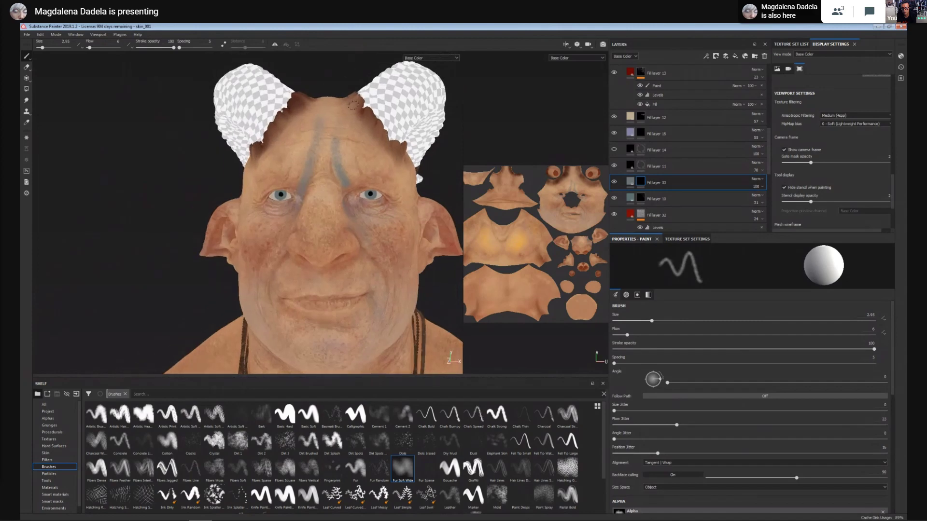
alt+drag(339, 177, 344, 209)
alt+drag(370, 248, 303, 201)
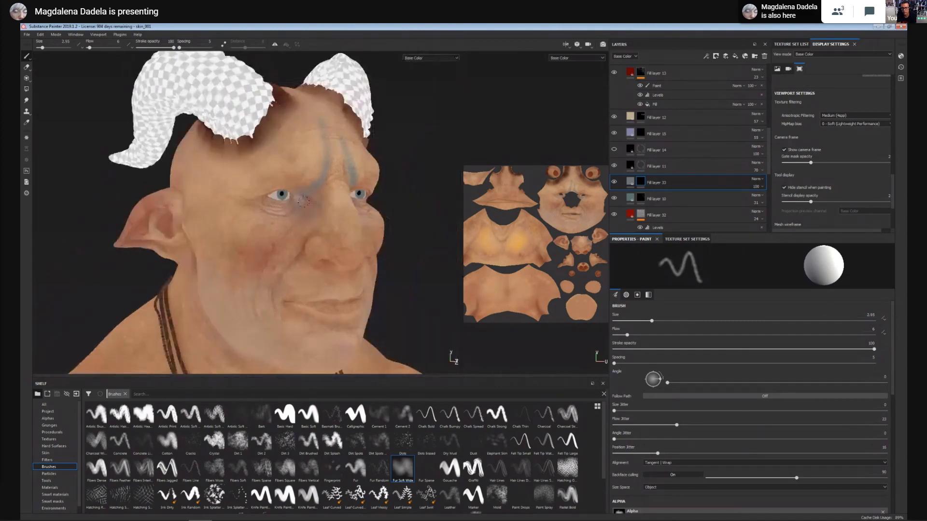
alt+drag(424, 248, 280, 171)
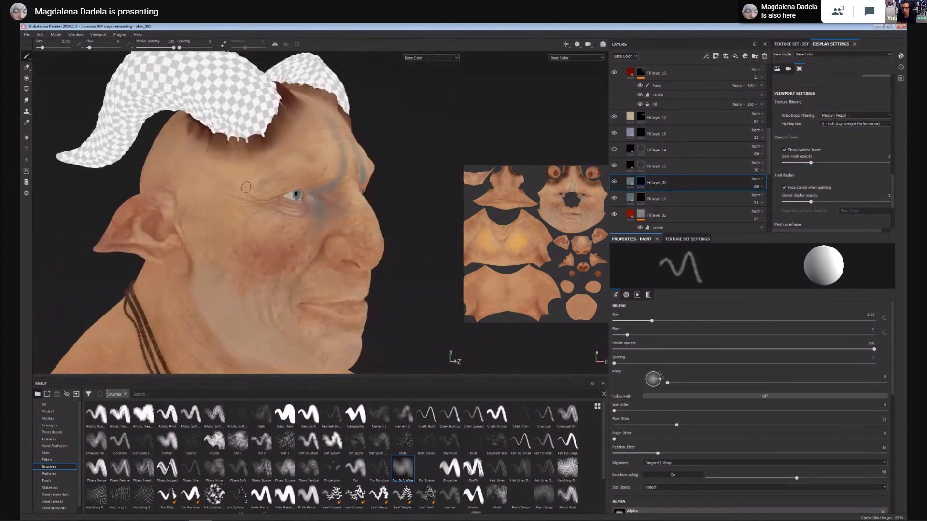
alt+drag(425, 260, 333, 265)
alt+middle_drag(333, 266, 333, 167)
alt+drag(333, 166, 347, 164)
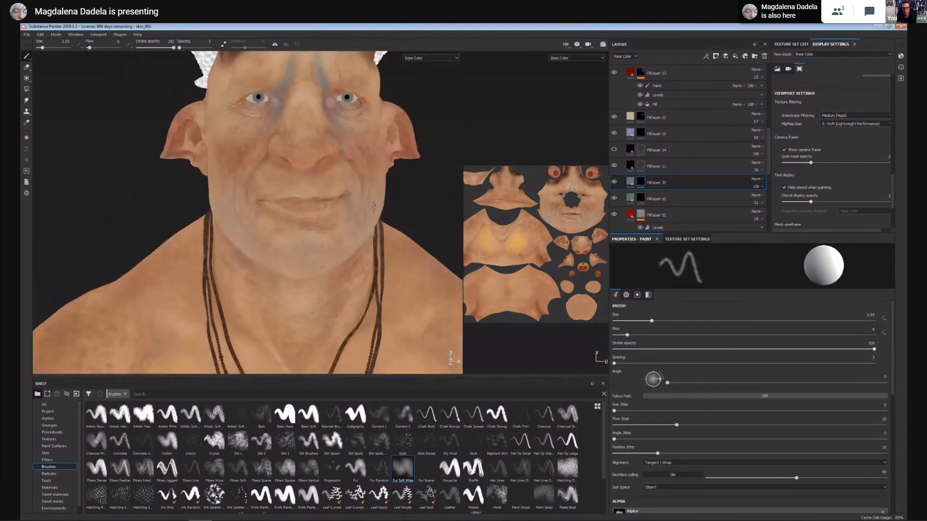
Switch the mask paint to black and soften the grey-blue streaks on the forehead and face.
alt+middle_drag(355, 164, 369, 260)
alt+drag(372, 261, 364, 258)
alt+drag(345, 184, 328, 182)
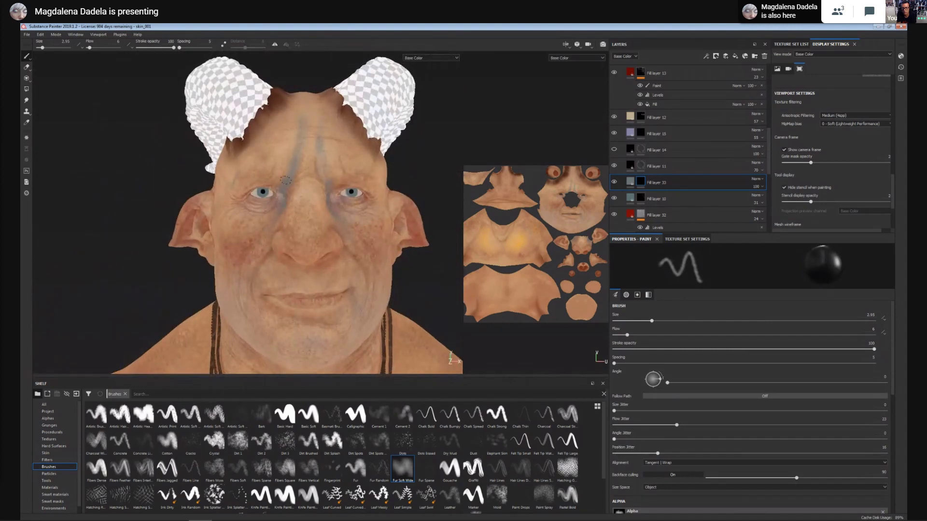
mouse_move(339, 215)
alt+mouse_down()
mouse_move(329, 214)
mouse_move(371, 215)
mouse_move(381, 185)
mouse_move(320, 227)
alt+mouse_up()
scroll(353, 267, up, 3)
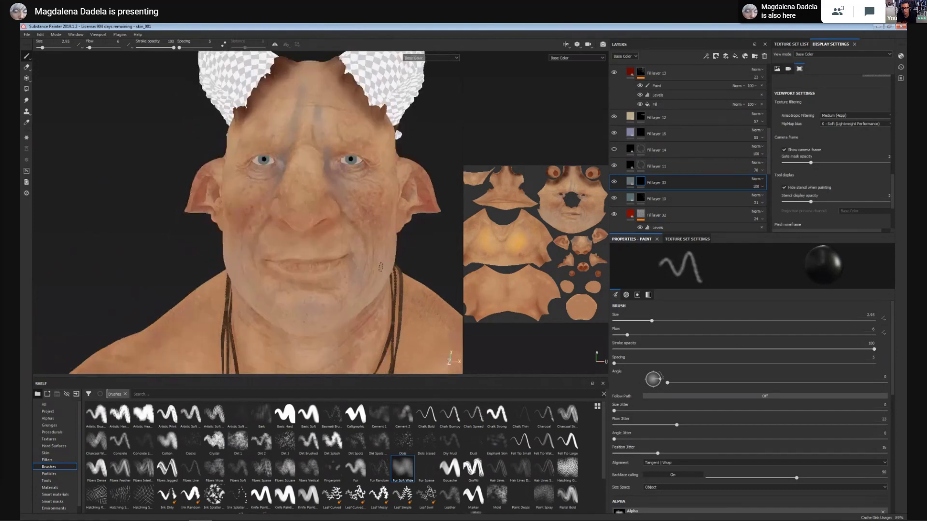
alt+drag(357, 309, 365, 322)
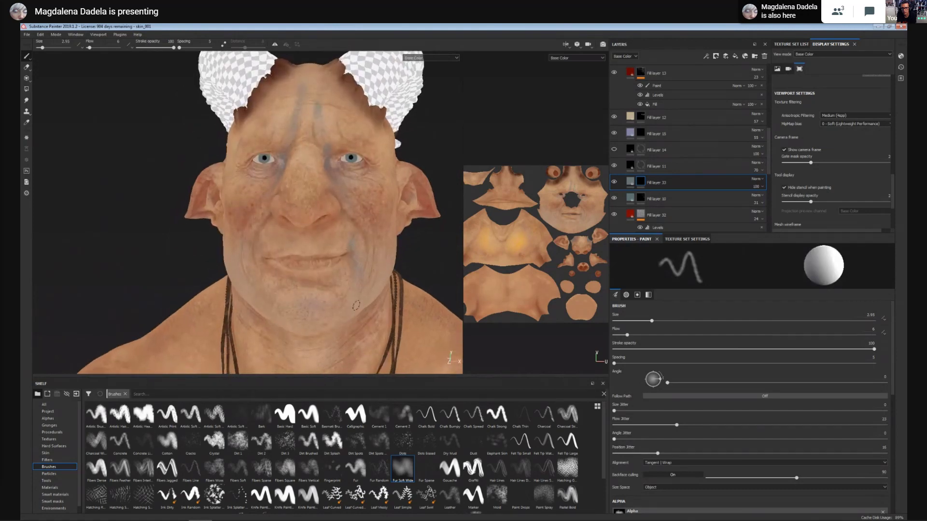
Switch the mask paint back to white and add grey-blue strokes along the neck and between the shoulder and chest.
alt+middle_drag(363, 338, 366, 257)
scroll(361, 296, down, 3)
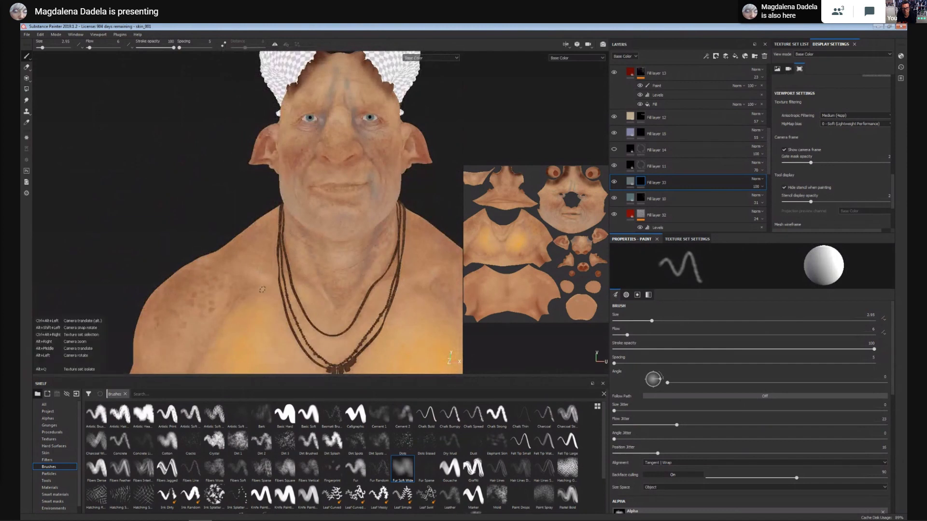
mouse_move(294, 313)
alt+middle_down()
mouse_move(314, 304)
mouse_move(319, 273)
alt+middle_up()
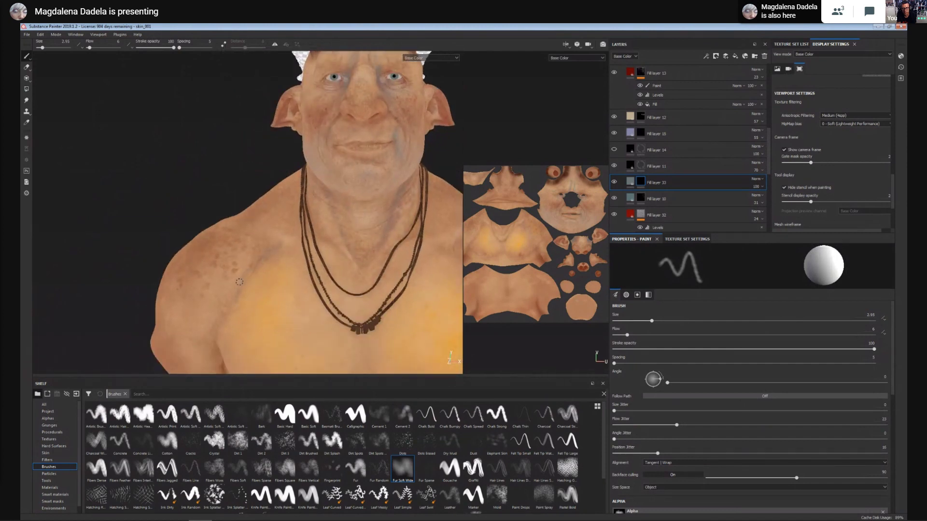
alt+middle_drag(387, 216, 353, 288)
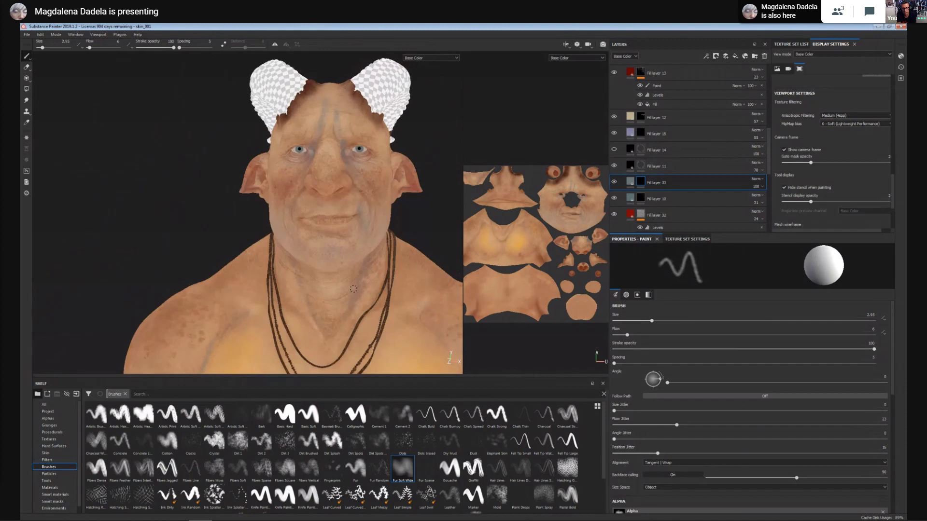
Lower the new grey-blue layer's opacity to about 18.
click(764, 189)
click(764, 200)
drag(759, 202, 786, 198)
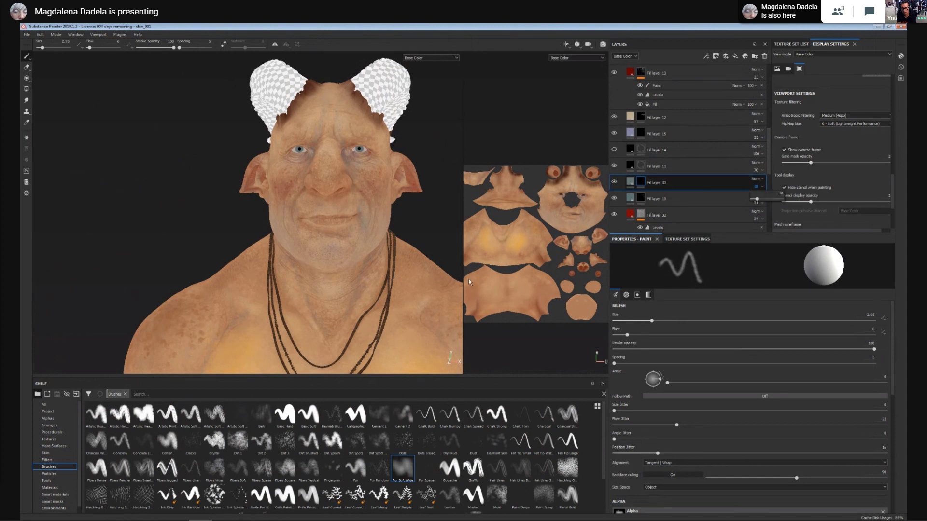
alt+middle_drag(424, 273, 414, 270)
Toggle the lavender Fill layer 15 and the beige Fill layer 12 to check what each contributes to the skin.
drag(769, 146, 769, 141)
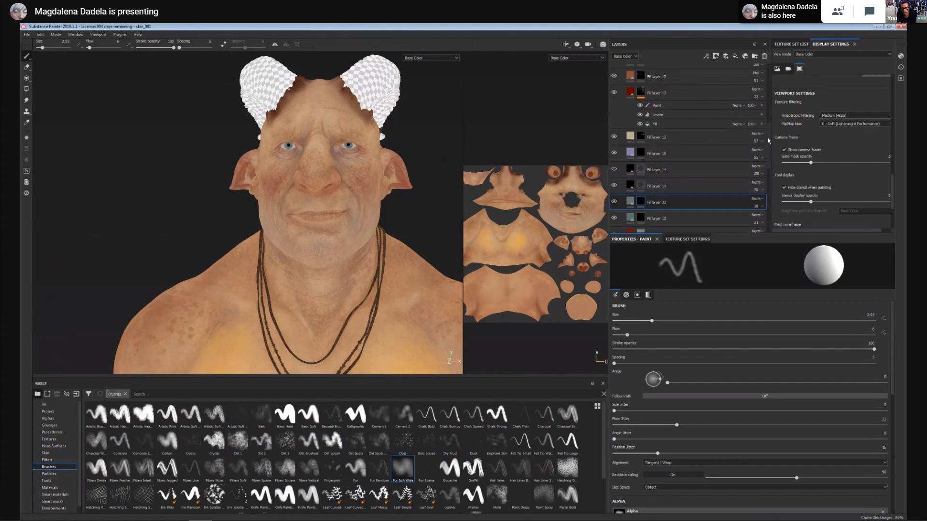
click(656, 154)
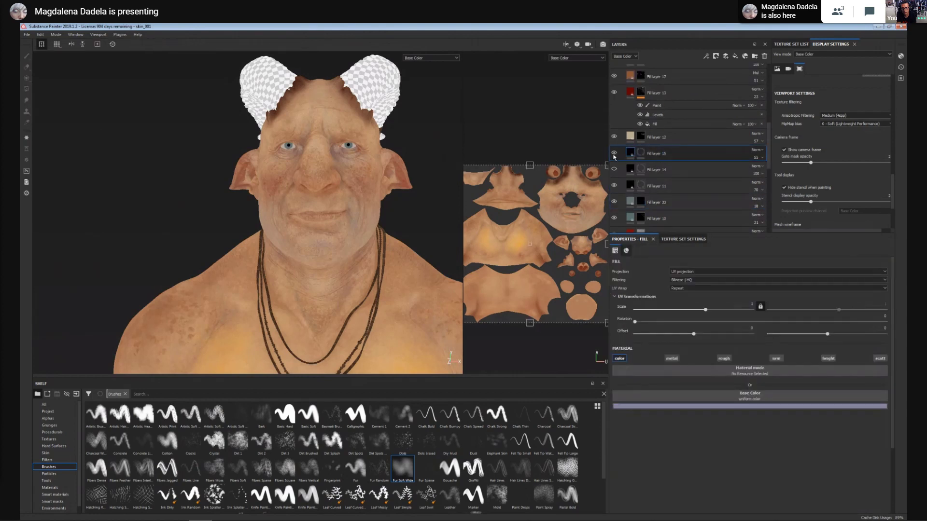
drag(769, 160, 769, 156)
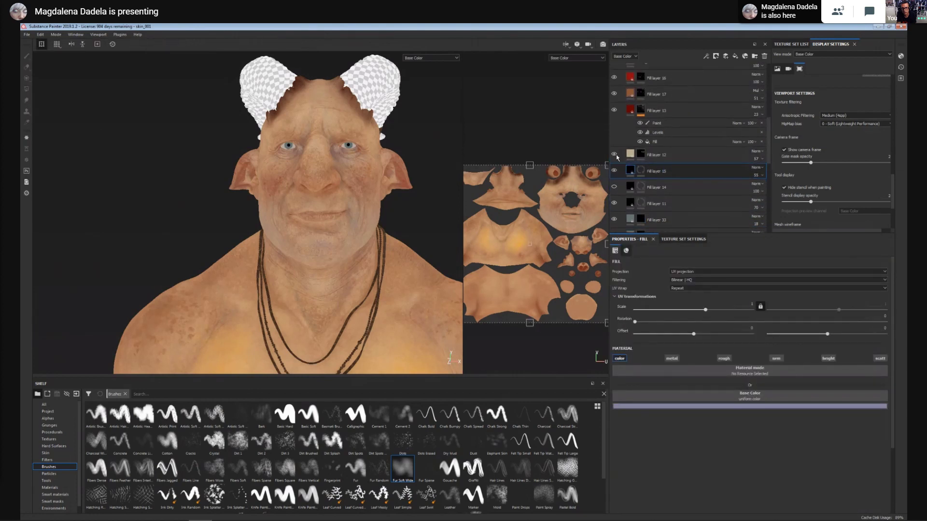
click(614, 154)
key(alt)
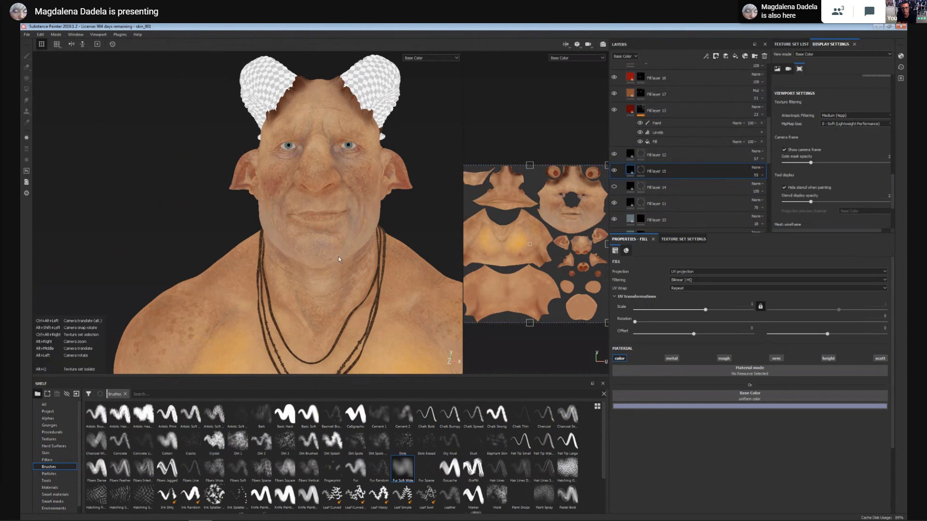
alt+right_drag(372, 225, 378, 286)
Add a new fill layer above Fill layer 16, first in the base_colors folder.
scroll(766, 159, up, 3)
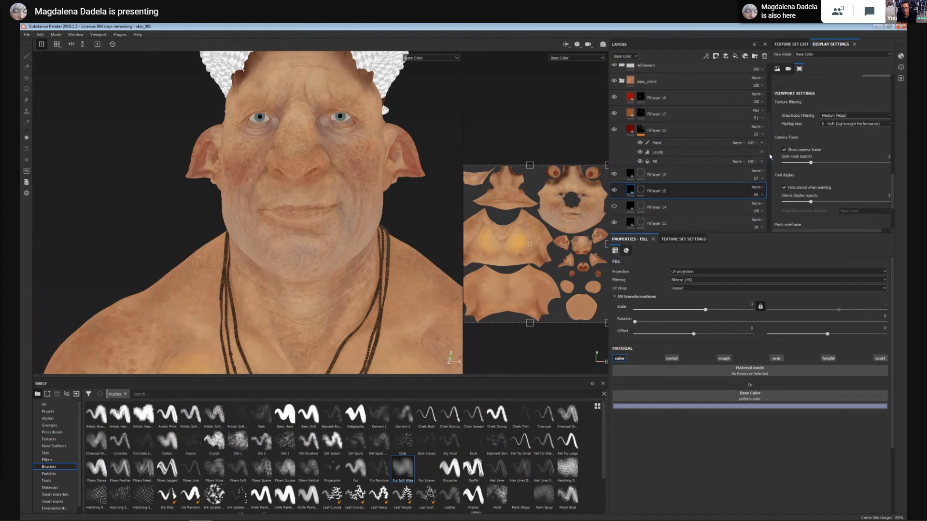
scroll(770, 145, up, 2)
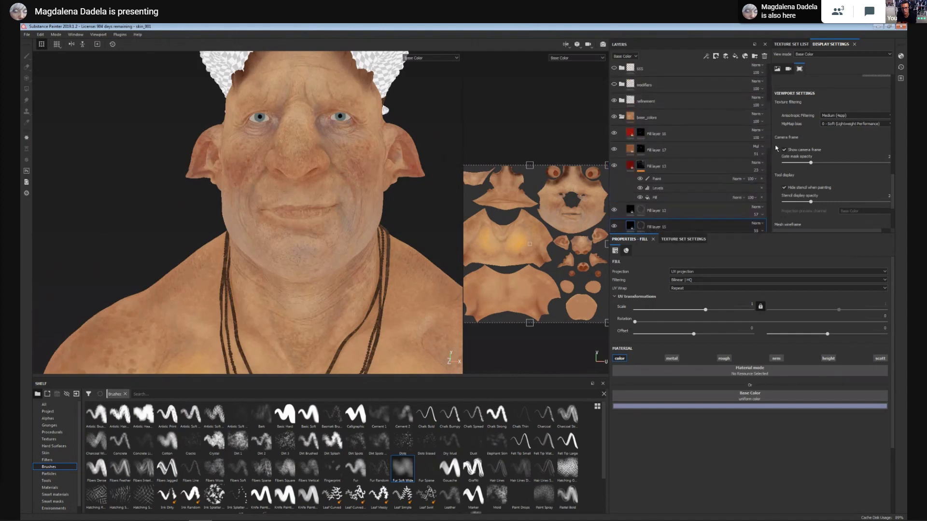
click(746, 132)
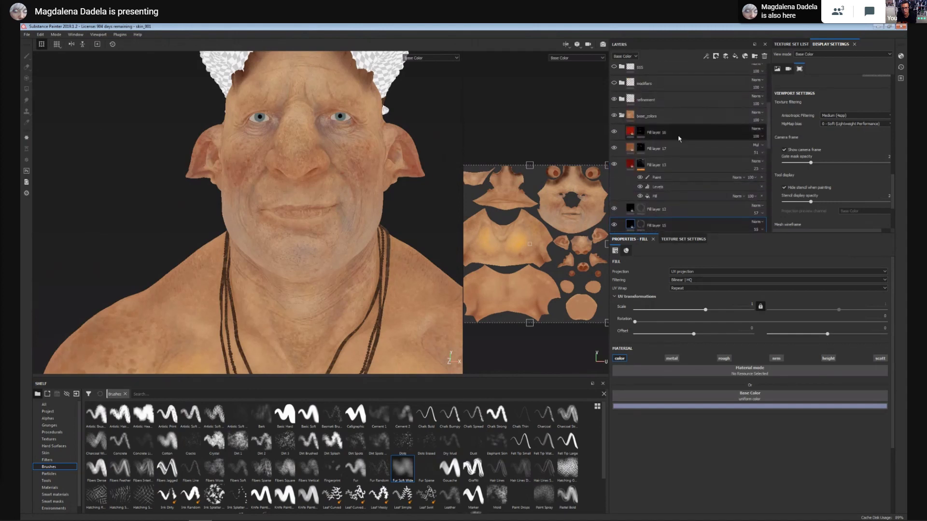
click(734, 57)
alt+middle_drag(345, 353, 355, 260)
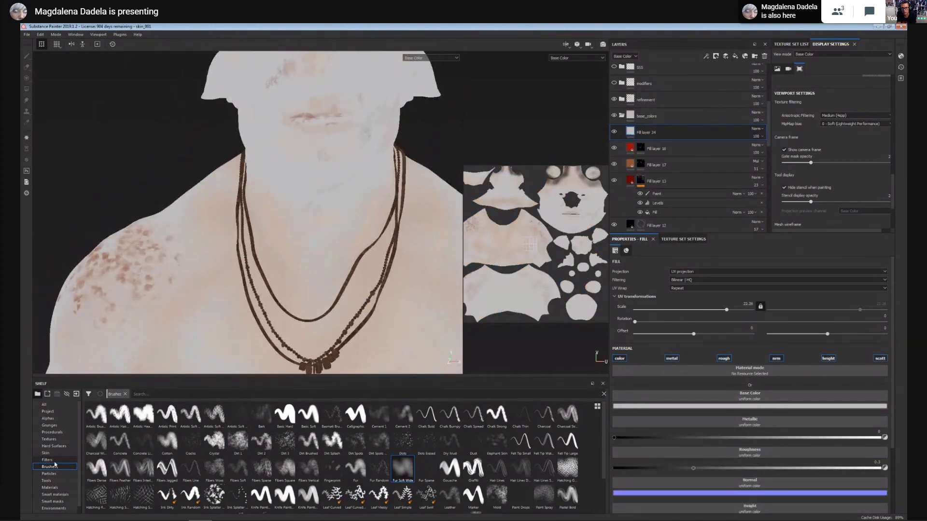
Search the shelf's Skin assets for "short" and for "hai" to look for a stubble material.
click(46, 453)
click(160, 394)
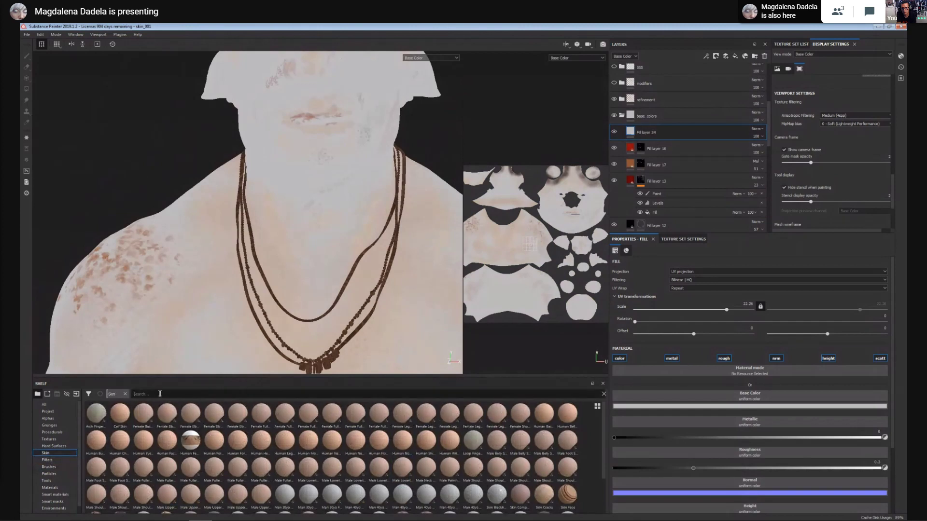
text(sho)
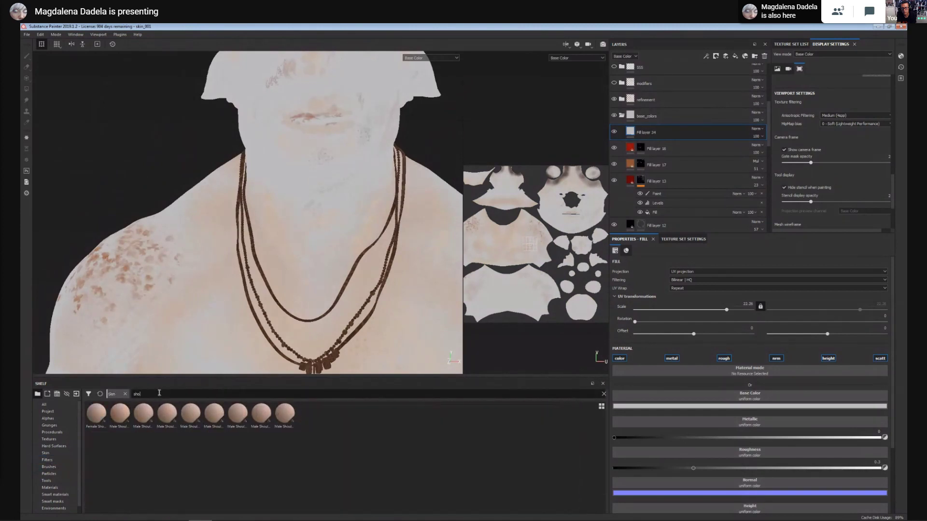
text(rt)
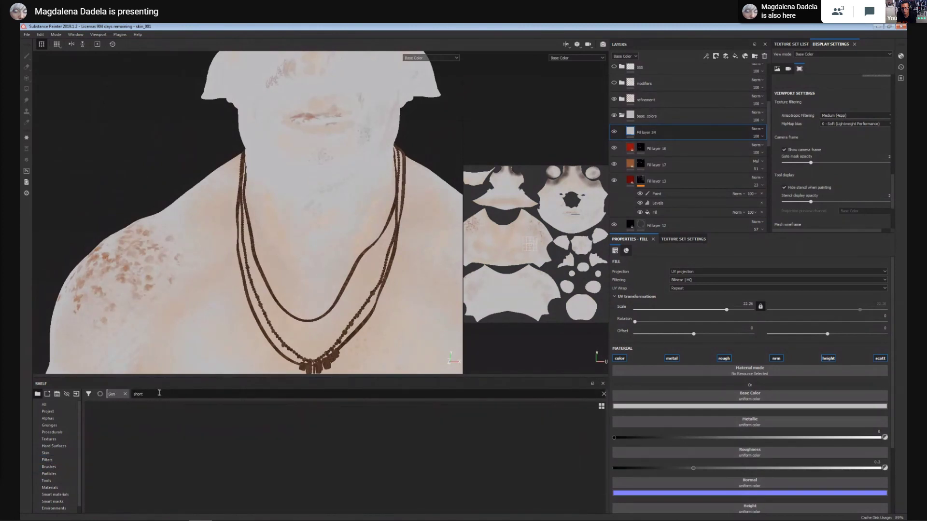
key(BackSpace)
key(BackSpace)
key(BackSpace)
key(BackSpace)
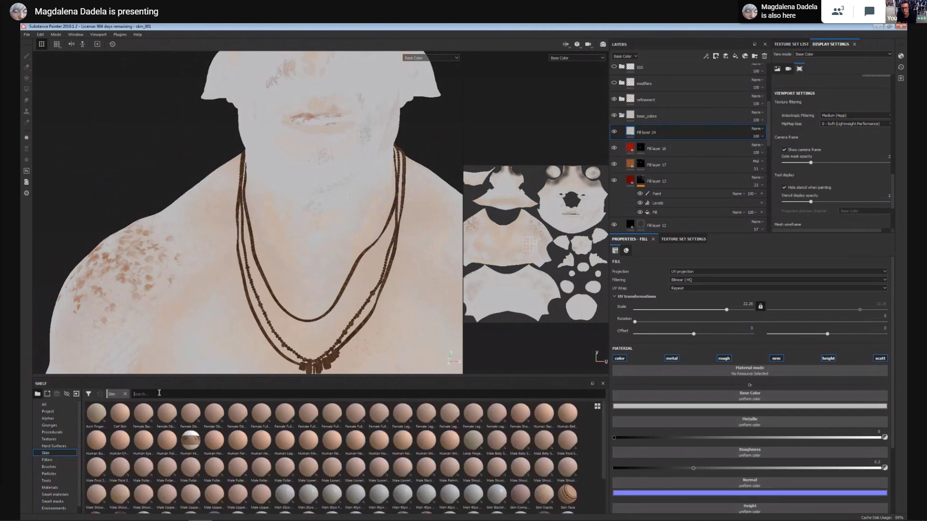
text(hai)
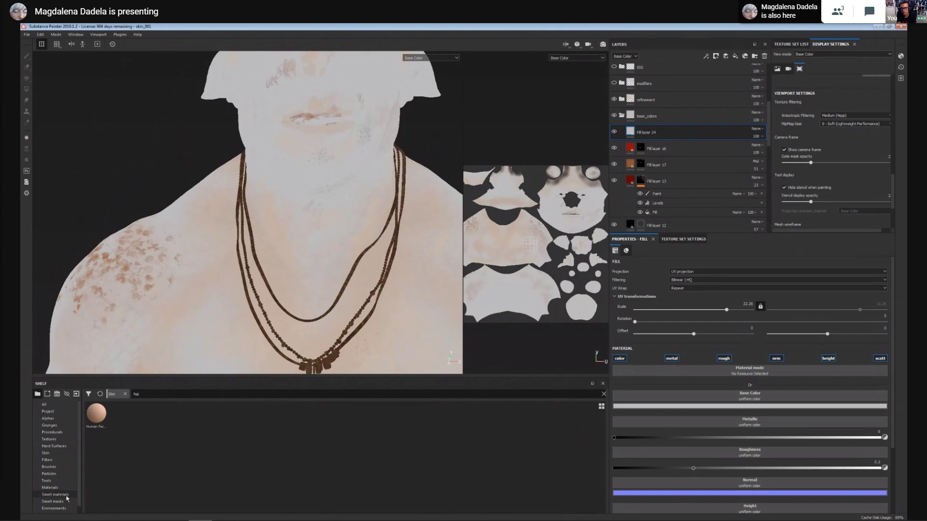
Search the shelf's Materials for "hair" and apply the Shaved Hair material to the new fill layer.
click(50, 487)
click(152, 396)
text(hair)
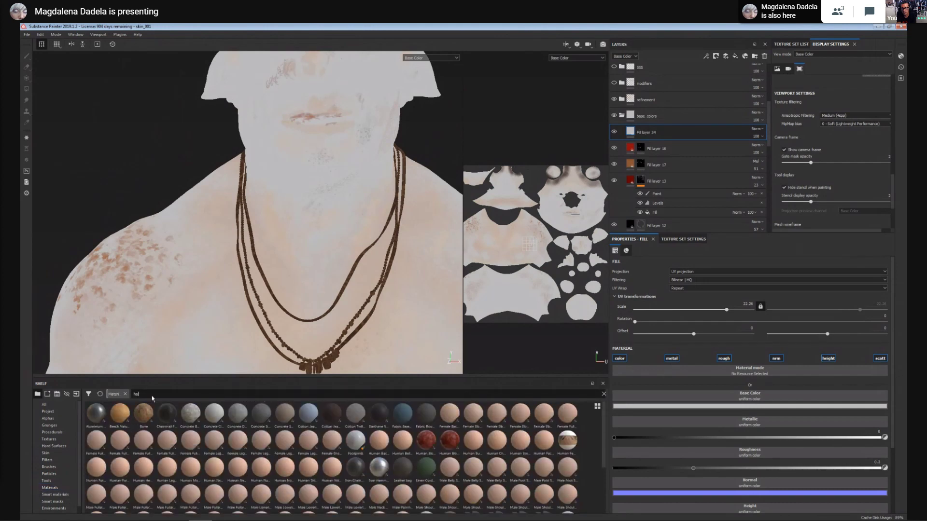
click(120, 416)
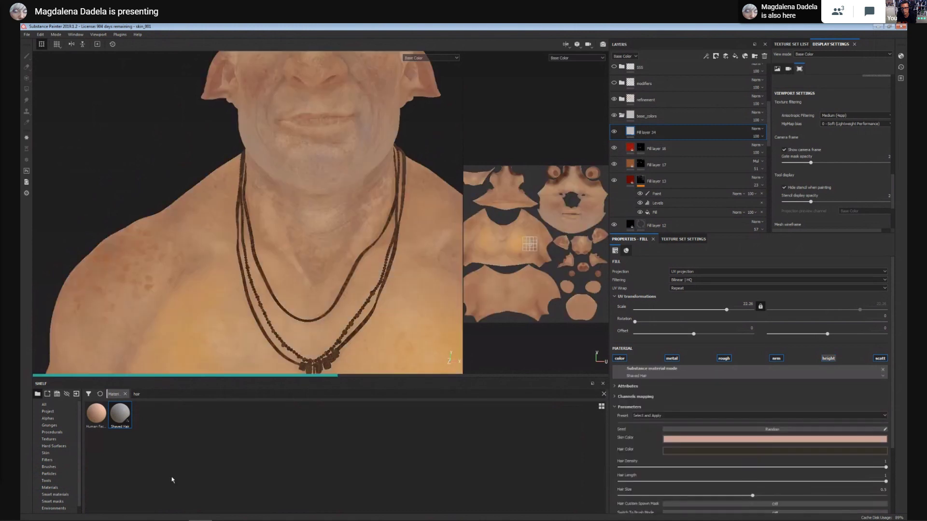
Lower the Shaved Hair fill's UV scale to 0.65 and check the hair size on the face.
alt+middle_drag(368, 220, 379, 328)
alt+right_drag(379, 329, 379, 331)
alt+drag(379, 332, 355, 325)
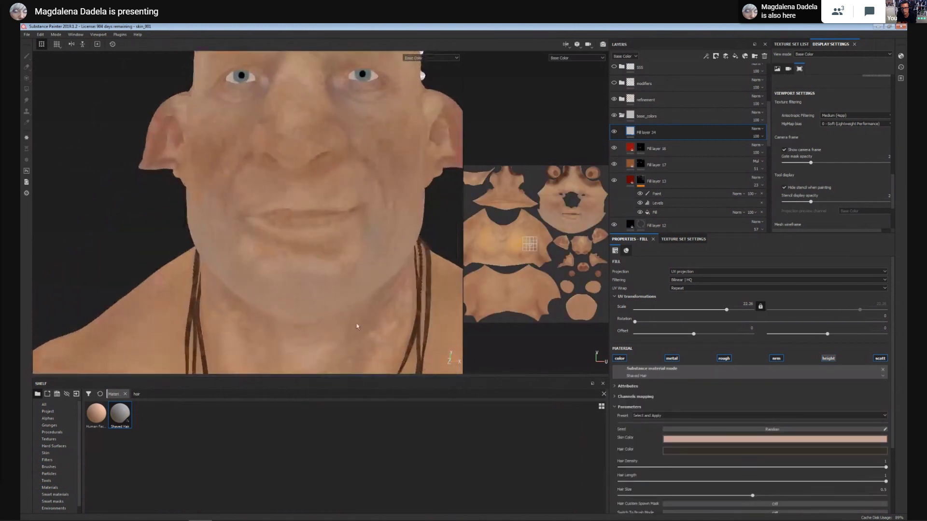
alt+right_drag(356, 325, 400, 432)
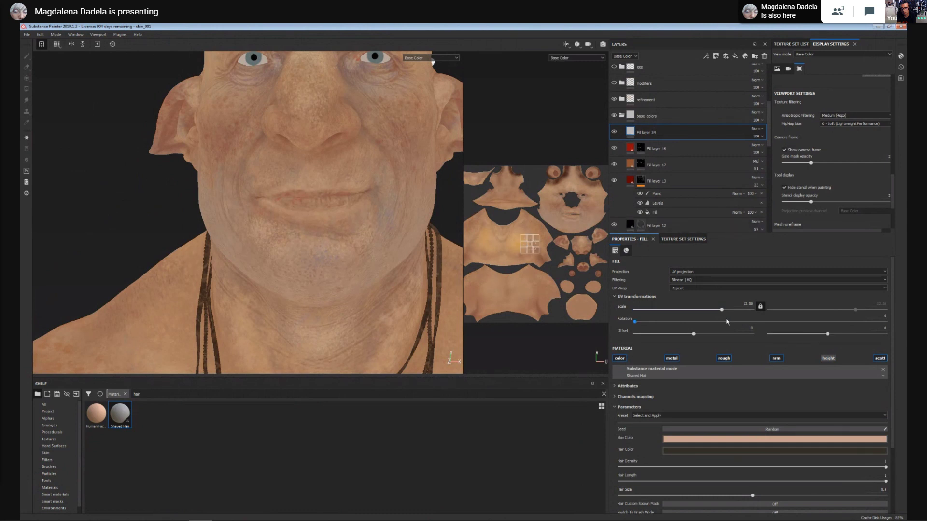
drag(727, 310, 704, 312)
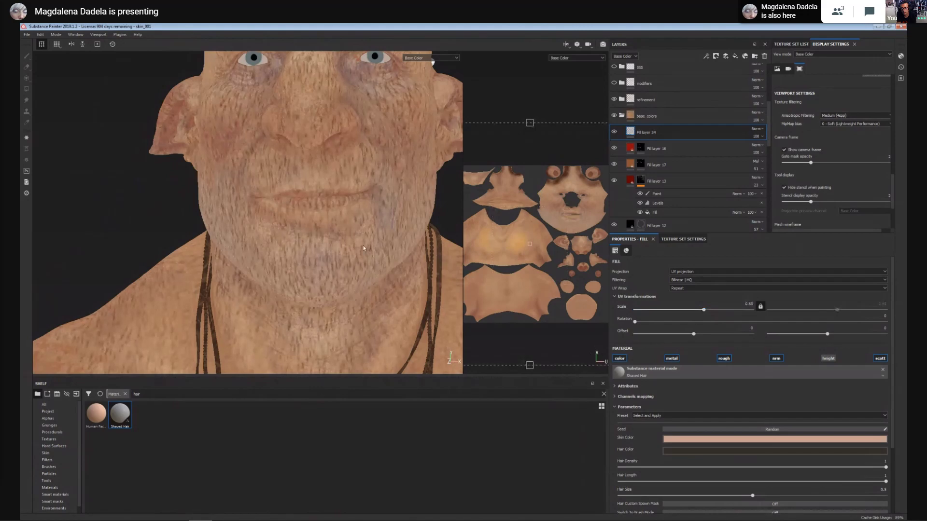
scroll(322, 210, down, 1)
alt+middle_drag(321, 207, 326, 267)
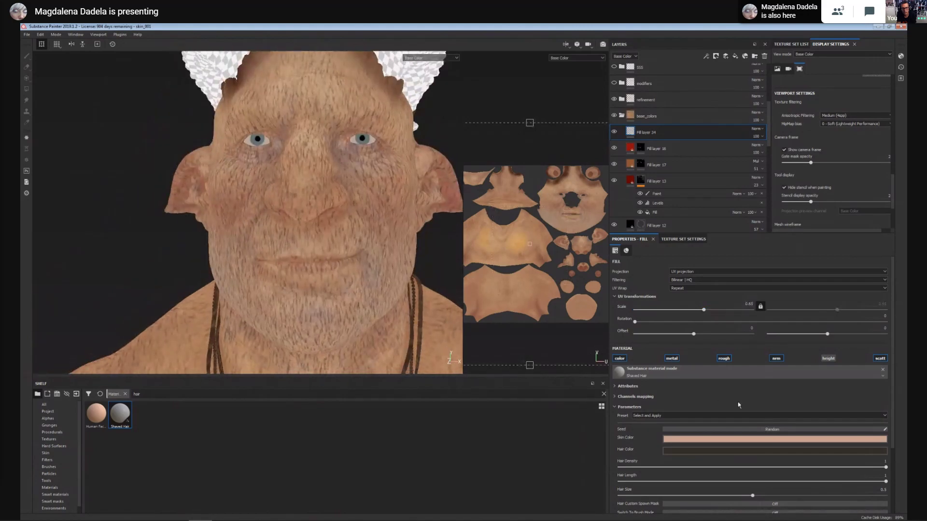
Darken the Shaved Hair material's skin color to a reddish brown and check it on the face.
alt+middle_drag(326, 164, 285, 197)
scroll(350, 193, up, 3)
scroll(305, 240, down, 2)
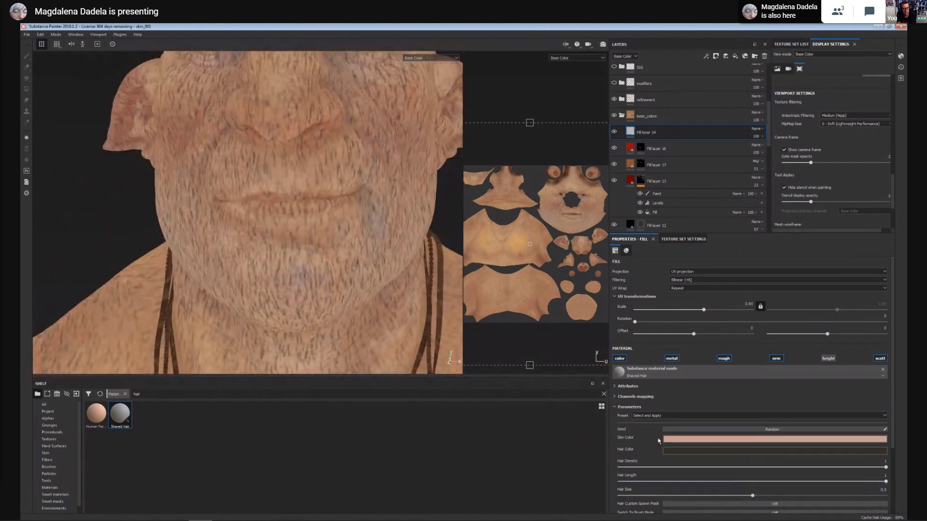
click(678, 439)
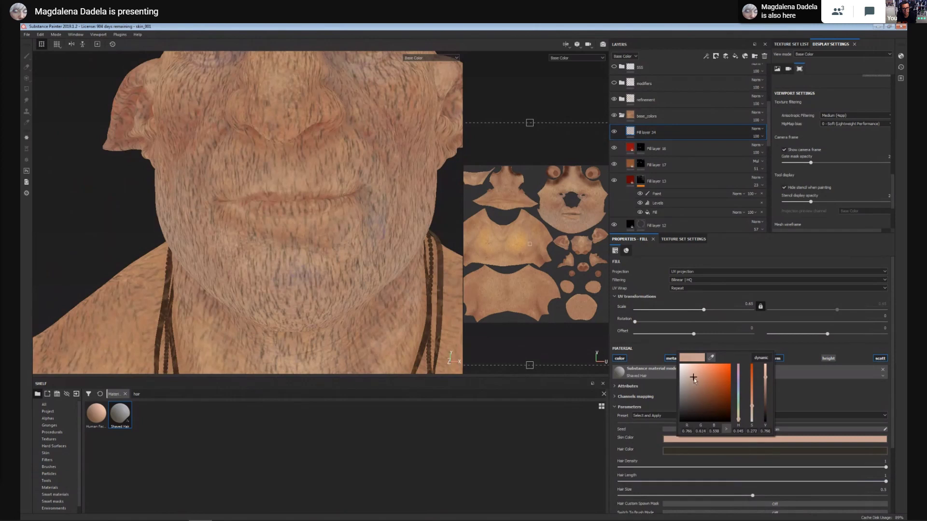
drag(694, 378, 713, 384)
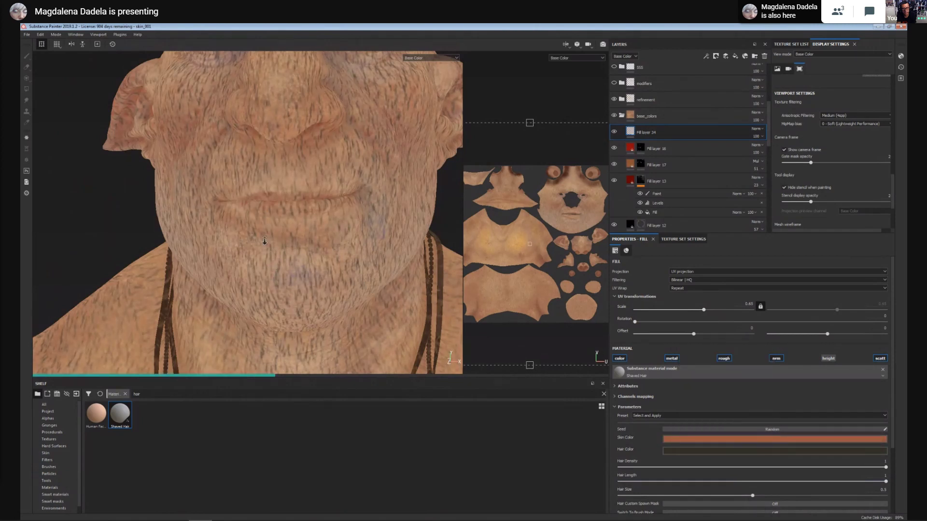
alt+right_drag(265, 241, 268, 238)
alt+middle_drag(269, 238, 262, 215)
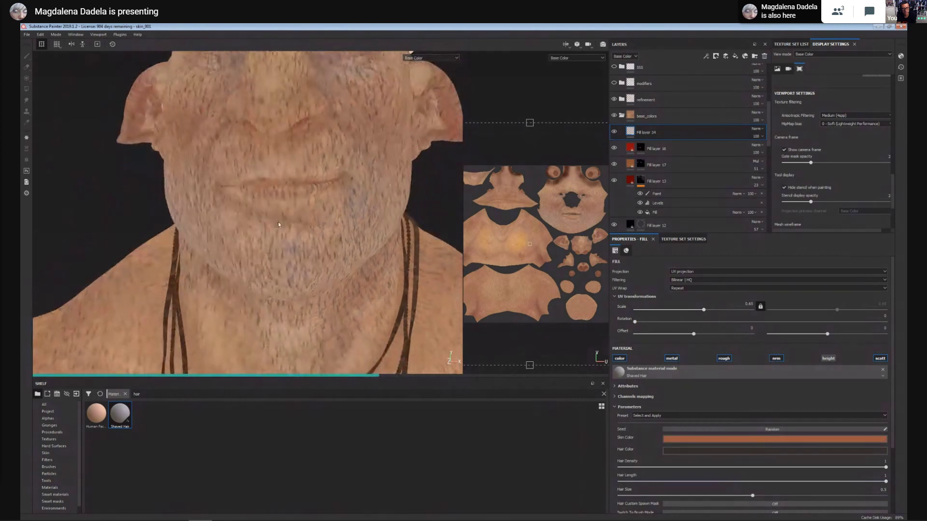
Set the Shaved Hair material's skin color to a tan sampled from the character's own skin.
click(681, 440)
drag(717, 359, 365, 341)
alt+right_drag(224, 189, 220, 212)
alt+middle_drag(220, 213, 239, 234)
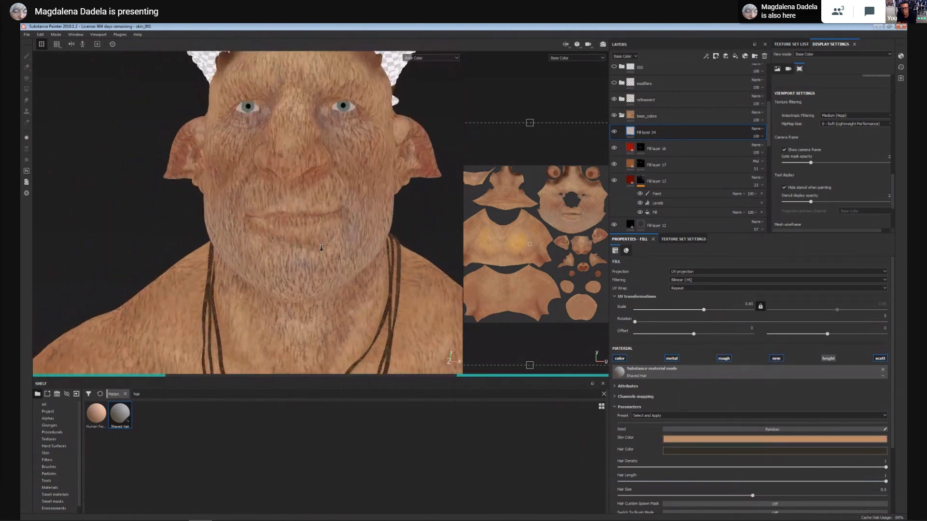
Shift the hue of the Shaved Hair material's hair color to a dark green.
click(768, 452)
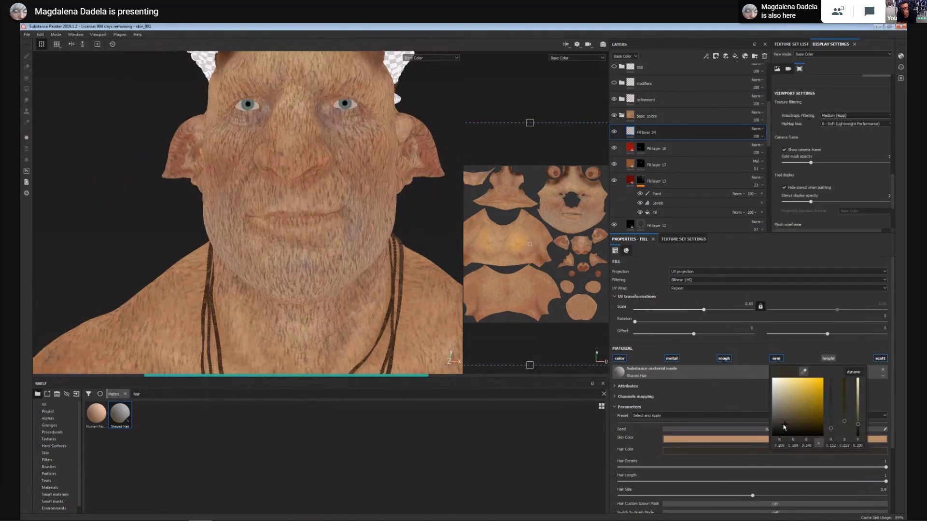
drag(831, 429, 832, 422)
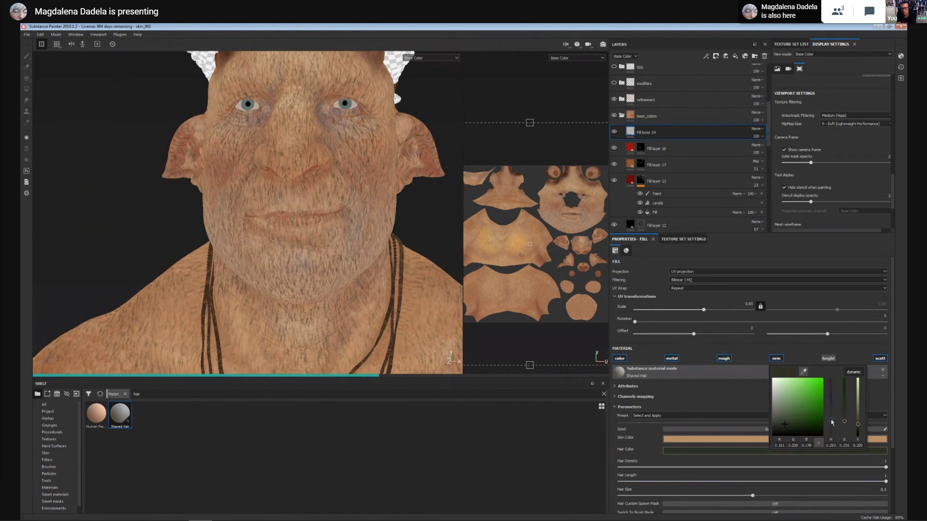
click(196, 226)
alt+right_drag(197, 225, 271, 241)
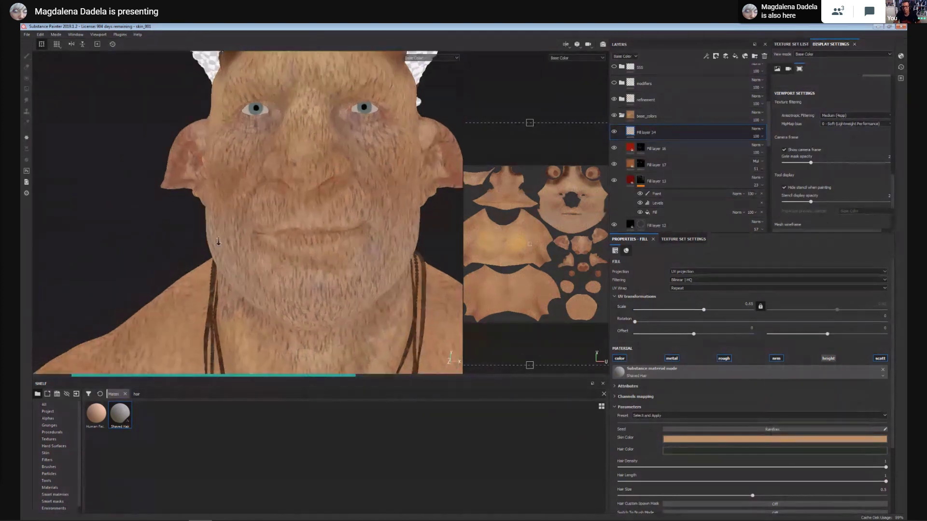
Shorten the hair length to 0.21 and rotate the Shaved Hair fill's UV projection by about 19 degrees.
scroll(864, 435, down, 1)
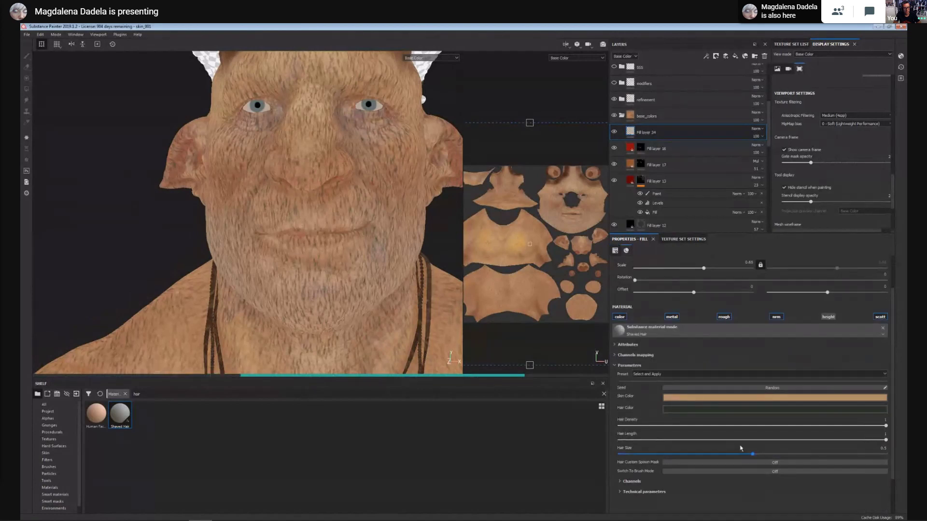
drag(885, 440, 675, 442)
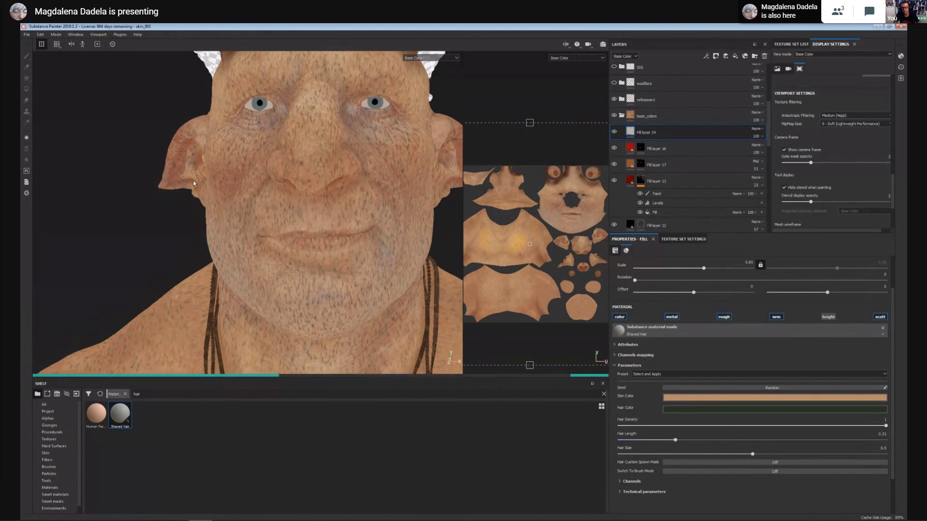
scroll(689, 370, up, 2)
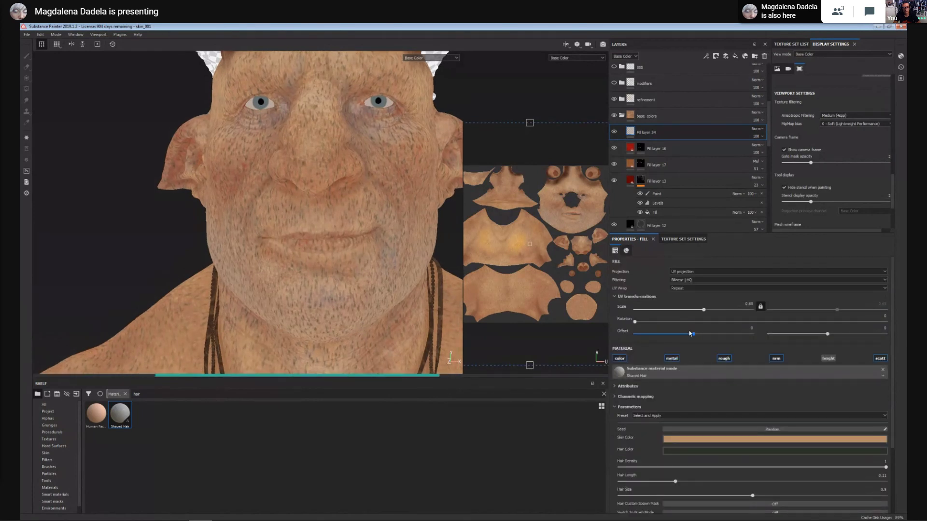
drag(636, 322, 648, 325)
alt+right_drag(241, 227, 262, 233)
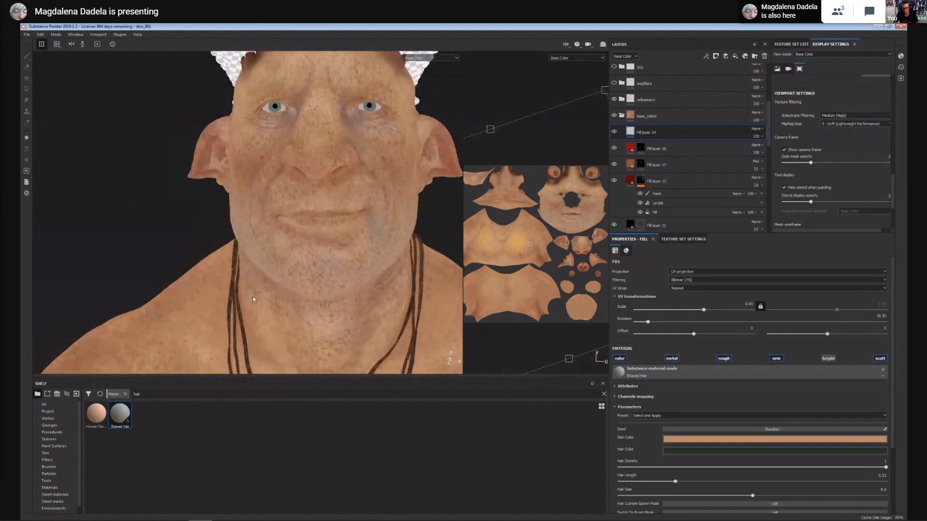
Add a black mask to the Shaved Hair fill layer at the start of the base_colors folder.
click(653, 100)
right_click(656, 134)
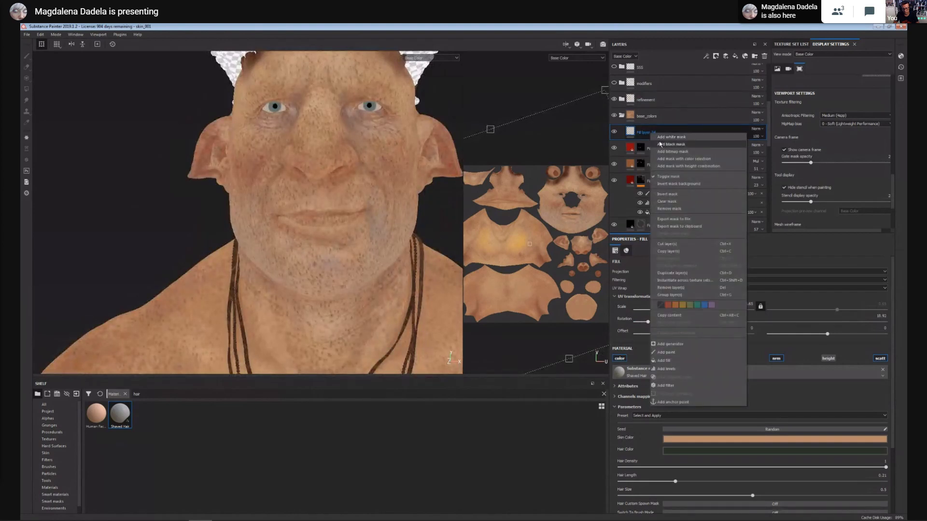
click(671, 144)
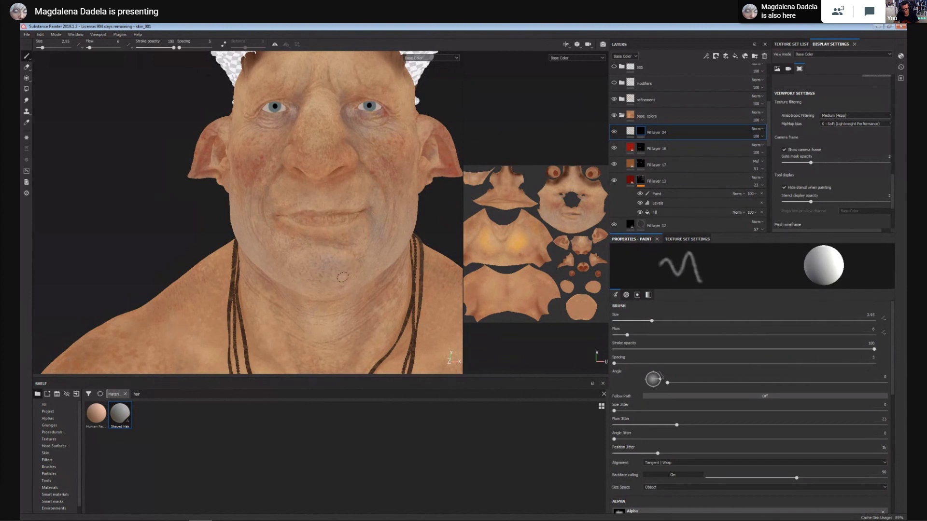
Enlarge the brush to 12.4 and paint stubble along the jaw and neck in the selected fill layer's mask.
ctrl+right_drag(337, 271, 364, 270)
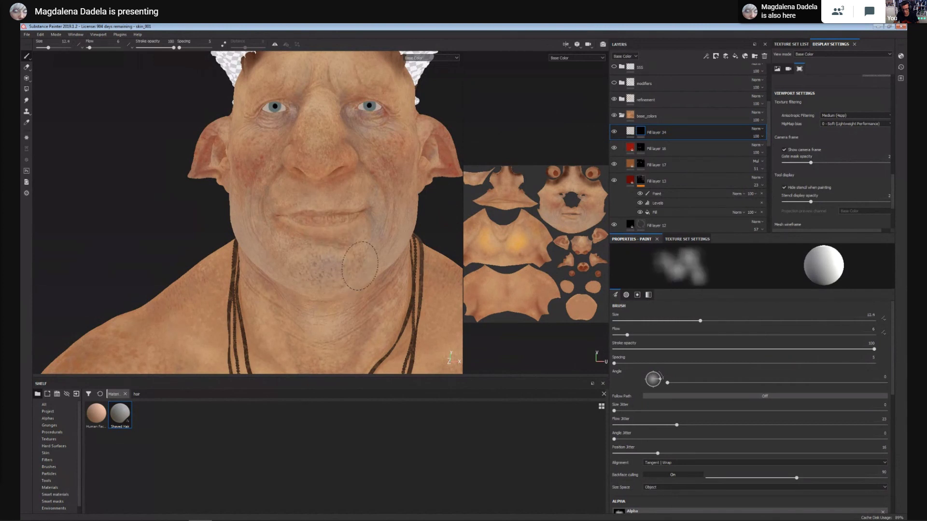
alt+drag(361, 266, 282, 301)
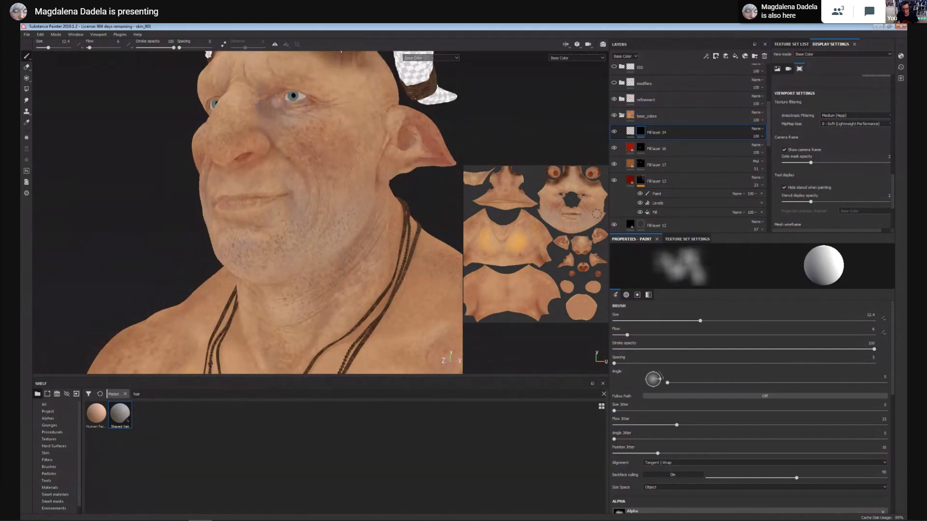
alt+drag(362, 279, 347, 267)
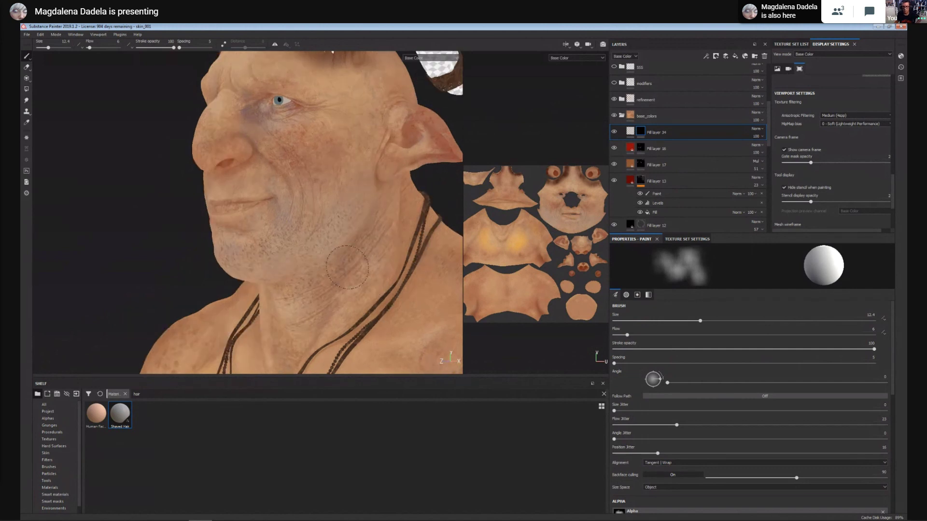
alt+middle_drag(347, 268, 362, 253)
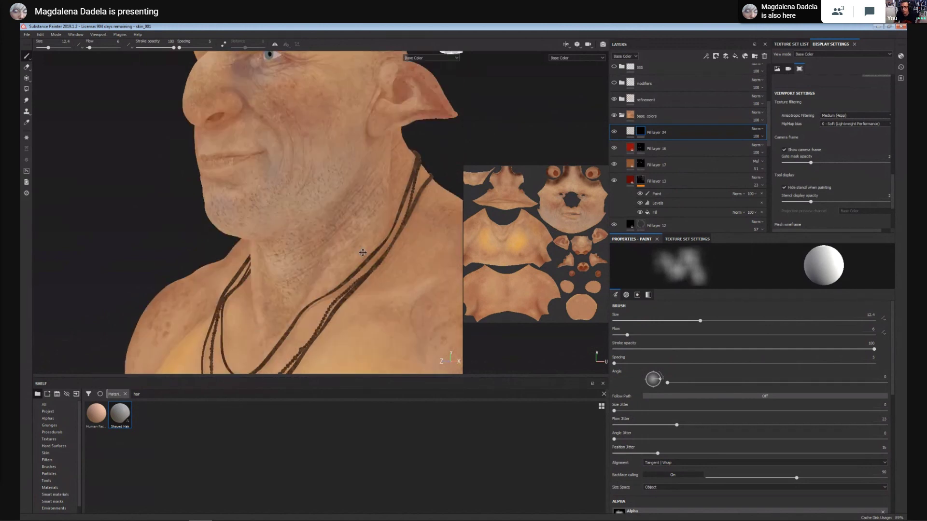
scroll(363, 253, up, 4)
alt+drag(353, 208, 340, 208)
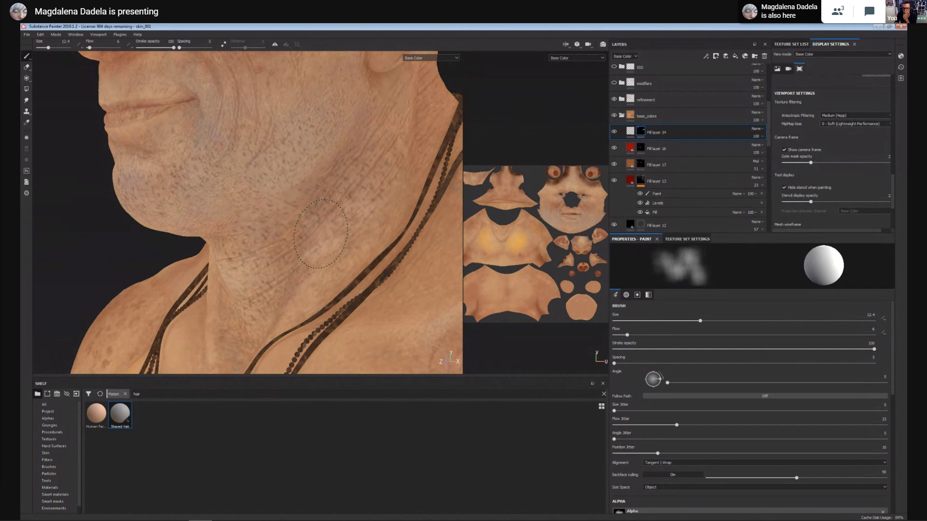
alt+drag(313, 277, 393, 264)
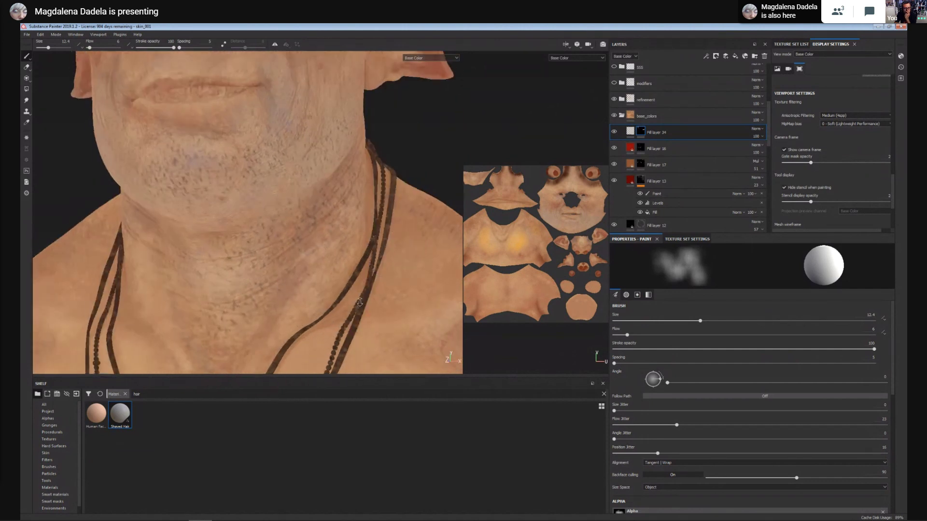
Examine the stubble coverage on the chin, jaw and neck from the front of the head.
scroll(319, 205, down, 3)
alt+middle_drag(315, 201, 372, 289)
alt+drag(372, 289, 399, 289)
alt+middle_drag(395, 290, 383, 328)
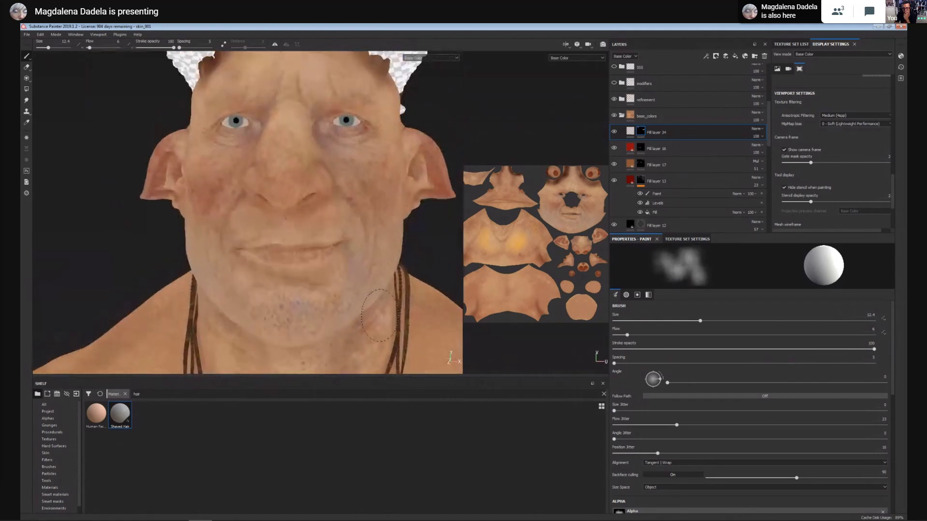
alt+right_drag(382, 328, 344, 269)
alt+middle_drag(343, 269, 338, 253)
drag(770, 144, 770, 148)
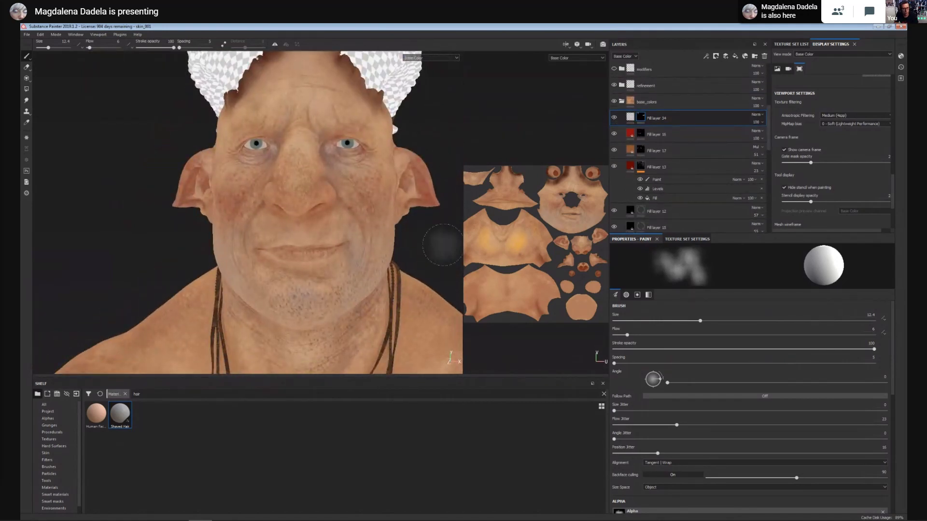
alt+middle_drag(368, 304, 360, 286)
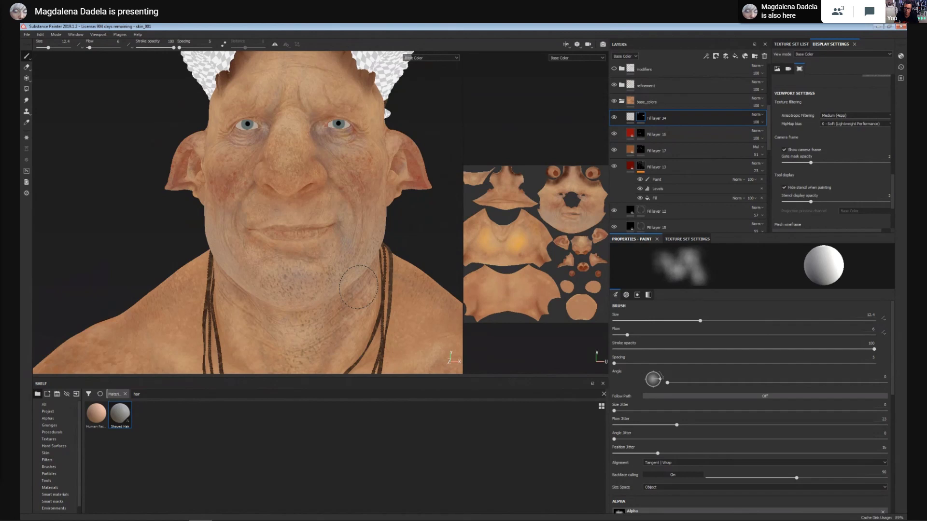
Collapse the spec folder at the top of the layer stack and hide it.
scroll(651, 208, up, 5)
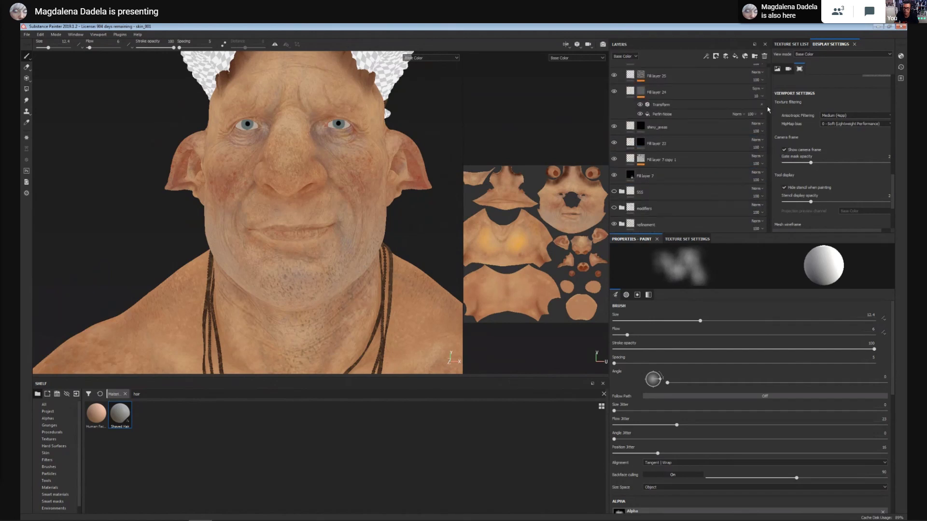
scroll(627, 145, up, 1)
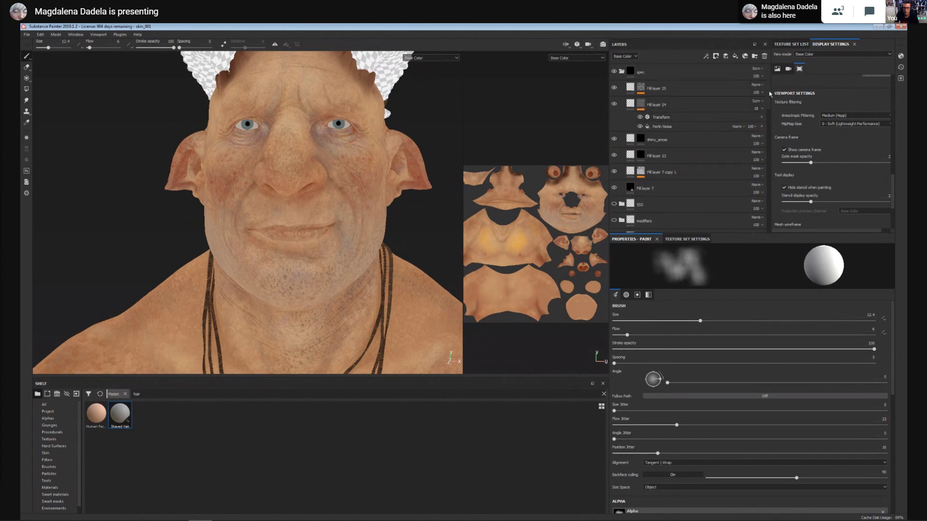
click(622, 73)
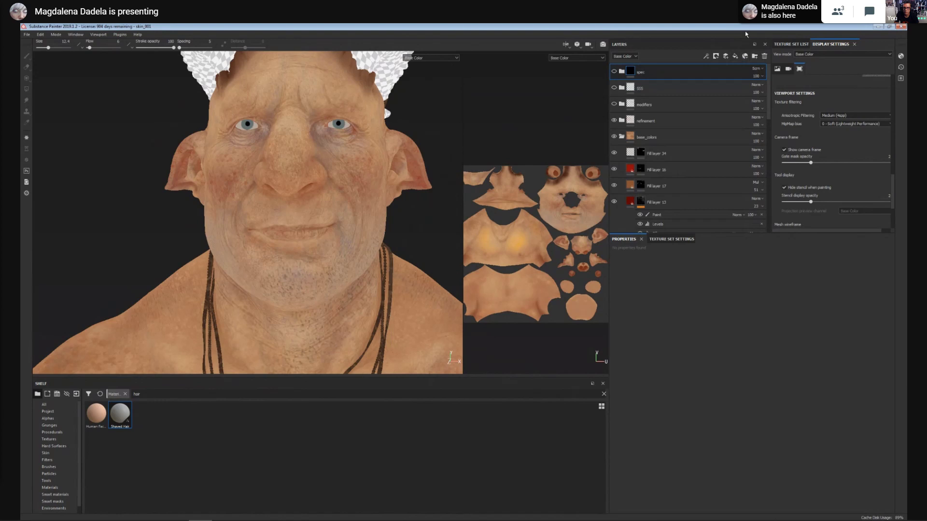
Create a new folder above spec and name it scattering.
click(755, 56)
double_click(645, 72)
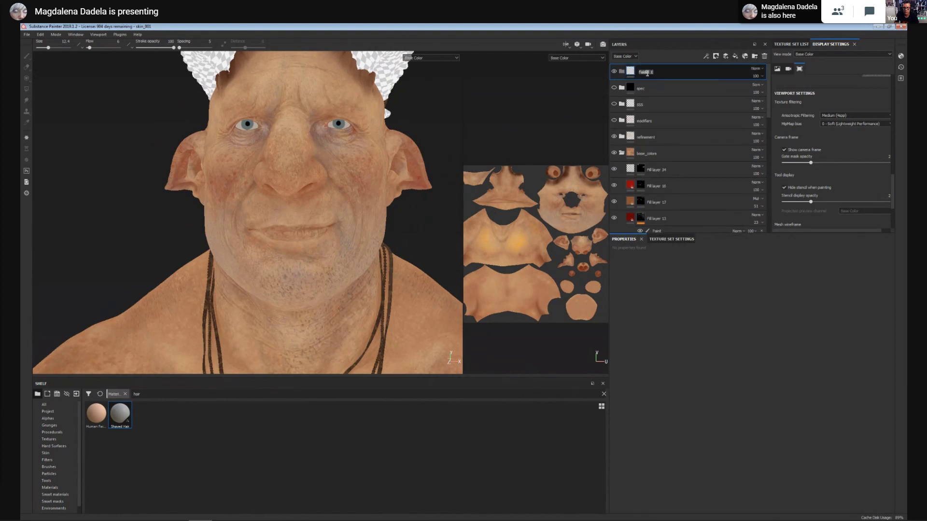
text(scat)
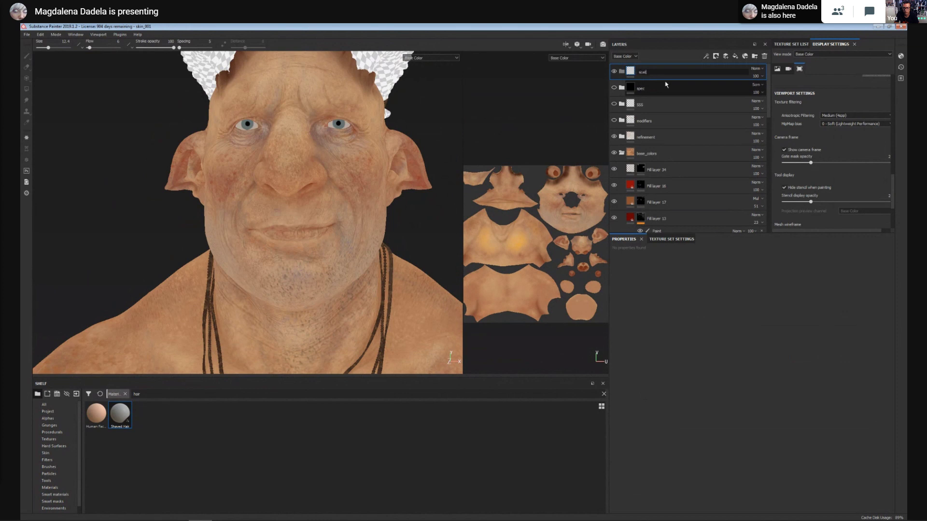
text(tering)
key(Return)
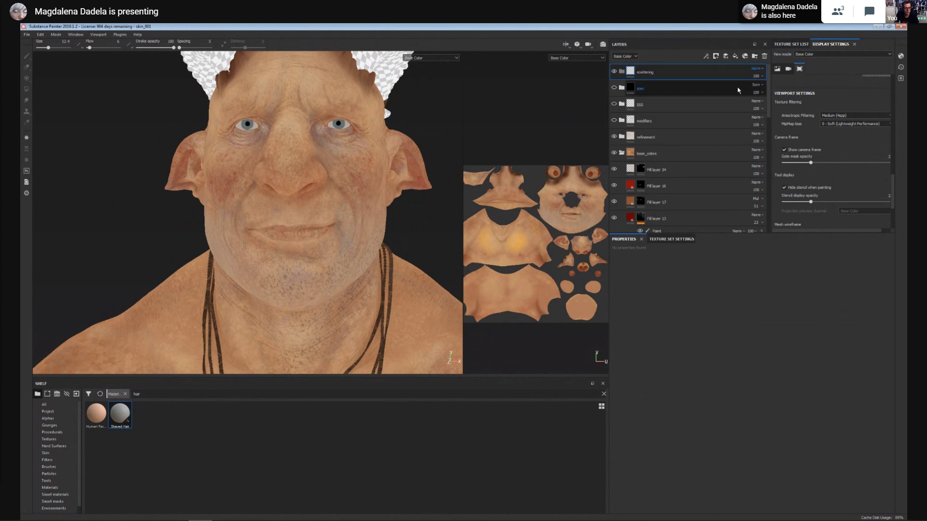
Add a fill layer inside the scattering folder and set its base color to black.
click(736, 56)
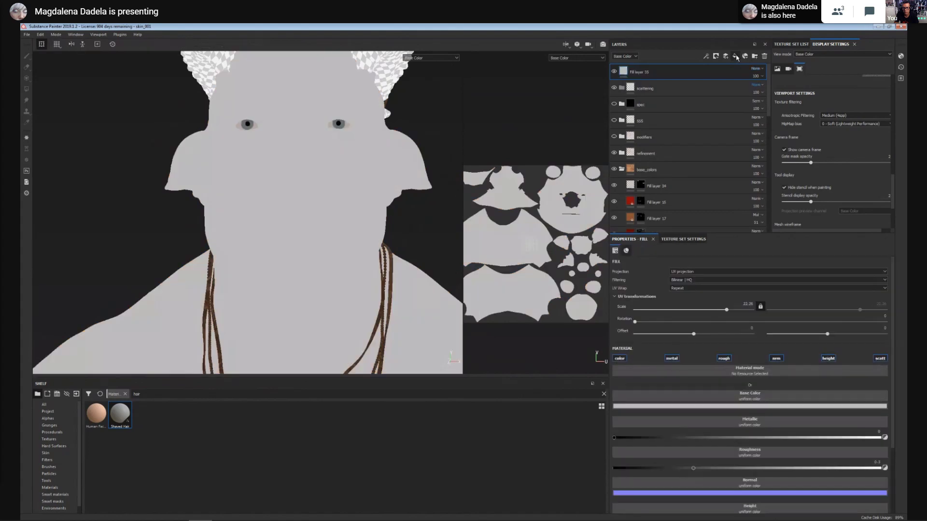
drag(672, 73, 674, 100)
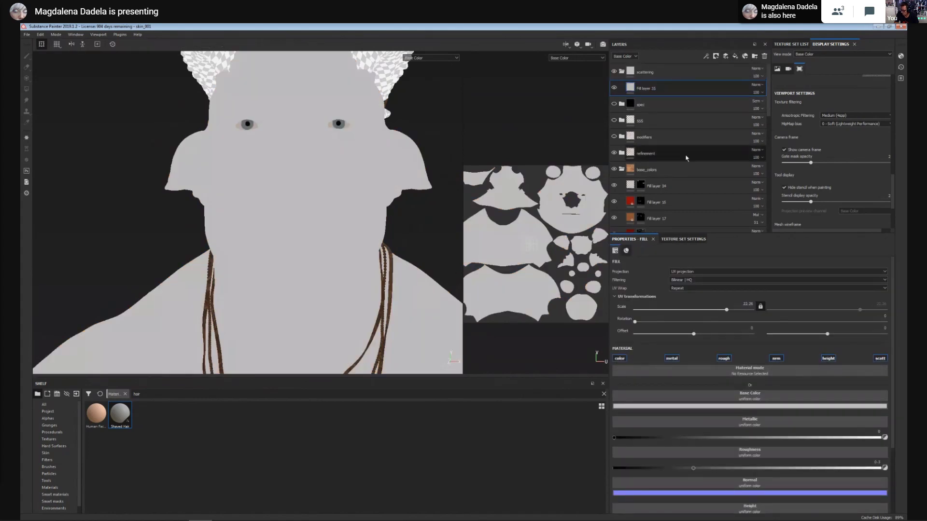
click(750, 406)
click(749, 480)
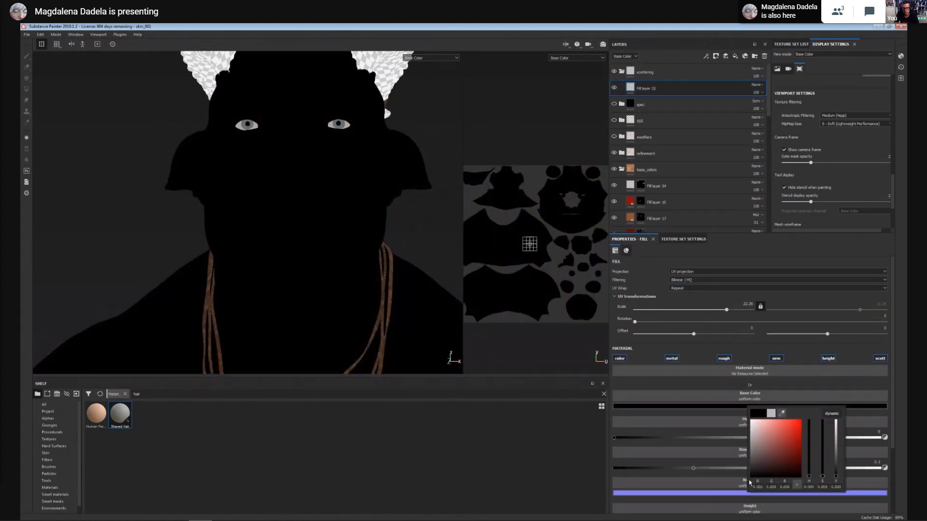
Hide the inner eyes, horn and jewelry texture sets so that only BEAST_HEAD is displayed.
scroll(393, 246, down, 3)
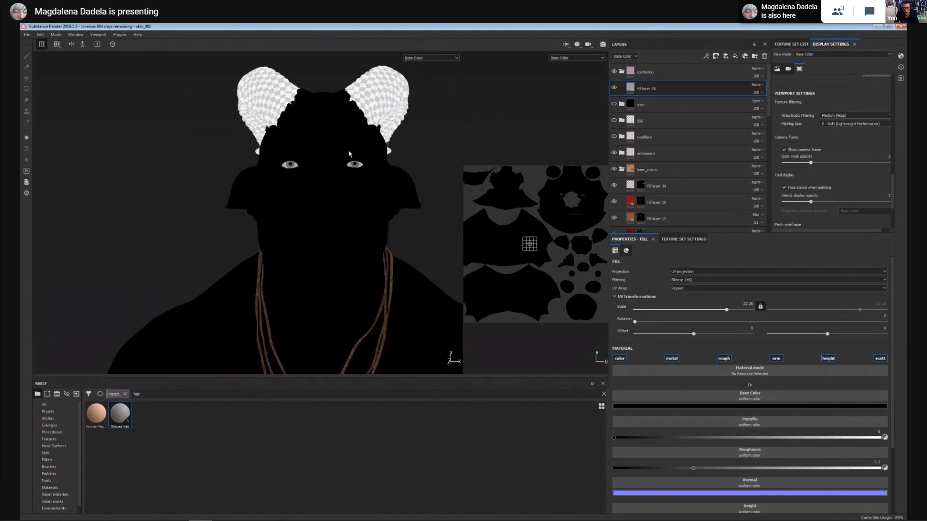
alt+middle_drag(340, 210, 338, 199)
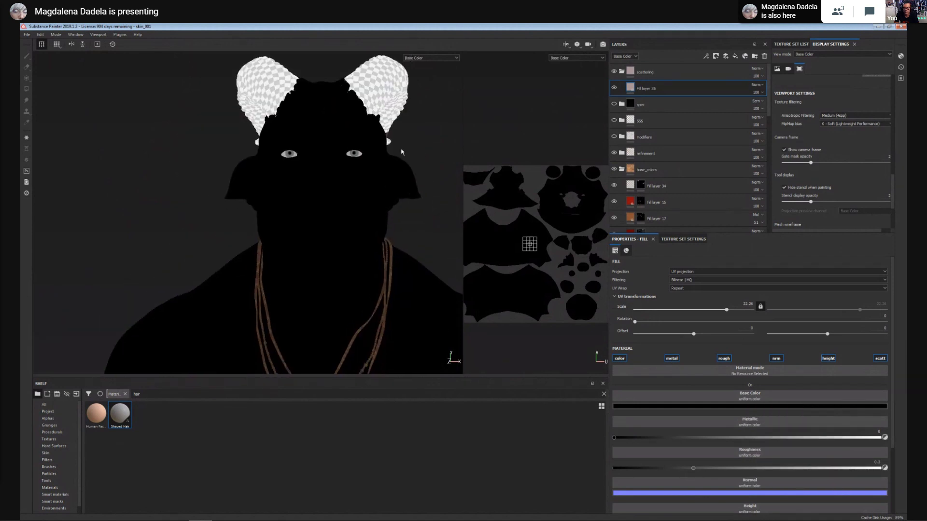
alt+right_drag(401, 152, 376, 246)
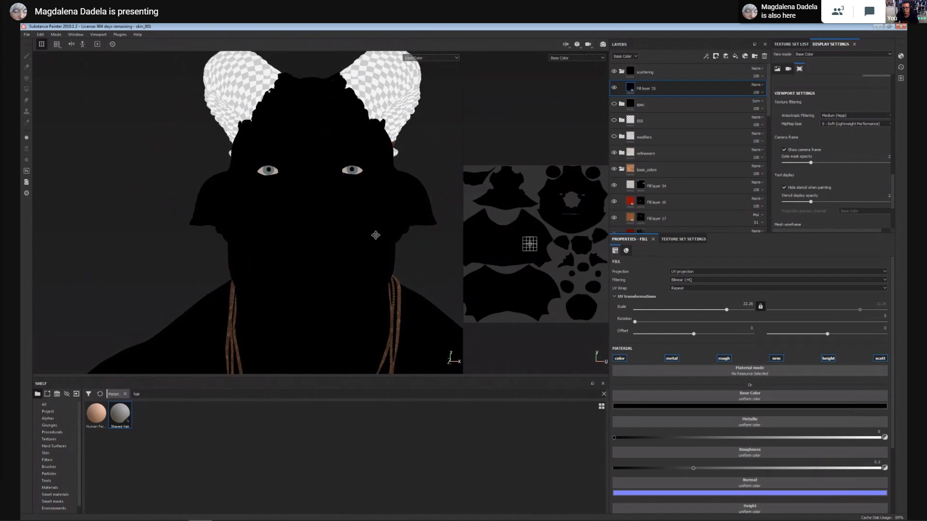
alt+right_drag(374, 236, 371, 247)
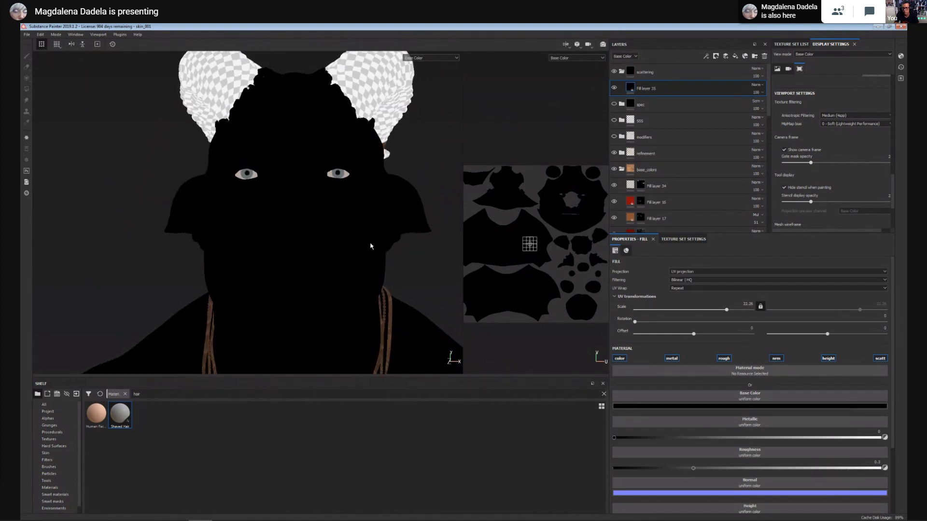
mouse_move(367, 288)
alt+middle_down()
mouse_move(360, 238)
mouse_move(368, 291)
alt+middle_up()
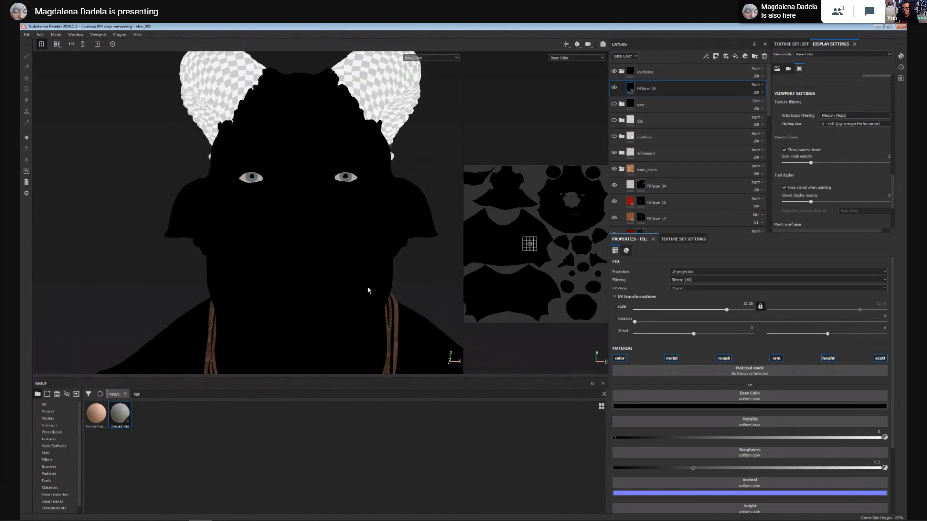
click(790, 44)
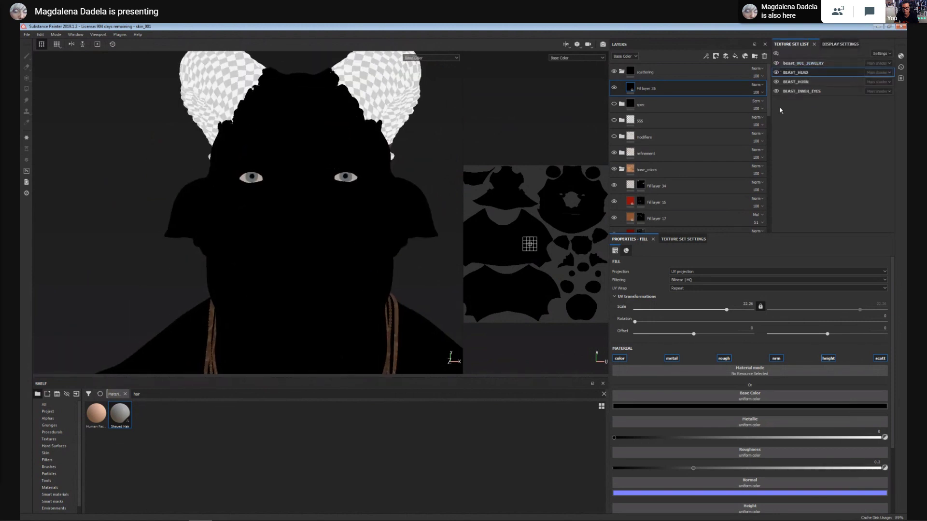
click(776, 92)
click(777, 82)
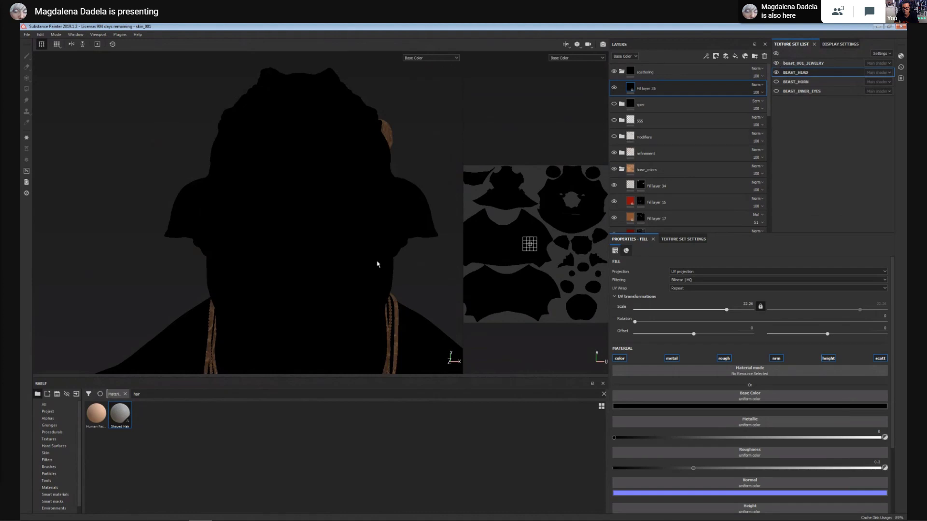
alt+middle_drag(377, 264, 369, 253)
click(776, 63)
scroll(370, 254, up, 1)
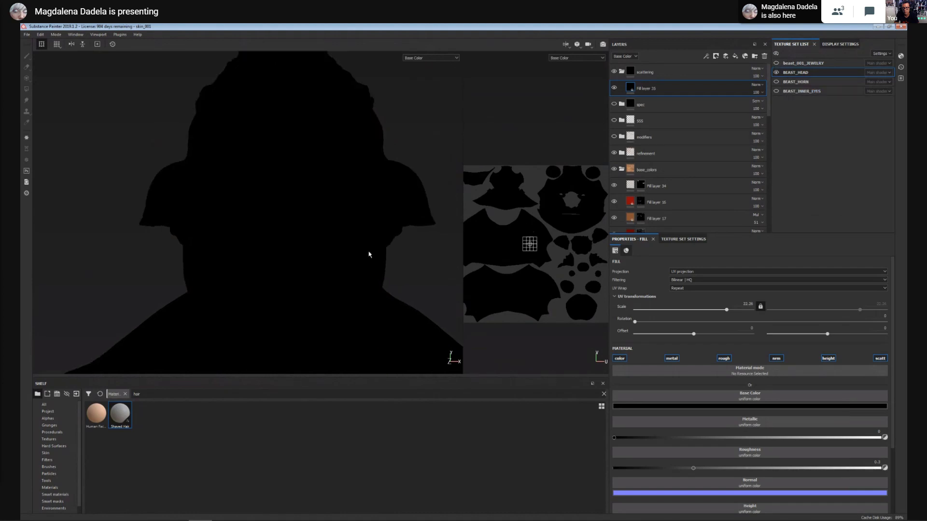
Add a second fill layer above the black one in the scattering folder and set its base color to white.
double_click(646, 89)
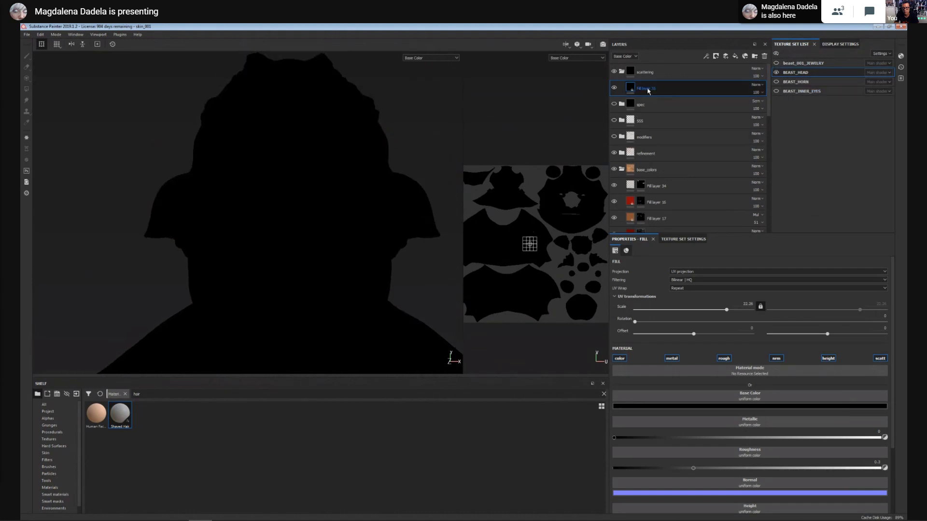
click(735, 56)
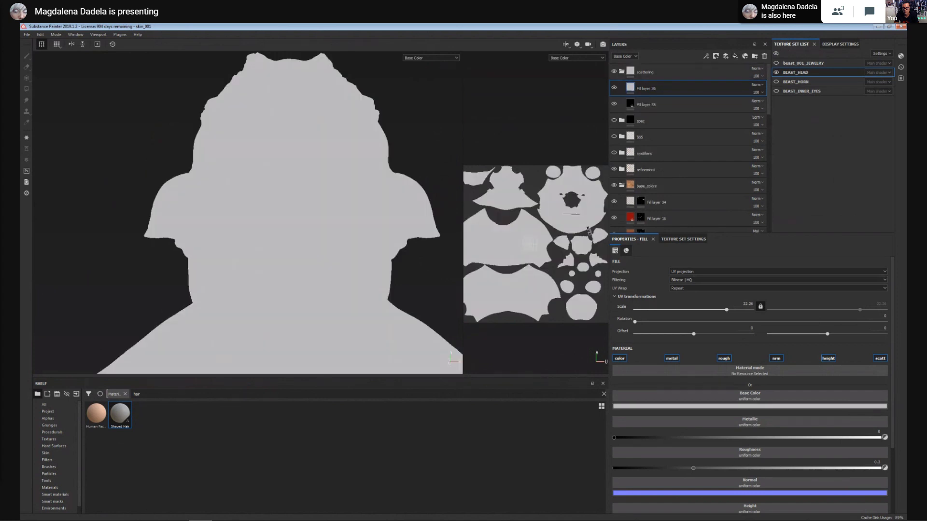
click(756, 406)
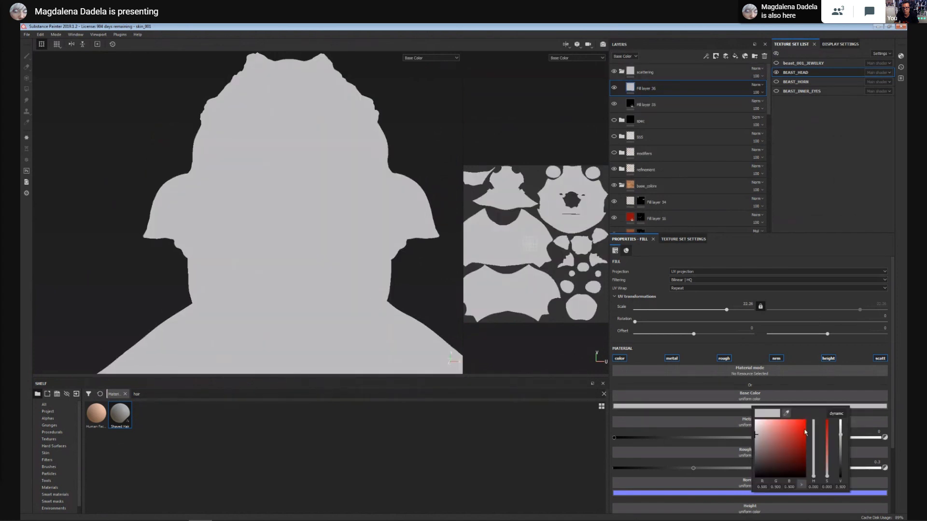
drag(756, 435, 755, 420)
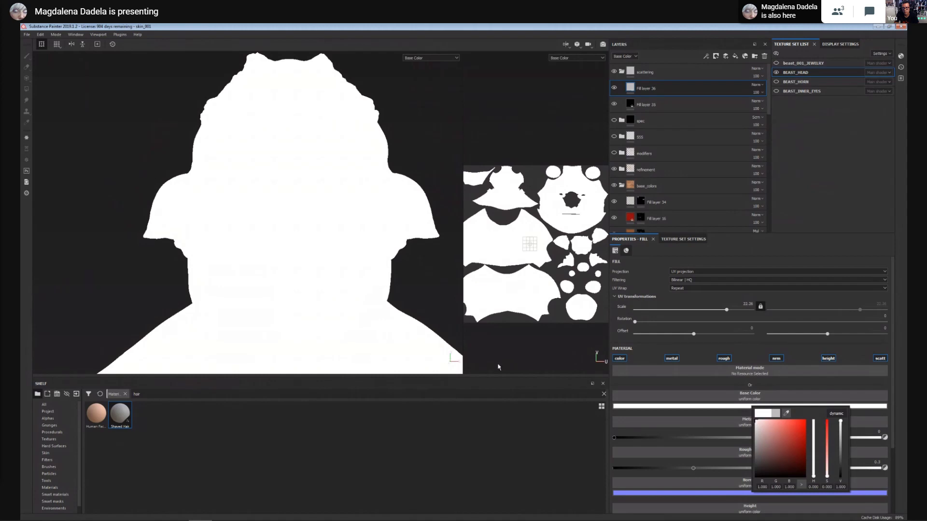
Add a bitmap mask to the white fill layer using the BEAST_HEAD Thickness map, found by searching for thick.
alt+middle_drag(391, 283, 378, 244)
alt+right_drag(378, 244, 347, 305)
alt+middle_drag(347, 305, 341, 300)
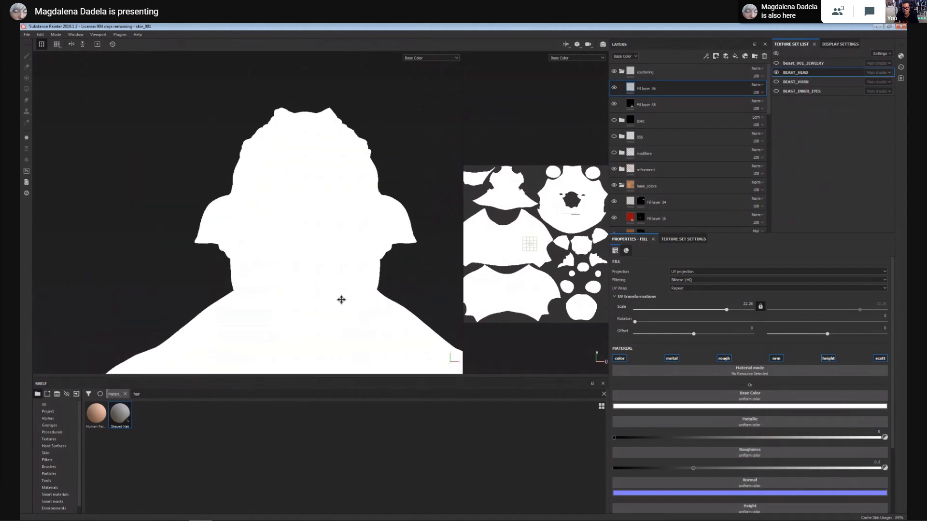
alt+right_drag(341, 300, 333, 239)
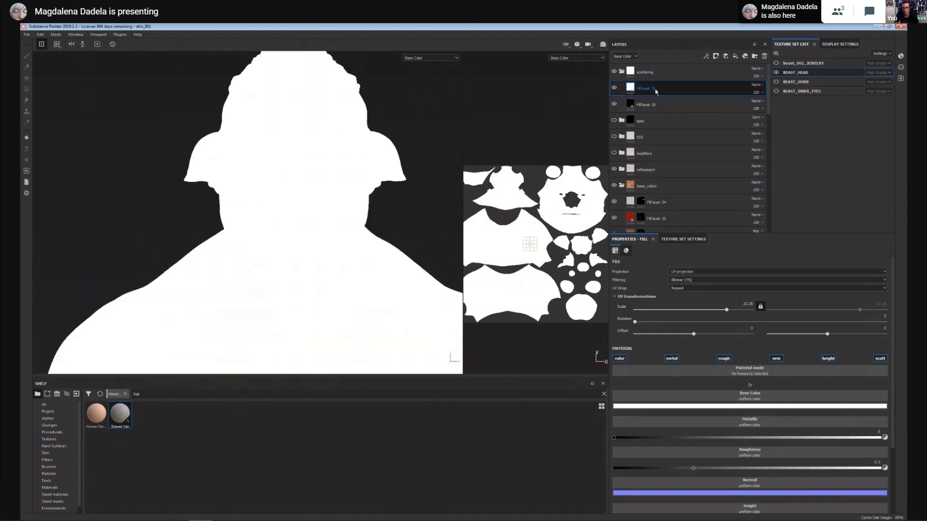
right_click(656, 92)
click(385, 168)
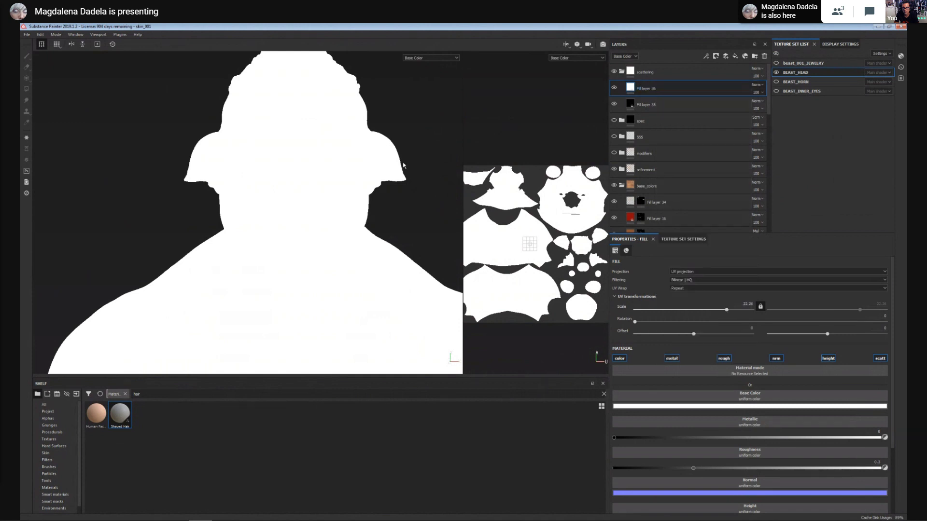
right_click(658, 88)
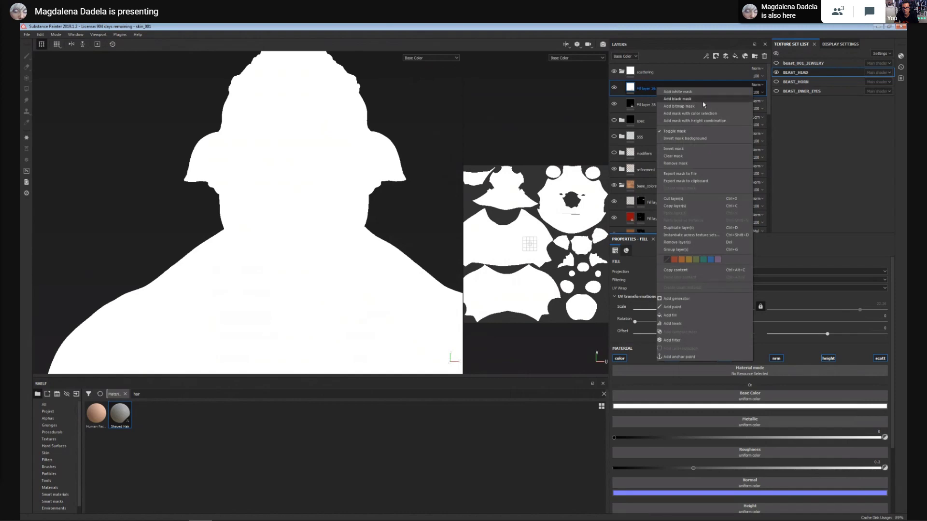
click(687, 106)
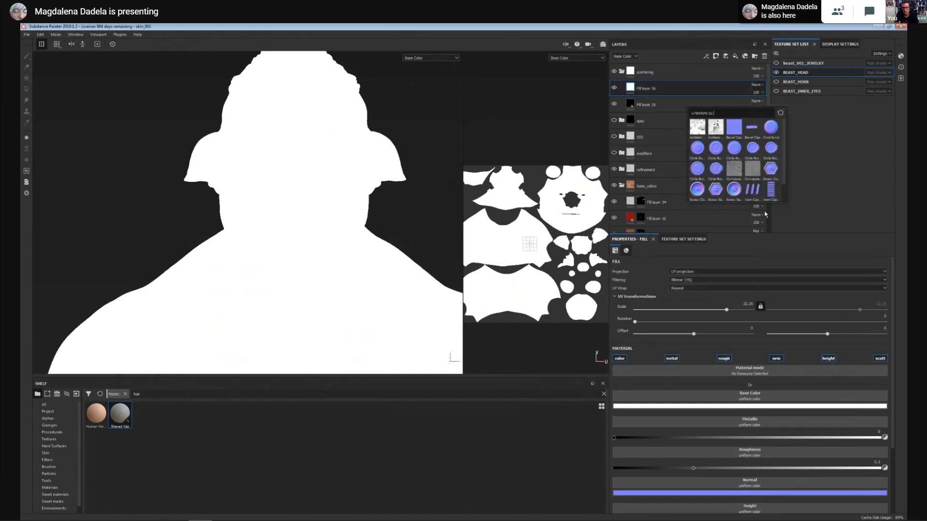
scroll(782, 145, down, 1)
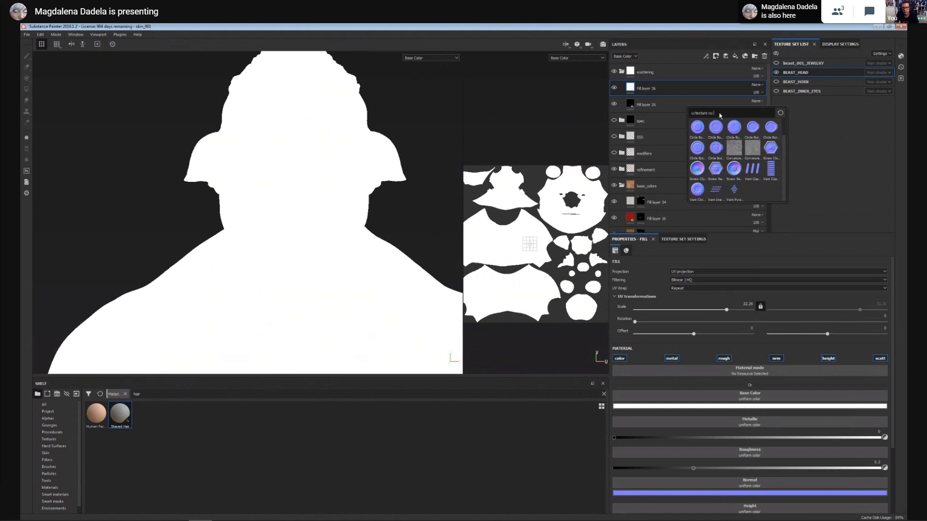
key(BackSpace)
key(BackSpace)
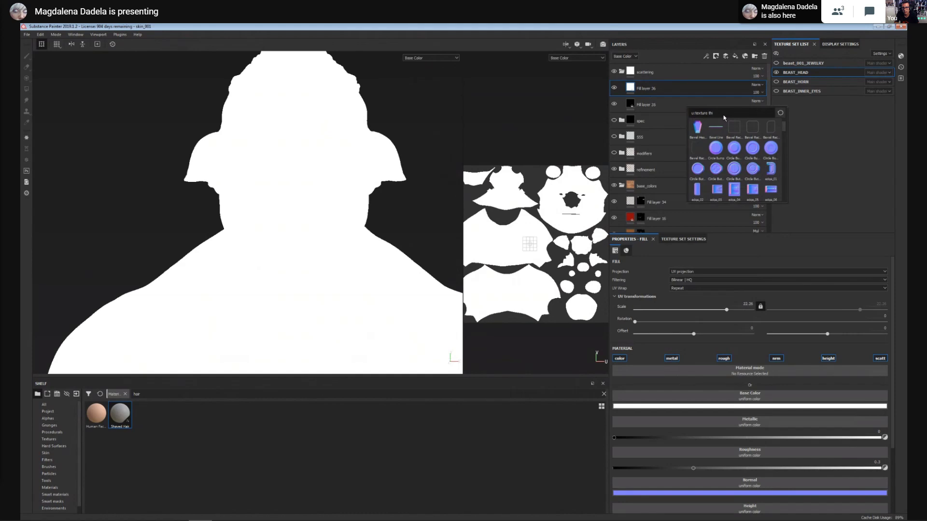
text(k)
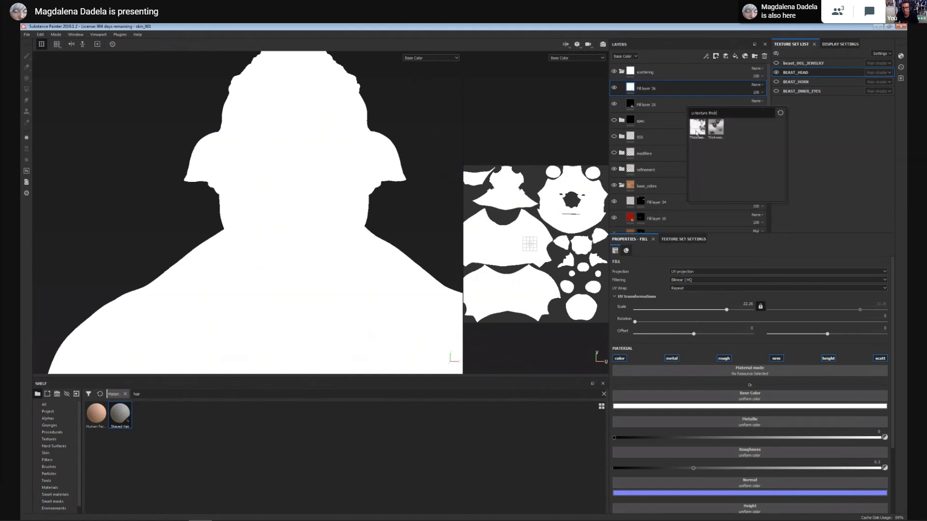
click(696, 130)
mouse_move(399, 262)
alt+right_down()
mouse_move(394, 299)
mouse_move(394, 268)
alt+right_up()
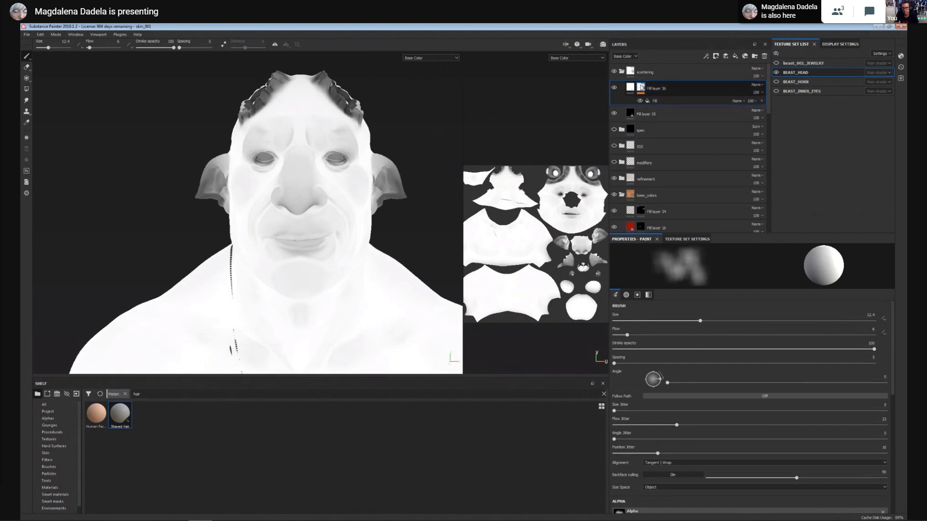
Add a Levels effect above the thickness fill in the white layer's mask and invert it.
right_click(669, 104)
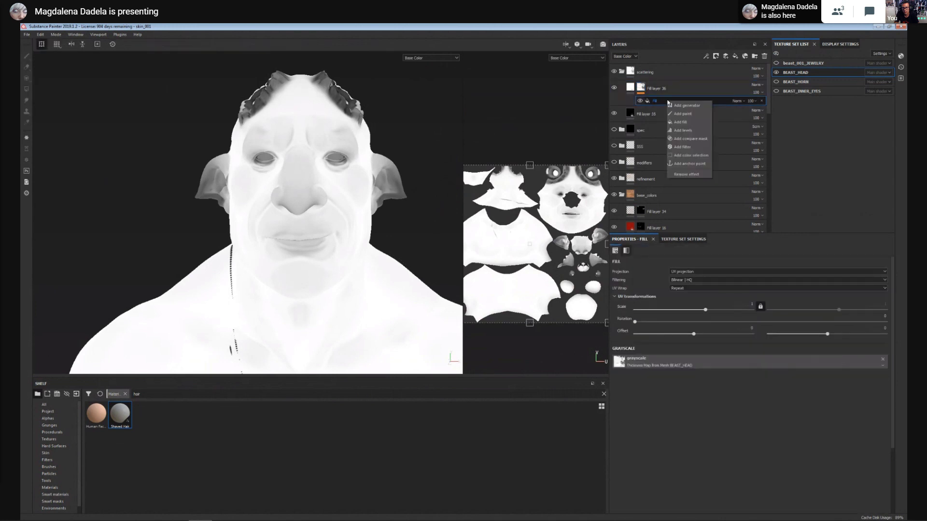
click(683, 131)
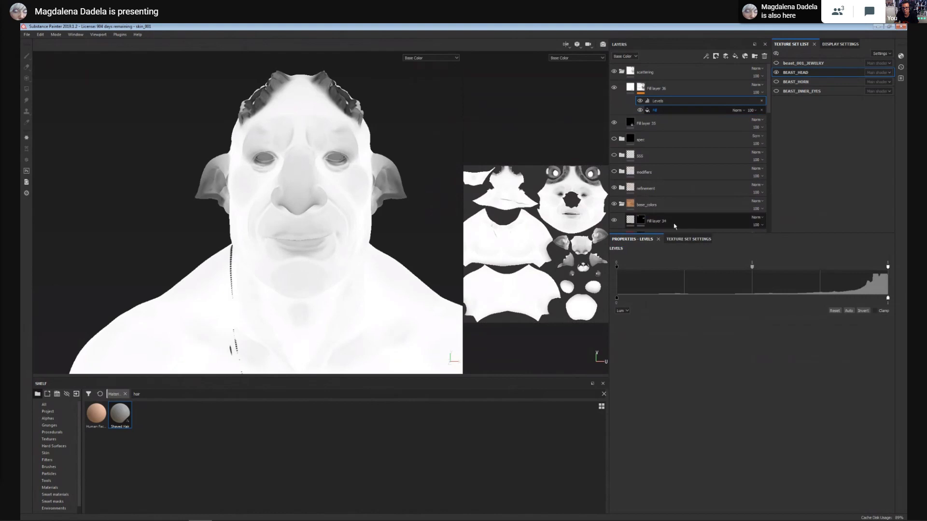
click(864, 314)
alt+middle_drag(350, 365, 408, 276)
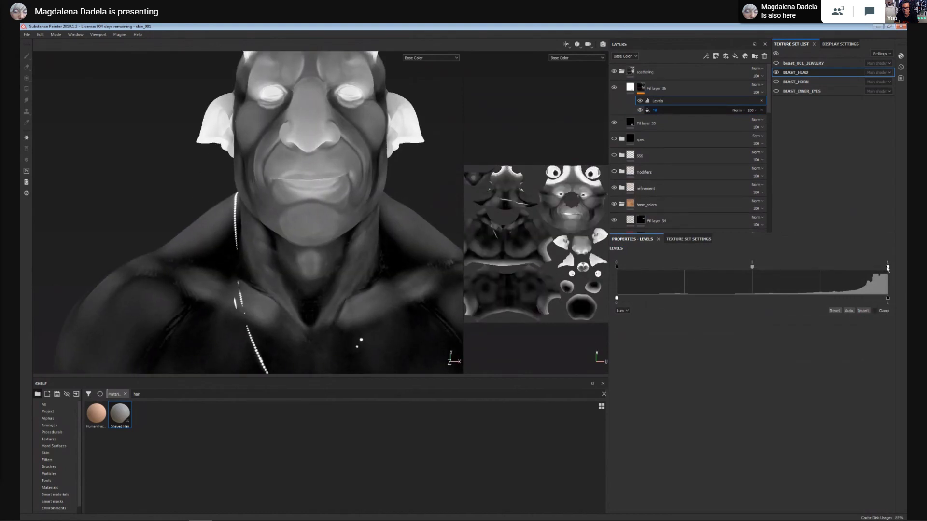
Lower the Levels input white point to 0.49 and shift the midpoint darker to restrict white to the thinnest areas, such as the ears.
drag(888, 266, 727, 267)
scroll(361, 237, down, 3)
alt+middle_drag(361, 237, 352, 263)
alt+right_drag(352, 262, 398, 342)
alt+drag(397, 341, 360, 318)
alt+middle_drag(360, 319, 365, 243)
alt+drag(386, 309, 366, 303)
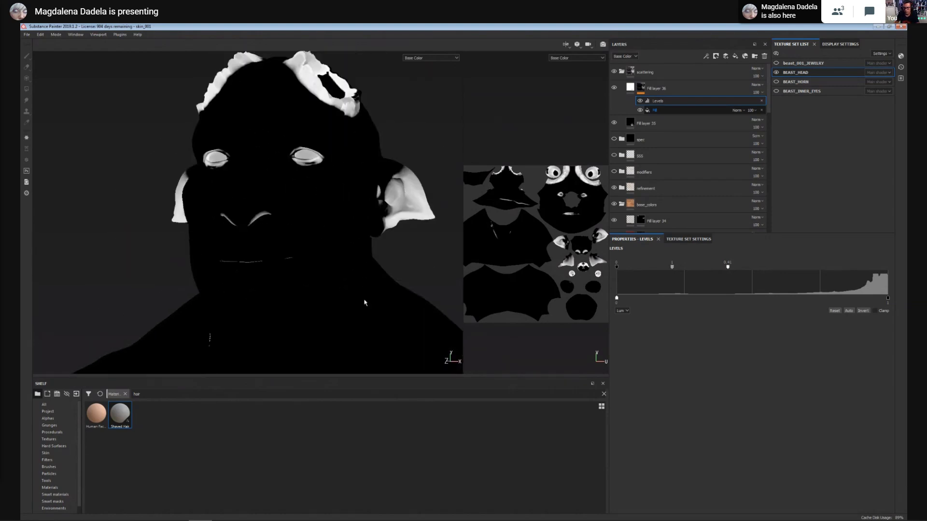
drag(728, 266, 748, 269)
drag(682, 267, 653, 270)
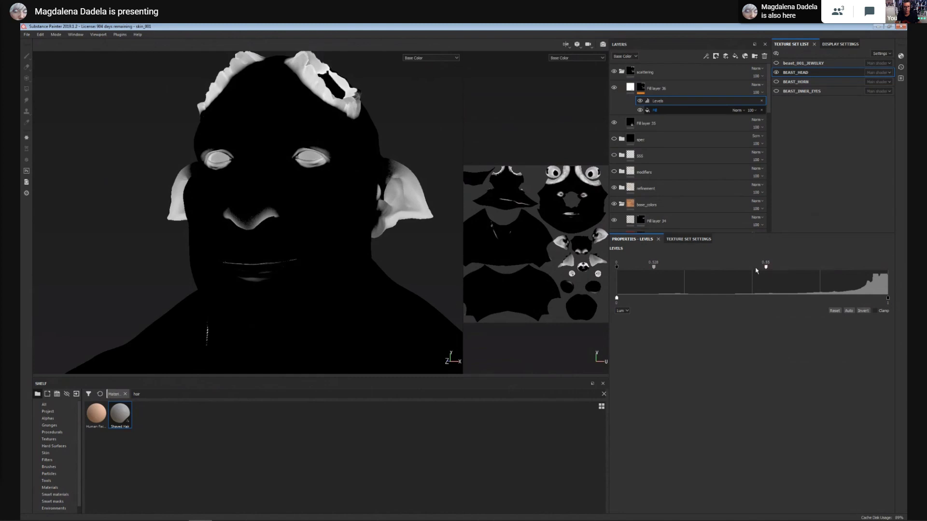
mouse_move(765, 268)
mouse_down()
mouse_move(739, 268)
mouse_move(749, 268)
mouse_up()
alt+right_drag(413, 309, 389, 254)
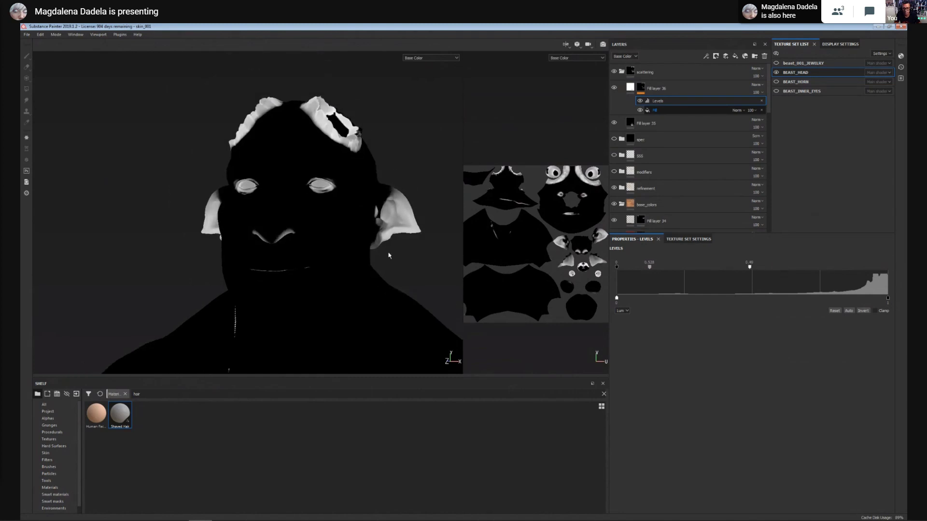
alt+drag(389, 255, 416, 227)
alt+right_drag(415, 227, 415, 304)
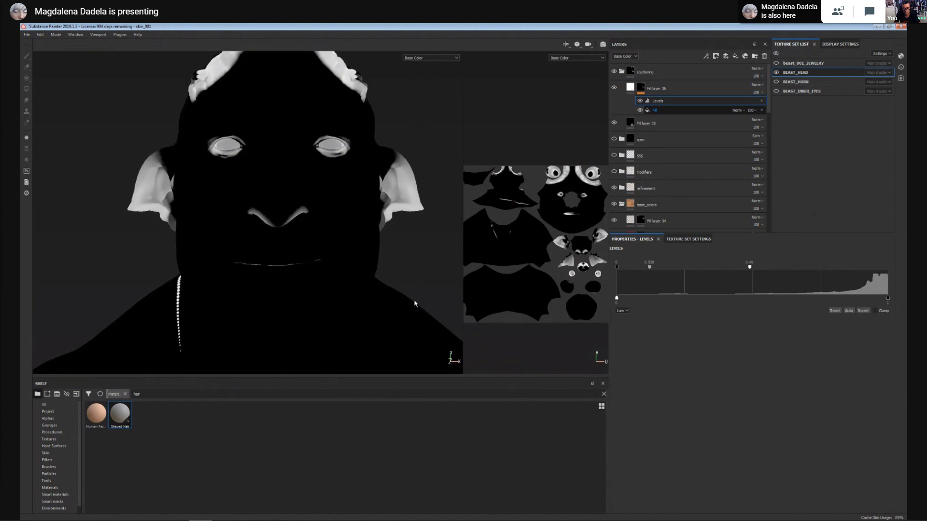
Add a Paint effect above Levels in the white layer's mask and select the Basic Soft brush.
right_click(690, 101)
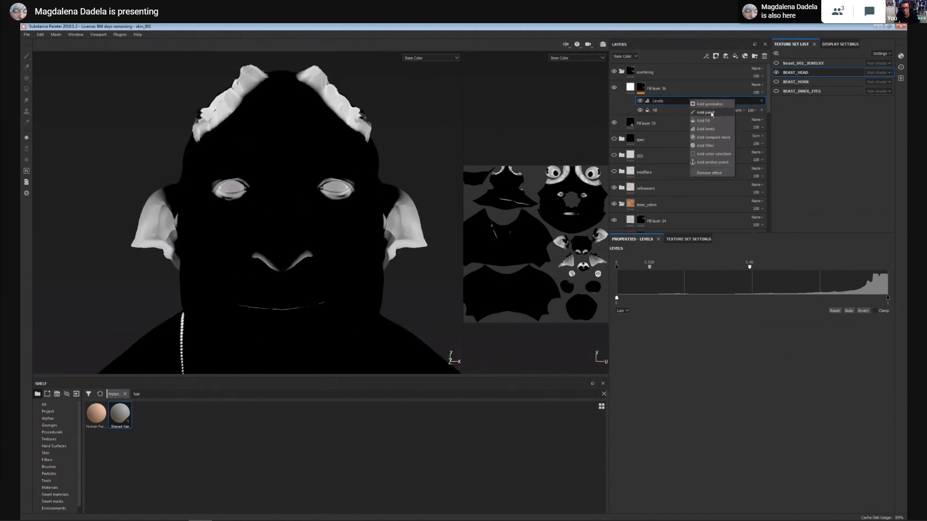
click(711, 113)
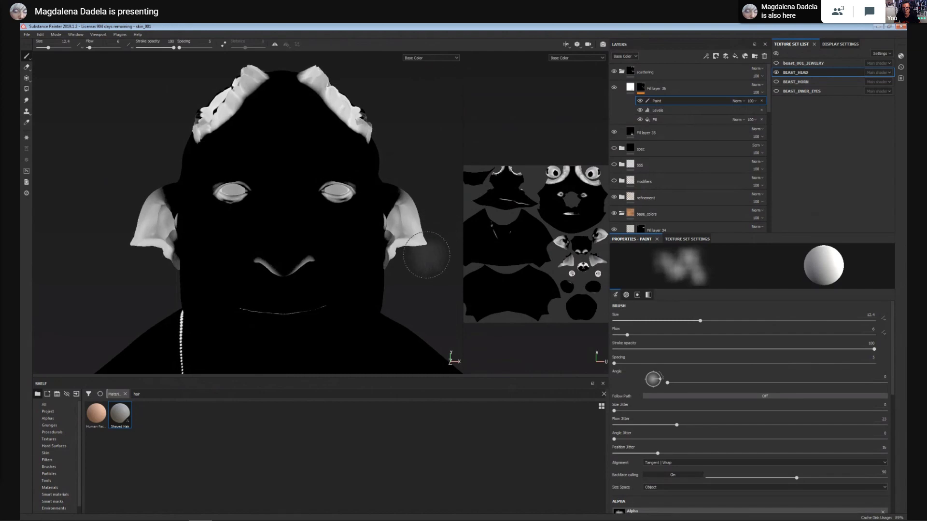
click(48, 467)
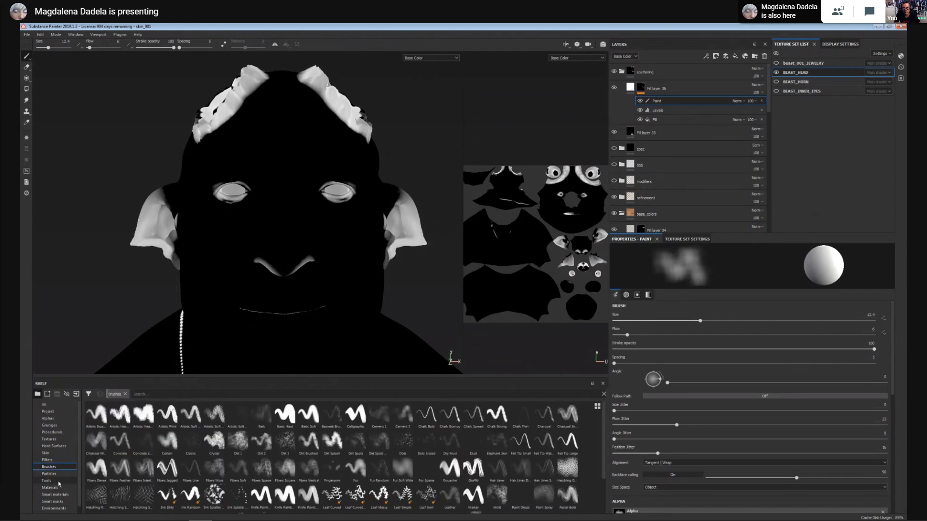
click(308, 414)
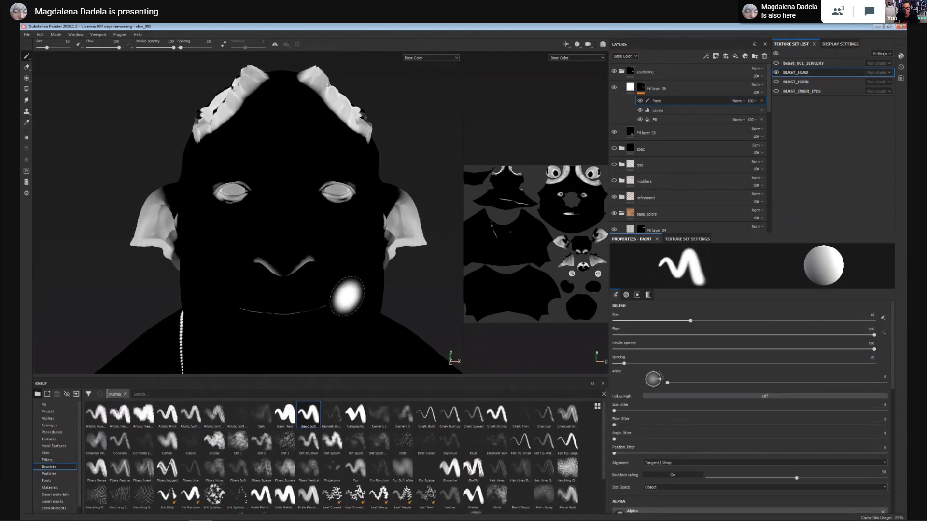
Turn on symmetry and paint both eye areas black in the mask.
alt+middle_drag(373, 251, 368, 278)
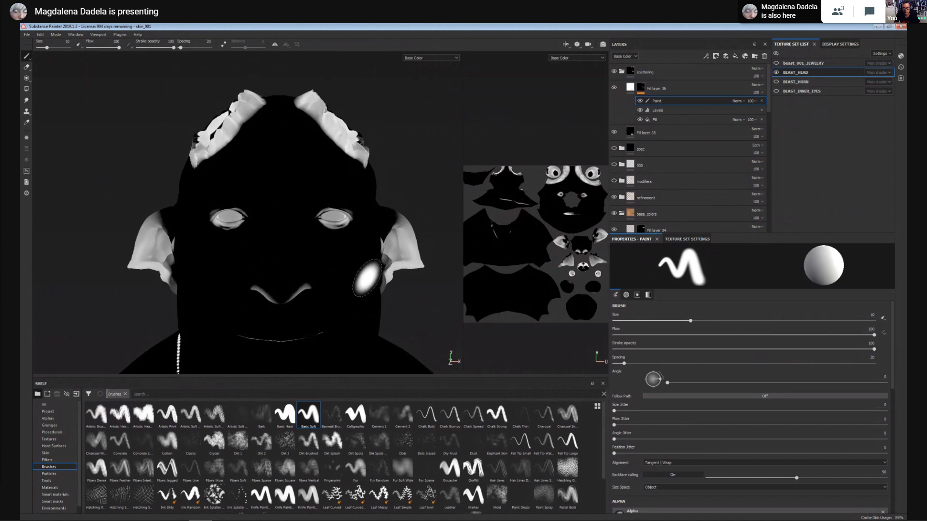
click(275, 44)
mouse_move(364, 275)
alt+middle_down()
mouse_move(312, 247)
mouse_move(321, 286)
alt+middle_up()
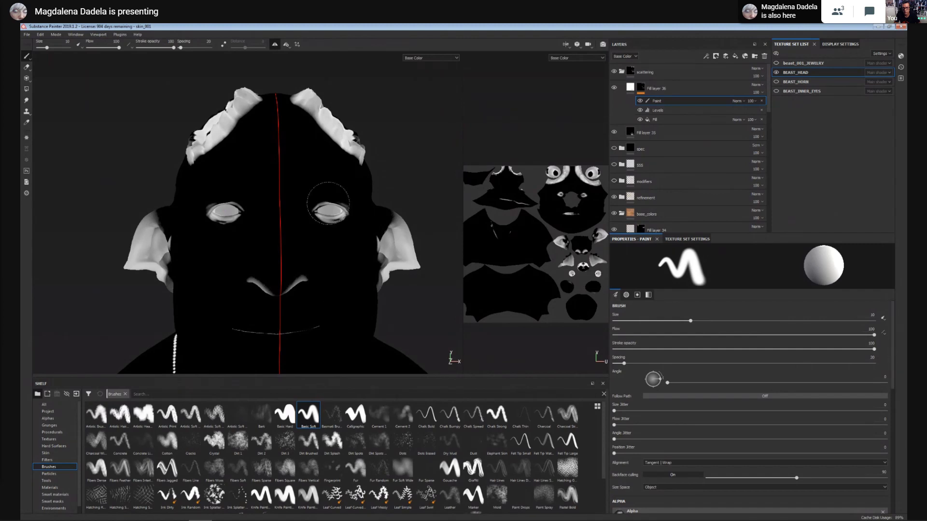
mouse_move(327, 212)
mouse_down()
mouse_move(344, 186)
mouse_move(330, 221)
mouse_move(337, 226)
mouse_move(325, 219)
mouse_up()
key(x)
Paint the nostril, mouth and small inner islands black in the UV layout, leaving the ears white.
alt+middle_drag(562, 263, 528, 259)
scroll(549, 209, up, 5)
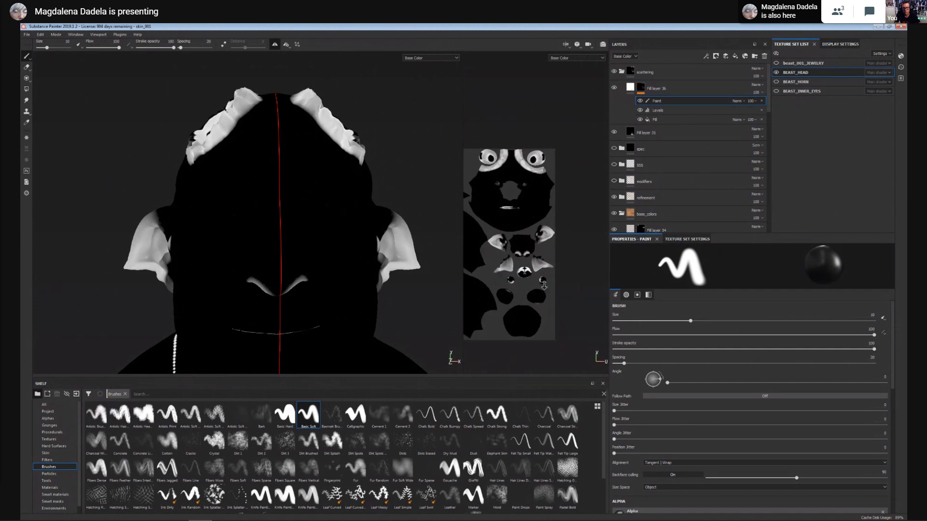
mouse_move(549, 209)
alt+middle_down()
mouse_move(553, 227)
mouse_move(530, 262)
alt+middle_up()
alt+middle_drag(535, 316, 543, 267)
mouse_move(527, 249)
mouse_down()
mouse_move(525, 260)
mouse_move(543, 256)
mouse_up()
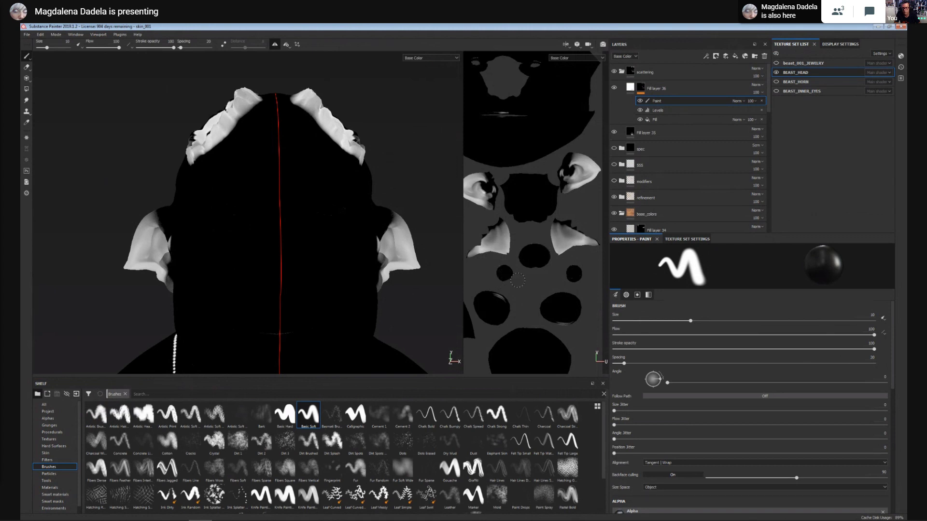
Paint the horn sockets and the ridges around them black in the UV layout.
alt+middle_drag(521, 125, 565, 285)
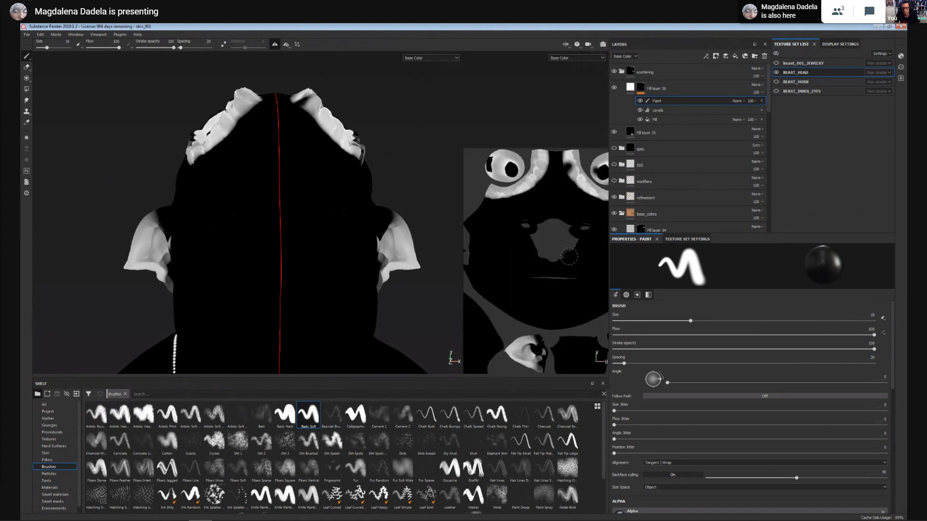
alt+middle_drag(566, 251, 548, 331)
mouse_move(533, 232)
mouse_down()
mouse_move(536, 242)
mouse_move(475, 242)
mouse_move(473, 285)
mouse_move(513, 245)
mouse_up()
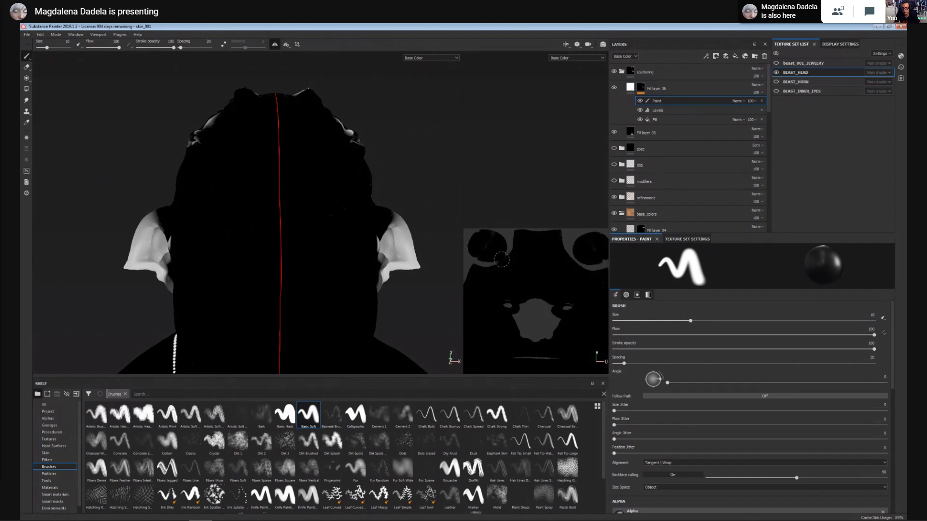
Paint out the white dotted line and stray specks on the neck and chest in black.
alt+right_drag(382, 333, 324, 189)
alt+middle_drag(369, 270, 296, 140)
alt+right_drag(369, 270, 341, 223)
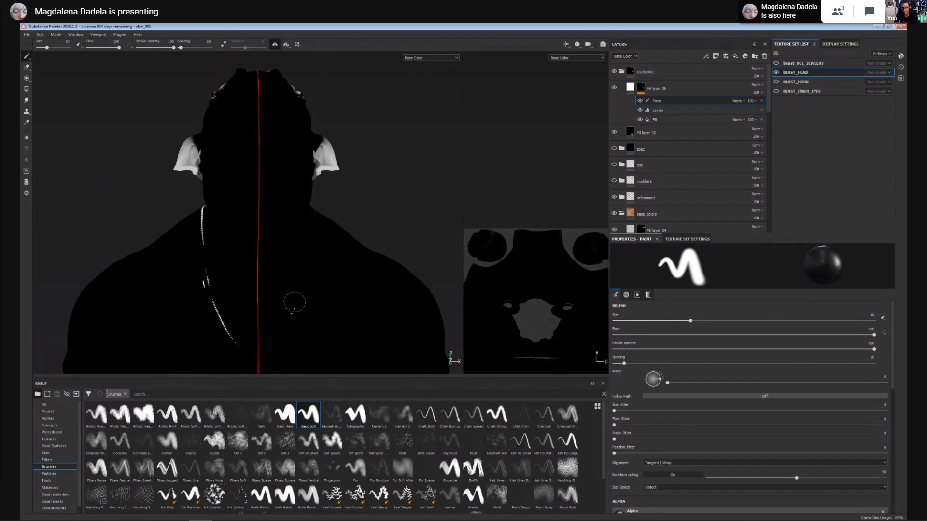
mouse_move(296, 302)
mouse_down()
mouse_move(214, 313)
mouse_move(205, 276)
mouse_up()
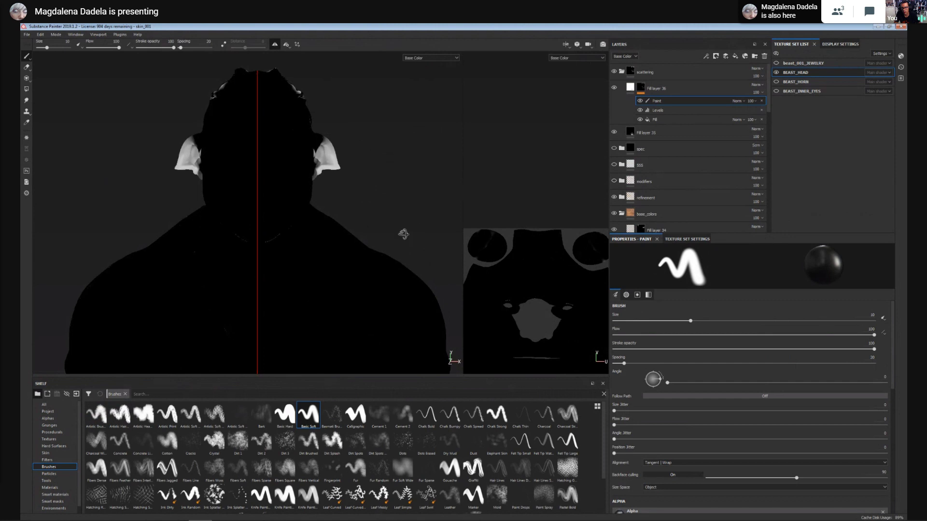
alt+drag(414, 180, 407, 204)
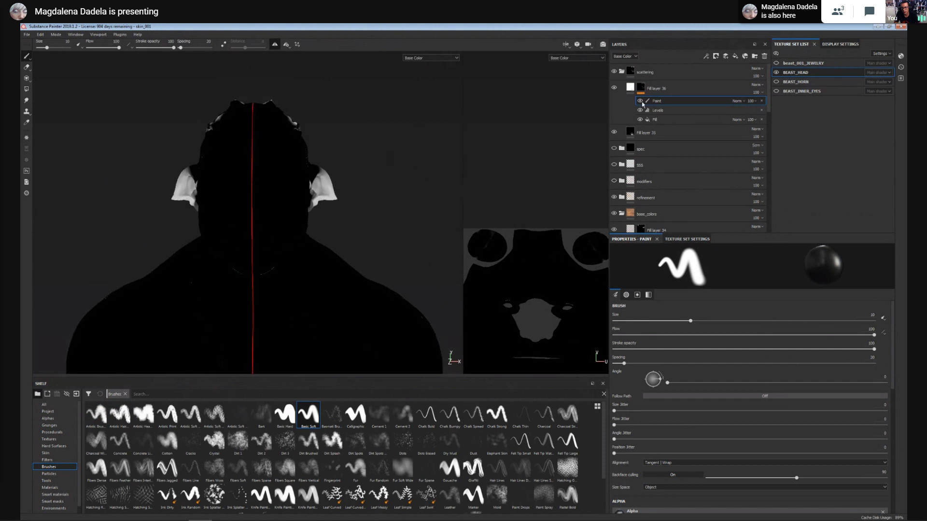
Select the scattering folder and collapse it.
click(653, 73)
alt+middle_drag(378, 282, 377, 241)
alt+right_drag(377, 241, 392, 290)
alt+middle_drag(393, 248, 412, 302)
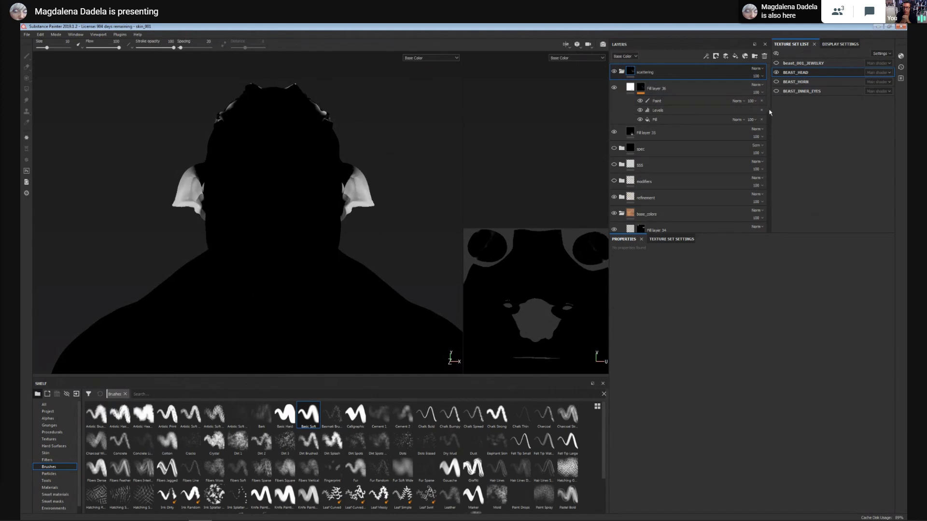
click(625, 72)
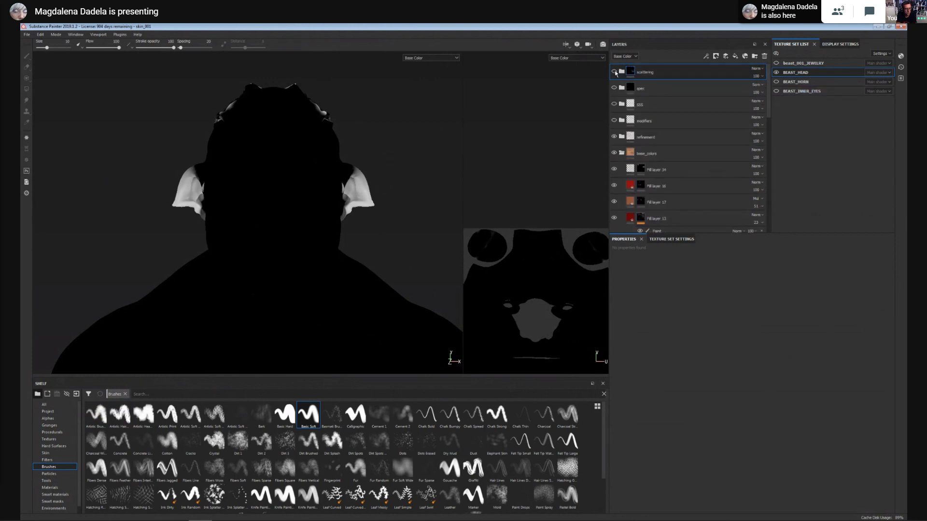
Compare the scattering map with the skin colors by toggling the scattering folder's visibility, and review the layers inside it.
click(615, 73)
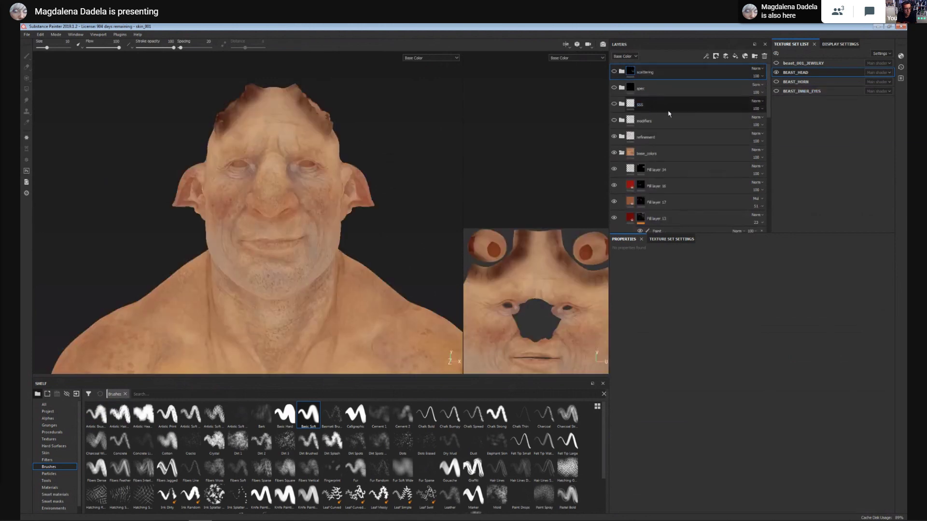
click(614, 72)
click(615, 72)
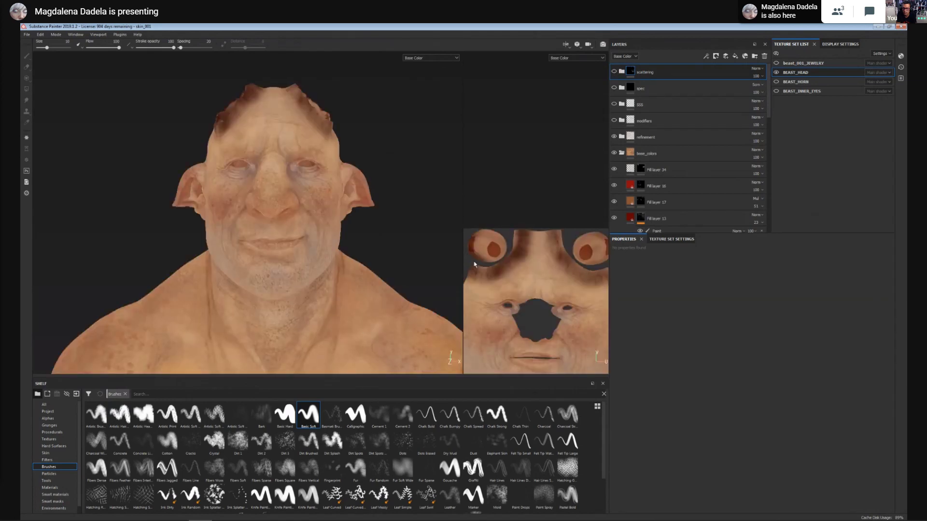
click(614, 72)
click(622, 72)
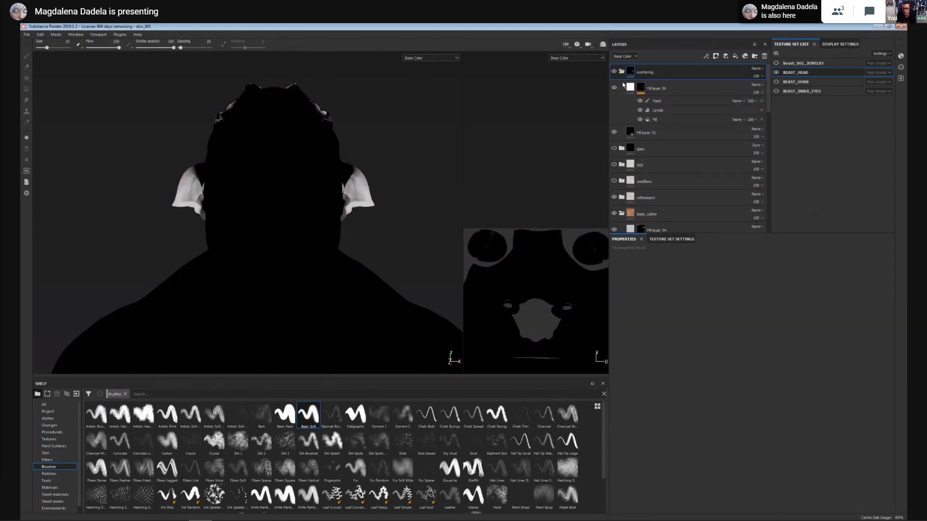
click(622, 72)
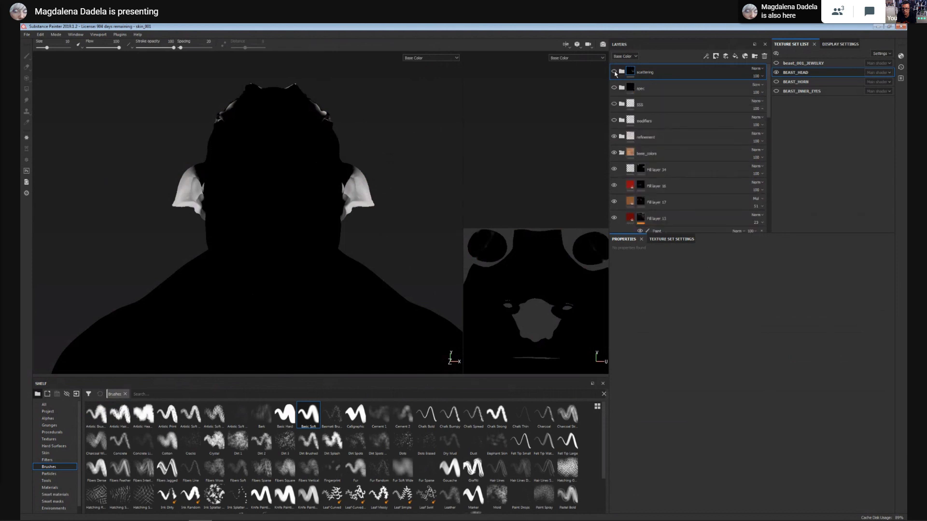
Hide the scattering folder and turn on the SSS folder's visibility.
click(614, 72)
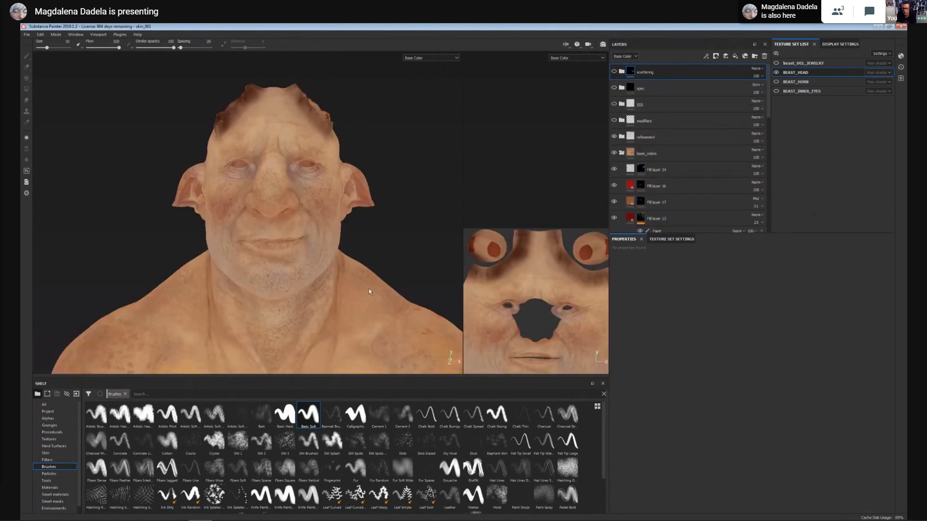
scroll(369, 288, up, 3)
click(642, 104)
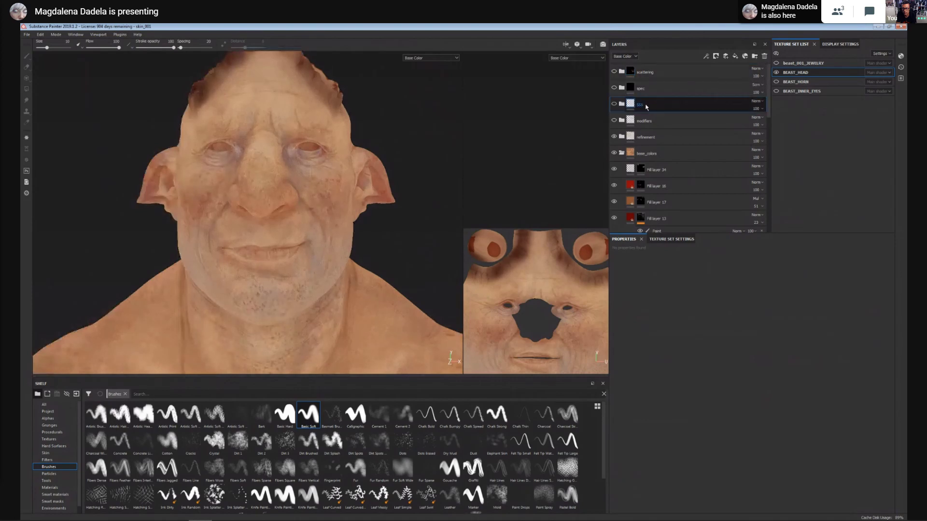
click(614, 104)
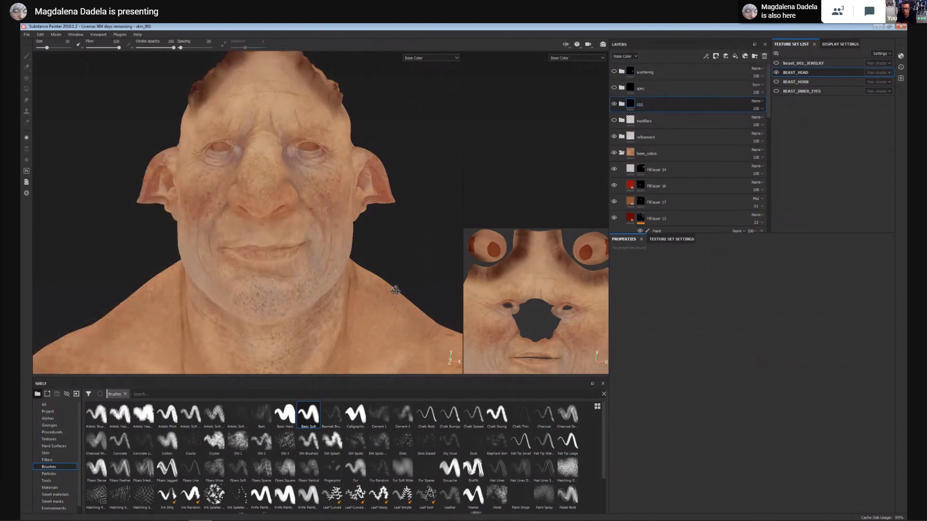
mouse_move(395, 290)
alt+mouse_down()
mouse_move(303, 305)
mouse_move(388, 294)
alt+mouse_up()
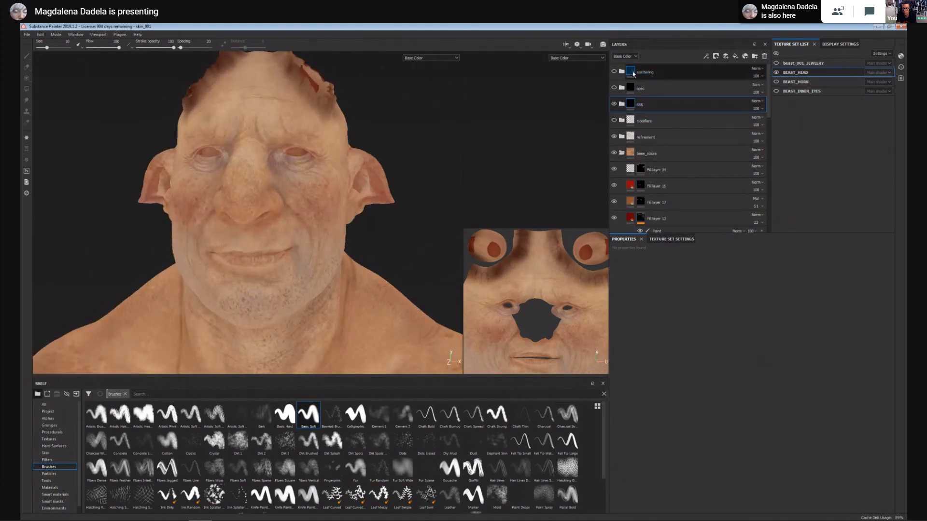
Review the fill layers inside the SSS folder and select the masked fill layer at its top.
click(622, 104)
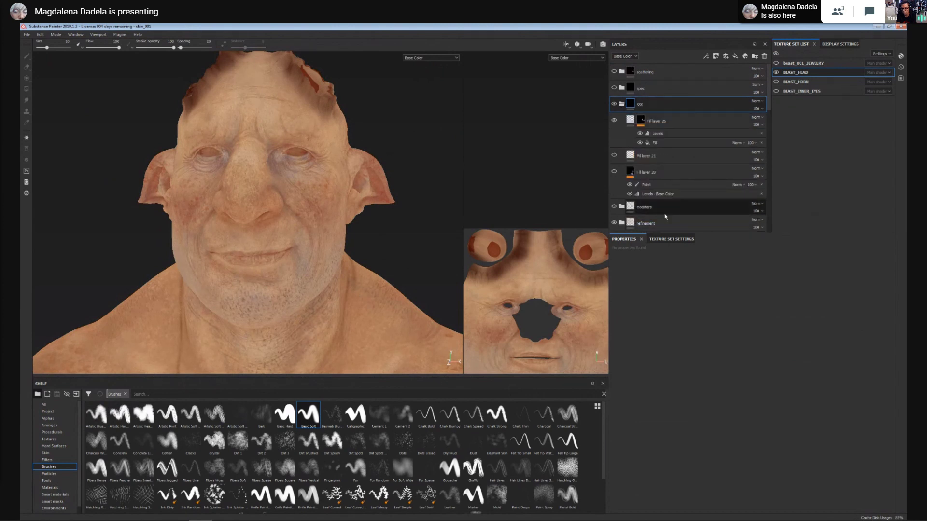
click(622, 104)
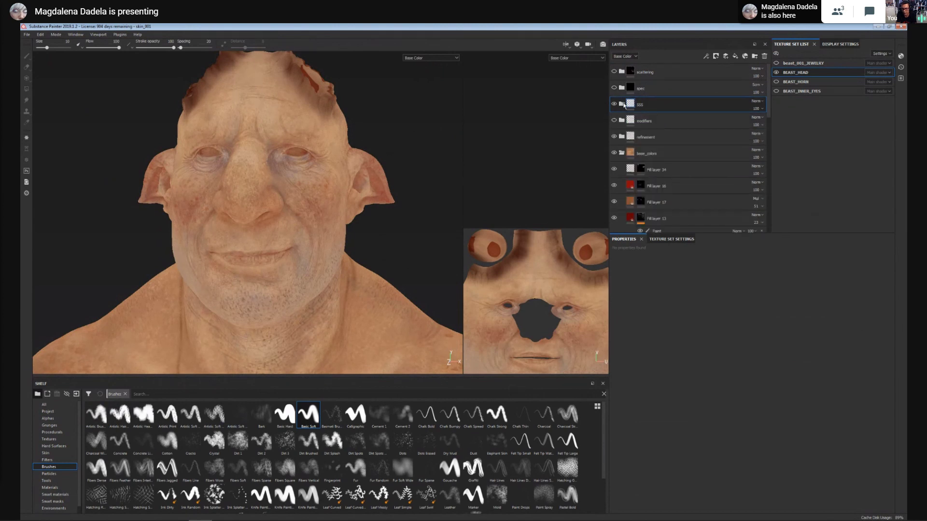
click(622, 104)
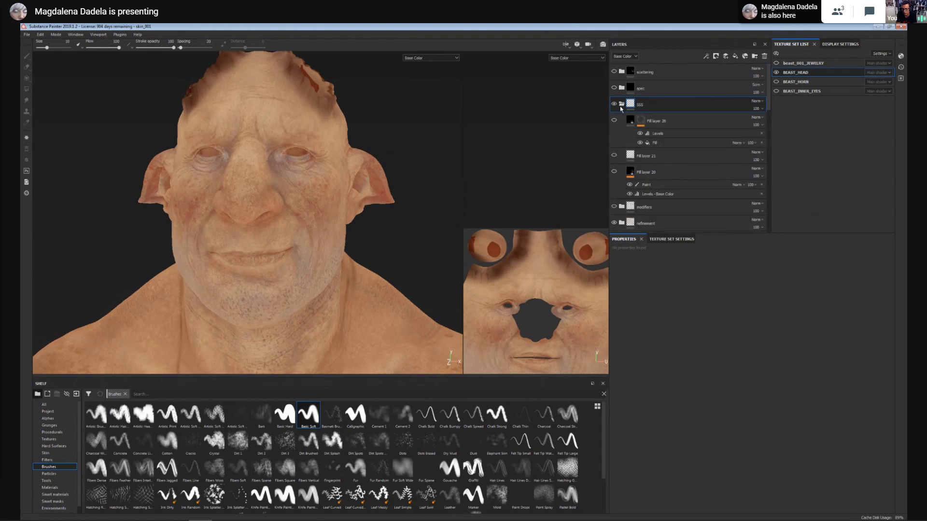
click(664, 121)
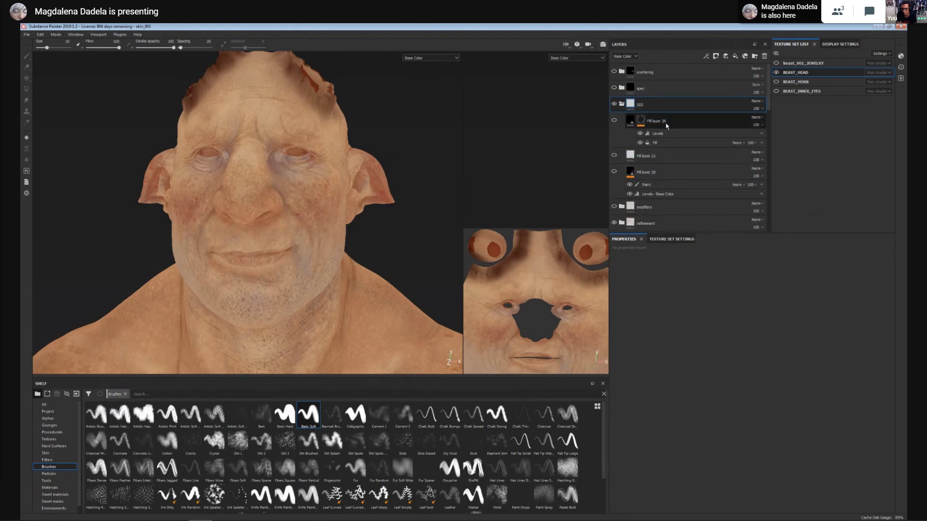
alt+drag(386, 266, 396, 272)
click(455, 58)
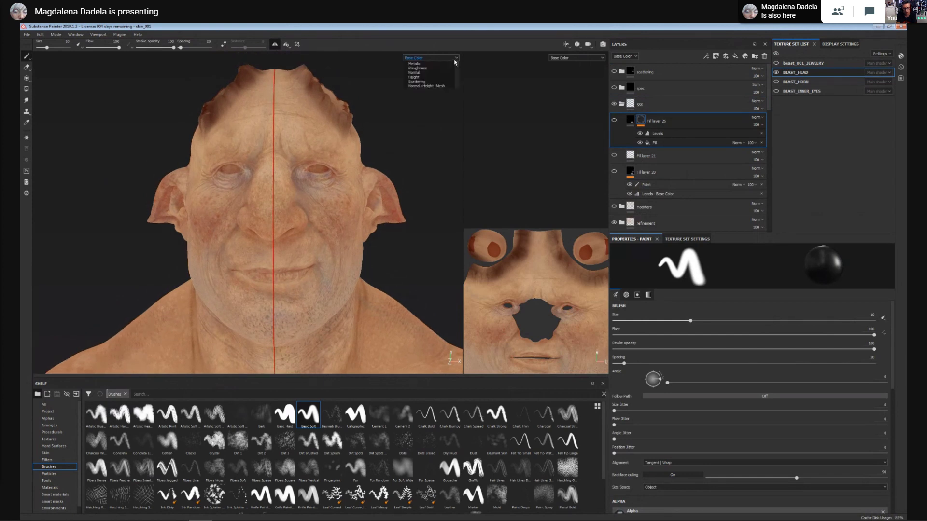
click(432, 267)
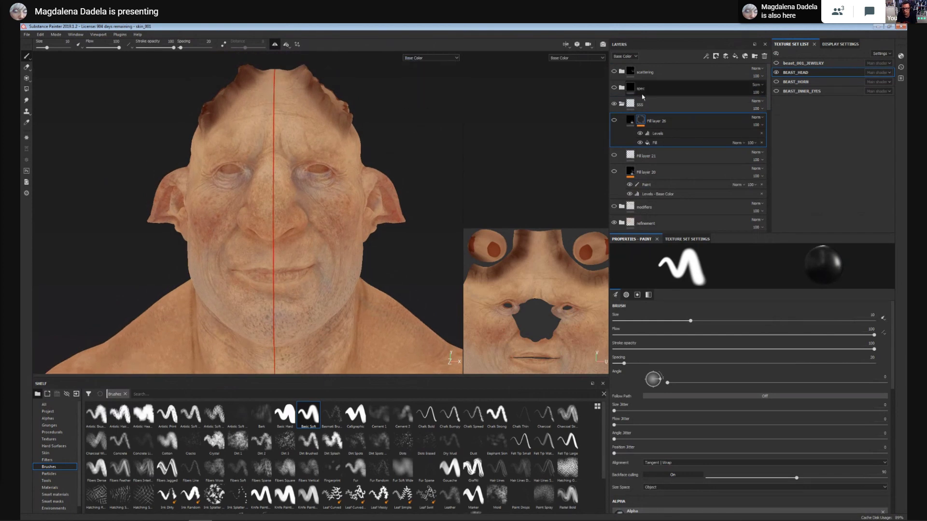
Show the scattering folder and examine its black-and-white map on the ears, horn sockets and shoulders from several angles.
click(634, 72)
click(614, 71)
alt+middle_drag(391, 333, 396, 297)
alt+right_drag(396, 295, 395, 92)
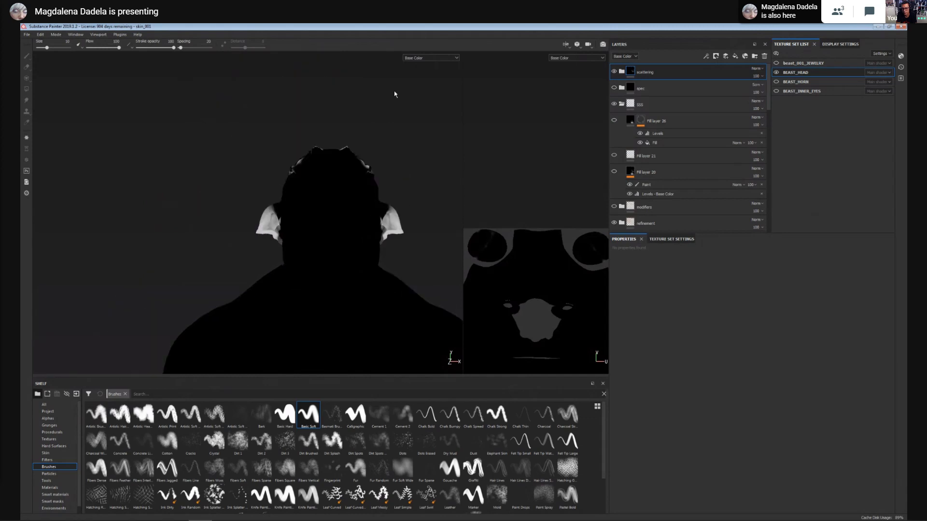
mouse_move(404, 338)
alt+mouse_down()
mouse_move(320, 348)
mouse_move(406, 343)
alt+mouse_up()
mouse_move(399, 311)
alt+right_down()
mouse_move(385, 263)
mouse_move(394, 306)
alt+right_up()
alt+drag(395, 306, 358, 307)
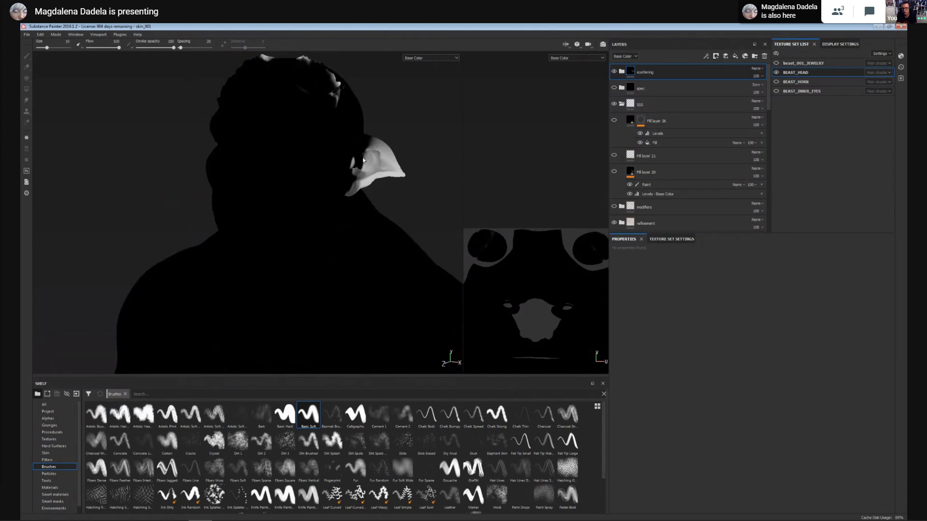
alt+drag(363, 160, 383, 248)
mouse_move(383, 248)
alt+middle_down()
mouse_move(364, 285)
mouse_move(366, 250)
alt+middle_up()
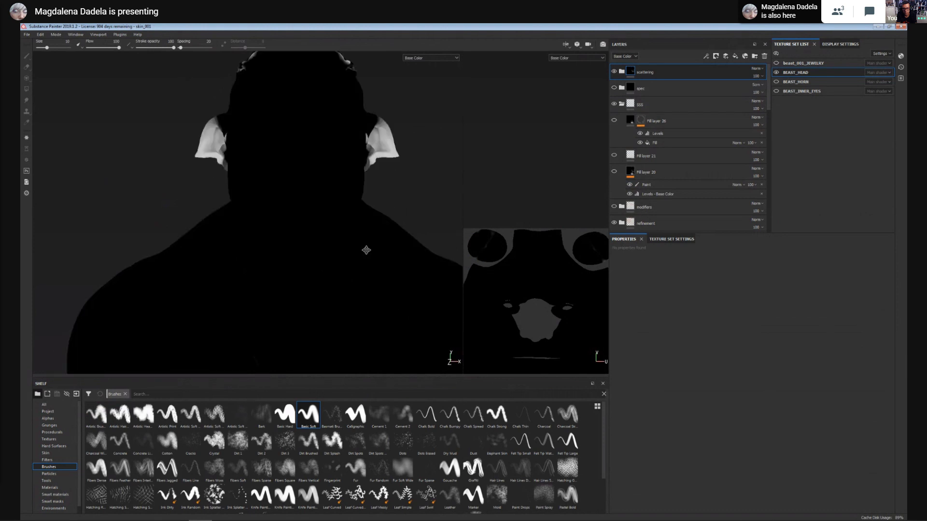
Review the fill layers inside the scattering folder, leaving the folder hidden and collapsed.
click(621, 72)
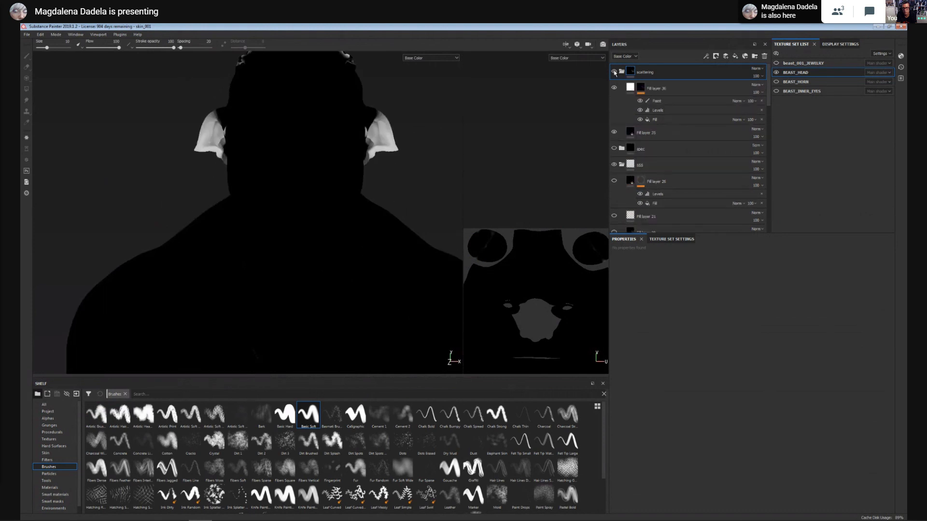
click(614, 72)
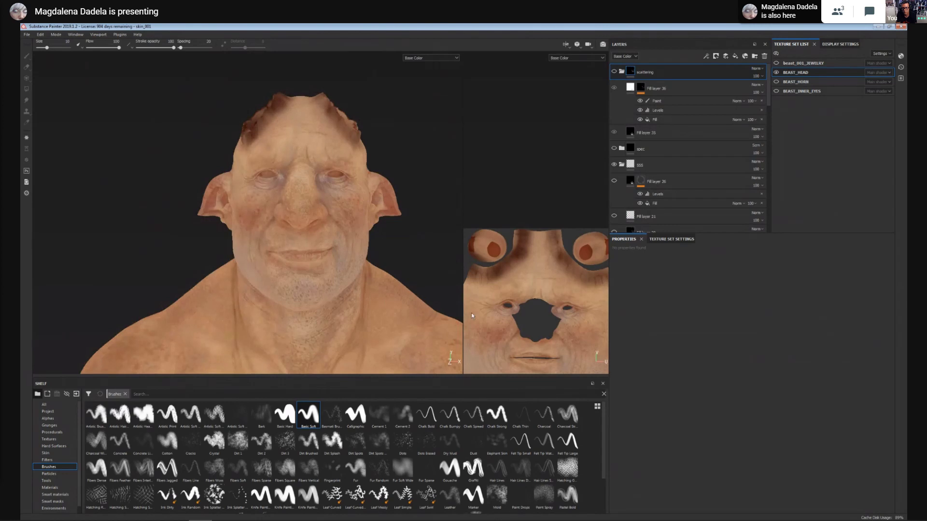
click(622, 73)
mouse_move(634, 85)
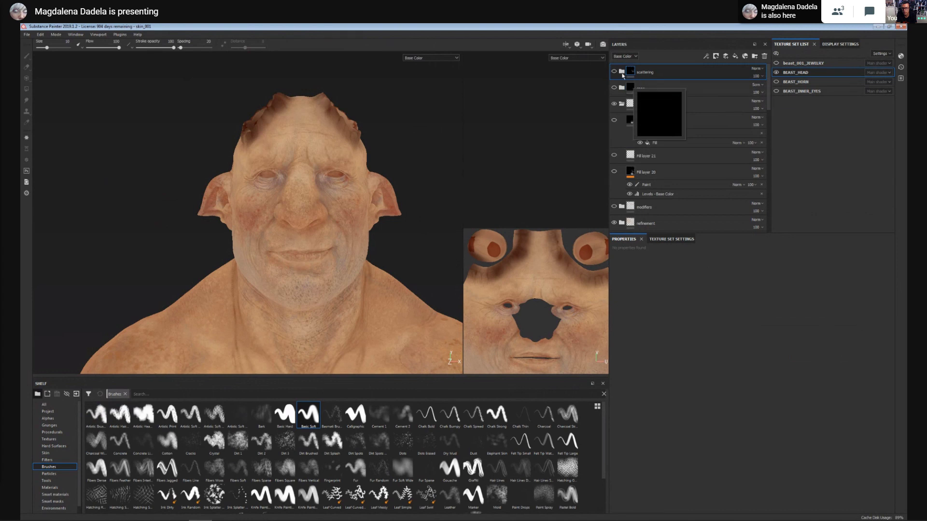
click(622, 73)
click(614, 73)
click(615, 72)
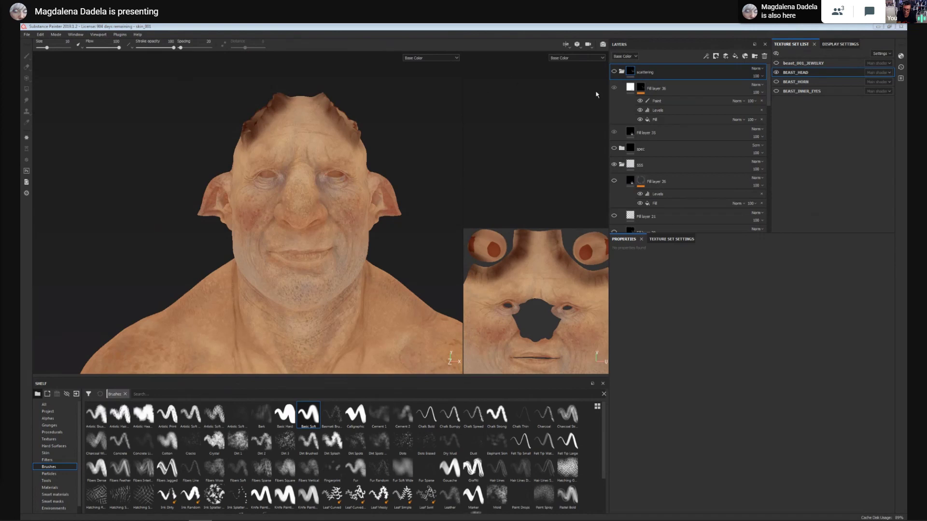
click(622, 72)
Collapse the SSS folder, compare the skin with base_colors hidden and shown, and look over the base_colors and refinement folders.
click(622, 104)
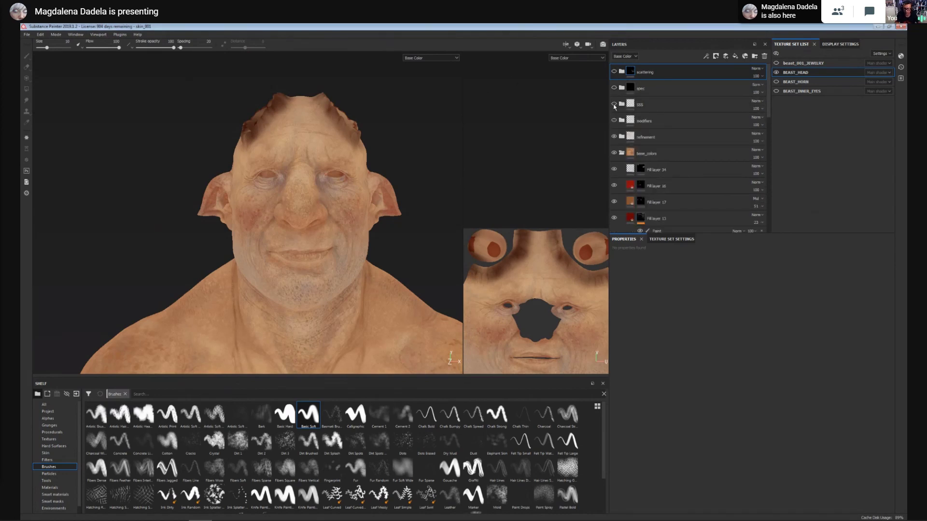
click(614, 104)
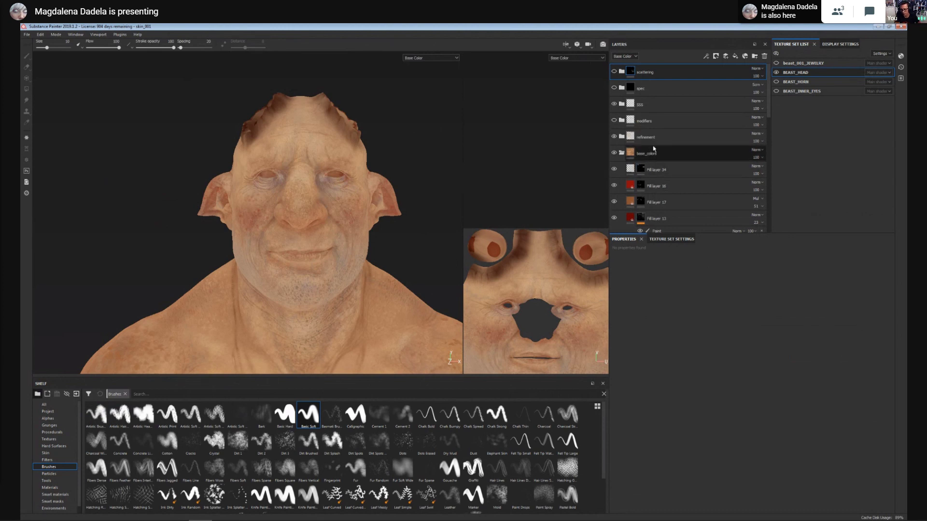
click(624, 160)
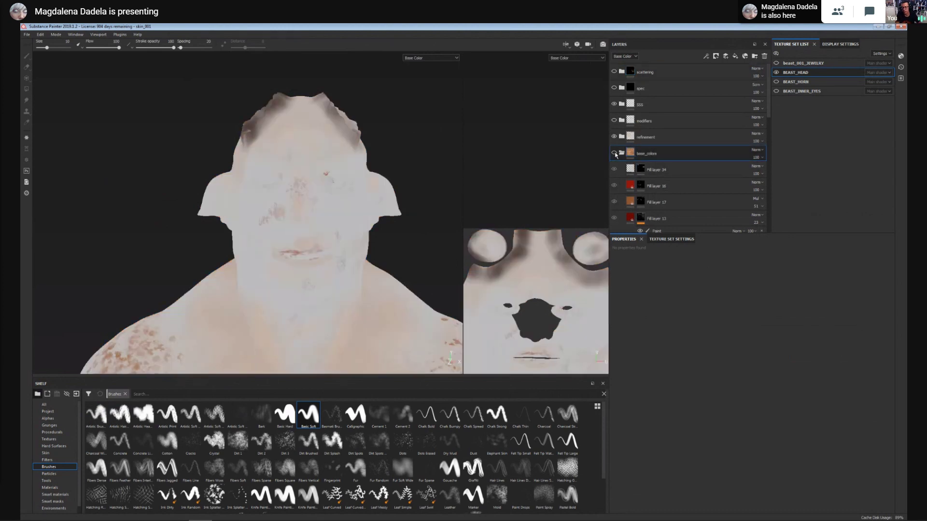
click(614, 153)
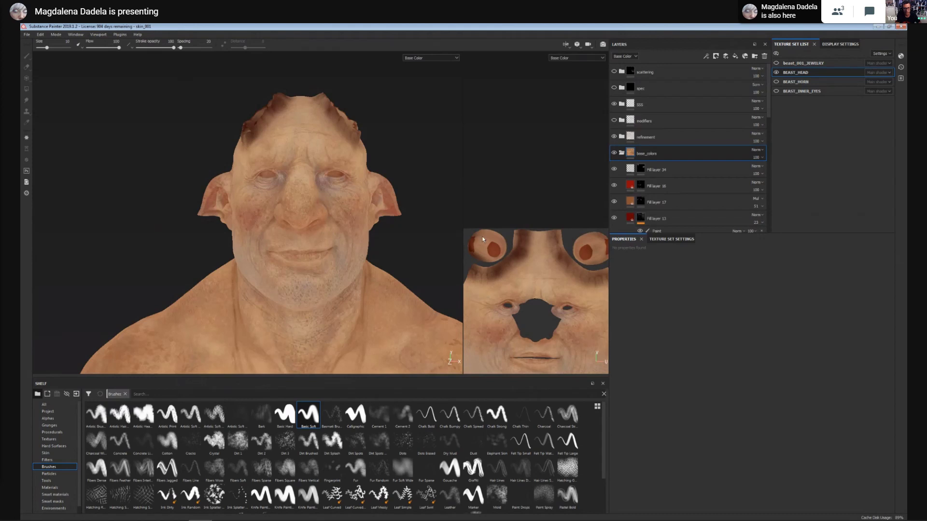
scroll(770, 132, down, 2)
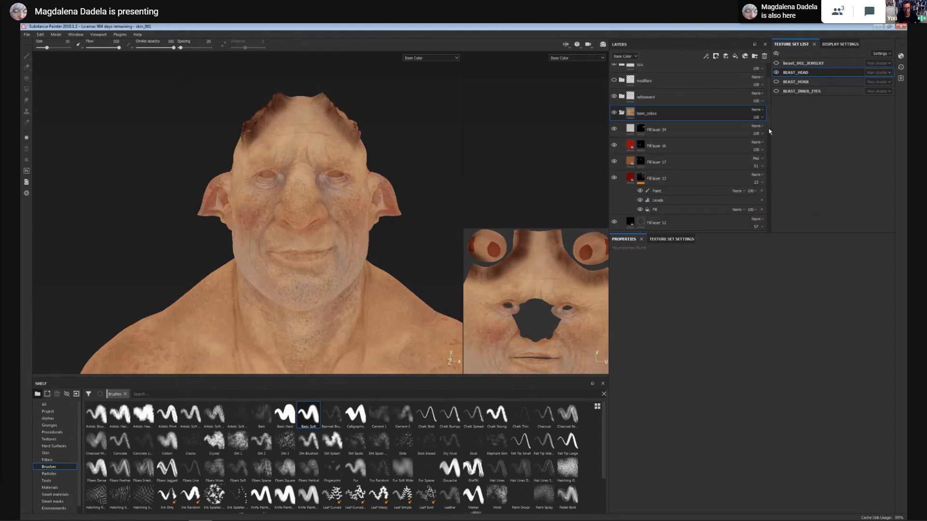
click(622, 113)
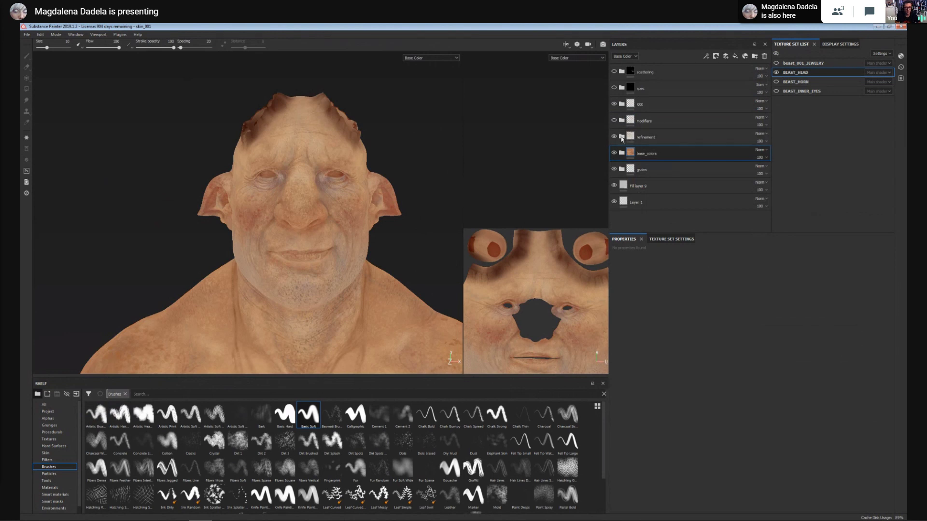
click(622, 137)
click(622, 137)
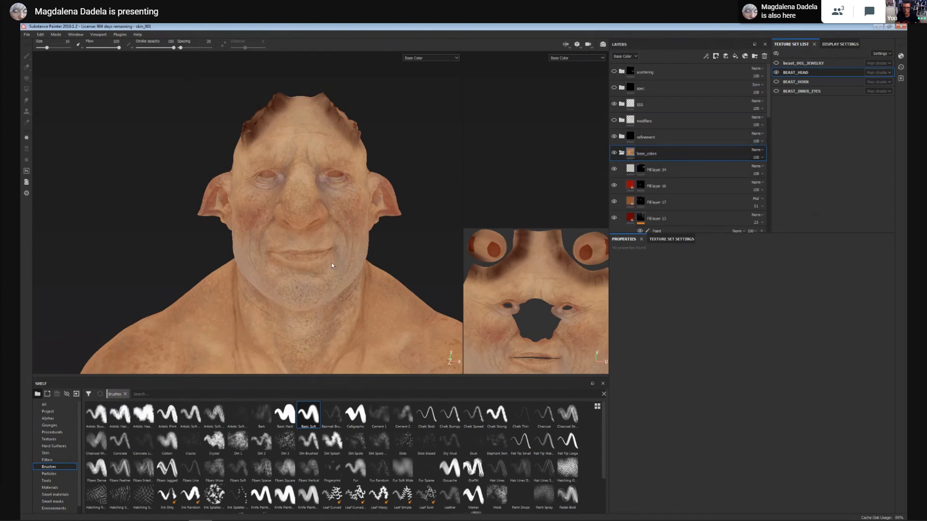
Switch the viewports from Base Color to the Material display and frame the head.
key(m)
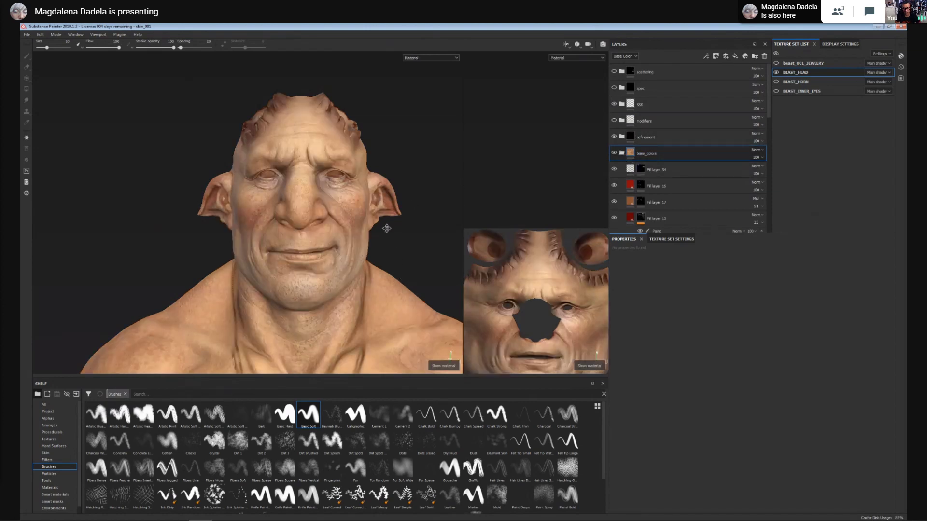
scroll(322, 161, up, 2)
alt+middle_drag(323, 161, 316, 146)
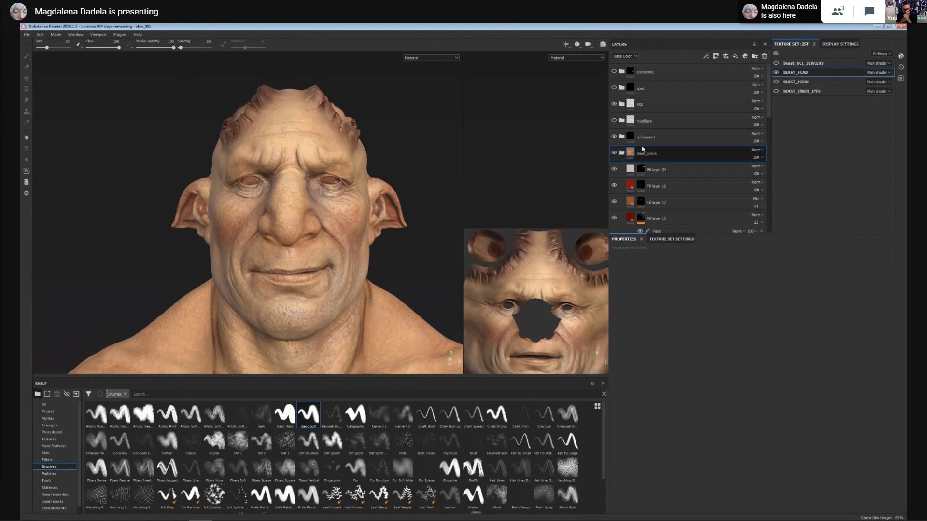
alt+middle_drag(270, 161, 262, 139)
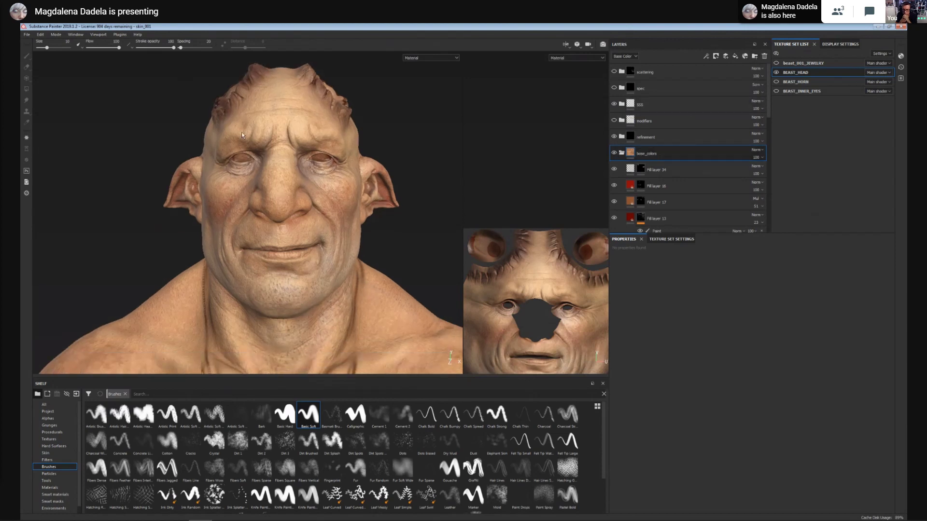
Add a fill layer directly above the base_colors folder and restrict it to the roughness channel.
click(735, 56)
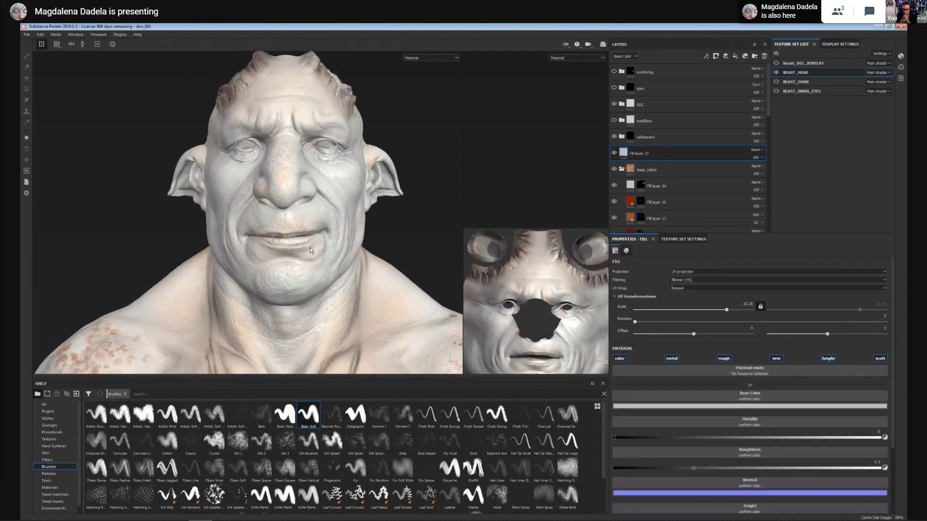
scroll(709, 191, down, 10)
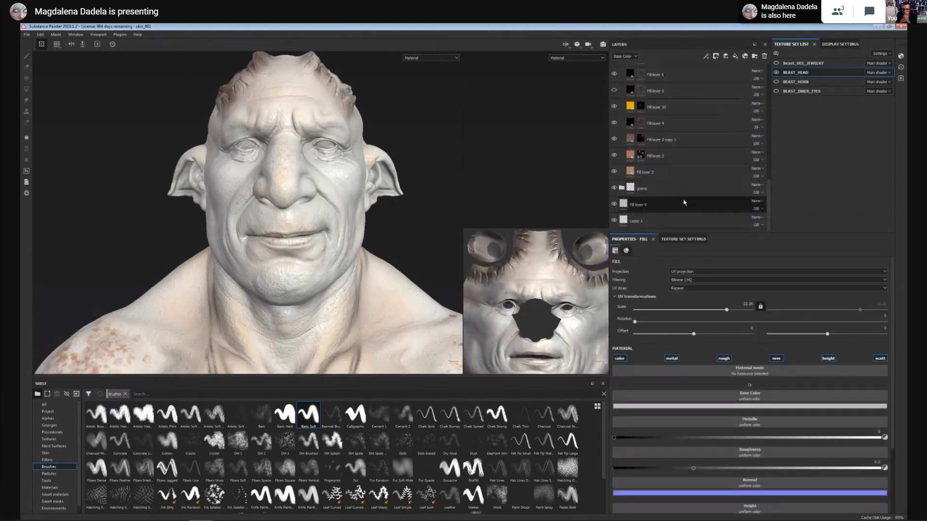
scroll(633, 209, up, 10)
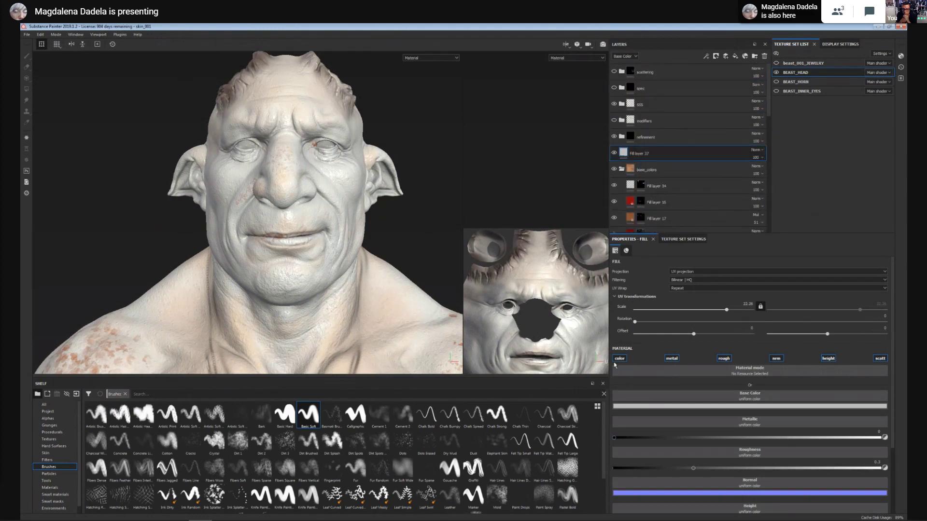
click(724, 358)
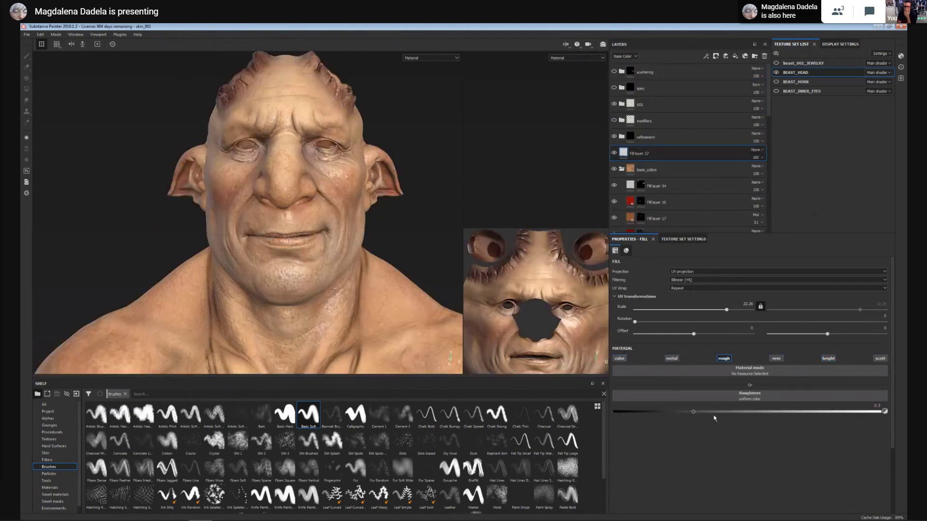
click(724, 359)
click(724, 359)
click(724, 360)
click(724, 359)
Raise the new fill layer's roughness to 1 and inspect the face's surface up close.
drag(694, 414, 719, 422)
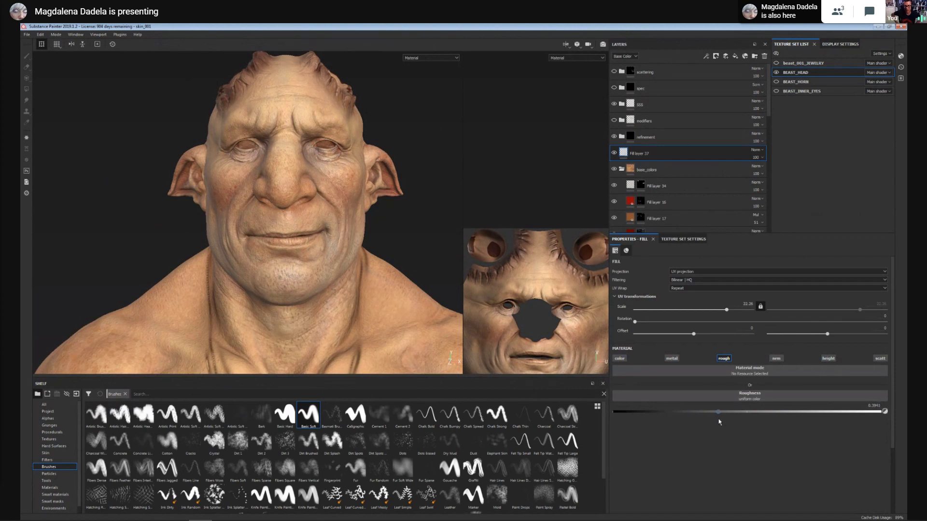
alt+drag(213, 264, 213, 273)
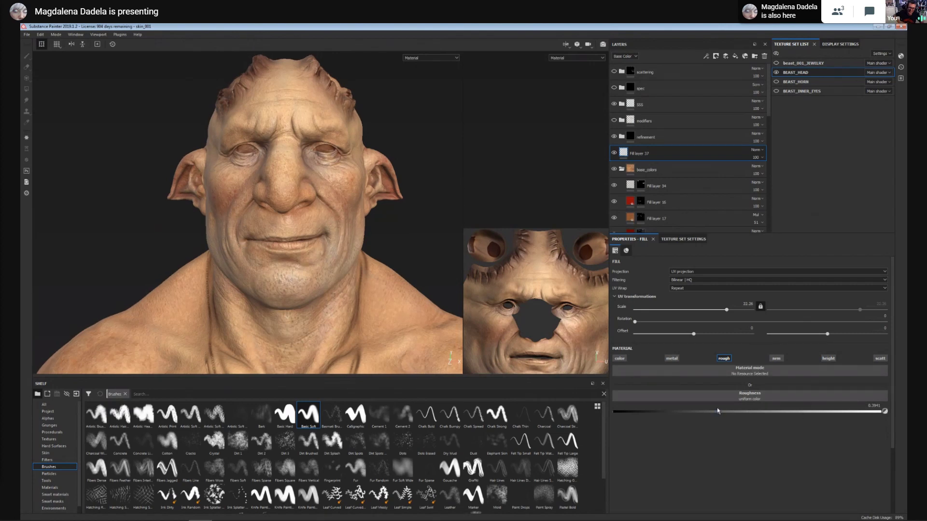
drag(719, 413, 906, 424)
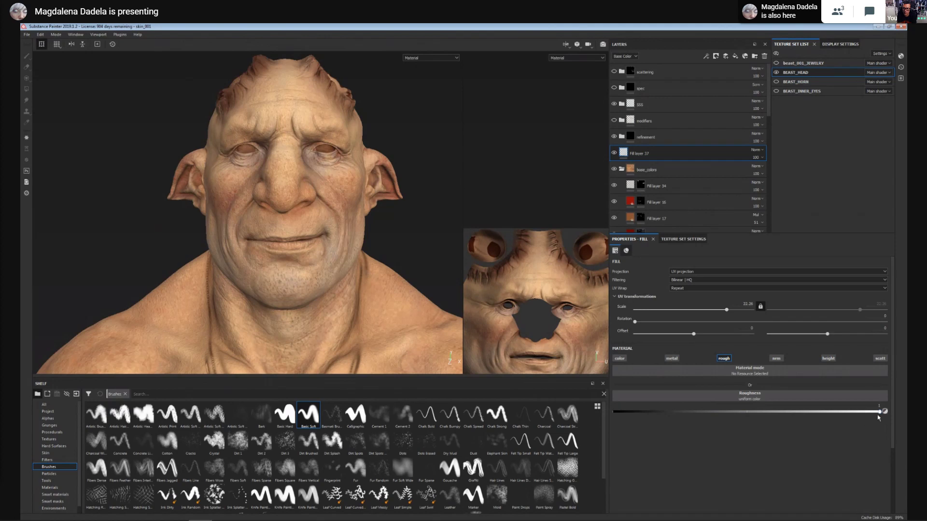
drag(878, 415, 901, 432)
alt+right_drag(159, 140, 201, 209)
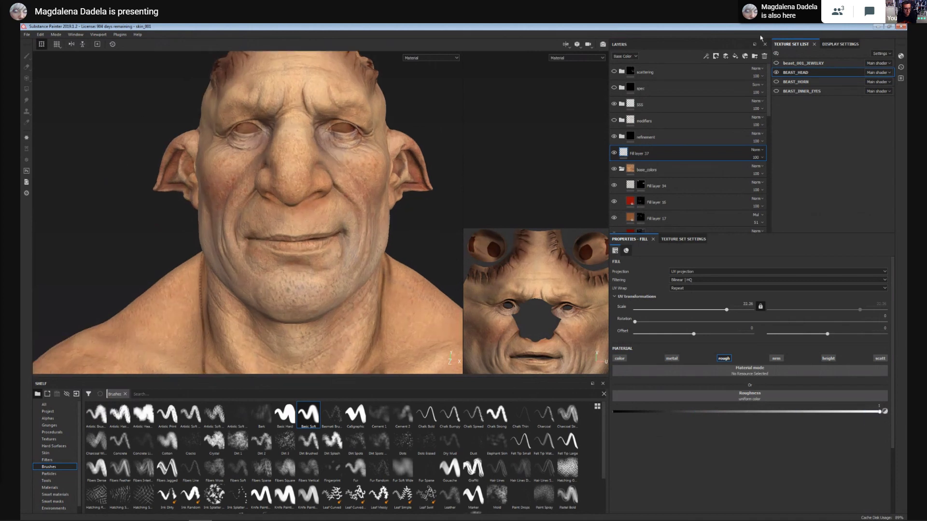
Open and show the spec folder, and change its blending mode to Normal.
click(654, 89)
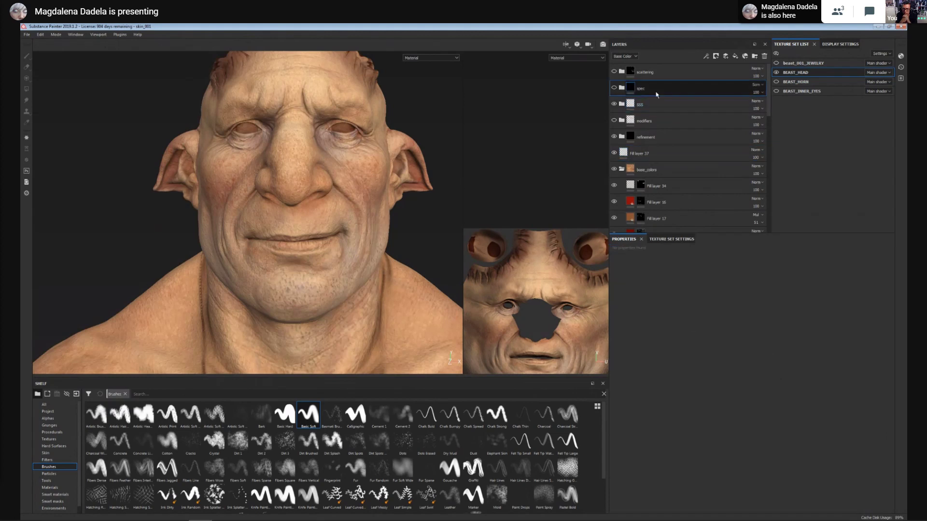
click(622, 88)
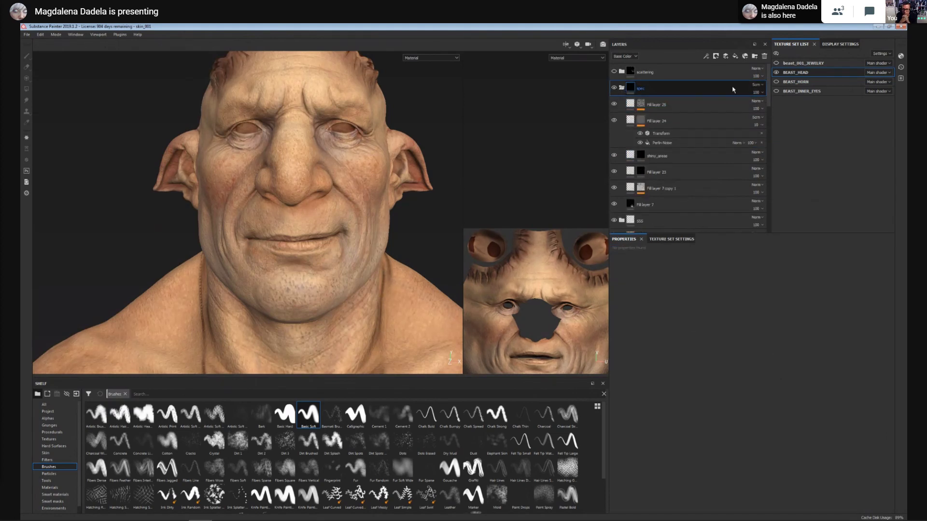
click(756, 89)
click(767, 95)
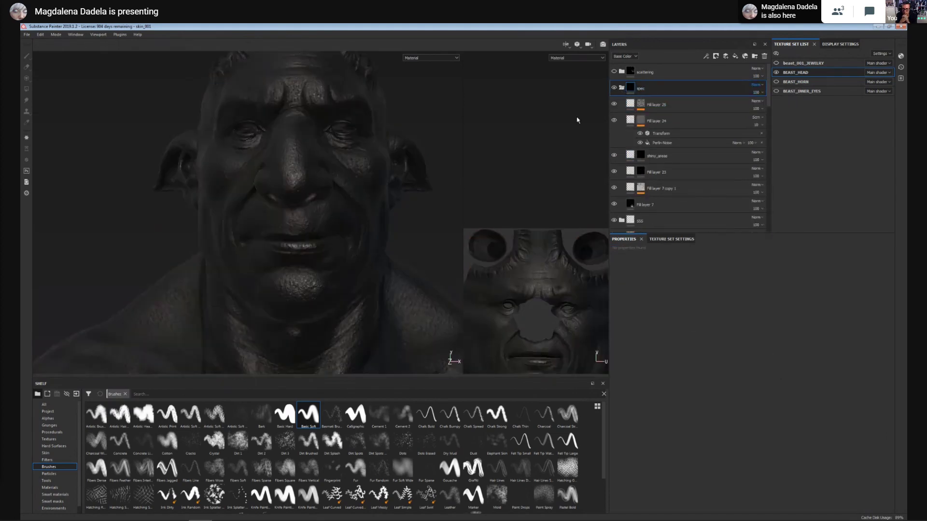
alt+drag(358, 192, 366, 263)
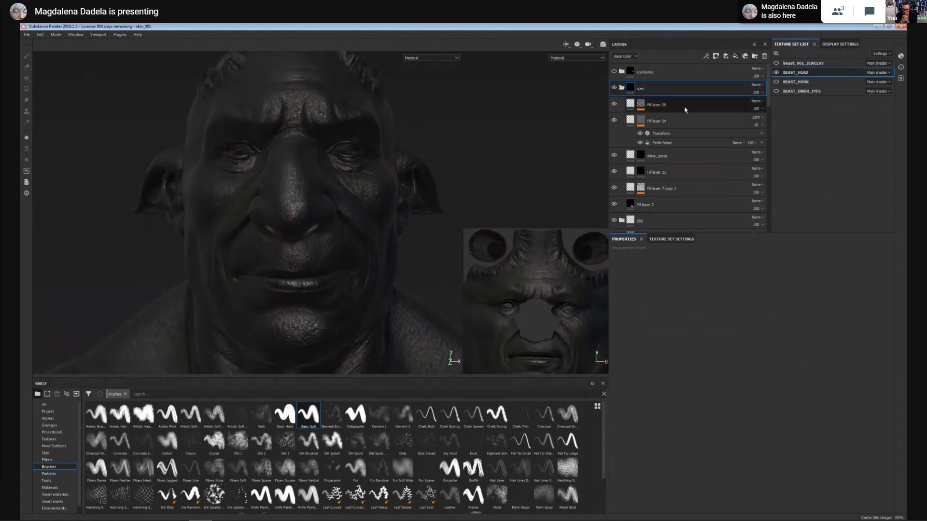
Inspect Fill layer 25 and its mask in single-channel displays, collapse the spec folder, and return to the Material display.
click(664, 103)
alt+drag(348, 181, 315, 177)
click(431, 57)
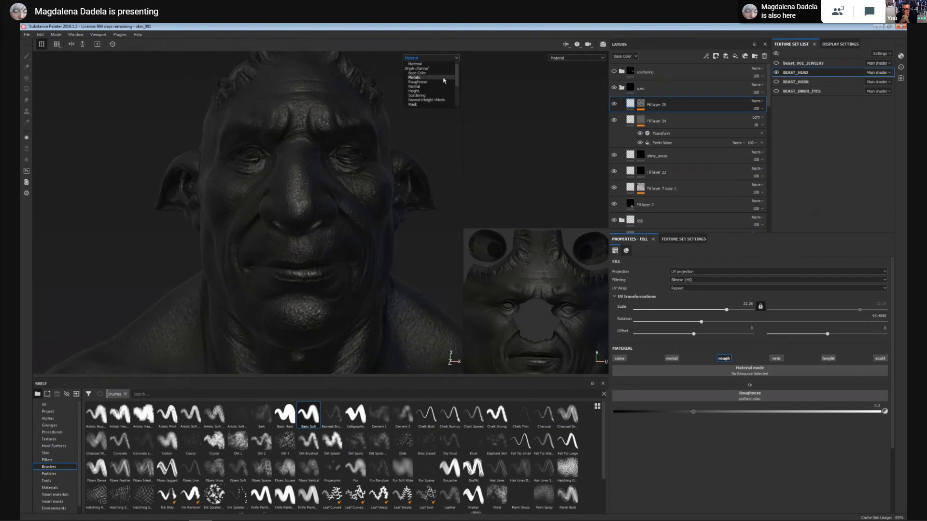
click(443, 105)
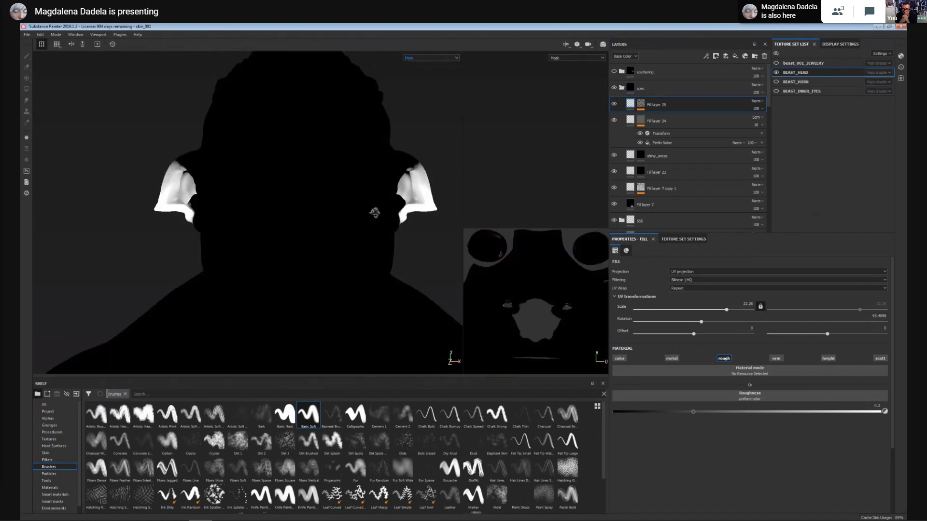
click(640, 104)
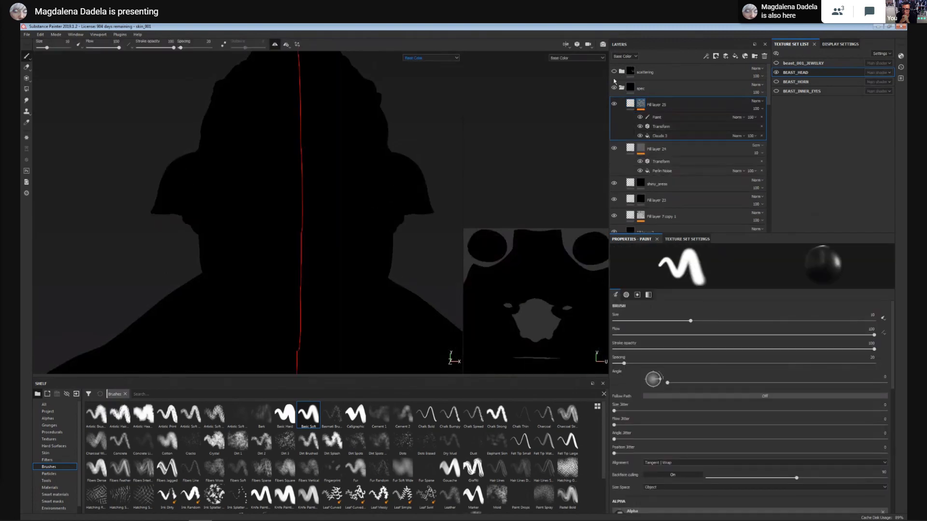
mouse_move(368, 160)
alt+mouse_down()
mouse_move(358, 175)
mouse_move(369, 173)
alt+mouse_up()
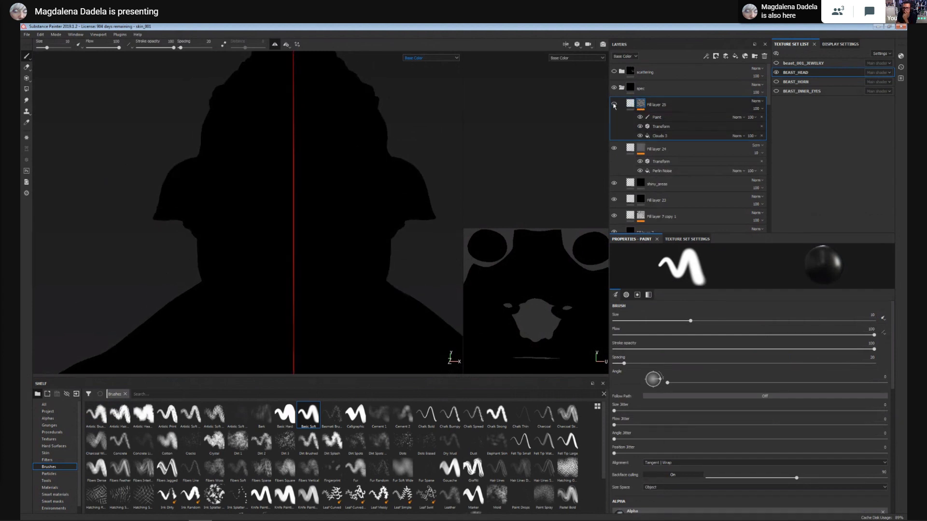
click(621, 88)
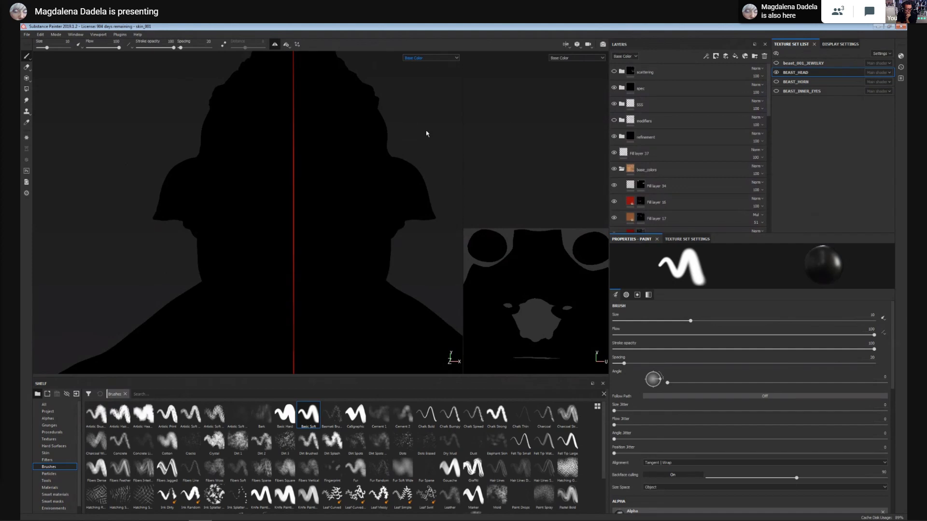
key(m)
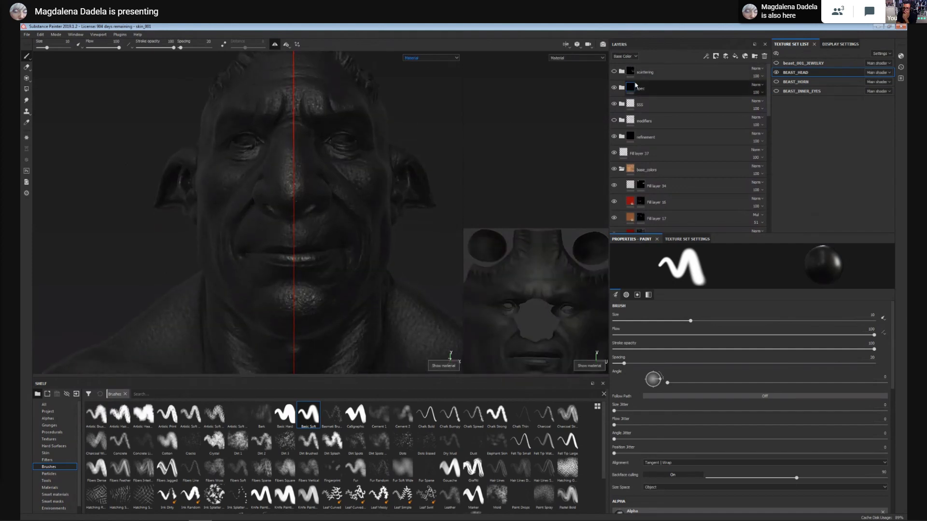
Reopen the spec folder and examine its fill layers, comparing the skin with Fill layer 7 copy 1 hidden and shown.
click(622, 89)
click(657, 118)
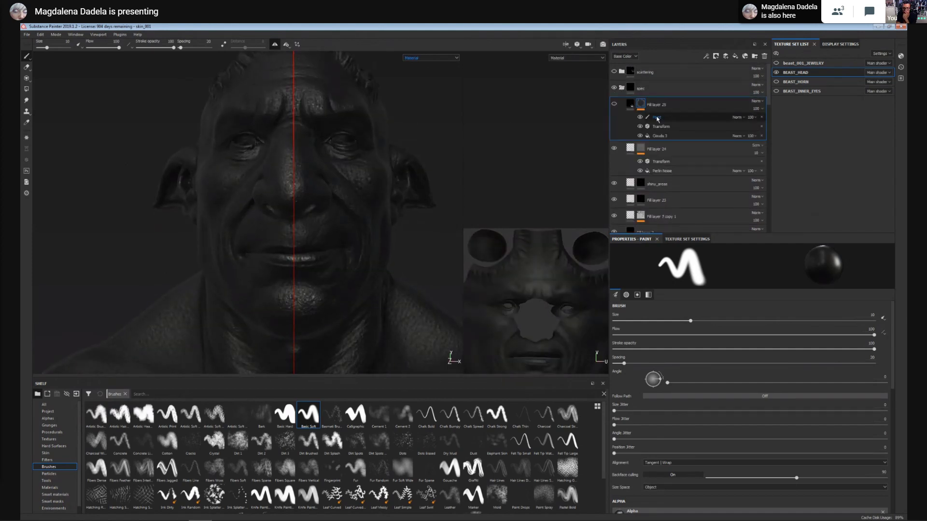
scroll(657, 154, down, 3)
click(657, 154)
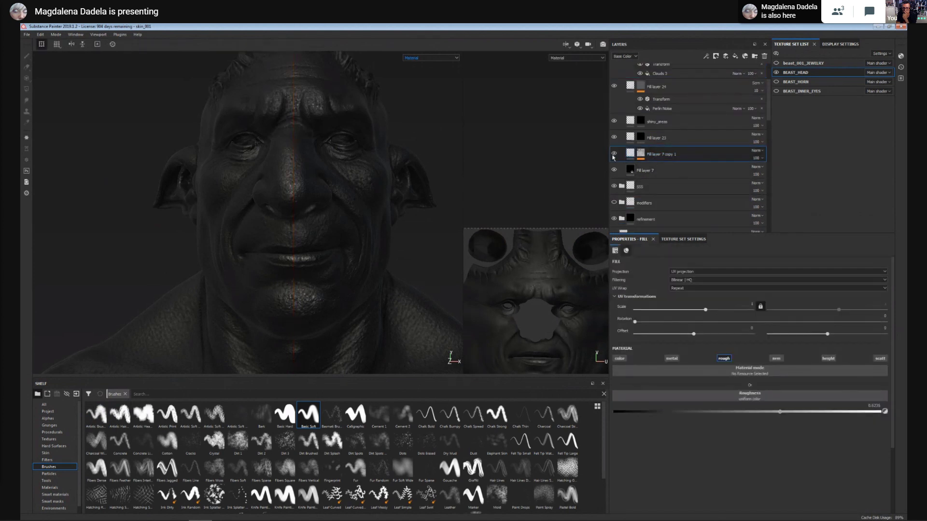
click(614, 154)
click(614, 154)
alt+drag(329, 199, 337, 201)
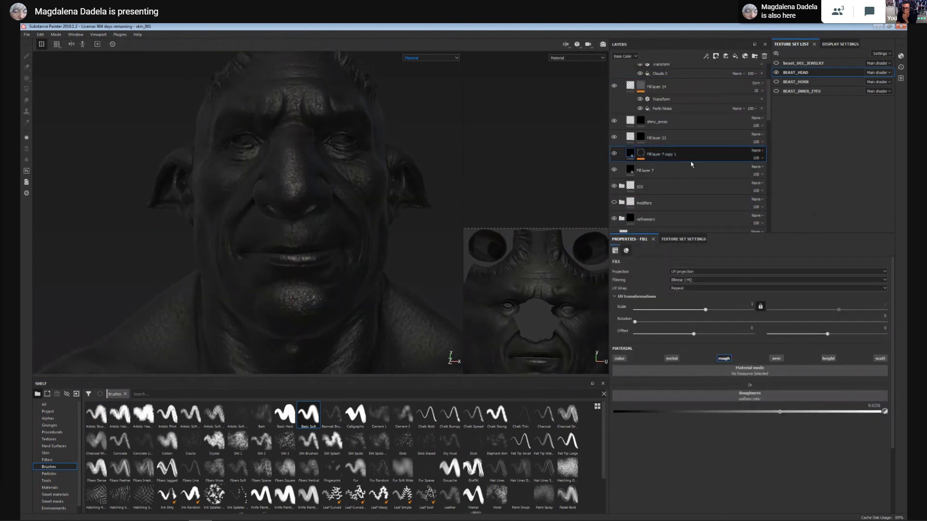
click(668, 140)
alt+middle_drag(333, 218, 316, 155)
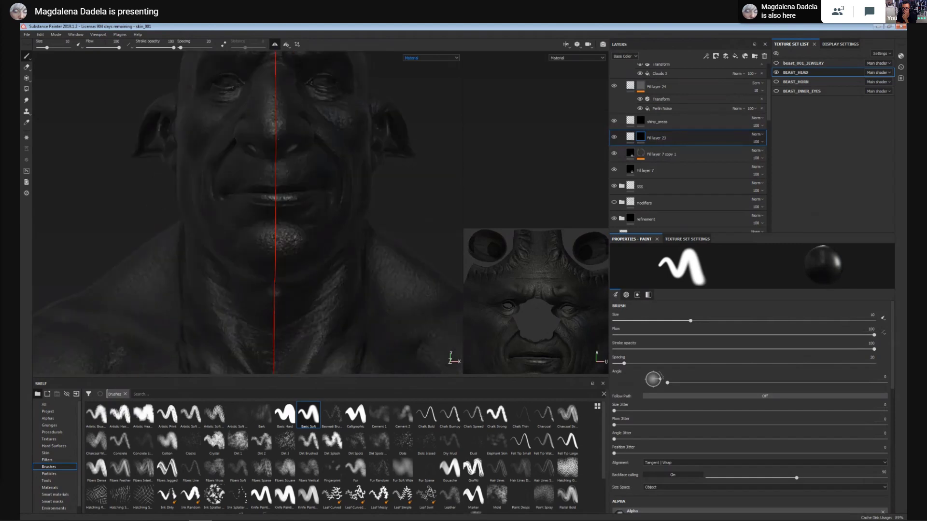
alt+right_drag(316, 160, 290, 213)
alt+middle_drag(306, 218, 272, 164)
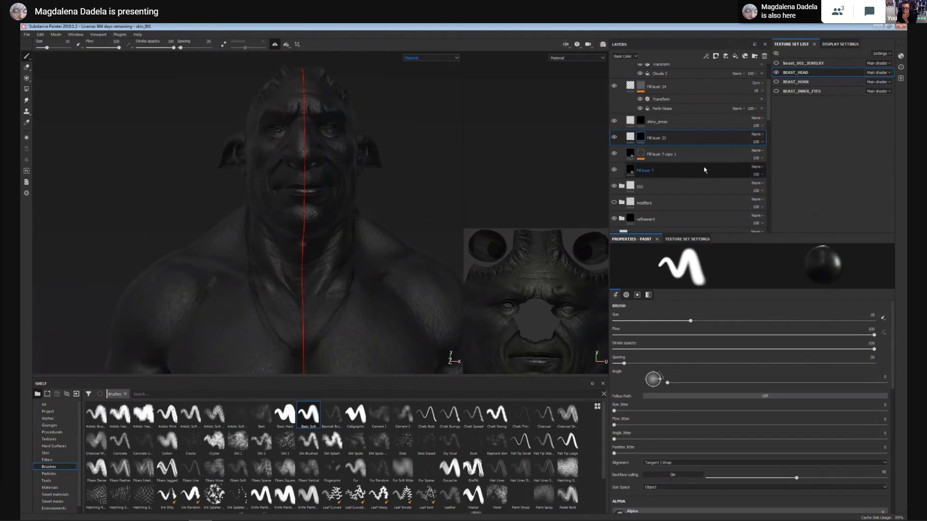
Add a fill layer directly above Fill layer 7 and restrict it to the roughness channel.
click(705, 170)
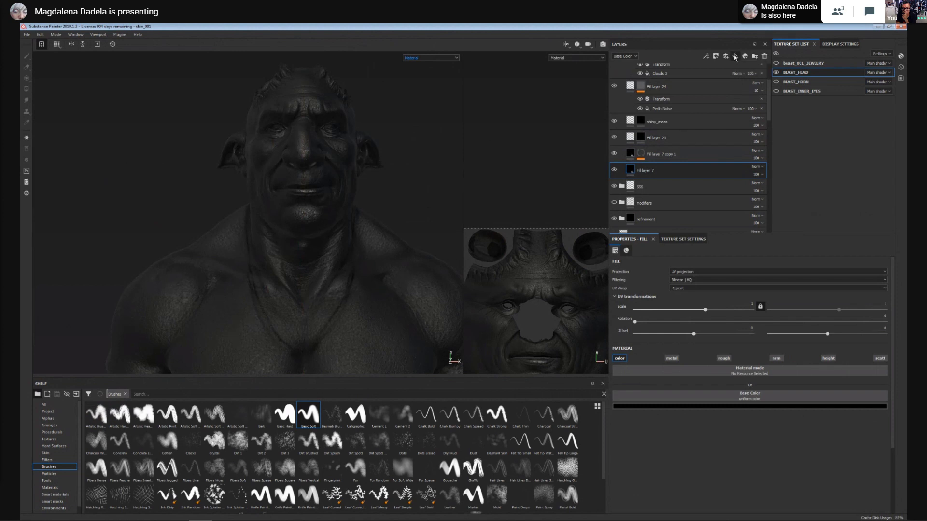
click(734, 57)
scroll(708, 407, down, 3)
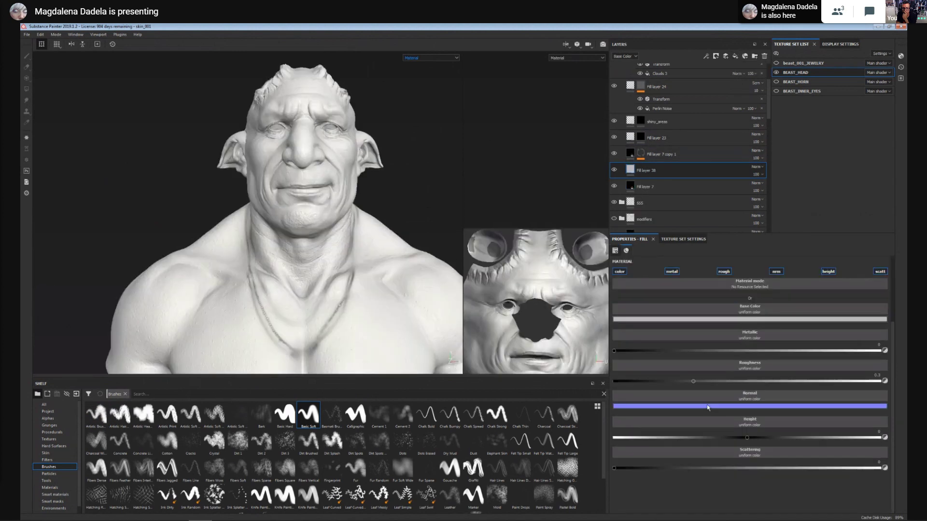
click(724, 271)
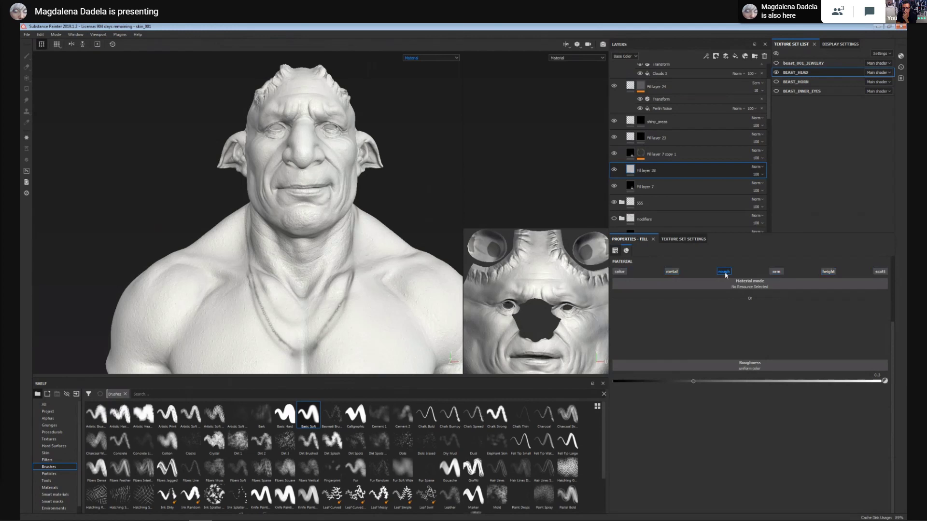
Raise the new fill layer's roughness to about 0.7, judging the highlights on the face and shoulders.
mouse_move(695, 328)
mouse_down()
mouse_move(787, 328)
mouse_move(767, 327)
mouse_up()
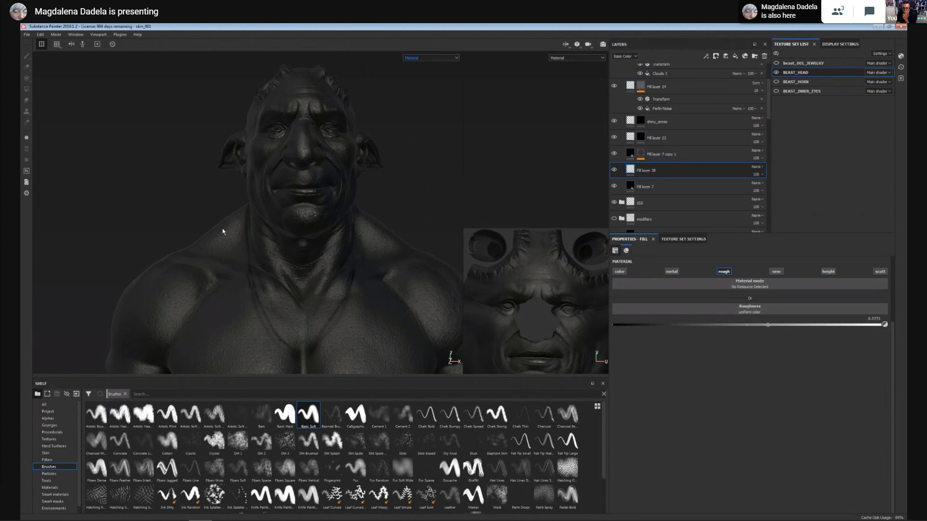
alt+right_drag(224, 231, 329, 339)
drag(768, 327, 780, 329)
alt+right_drag(310, 158, 295, 140)
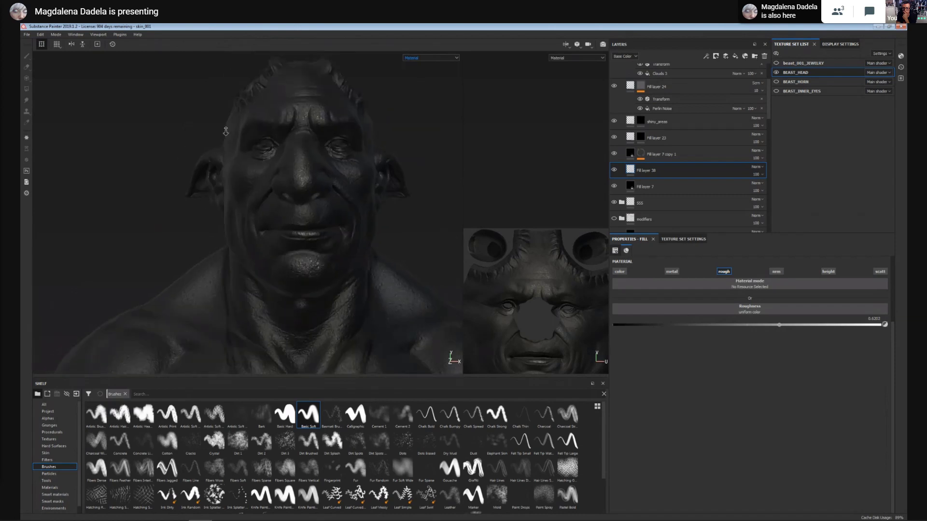
alt+middle_drag(316, 150, 328, 183)
drag(775, 327, 803, 325)
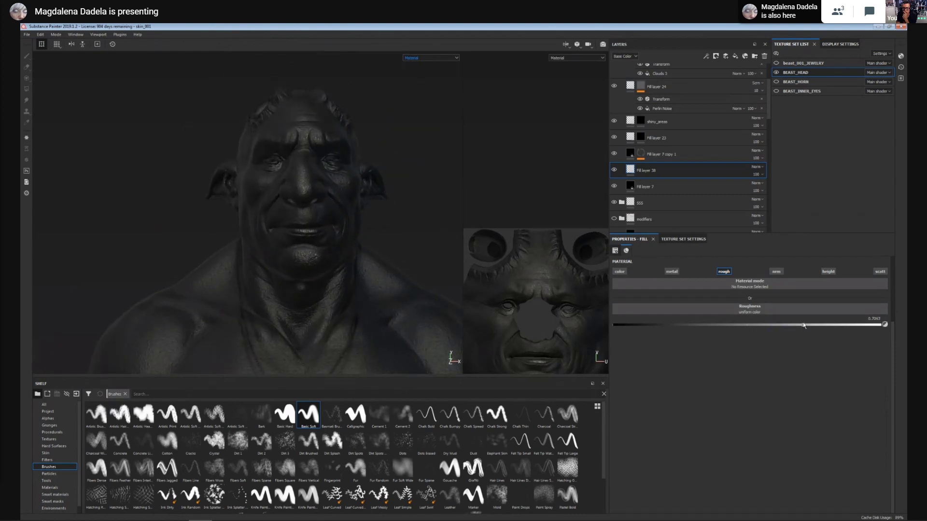
Add another fill layer above the roughness layer, give it a white base color, and add a black mask.
scroll(342, 285, up, 3)
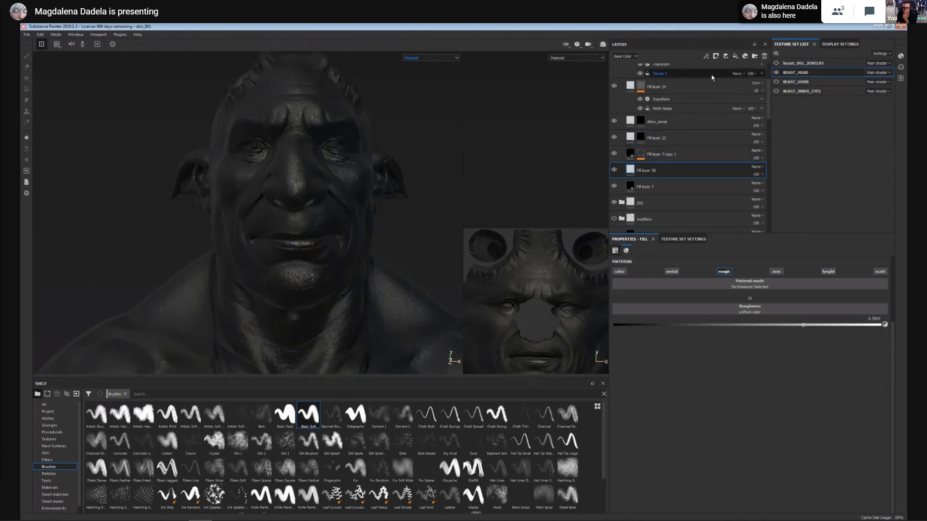
click(736, 56)
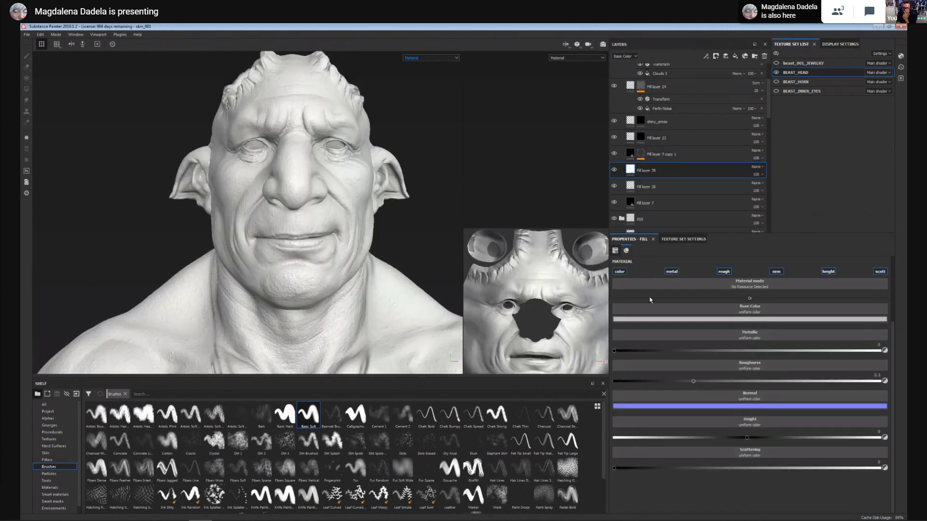
click(743, 319)
click(735, 334)
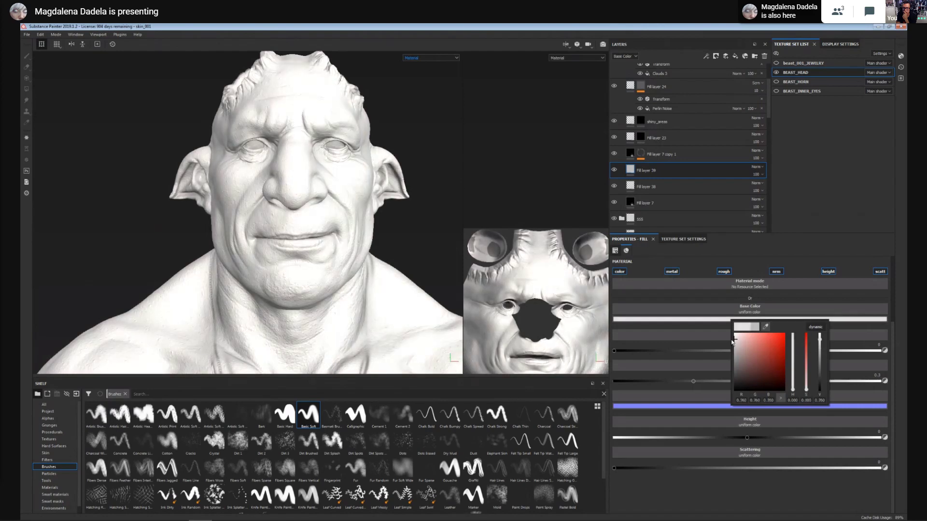
click(660, 172)
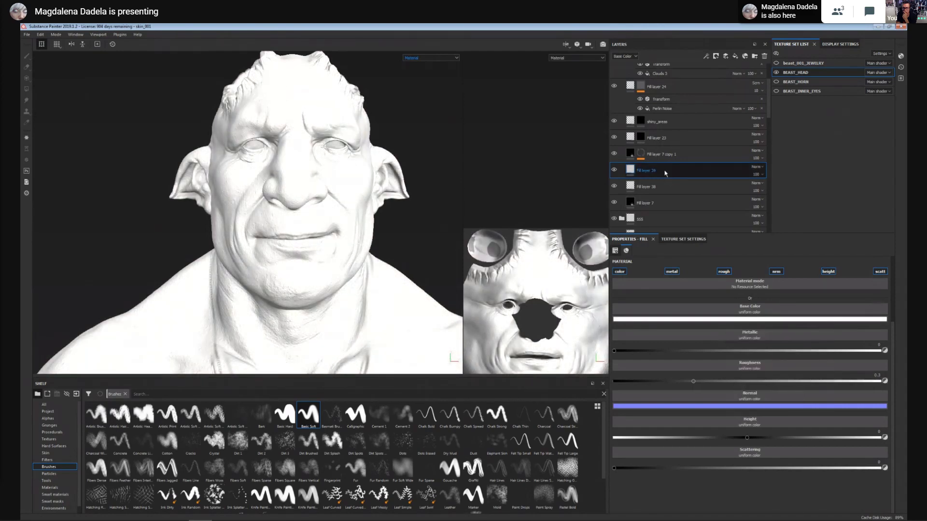
right_click(664, 172)
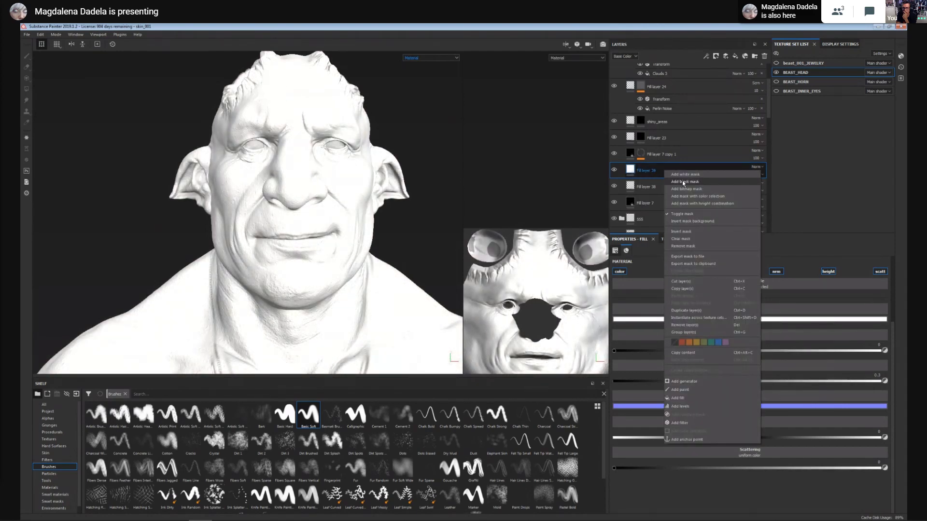
click(683, 182)
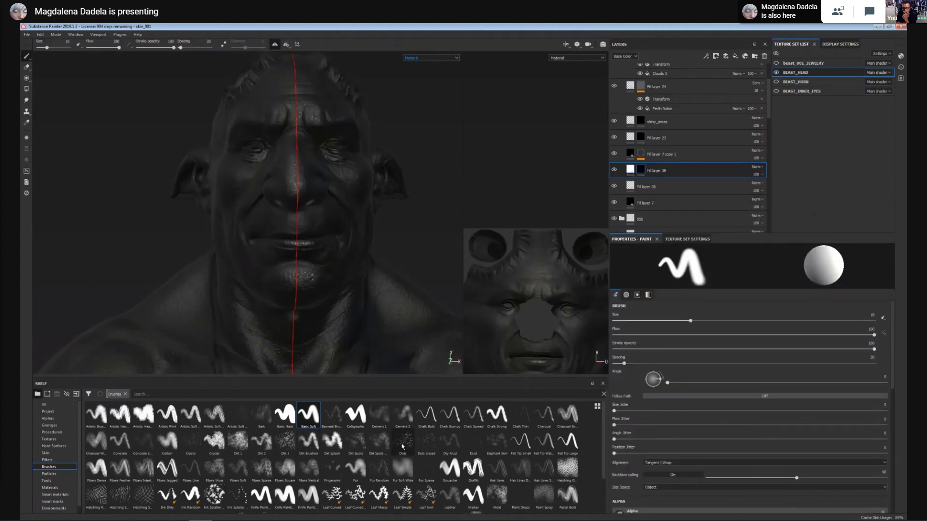
Paint mirrored patches on the shoulders in the mask with a Dirt Spots brush, and restrict the layer to roughness.
click(379, 441)
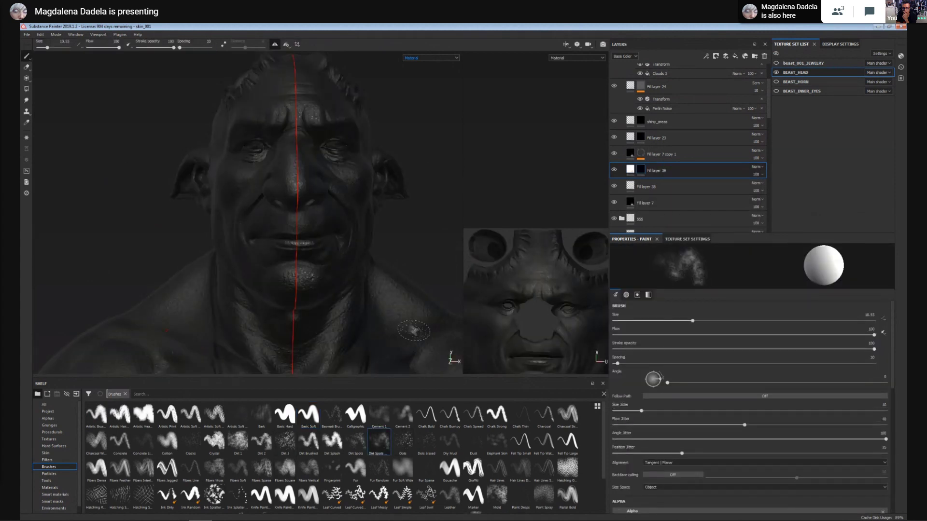
mouse_move(414, 332)
mouse_down()
mouse_move(381, 299)
mouse_move(397, 312)
mouse_up()
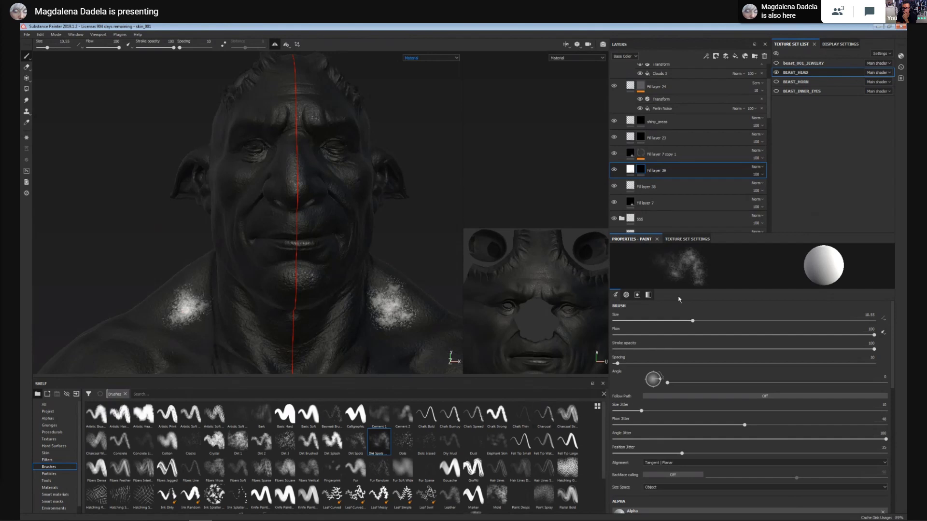
click(631, 169)
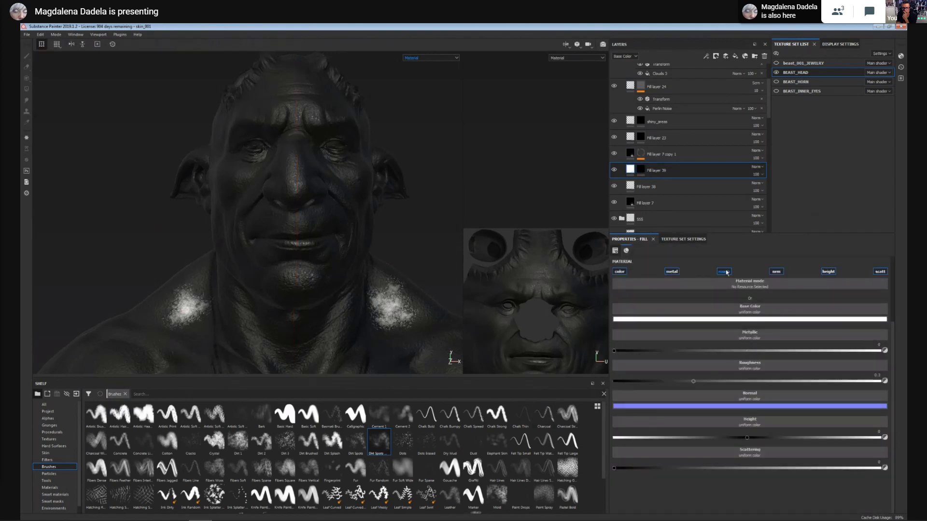
click(724, 271)
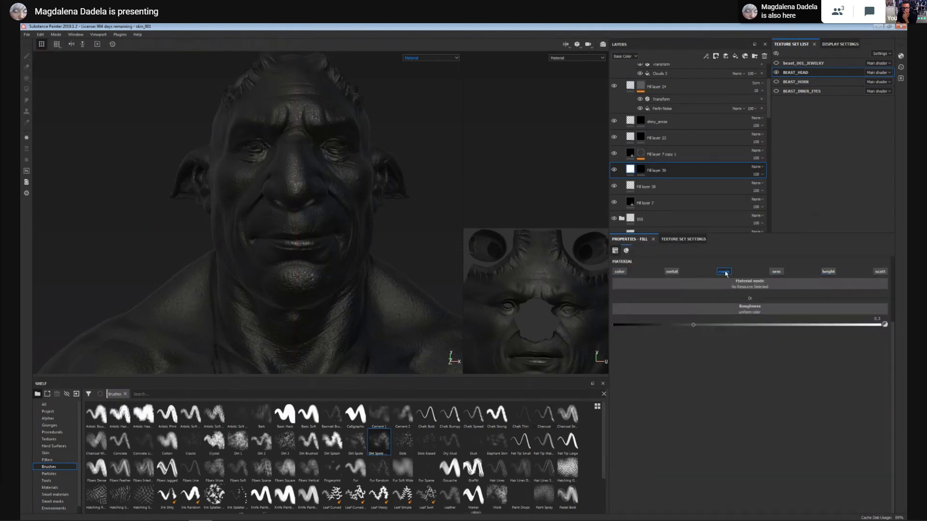
Return to the layer's mask, enlarge the brush to about 21.6, and switch to the Dots brush.
click(641, 170)
alt+right_drag(408, 347, 393, 337)
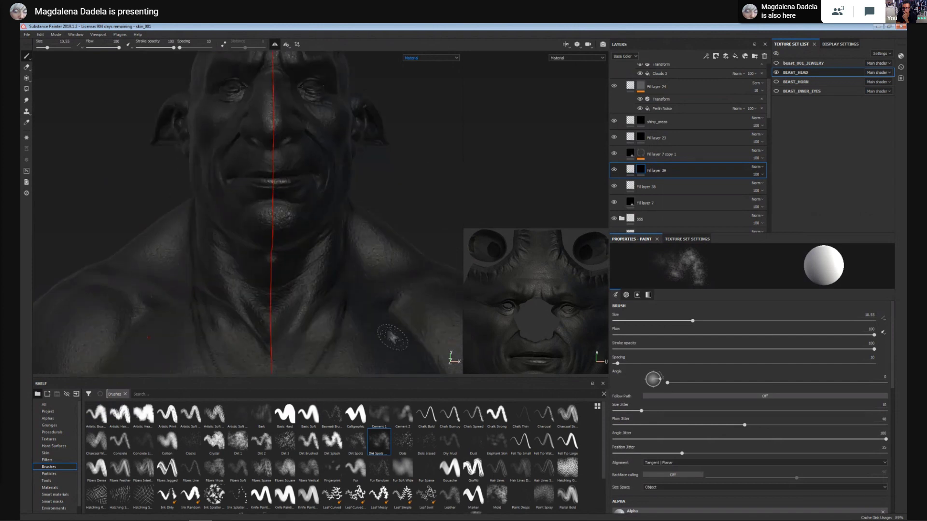
alt+drag(393, 336, 373, 330)
ctrl+right_drag(365, 333, 363, 348)
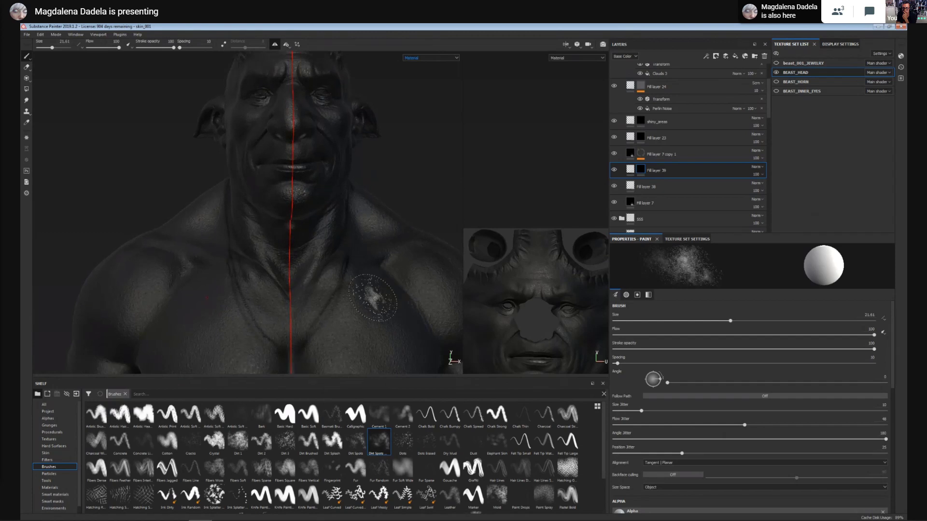
drag(894, 379, 899, 453)
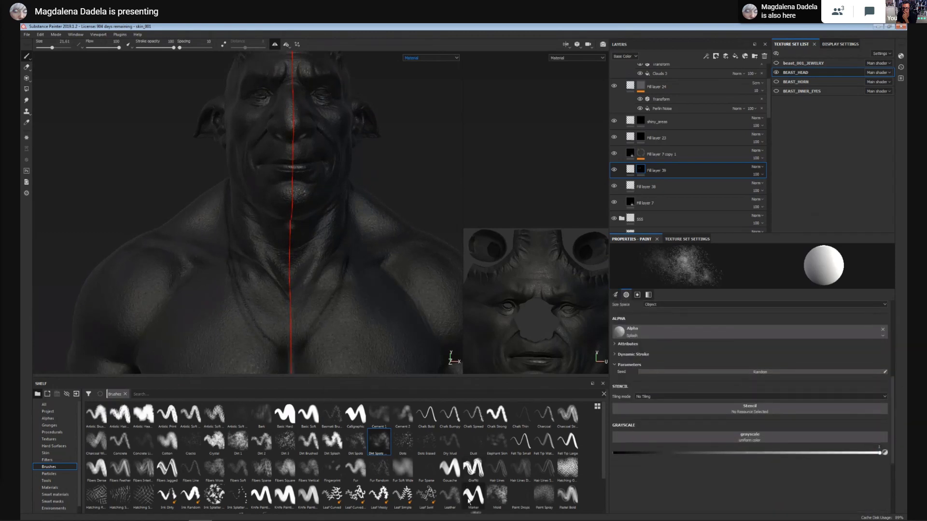
click(403, 442)
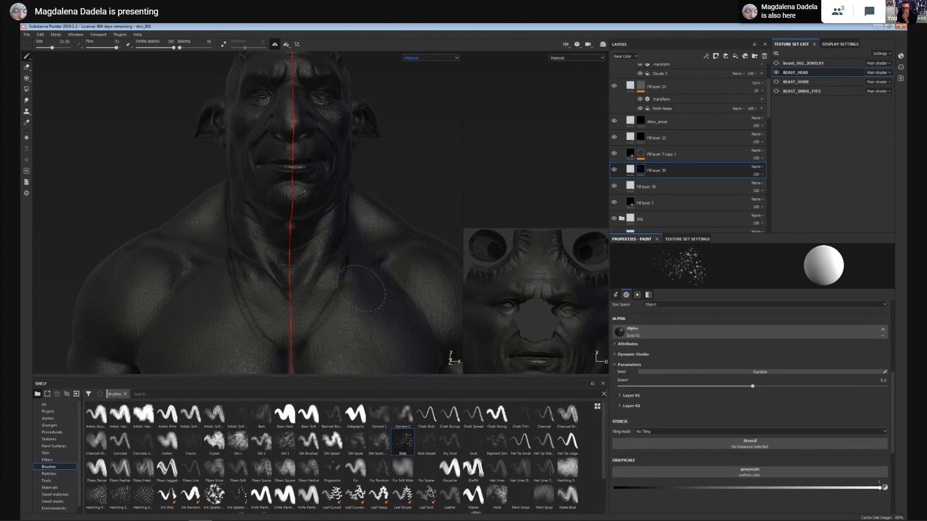
Add a new fill layer directly above the masked roughness variation layer.
alt+drag(418, 320, 388, 302)
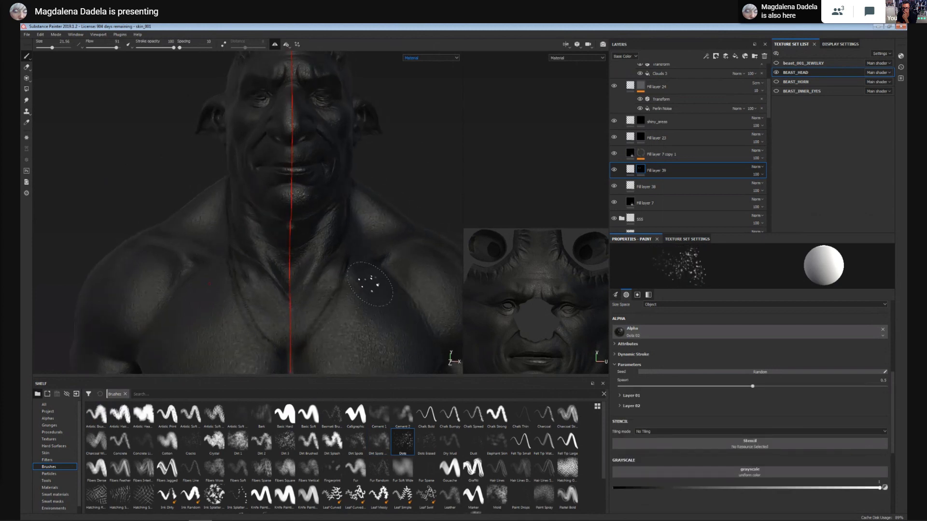
alt+middle_drag(394, 291, 382, 284)
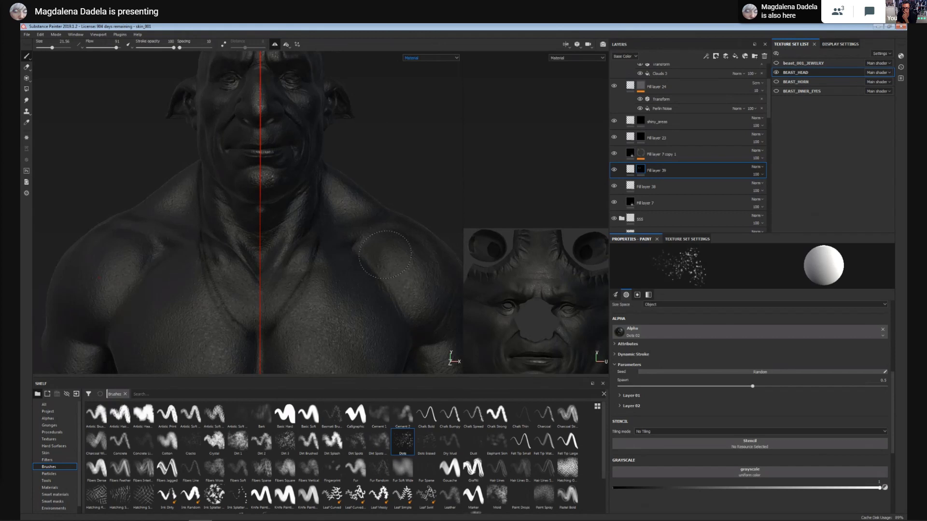
alt+middle_drag(437, 305, 408, 309)
alt+drag(408, 309, 396, 327)
alt+middle_drag(397, 327, 386, 285)
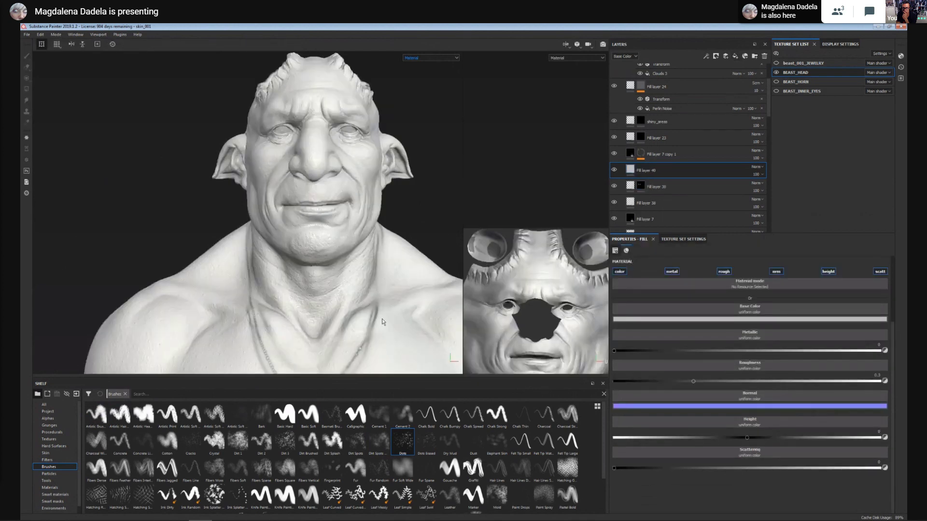
scroll(771, 111, up, 3)
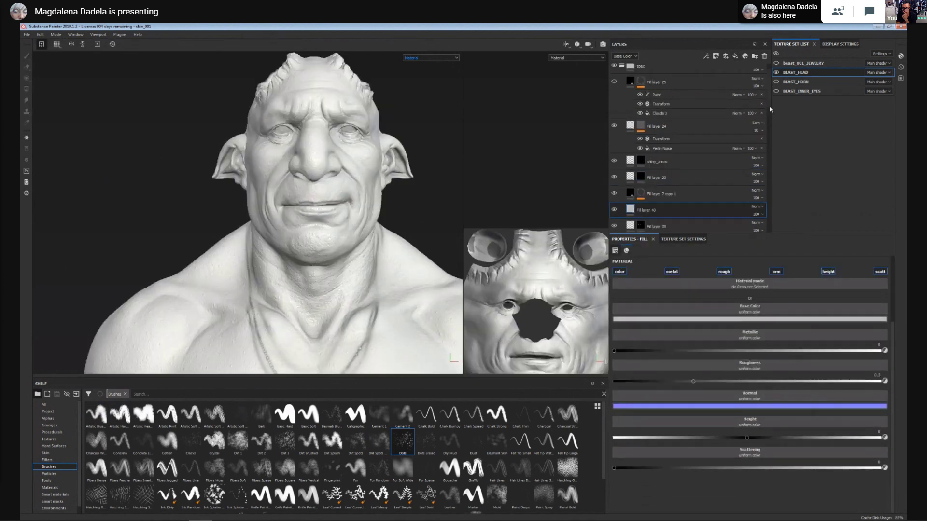
scroll(771, 111, down, 1)
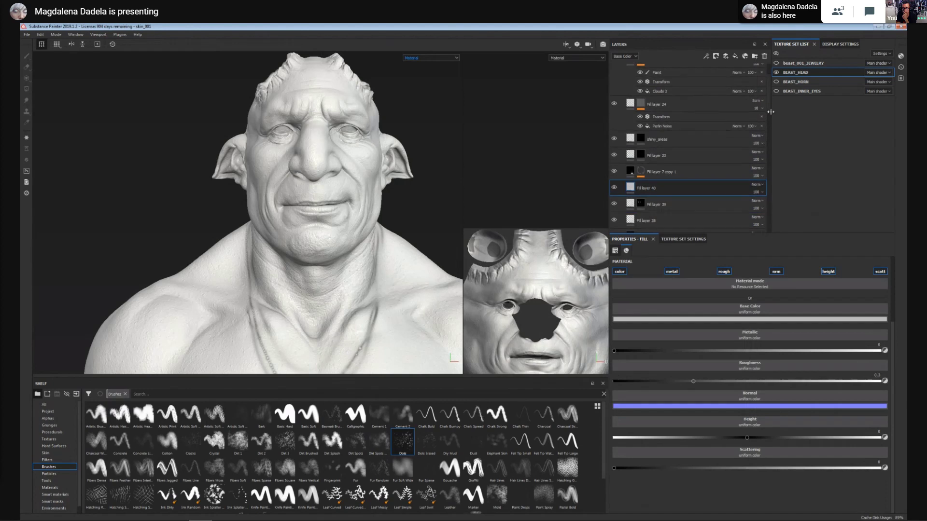
alt+middle_drag(358, 331, 349, 318)
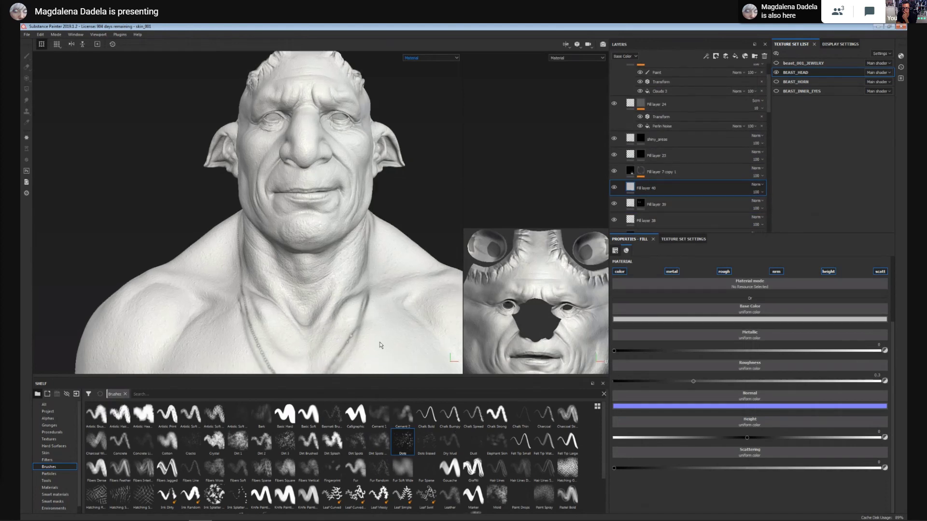
Assign 3D Perlin Noise Fractal to the new fill layer's roughness and restrict the layer to the roughness channel.
click(724, 273)
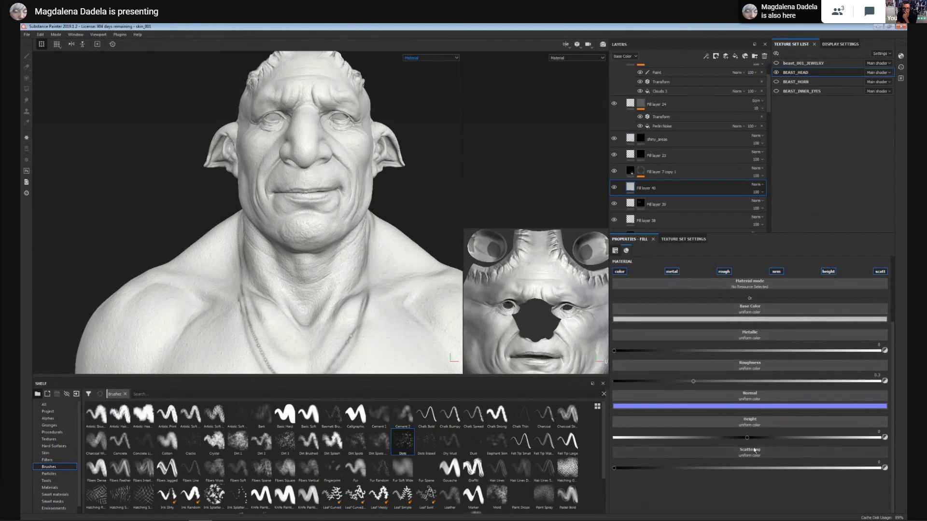
click(752, 369)
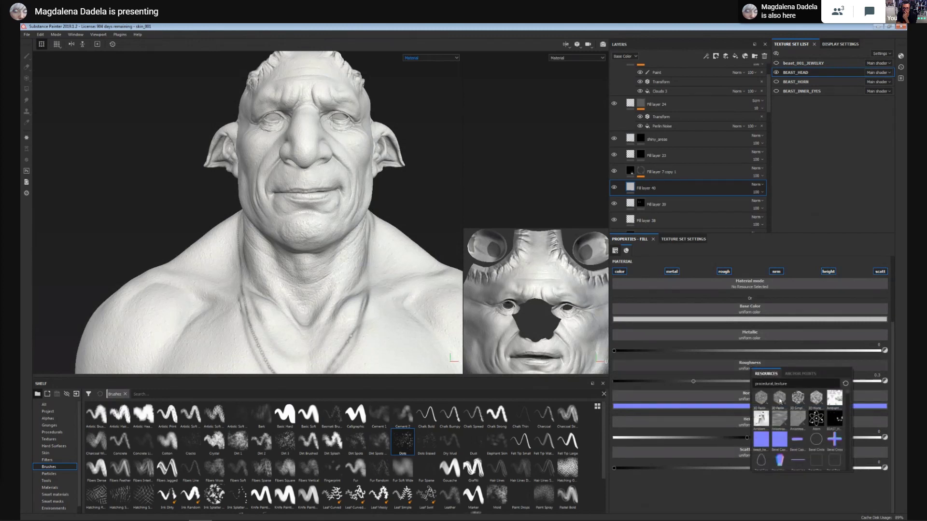
click(780, 399)
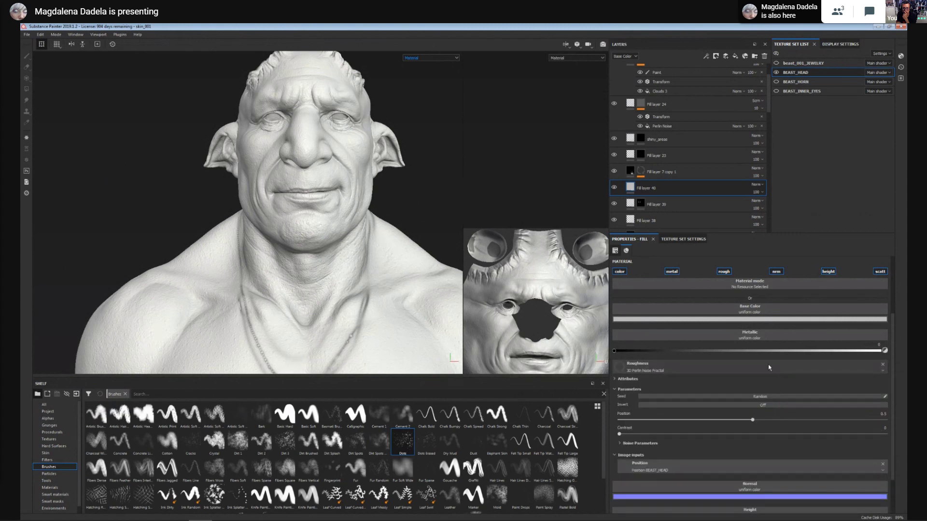
click(723, 271)
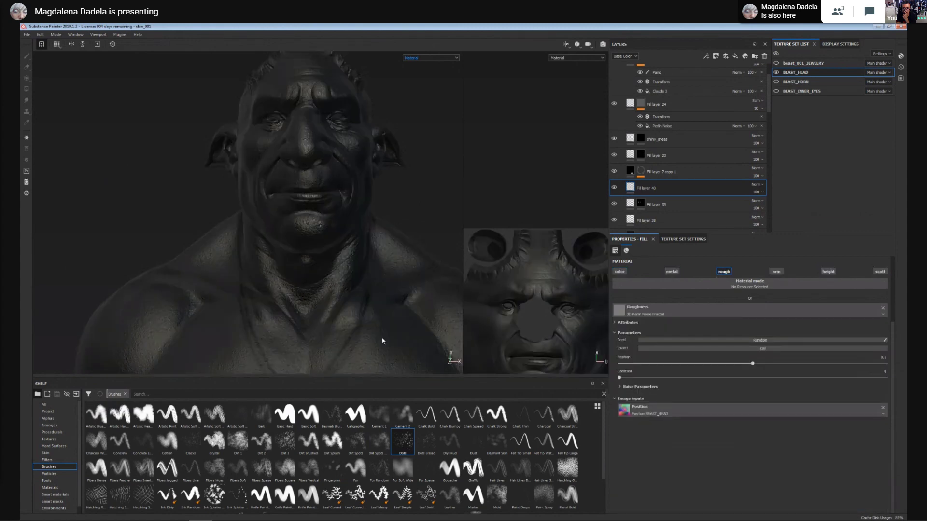
Replace the roughness noise with the Clouds 2 texture and check the breakup across the chest and shoulders.
click(682, 312)
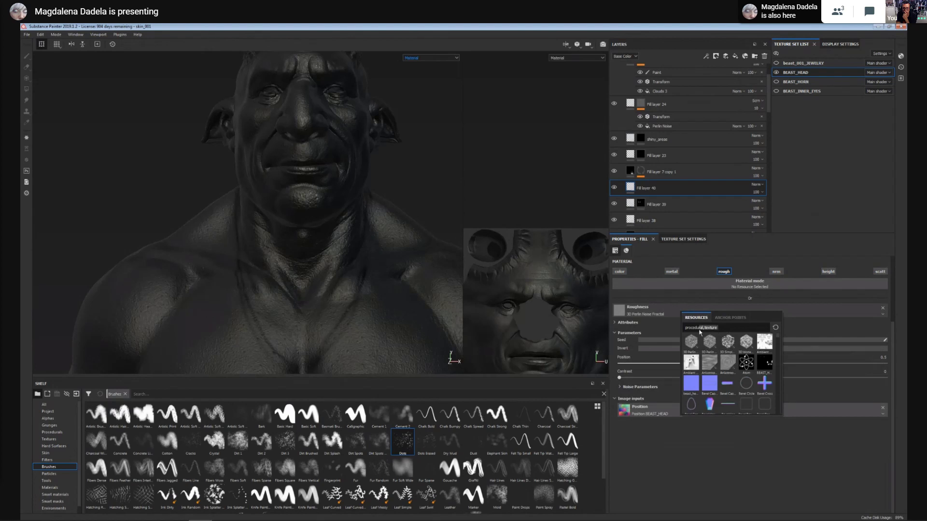
drag(700, 332, 676, 336)
text(cloud)
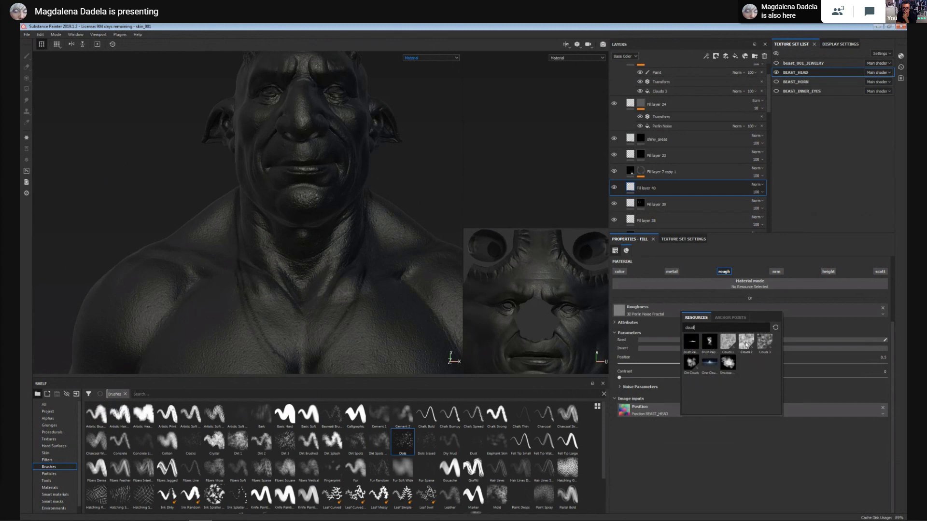
click(746, 341)
alt+middle_drag(371, 320, 395, 209)
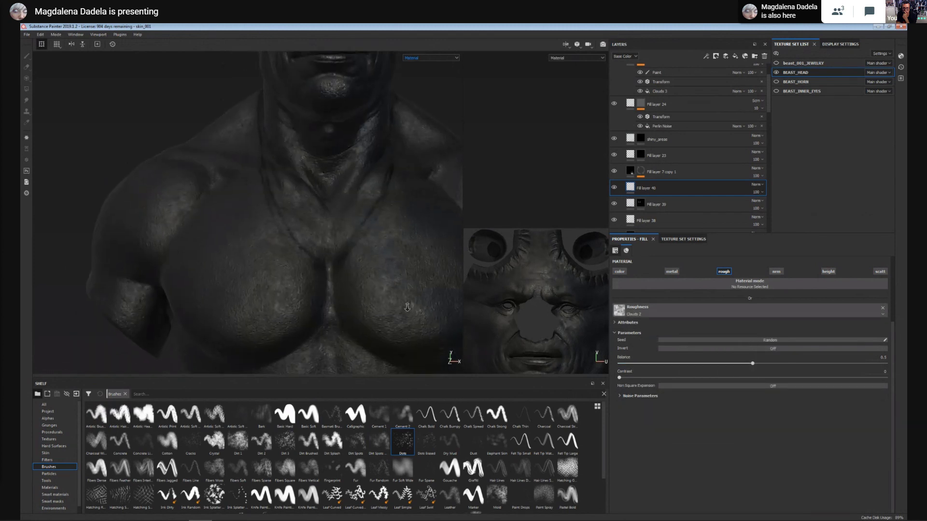
click(449, 63)
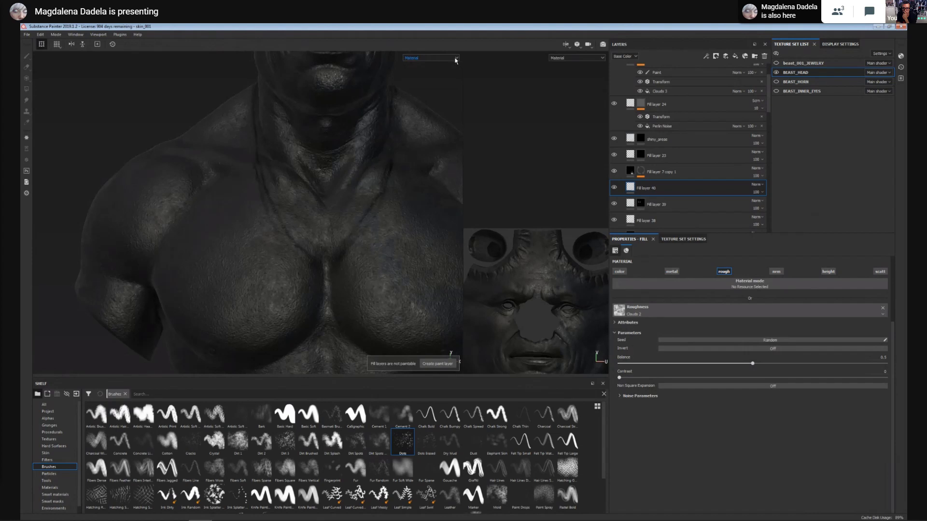
mouse_move(405, 236)
alt+mouse_down()
mouse_move(374, 263)
mouse_move(379, 246)
mouse_move(379, 256)
alt+mouse_up()
scroll(379, 256, up, 3)
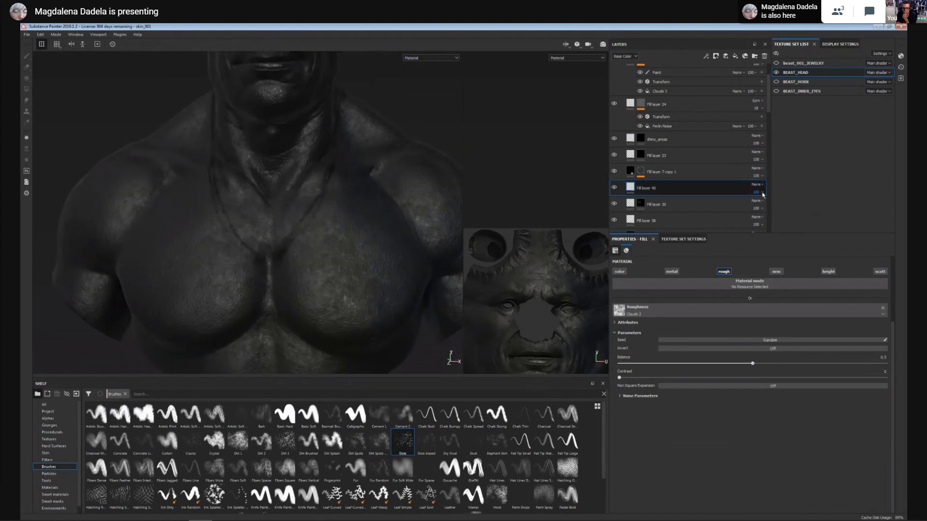
Lower the opacity of the clouds roughness layer to about 68.
click(760, 192)
drag(778, 206, 772, 206)
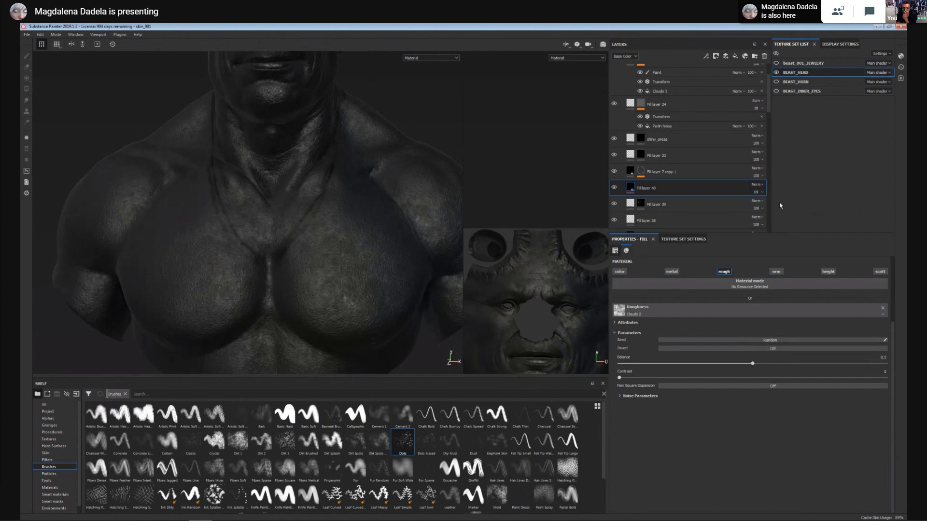
click(764, 188)
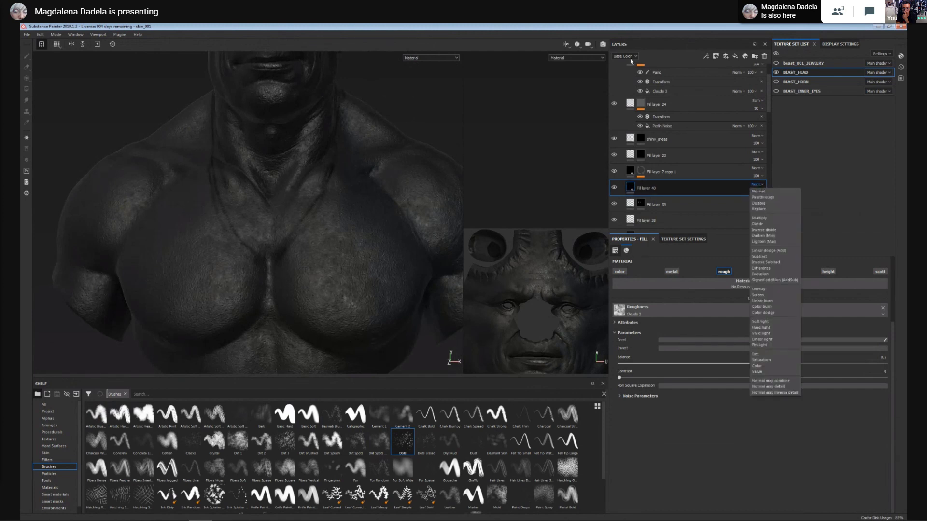
Add a fill layer above Fill layer 7 copy 1, restrict it to roughness, and set its roughness to about 0.3.
click(676, 172)
click(634, 56)
click(662, 178)
alt+middle_drag(331, 265, 335, 314)
scroll(335, 314, up, 1)
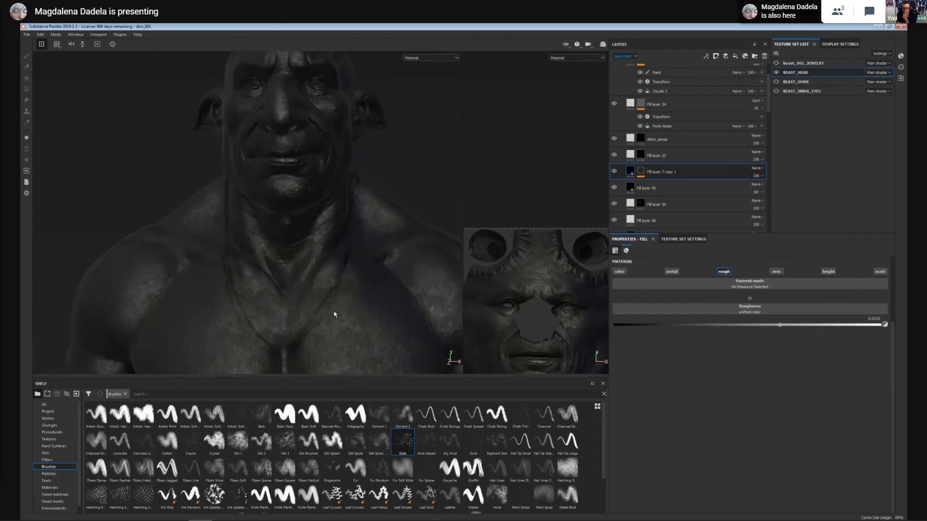
click(735, 56)
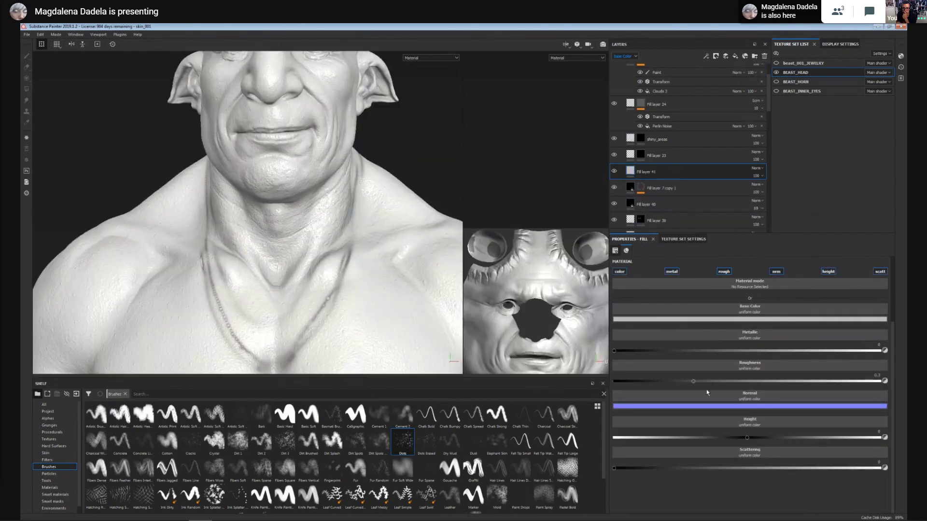
ctrl+click(724, 272)
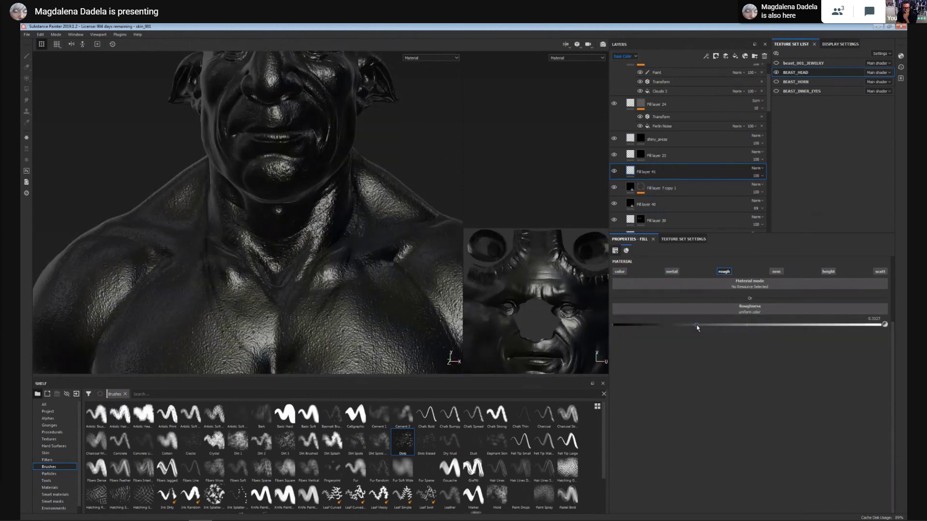
mouse_move(693, 328)
mouse_down()
mouse_move(669, 331)
mouse_move(695, 329)
mouse_up()
alt+middle_drag(420, 311, 427, 347)
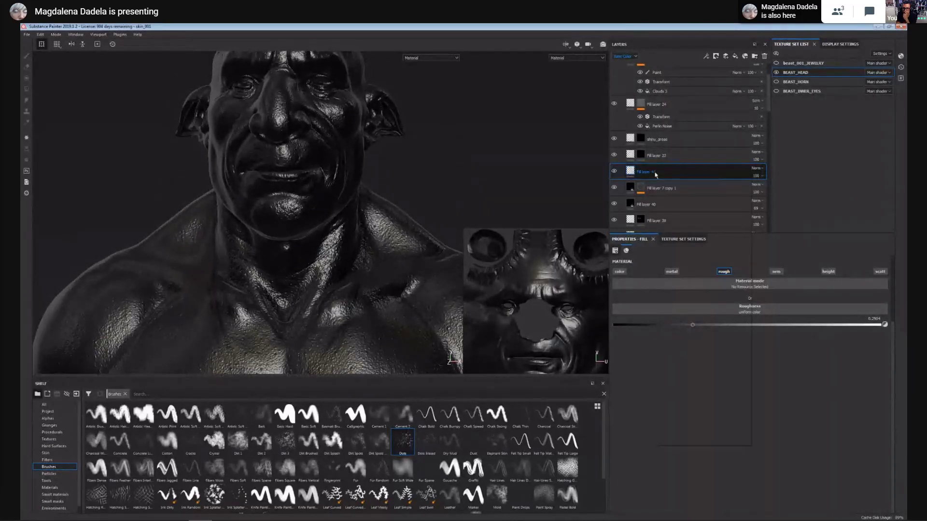
right_click(654, 173)
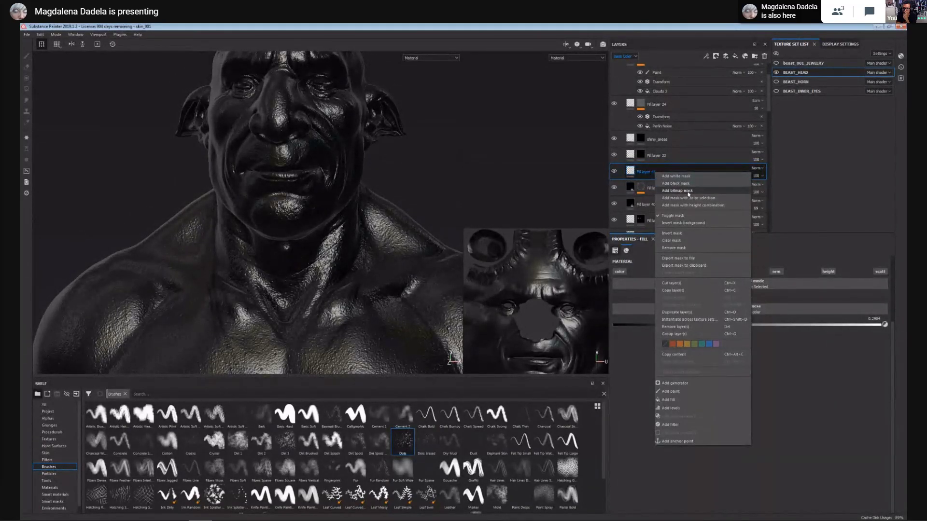
click(685, 190)
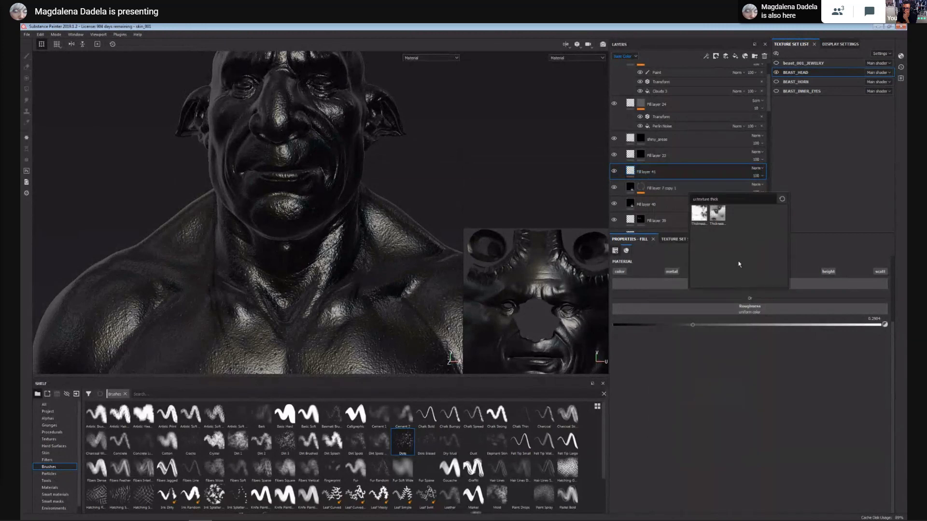
click(725, 200)
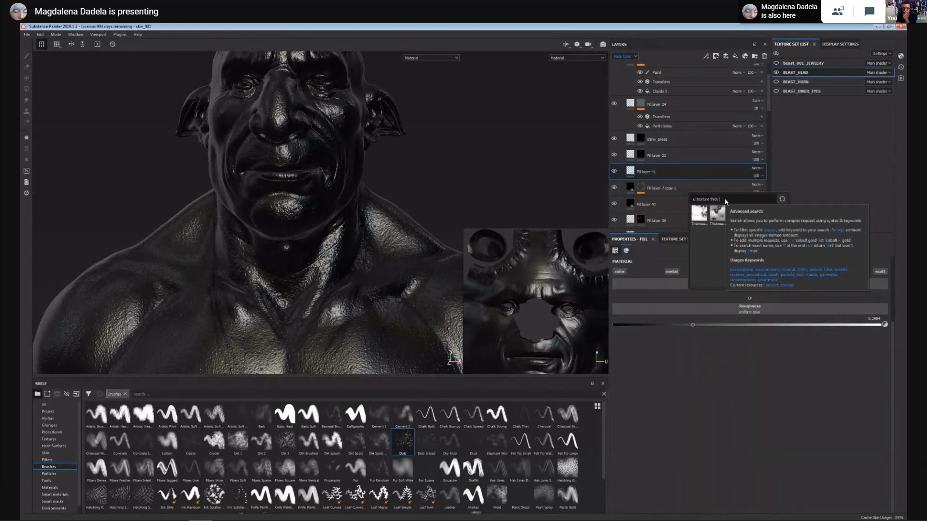
text(d)
key(BackSpace)
key(BackSpace)
key(BackSpace)
key(BackSpace)
key(BackSpace)
key(BackSpace)
key(BackSpace)
text(clou)
key(BackSpace)
key(BackSpace)
key(BackSpace)
text(oud)
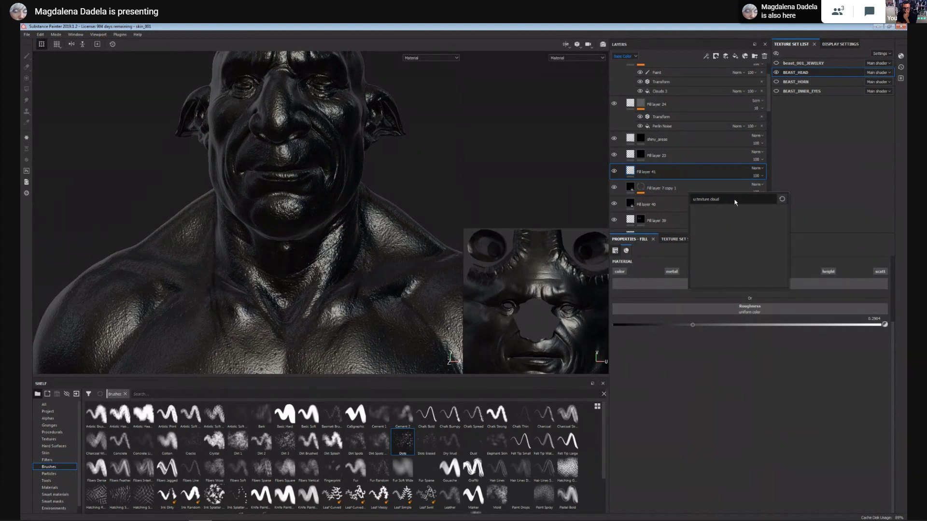
key(BackSpace)
key(BackSpace)
key(BackSpace)
key(BackSpace)
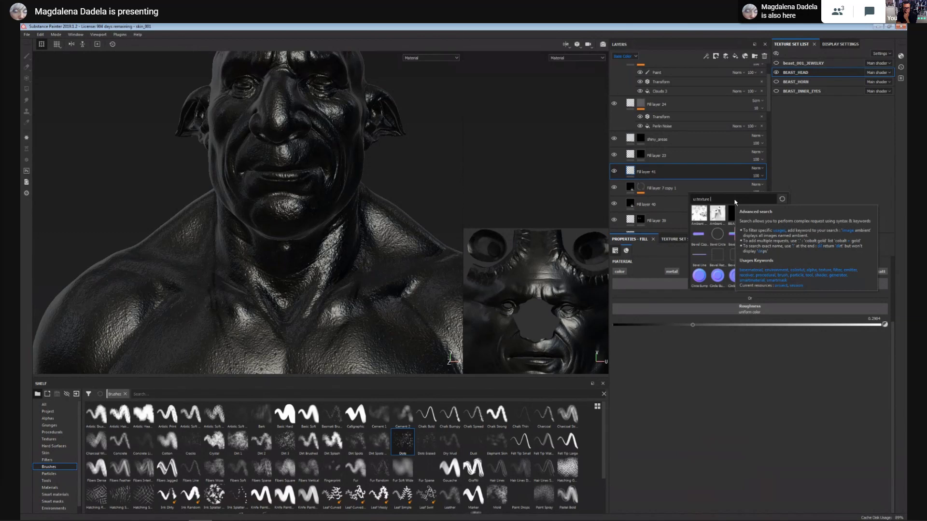
key(BackSpace)
text(cl)
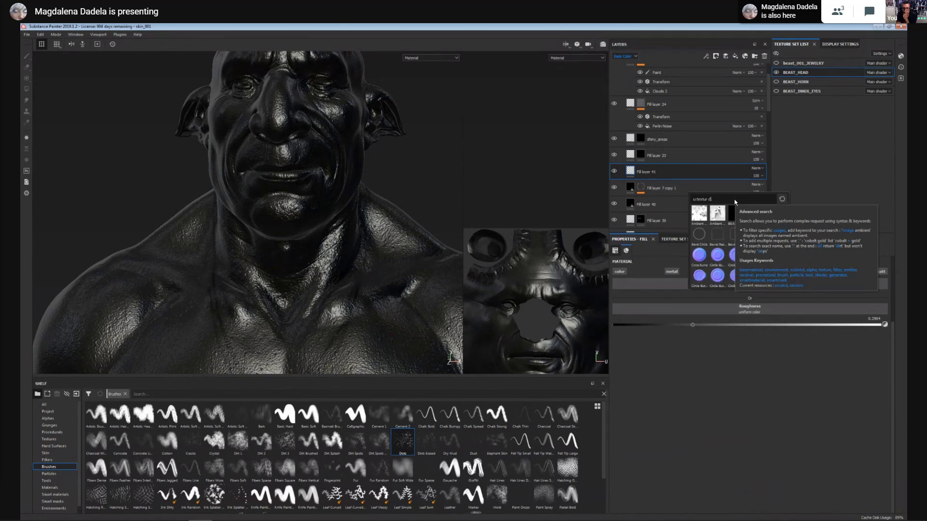
text(dis)
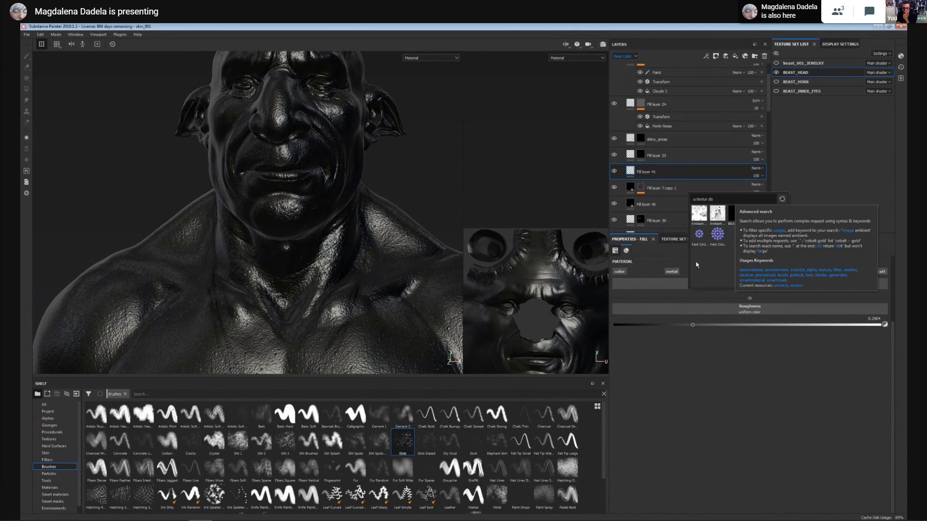
text(u)
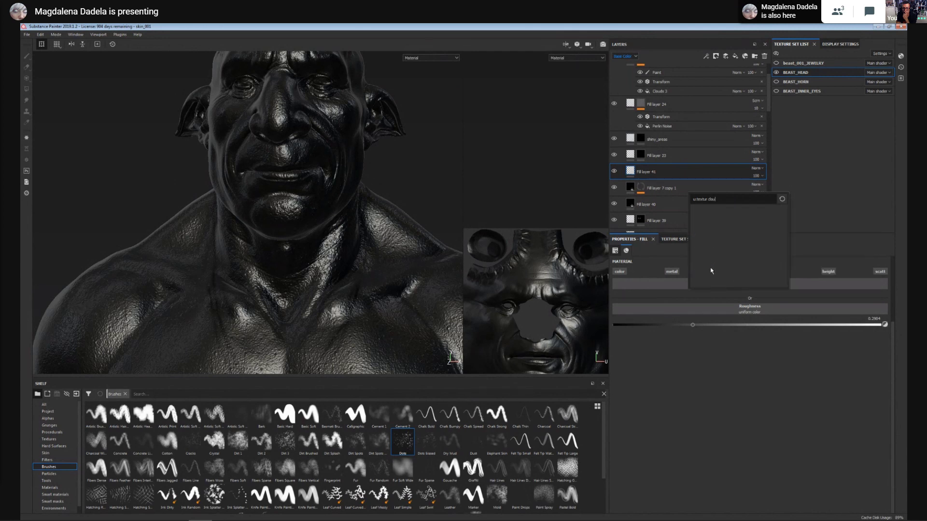
click(660, 175)
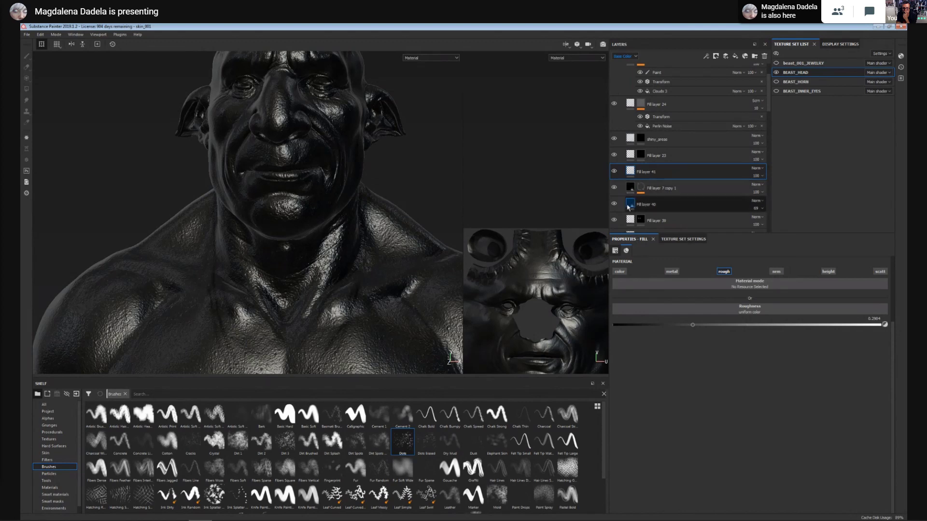
right_click(654, 171)
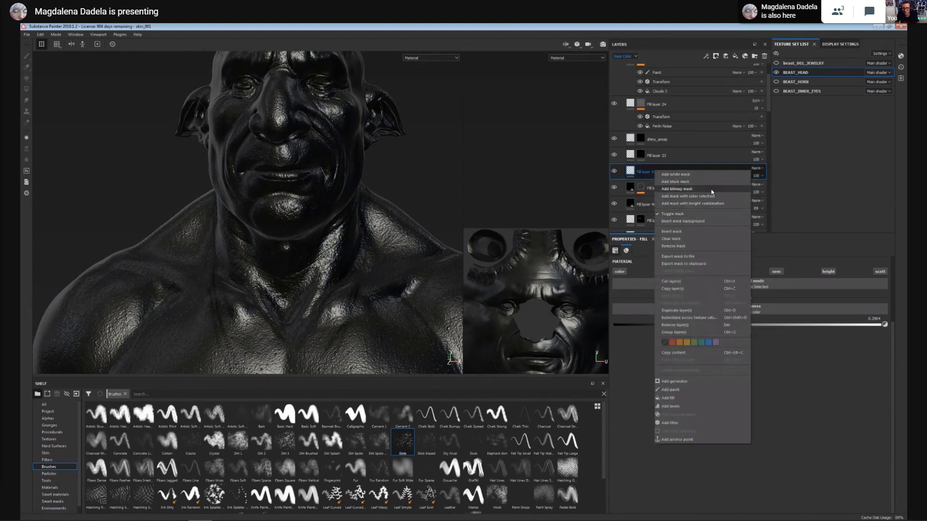
click(712, 189)
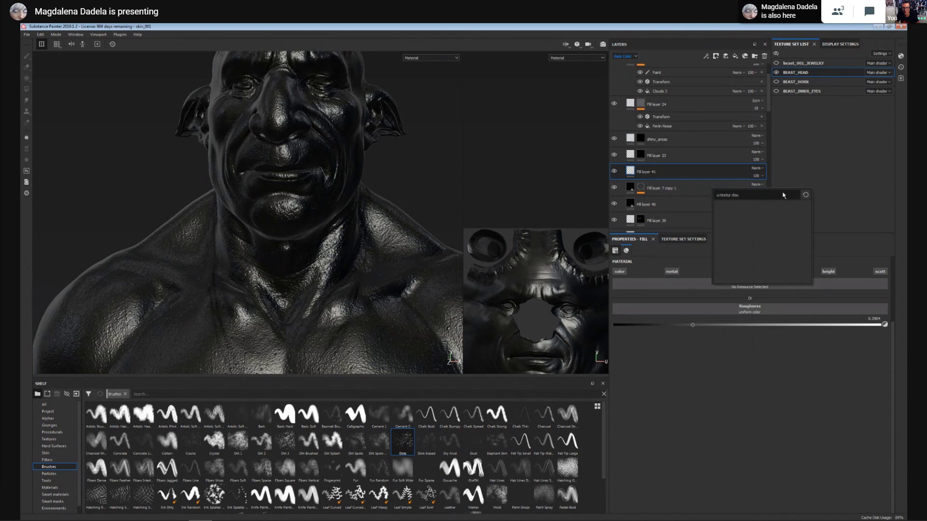
key(BackSpace)
key(BackSpace)
key(BackSpace)
key(BackSpace)
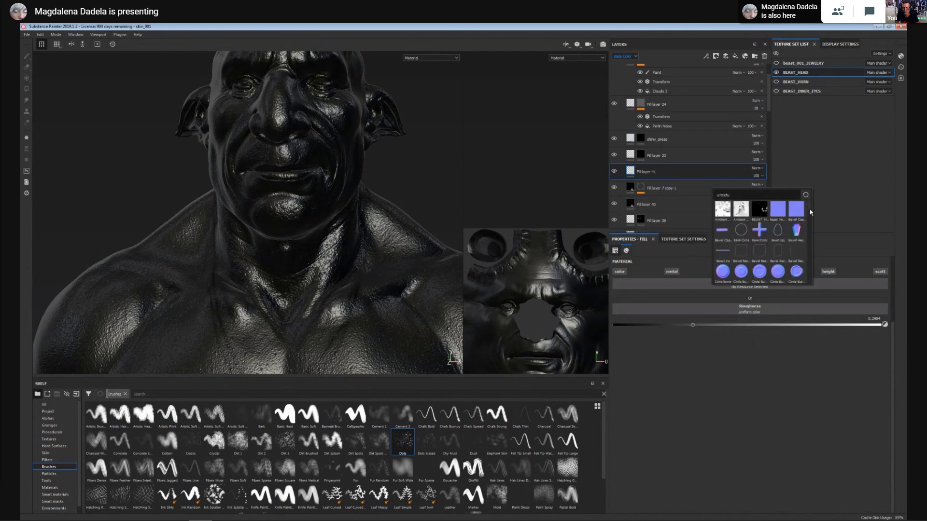
mouse_move(810, 209)
mouse_down()
mouse_move(811, 259)
mouse_move(814, 227)
mouse_up()
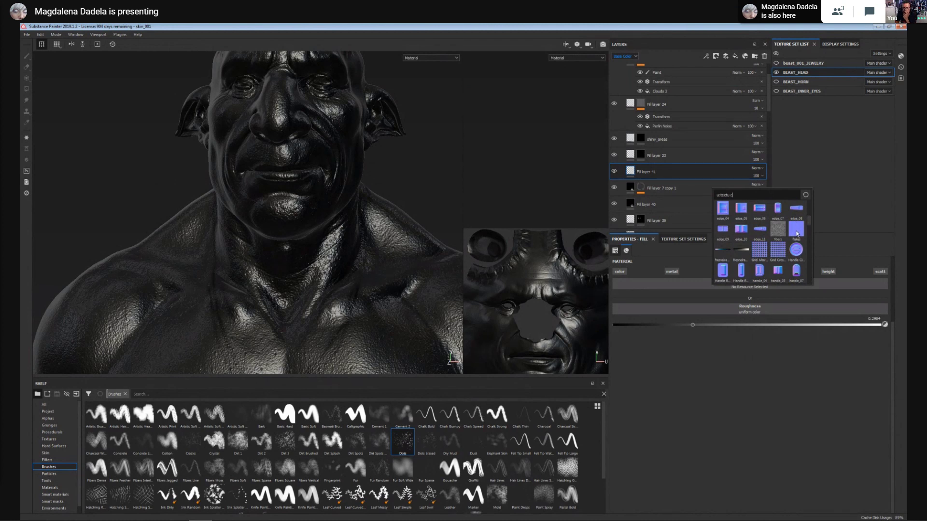
text(o)
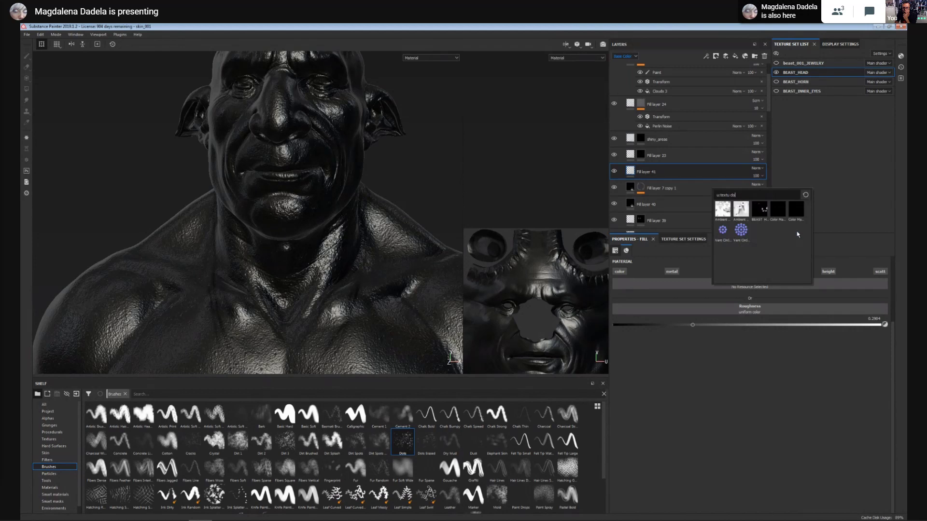
click(658, 174)
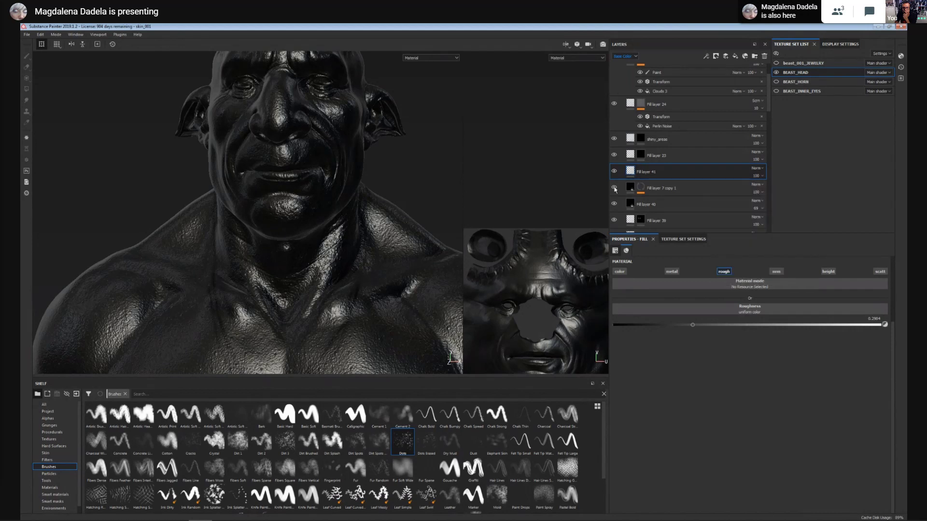
Add a bitmap mask to Fill layer 41 using the Ambient Occlusion Map from Mesh BEAST_HORN.
right_click(655, 171)
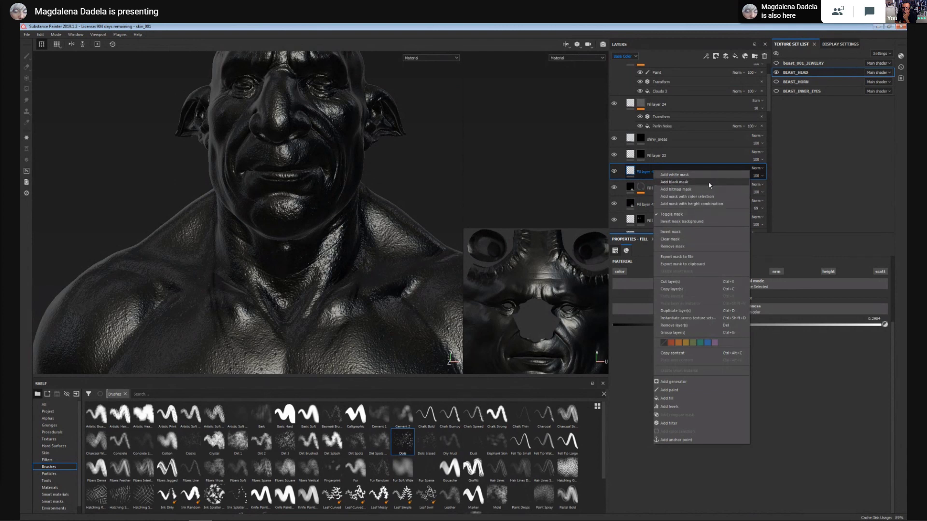
click(688, 190)
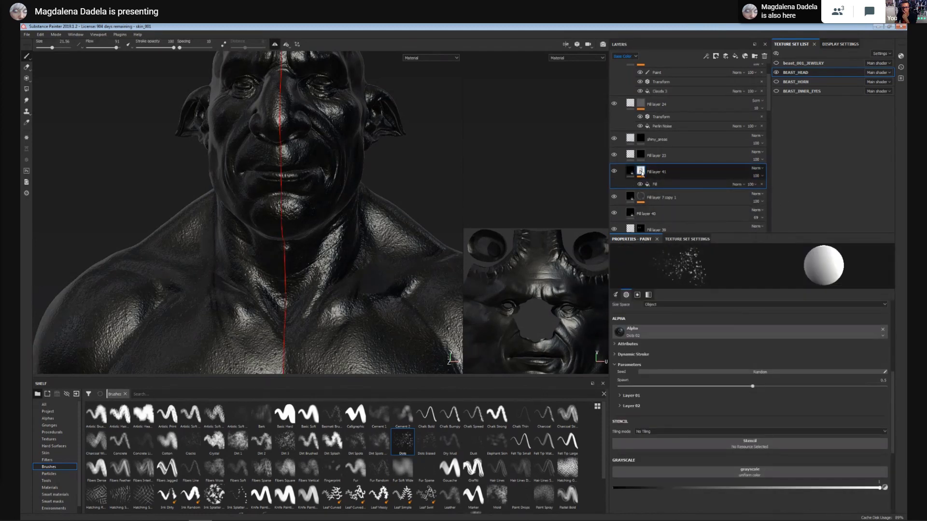
alt+middle_drag(396, 337, 378, 299)
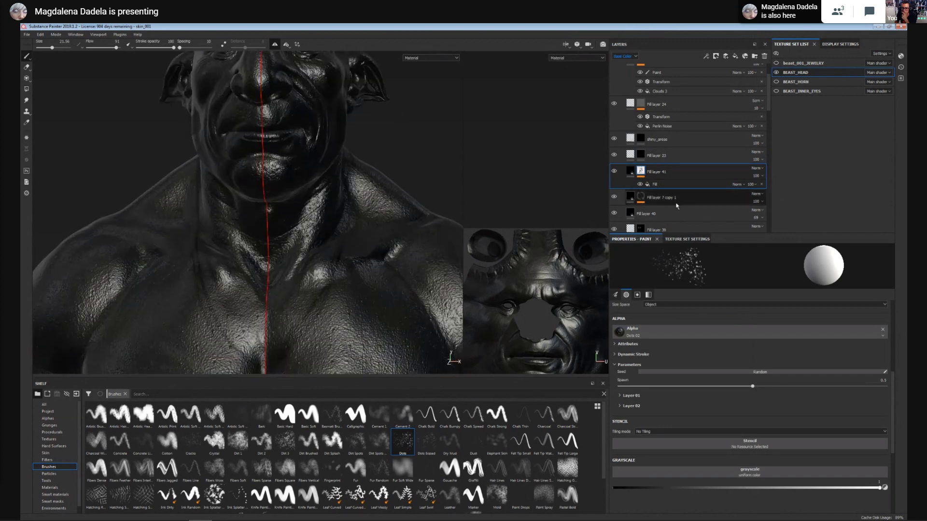
click(633, 179)
click(630, 172)
scroll(769, 116, down, 2)
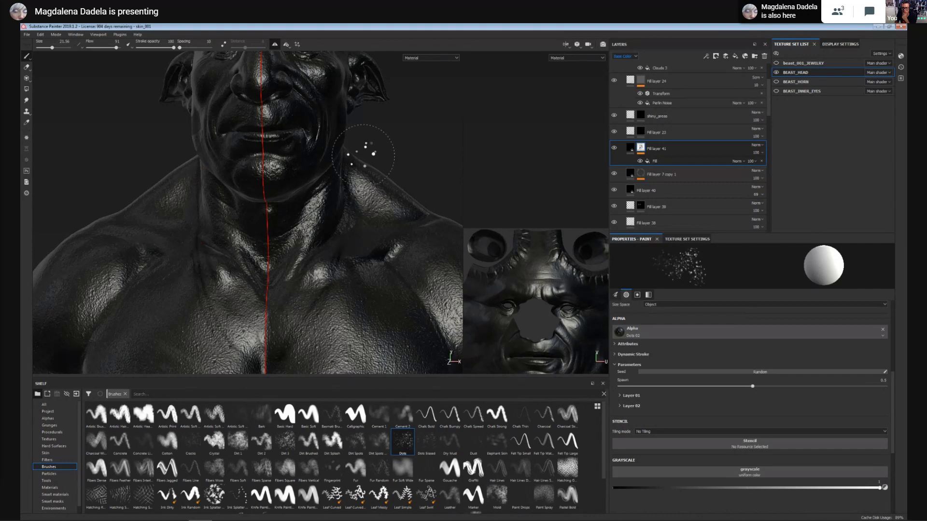
Compare the shine on the face and chest with Fill layer 41 shown and hidden.
scroll(391, 292, down, 5)
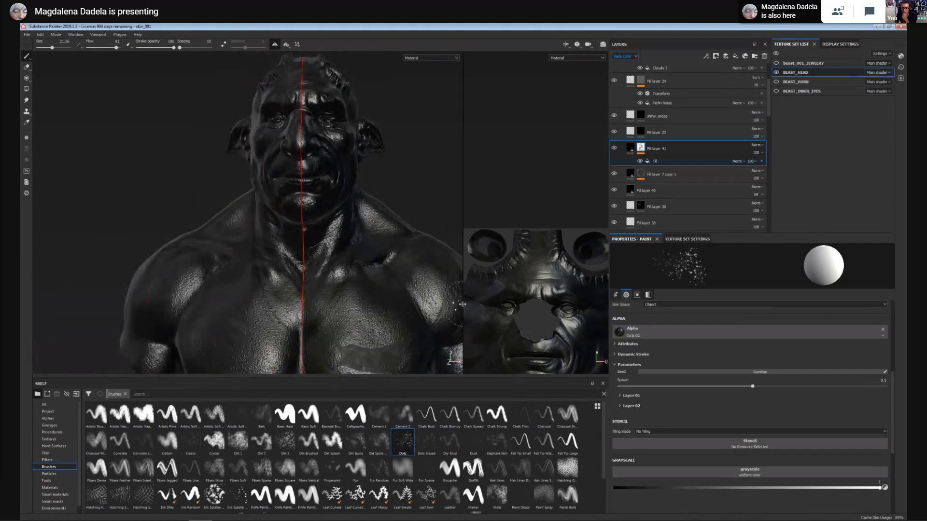
drag(462, 305, 392, 311)
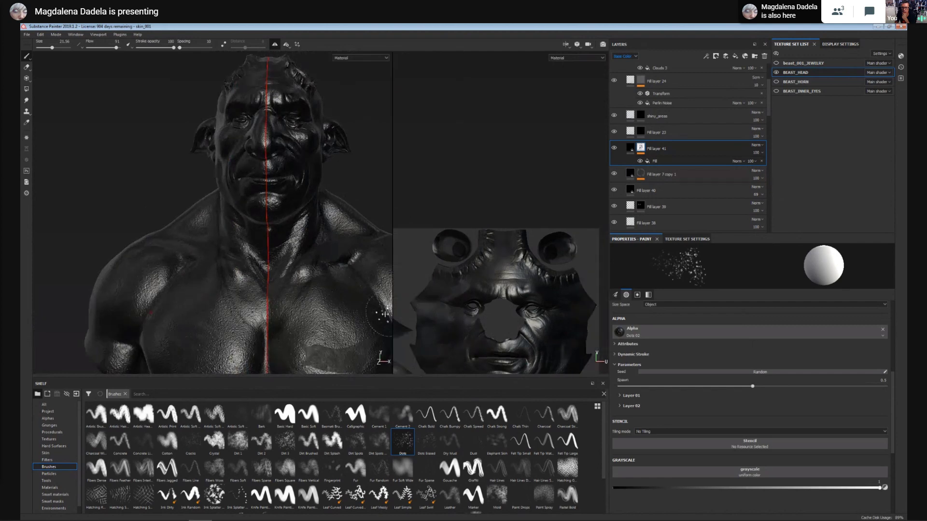
click(614, 149)
click(614, 149)
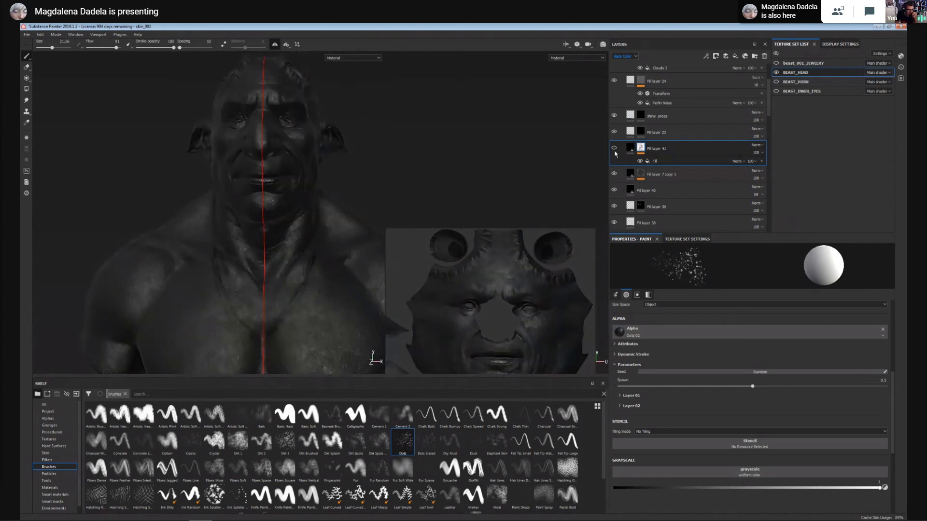
click(615, 151)
click(614, 152)
mouse_move(332, 350)
alt+middle_down()
mouse_move(310, 246)
mouse_move(337, 359)
mouse_move(333, 338)
alt+middle_up()
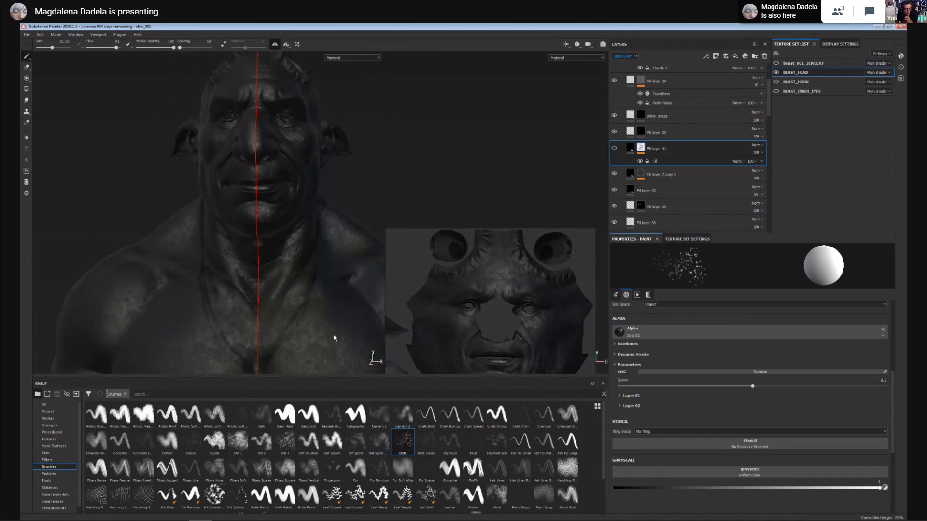
alt+right_drag(334, 338, 336, 353)
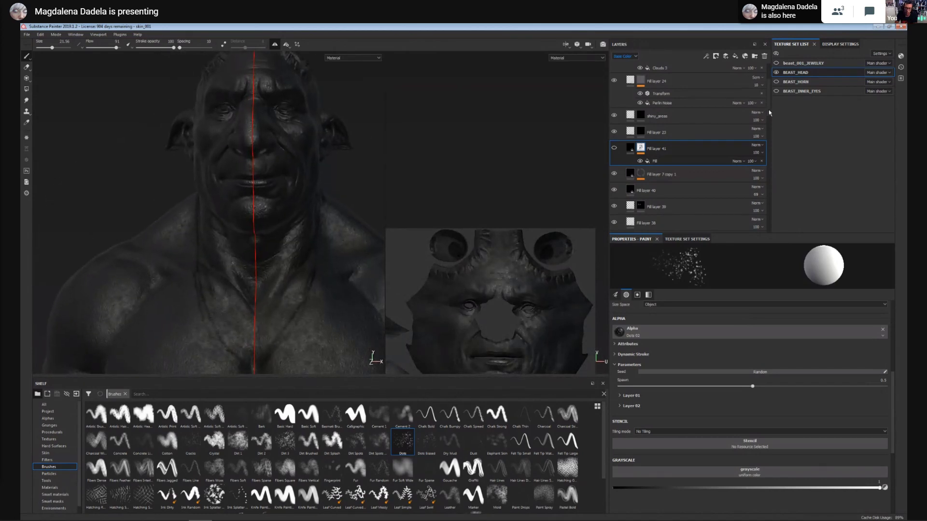
Look through the roughness layers and check the source map of the fill in Fill layer 41's mask.
scroll(768, 109, up, 3)
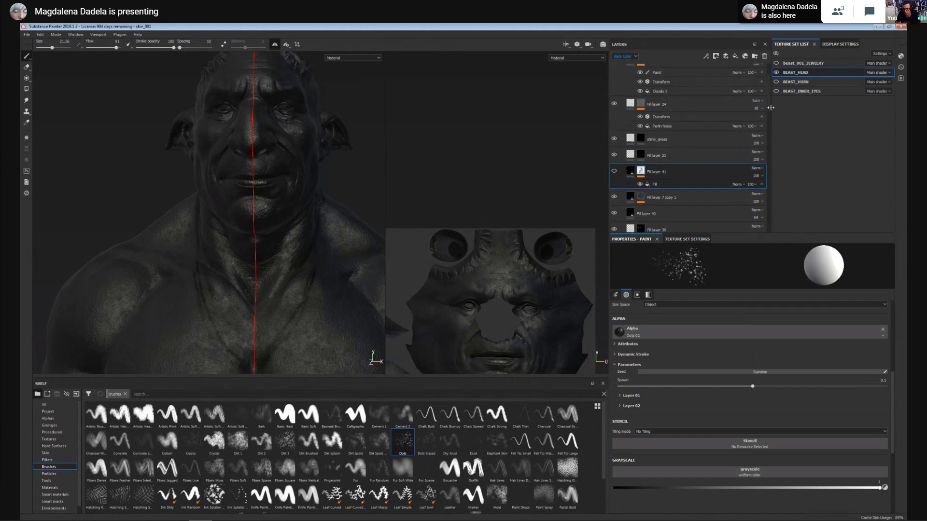
drag(771, 108, 770, 109)
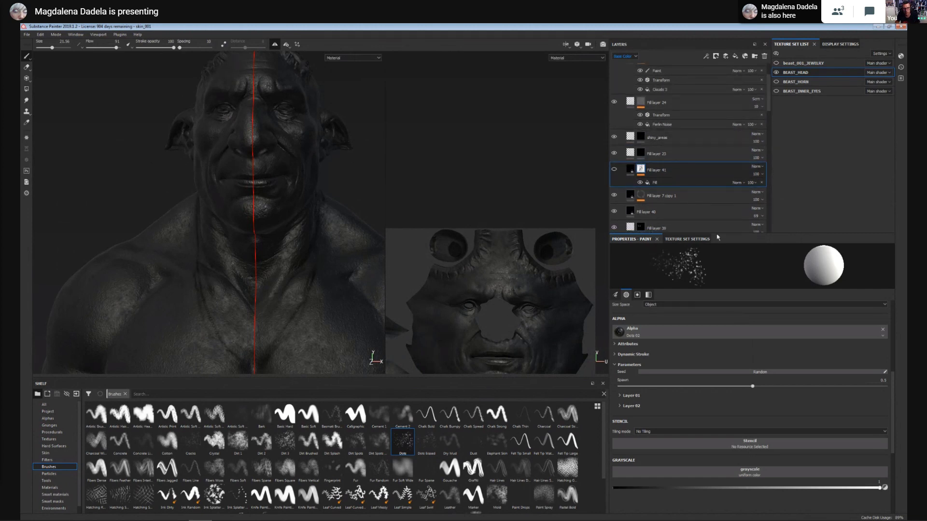
scroll(771, 111, up, 2)
scroll(768, 125, down, 10)
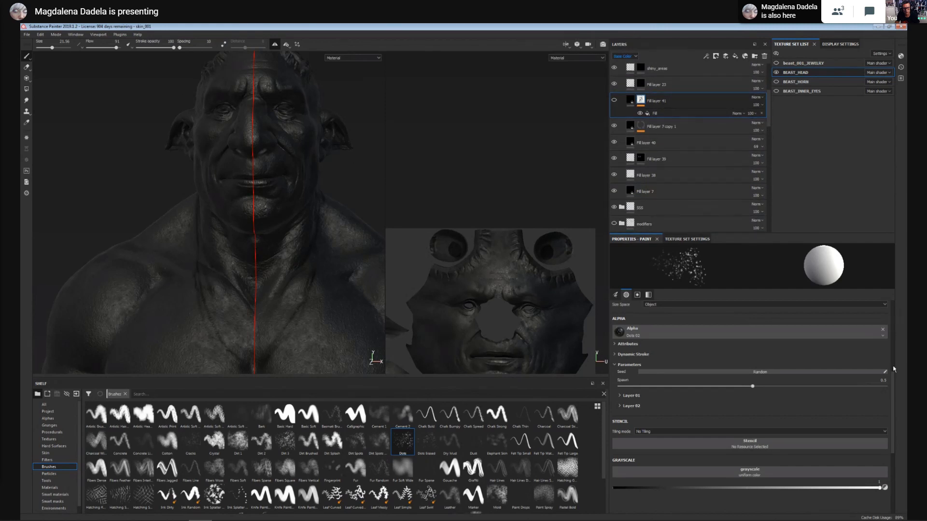
mouse_move(893, 377)
mouse_down()
mouse_move(899, 318)
mouse_move(893, 337)
mouse_up()
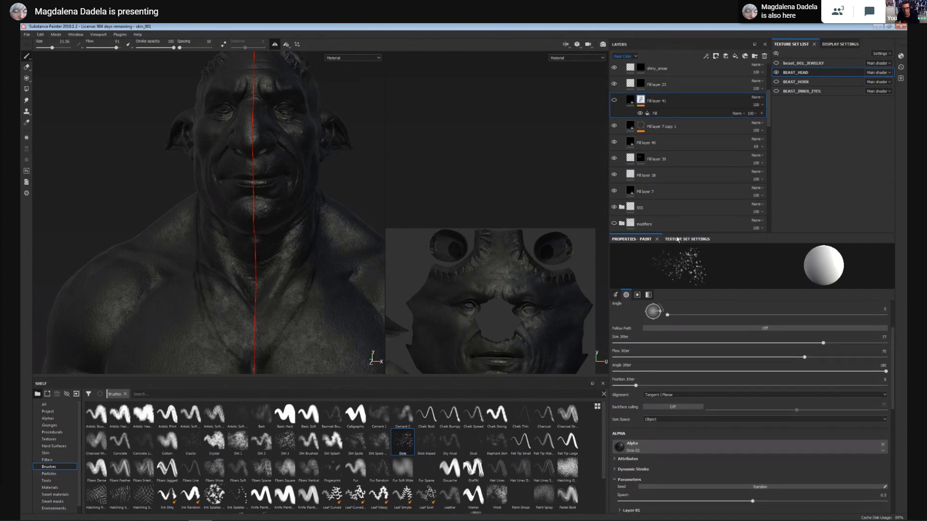
click(687, 239)
click(629, 239)
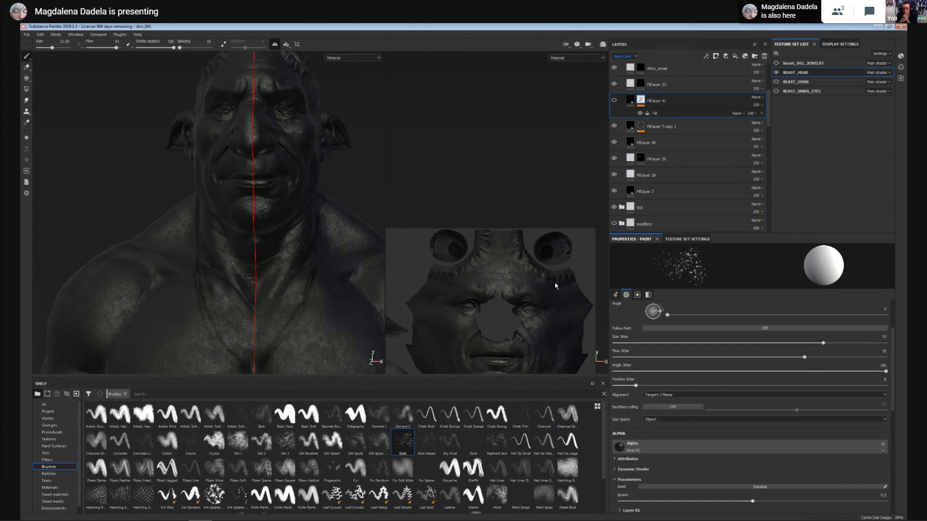
click(662, 113)
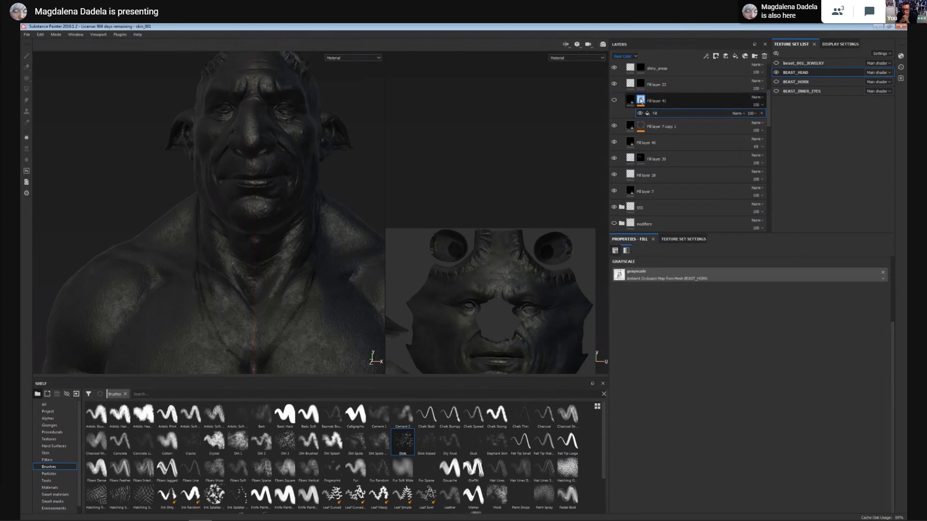
click(641, 100)
middle_drag(327, 331, 323, 287)
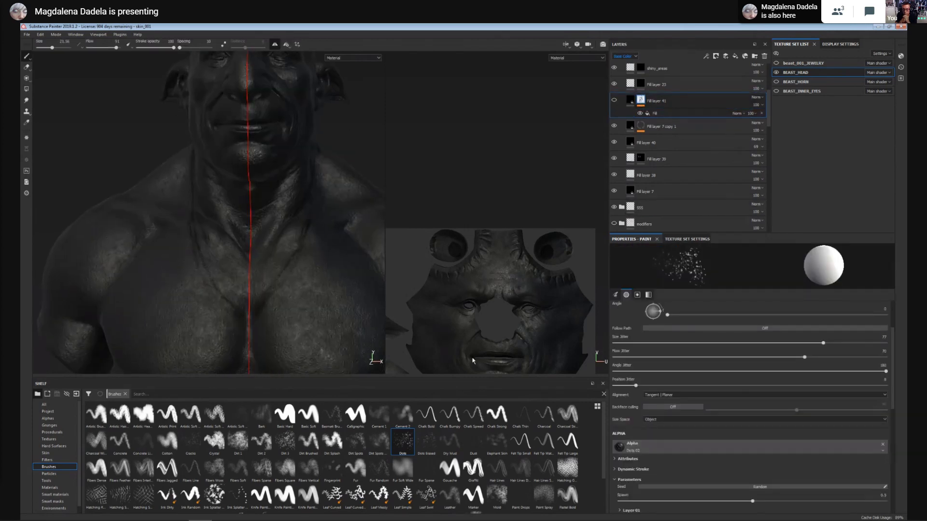
Add a Transform filter to Fill layer 41's mask and reduce its scaling to about 99.
right_click(667, 116)
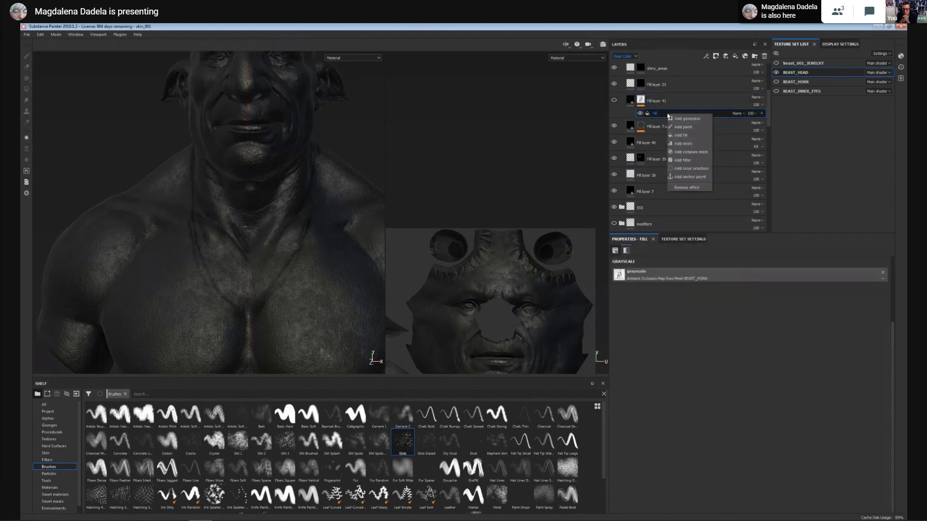
click(683, 160)
click(761, 265)
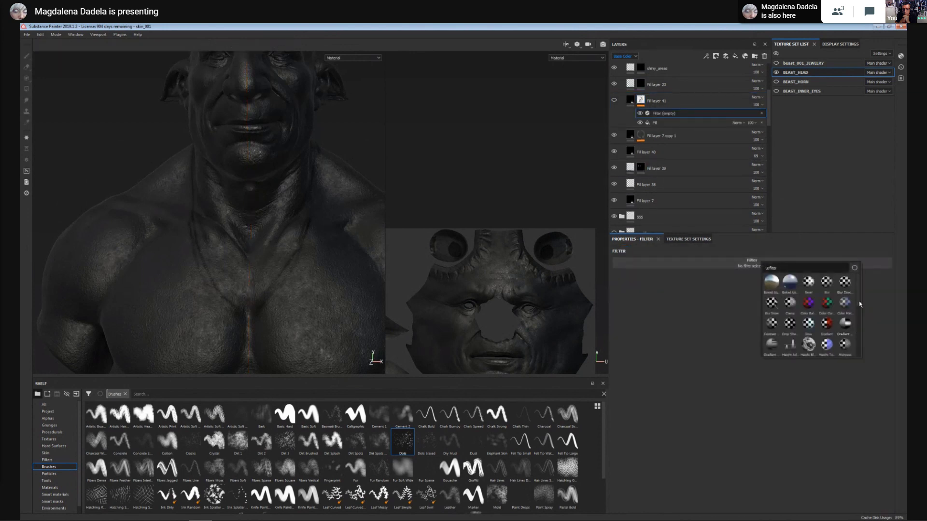
scroll(851, 319, down, 10)
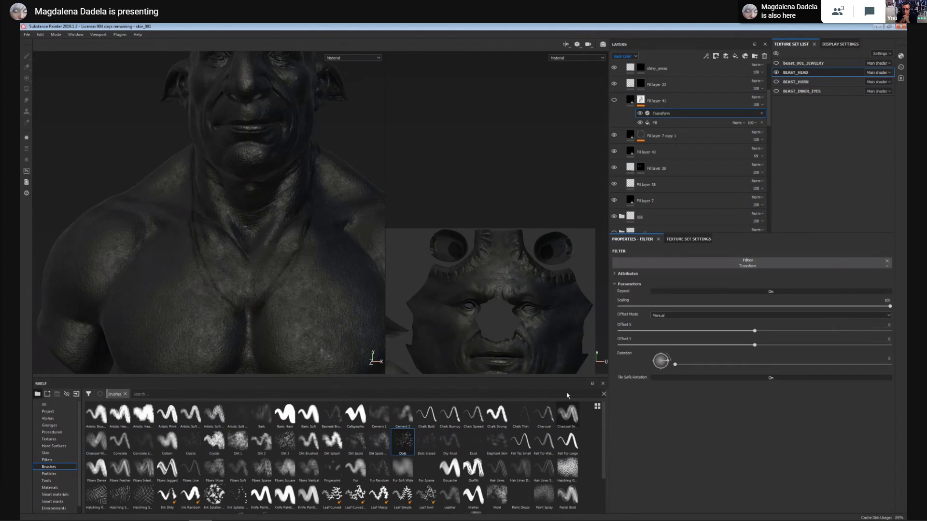
mouse_move(889, 306)
mouse_down()
mouse_move(756, 306)
mouse_move(887, 306)
mouse_up()
Make Fill layer 41 visible again and review the Transform filter and fill in its mask.
click(629, 101)
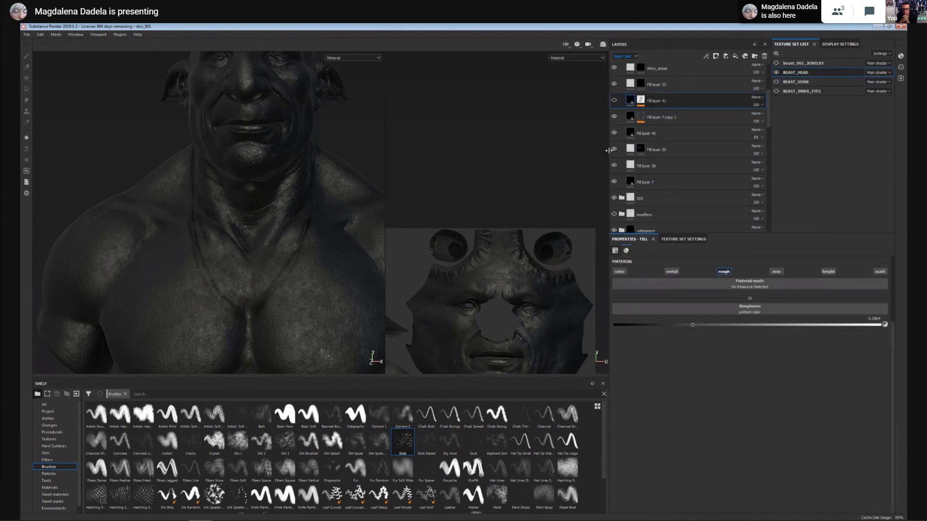
click(612, 101)
alt+right_drag(329, 323, 606, 245)
click(630, 101)
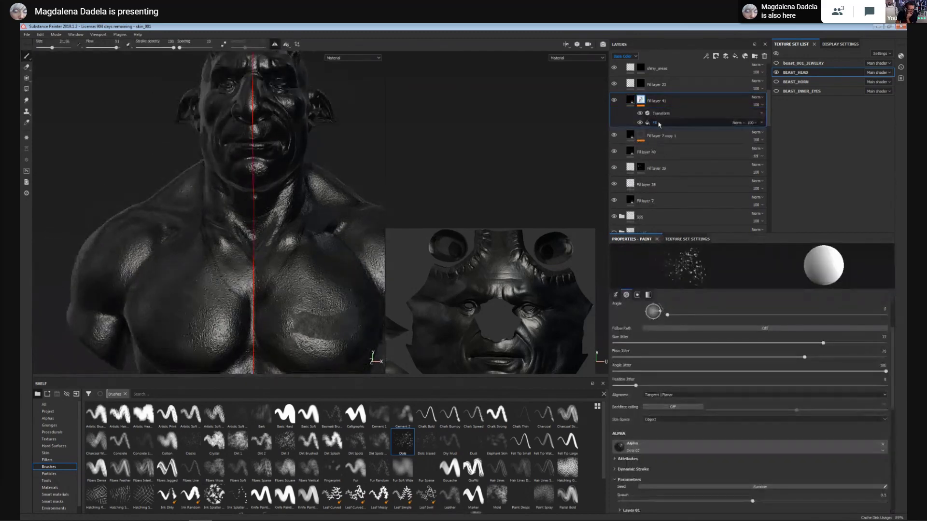
click(661, 122)
click(661, 115)
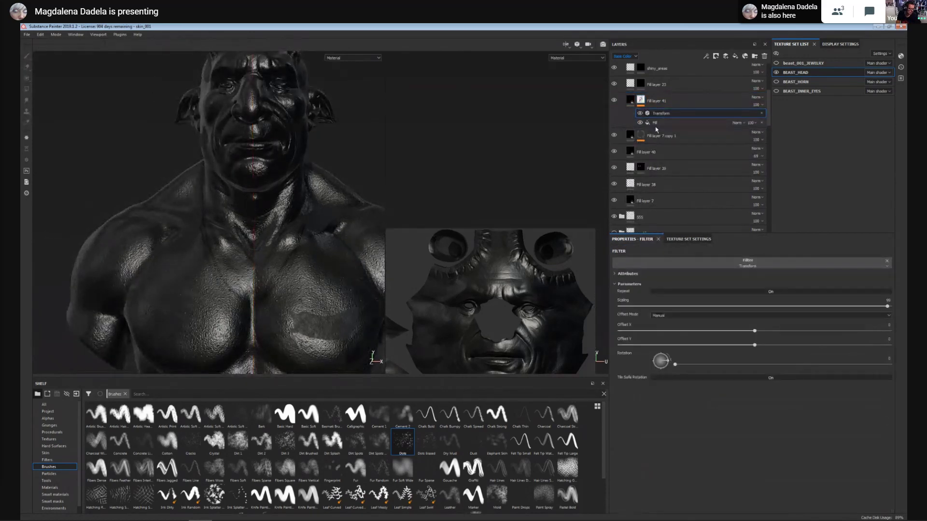
click(660, 123)
right_click(663, 123)
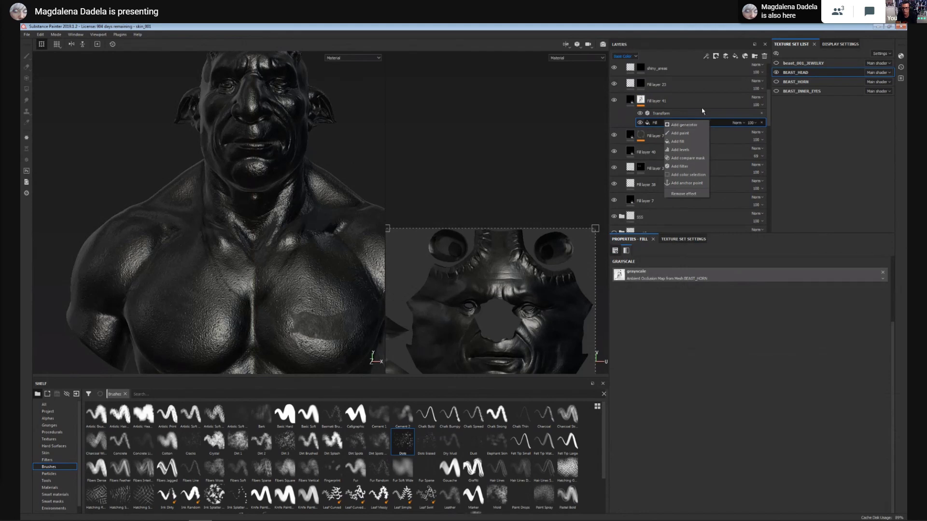
click(681, 113)
Examine the roughness breakup across the head and shoulders and look further through the layer stack.
alt+middle_drag(290, 270, 307, 322)
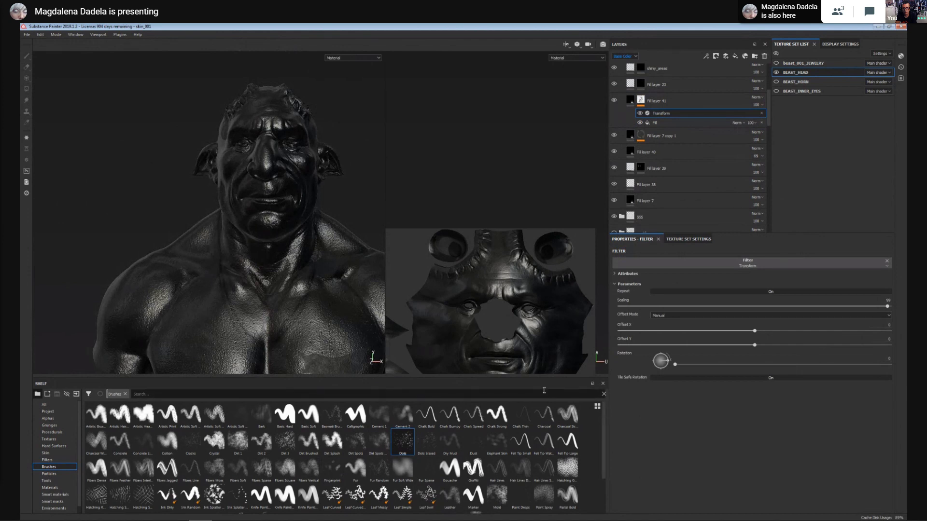
alt+middle_drag(311, 314, 290, 296)
alt+right_drag(290, 295, 314, 325)
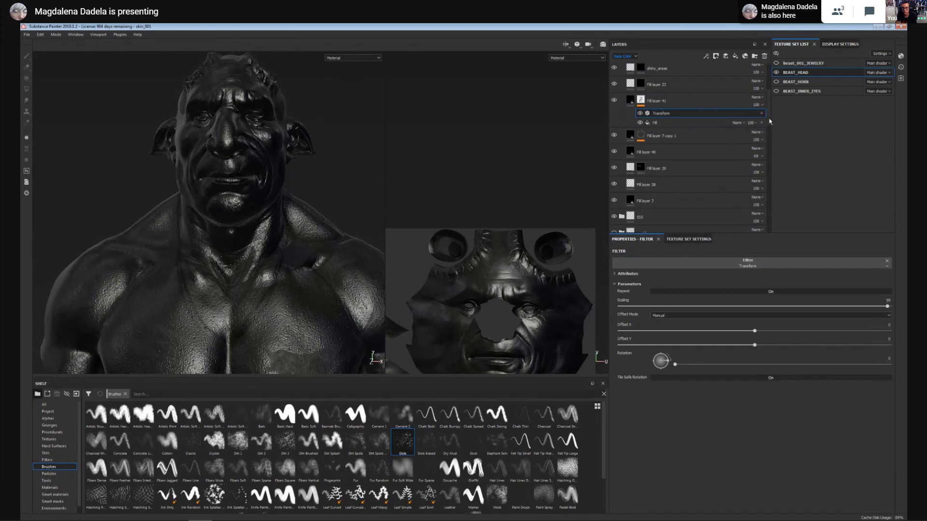
scroll(771, 121, up, 3)
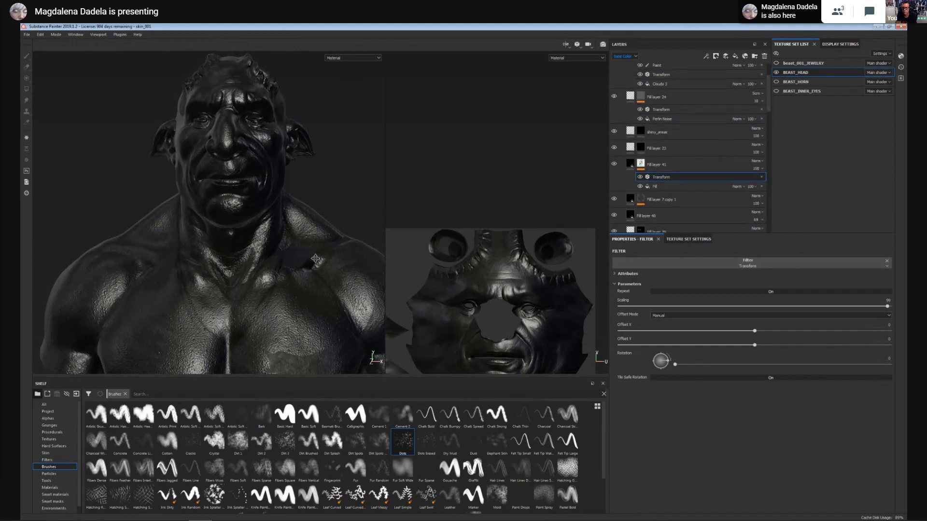
alt+middle_drag(312, 249, 340, 271)
alt+right_drag(339, 271, 300, 342)
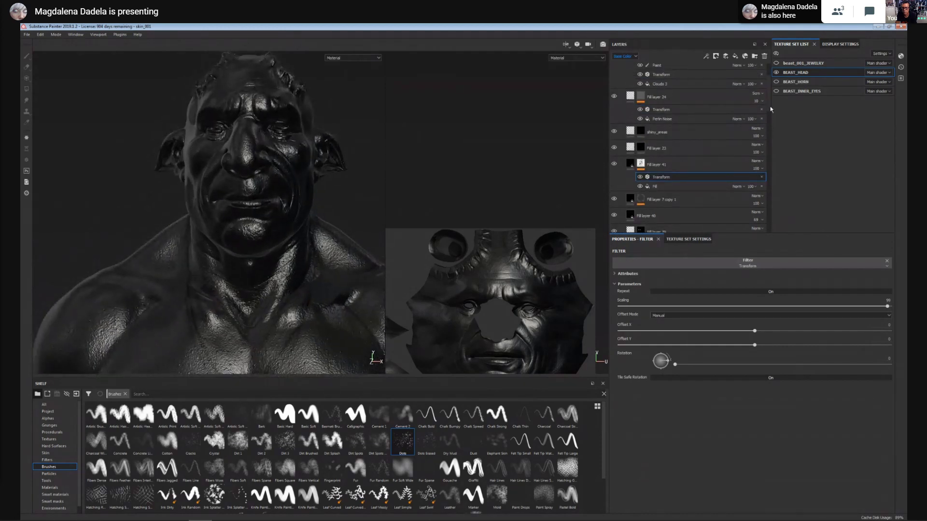
drag(770, 108, 776, 173)
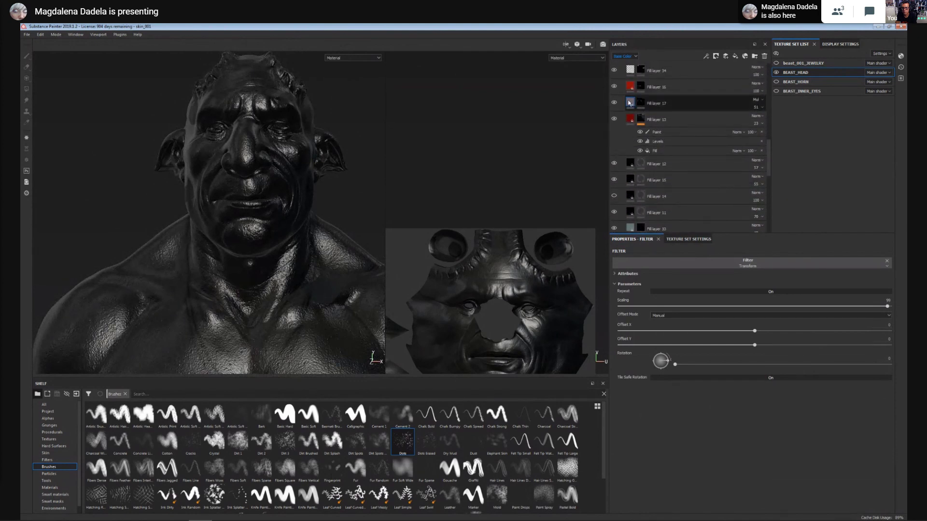
alt+middle_drag(304, 133, 303, 158)
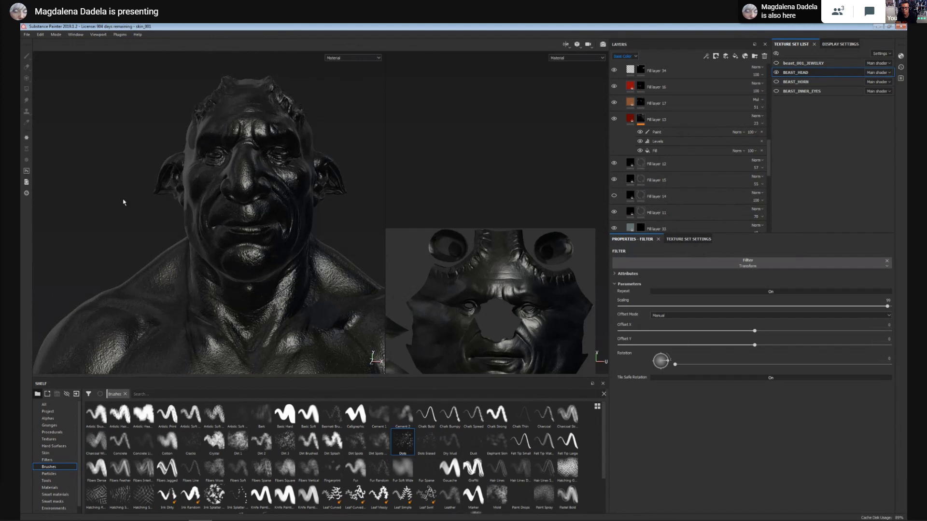
Set the spec folder's blending mode to Screen so the base colors underneath show through.
alt+middle_drag(218, 186, 246, 178)
scroll(685, 145, up, 5)
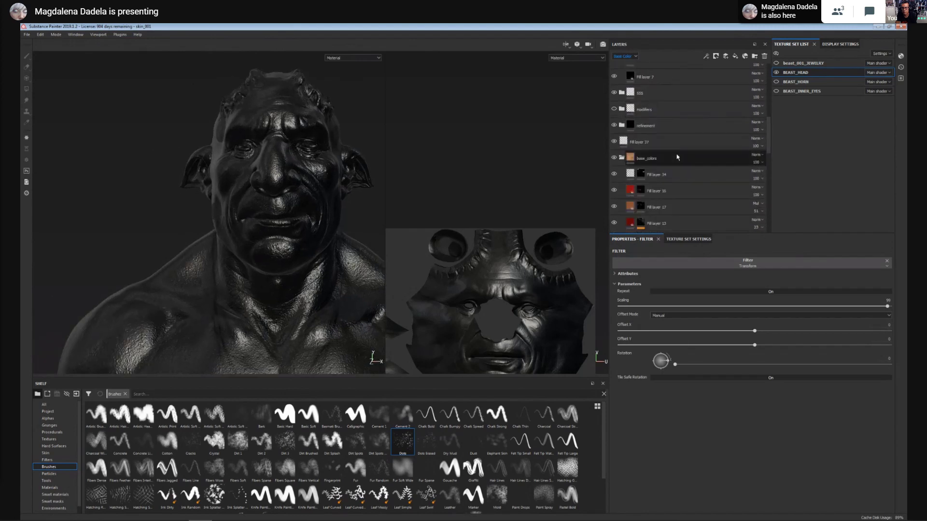
scroll(676, 159, down, 6)
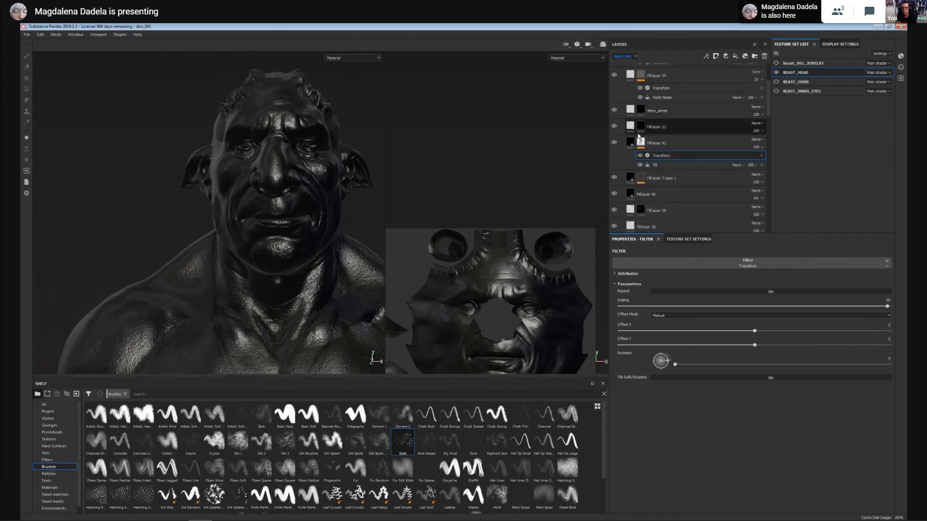
alt+middle_drag(203, 197, 188, 203)
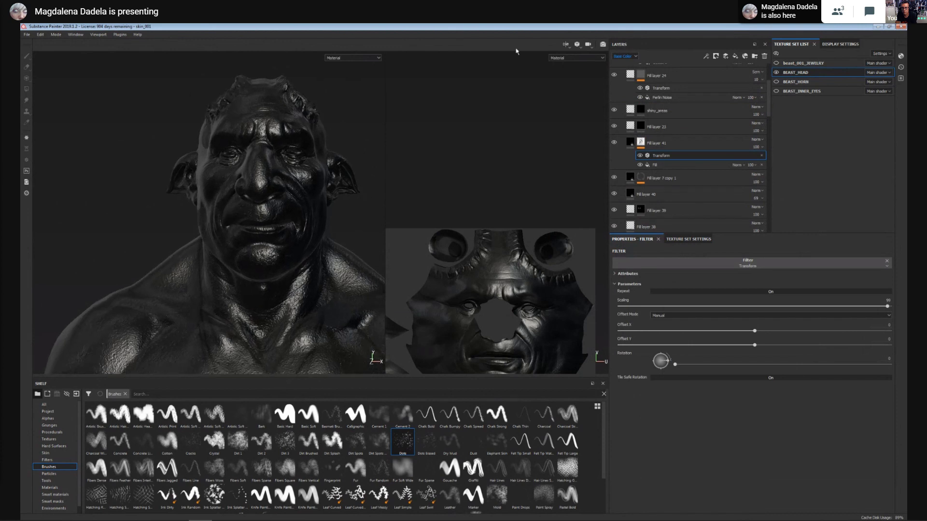
scroll(655, 140, up, 3)
scroll(652, 101, up, 1)
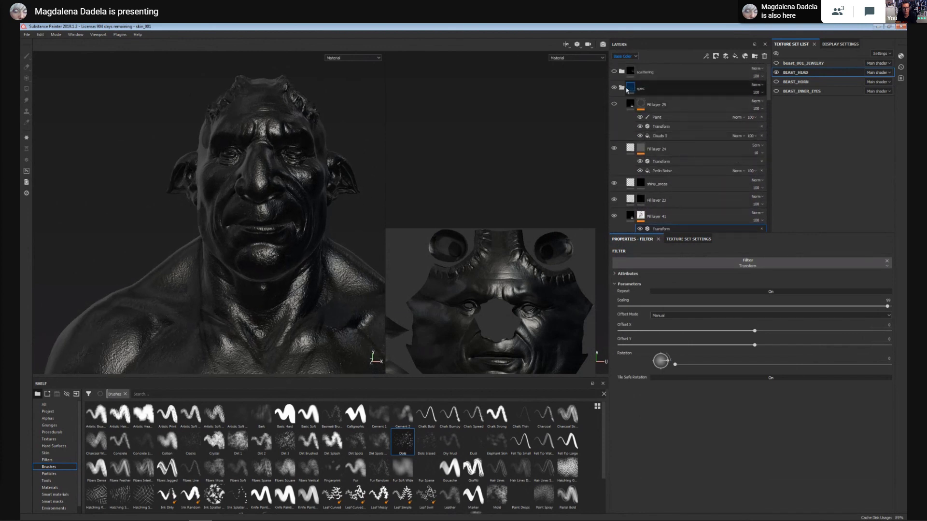
click(650, 92)
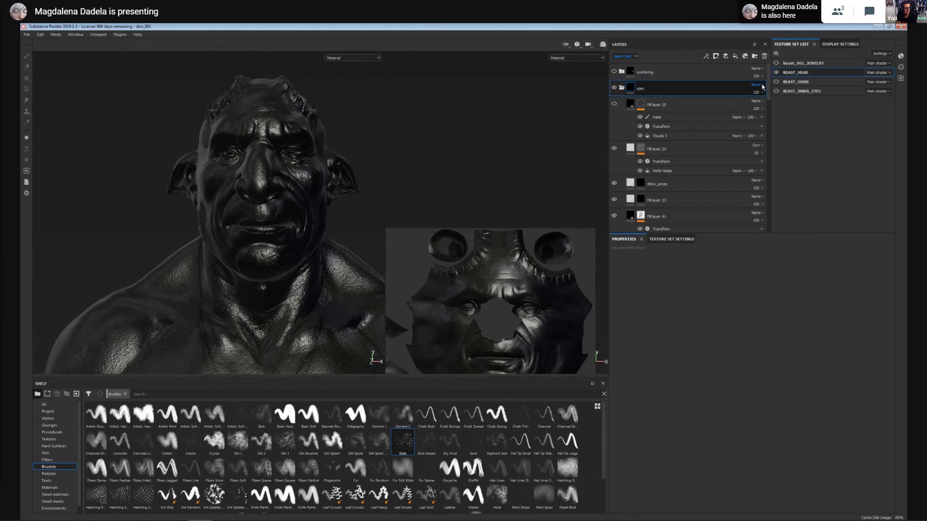
click(623, 89)
click(622, 89)
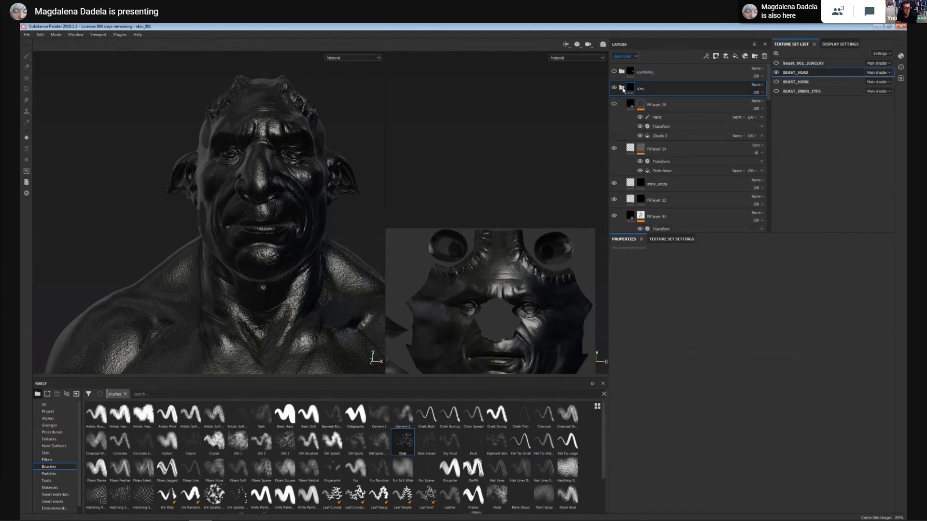
click(756, 85)
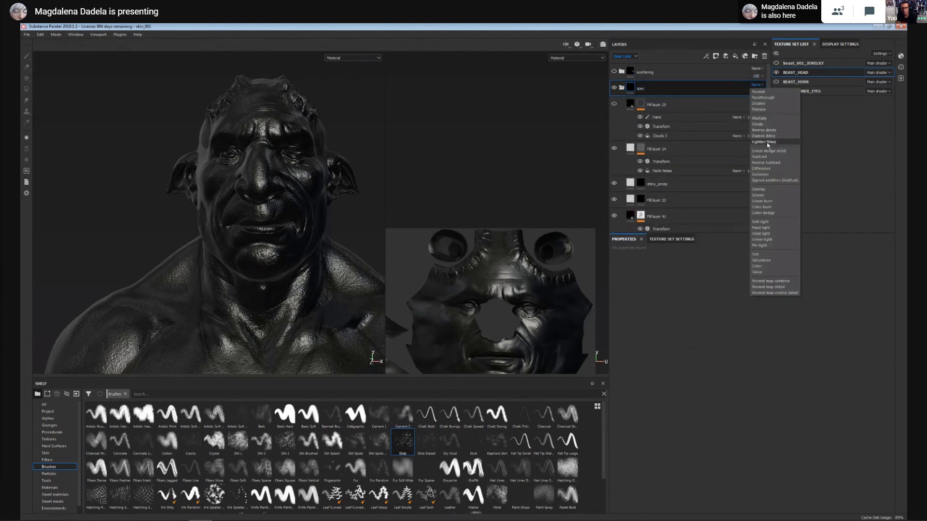
click(765, 195)
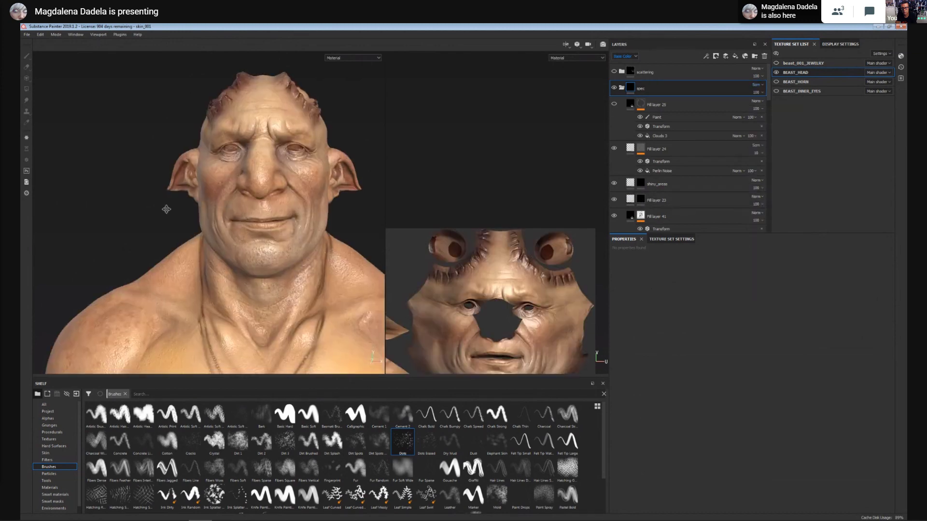
Check the combined skin, then collapse and hide the spec folder and widen the 3D view against the UV view.
alt+middle_drag(166, 209, 181, 185)
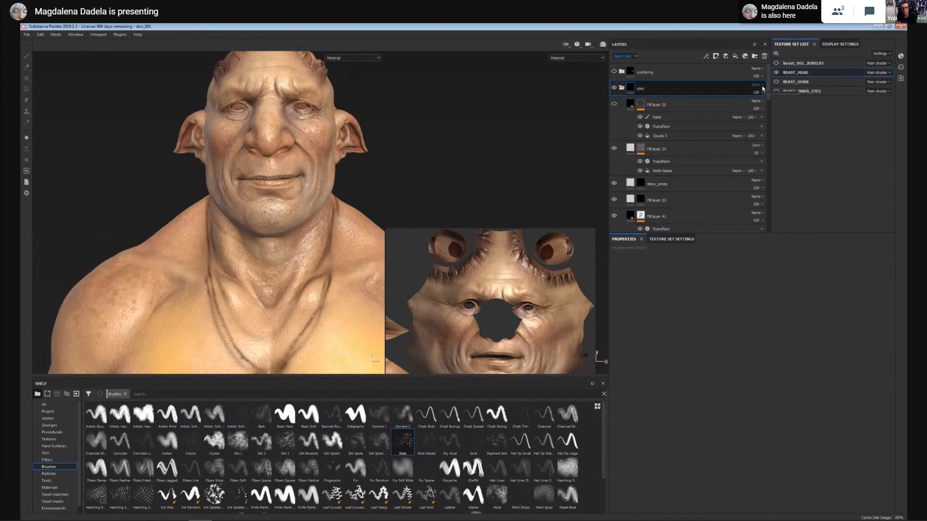
alt+drag(106, 234, 191, 230)
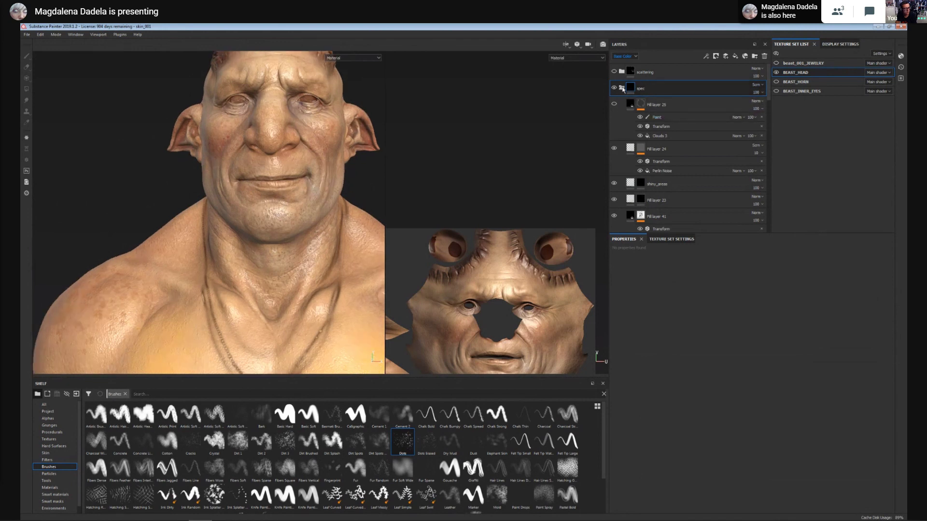
click(622, 89)
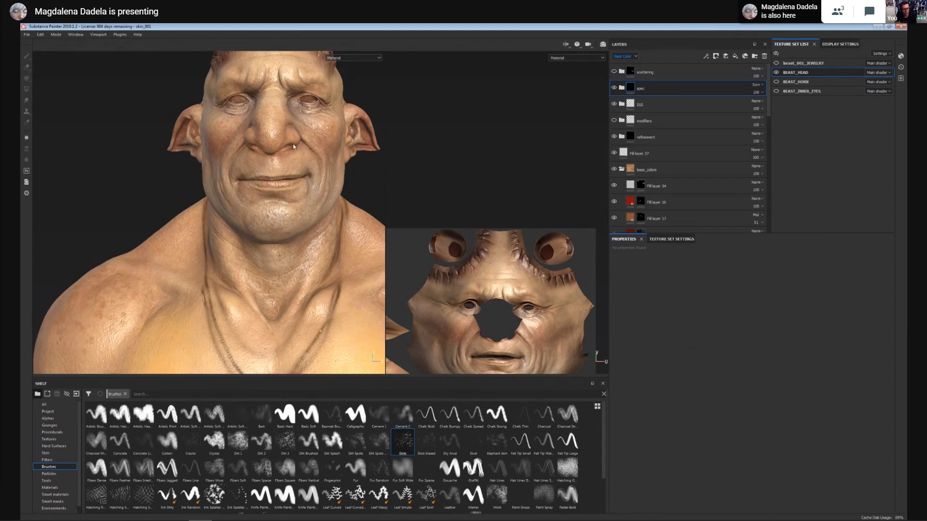
scroll(292, 147, up, 2)
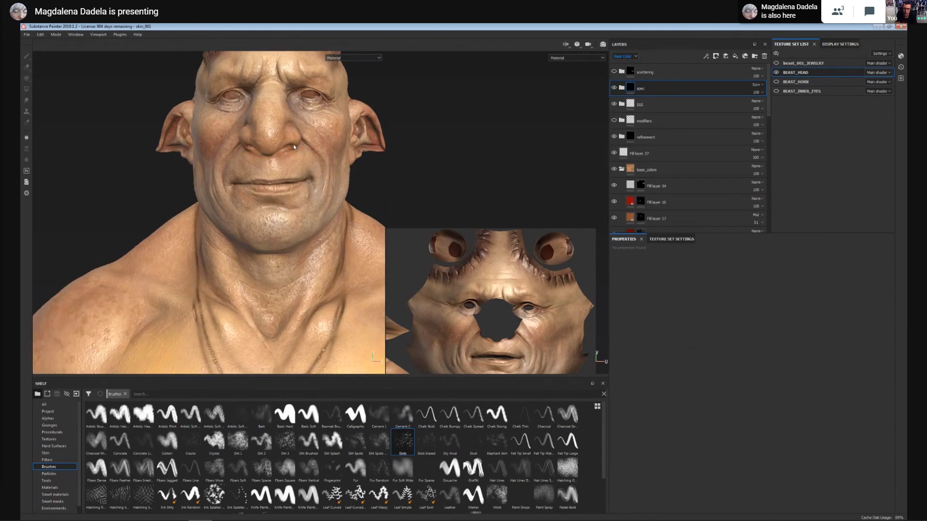
scroll(294, 147, up, 1)
scroll(294, 147, down, 1)
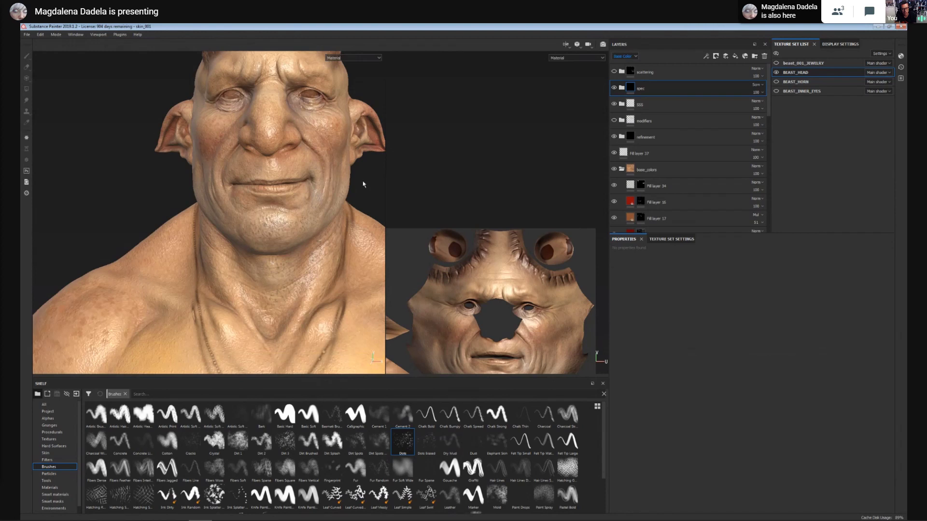
click(613, 88)
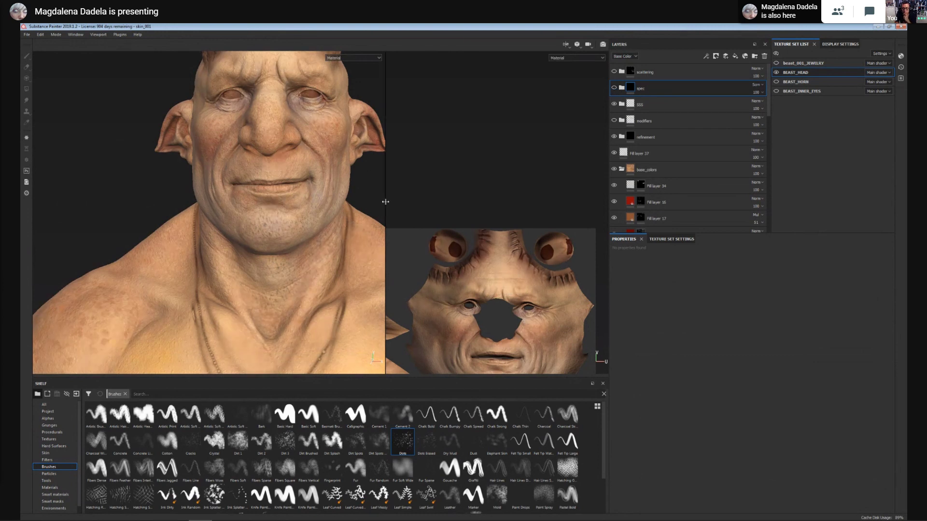
drag(386, 203, 512, 202)
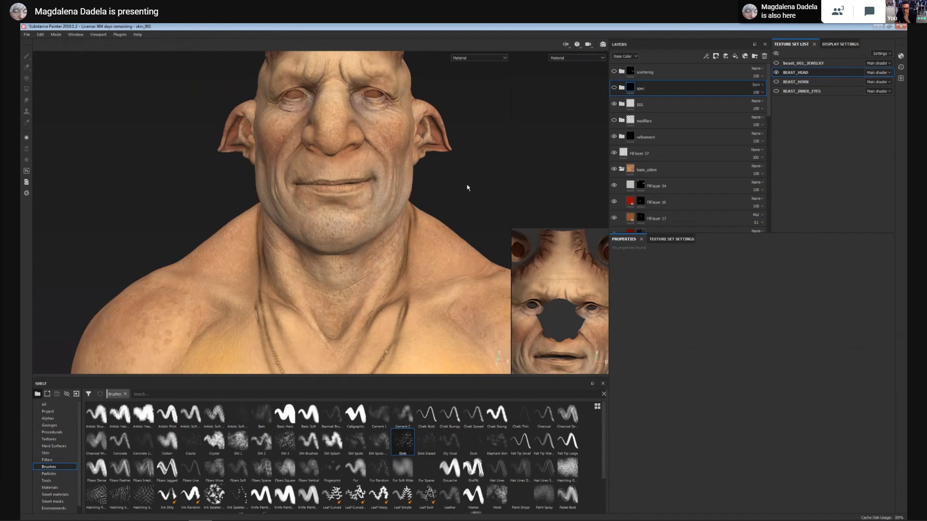
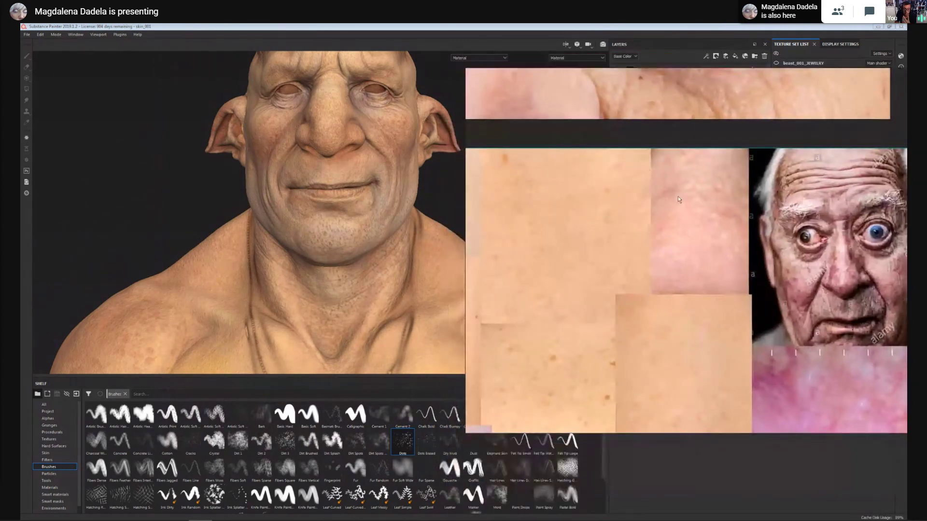
Examine the skin reference images beside the model, including the close-ups and the elderly man's blotchy face.
drag(672, 202, 633, 240)
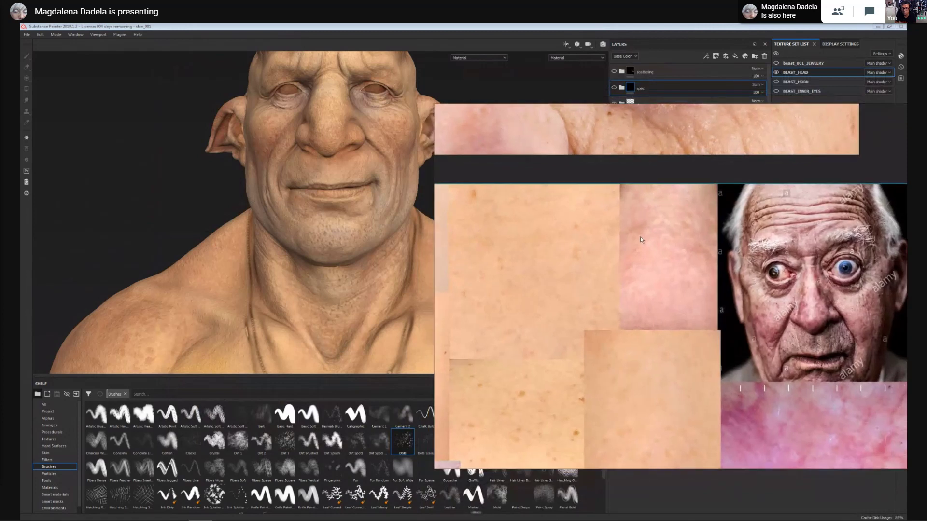
drag(553, 328, 509, 340)
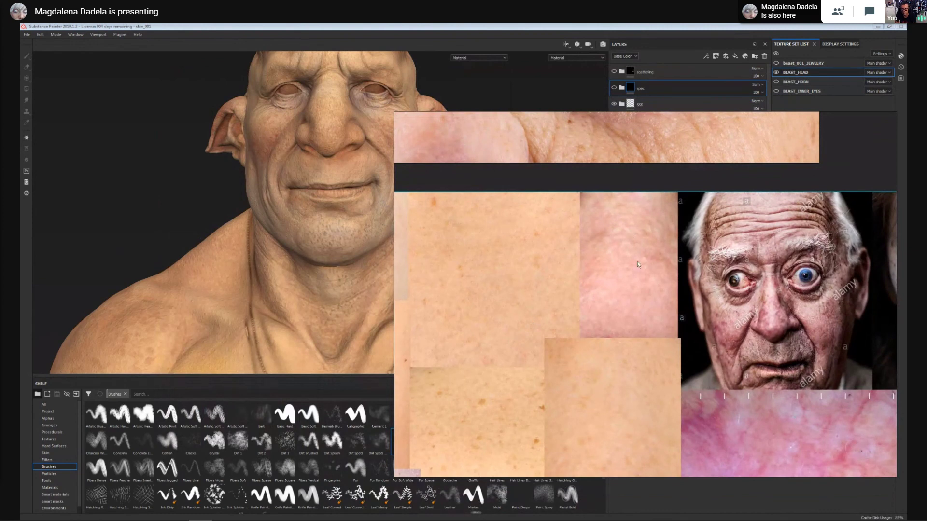
middle_drag(637, 262, 595, 221)
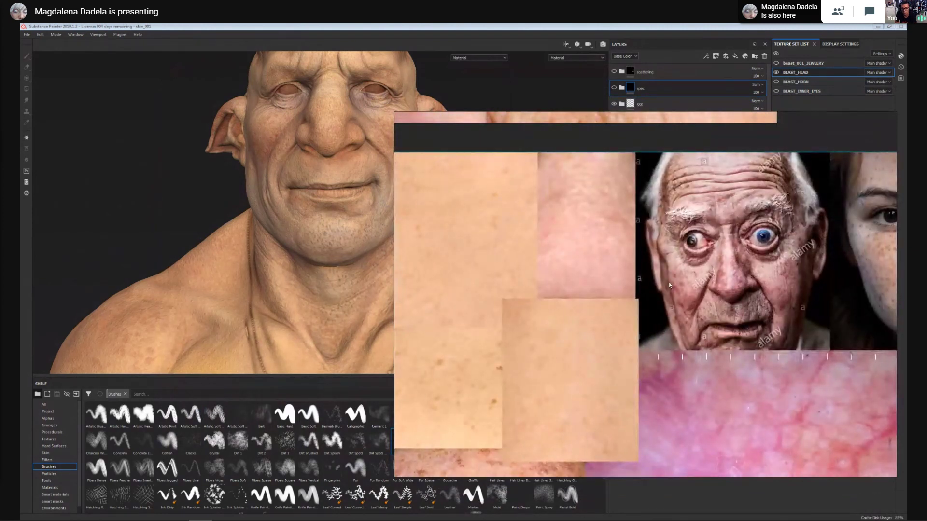
middle_drag(668, 283, 627, 287)
scroll(714, 254, up, 4)
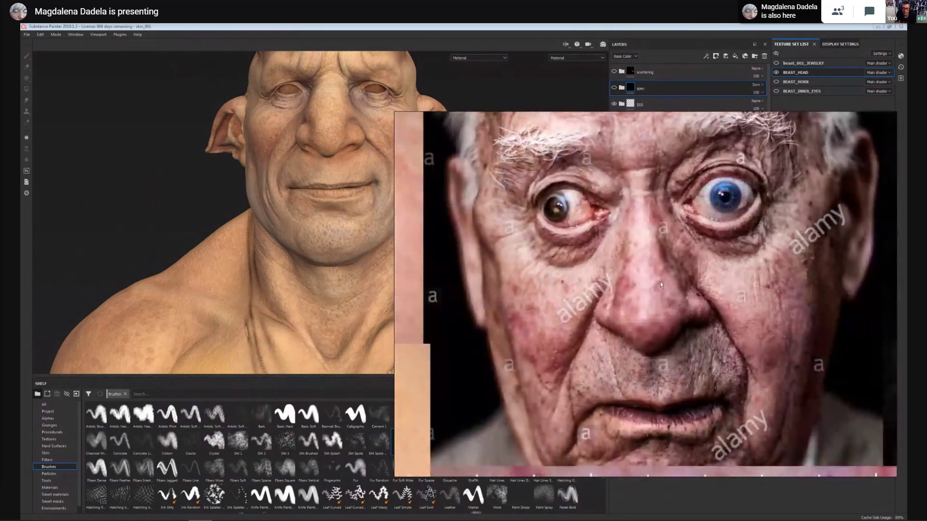
middle_drag(630, 243, 685, 324)
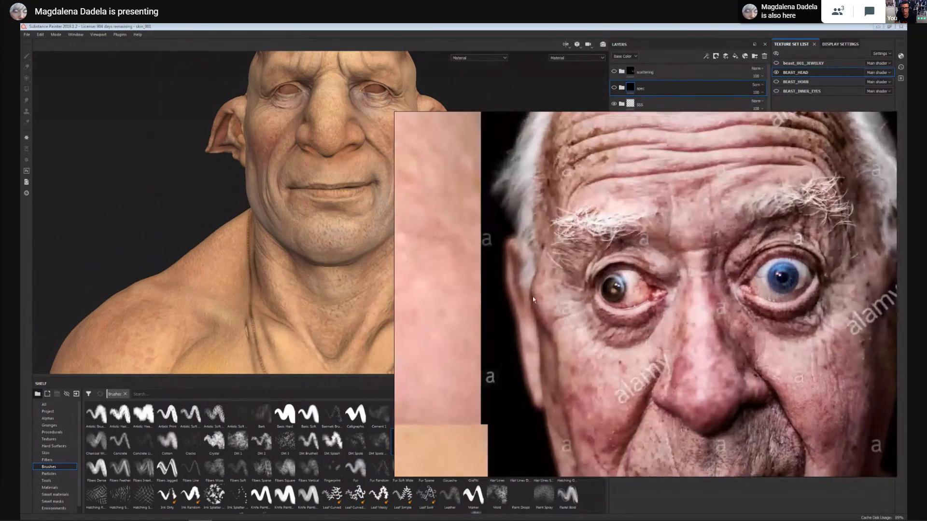
scroll(531, 297, down, 3)
middle_drag(487, 302, 734, 273)
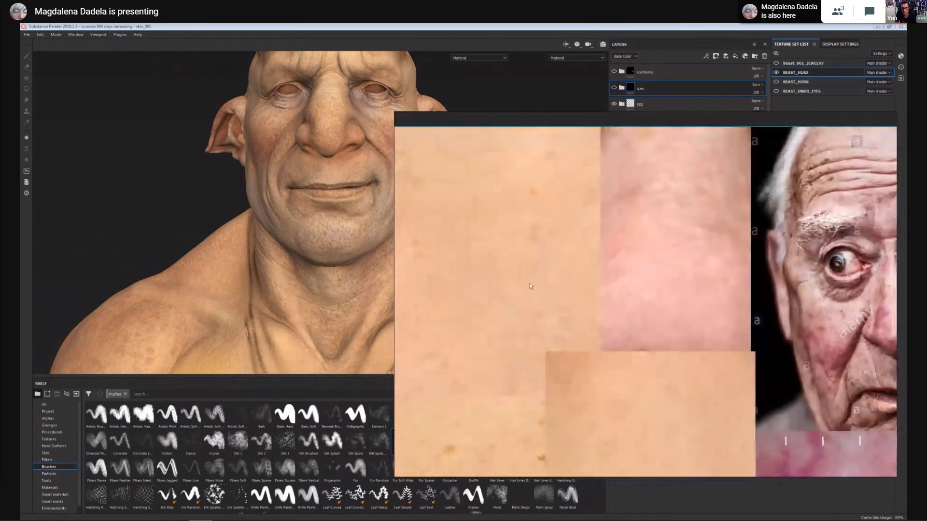
Choose the Cracks brush and move the skin reference board aside to uncover the layers and properties.
mouse_move(528, 283)
right_down()
mouse_move(544, 272)
mouse_move(594, 295)
mouse_move(669, 360)
right_up()
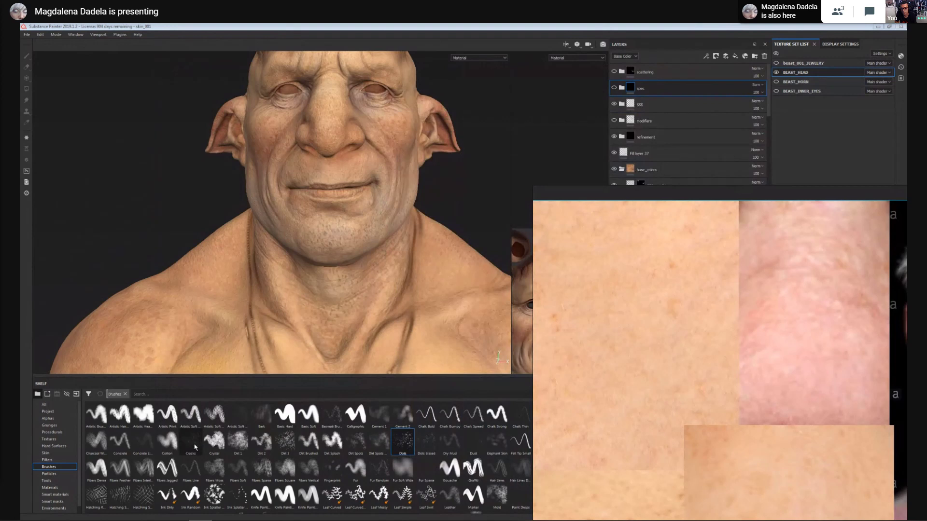
click(195, 443)
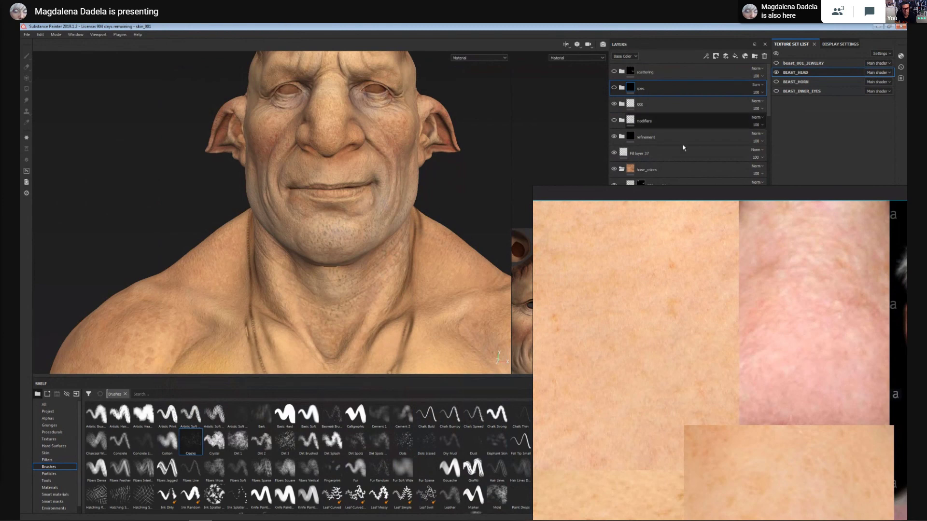
mouse_move(597, 439)
right_down()
mouse_move(600, 453)
mouse_move(623, 452)
right_up()
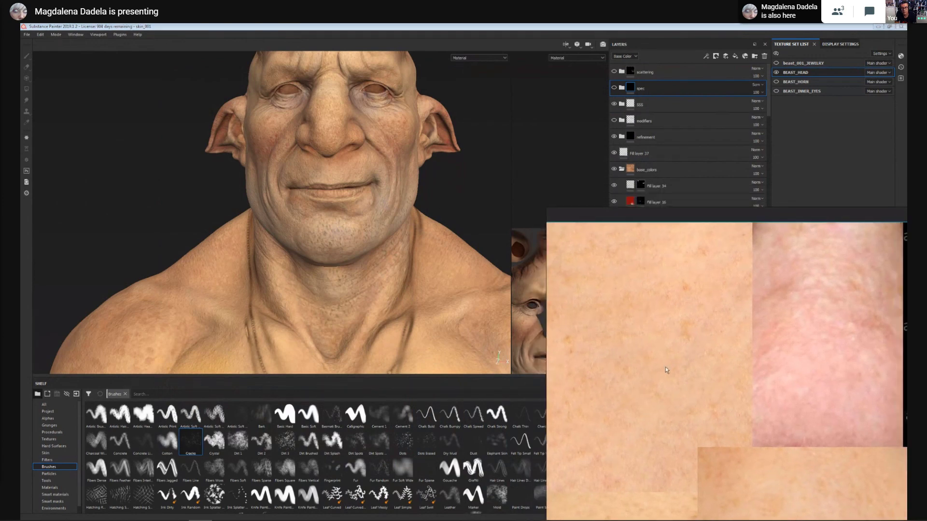
mouse_move(661, 372)
right_down()
mouse_move(546, 363)
mouse_move(704, 408)
right_up()
right_drag(633, 374, 766, 456)
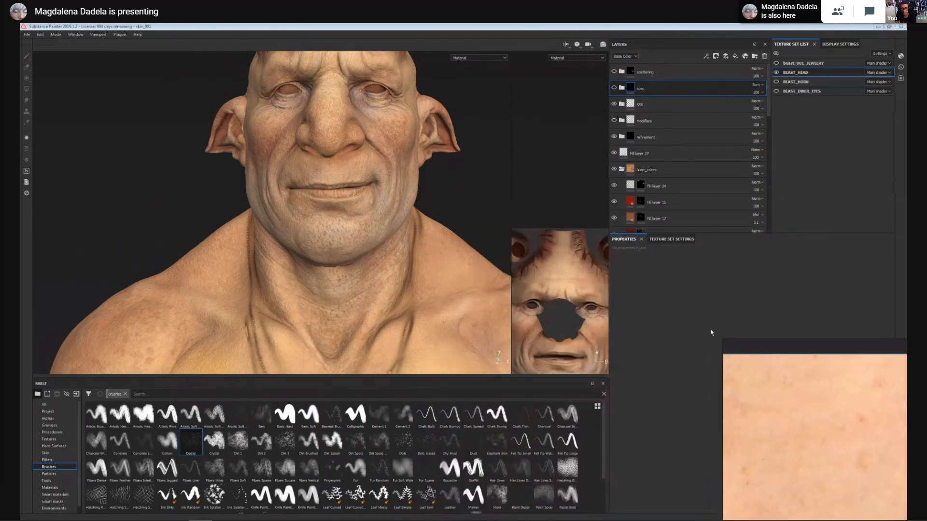
Add a fill layer with a deep red base color above Fill layer 34 in base_colors and give it a black mask.
click(654, 193)
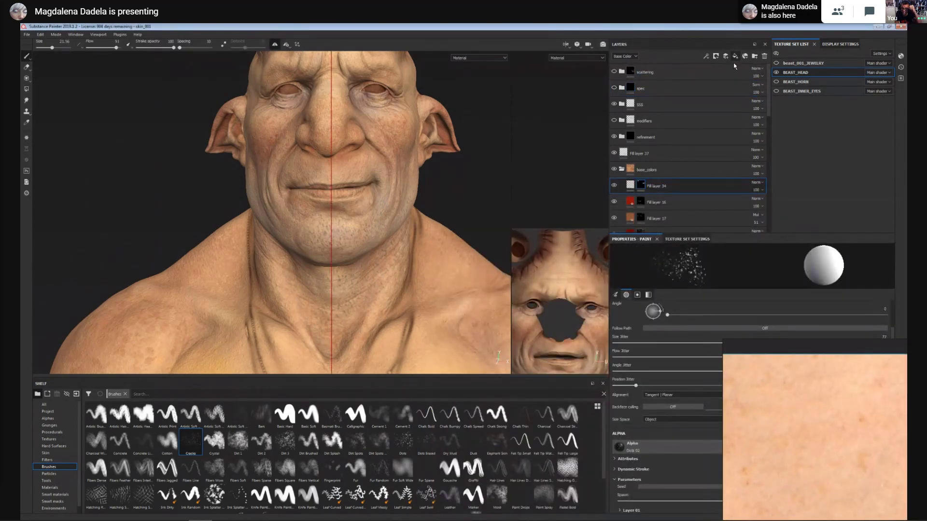
click(735, 56)
right_drag(783, 399, 876, 520)
click(757, 320)
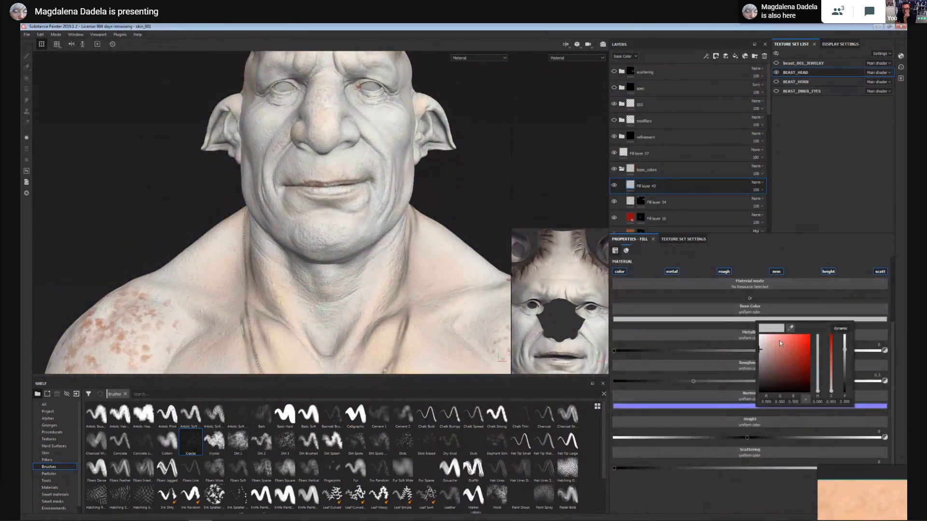
drag(800, 350, 811, 350)
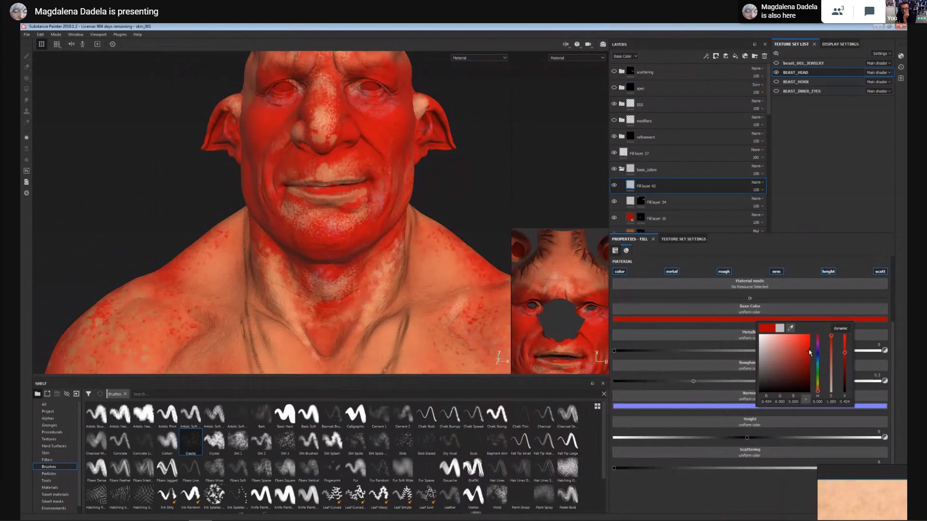
right_click(663, 185)
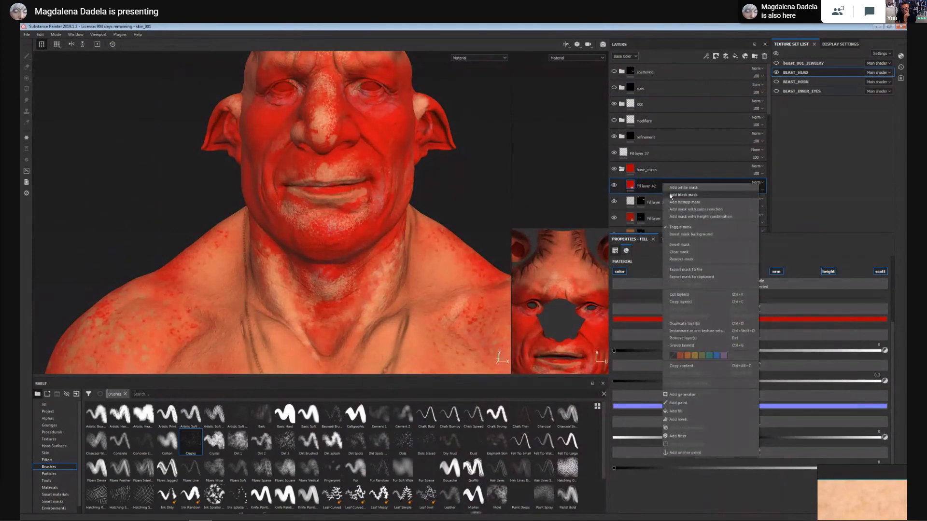
click(670, 195)
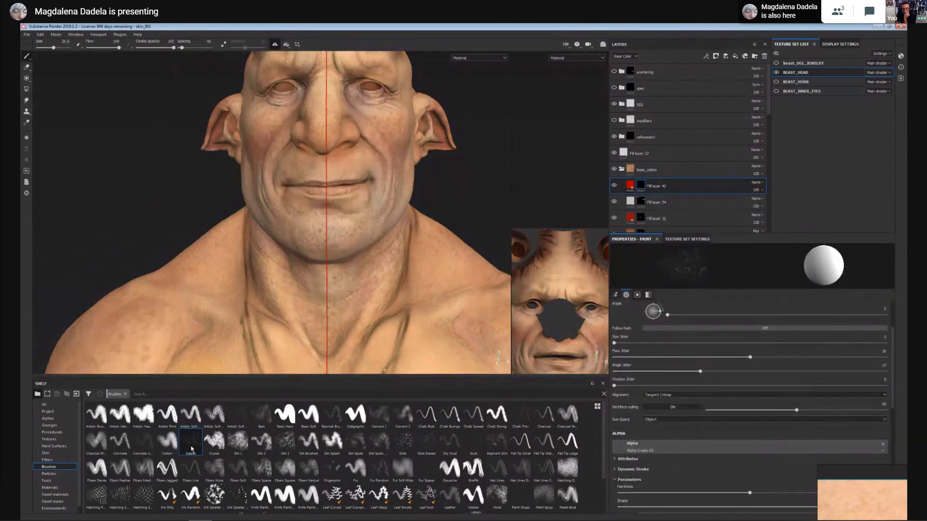
Show only the base color and stamp crack-shaped red veins over the cheek and jaw in the fill layer's mask, thinning them with black.
scroll(392, 176, up, 3)
mouse_move(392, 176)
alt+mouse_down()
mouse_move(386, 242)
mouse_move(346, 182)
alt+mouse_up()
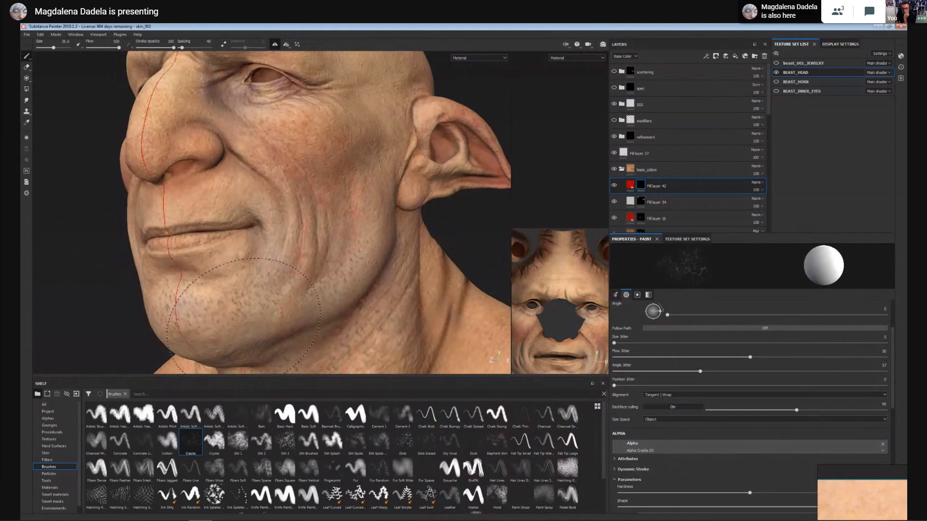
mouse_move(244, 316)
alt+mouse_down()
mouse_move(403, 333)
mouse_move(386, 270)
alt+mouse_up()
click(384, 256)
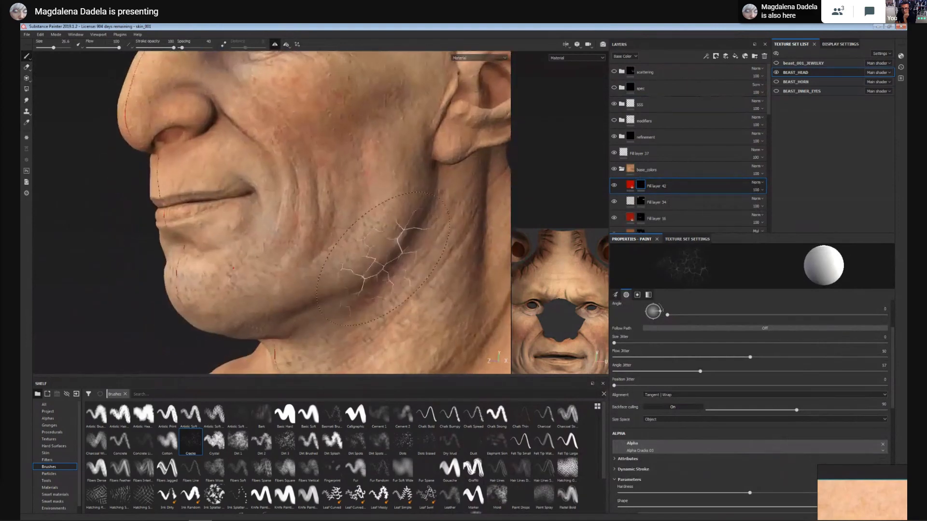
key(c)
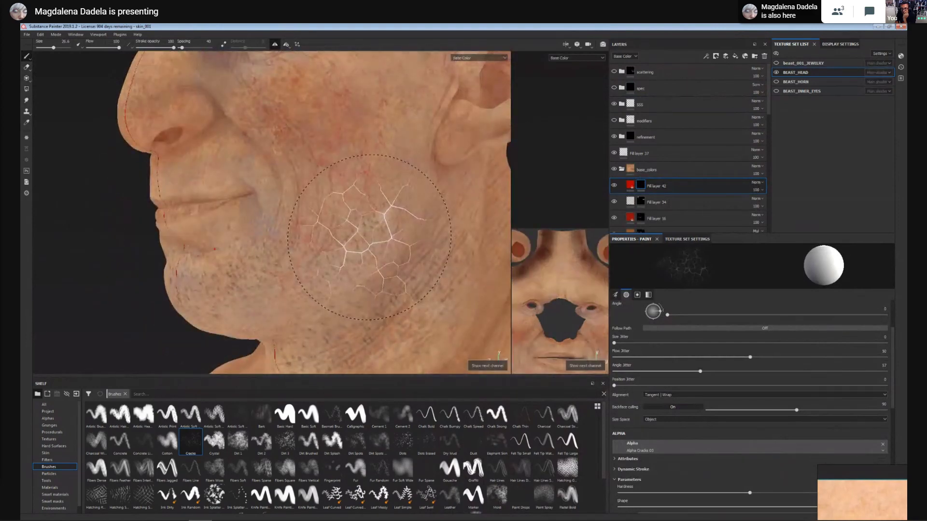
key(x)
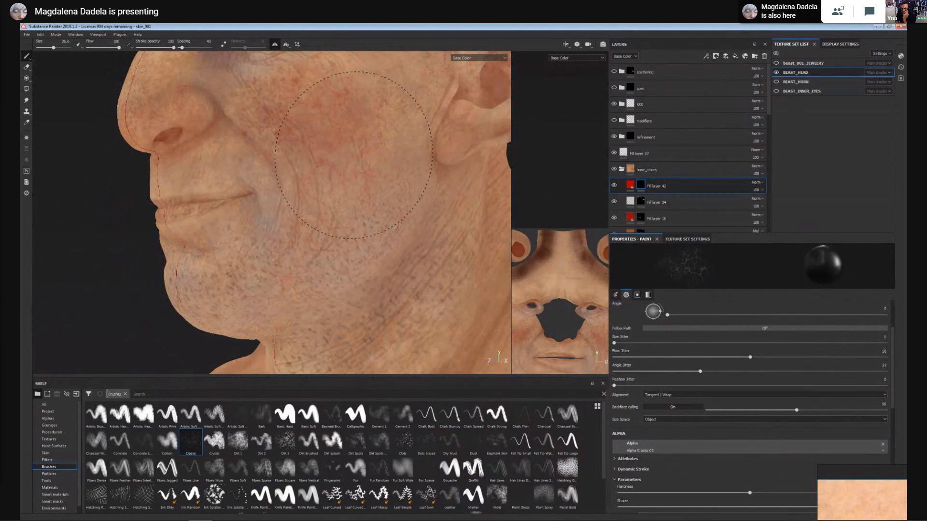
key(x)
key(x)
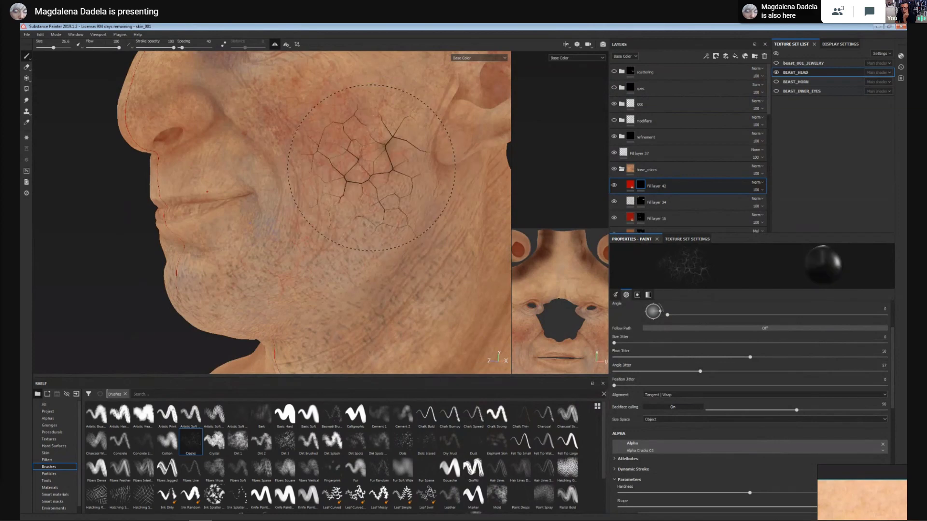
Build up red veins across the upper cheek with the Cracks brush, alternating between white and black in the mask.
alt+drag(376, 237, 366, 299)
mouse_move(366, 300)
alt+right_down()
mouse_move(418, 244)
mouse_move(410, 267)
mouse_move(390, 276)
mouse_move(377, 193)
alt+right_up()
key(x)
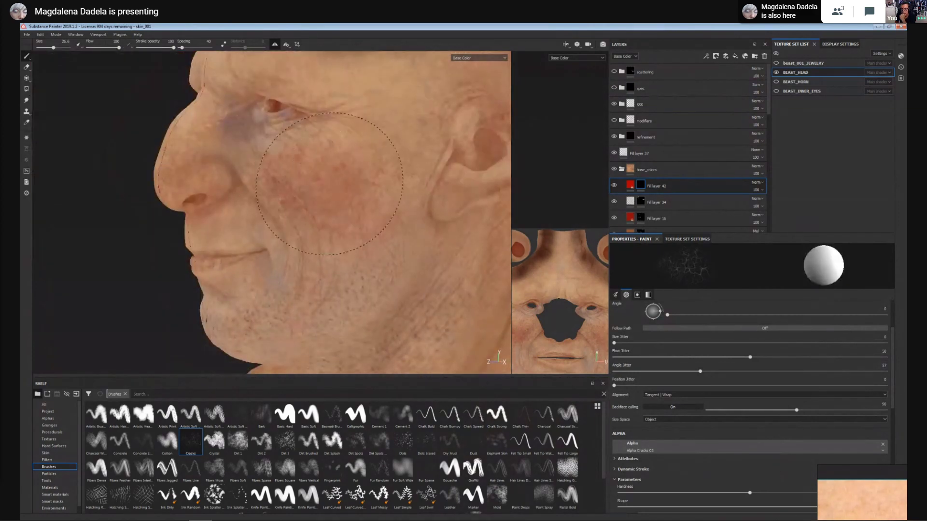
key(x)
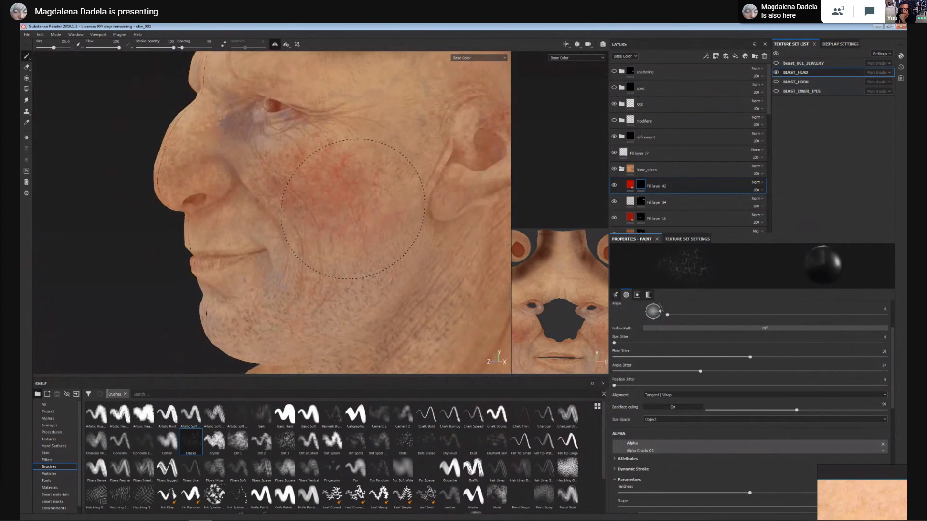
alt+drag(389, 218, 404, 218)
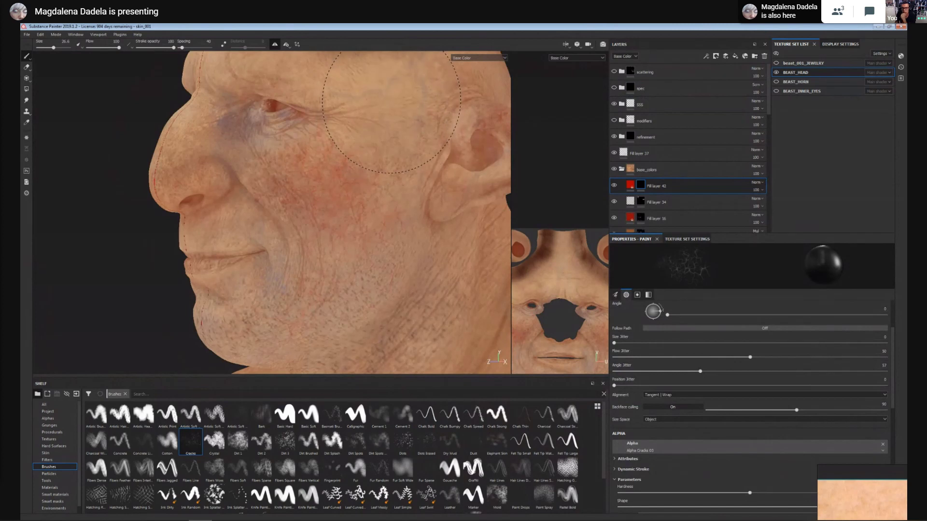
alt+drag(392, 160, 391, 221)
key(x)
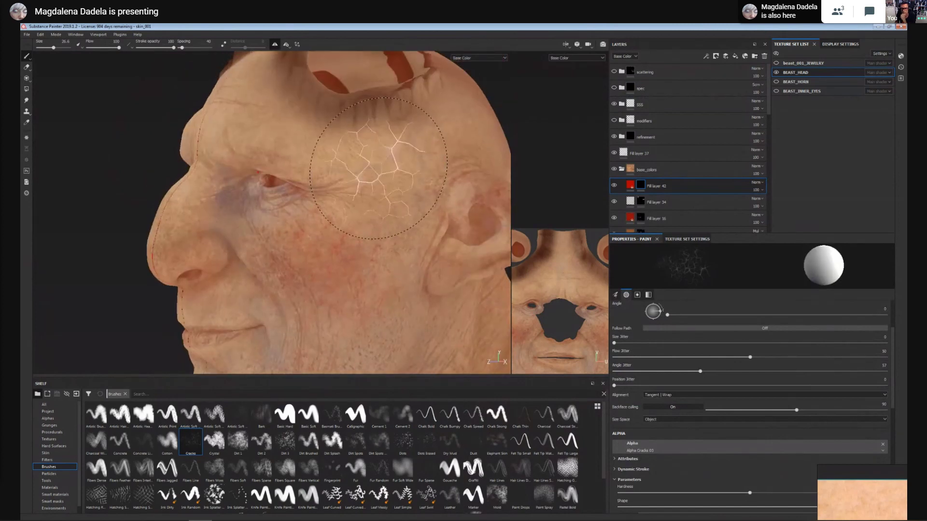
alt+drag(410, 311, 419, 260)
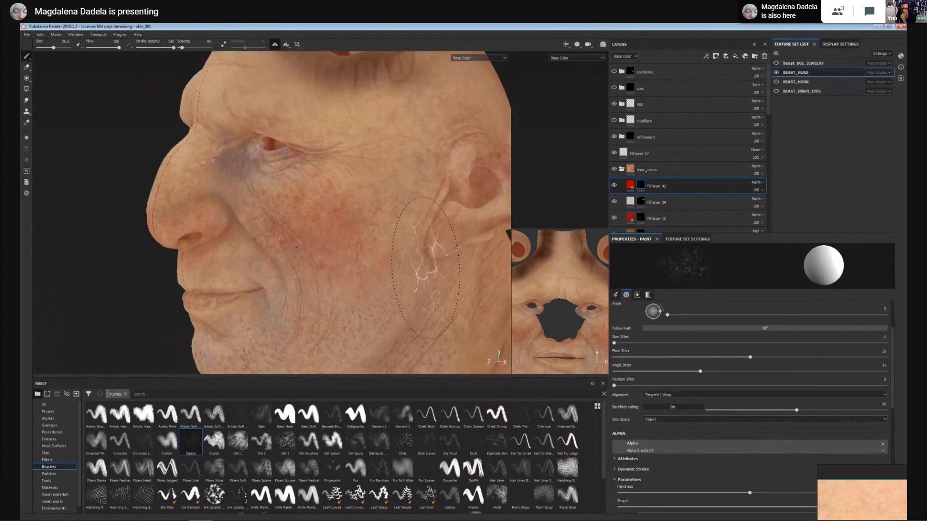
Choose the Dirt 1 brush and break up the cheek veins by painting black in the mask.
click(237, 440)
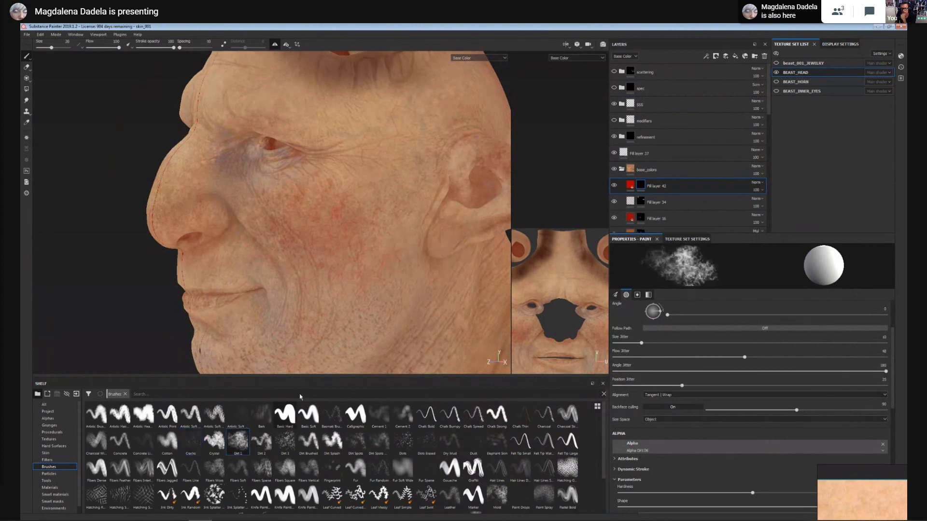
key(x)
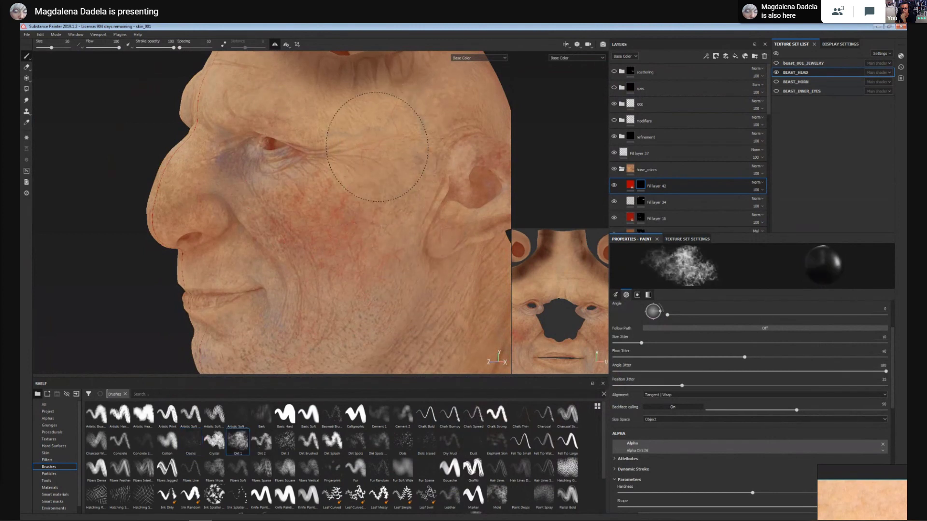
click(360, 316)
mouse_move(361, 317)
mouse_down()
mouse_move(350, 263)
mouse_move(372, 251)
mouse_up()
Darken the base color of the new vein fill layer to a deep, saturated dark red.
click(632, 187)
click(772, 319)
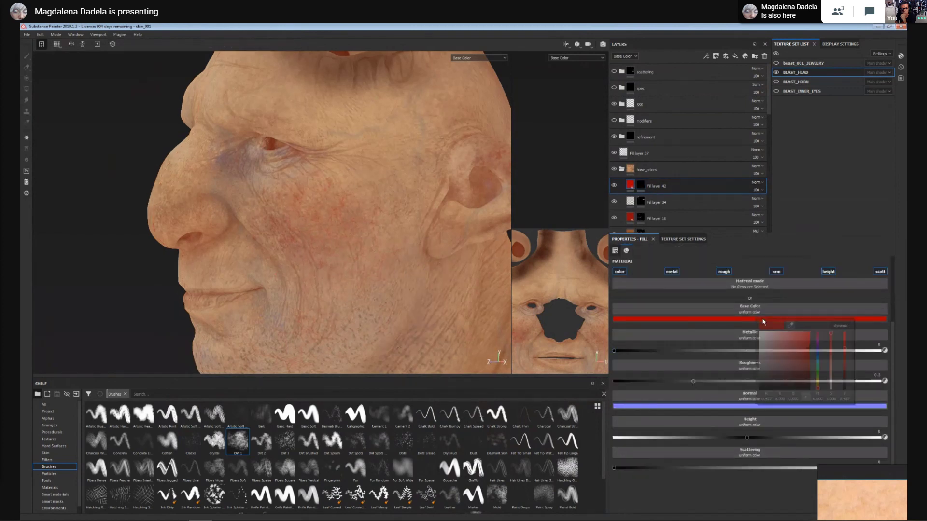
click(798, 369)
drag(802, 370, 809, 361)
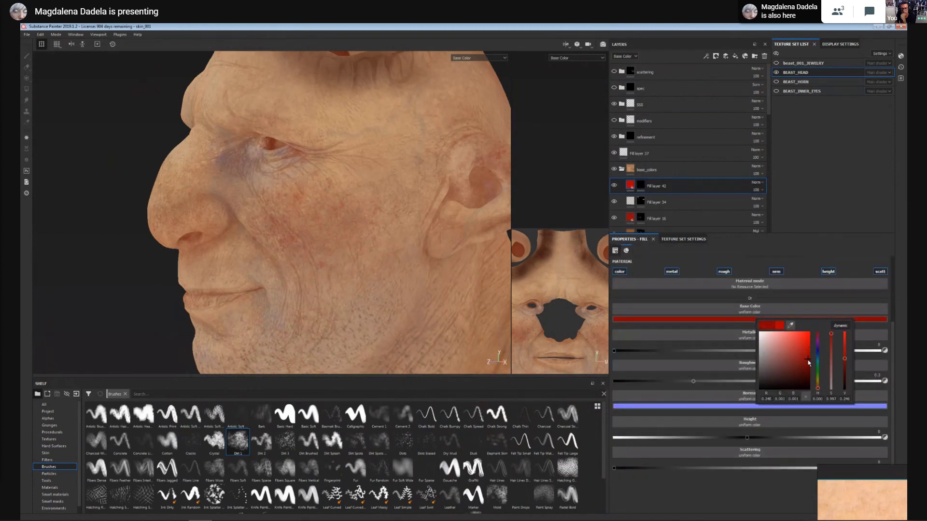
Examine the darker veins on the base color up close, from the side of the cheek around the front of the face.
alt+right_drag(420, 250, 415, 345)
alt+middle_drag(227, 237, 279, 230)
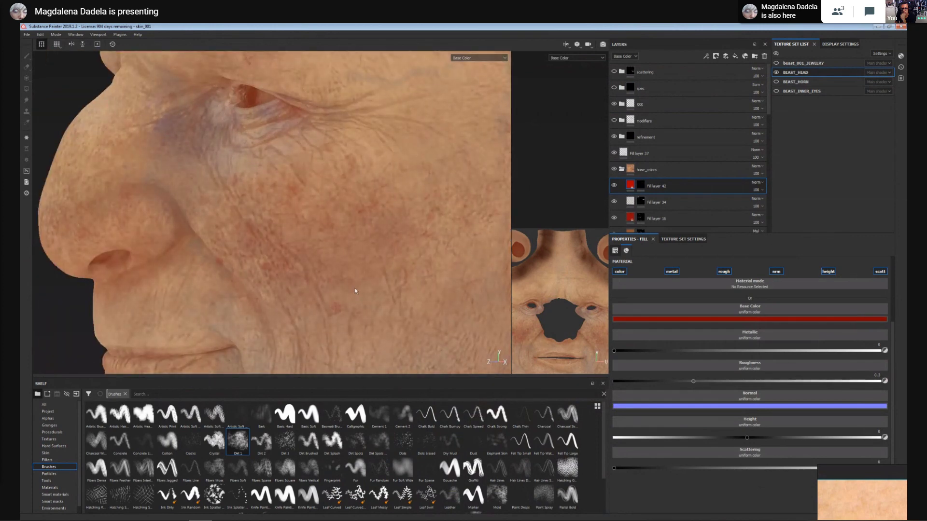
alt+drag(356, 291, 492, 289)
alt+middle_drag(377, 318, 463, 209)
alt+drag(464, 209, 454, 237)
alt+middle_drag(449, 212, 392, 296)
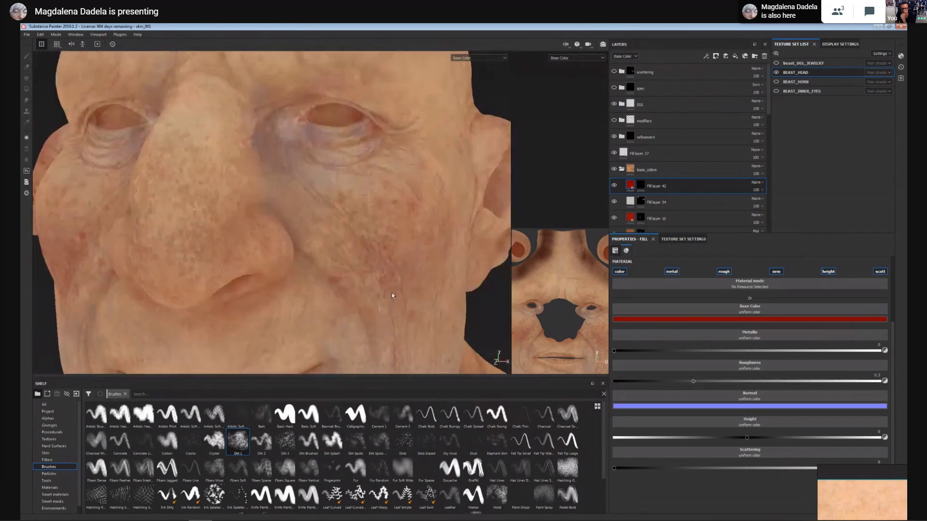
alt+drag(386, 270, 442, 274)
alt+middle_drag(429, 301, 478, 338)
alt+drag(428, 251, 445, 269)
alt+middle_drag(348, 258, 485, 245)
alt+drag(425, 271, 337, 238)
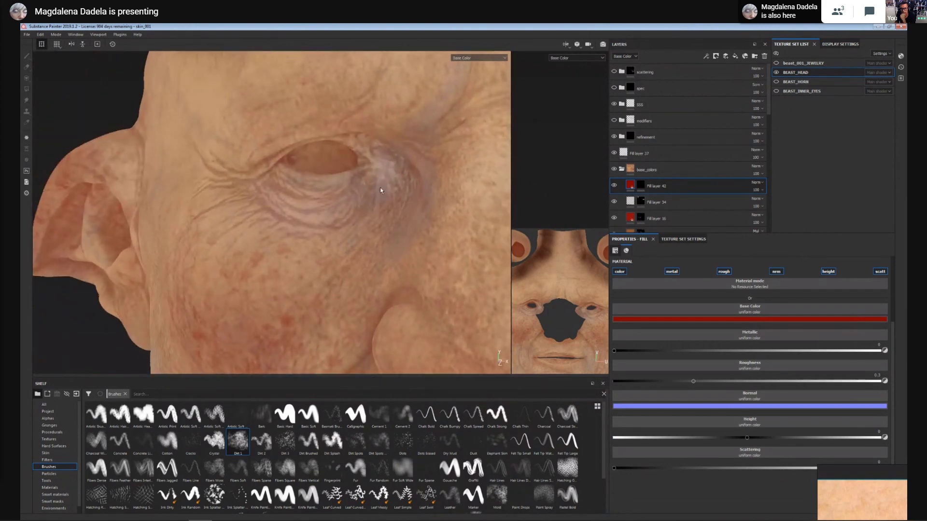
Inspect the color variation around the eye, the nose and the lips on the base color.
alt+drag(387, 272, 309, 261)
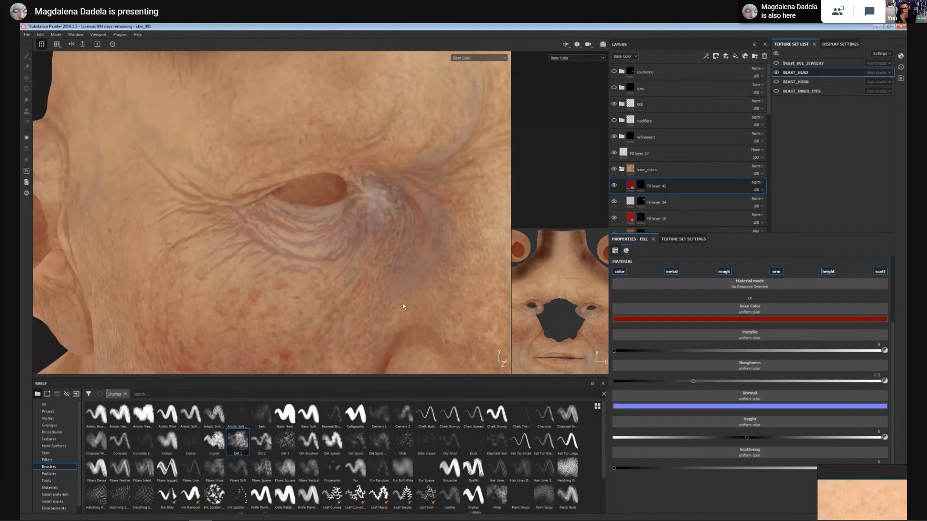
alt+drag(402, 303, 368, 219)
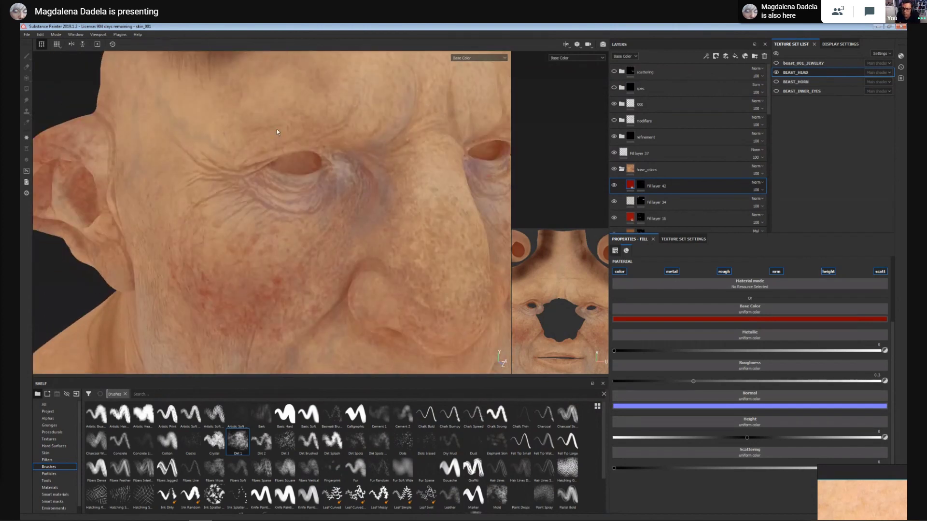
alt+right_drag(277, 129, 385, 300)
alt+drag(385, 300, 382, 264)
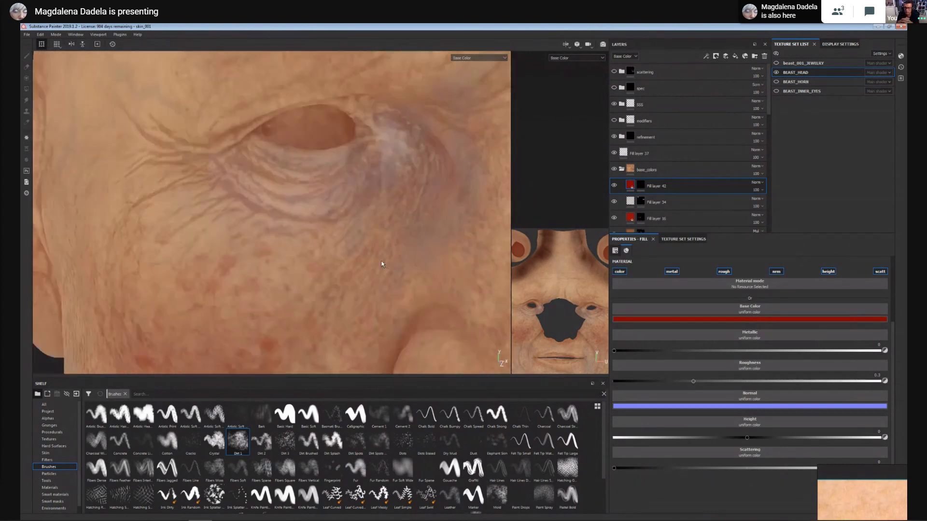
alt+right_drag(381, 264, 287, 157)
alt+drag(333, 261, 331, 218)
alt+drag(415, 266, 410, 265)
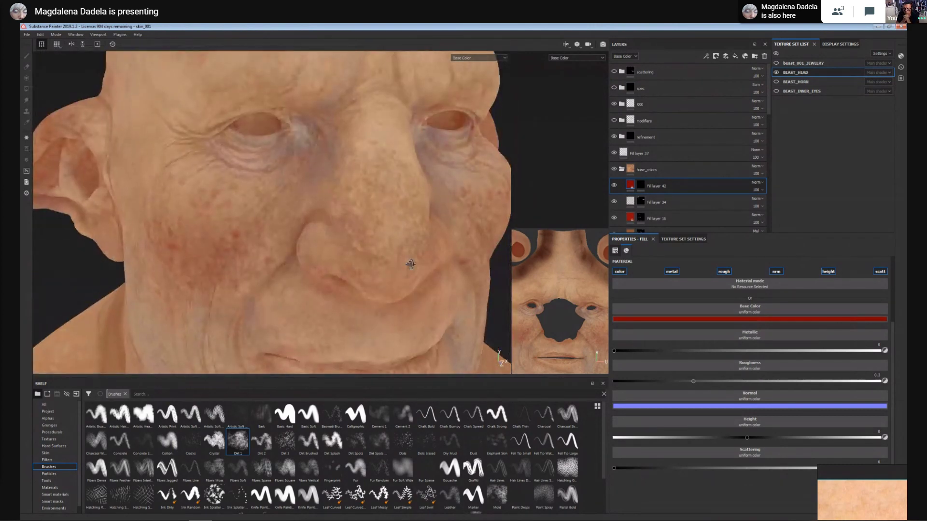
alt+right_drag(410, 265, 358, 212)
alt+drag(420, 265, 352, 232)
alt+right_drag(351, 232, 473, 364)
alt+drag(474, 364, 454, 312)
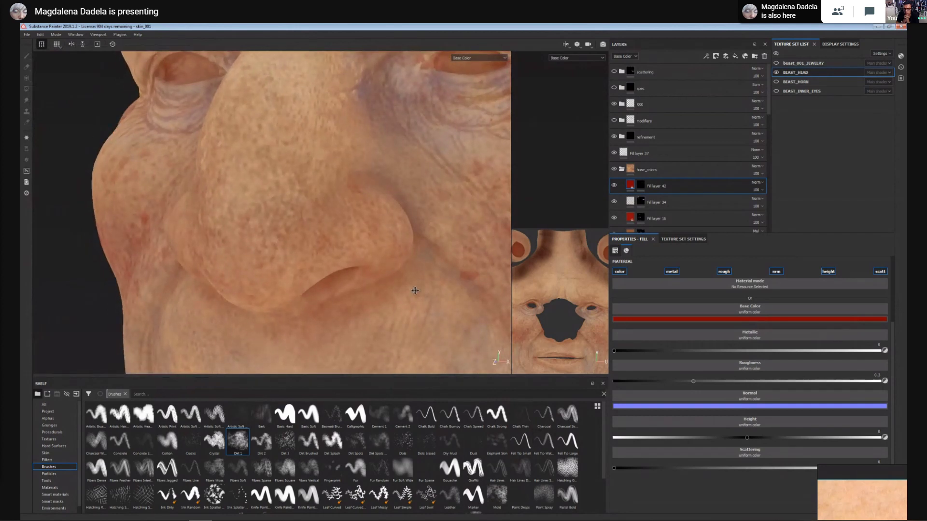
alt+middle_drag(416, 291, 329, 190)
Bring back the skin reference board and examine the skin patch close-ups and the freckled faces.
click(865, 512)
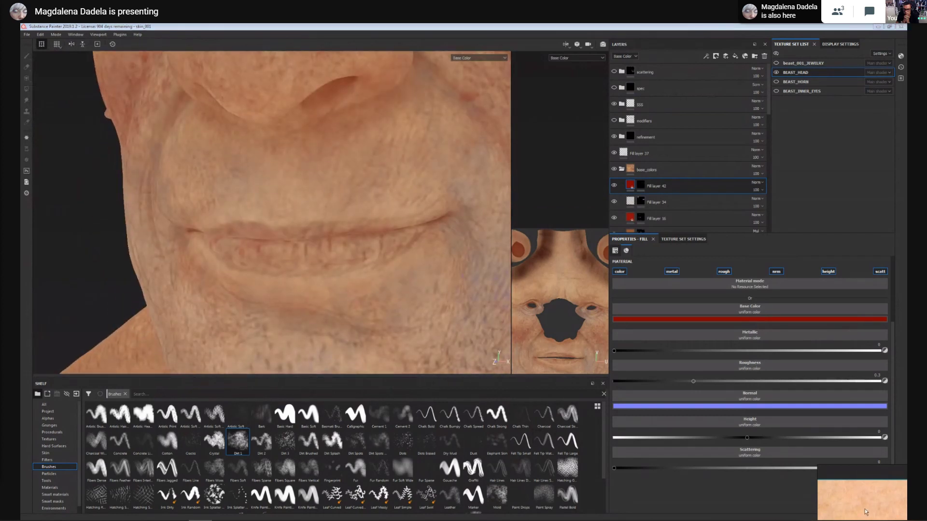
right_drag(865, 509, 278, 87)
scroll(323, 191, down, 1)
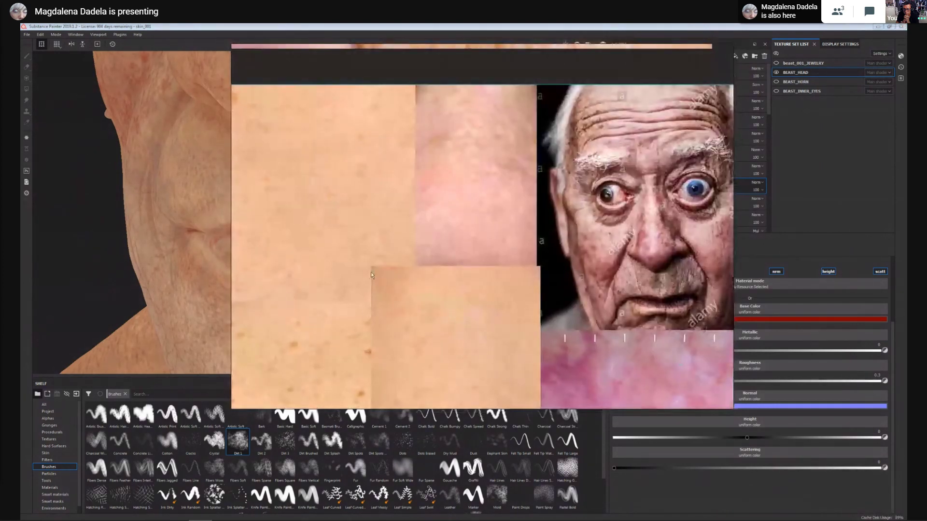
scroll(371, 275, down, 5)
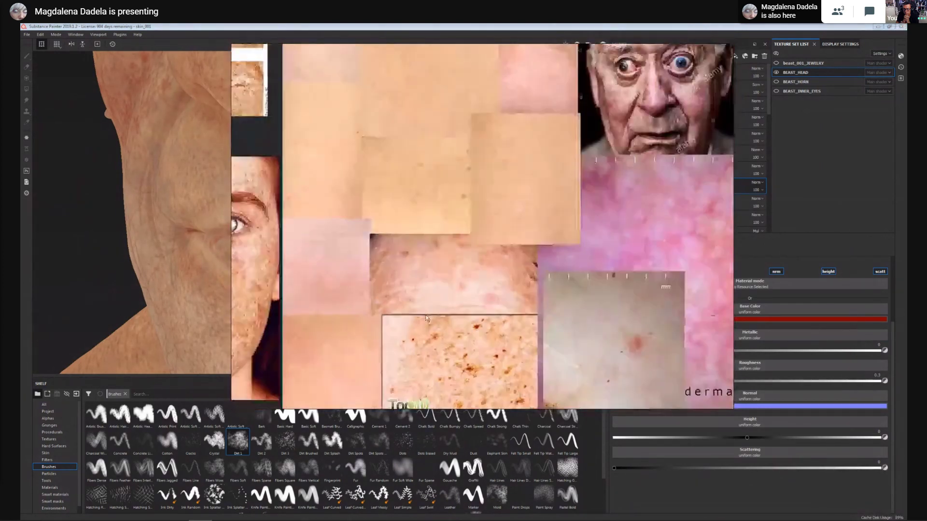
scroll(427, 318, up, 6)
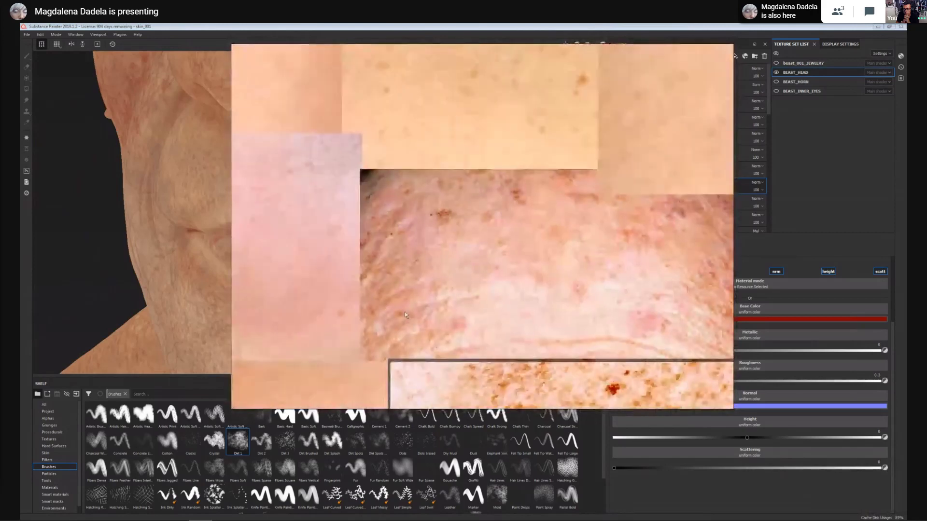
middle_drag(339, 232, 518, 314)
middle_drag(449, 225, 490, 367)
scroll(455, 302, down, 3)
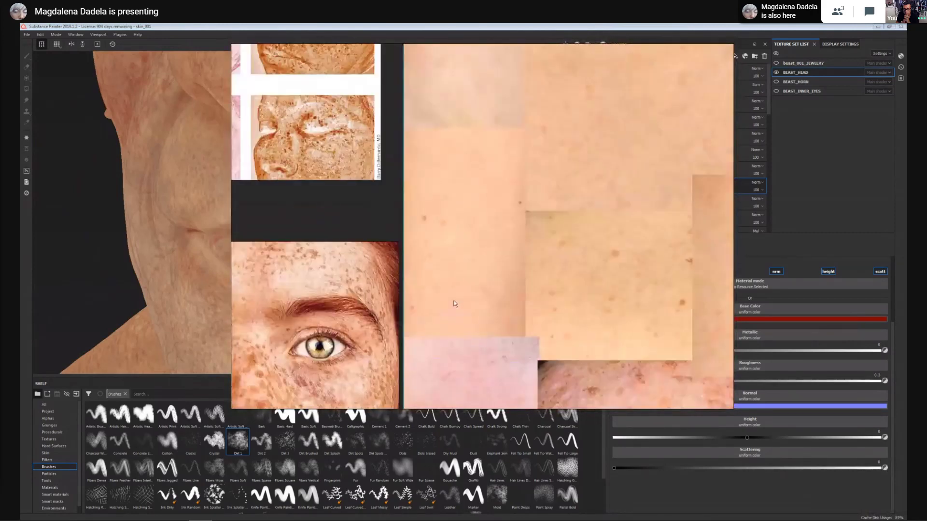
scroll(455, 300, down, 2)
middle_drag(449, 297, 580, 340)
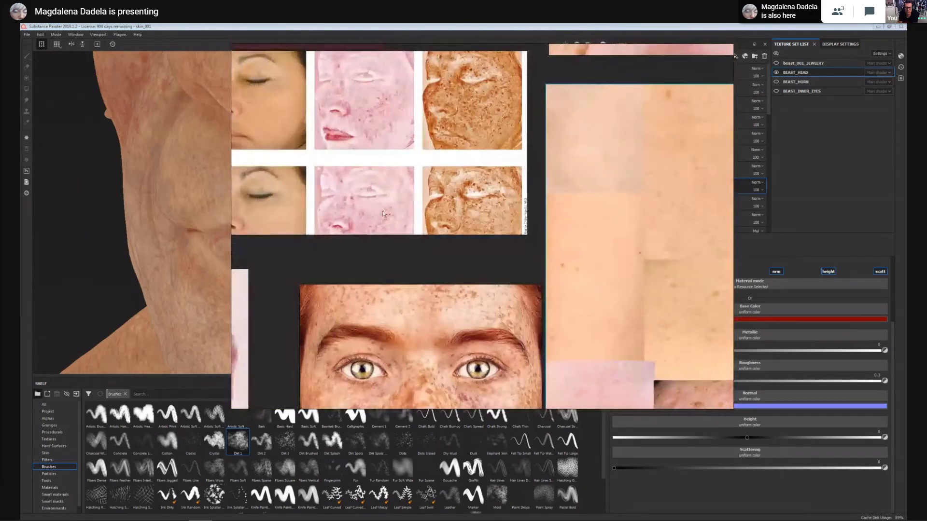
Study the pink RBX image of the woman's face for the redness pattern on the nose, cheeks and lips.
middle_drag(383, 212, 562, 258)
scroll(530, 222, up, 6)
middle_drag(537, 163, 437, 377)
scroll(495, 226, down, 2)
middle_drag(567, 150, 539, 255)
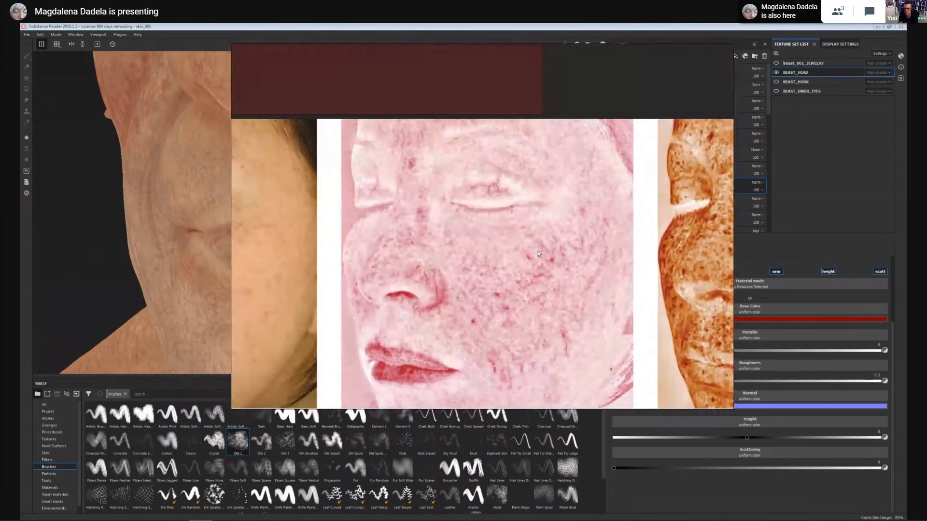
scroll(440, 316, up, 3)
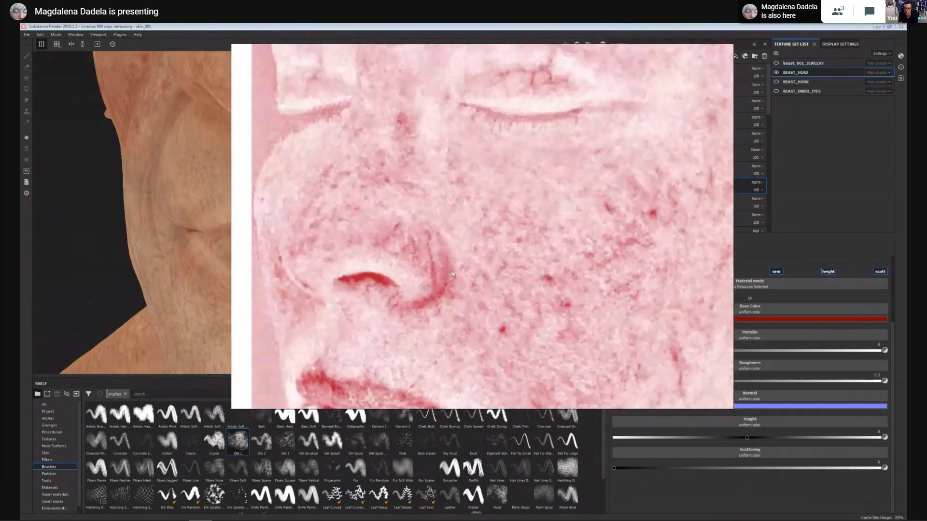
scroll(625, 291, down, 3)
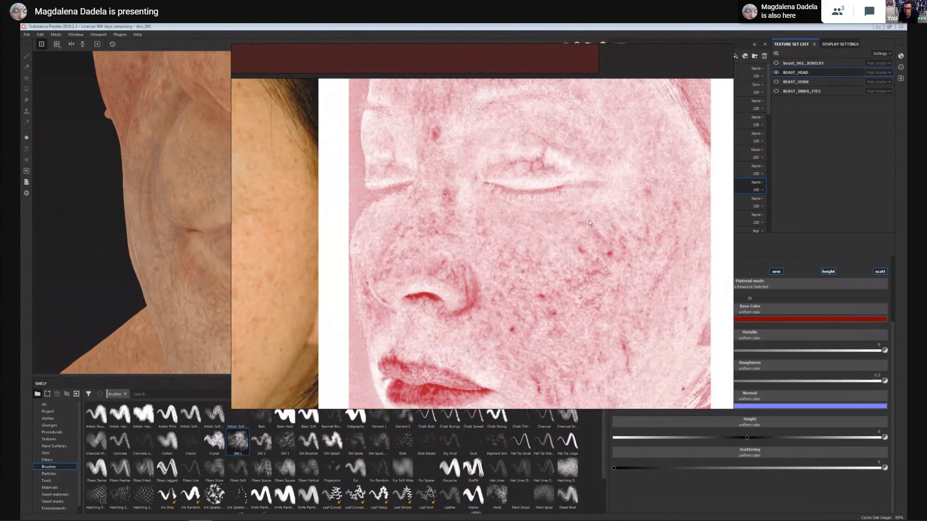
scroll(607, 211, down, 2)
scroll(529, 256, down, 3)
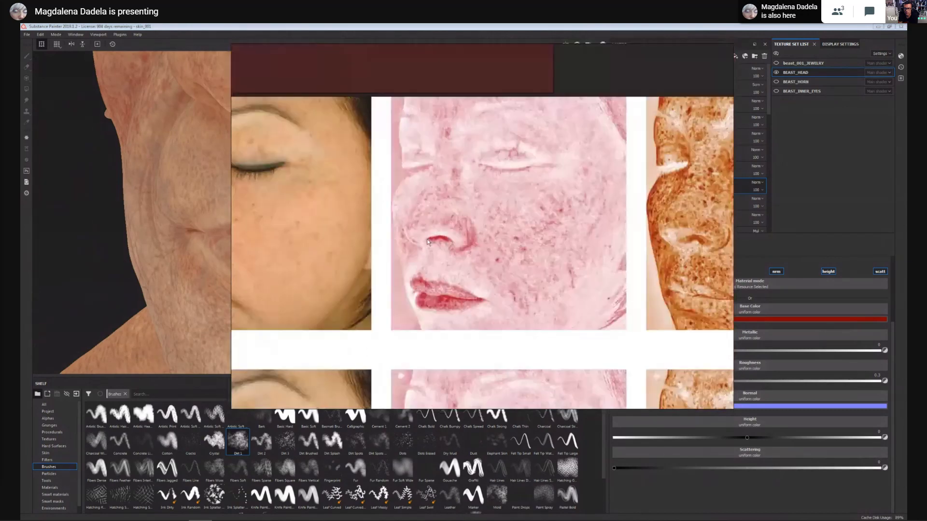
Compare the photo, red and brown versions of the faces in the RBX imaging references.
middle_drag(414, 205, 572, 274)
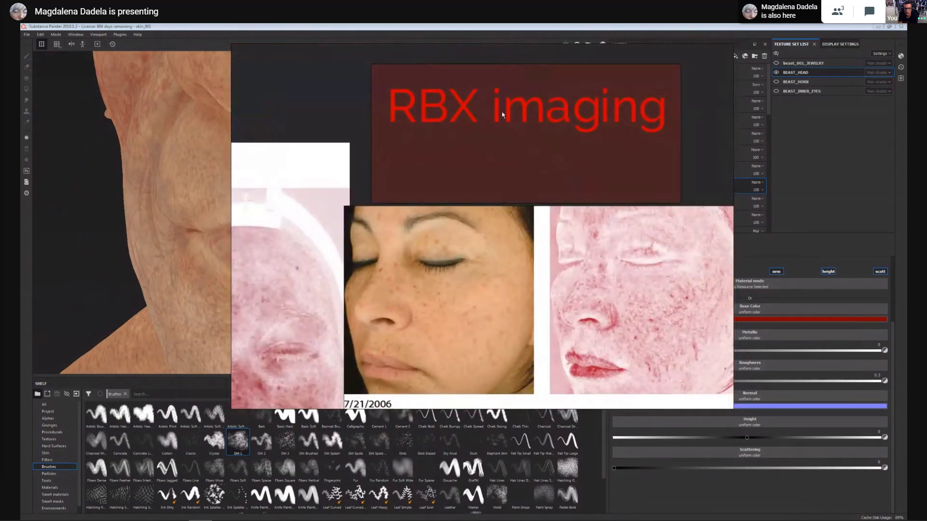
scroll(496, 300, down, 3)
middle_drag(496, 300, 434, 290)
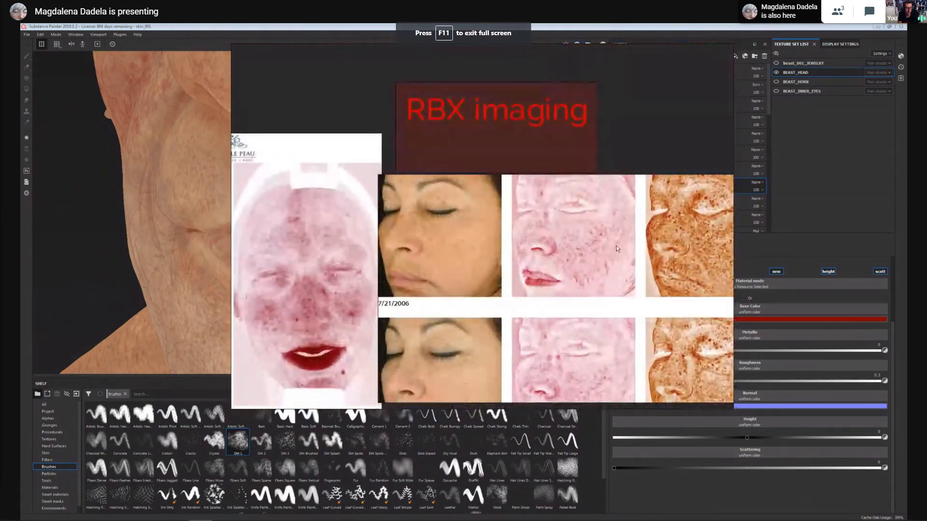
middle_drag(555, 301, 419, 259)
scroll(510, 297, down, 2)
scroll(621, 282, up, 3)
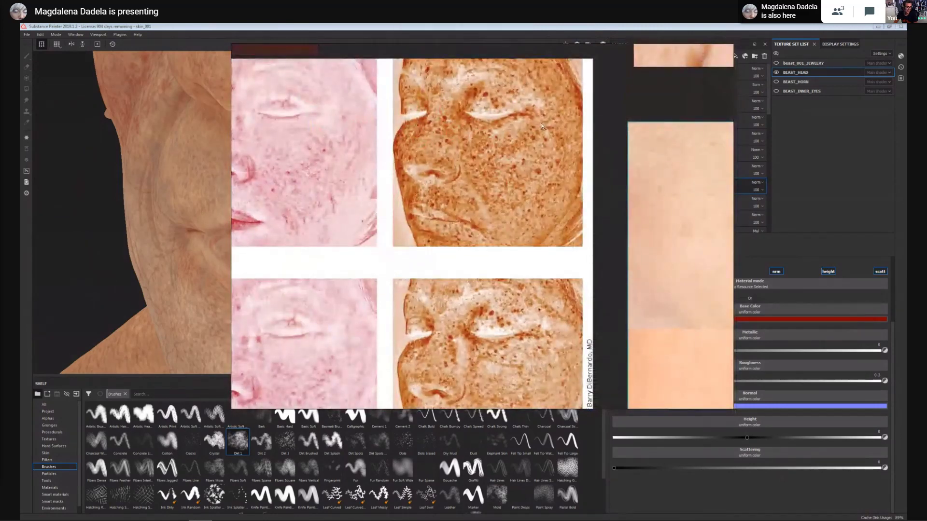
Examine the brown RBX image of the woman's face for the pigment spots on the cheek, nose and eyelid.
middle_drag(284, 247, 266, 289)
scroll(486, 177, up, 2)
scroll(437, 233, down, 6)
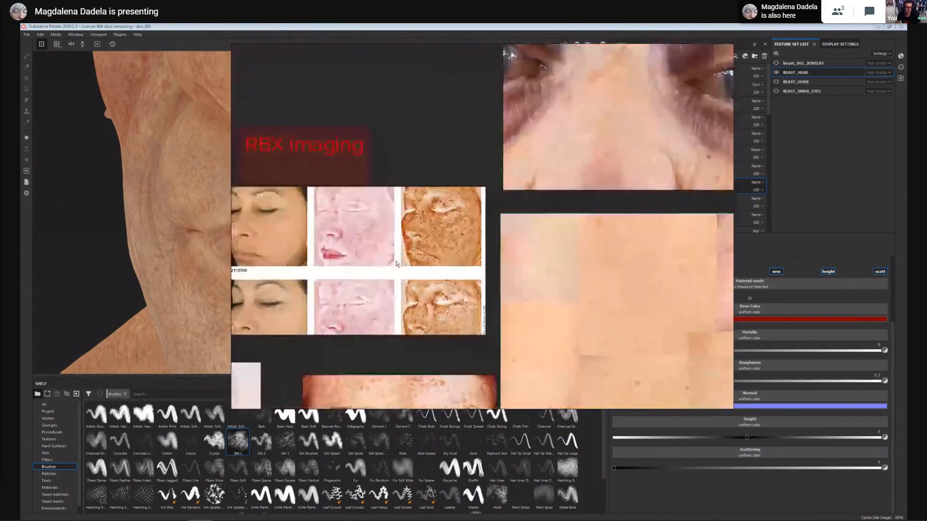
middle_drag(299, 245, 526, 273)
scroll(412, 236, up, 5)
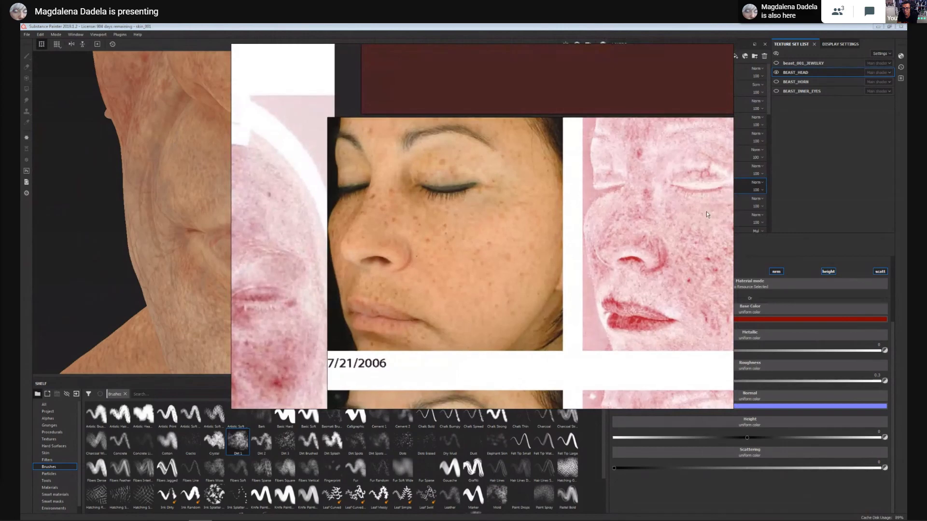
middle_drag(706, 211, 234, 214)
scroll(536, 248, up, 3)
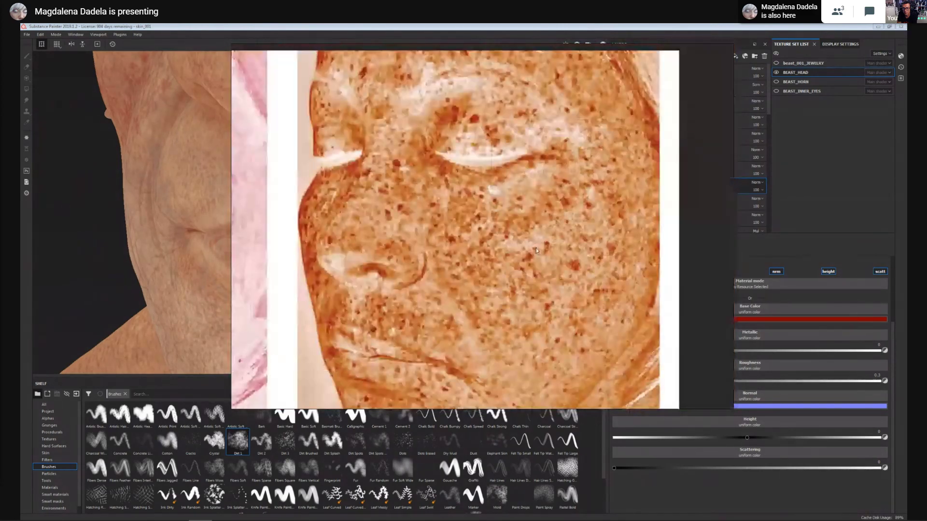
middle_drag(536, 248, 583, 257)
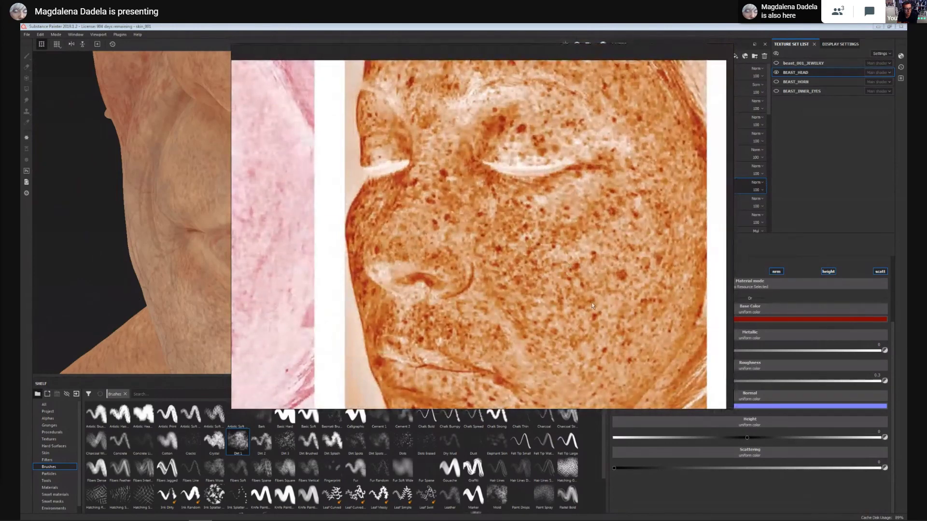
Study the cheek freckles and red spots in the woman's photo beside her red and brown RBX images.
scroll(434, 298, down, 1)
middle_drag(435, 296, 718, 252)
scroll(405, 283, down, 2)
scroll(351, 215, up, 5)
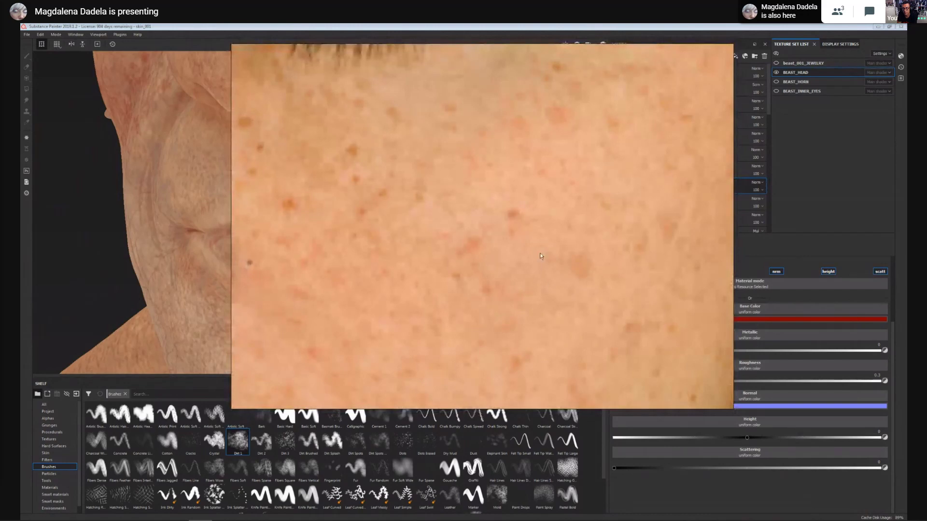
scroll(574, 271, down, 5)
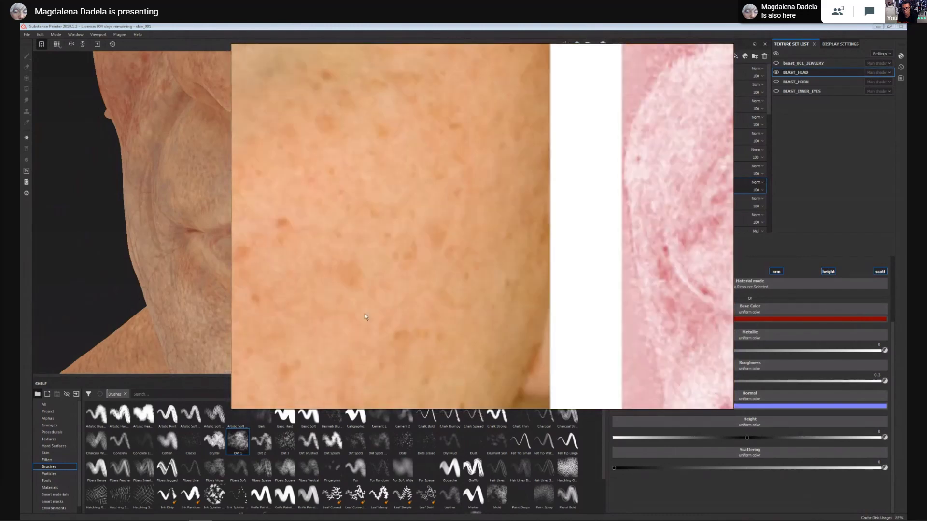
mouse_move(580, 279)
middle_down()
mouse_move(295, 282)
mouse_move(588, 271)
middle_up()
scroll(296, 282, down, 3)
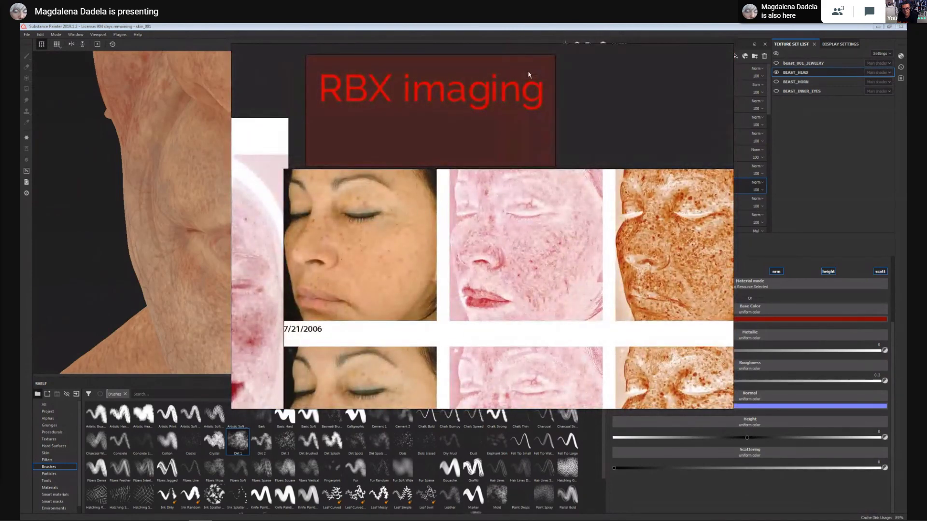
Move the reference board out of the way and lower the opacity of Fill layer 42 to 13.
right_drag(646, 104, 753, 24)
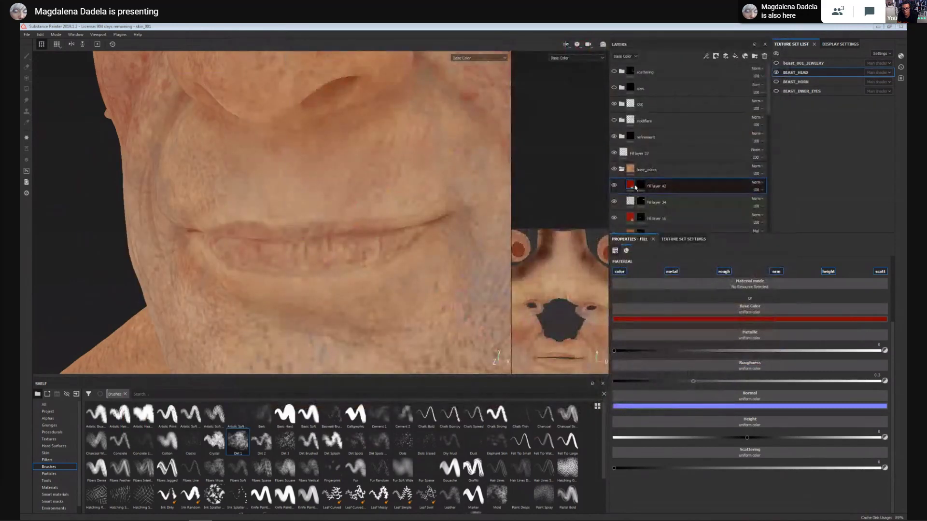
click(760, 192)
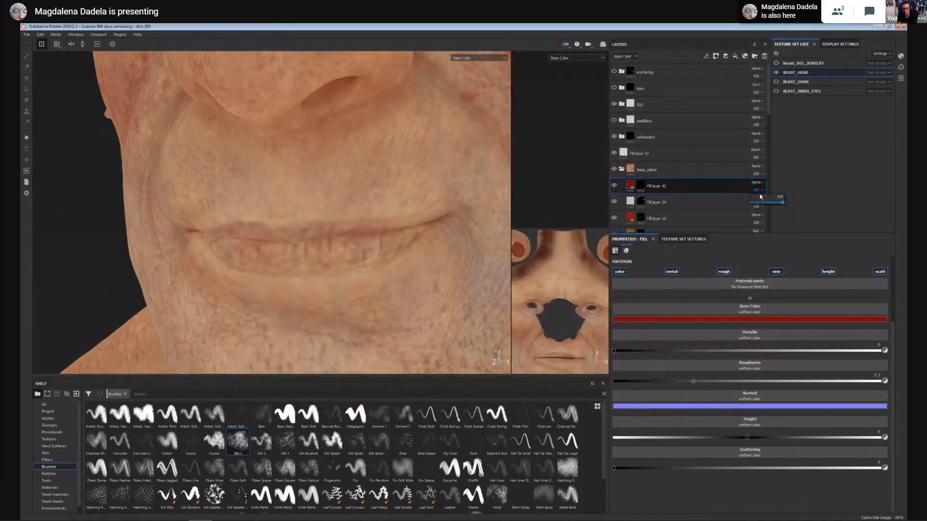
click(763, 203)
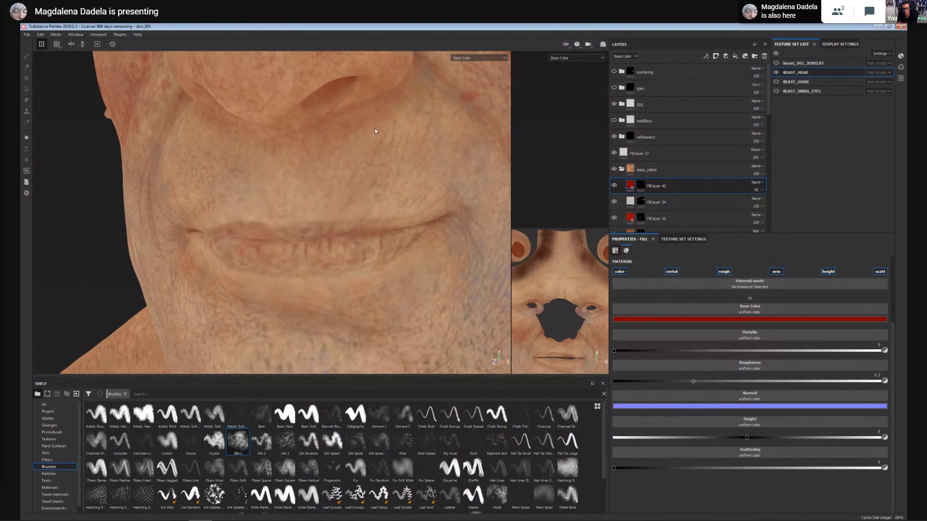
alt+middle_drag(373, 129, 204, 343)
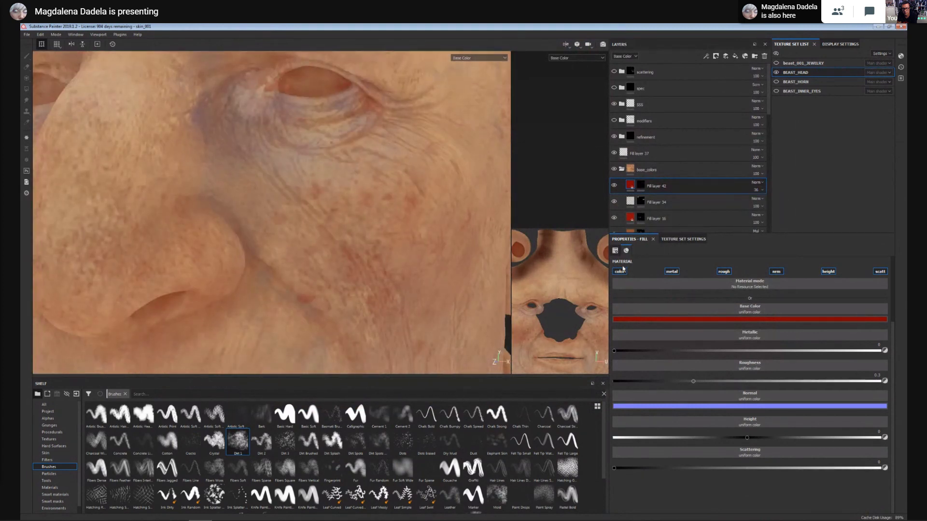
click(760, 190)
click(762, 203)
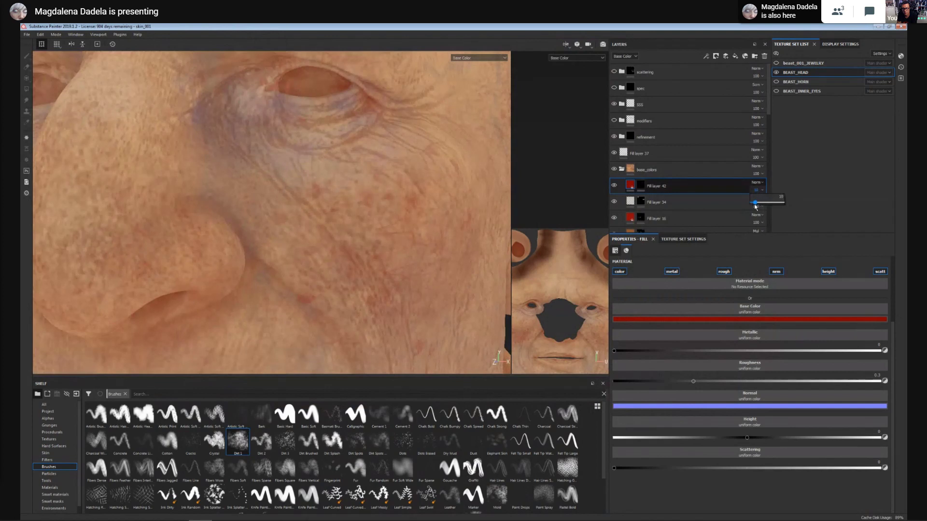
drag(761, 209, 755, 210)
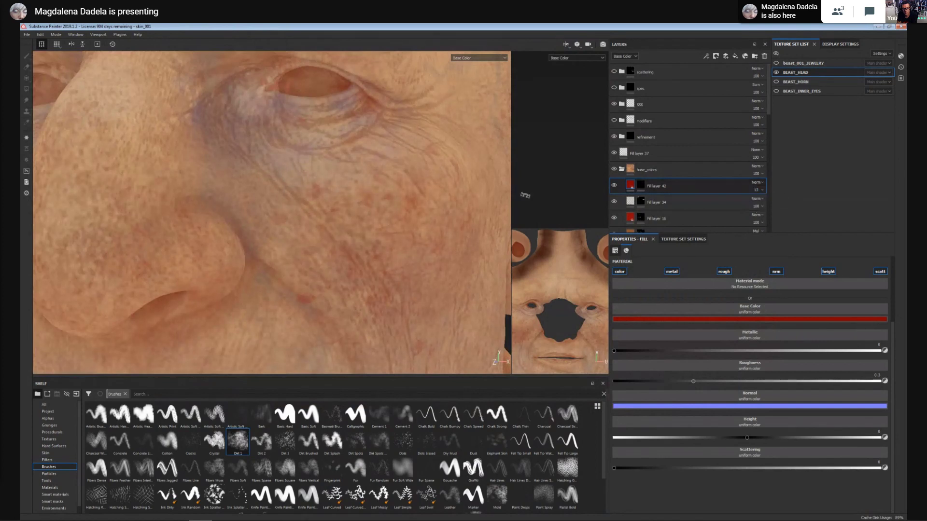
Inspect the softened red detail on the cheek, jaw, mouth and whole head in the 3D view.
alt+right_drag(316, 214, 399, 247)
alt+drag(399, 247, 280, 238)
alt+right_drag(280, 238, 551, 383)
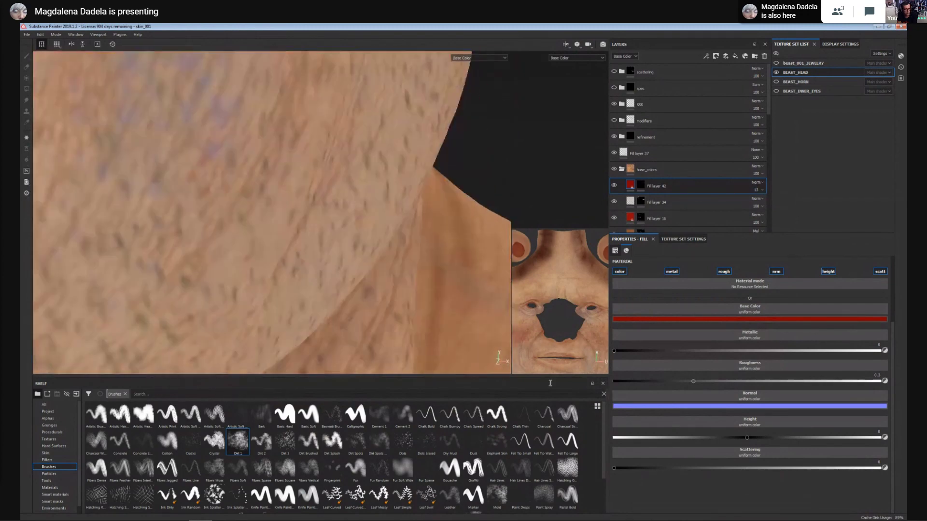
alt+middle_drag(179, 251, 291, 331)
alt+middle_drag(213, 111, 383, 222)
alt+right_drag(337, 268, 360, 245)
alt+right_drag(400, 298, 388, 273)
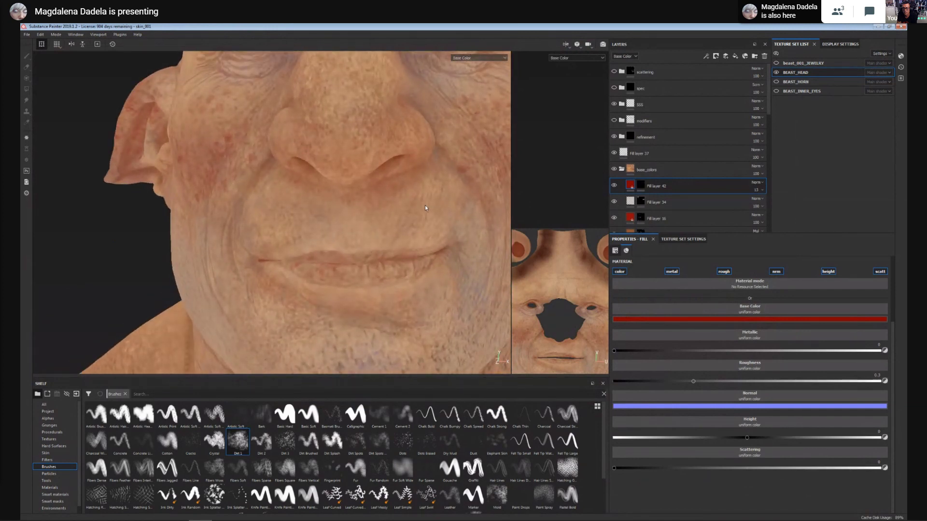
alt+right_drag(429, 282, 223, 140)
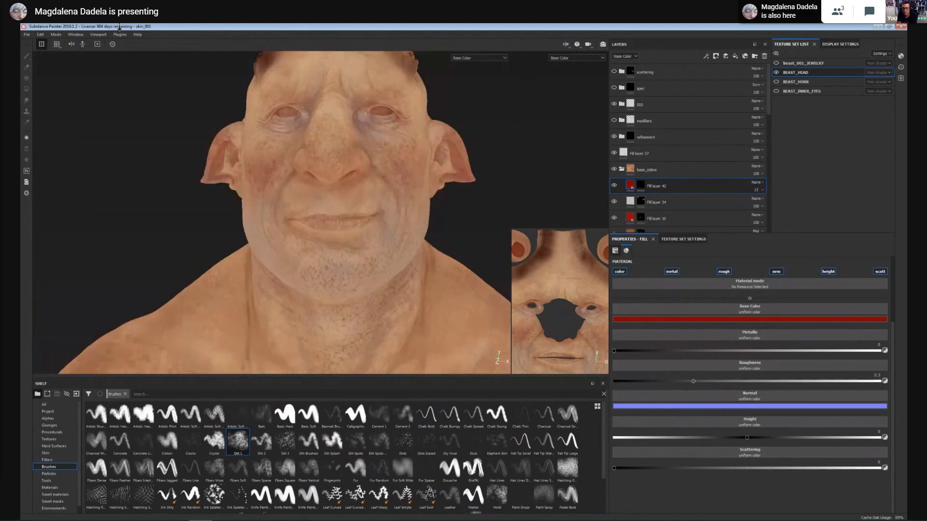
alt+middle_drag(237, 97, 259, 122)
alt+drag(259, 124, 252, 141)
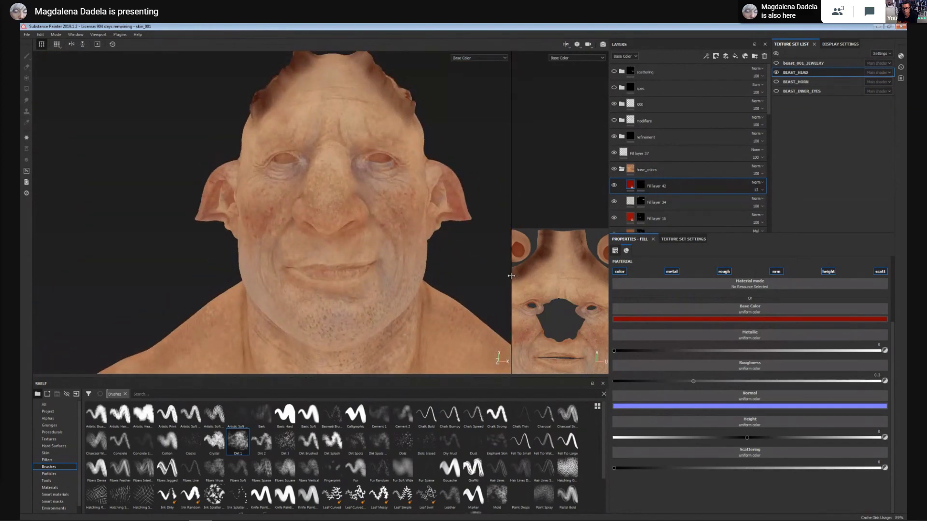
Widen the 2D UV view beside the 3D view and slightly reduce the height of the brush shelf.
drag(511, 276, 359, 276)
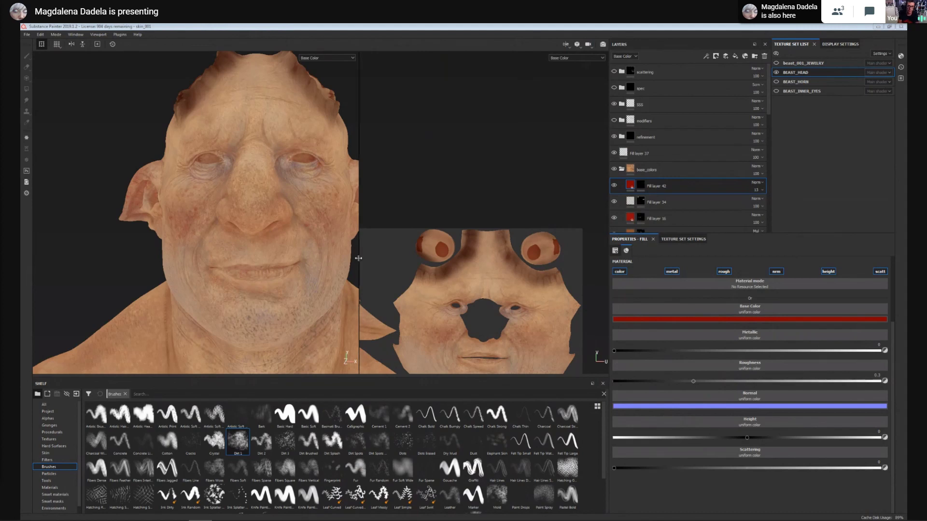
drag(359, 259, 455, 258)
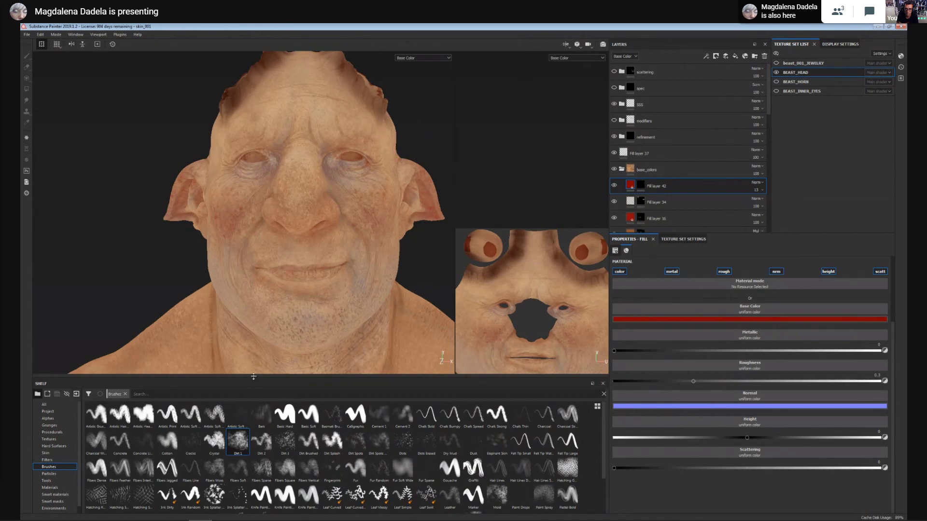
drag(253, 378, 256, 358)
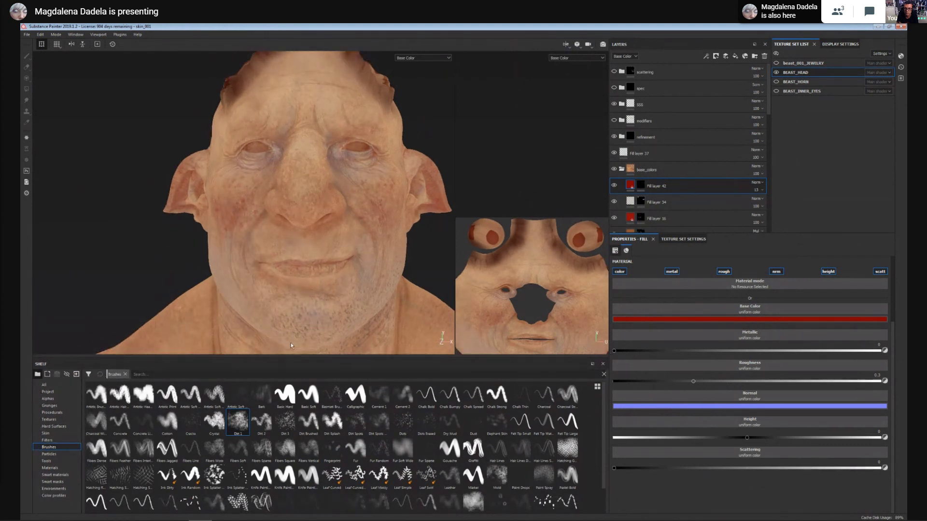
drag(364, 360, 352, 283)
drag(328, 379, 327, 386)
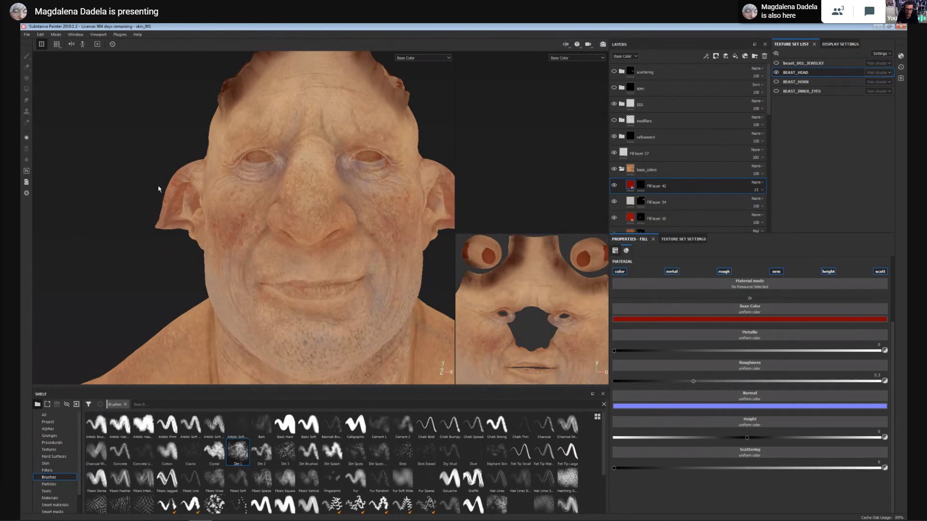
alt+drag(274, 117, 277, 149)
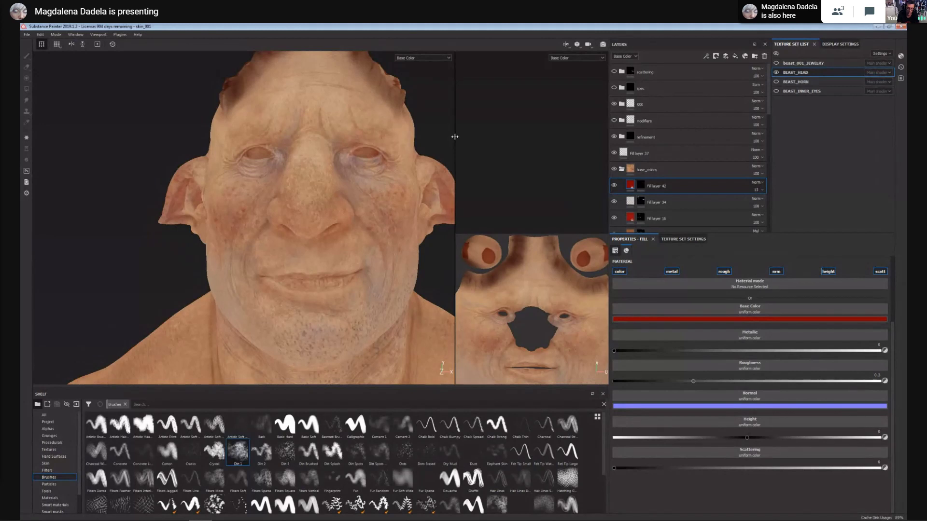
drag(455, 137, 454, 137)
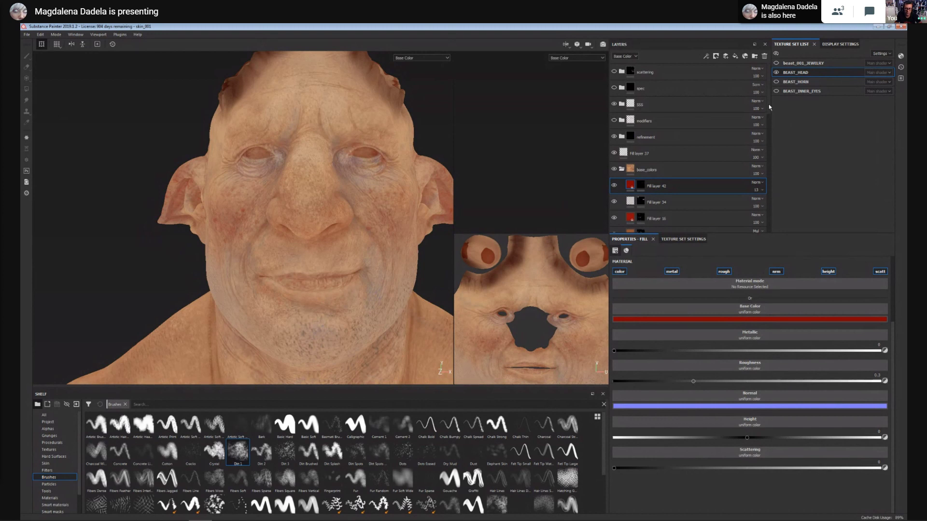
Inspect the base color on the head, shoulders and back from the front and from behind.
scroll(249, 110, up, 2)
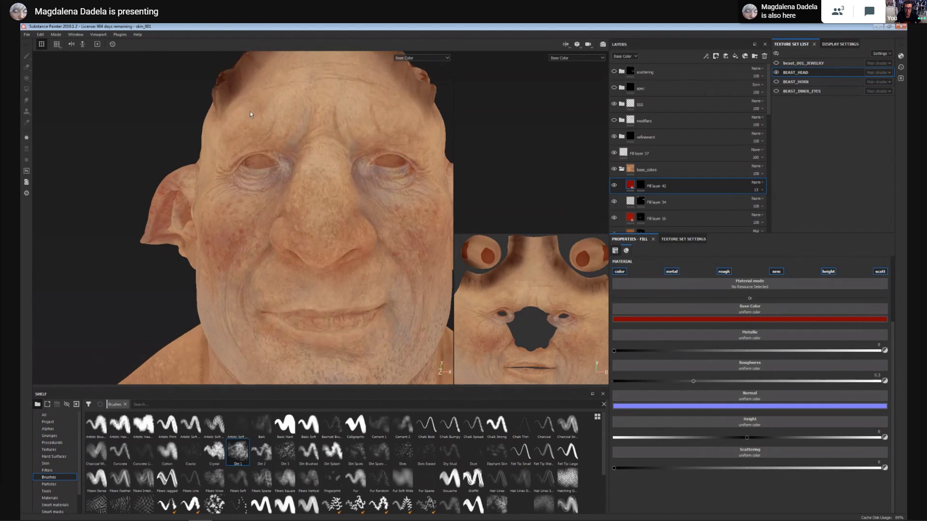
scroll(251, 114, down, 2)
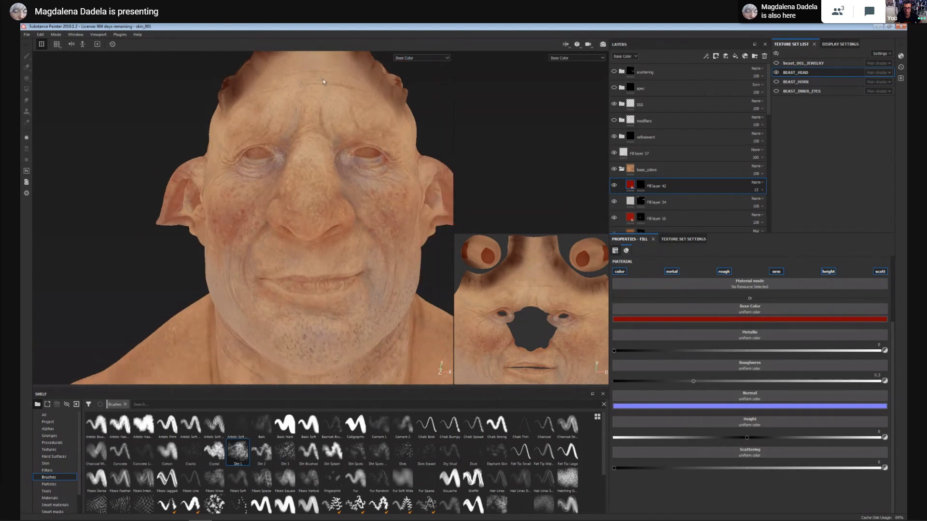
scroll(293, 186, down, 5)
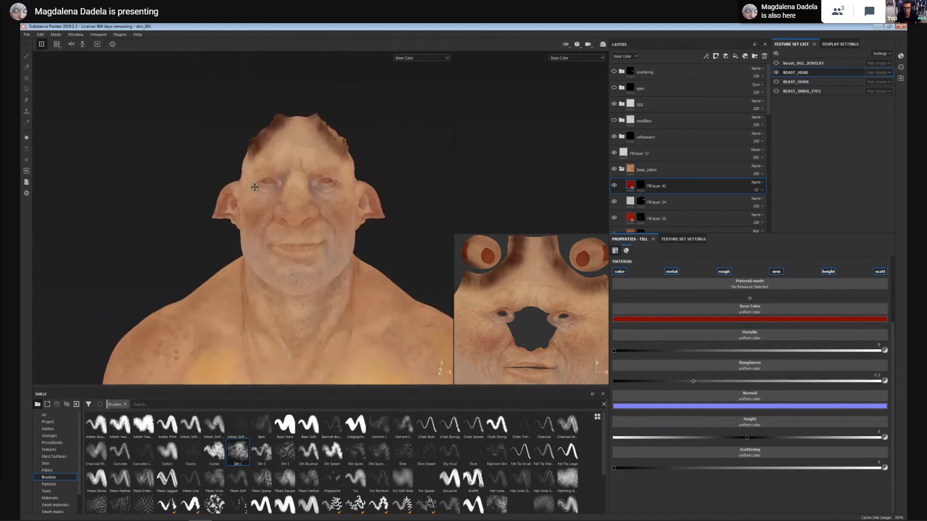
scroll(308, 247, up, 5)
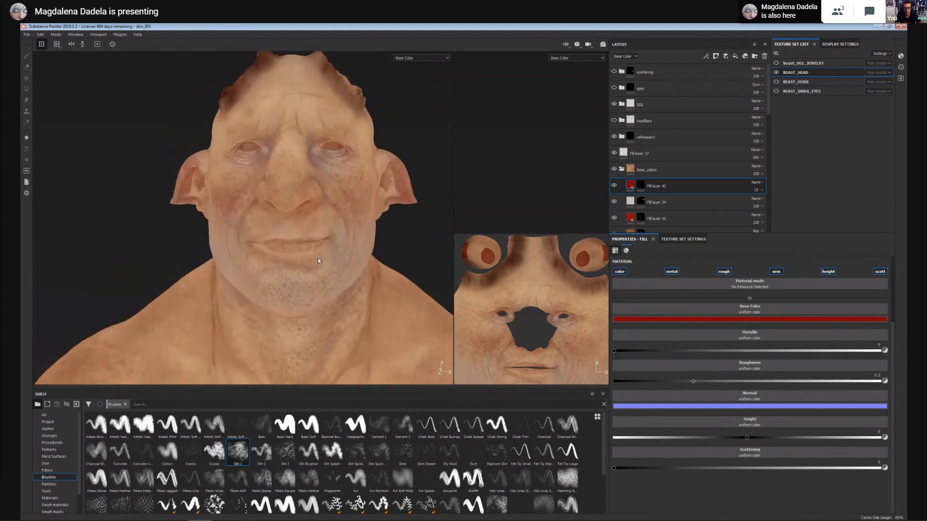
alt+drag(307, 247, 319, 174)
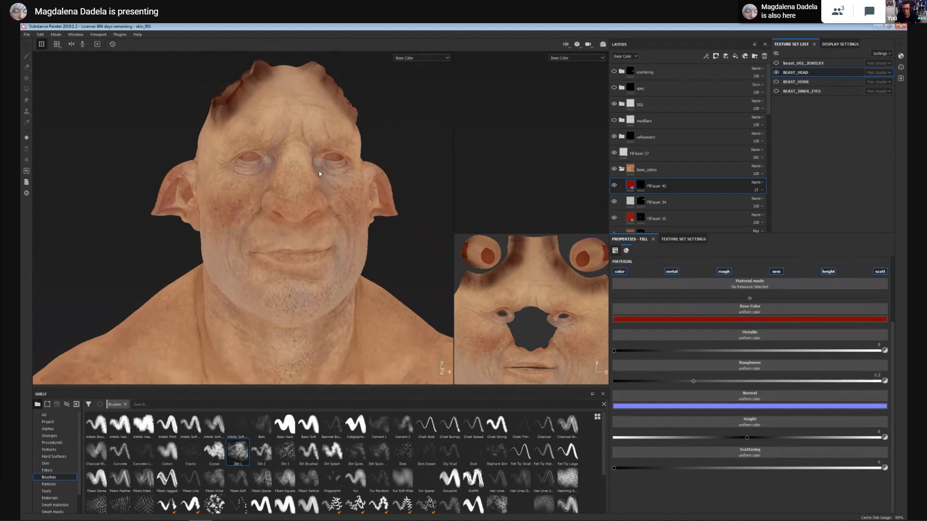
alt+drag(282, 316, 253, 290)
alt+middle_drag(253, 290, 252, 268)
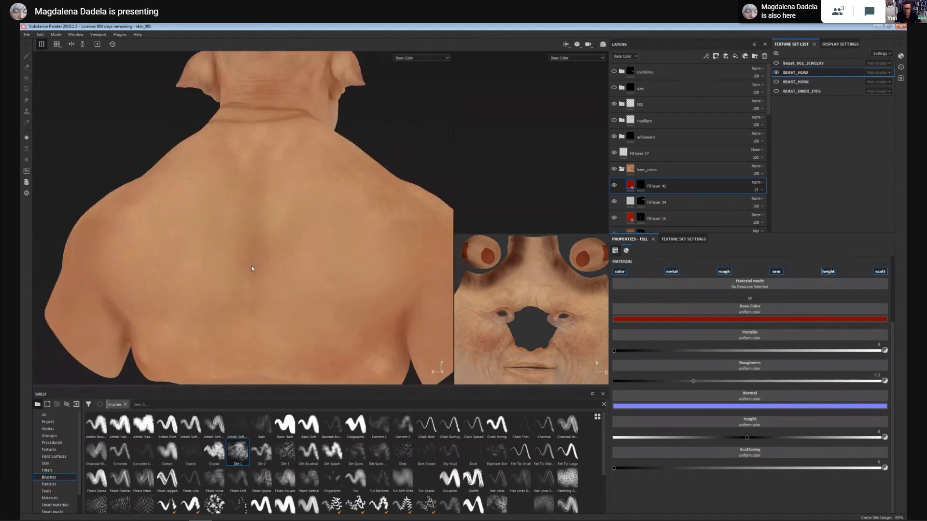
alt+drag(252, 268, 268, 185)
alt+right_drag(269, 184, 276, 217)
alt+drag(276, 217, 208, 217)
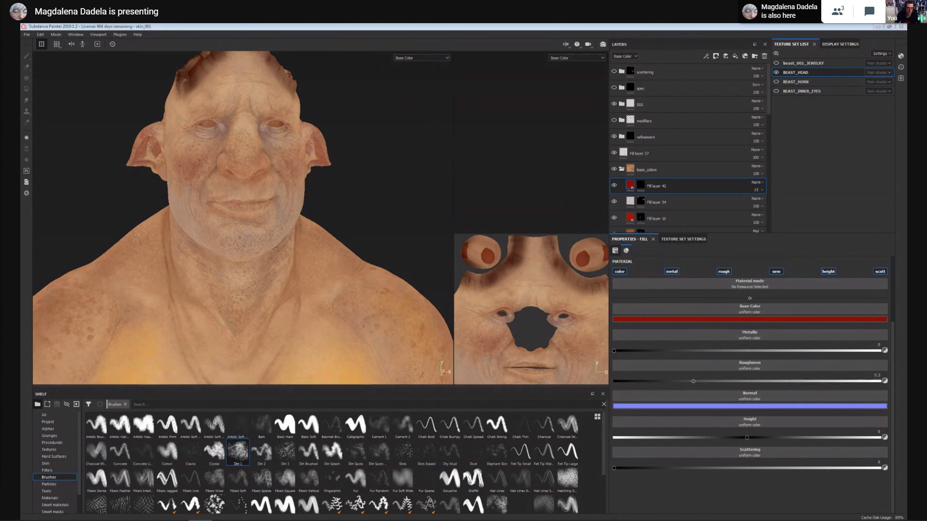
Toggle the base_colors group's visibility off and back on, and collapse the group.
click(616, 169)
click(617, 169)
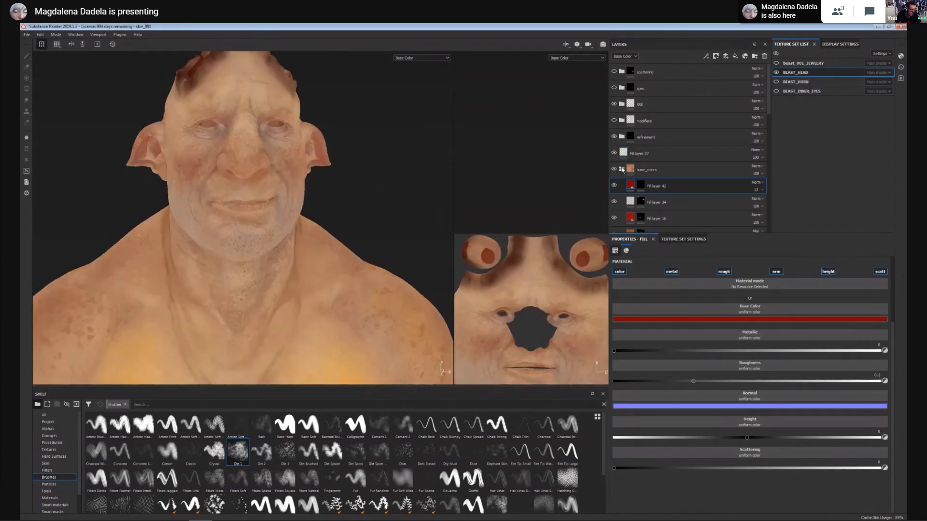
click(622, 169)
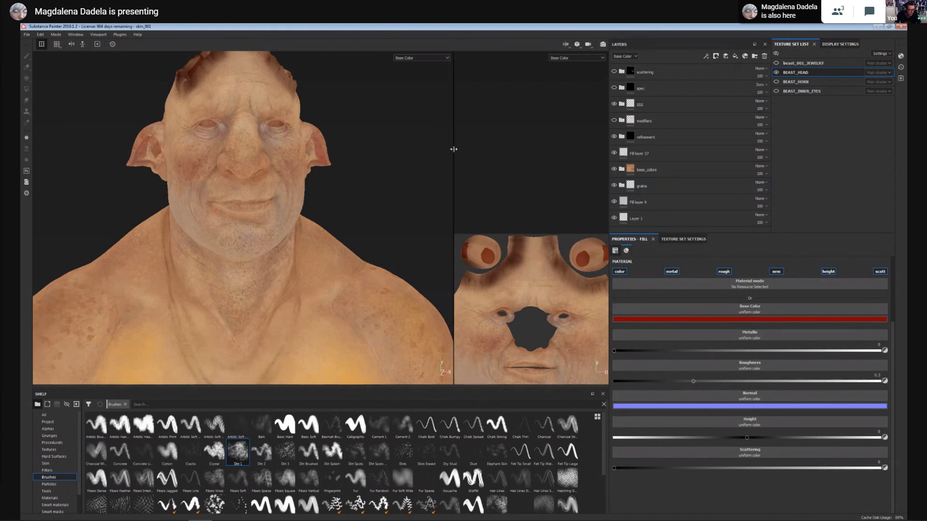
Widen the 2D UV view further and save the project.
drag(453, 149, 413, 171)
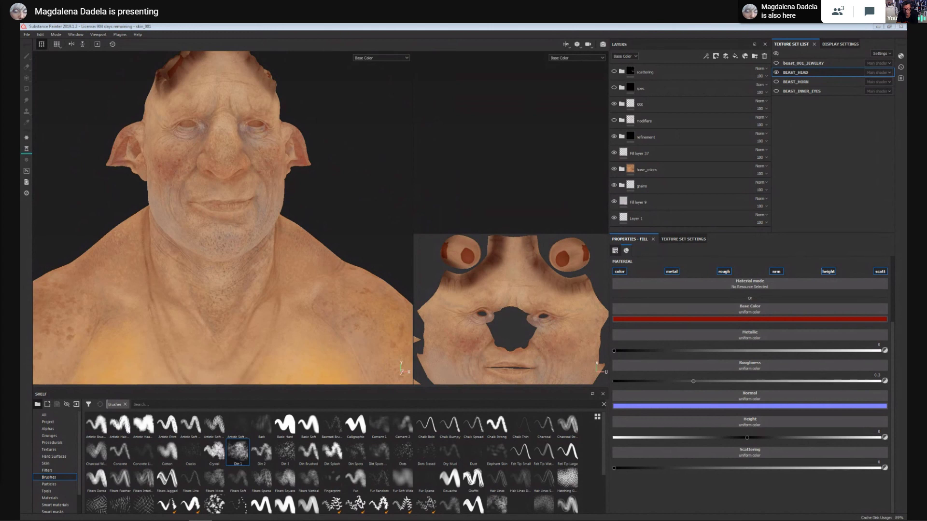
key(ctrl+s)
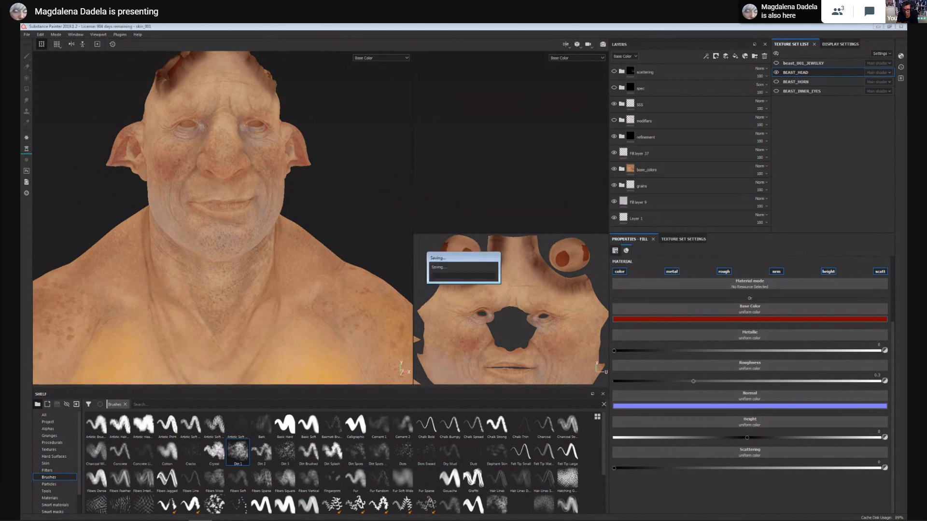